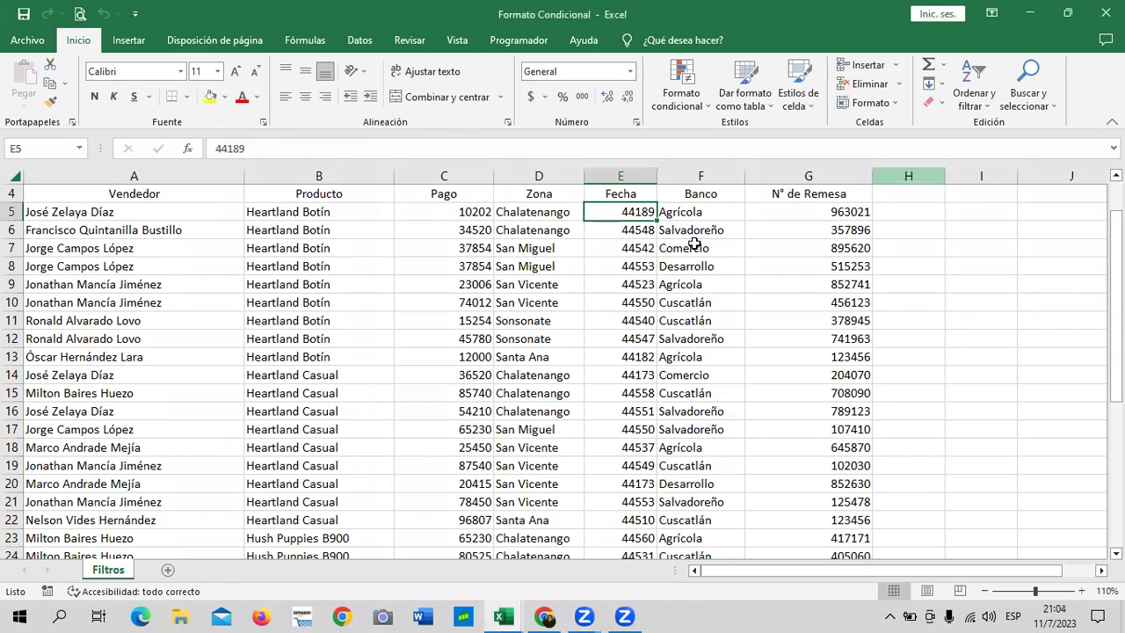
Step: Look over the sheet and the other workbook, then return to Formato Condicional
{"action": "left_click", "coordinate": [975, 248]}
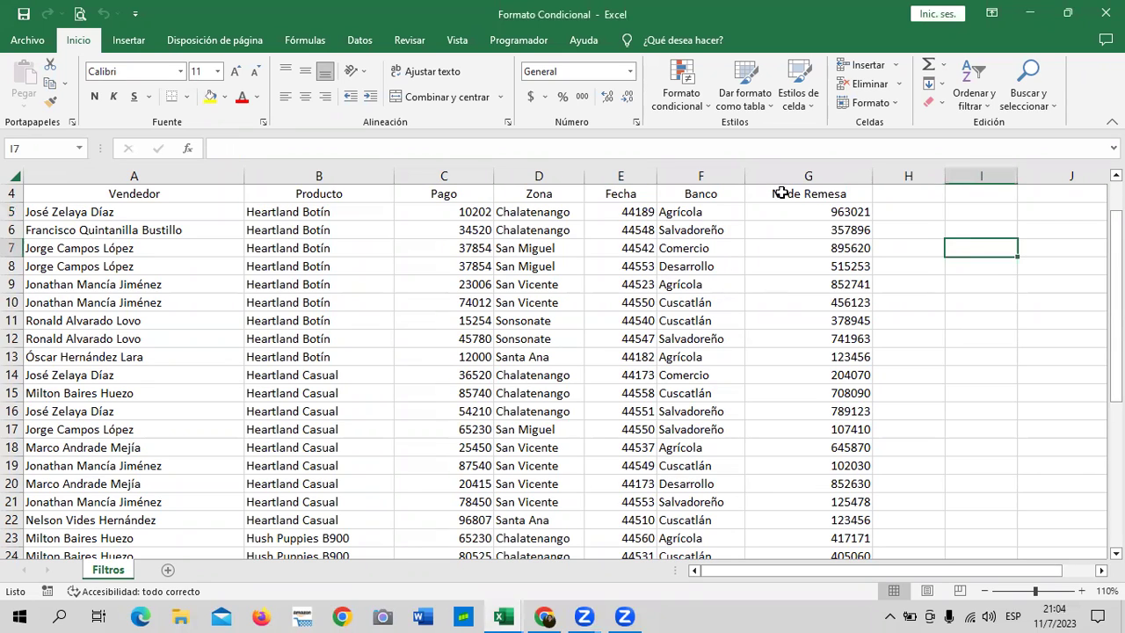
{"action": "scroll", "coordinate": [378, 457], "scroll_direction": "down", "scroll_amount": 4}
{"action": "scroll", "coordinate": [378, 457], "scroll_direction": "down", "scroll_amount": 4}
{"action": "scroll", "coordinate": [378, 457], "scroll_direction": "up", "scroll_amount": 4}
{"action": "scroll", "coordinate": [378, 457], "scroll_direction": "up", "scroll_amount": 1}
{"action": "scroll", "coordinate": [378, 457], "scroll_direction": "up", "scroll_amount": 4}
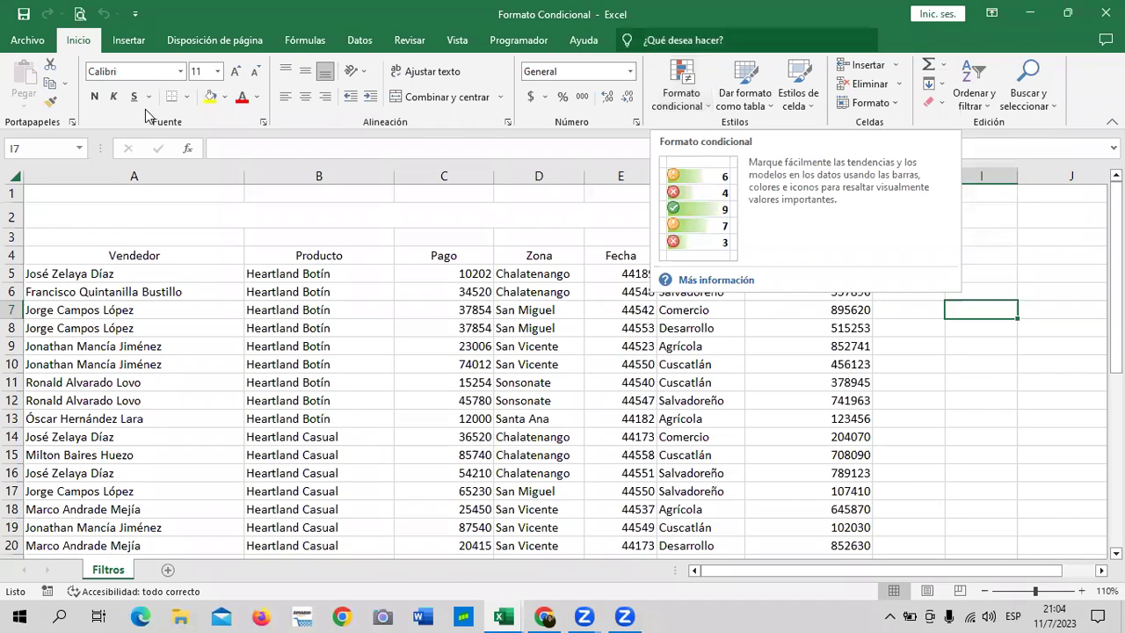
{"action": "mouse_move", "coordinate": [502, 616]}
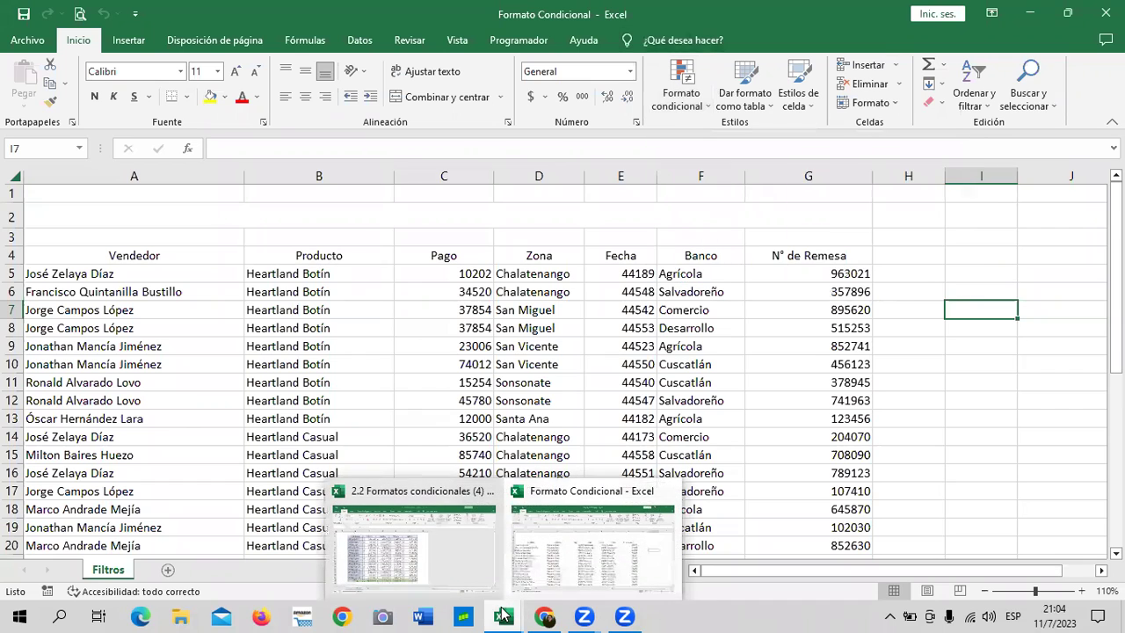
{"action": "left_click", "coordinate": [432, 535]}
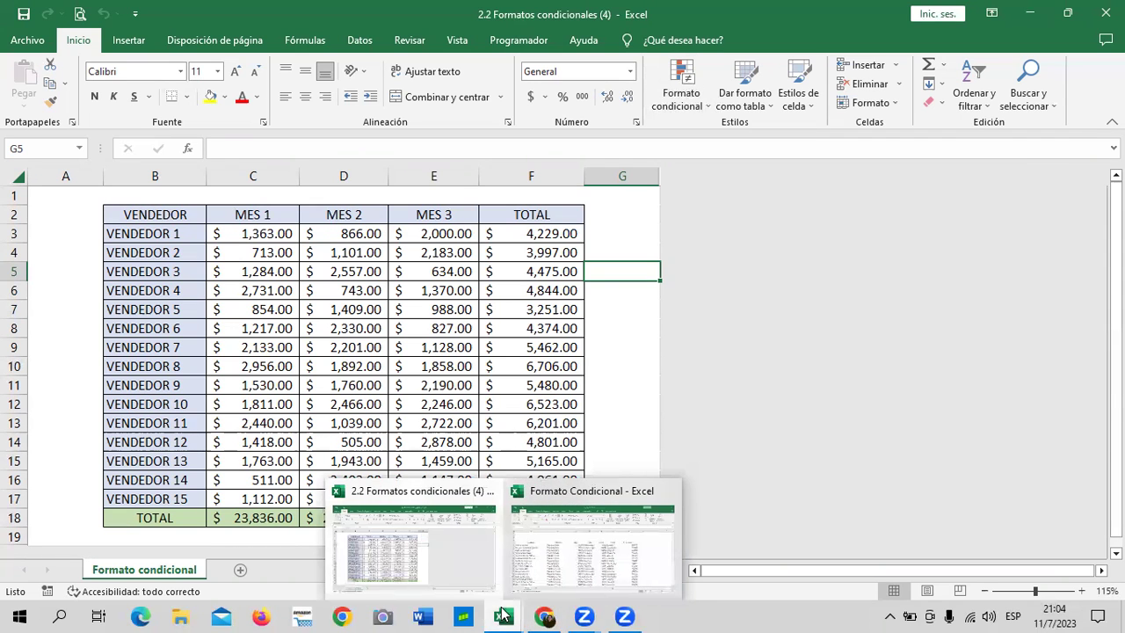
{"action": "left_click", "coordinate": [590, 589]}
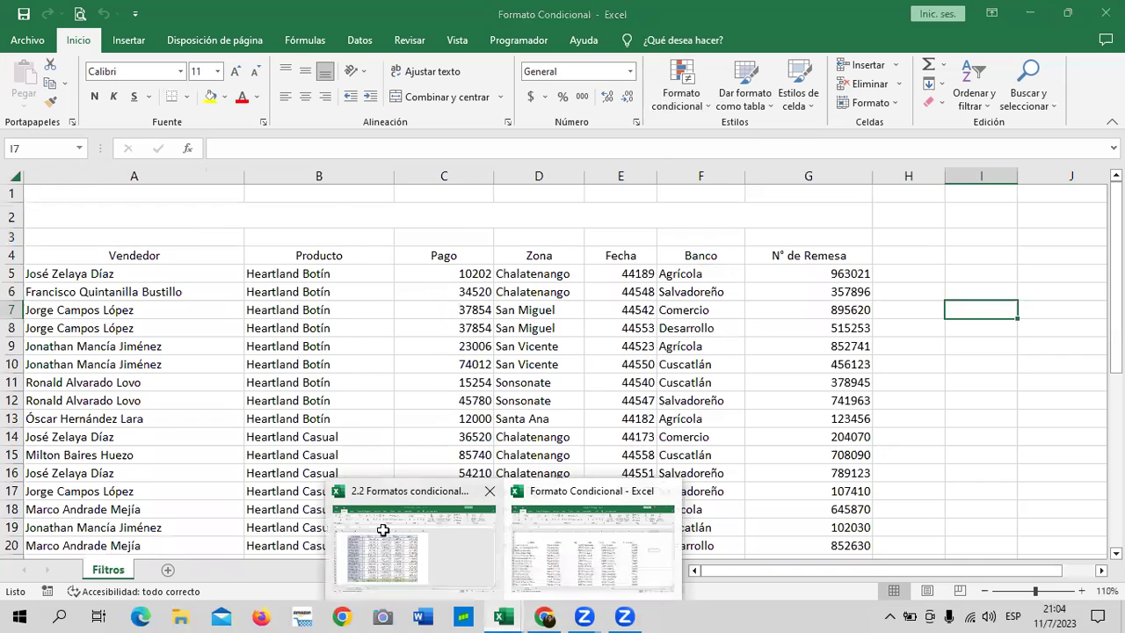
{"action": "left_click", "coordinate": [383, 530]}
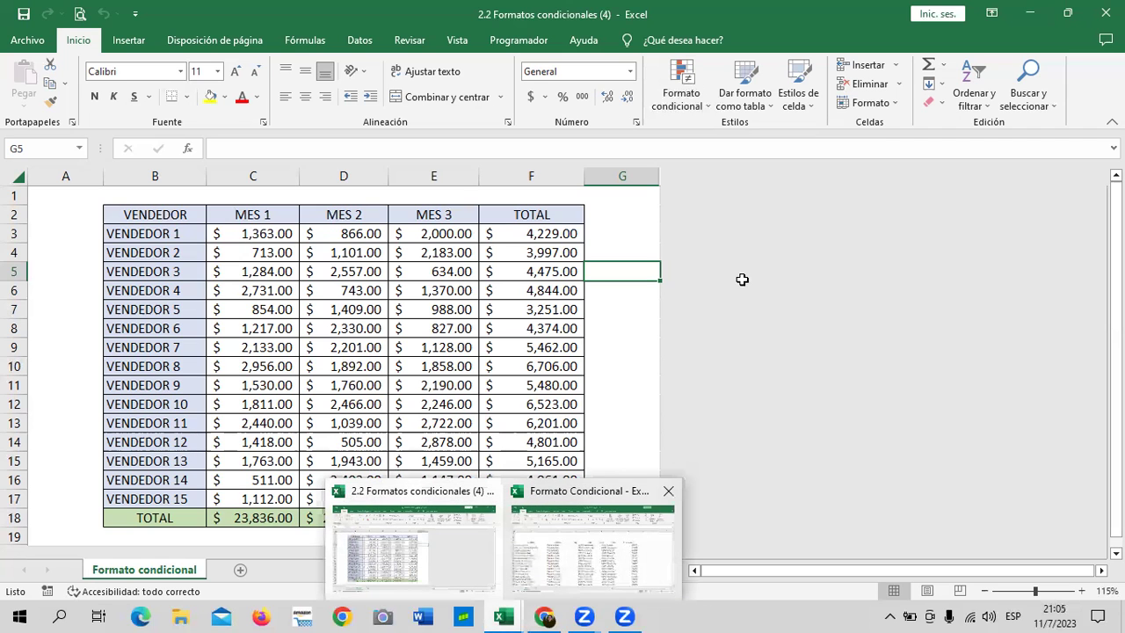
{"action": "key", "text": "alt+Tab"}
{"action": "key", "text": "Left"}
{"action": "key", "text": "Left"}
{"action": "key", "text": "Left"}
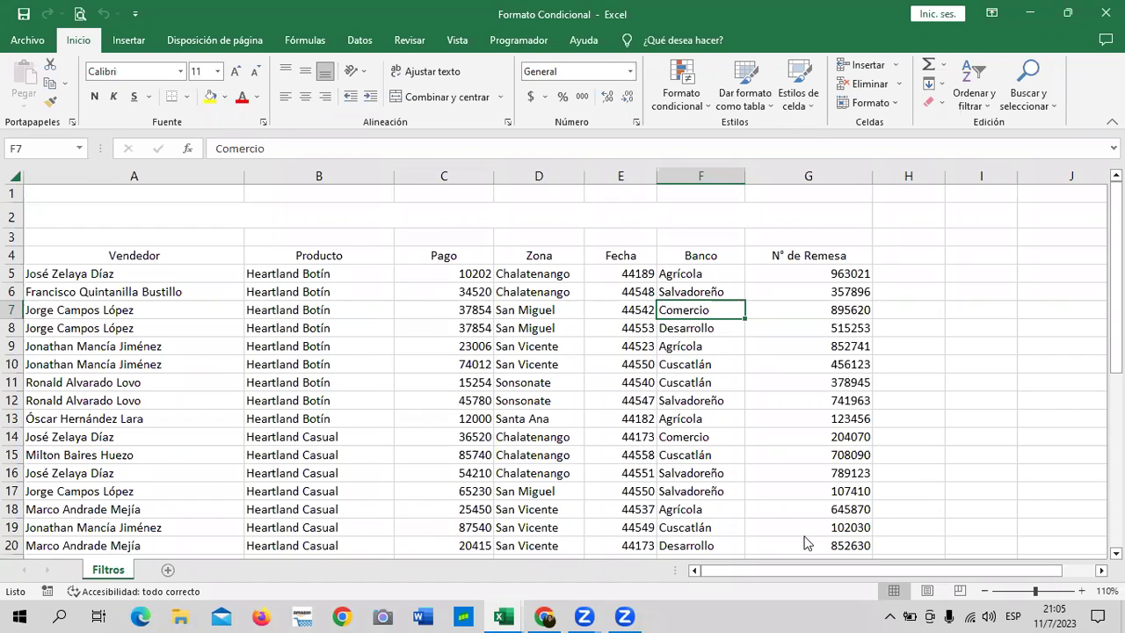
Step: Give every cell of the sales table A4:G36 all borders
{"action": "left_click_drag", "start_coordinate": [116, 244], "coordinate": [809, 276]}
{"action": "mouse_move", "coordinate": [182, 253]}
{"action": "left_mouse_down"}
{"action": "mouse_move", "coordinate": [869, 394]}
{"action": "mouse_move", "coordinate": [779, 612]}
{"action": "left_mouse_up"}
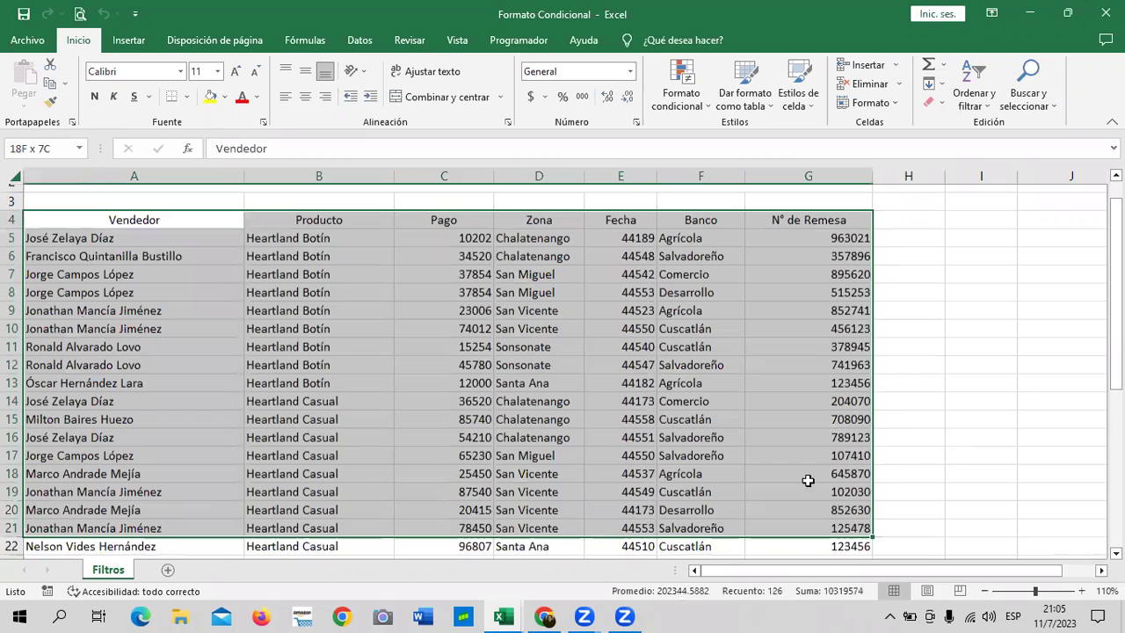
{"action": "key", "text": "ctrl+shift+Down"}
{"action": "left_click", "coordinate": [186, 97]}
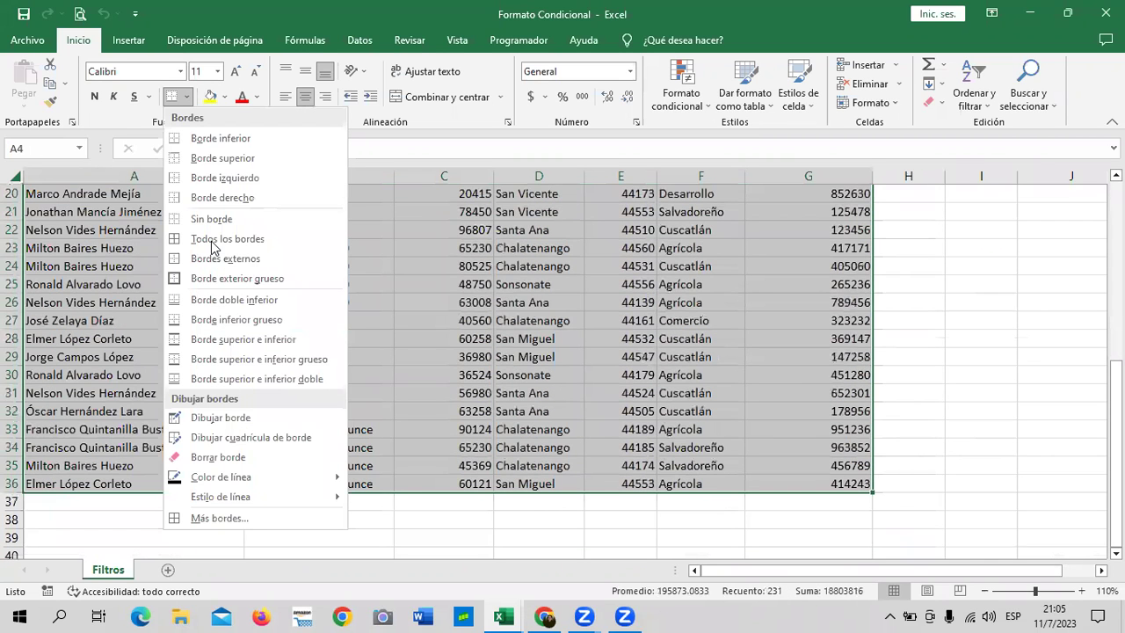
{"action": "left_click", "coordinate": [214, 247]}
{"action": "left_click", "coordinate": [250, 383]}
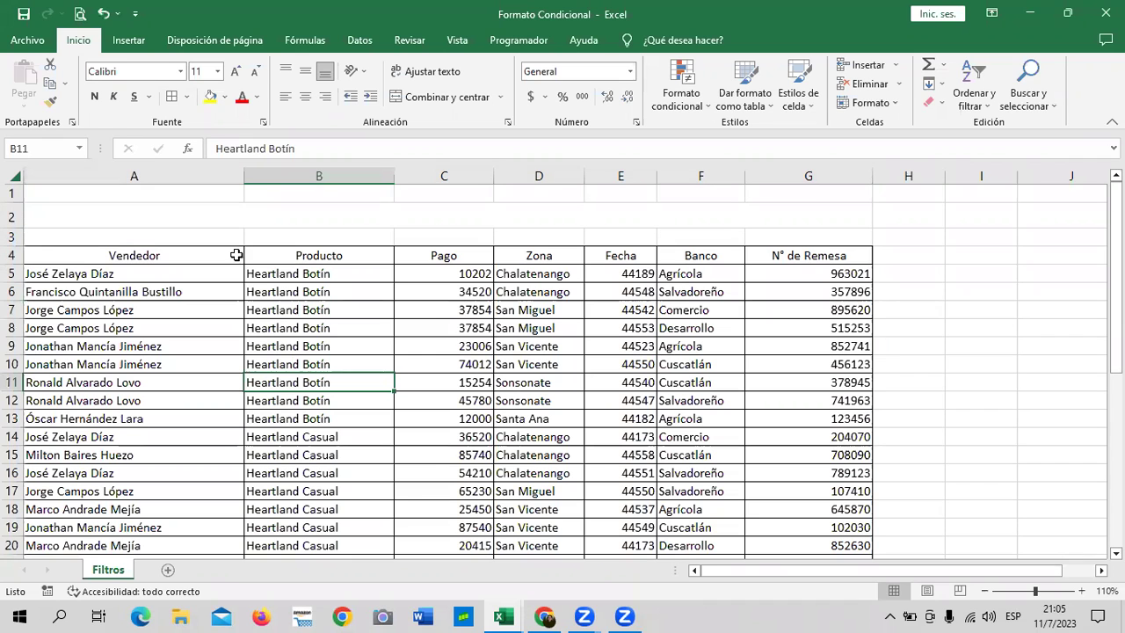
Step: Widen column H beside the table for a new column
{"action": "left_click_drag", "start_coordinate": [236, 254], "coordinate": [786, 255]}
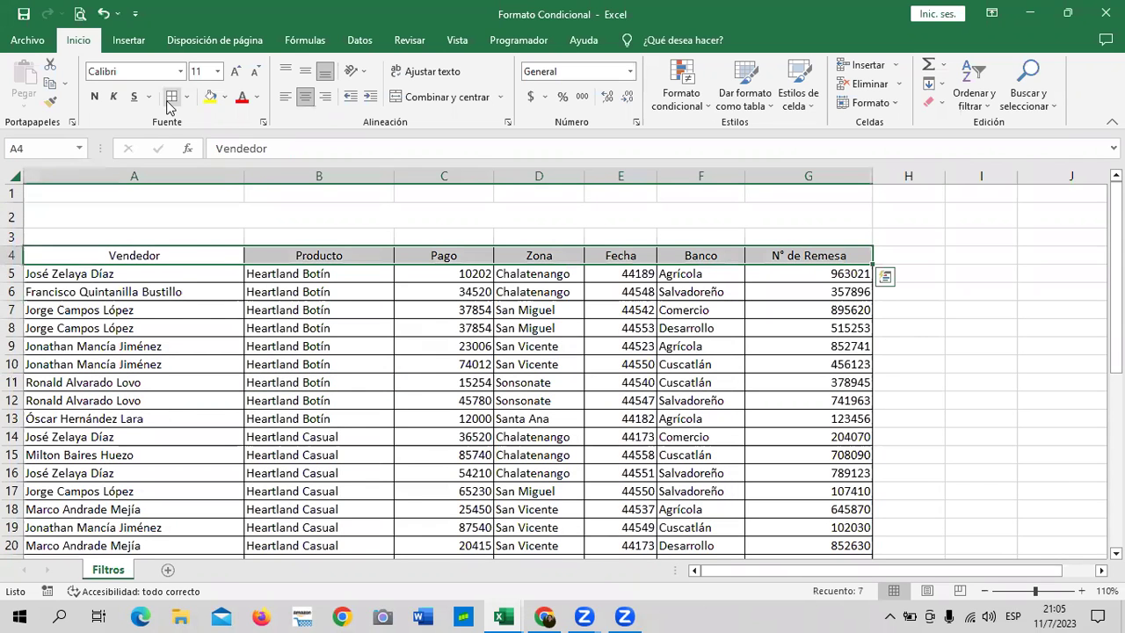
{"action": "left_click", "coordinate": [930, 251]}
{"action": "left_click_drag", "start_coordinate": [944, 179], "coordinate": [983, 180]}
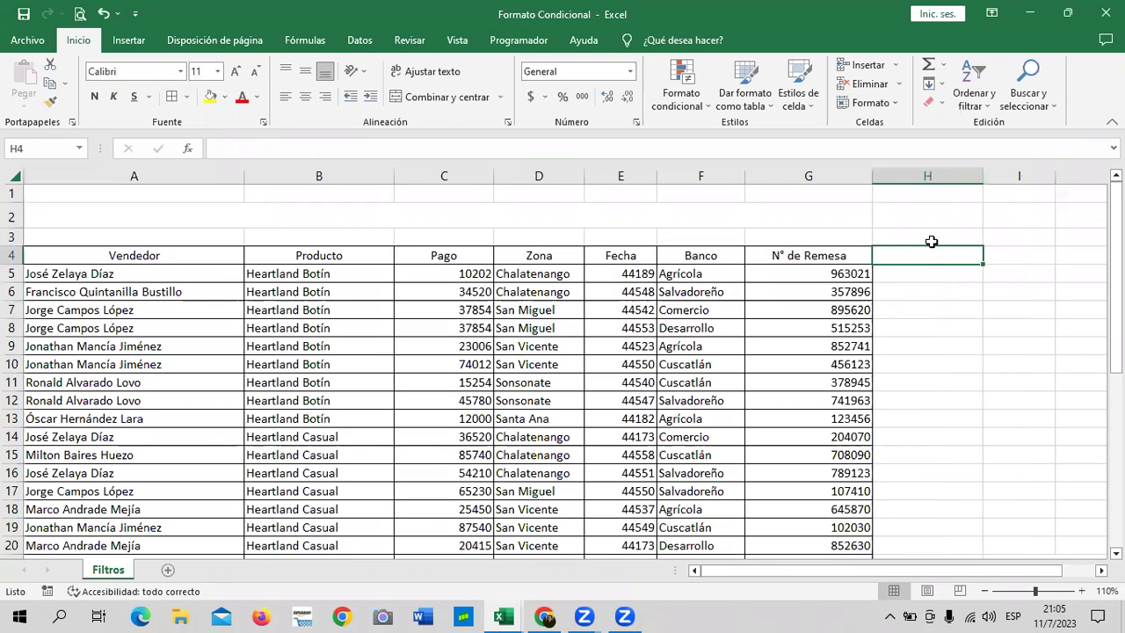
Step: Enter the Estado heading in H4 and extend the borders down H4:H36
{"action": "type", "text": "Estado"}
{"action": "left_click", "coordinate": [934, 325]}
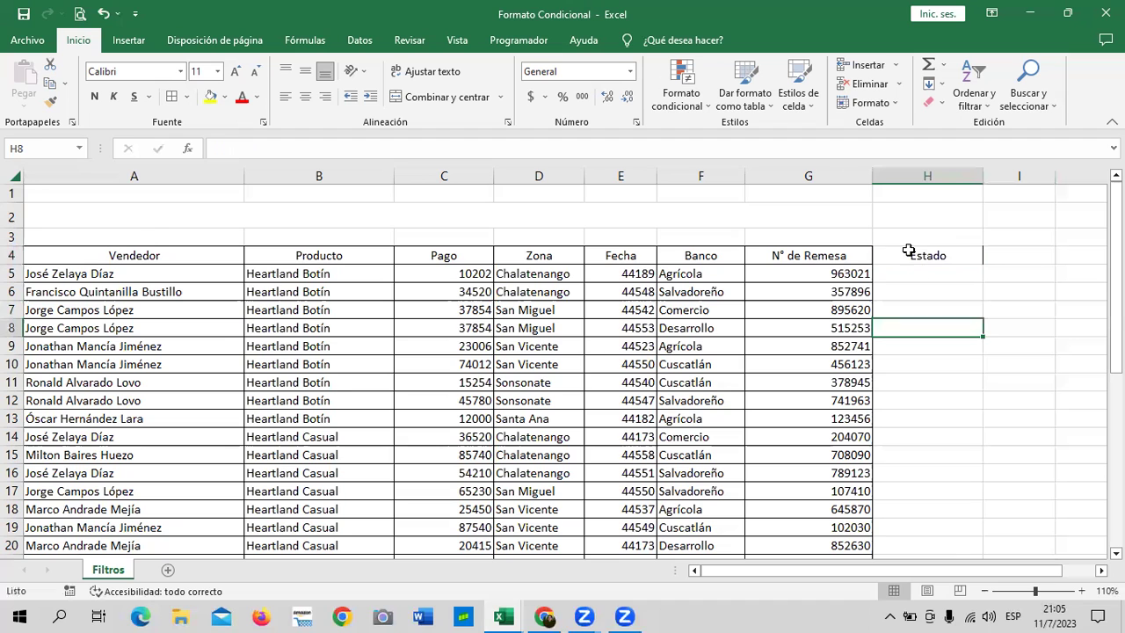
{"action": "mouse_move", "coordinate": [927, 255]}
{"action": "left_mouse_down"}
{"action": "mouse_move", "coordinate": [953, 615]}
{"action": "mouse_move", "coordinate": [946, 521]}
{"action": "left_mouse_up"}
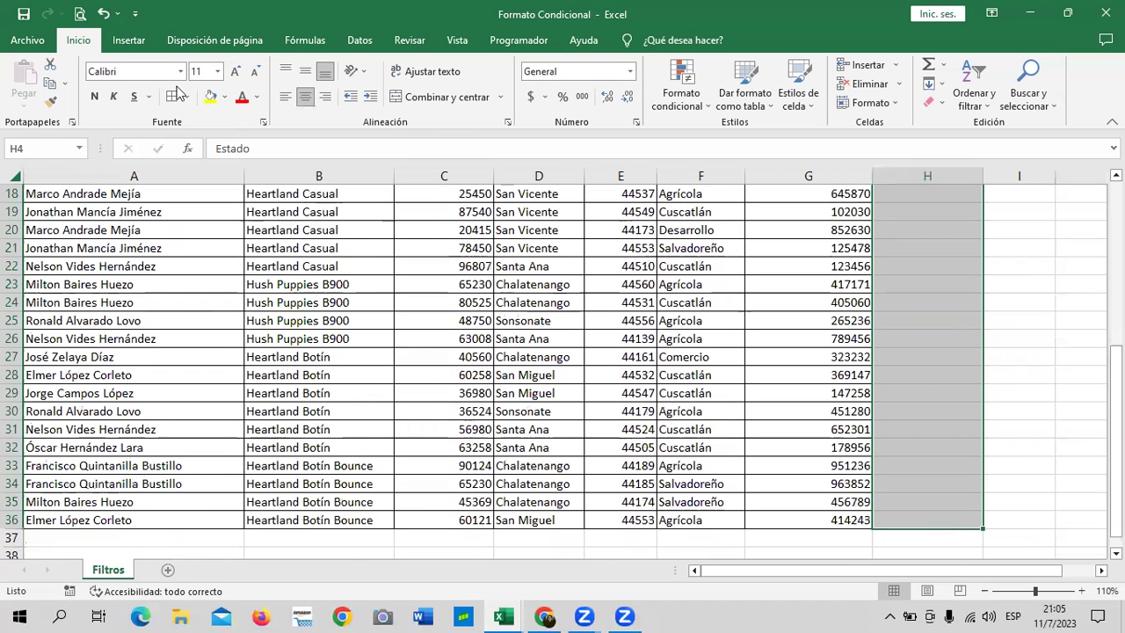
{"action": "scroll", "coordinate": [931, 255], "scroll_direction": "up", "scroll_amount": 6}
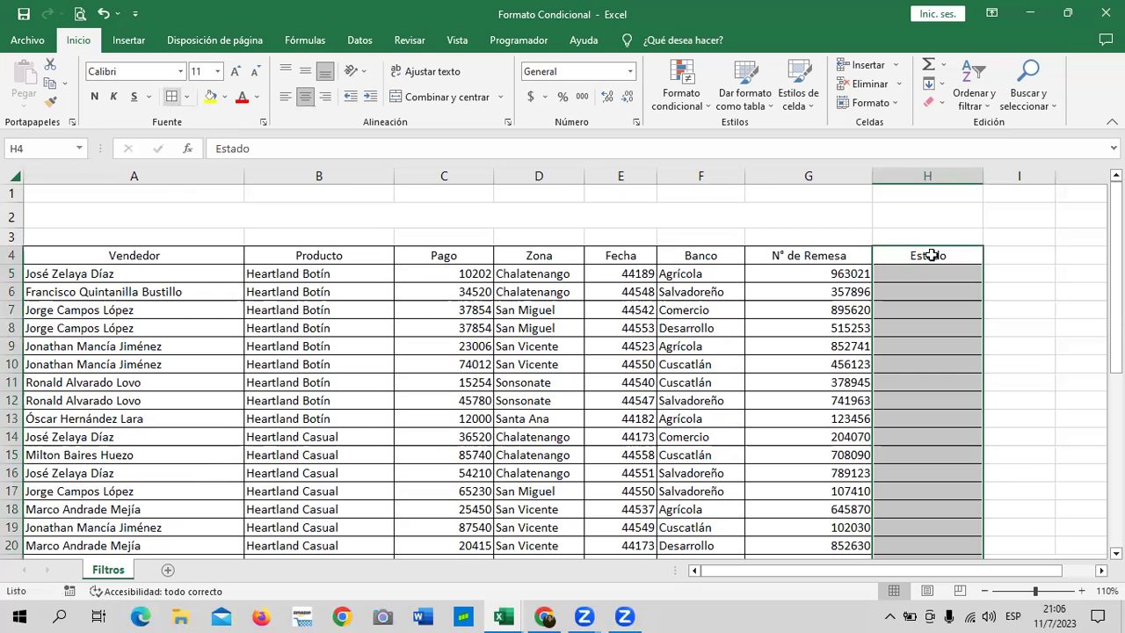
Step: Centre the Estado heading and select the header row A4:H4
{"action": "left_click", "coordinate": [930, 255]}
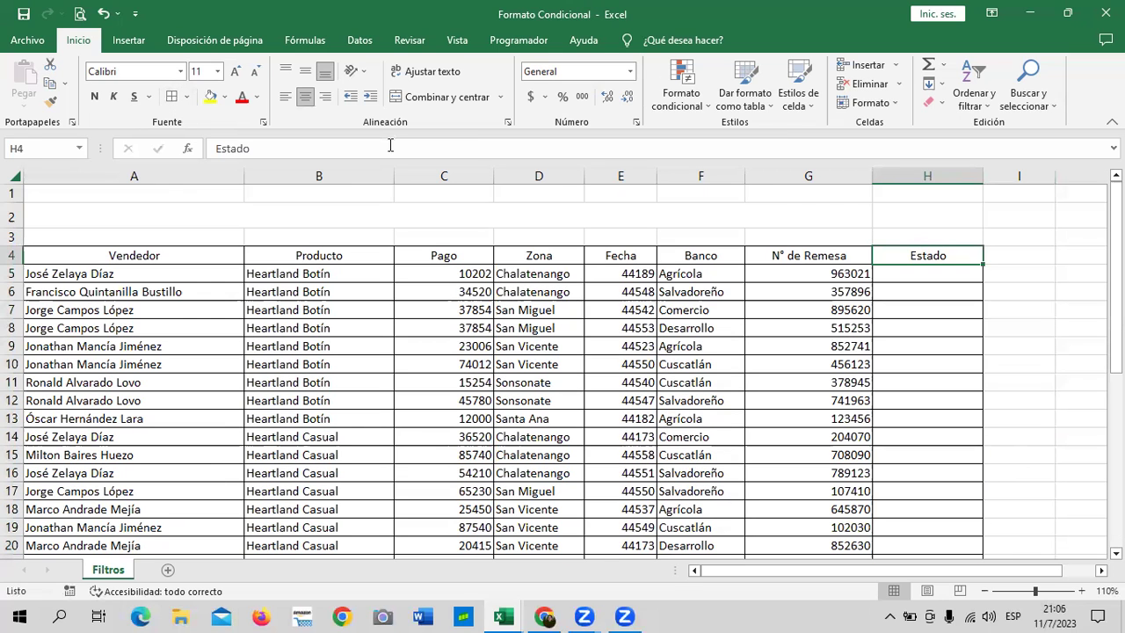
{"action": "left_click", "coordinate": [390, 145]}
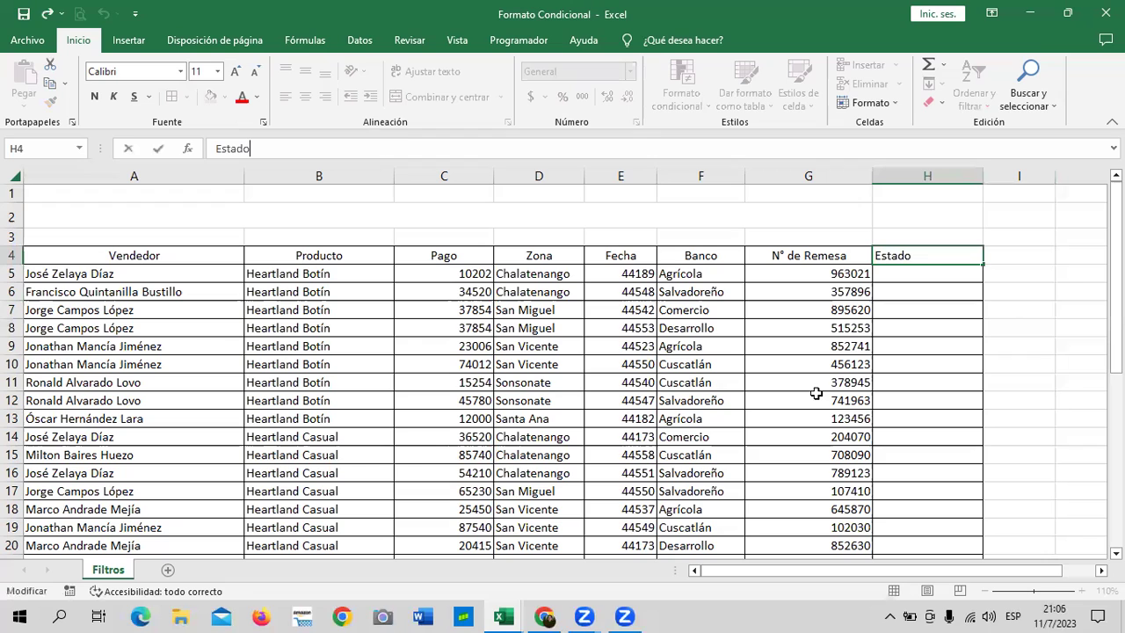
{"action": "left_click", "coordinate": [887, 396]}
{"action": "left_click_drag", "start_coordinate": [79, 255], "coordinate": [897, 257]}
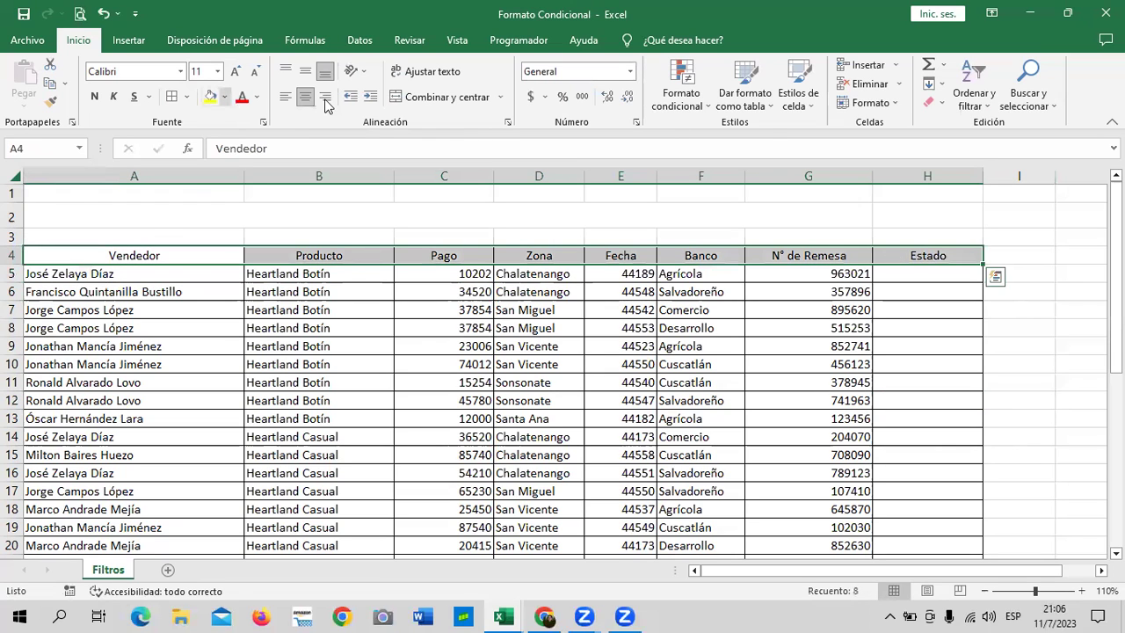
Step: Give the header row A4:H4 the green Énfasis6 style with 14-point text
{"action": "left_click", "coordinate": [798, 97]}
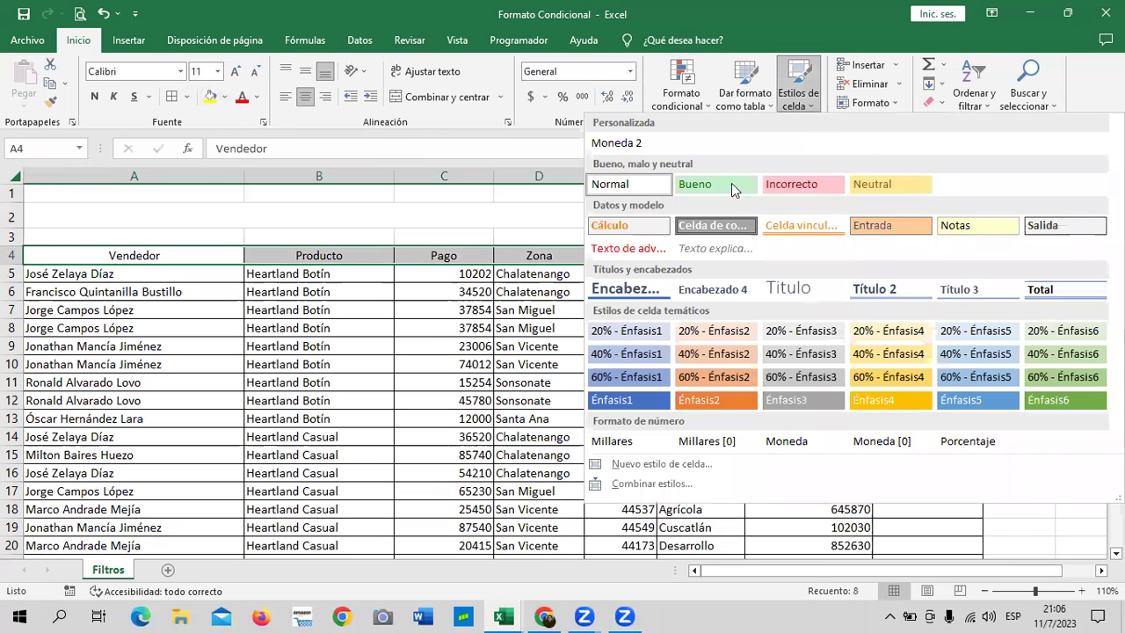
{"action": "left_click", "coordinate": [1074, 399]}
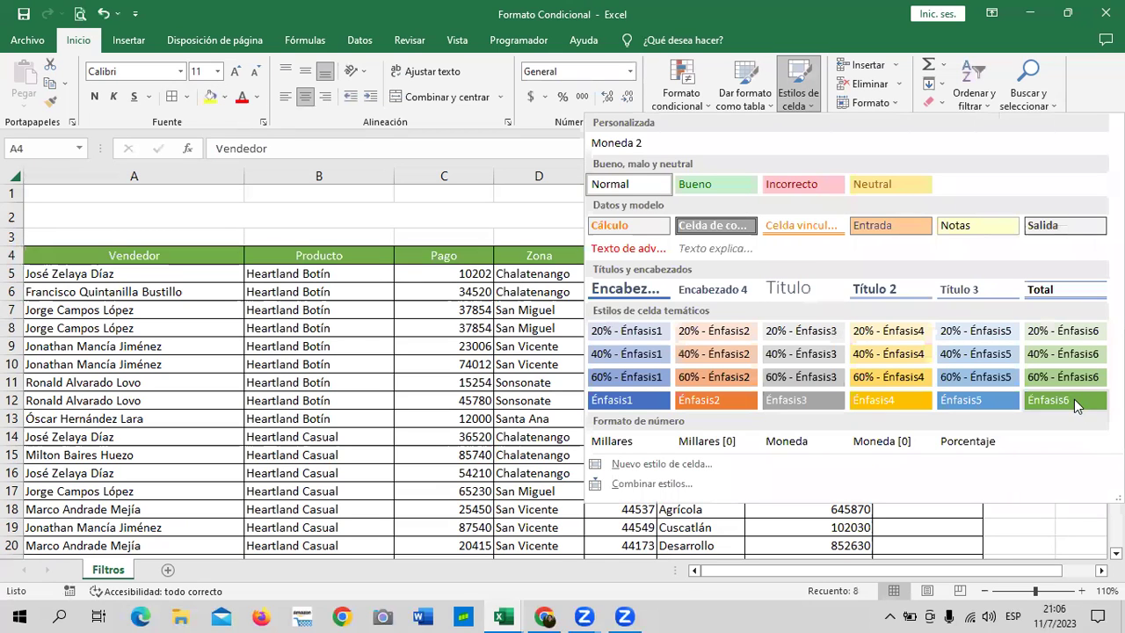
{"action": "left_click", "coordinate": [235, 72]}
{"action": "left_click", "coordinate": [236, 72]}
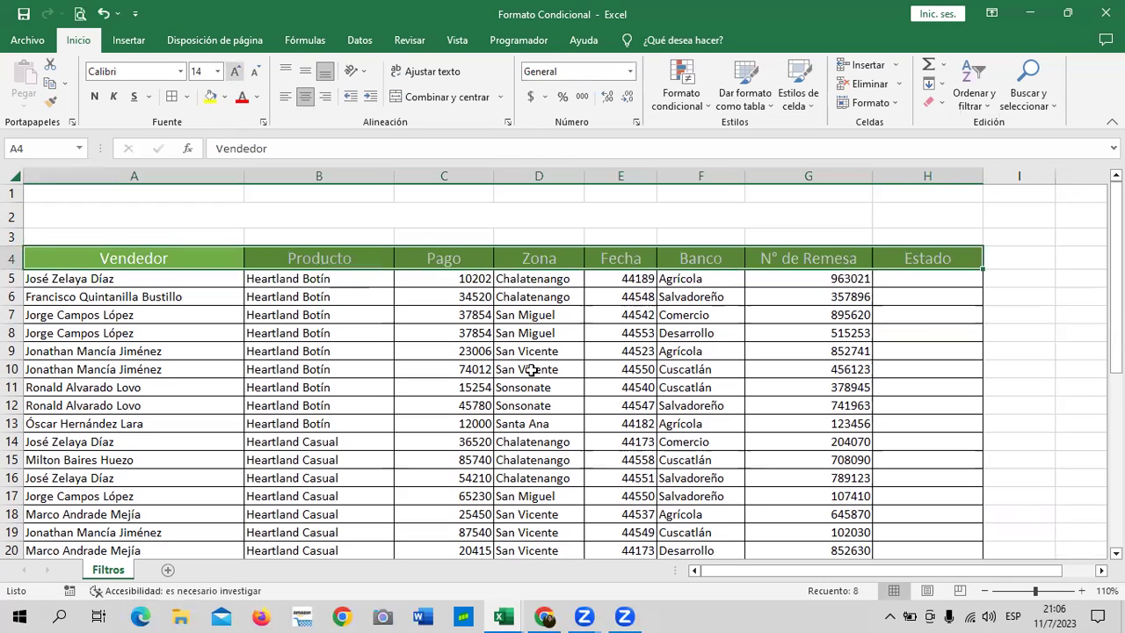
{"action": "left_click", "coordinate": [749, 400]}
Step: Widen column E so its contents fit
{"action": "scroll", "coordinate": [557, 387], "scroll_direction": "down", "scroll_amount": 1}
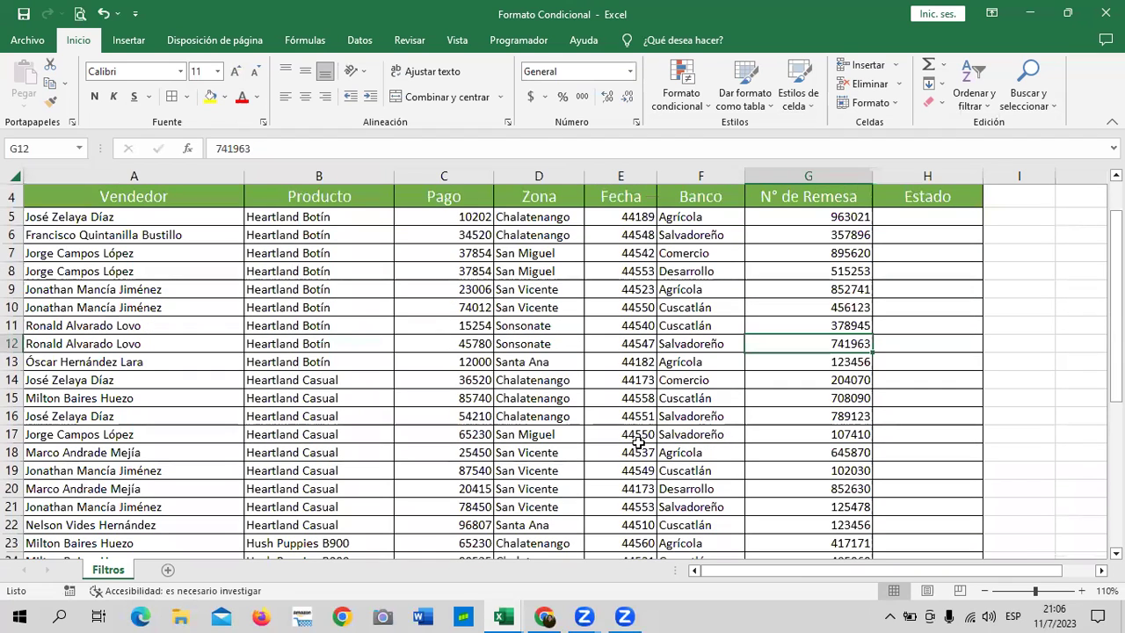
{"action": "scroll", "coordinate": [635, 466], "scroll_direction": "down", "scroll_amount": 3}
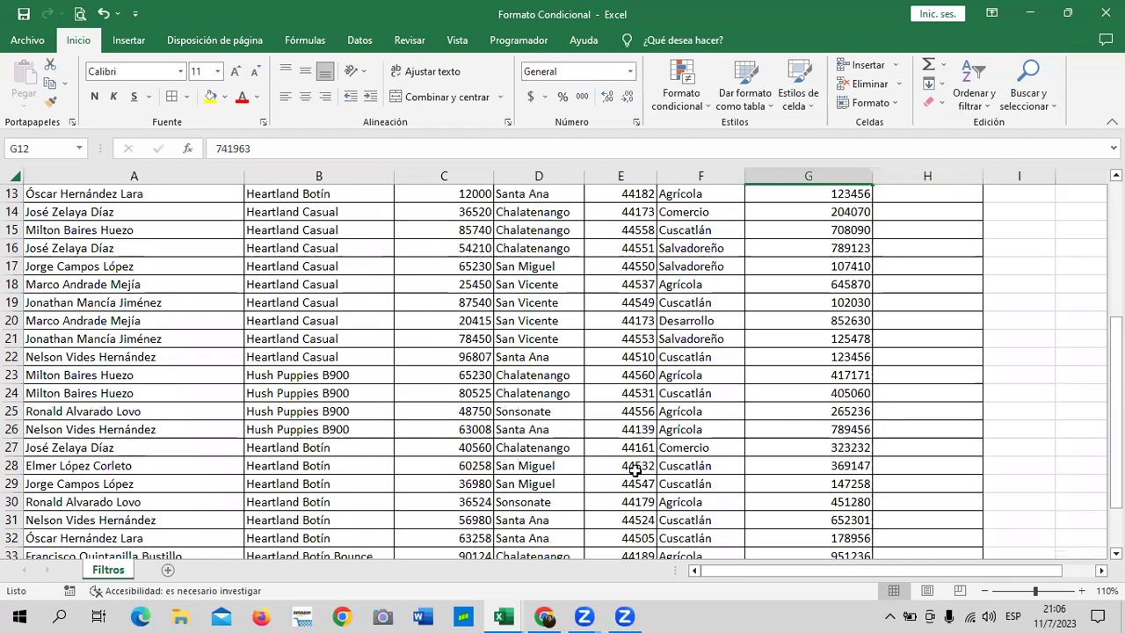
{"action": "scroll", "coordinate": [659, 221], "scroll_direction": "up", "scroll_amount": 3}
{"action": "left_click_drag", "start_coordinate": [659, 172], "coordinate": [671, 174]}
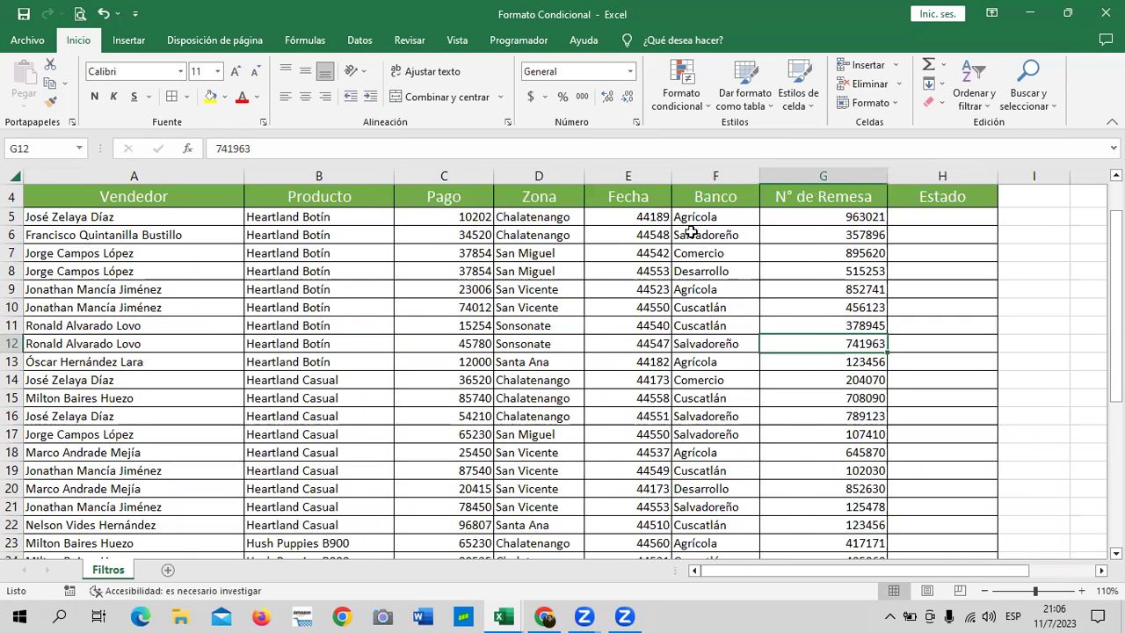
{"action": "key", "text": "Left"}
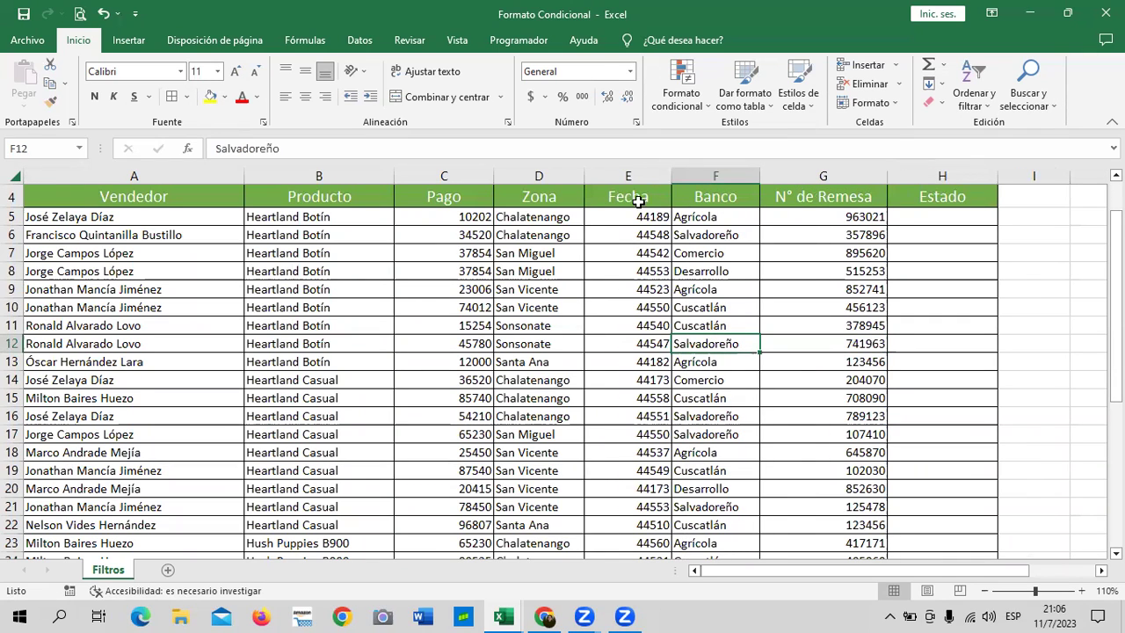
Step: Format the Fecha values E5:E36 as short dates
{"action": "left_click_drag", "start_coordinate": [627, 216], "coordinate": [624, 615]}
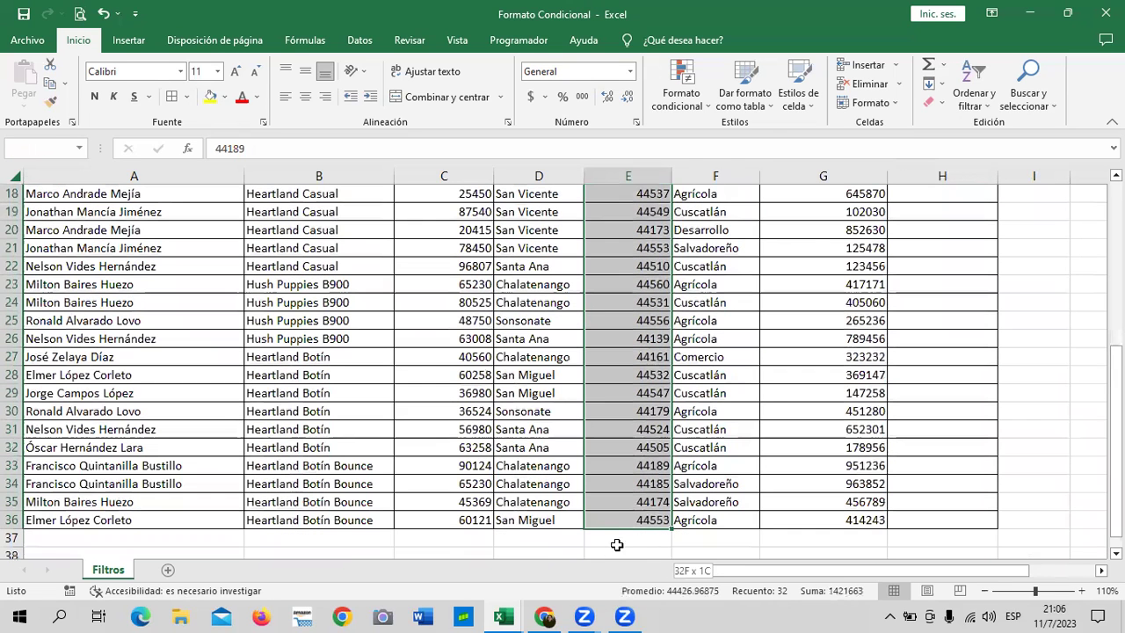
{"action": "left_click_drag", "start_coordinate": [623, 615], "coordinate": [615, 519]}
{"action": "left_click_drag", "start_coordinate": [641, 81], "coordinate": [631, 76]}
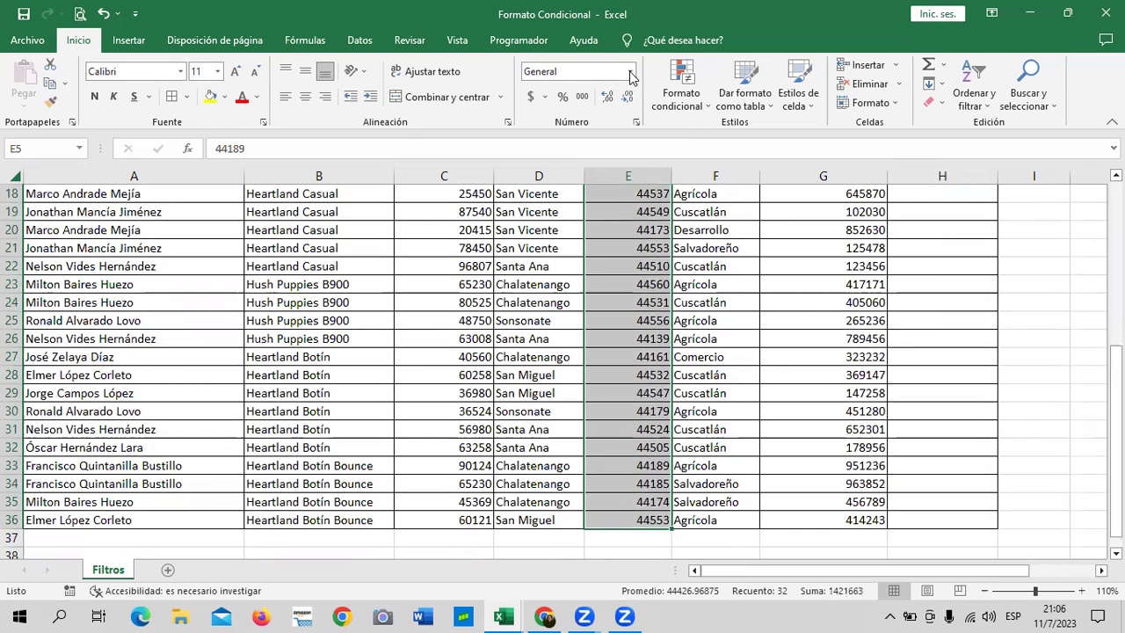
{"action": "left_click", "coordinate": [630, 73]}
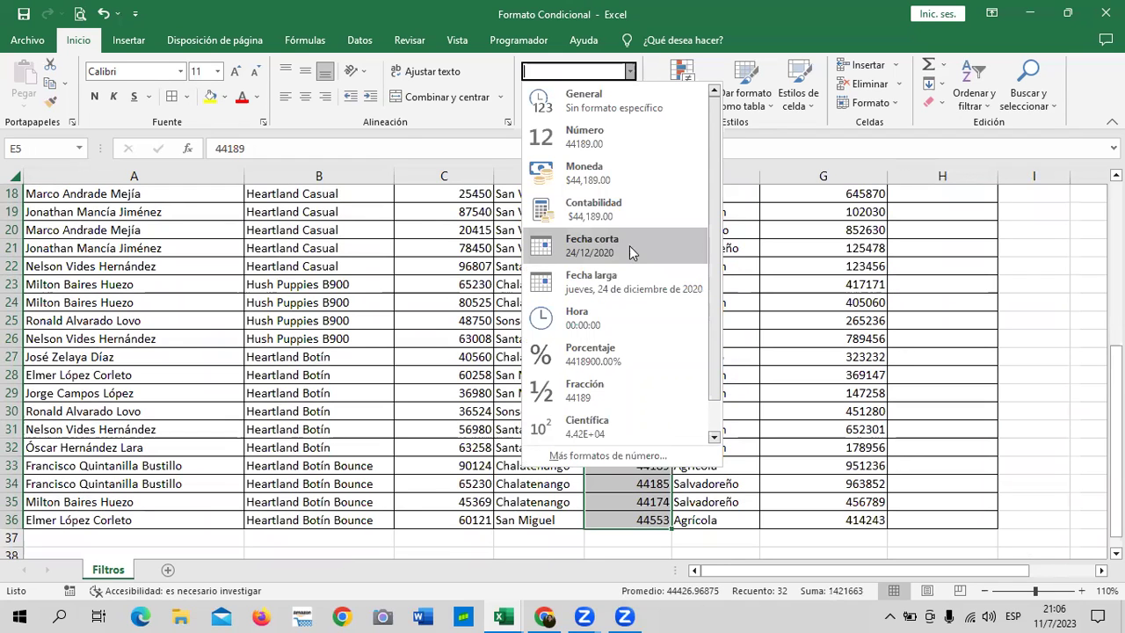
{"action": "left_click", "coordinate": [631, 245]}
Step: Narrow the N° de Remesa column G and check its values down to the last row
{"action": "scroll", "coordinate": [673, 393], "scroll_direction": "up", "scroll_amount": 1}
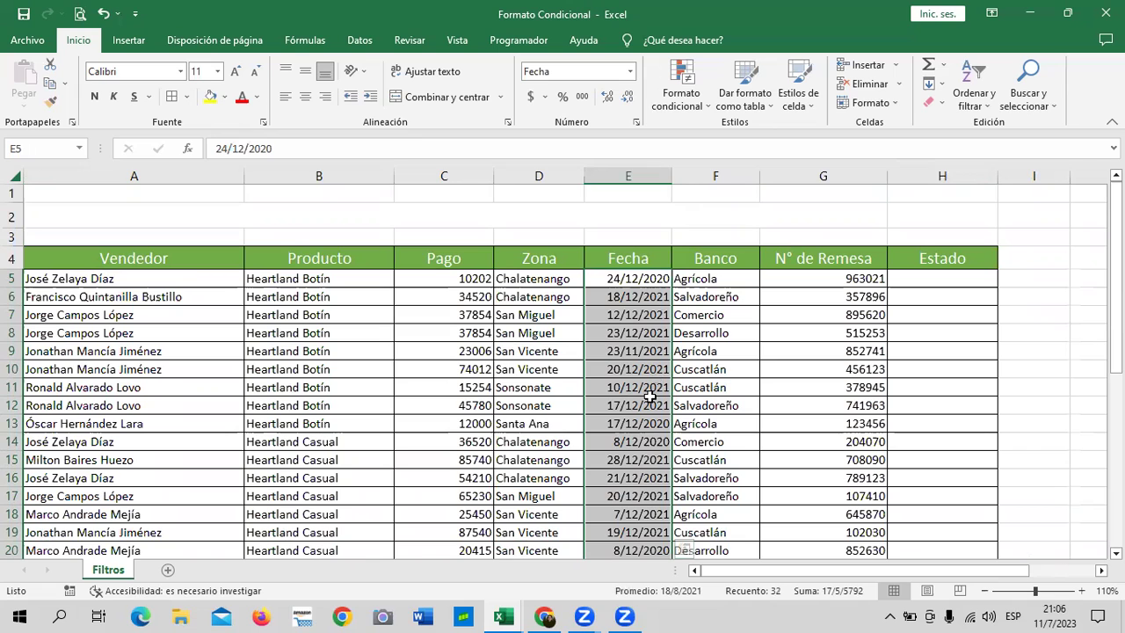
{"action": "left_click_drag", "start_coordinate": [770, 392], "coordinate": [792, 372]}
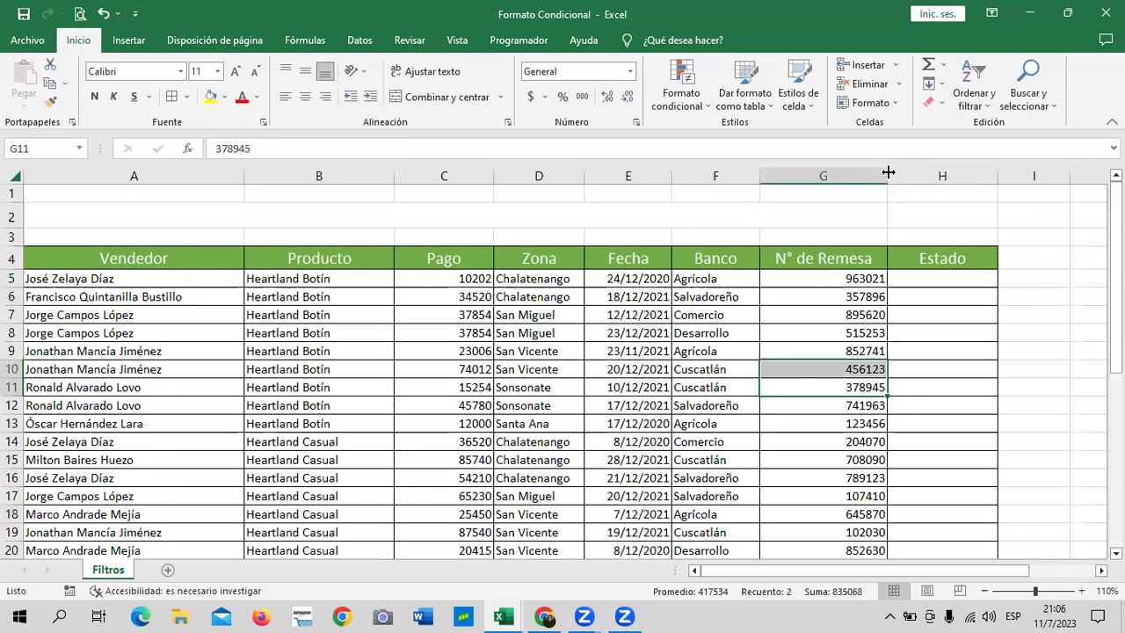
{"action": "left_click_drag", "start_coordinate": [888, 173], "coordinate": [860, 172]}
{"action": "scroll", "coordinate": [809, 342], "scroll_direction": "down", "scroll_amount": 2}
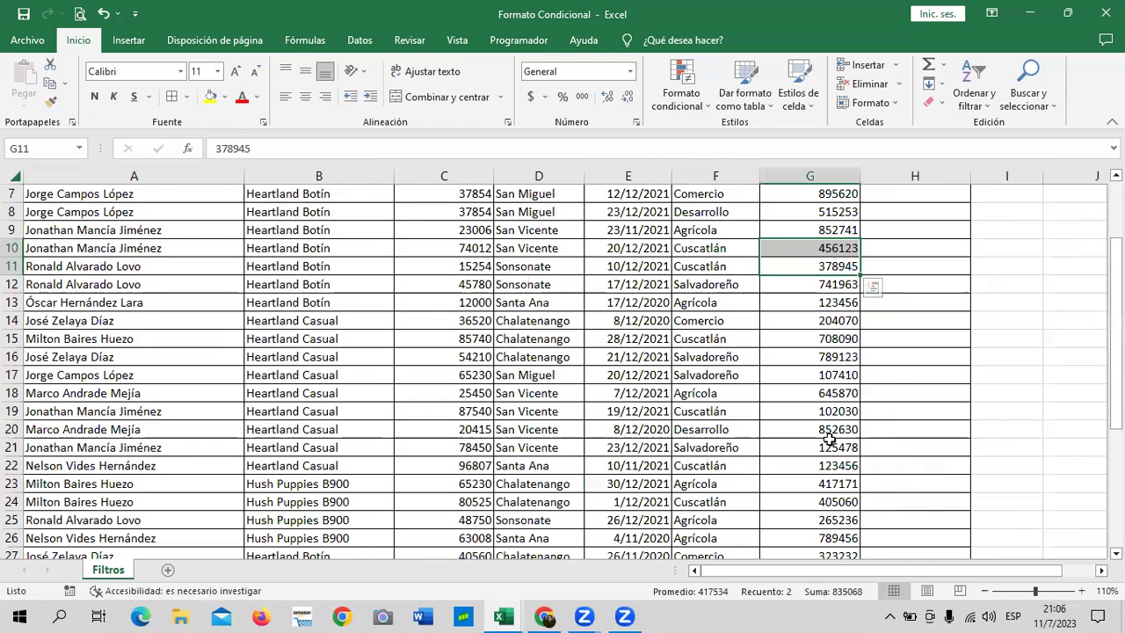
{"action": "scroll", "coordinate": [826, 466], "scroll_direction": "down", "scroll_amount": 4}
{"action": "key", "text": "ctrl+Down"}
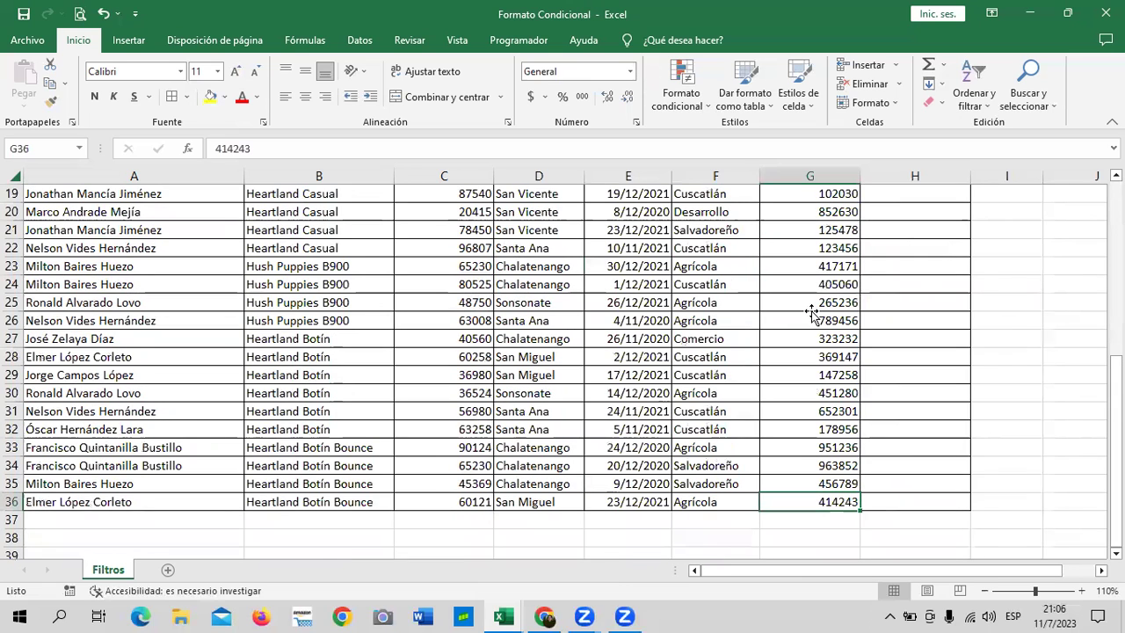
{"action": "left_click", "coordinate": [839, 324]}
{"action": "scroll", "coordinate": [839, 323], "scroll_direction": "up", "scroll_amount": 3}
{"action": "left_click", "coordinate": [838, 248]}
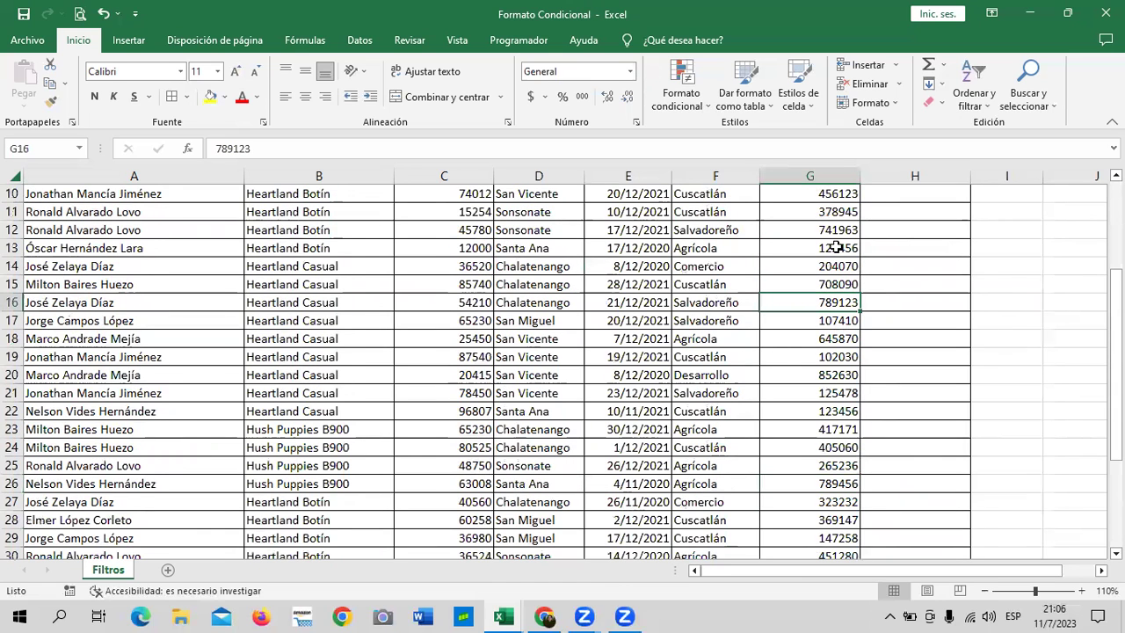
{"action": "scroll", "coordinate": [828, 264], "scroll_direction": "up", "scroll_amount": 3}
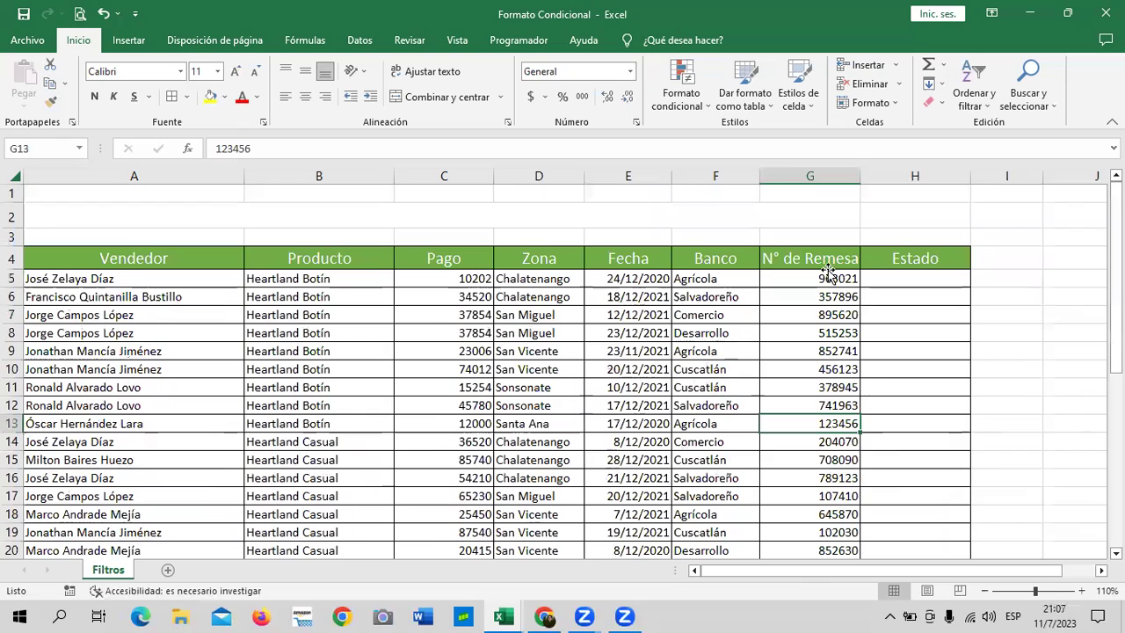
{"action": "left_click", "coordinate": [826, 278]}
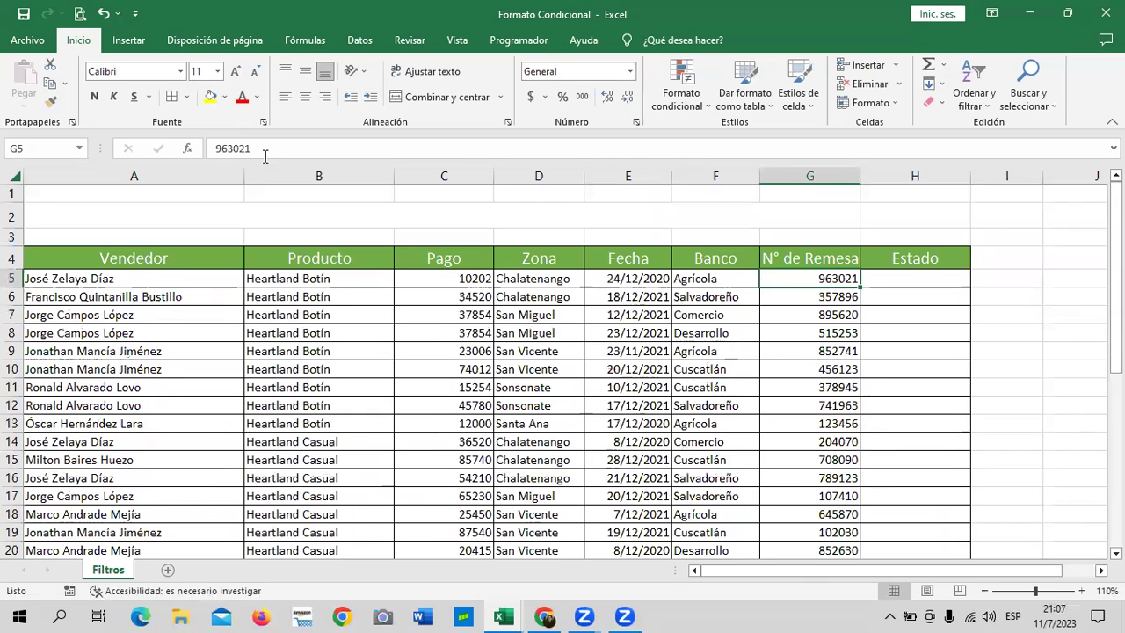
Step: Show the Pago amounts in accounting format with dollar signs
{"action": "mouse_move", "coordinate": [425, 271]}
{"action": "left_mouse_down"}
{"action": "mouse_move", "coordinate": [442, 615]}
{"action": "mouse_move", "coordinate": [445, 518]}
{"action": "left_mouse_up"}
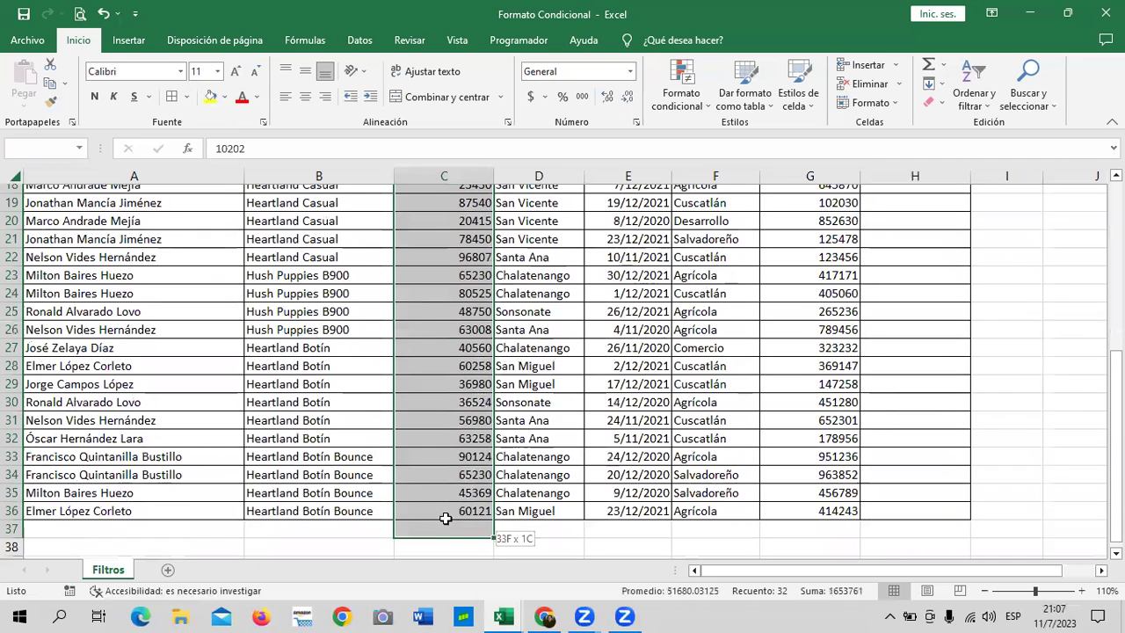
{"action": "scroll", "coordinate": [536, 263], "scroll_direction": "up", "scroll_amount": 4}
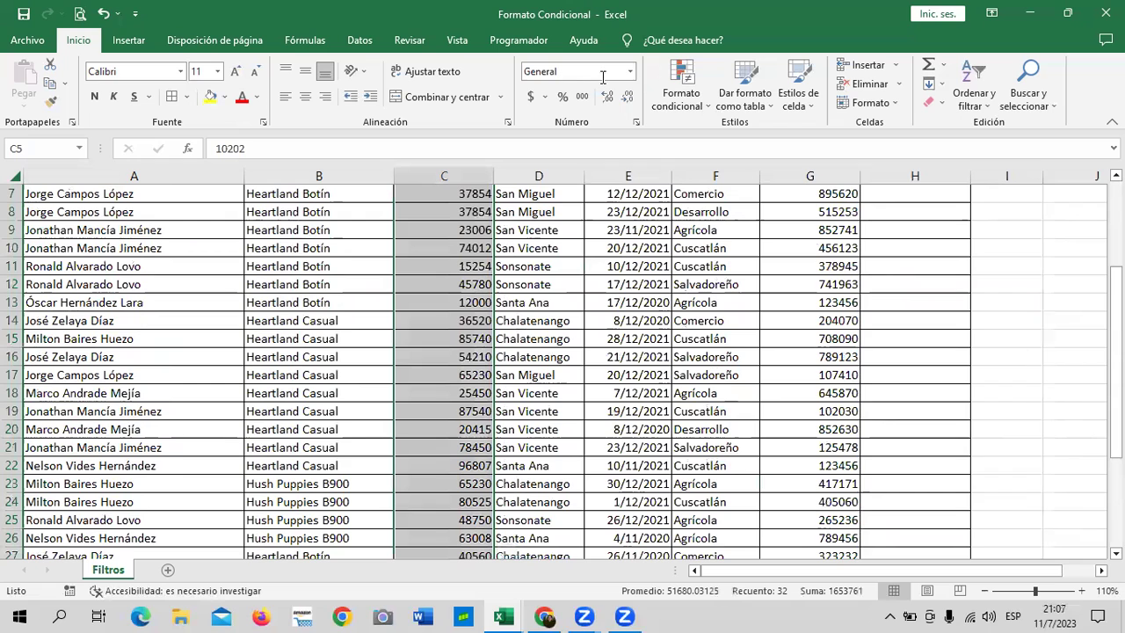
{"action": "left_click", "coordinate": [629, 72]}
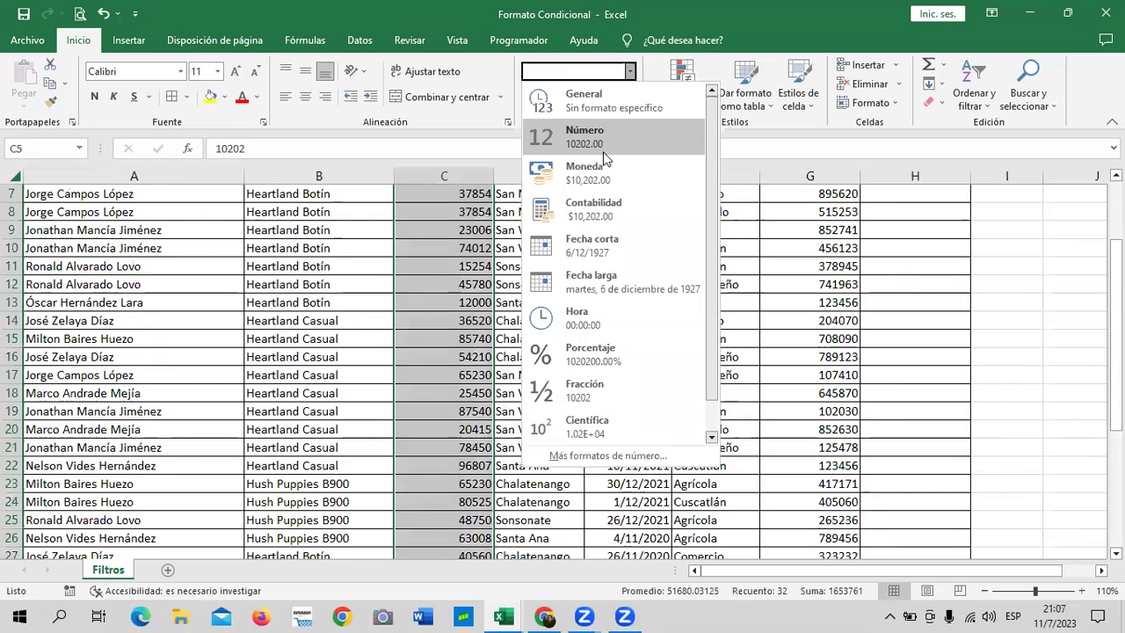
{"action": "left_click", "coordinate": [597, 214]}
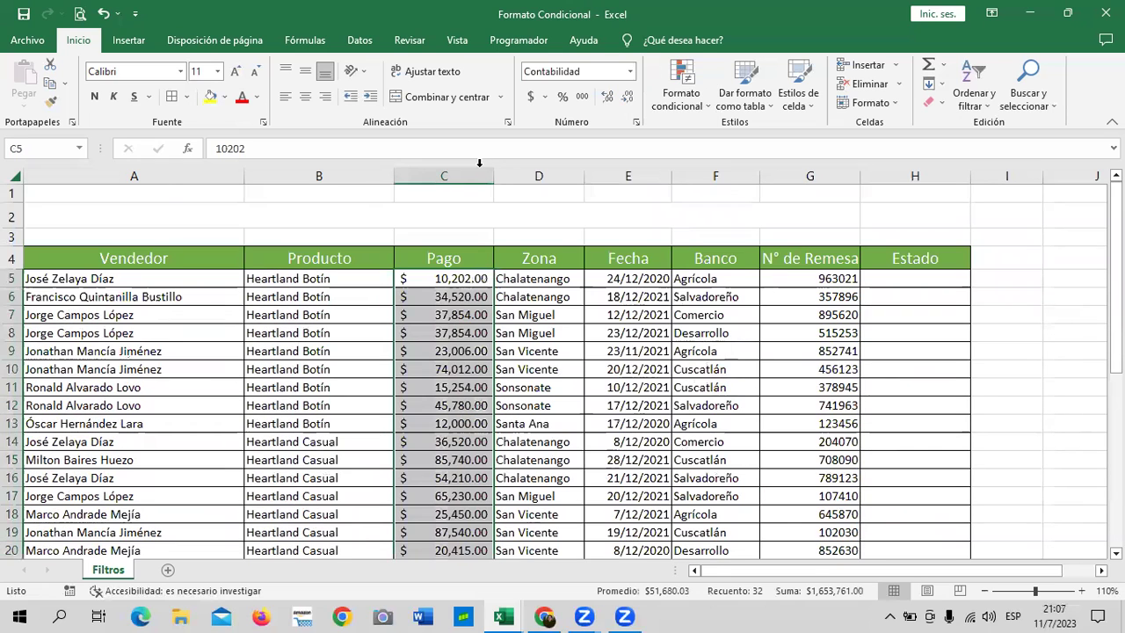
{"action": "left_click", "coordinate": [625, 408]}
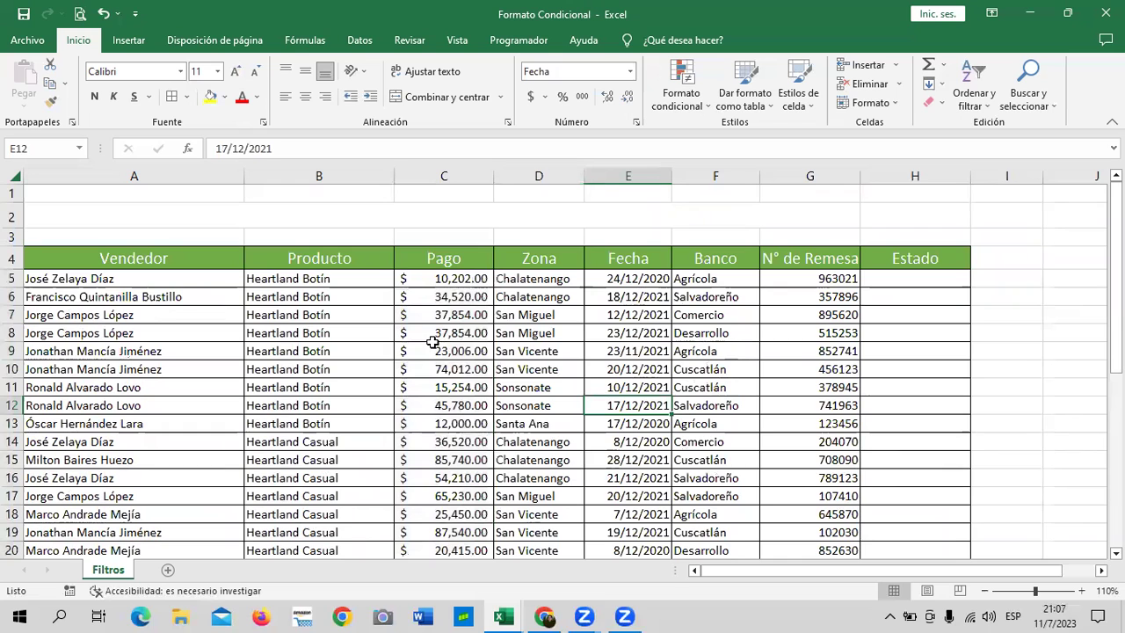
Step: Copy cell D7 (San Miguel) and switch to the course page in the browser
{"action": "scroll", "coordinate": [461, 387], "scroll_direction": "down", "scroll_amount": 1}
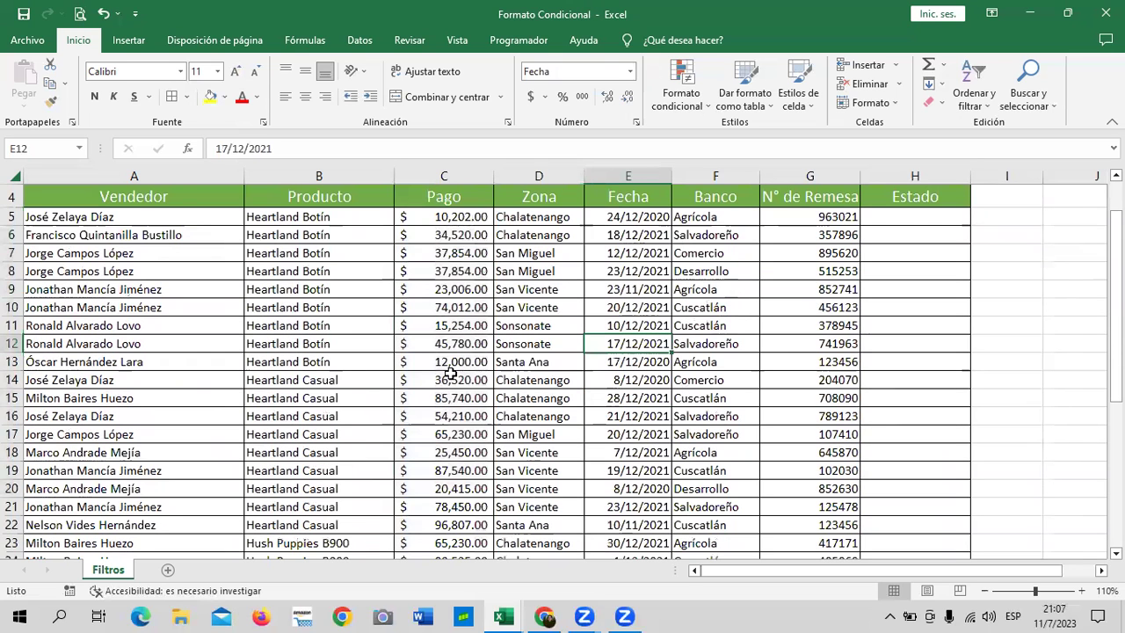
{"action": "scroll", "coordinate": [450, 371], "scroll_direction": "down", "scroll_amount": 7}
{"action": "scroll", "coordinate": [123, 365], "scroll_direction": "up", "scroll_amount": 1}
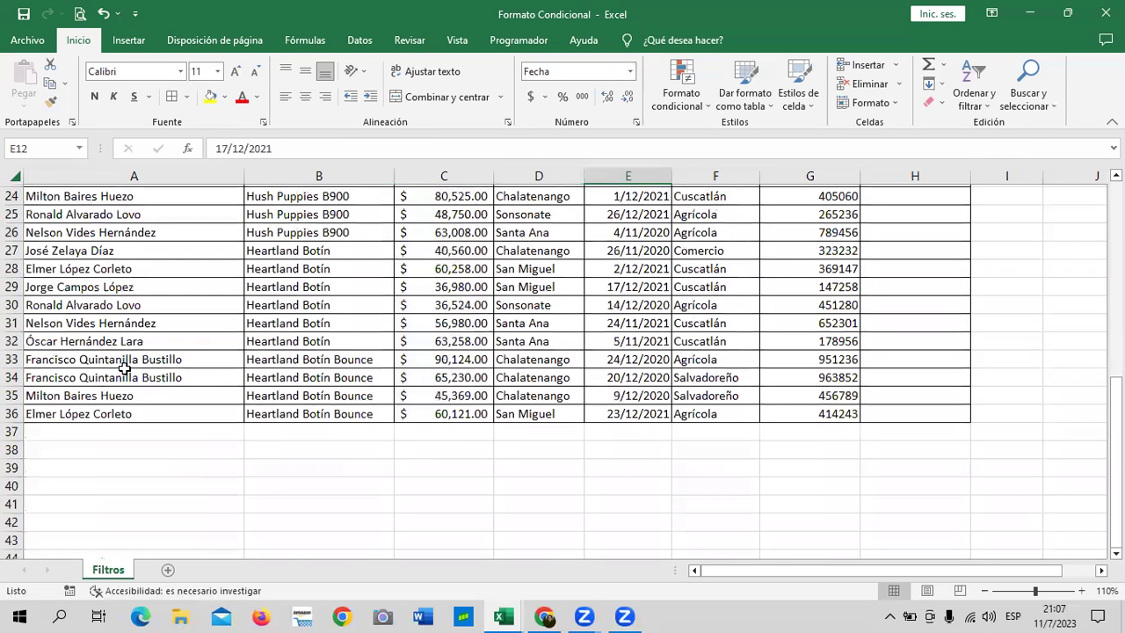
{"action": "scroll", "coordinate": [106, 421], "scroll_direction": "up", "scroll_amount": 8}
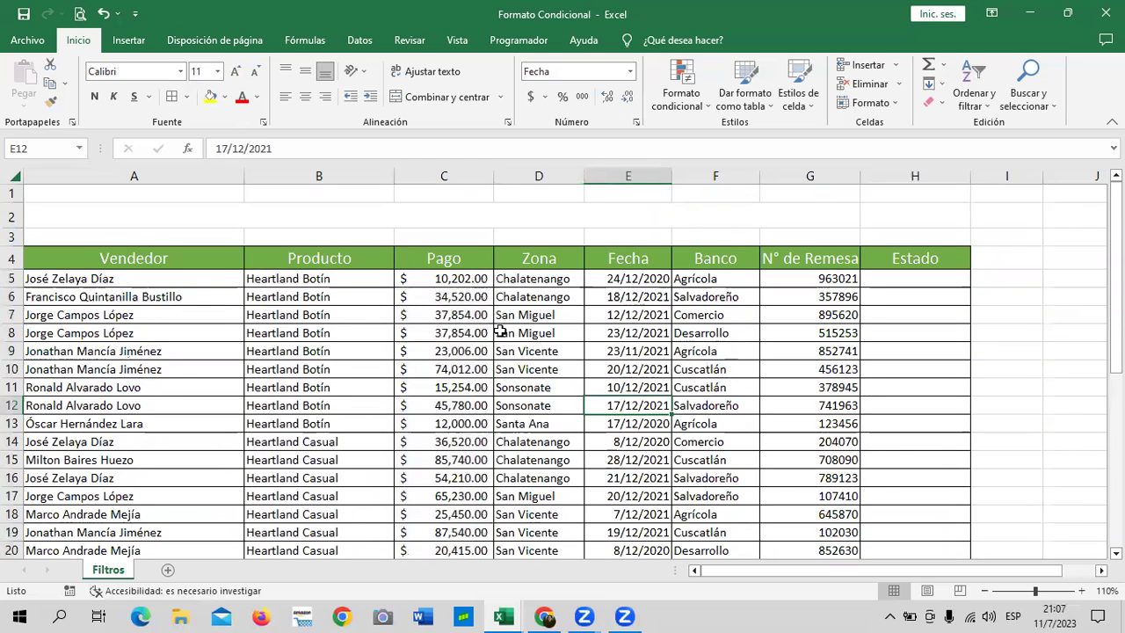
{"action": "scroll", "coordinate": [323, 408], "scroll_direction": "down", "scroll_amount": 3}
{"action": "scroll", "coordinate": [323, 420], "scroll_direction": "down", "scroll_amount": 3}
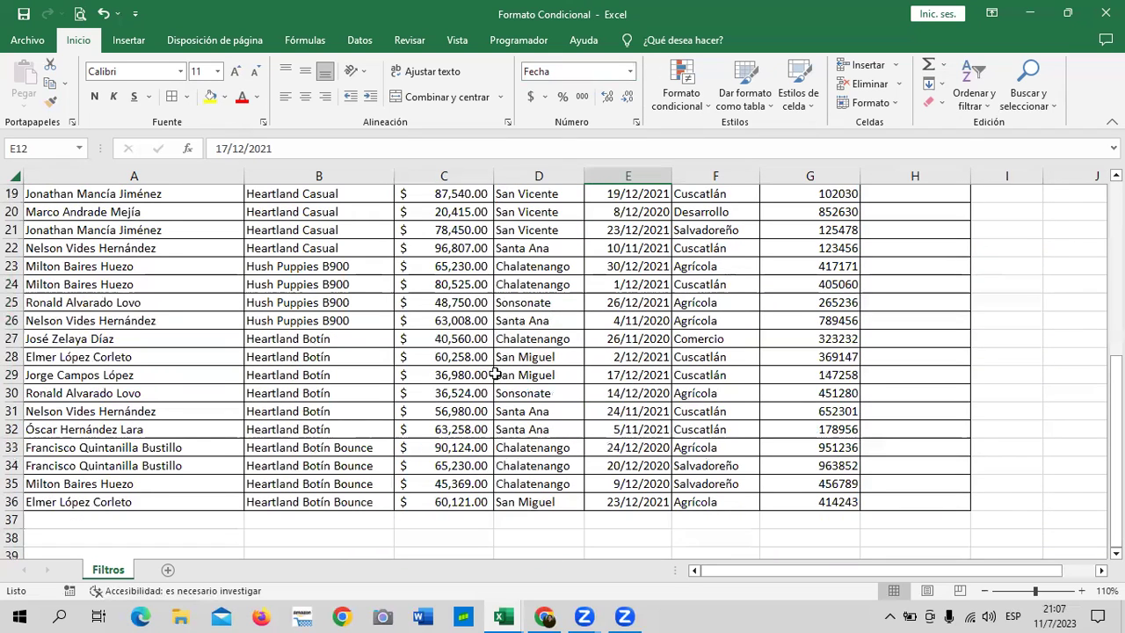
{"action": "scroll", "coordinate": [647, 413], "scroll_direction": "up", "scroll_amount": 3}
{"action": "scroll", "coordinate": [696, 408], "scroll_direction": "up", "scroll_amount": 2}
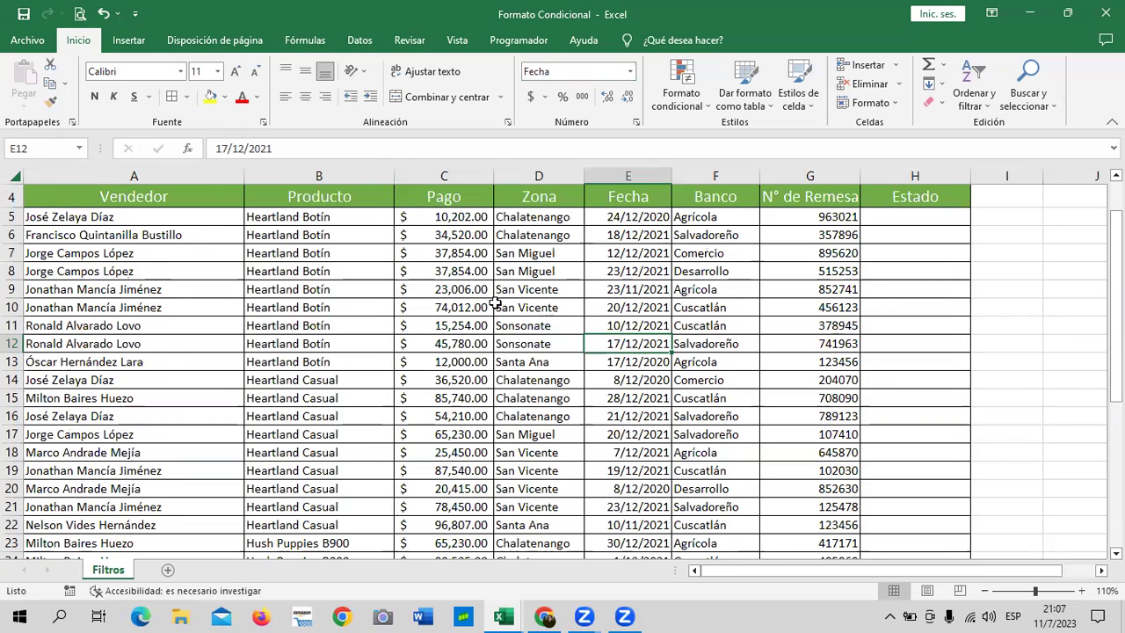
{"action": "left_click", "coordinate": [561, 252]}
{"action": "key", "text": "ctrl+c"}
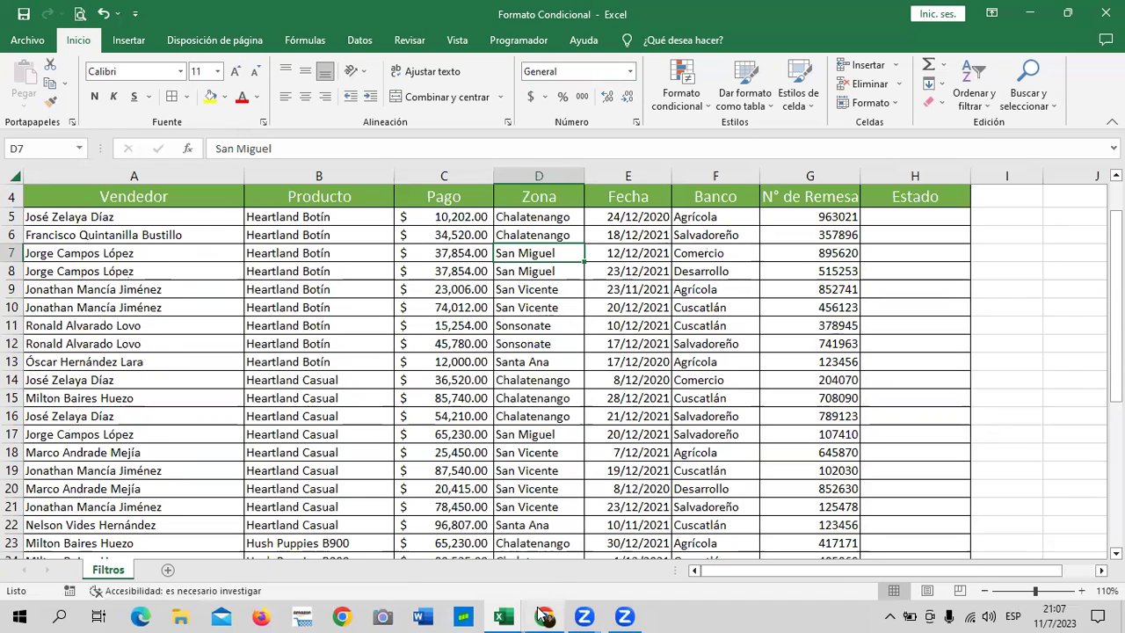
{"action": "mouse_move", "coordinate": [544, 616]}
{"action": "left_click", "coordinate": [526, 529]}
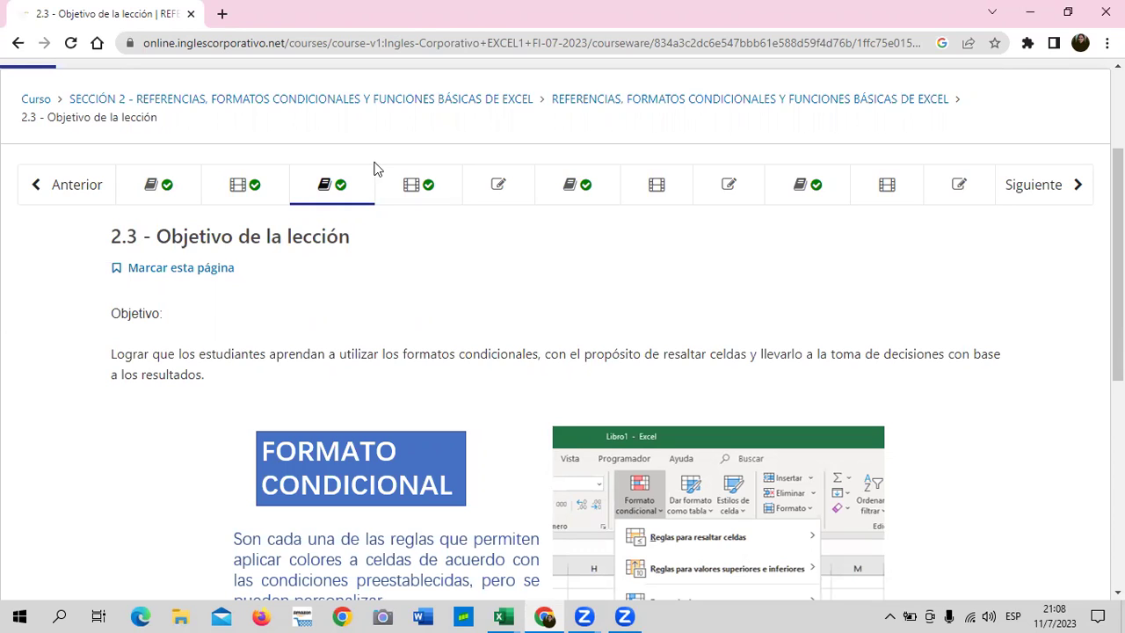
{"action": "left_click", "coordinate": [392, 193]}
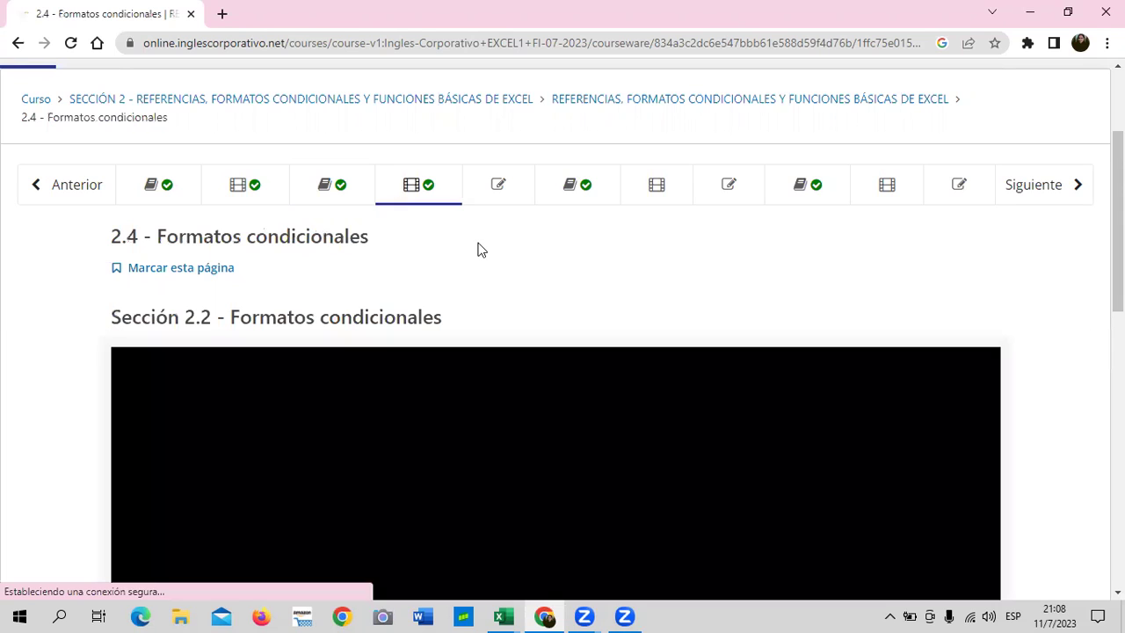
{"action": "scroll", "coordinate": [477, 248], "scroll_direction": "down", "scroll_amount": 3}
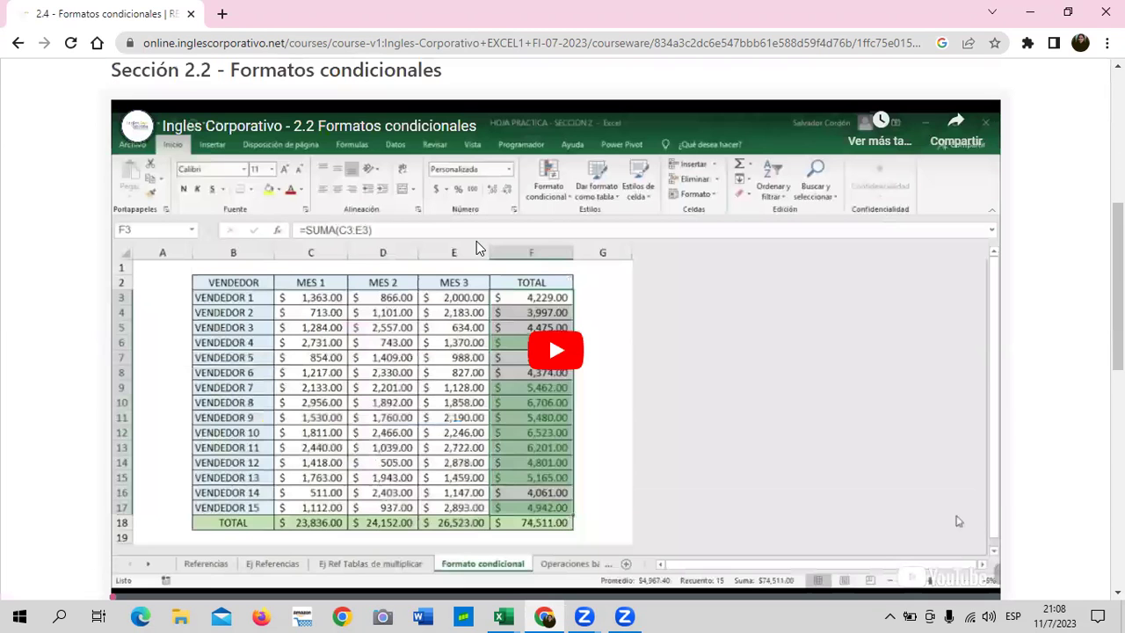
{"action": "scroll", "coordinate": [462, 234], "scroll_direction": "down", "scroll_amount": 1}
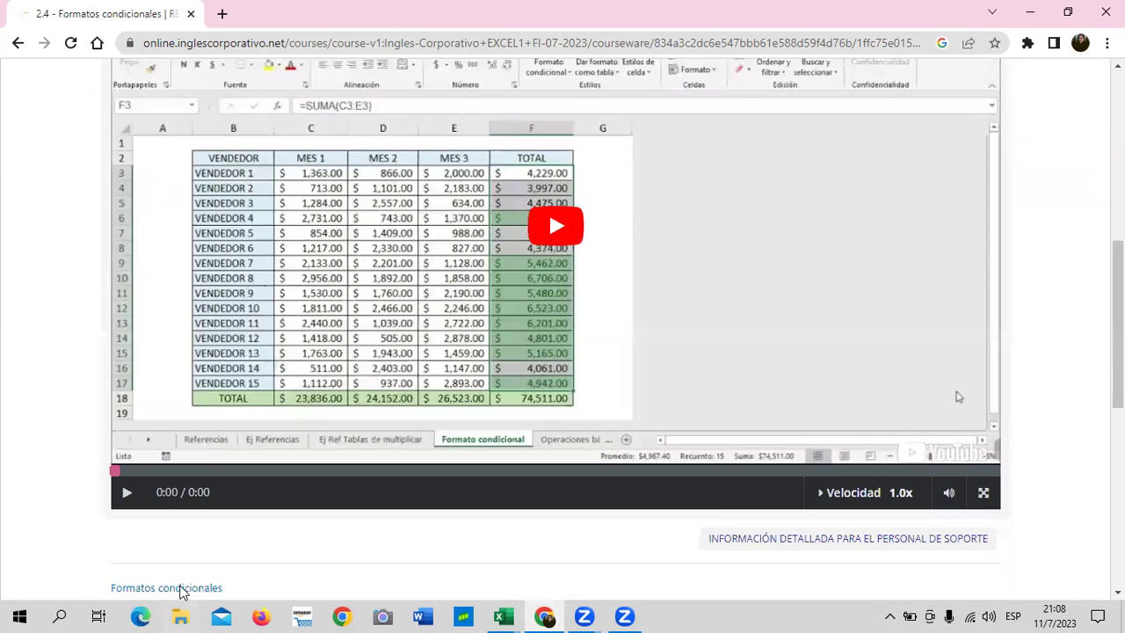
{"action": "scroll", "coordinate": [211, 308], "scroll_direction": "down", "scroll_amount": 3}
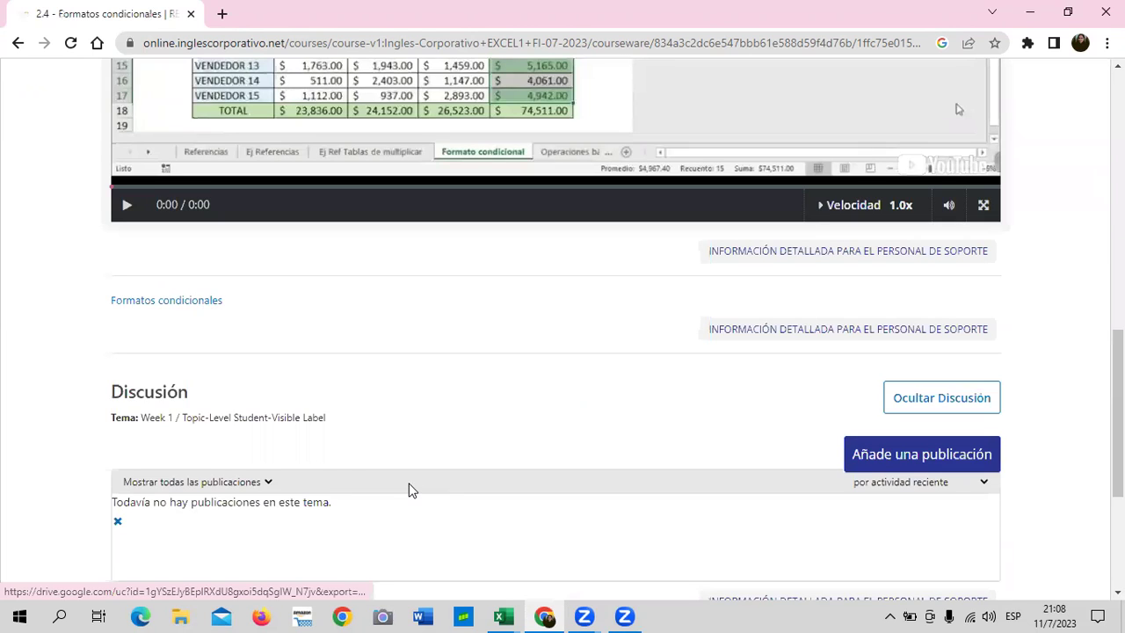
{"action": "scroll", "coordinate": [410, 488], "scroll_direction": "up", "scroll_amount": 5}
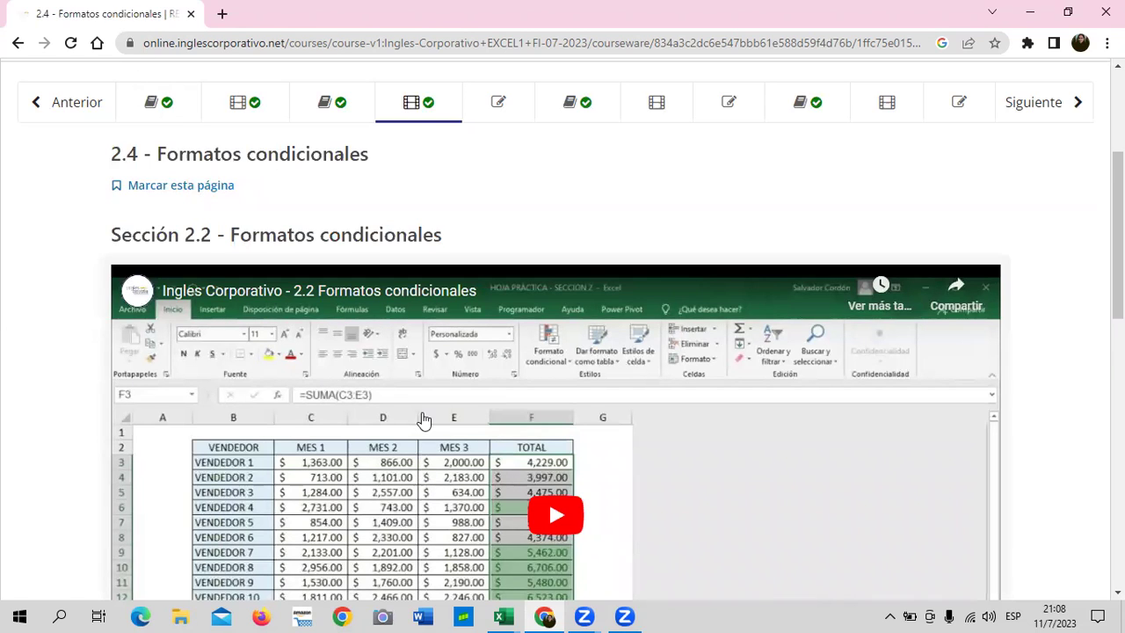
{"action": "left_click", "coordinate": [351, 105]}
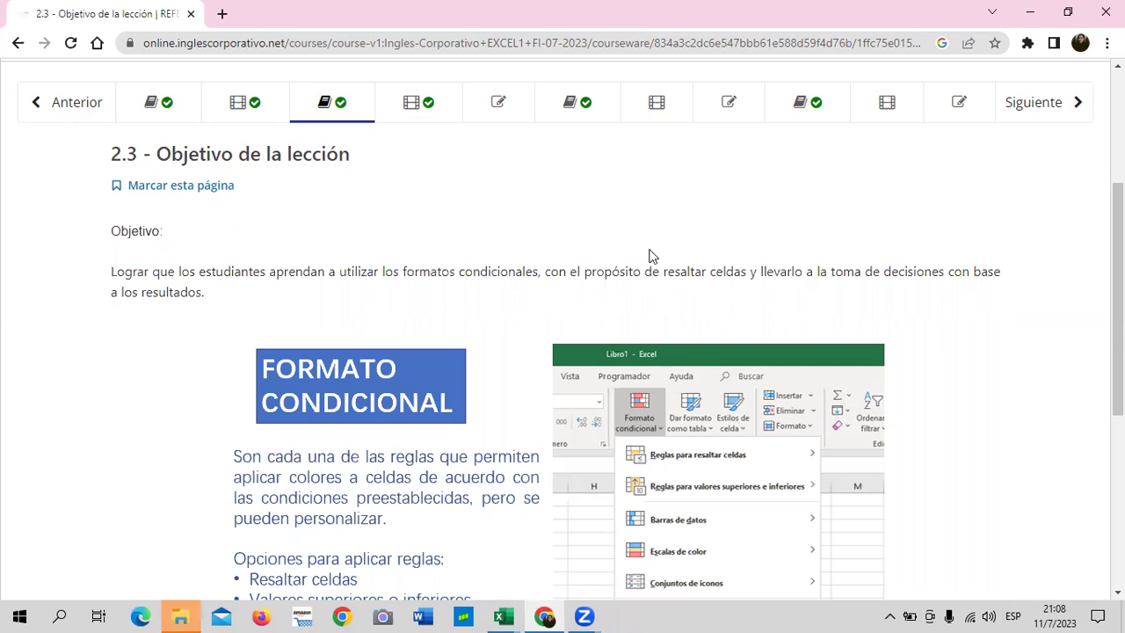
{"action": "scroll", "coordinate": [677, 290], "scroll_direction": "down", "scroll_amount": 2}
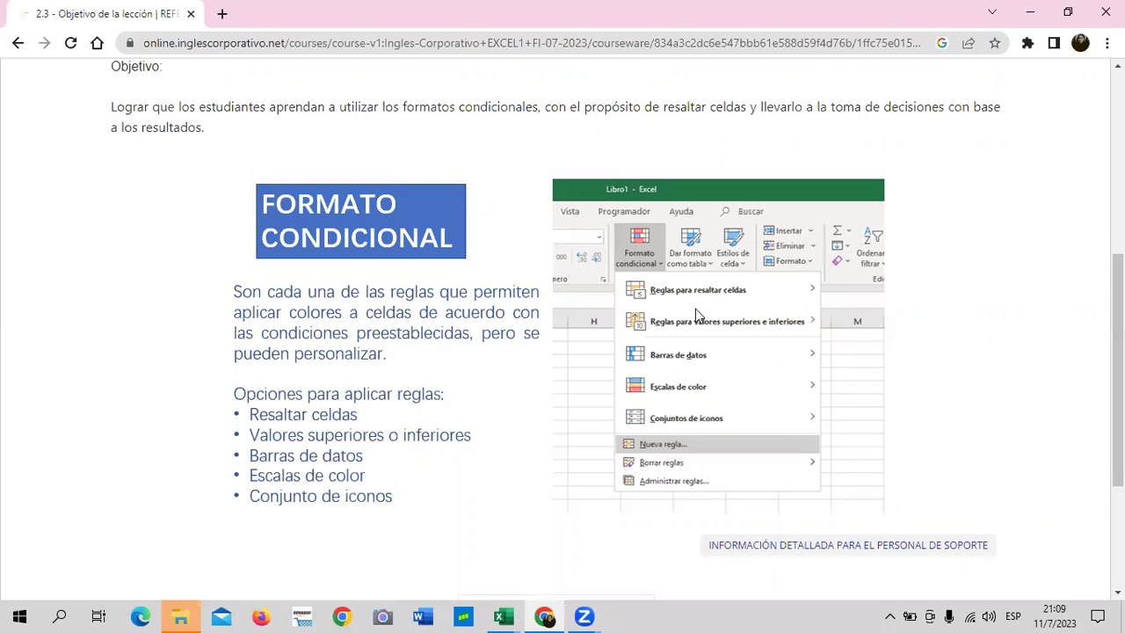
{"action": "scroll", "coordinate": [735, 324], "scroll_direction": "up", "scroll_amount": 1}
{"action": "scroll", "coordinate": [735, 323], "scroll_direction": "up", "scroll_amount": 2}
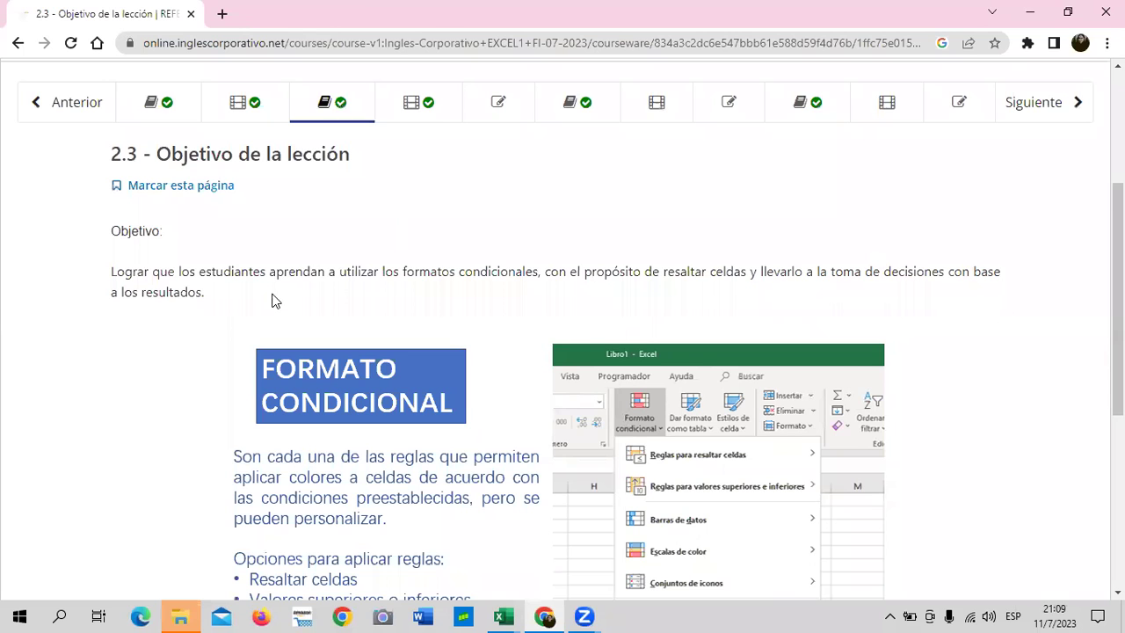
{"action": "scroll", "coordinate": [199, 308], "scroll_direction": "down", "scroll_amount": 2}
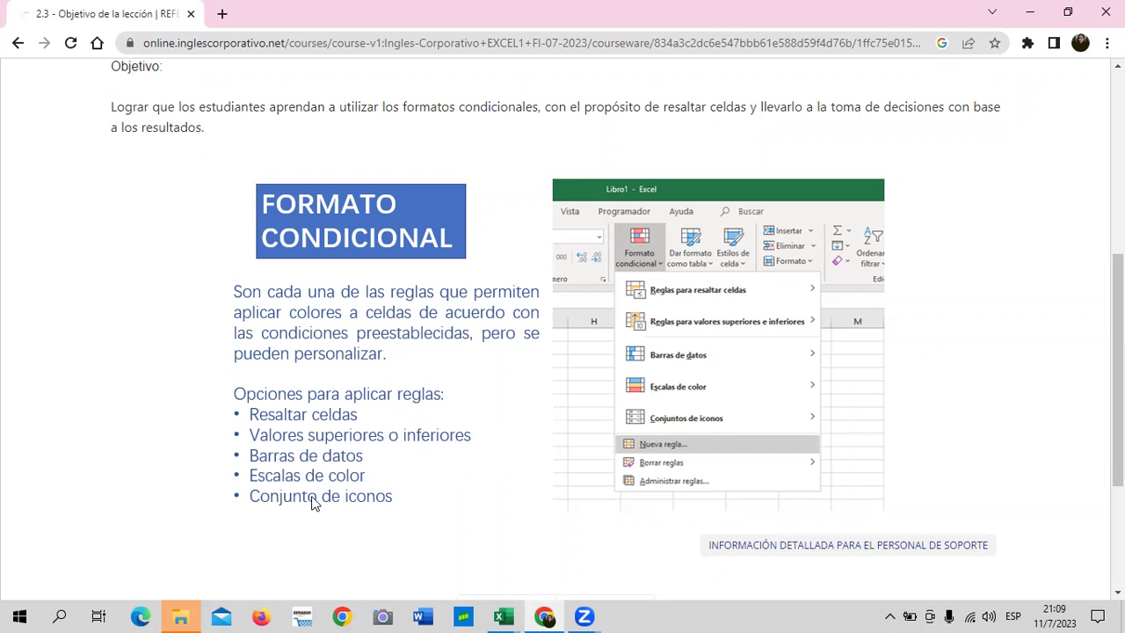
{"action": "scroll", "coordinate": [600, 484], "scroll_direction": "down", "scroll_amount": 1}
{"action": "scroll", "coordinate": [582, 472], "scroll_direction": "down", "scroll_amount": 1}
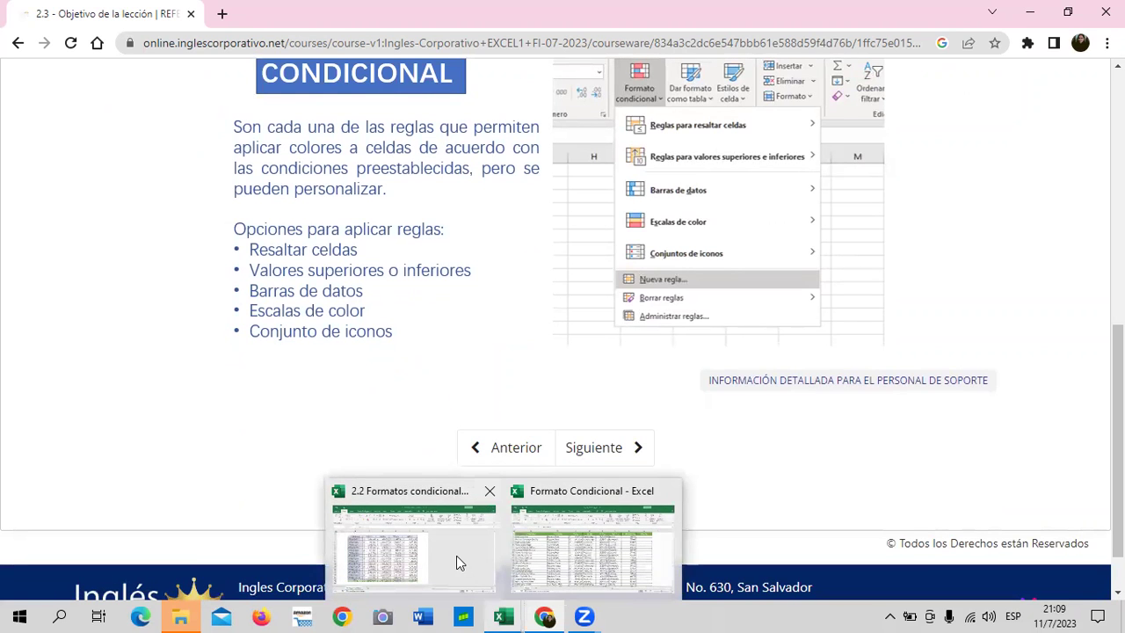
Step: Bring the 2.2 Formatos condicionales (4) workbook forward and show its Formato condicional rules
{"action": "mouse_move", "coordinate": [503, 615]}
{"action": "left_click", "coordinate": [456, 549]}
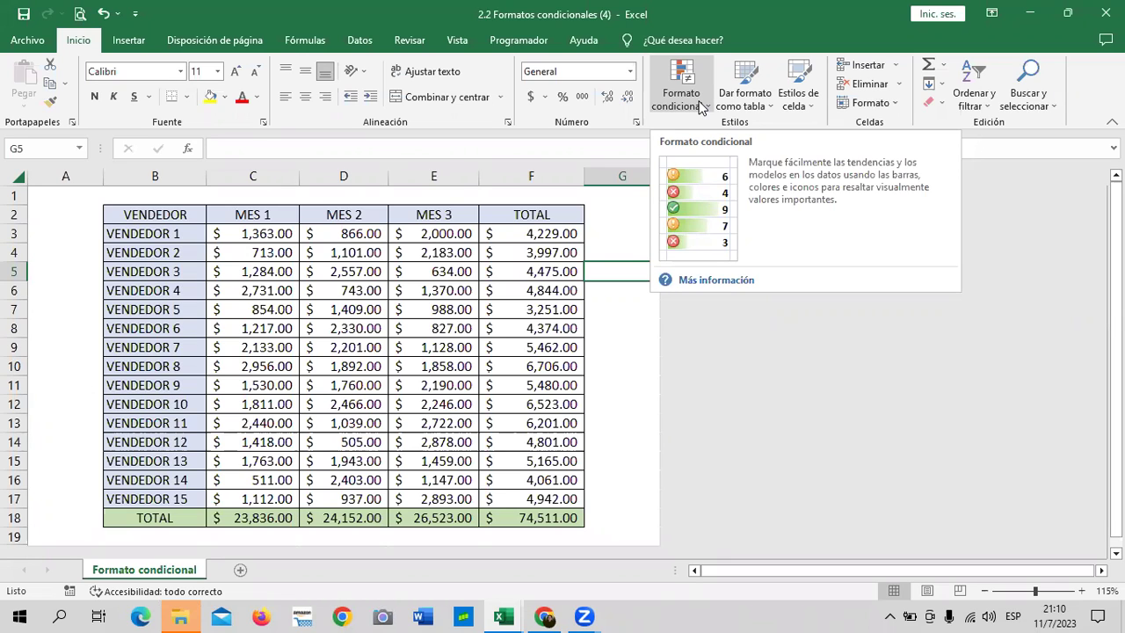
{"action": "left_click", "coordinate": [700, 106]}
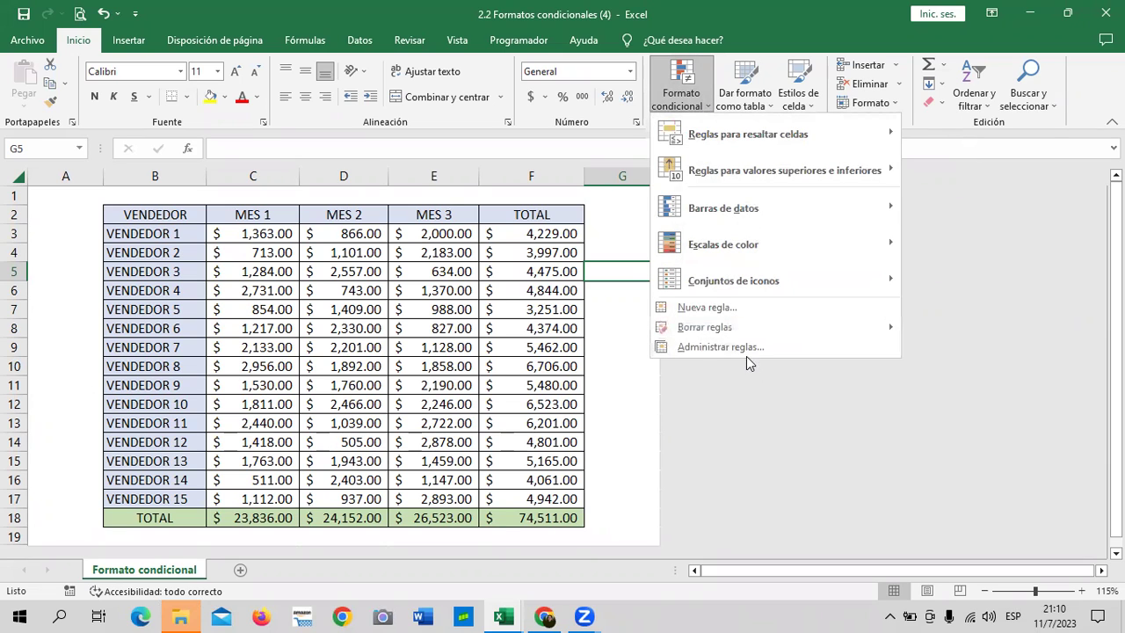
{"action": "mouse_move", "coordinate": [748, 133]}
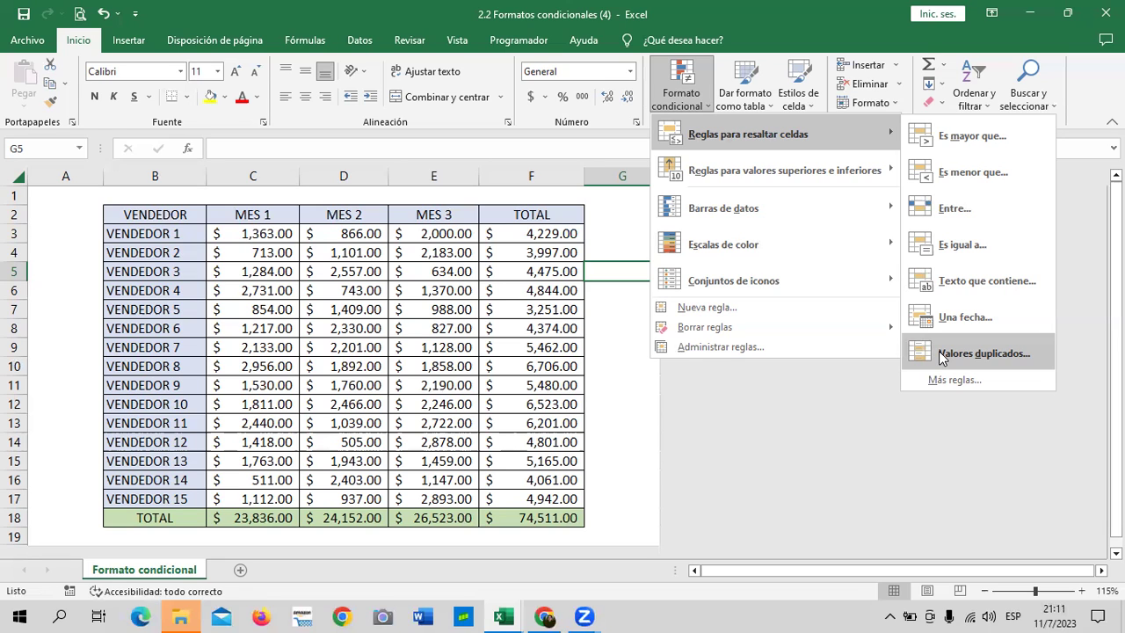
Step: Delete the row 18 totals in C18:F18, then select the sales values C3:F17
{"action": "left_click", "coordinate": [629, 385]}
{"action": "left_click_drag", "start_coordinate": [244, 230], "coordinate": [534, 501]}
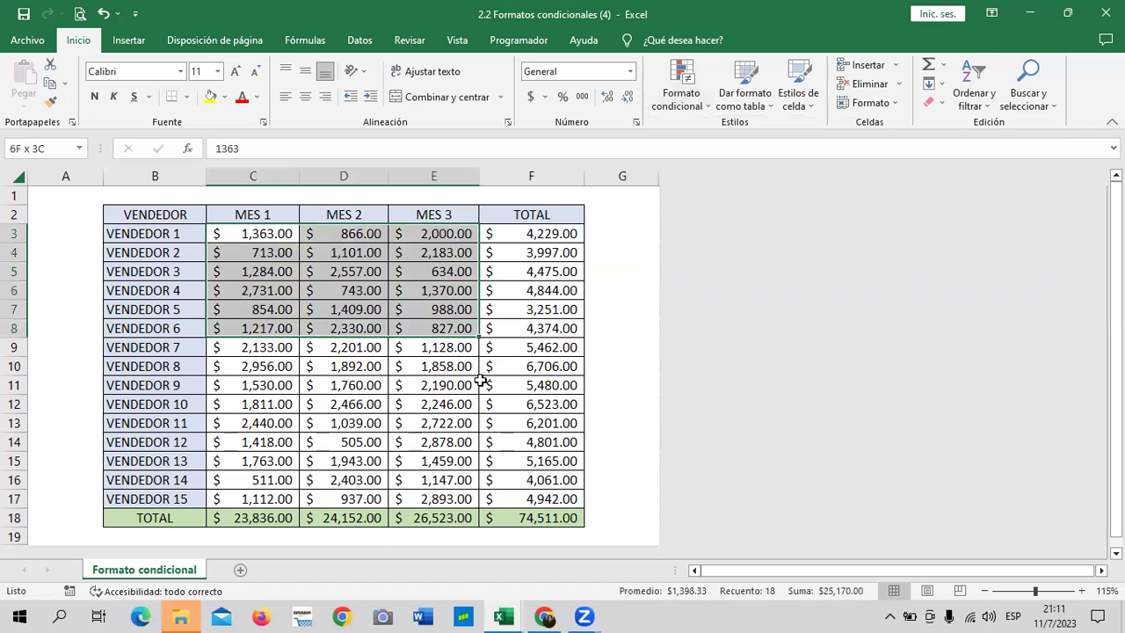
{"action": "left_click_drag", "start_coordinate": [535, 502], "coordinate": [536, 504]}
{"action": "left_click", "coordinate": [631, 304]}
{"action": "left_click_drag", "start_coordinate": [263, 230], "coordinate": [524, 502]}
{"action": "left_click", "coordinate": [629, 464]}
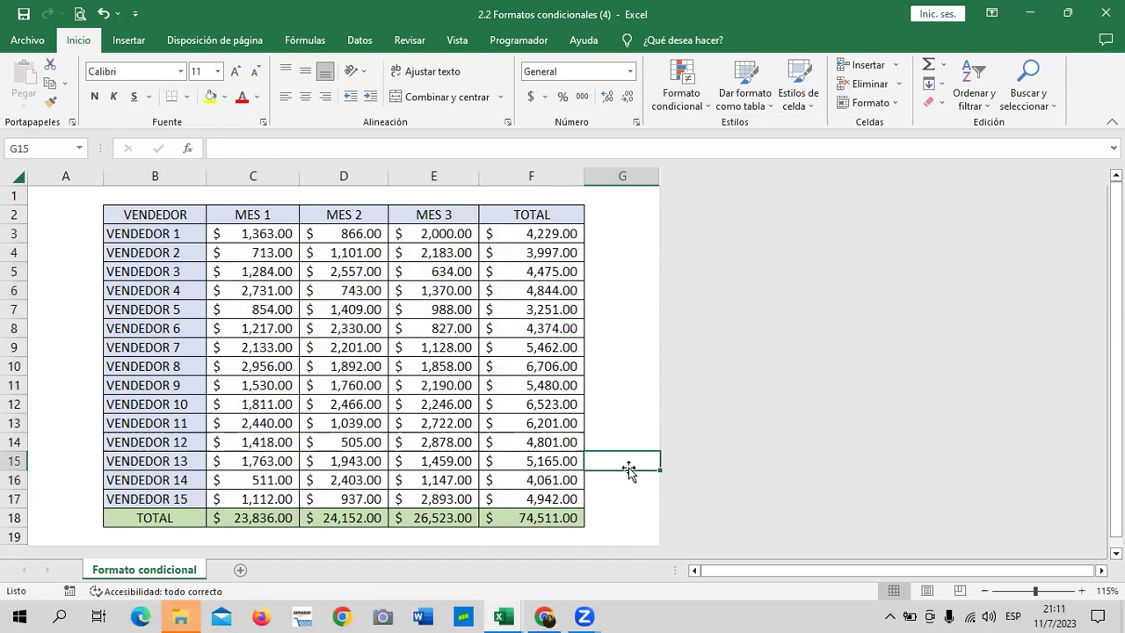
{"action": "left_click_drag", "start_coordinate": [255, 518], "coordinate": [553, 515]}
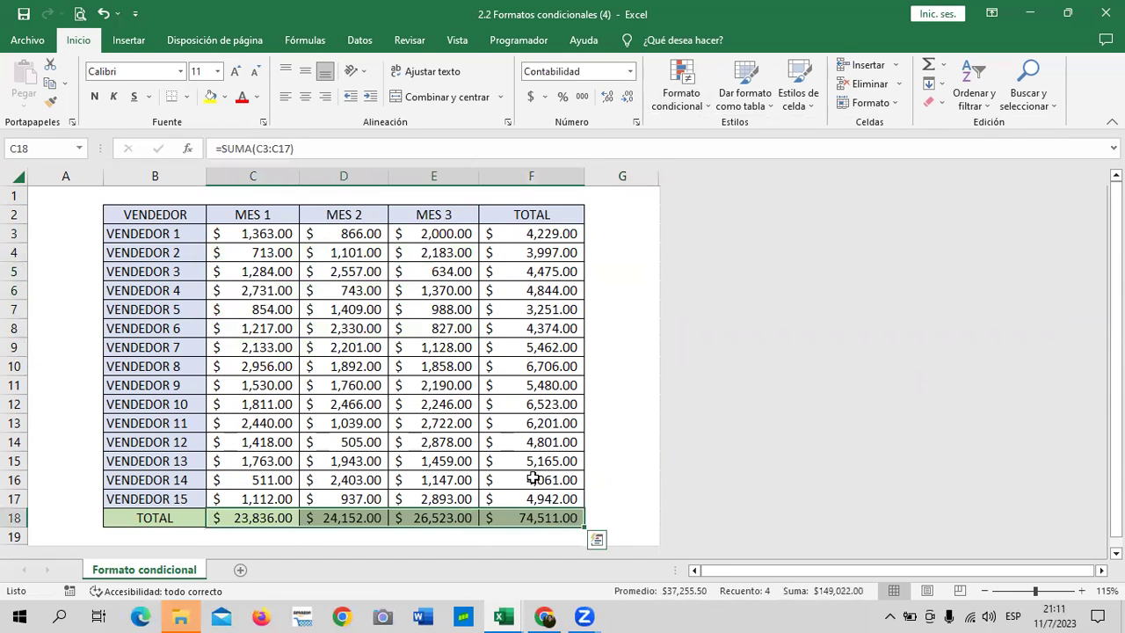
{"action": "key", "text": "Delete"}
{"action": "left_click", "coordinate": [613, 285]}
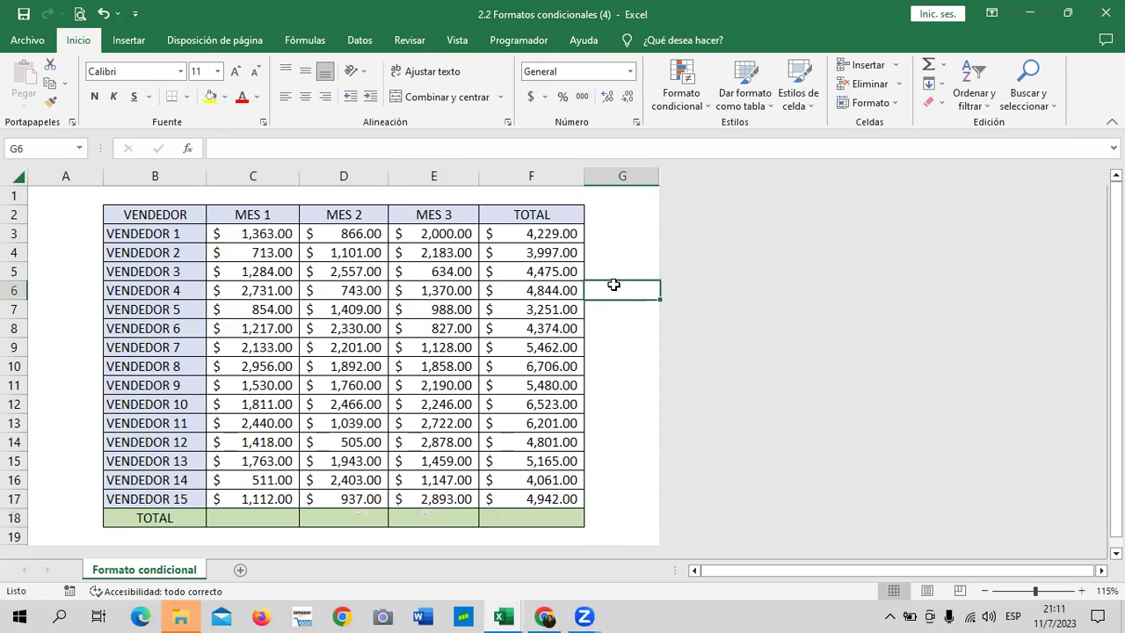
{"action": "mouse_move", "coordinate": [263, 234]}
{"action": "left_mouse_down"}
{"action": "mouse_move", "coordinate": [486, 347]}
{"action": "mouse_move", "coordinate": [534, 494]}
{"action": "left_mouse_up"}
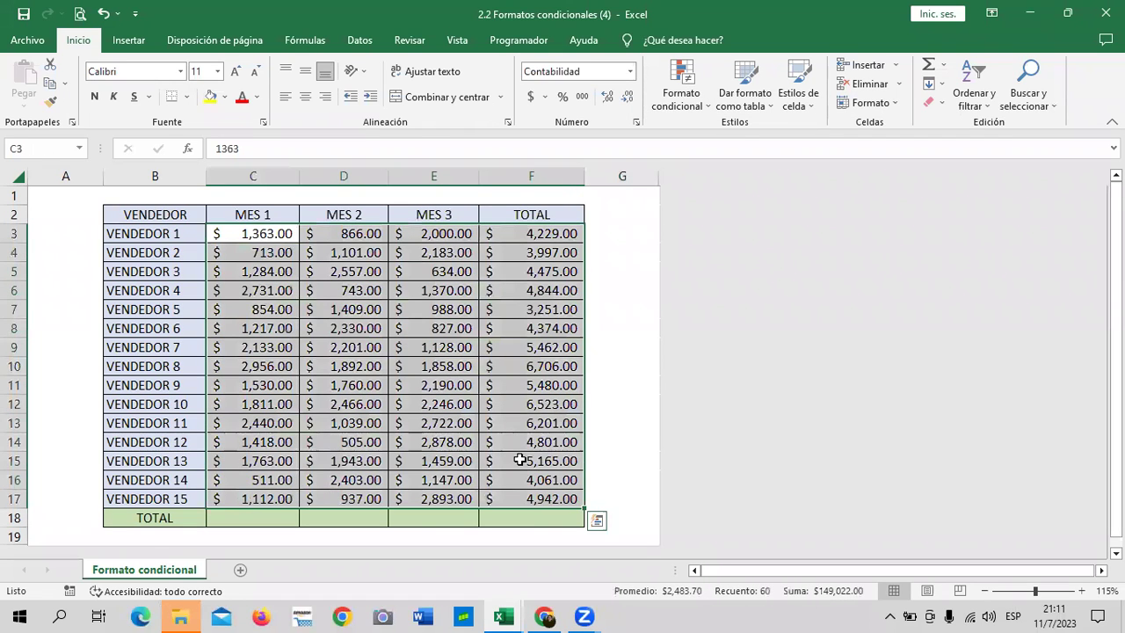
Step: Highlight duplicate values in C3:F17 with yellow fill and dark yellow text
{"action": "left_click", "coordinate": [702, 106]}
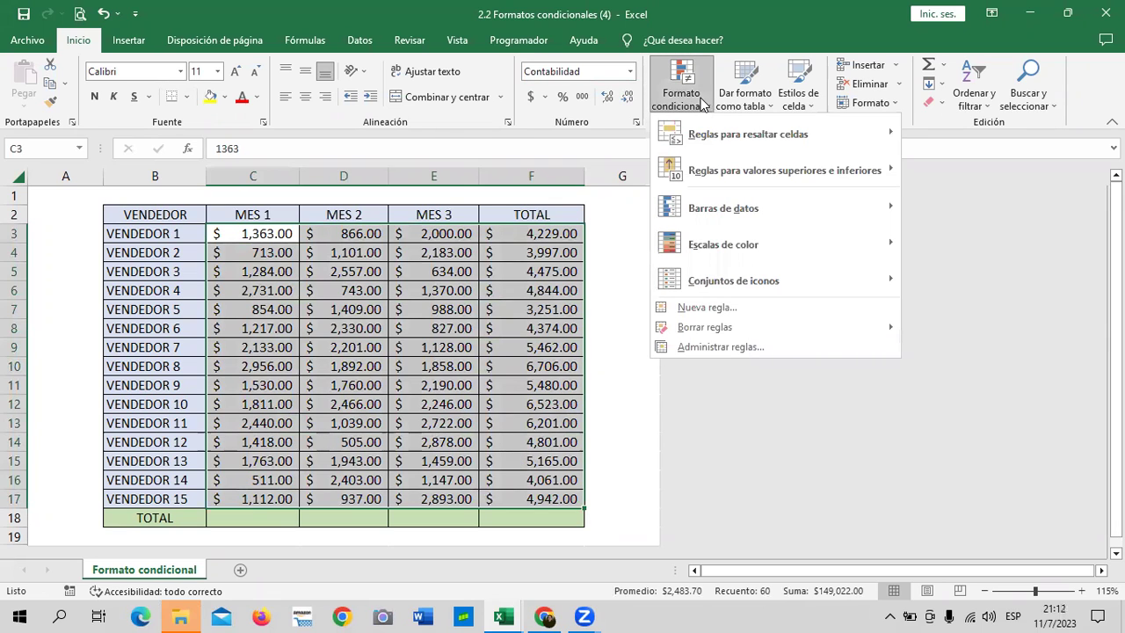
{"action": "mouse_move", "coordinate": [784, 170]}
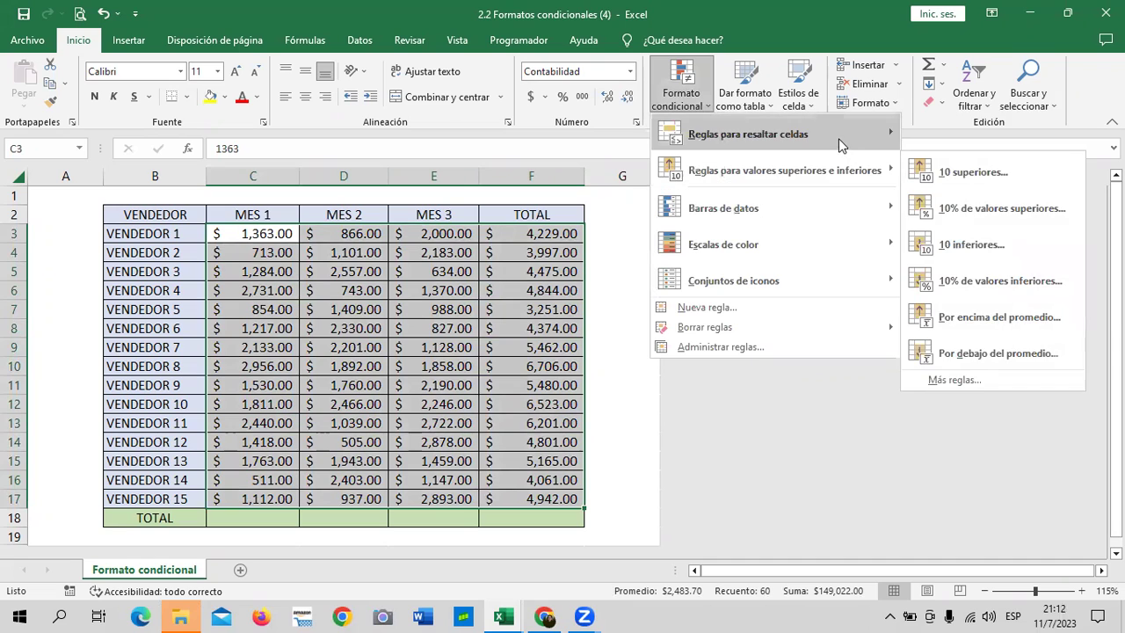
{"action": "left_click", "coordinate": [1016, 356]}
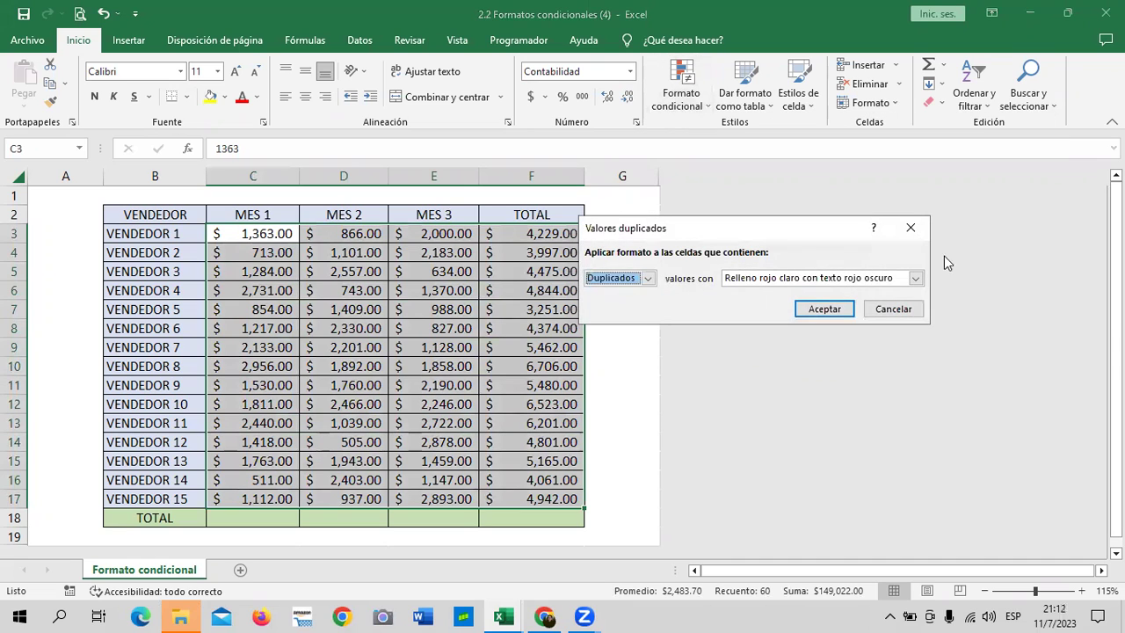
{"action": "left_click", "coordinate": [647, 278]}
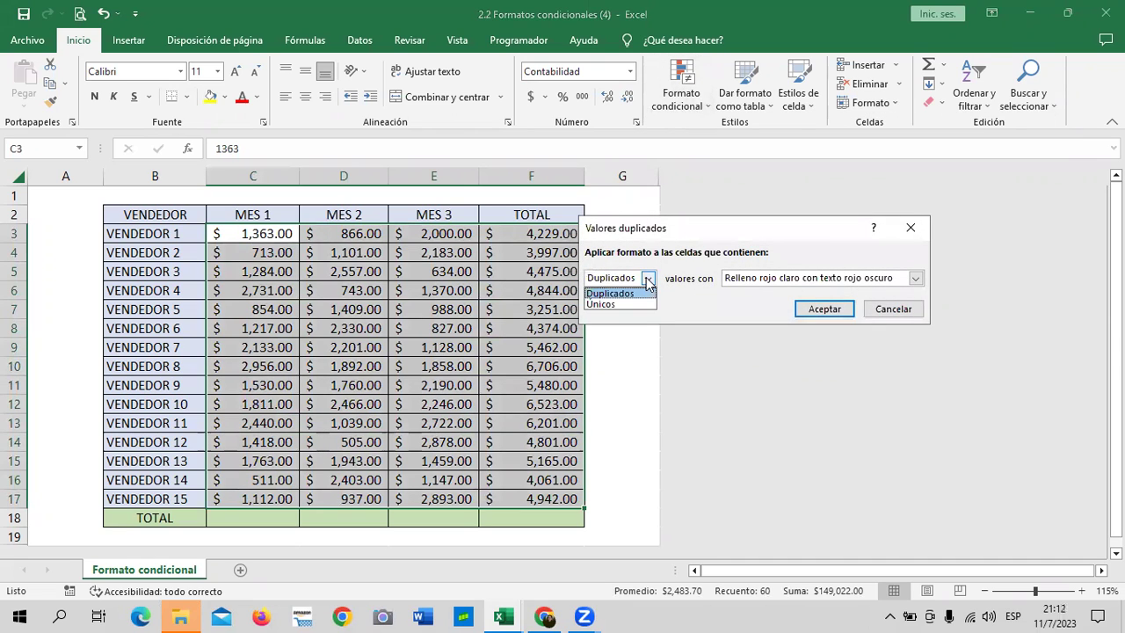
{"action": "left_click", "coordinate": [648, 279]}
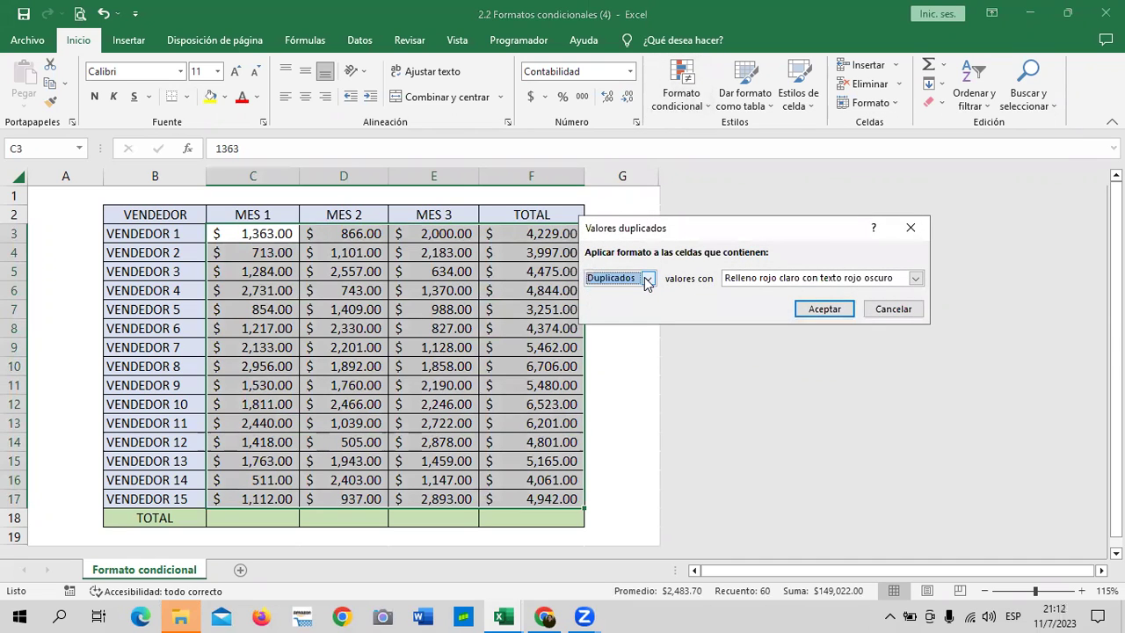
{"action": "left_click", "coordinate": [915, 279]}
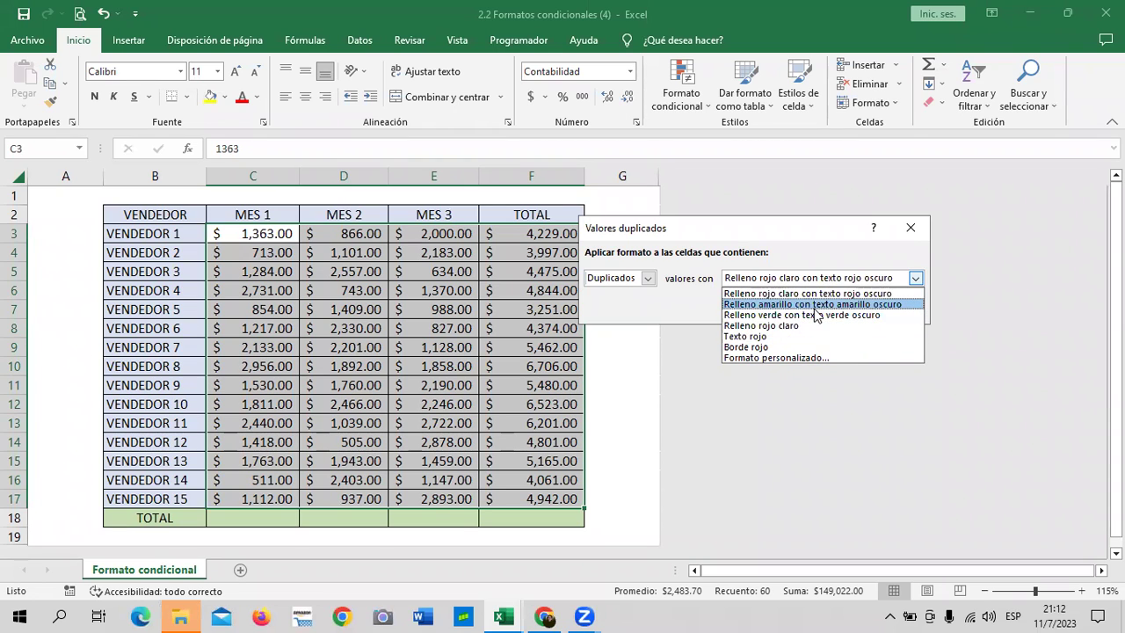
{"action": "left_click", "coordinate": [816, 305]}
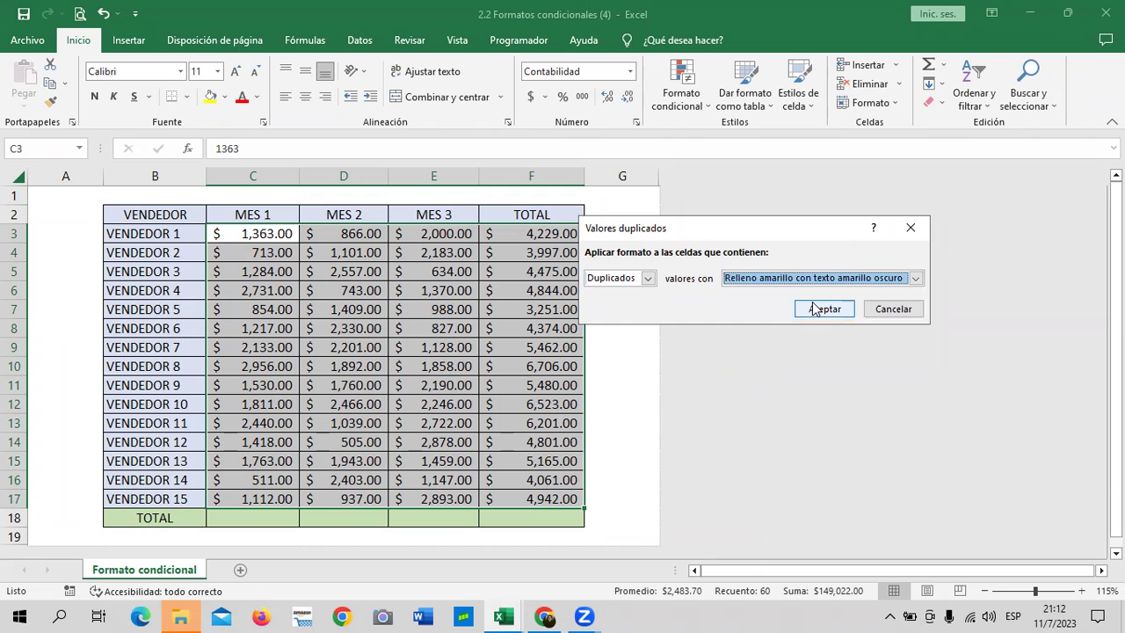
{"action": "left_click", "coordinate": [826, 308]}
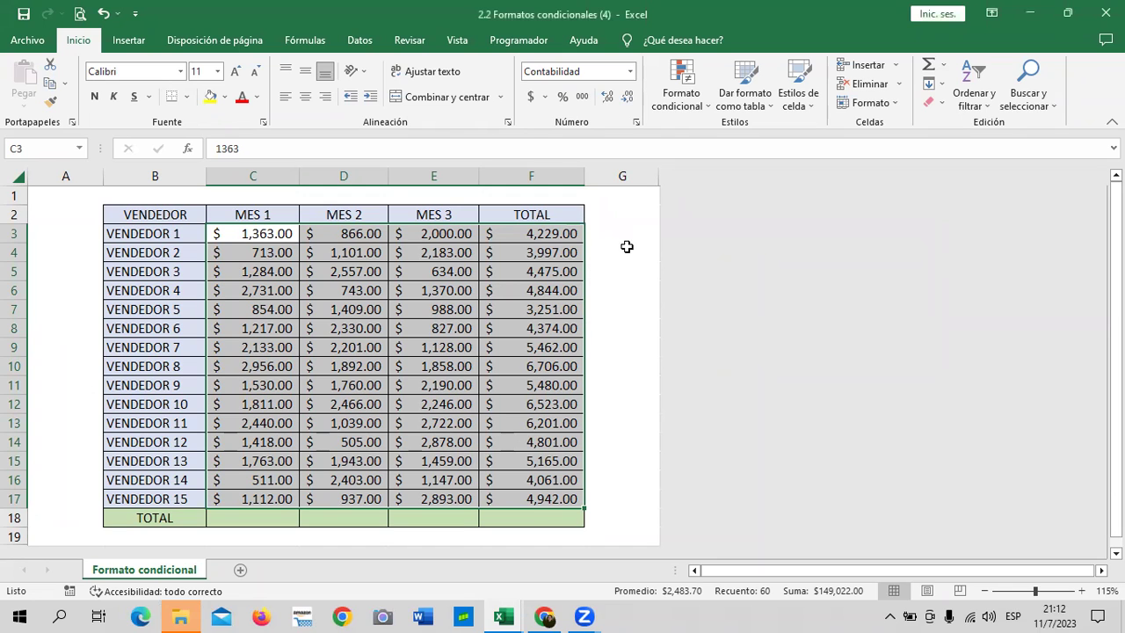
{"action": "left_click", "coordinate": [621, 243]}
{"action": "left_click", "coordinate": [417, 294]}
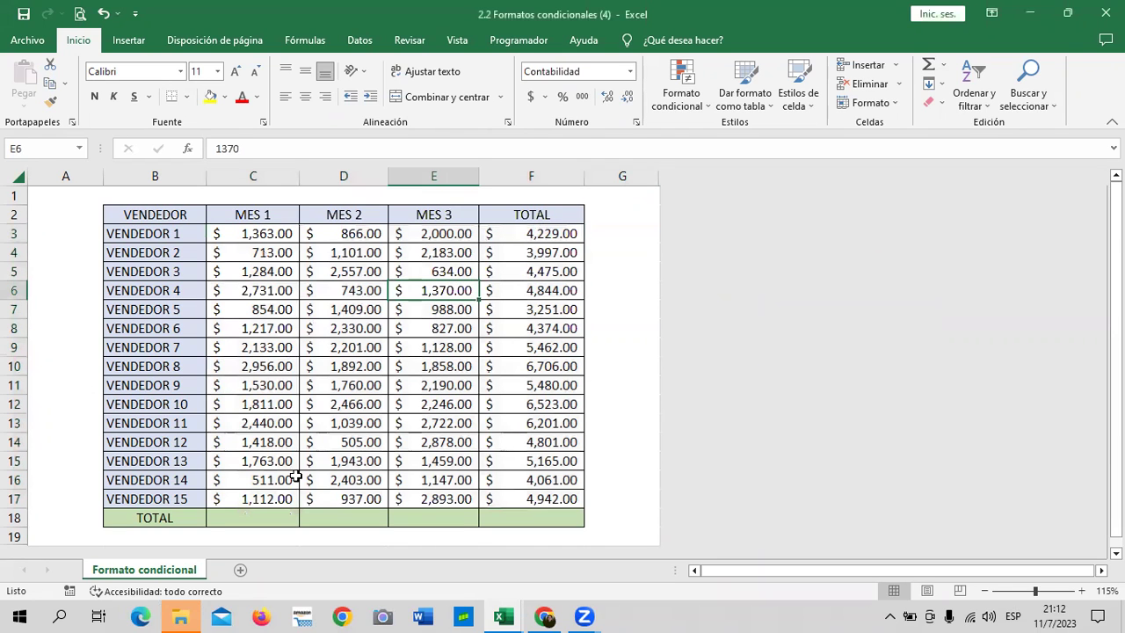
Step: Enter 937 in E7 and 1147 in C8 to create duplicate values
{"action": "left_click", "coordinate": [297, 479]}
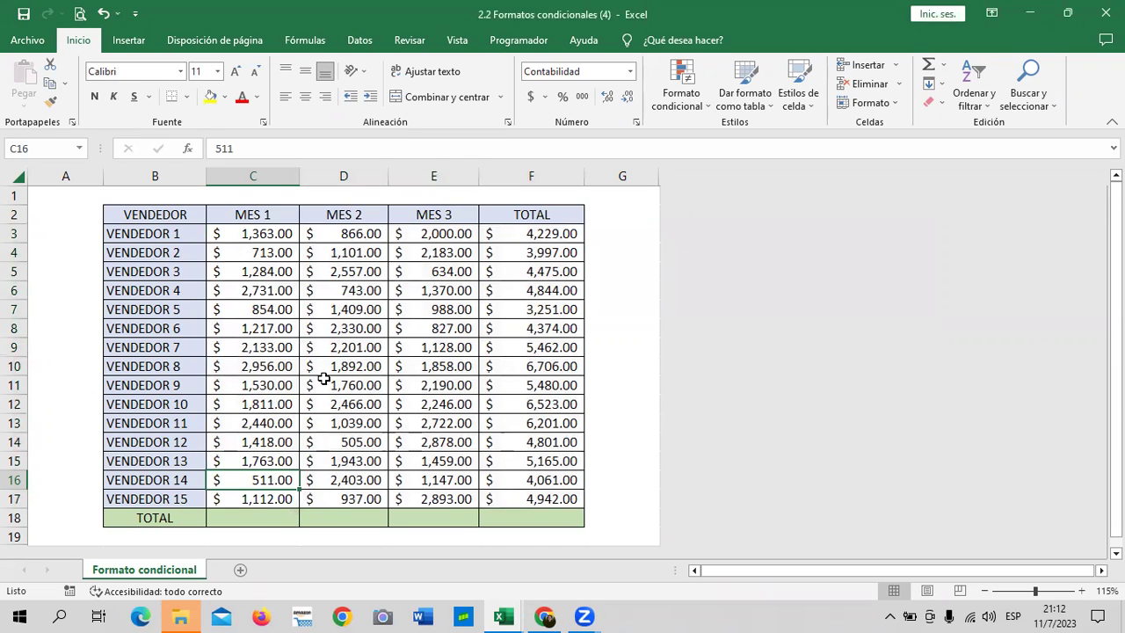
{"action": "left_click", "coordinate": [441, 271]}
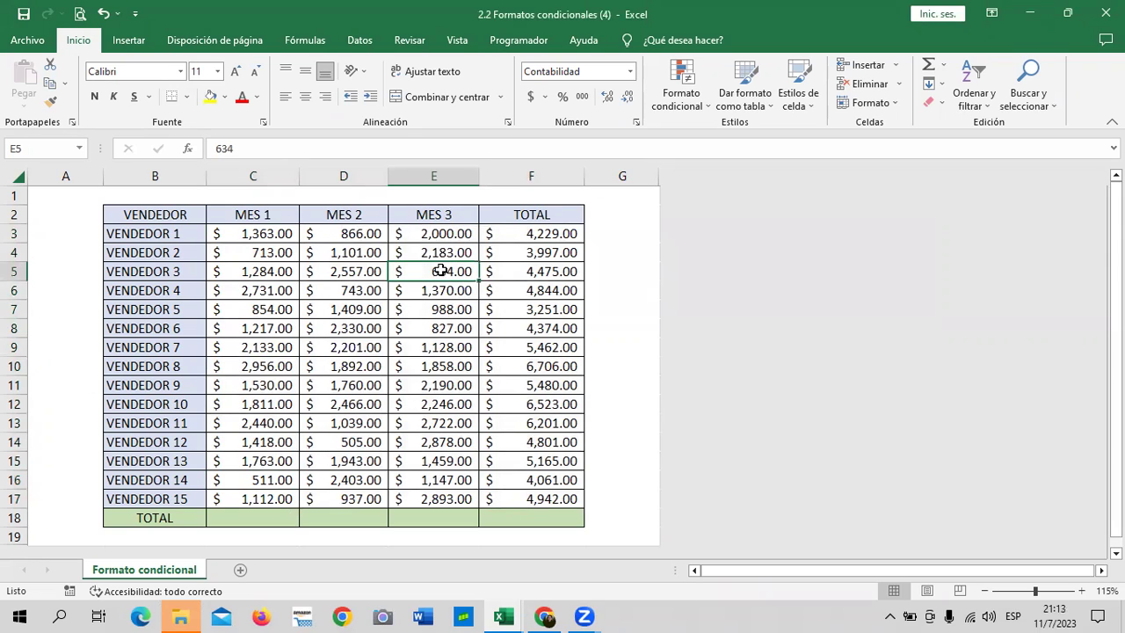
{"action": "left_click", "coordinate": [445, 310]}
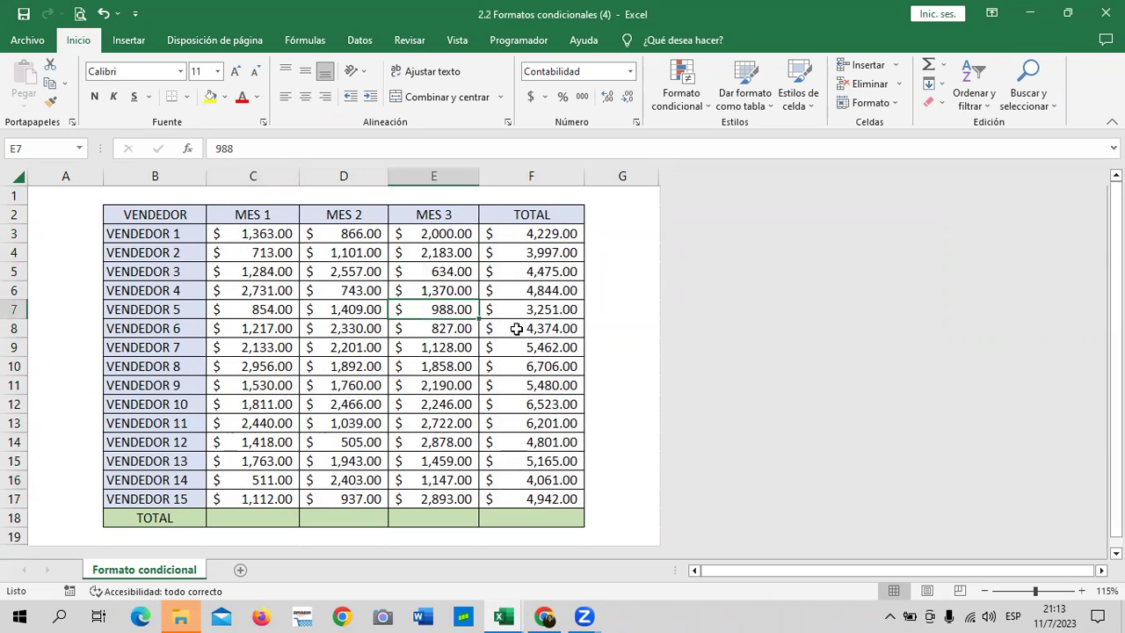
{"action": "type", "text": "937"}
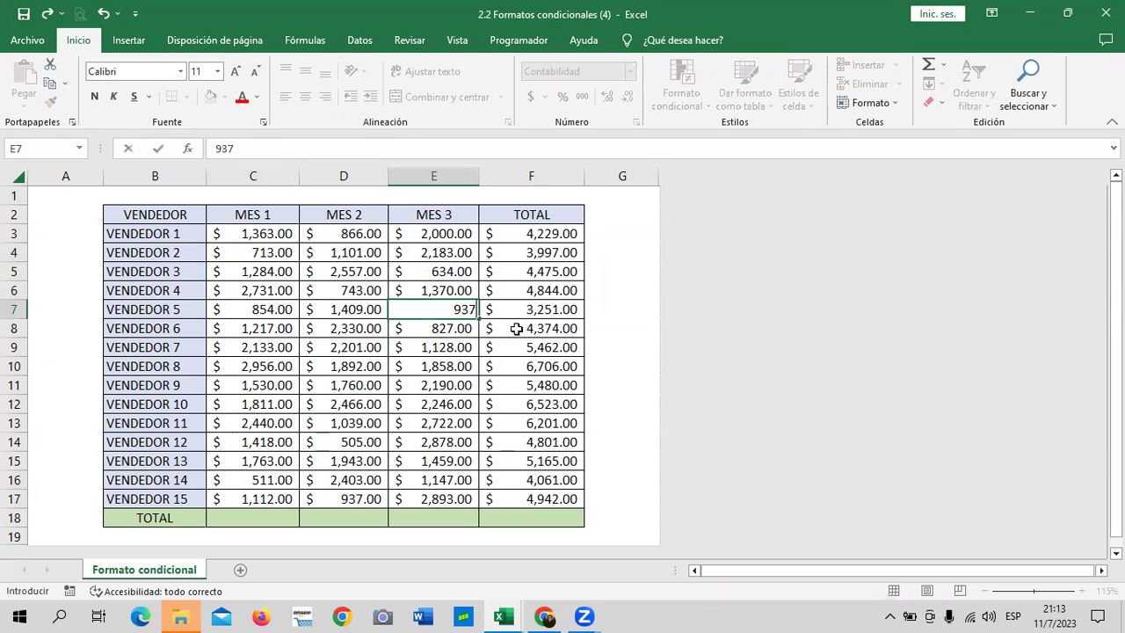
{"action": "key", "text": "Return"}
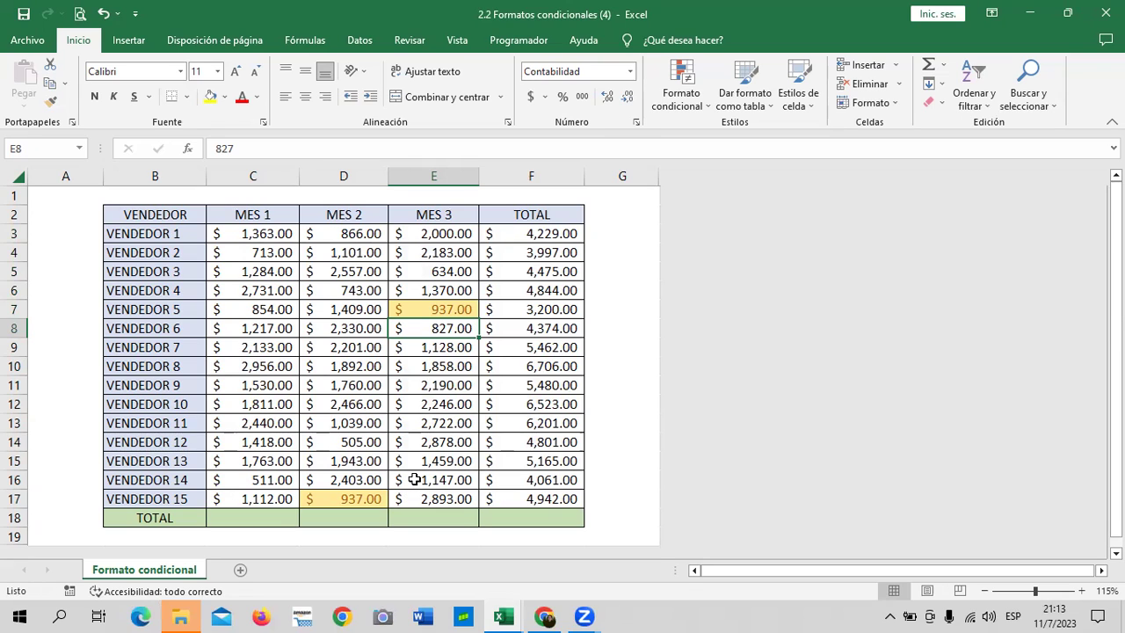
{"action": "left_click", "coordinate": [226, 323]}
{"action": "type", "text": "1"}
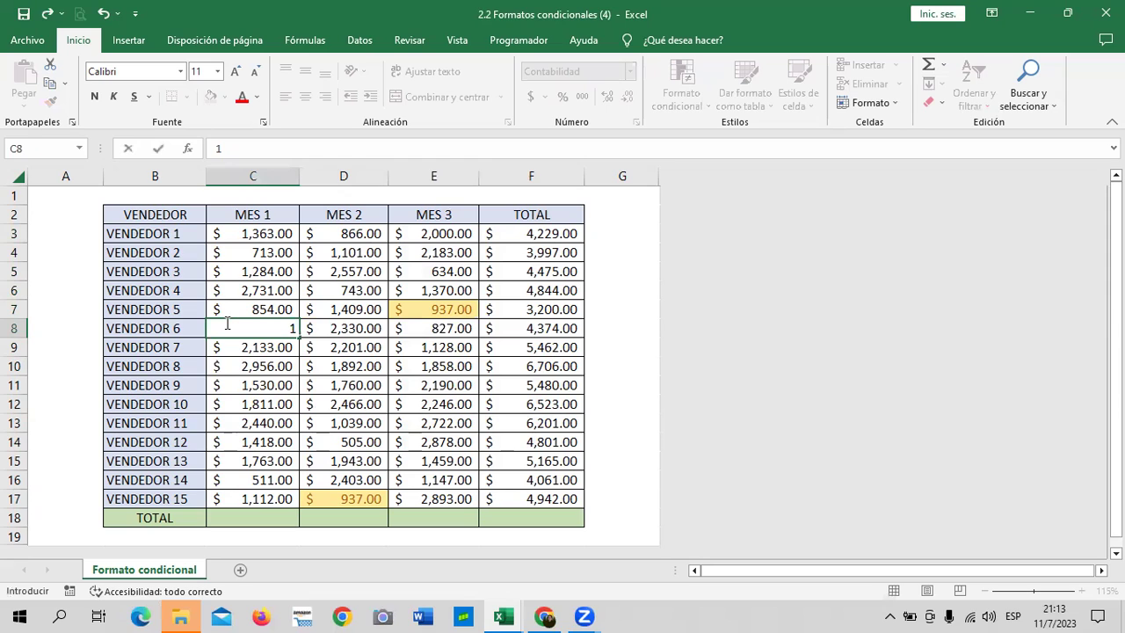
{"action": "type", "text": "147"}
{"action": "key", "text": "Return"}
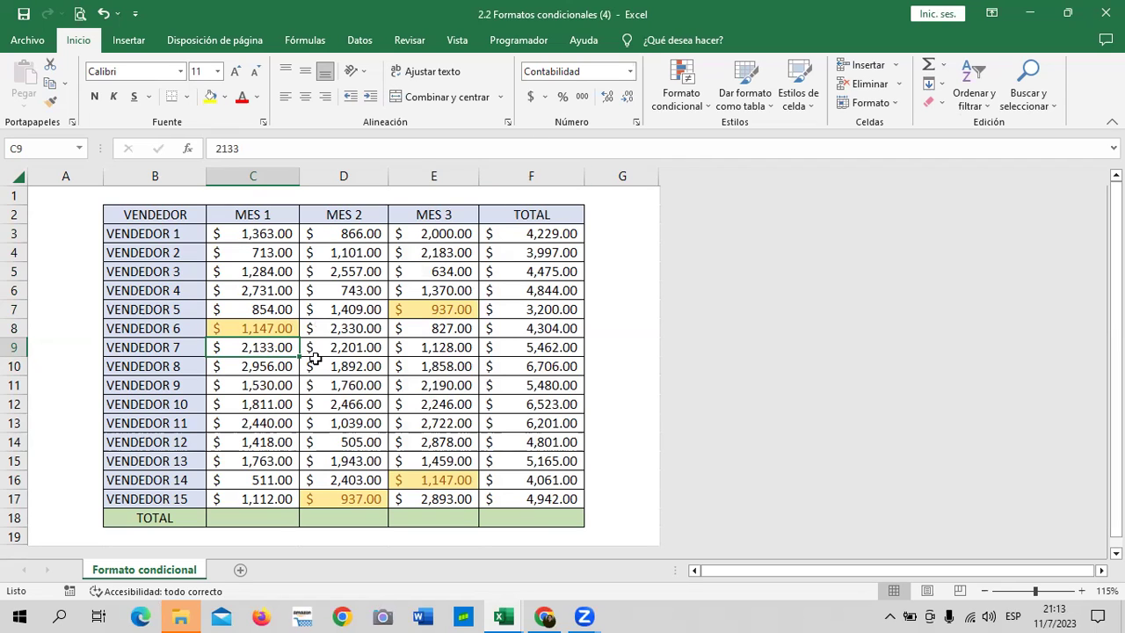
{"action": "left_click", "coordinate": [635, 253]}
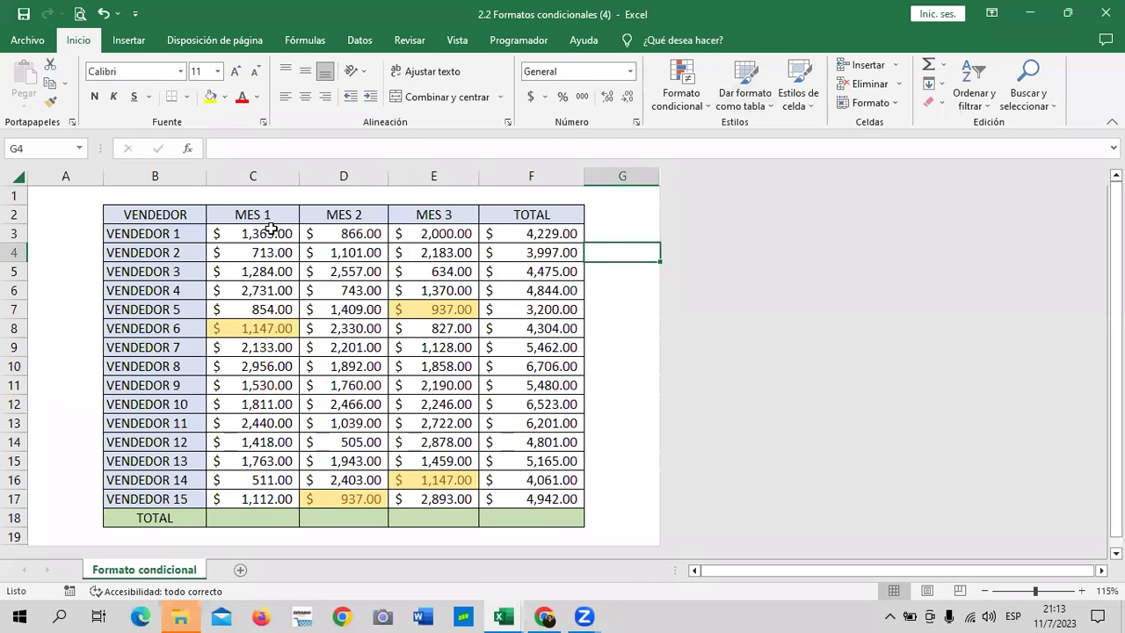
{"action": "left_click_drag", "start_coordinate": [270, 229], "coordinate": [278, 494]}
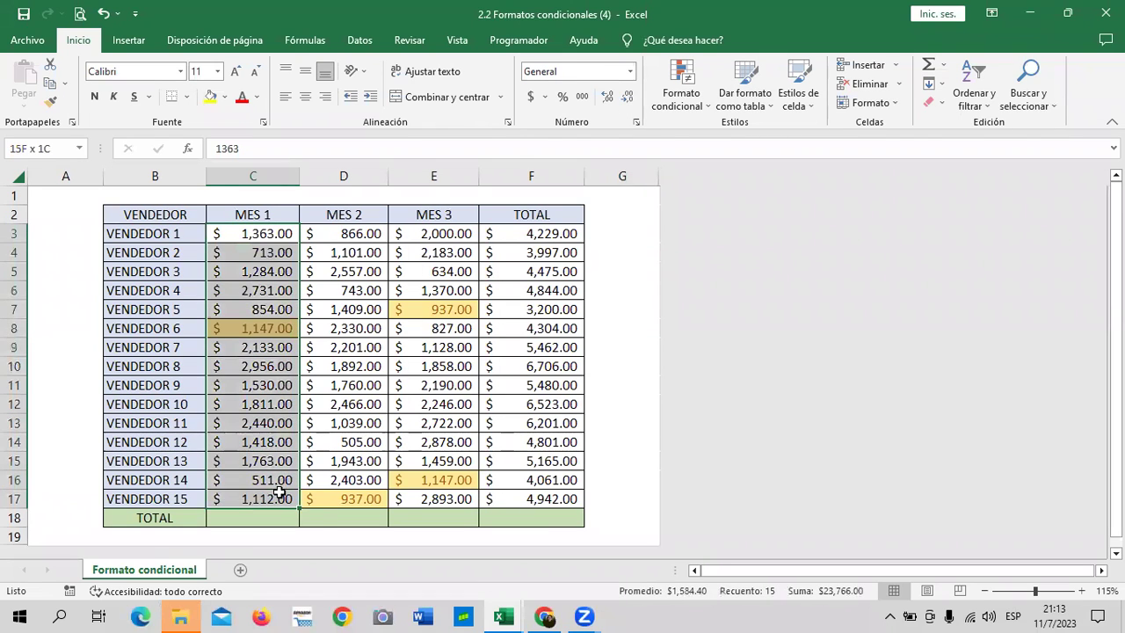
{"action": "left_click", "coordinate": [706, 104]}
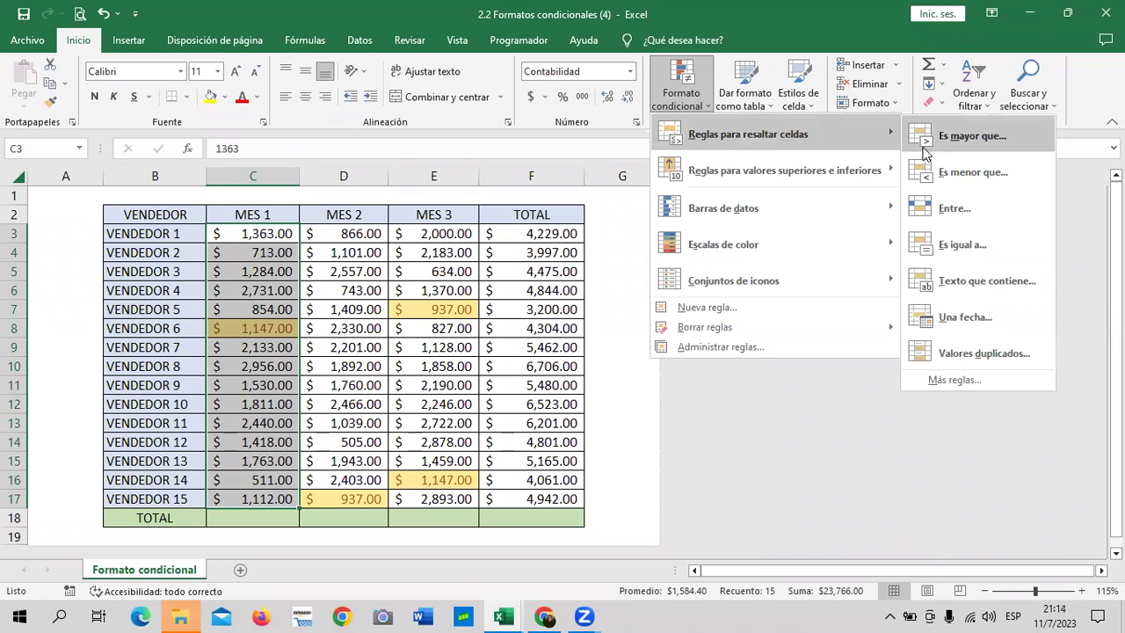
{"action": "mouse_move", "coordinate": [783, 171]}
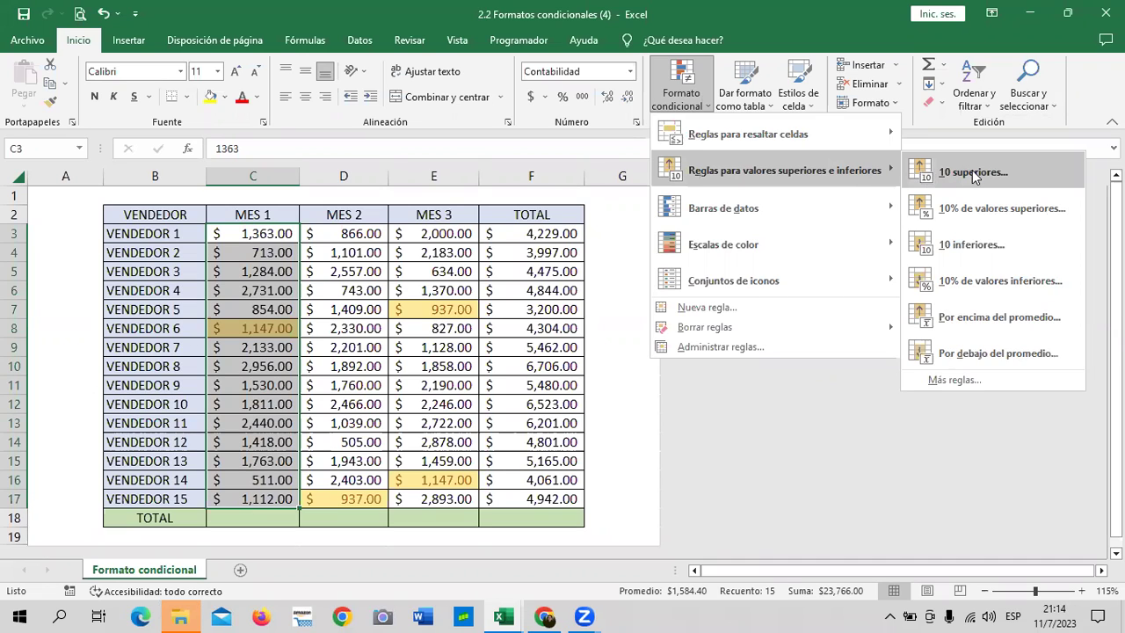
{"action": "left_click", "coordinate": [301, 231]}
Step: Start a 10 superiores top-values rule on the month columns C3:E17
{"action": "left_click", "coordinate": [649, 254]}
{"action": "left_click_drag", "start_coordinate": [265, 233], "coordinate": [450, 494]}
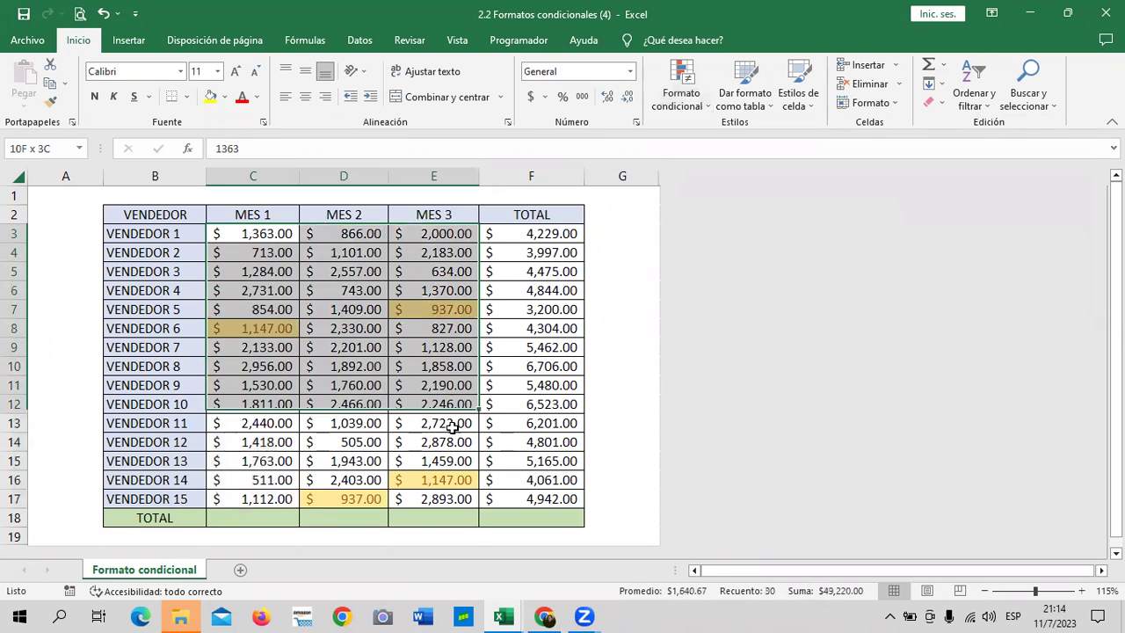
{"action": "left_click", "coordinate": [701, 106]}
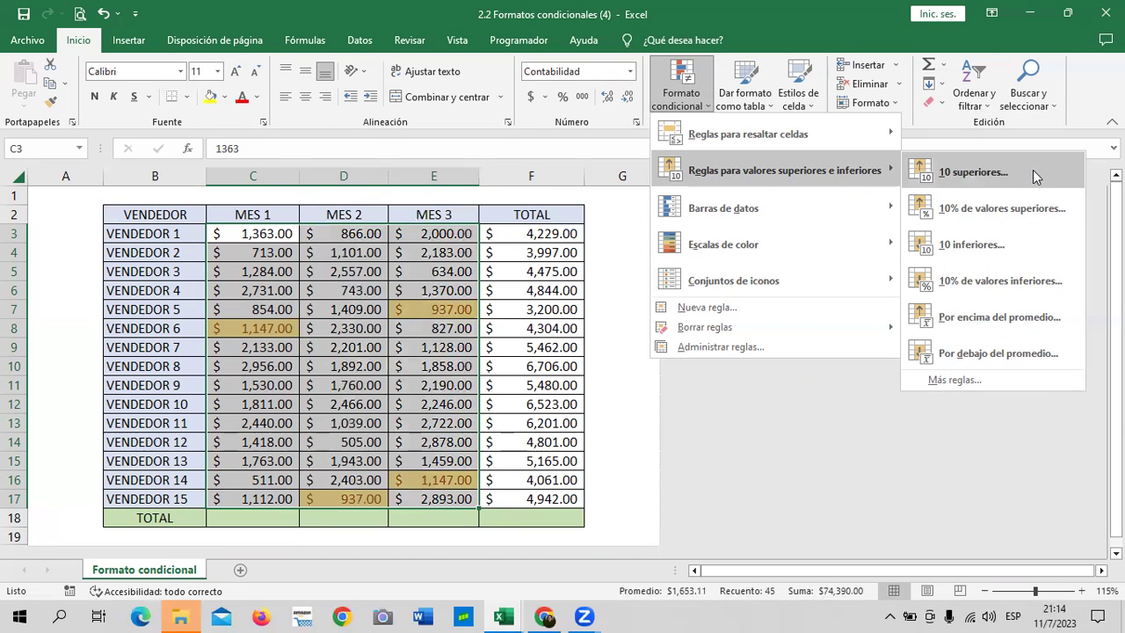
{"action": "left_click", "coordinate": [1032, 171]}
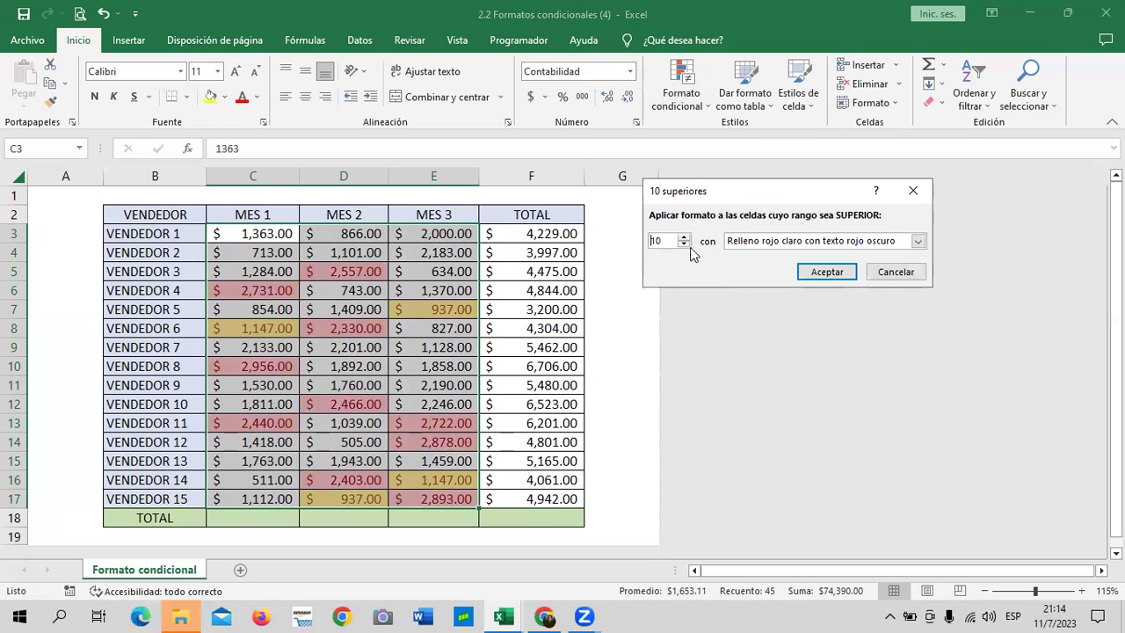
Step: Set the top-values count to 3 and open the list of preset formats
{"action": "left_click", "coordinate": [684, 244]}
{"action": "left_click", "coordinate": [684, 244]}
{"action": "left_click", "coordinate": [684, 244]}
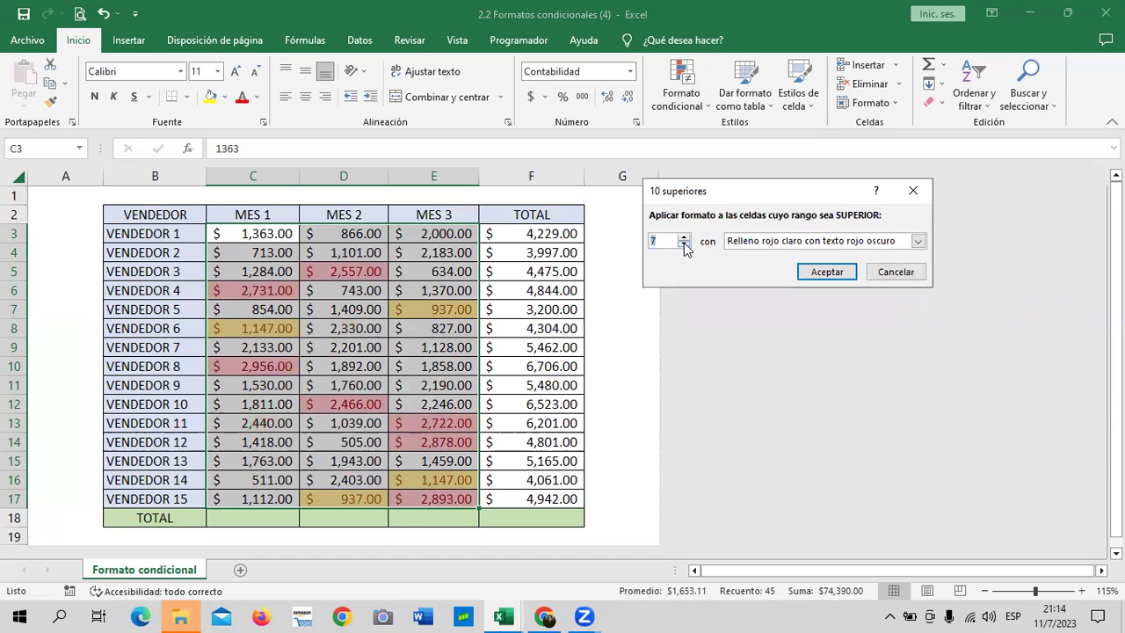
{"action": "left_click", "coordinate": [684, 244]}
{"action": "left_click", "coordinate": [684, 244]}
{"action": "left_click", "coordinate": [684, 245]}
{"action": "left_click", "coordinate": [684, 244]}
{"action": "left_click", "coordinate": [684, 245]}
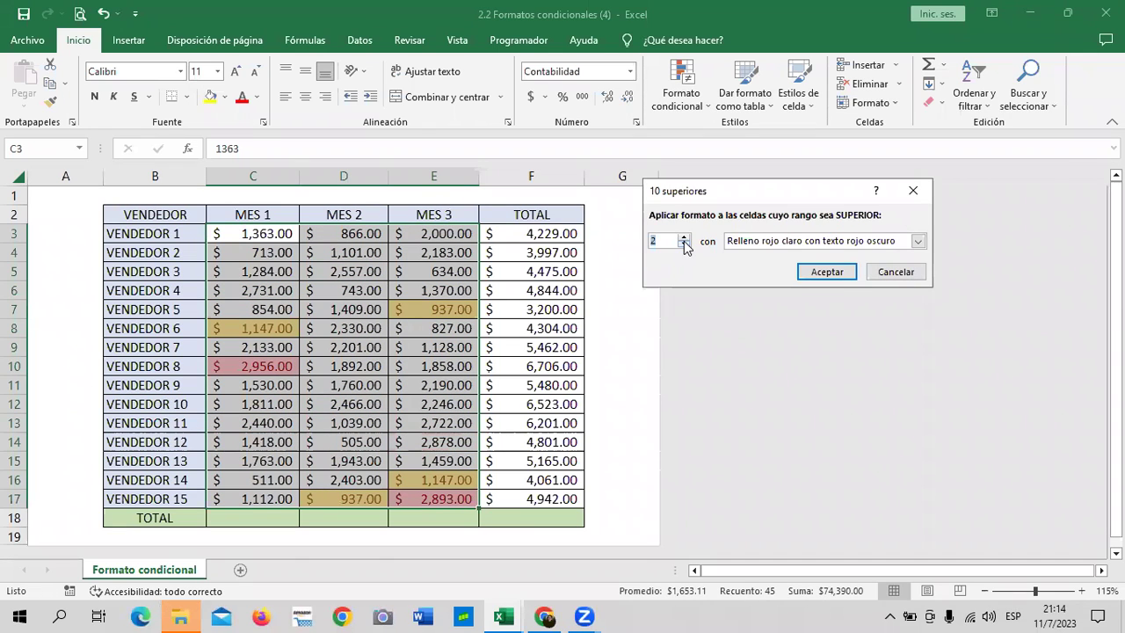
{"action": "left_click", "coordinate": [683, 238]}
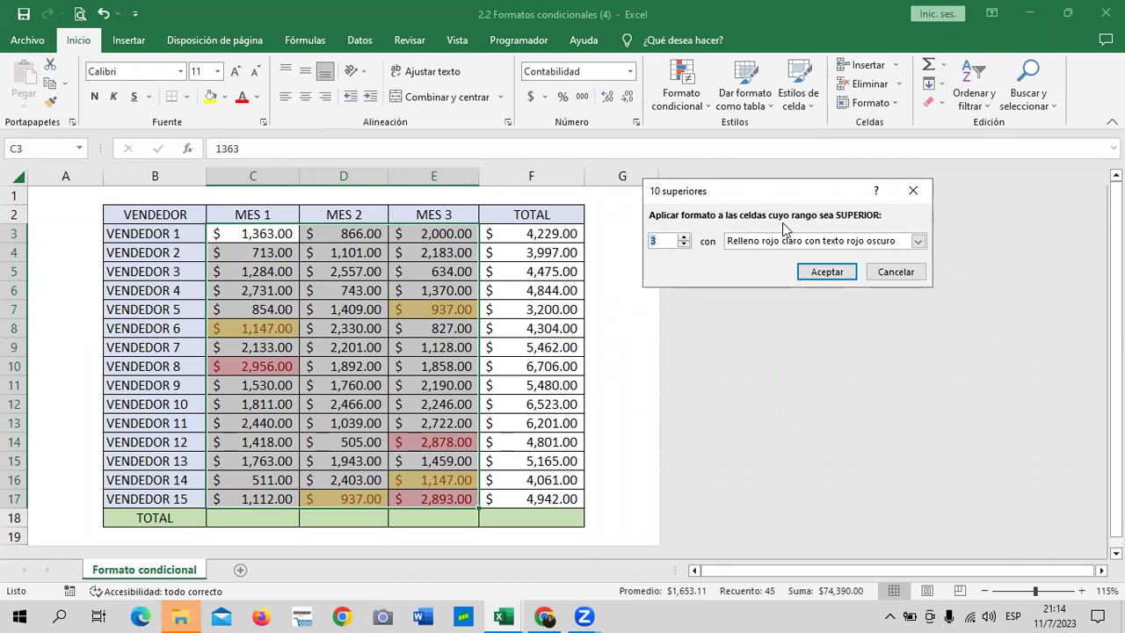
{"action": "left_click", "coordinate": [918, 240]}
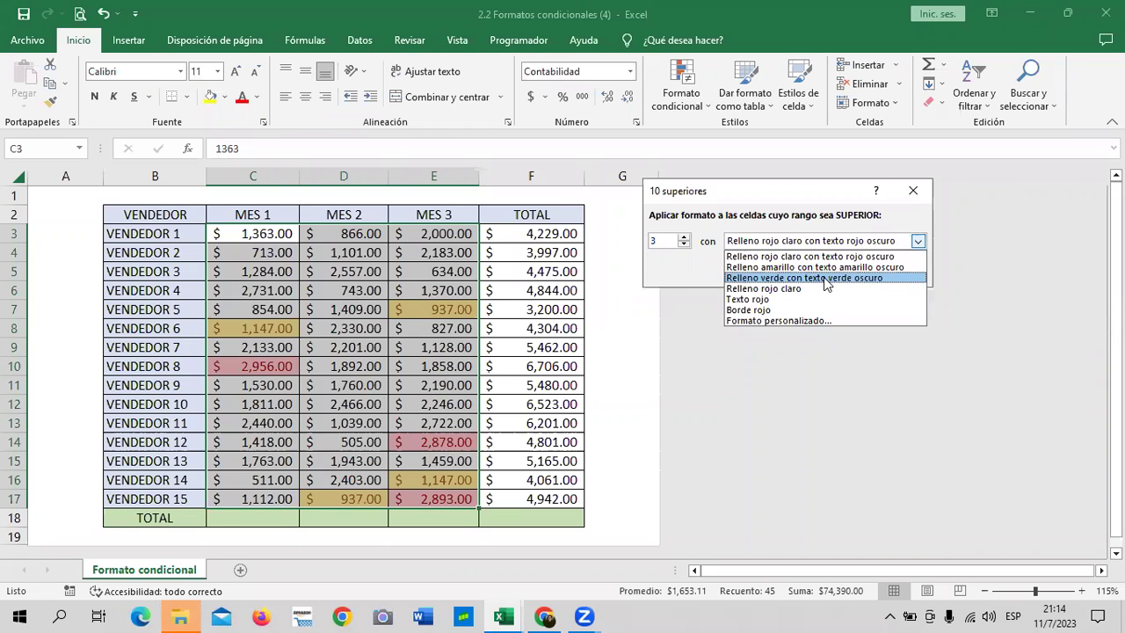
Step: Give the top-3 rule a custom format of light green fill with bold italic text
{"action": "left_click", "coordinate": [761, 319]}
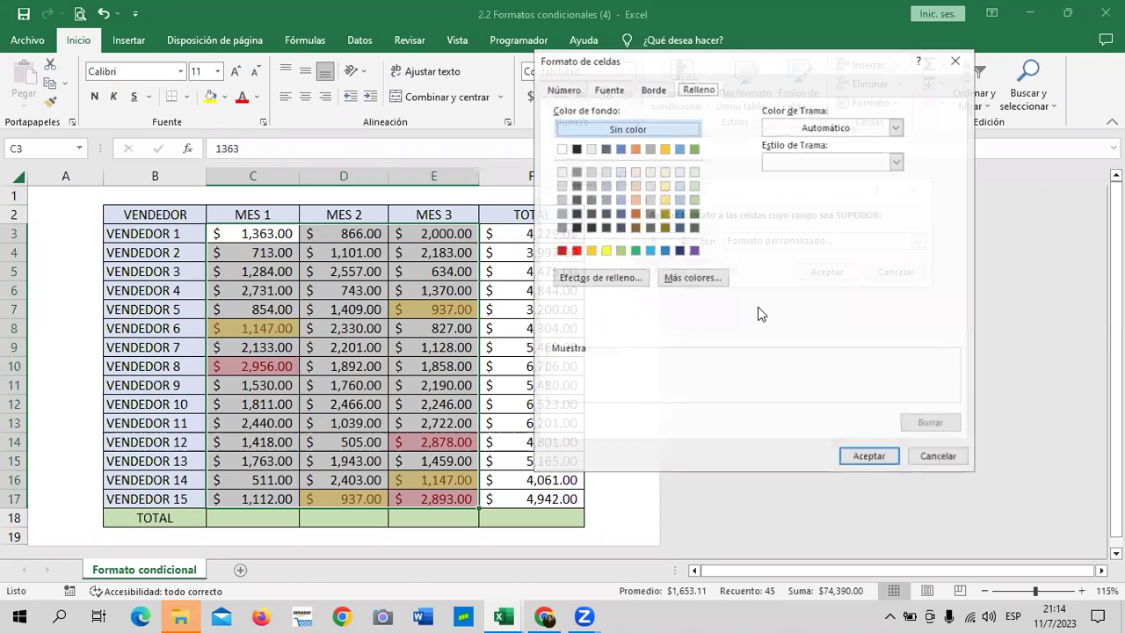
{"action": "left_click", "coordinate": [620, 250]}
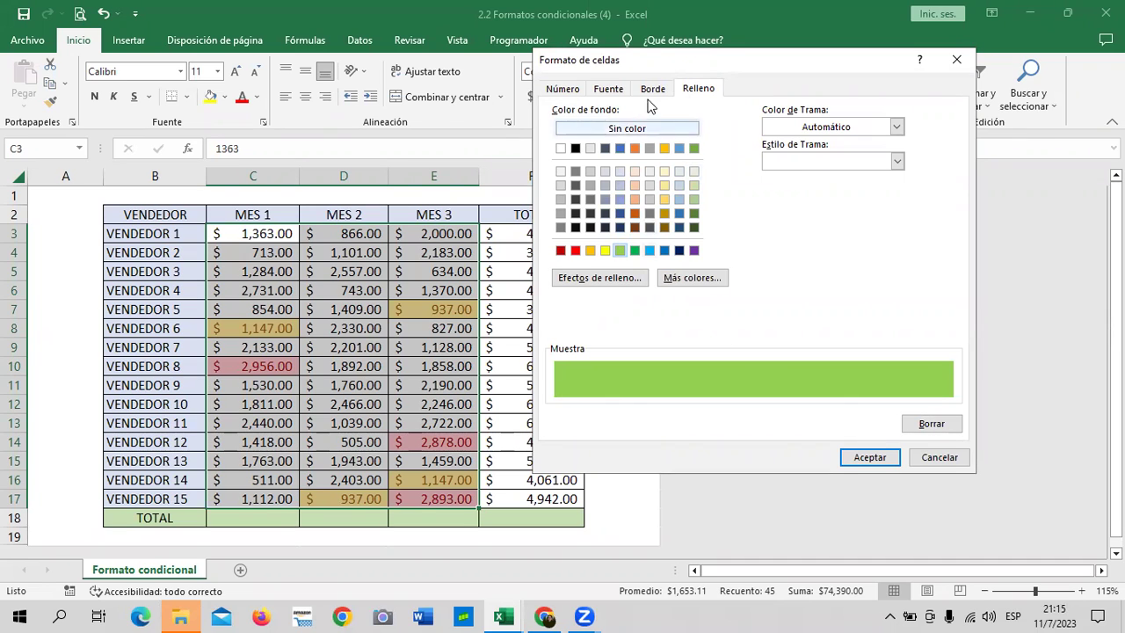
{"action": "left_click", "coordinate": [581, 91]}
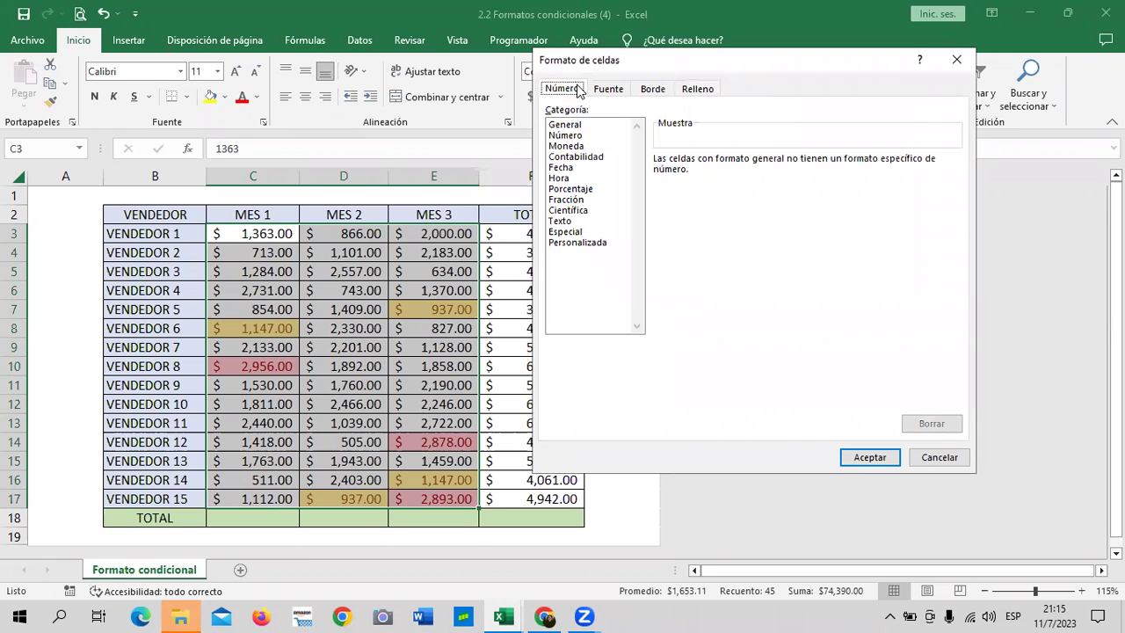
{"action": "left_click", "coordinate": [624, 92]}
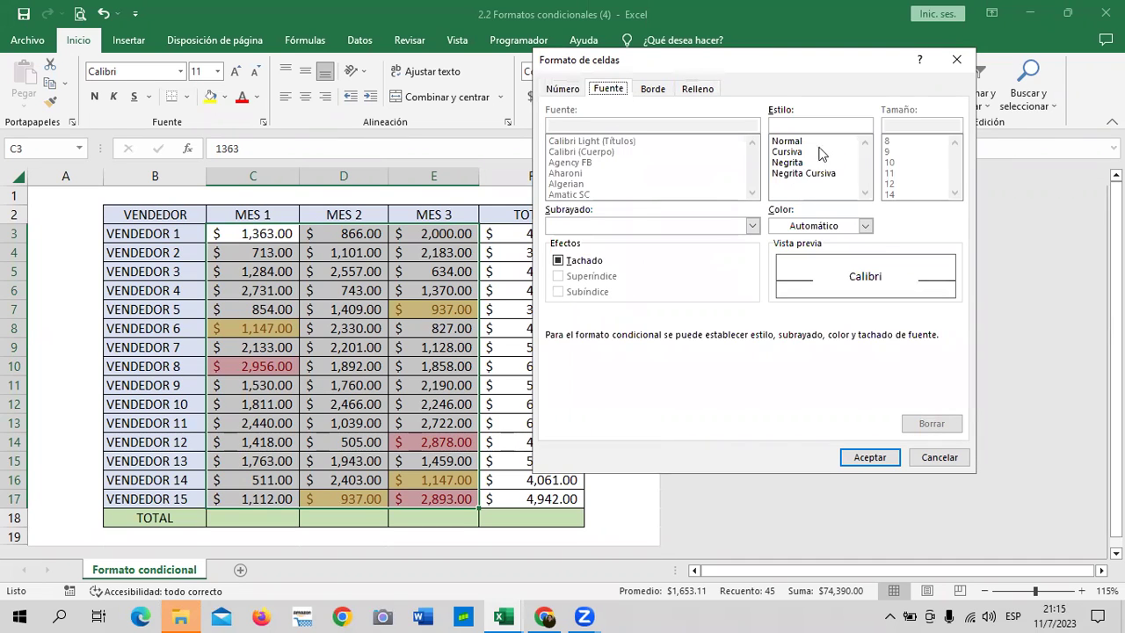
{"action": "left_click", "coordinate": [821, 173]}
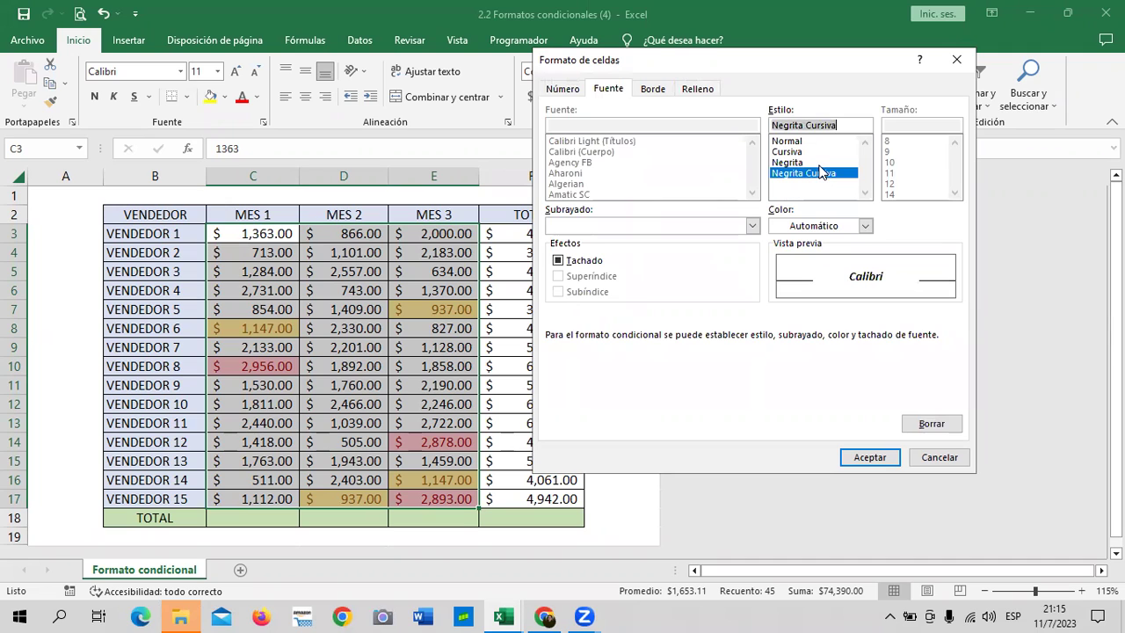
{"action": "left_click", "coordinate": [653, 90]}
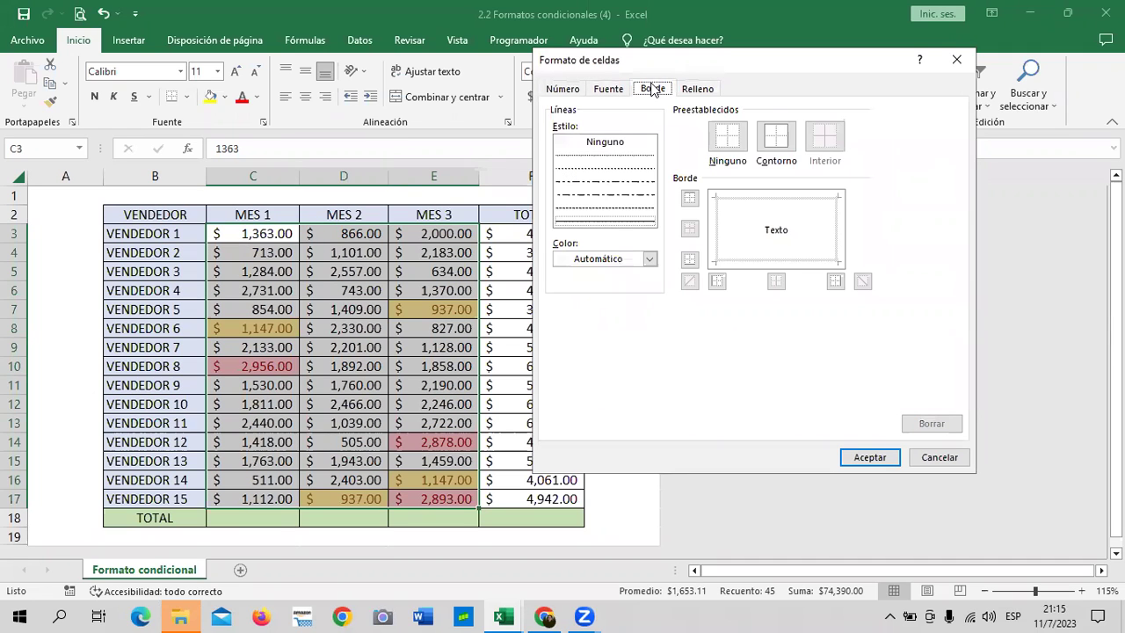
{"action": "left_click", "coordinate": [685, 89]}
{"action": "left_click", "coordinate": [619, 251]}
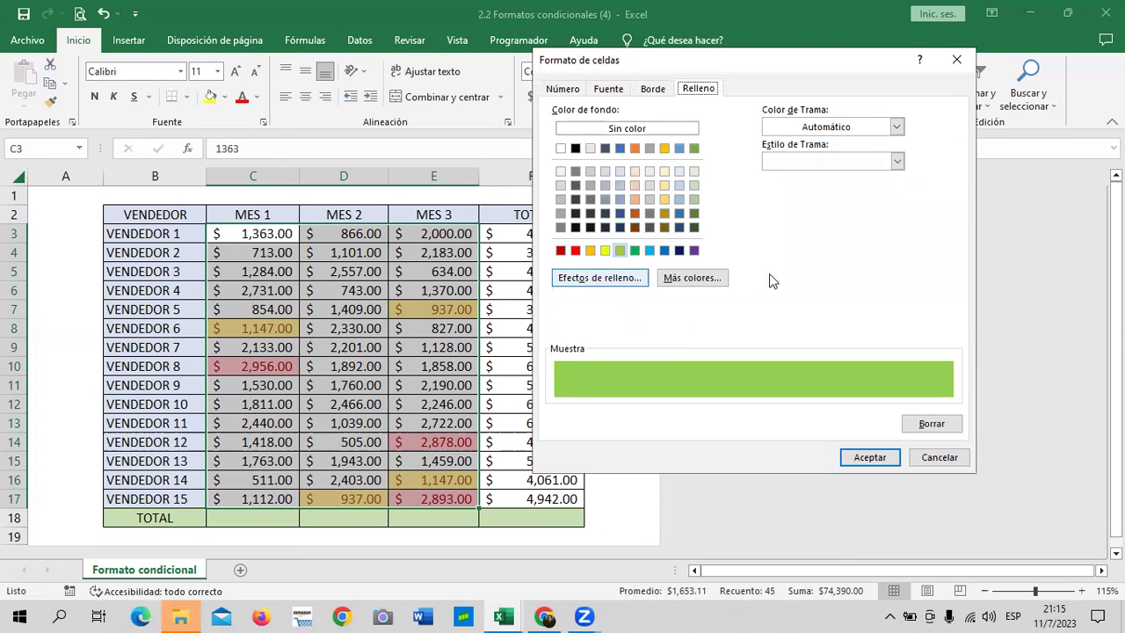
{"action": "left_click", "coordinate": [869, 456]}
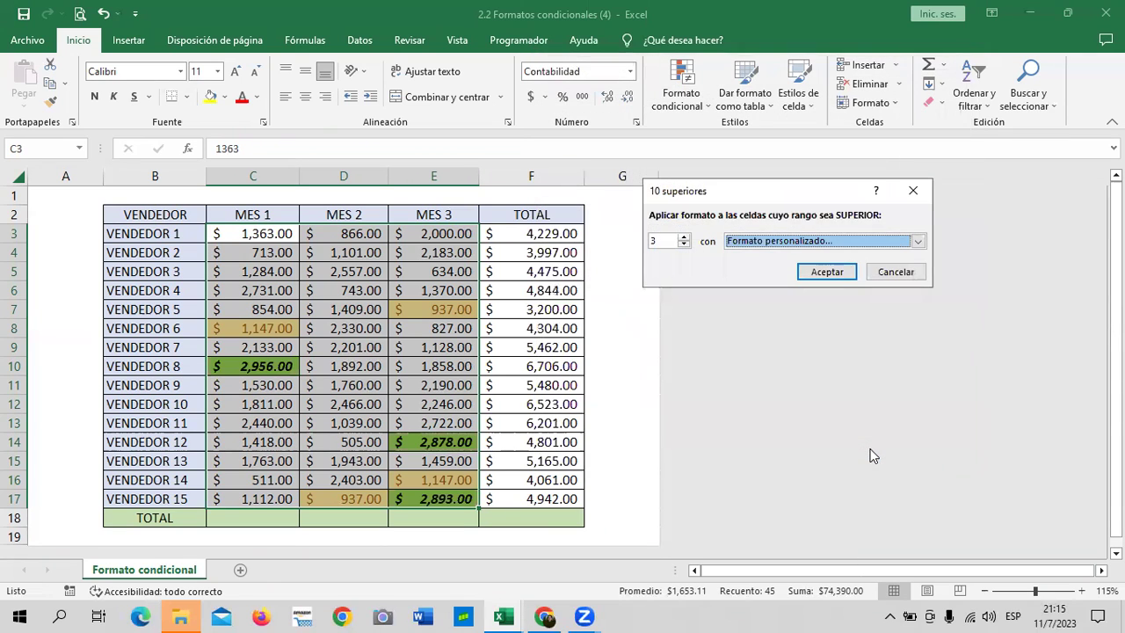
{"action": "left_click", "coordinate": [826, 271]}
Step: Inspect the highlighted top values in C10, E14 and E17
{"action": "left_click", "coordinate": [644, 248]}
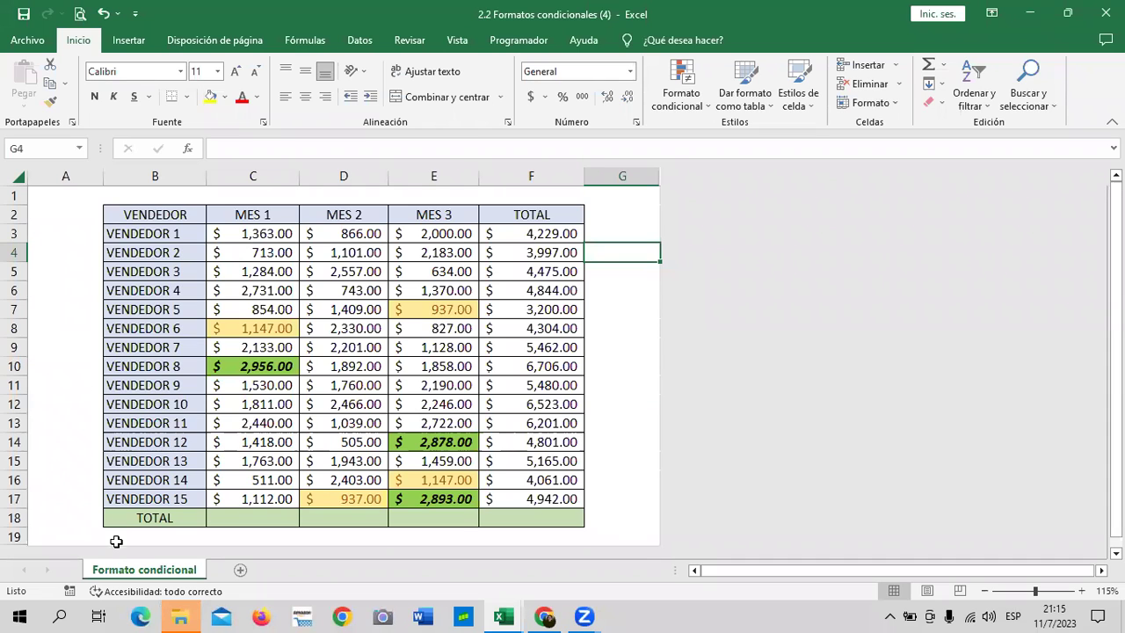
{"action": "left_click", "coordinate": [241, 365]}
{"action": "left_click", "coordinate": [409, 447]}
{"action": "left_click", "coordinate": [427, 497]}
Step: Undo the green bold italic top-3 formatting
{"action": "left_click", "coordinate": [249, 372]}
{"action": "left_click", "coordinate": [447, 439]}
{"action": "left_click", "coordinate": [420, 497]}
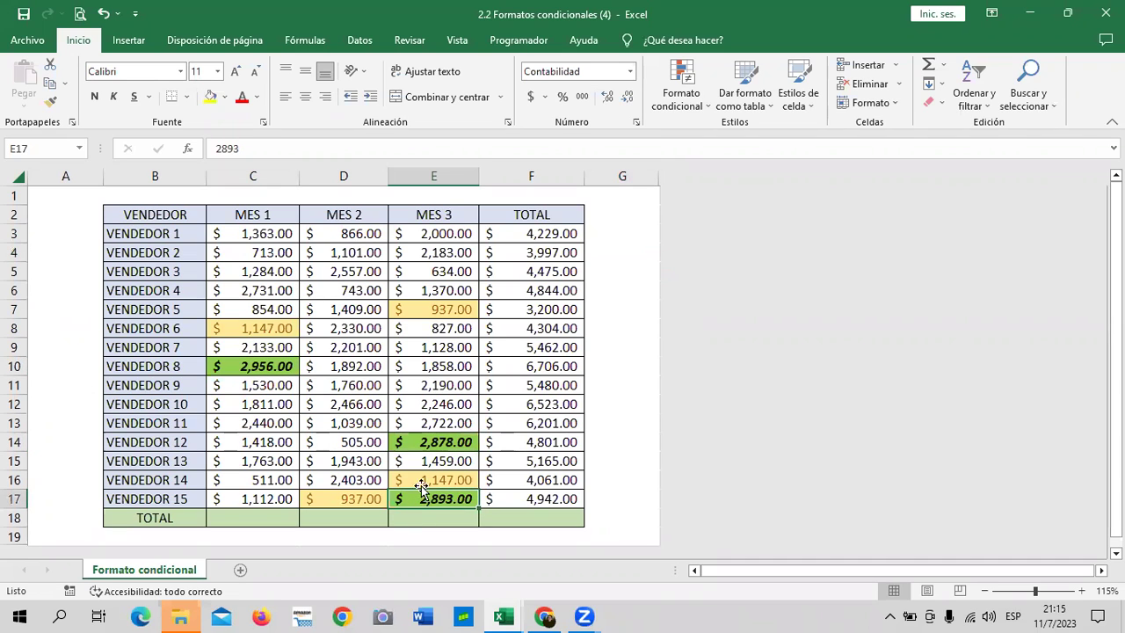
{"action": "left_click", "coordinate": [102, 13]}
{"action": "left_click", "coordinate": [602, 235]}
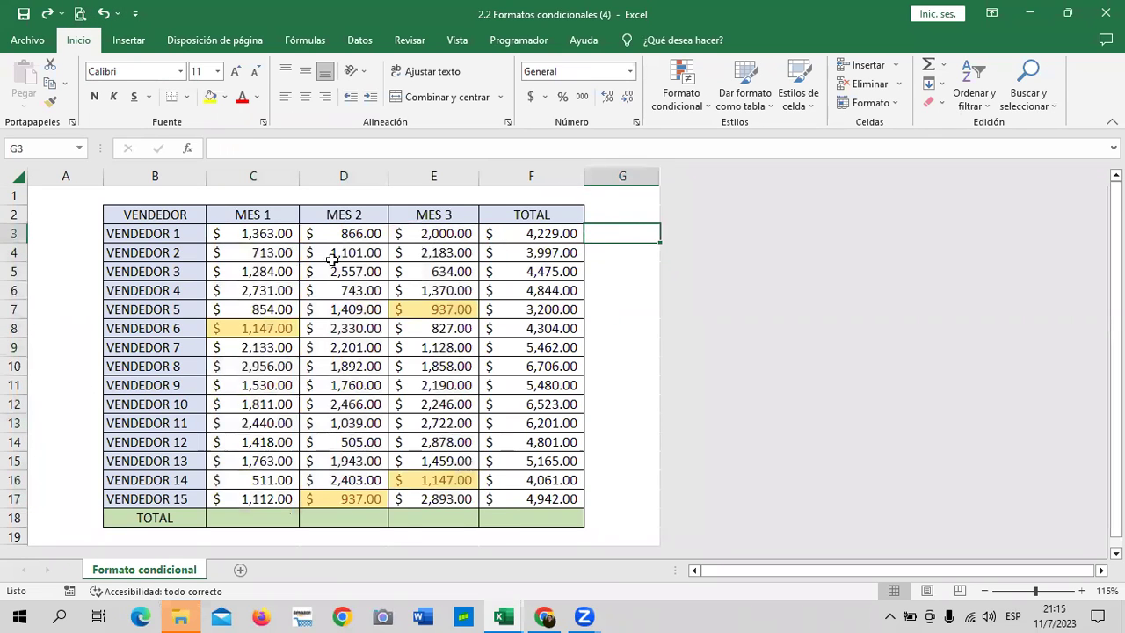
Step: Highlight the top 3 MES 1 amounts in C3:C17 with green fill and dark green text
{"action": "left_click_drag", "start_coordinate": [255, 233], "coordinate": [264, 499]}
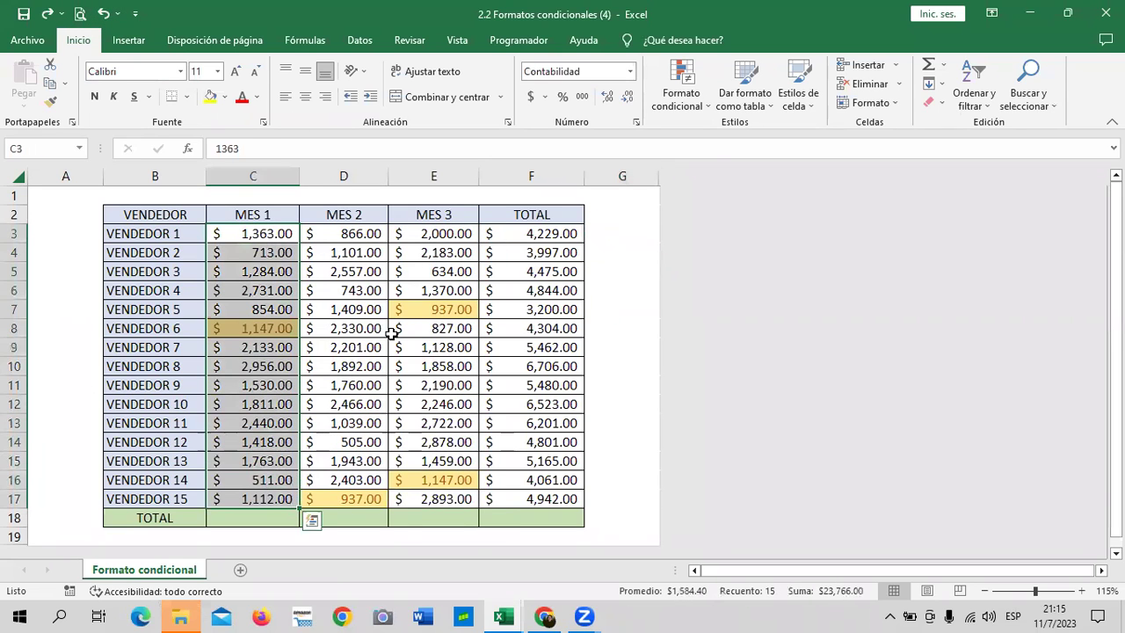
{"action": "left_click", "coordinate": [703, 104]}
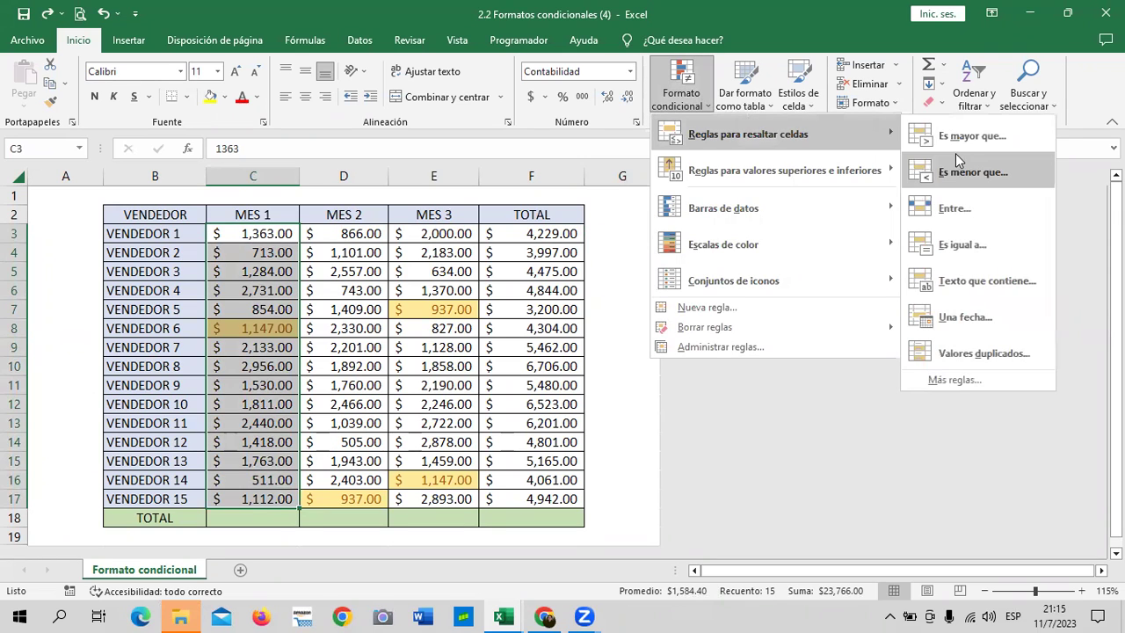
{"action": "mouse_move", "coordinate": [784, 170]}
{"action": "left_click", "coordinate": [1008, 172]}
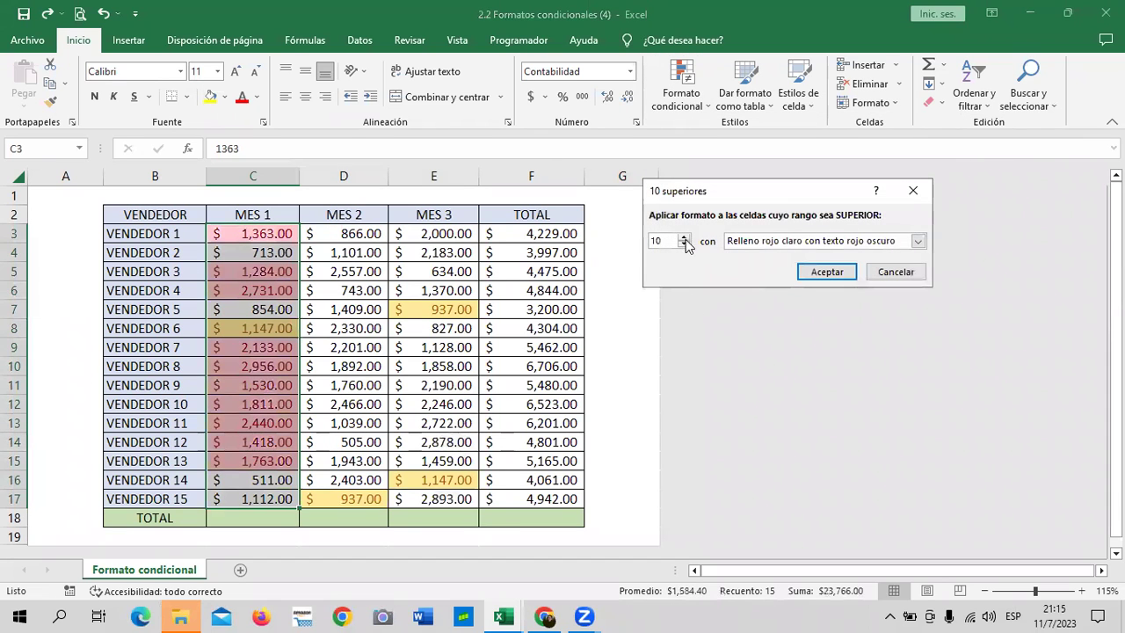
{"action": "left_click", "coordinate": [683, 245]}
{"action": "left_click", "coordinate": [683, 245]}
{"action": "left_click", "coordinate": [684, 245]}
{"action": "left_click", "coordinate": [684, 245]}
{"action": "left_click", "coordinate": [684, 245]}
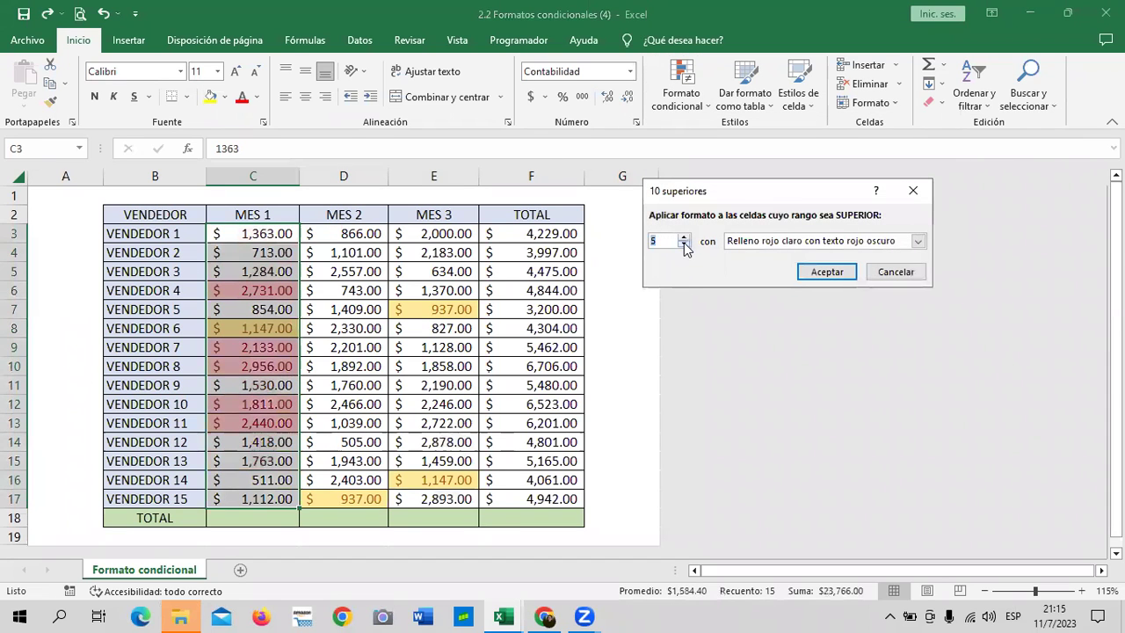
{"action": "left_click", "coordinate": [684, 245]}
{"action": "left_click", "coordinate": [684, 245]}
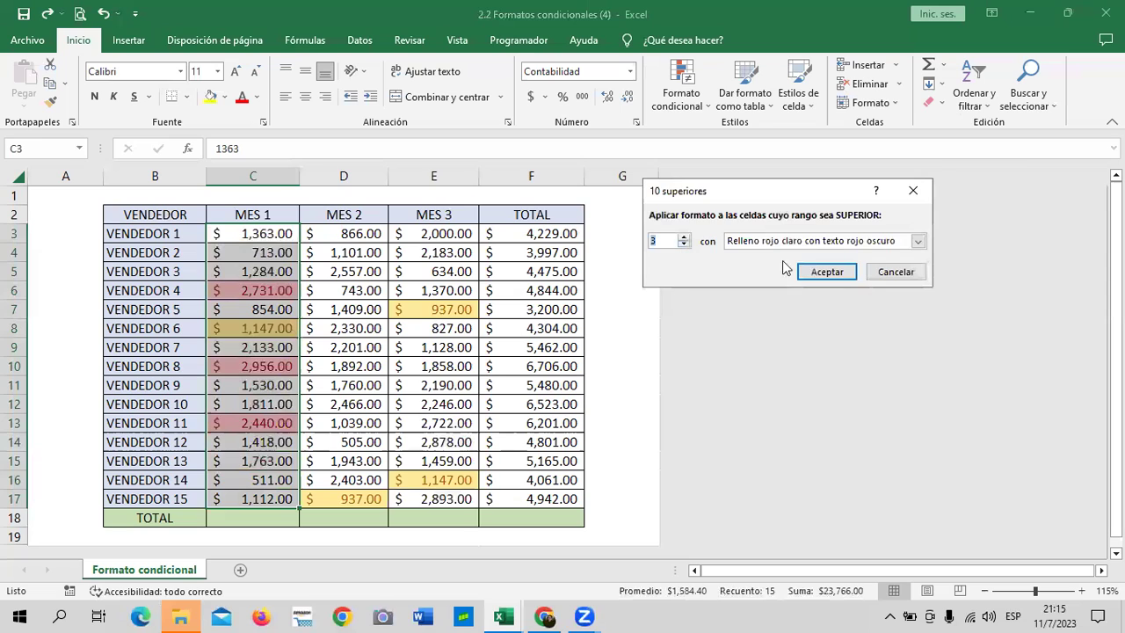
{"action": "left_click", "coordinate": [918, 241]}
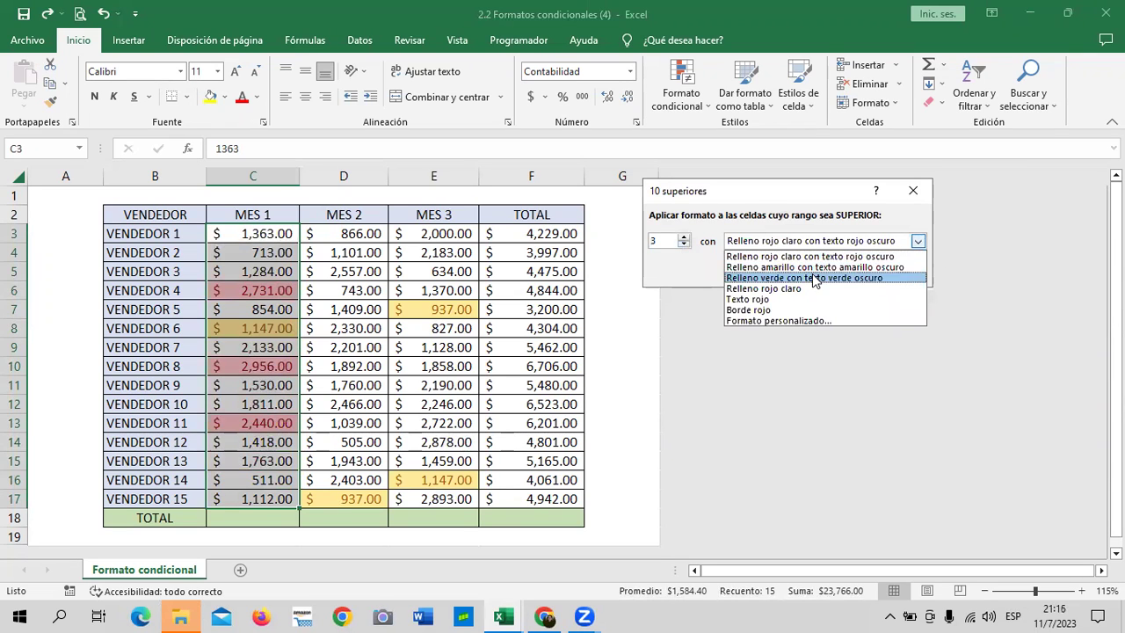
{"action": "left_click", "coordinate": [816, 278]}
{"action": "left_click", "coordinate": [828, 273]}
Step: Check the highlighted MES 1 values in C6, C10 and C13
{"action": "left_click", "coordinate": [638, 253]}
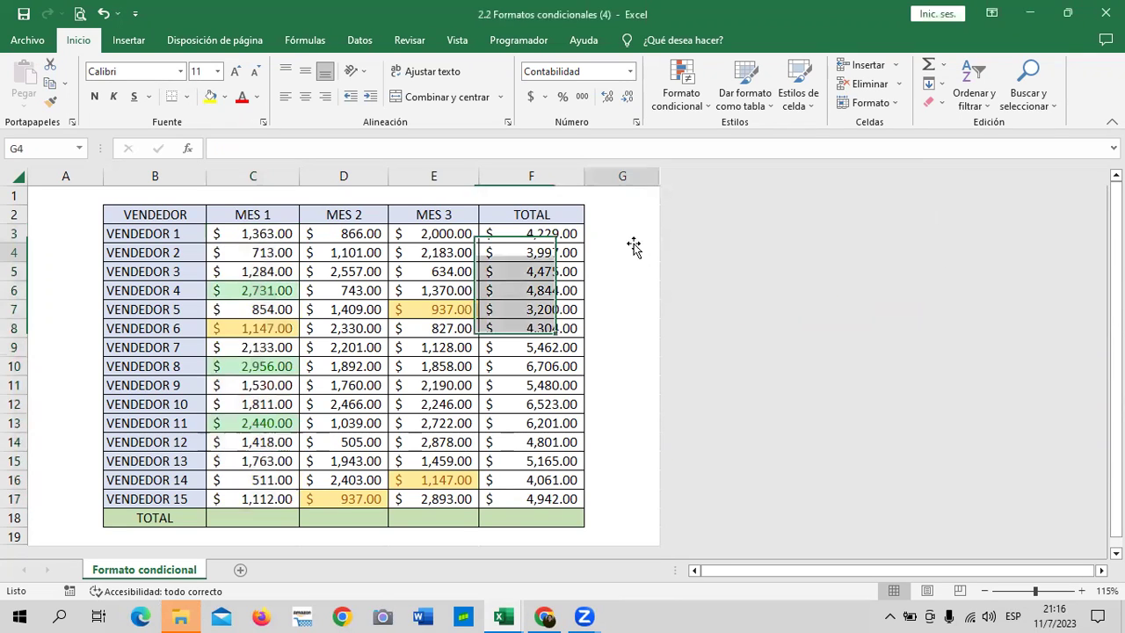
{"action": "left_click", "coordinate": [251, 283]}
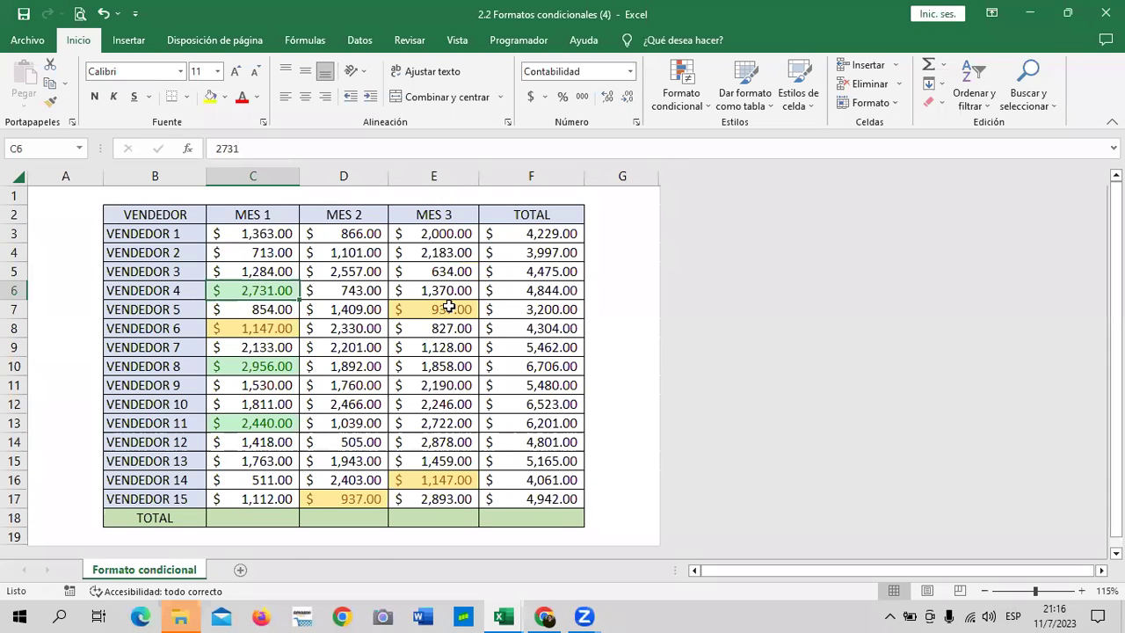
{"action": "left_click", "coordinate": [272, 370]}
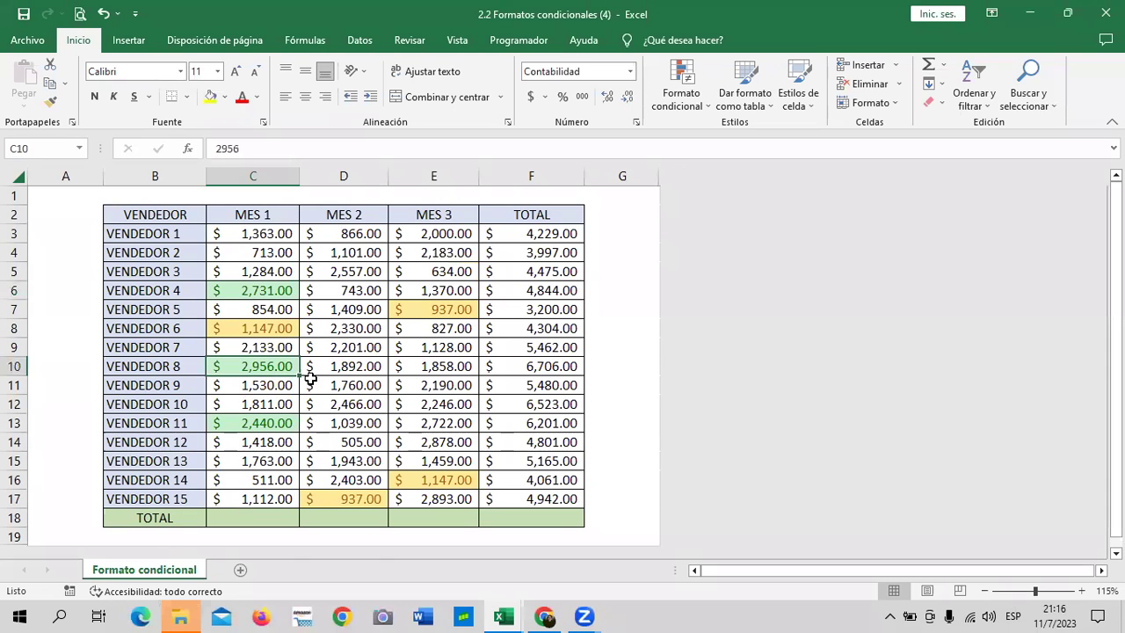
{"action": "left_click", "coordinate": [279, 425]}
{"action": "left_click", "coordinate": [631, 294]}
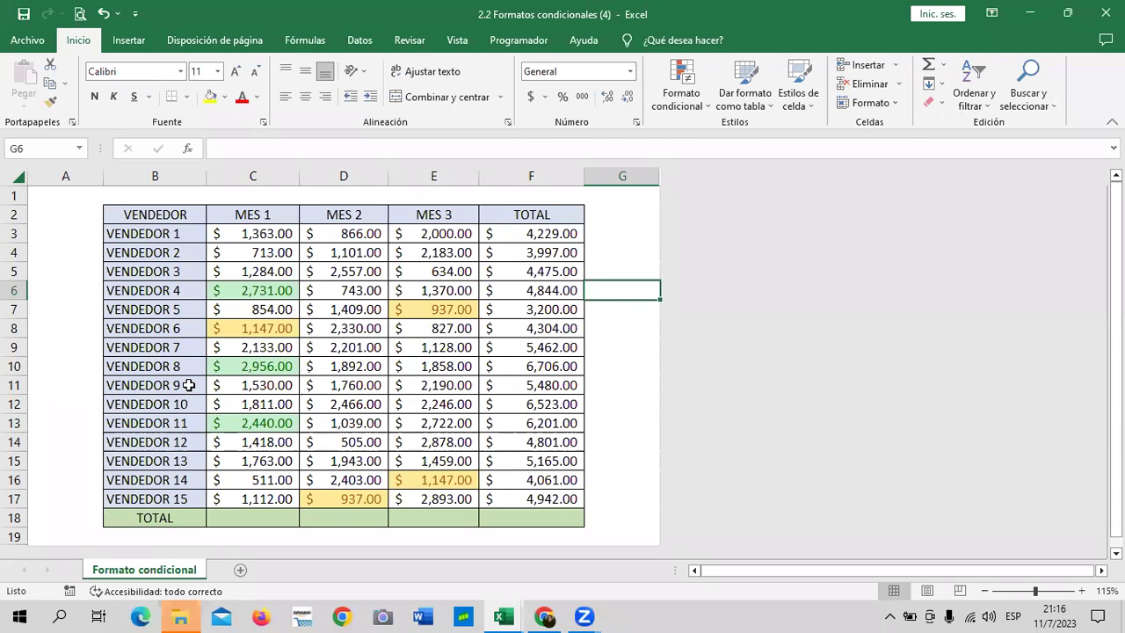
Step: Apply a top-3 rule to the MES 2 amounts using green fill with dark green text
{"action": "left_click_drag", "start_coordinate": [338, 234], "coordinate": [343, 499]}
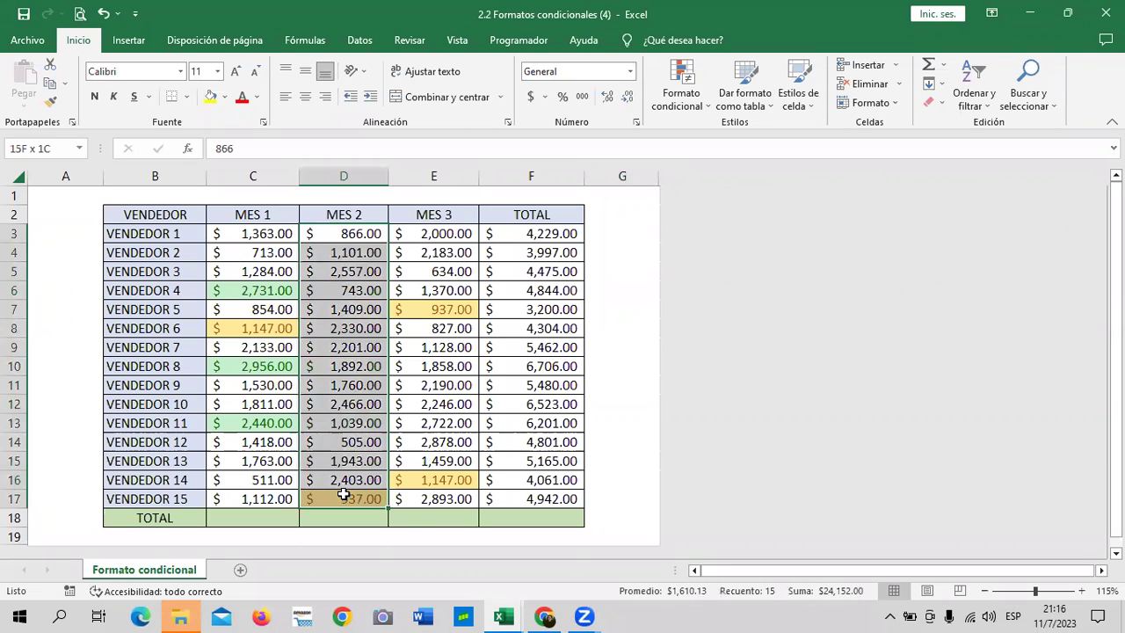
{"action": "left_click", "coordinate": [694, 103]}
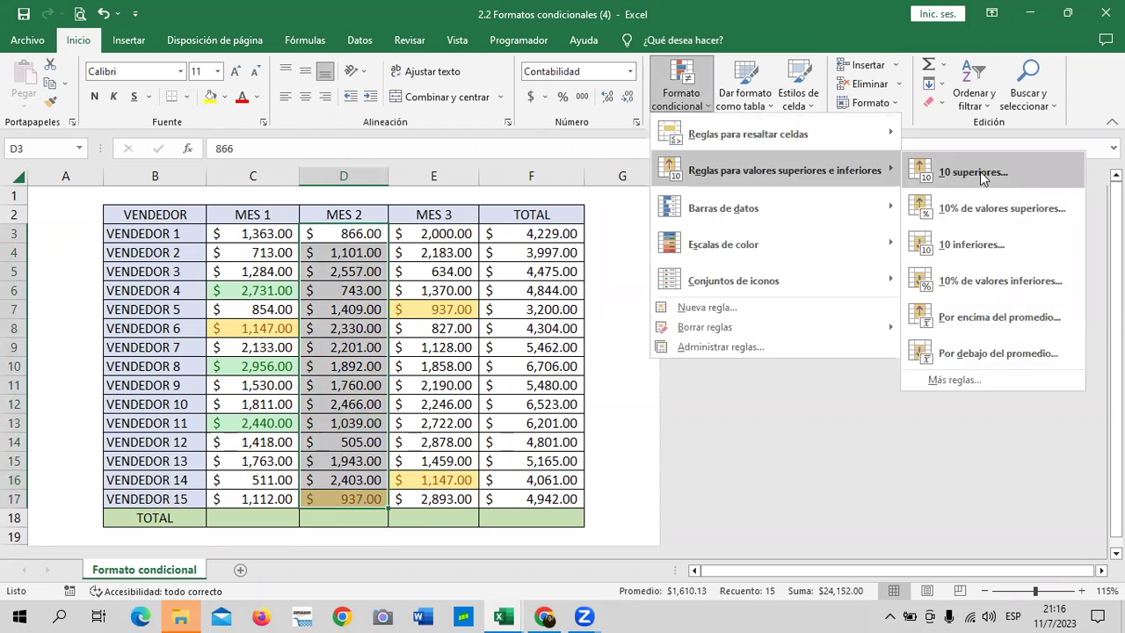
{"action": "left_click", "coordinate": [980, 174]}
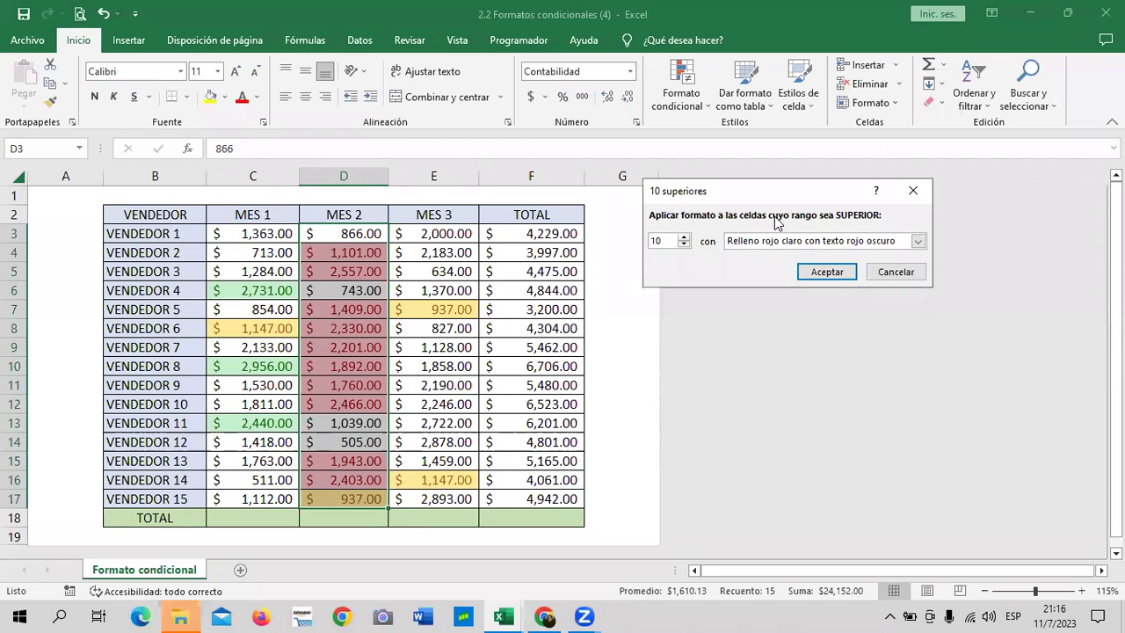
{"action": "left_click", "coordinate": [683, 245]}
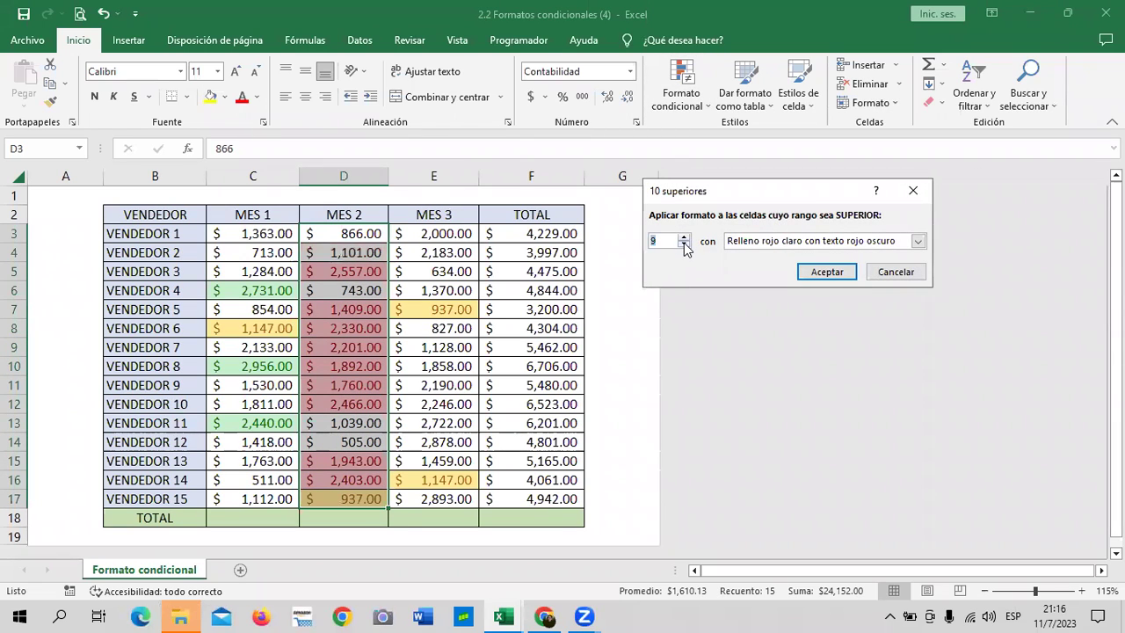
{"action": "left_click", "coordinate": [684, 245]}
{"action": "left_click", "coordinate": [684, 245]}
{"action": "left_click", "coordinate": [684, 246]}
{"action": "left_click", "coordinate": [683, 245]}
{"action": "left_click", "coordinate": [684, 245]}
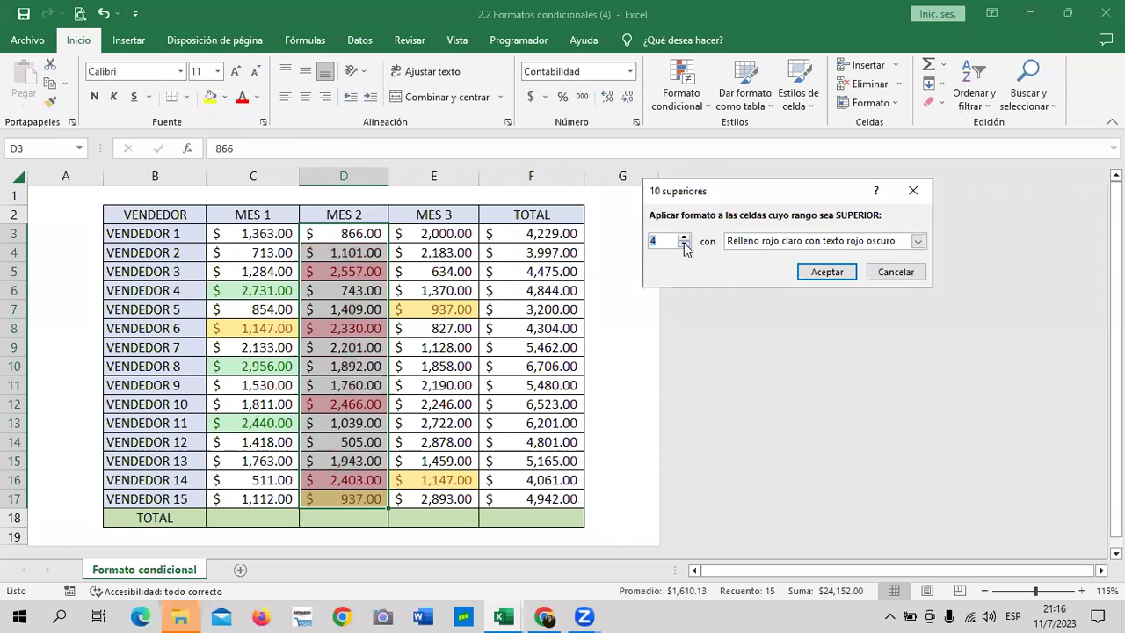
{"action": "left_click", "coordinate": [683, 245]}
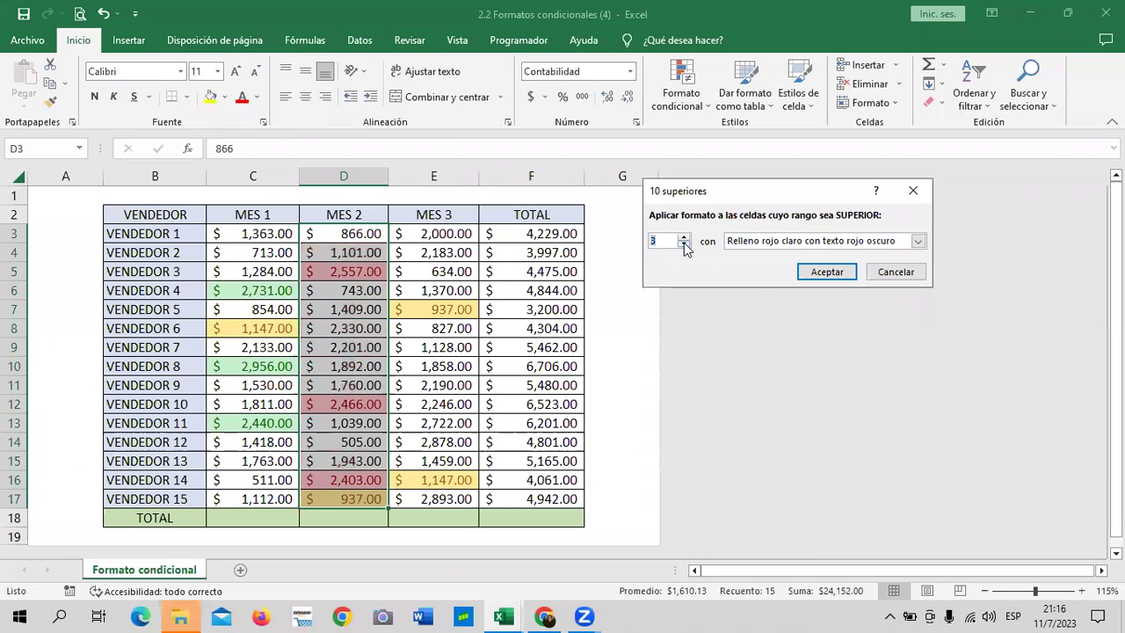
{"action": "left_click", "coordinate": [916, 240]}
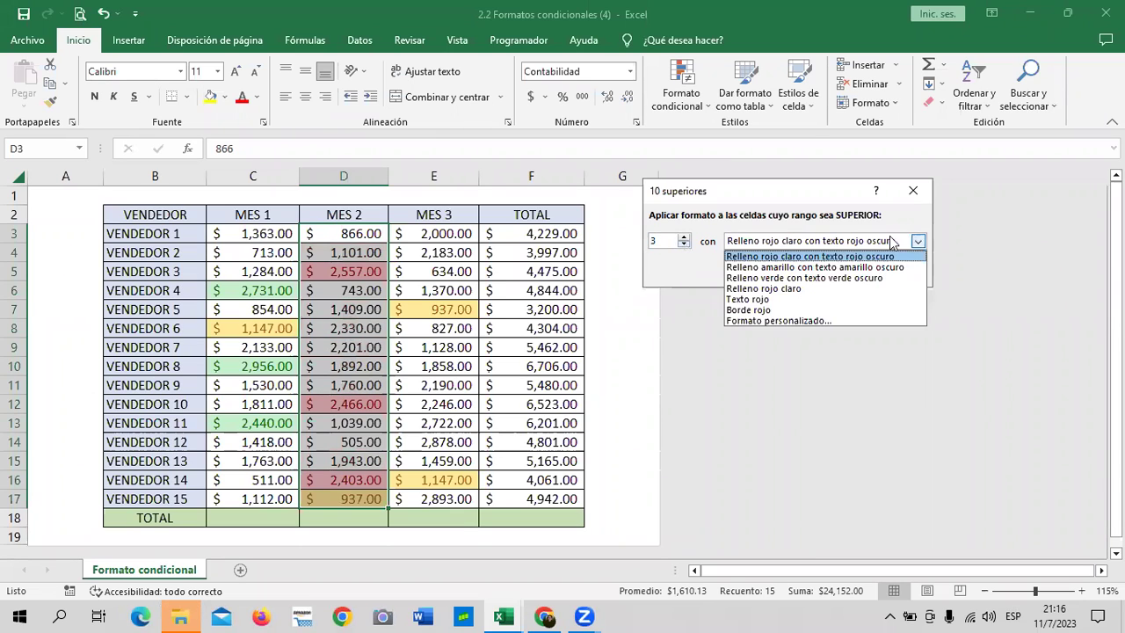
{"action": "left_click", "coordinate": [805, 279]}
{"action": "left_click", "coordinate": [824, 272]}
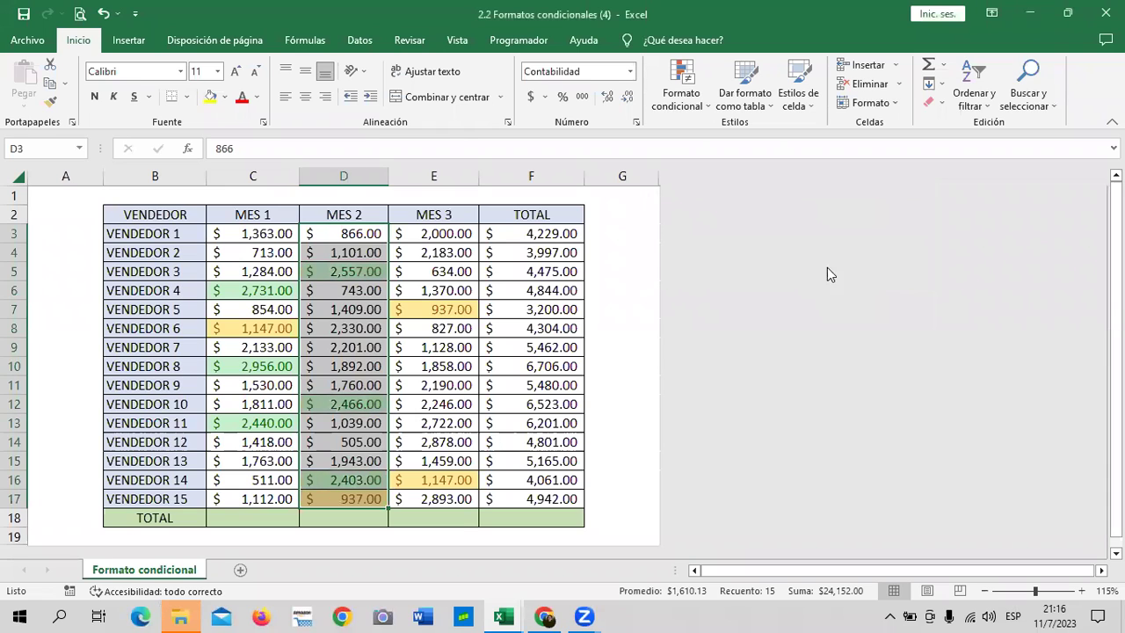
{"action": "left_click", "coordinate": [643, 254]}
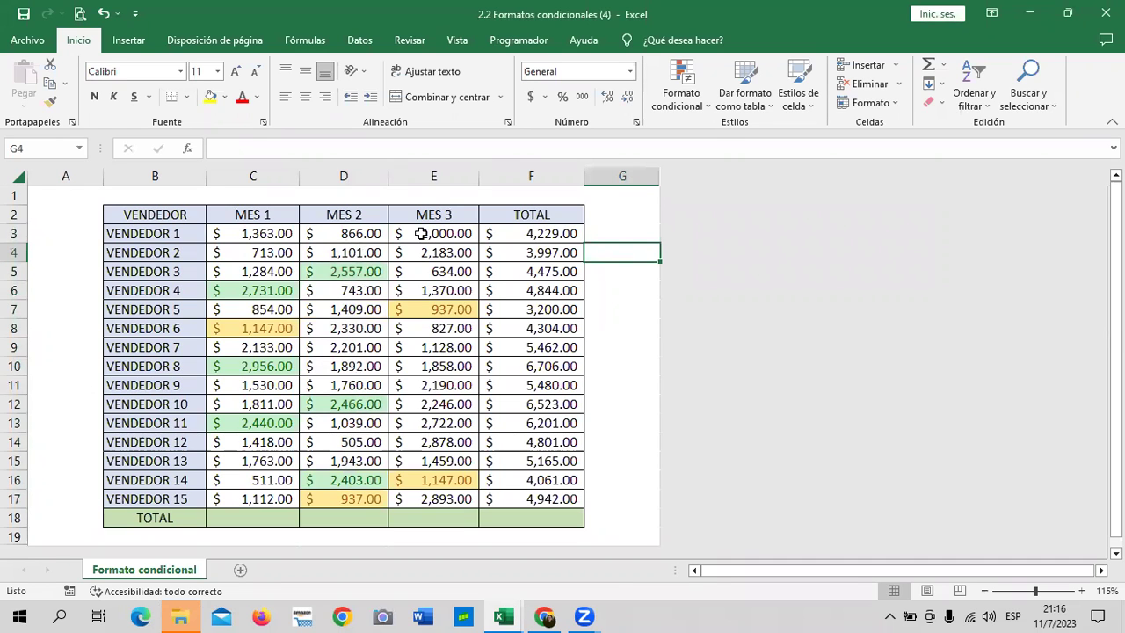
Step: Apply a top-3 rule to the MES 3 values using green fill with dark green text
{"action": "left_click_drag", "start_coordinate": [421, 233], "coordinate": [425, 498]}
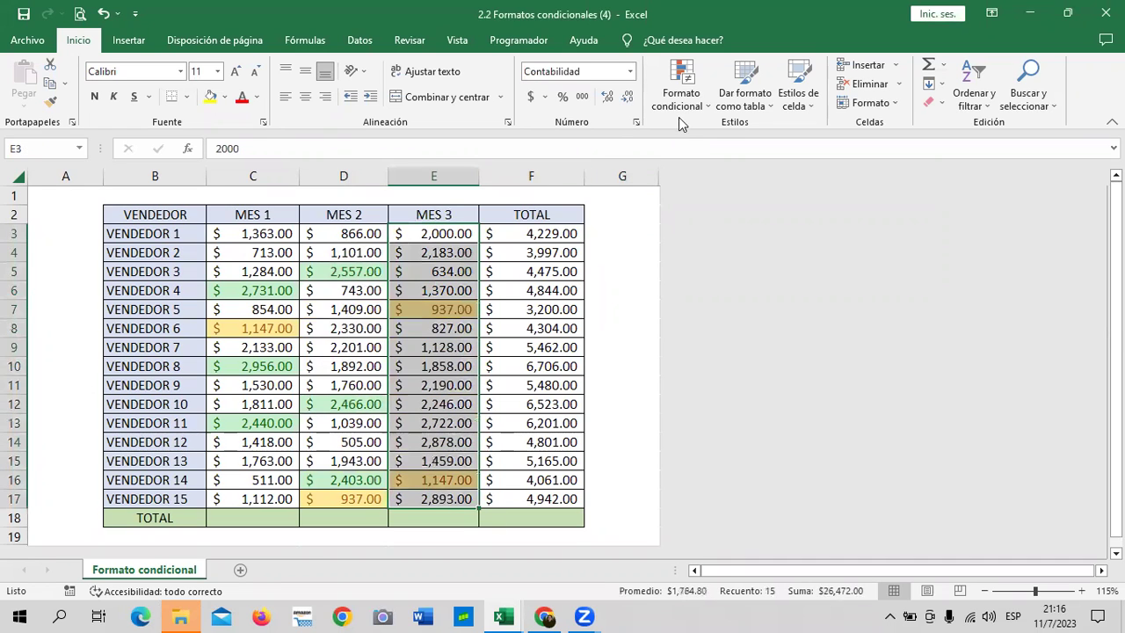
{"action": "left_click", "coordinate": [681, 96]}
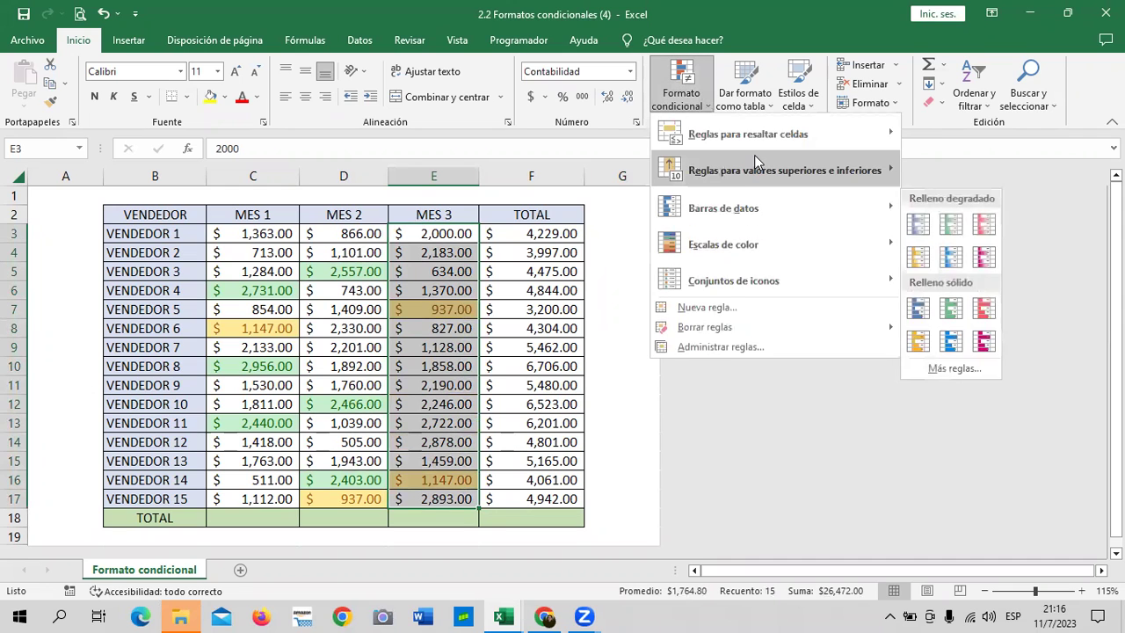
{"action": "mouse_move", "coordinate": [773, 169]}
{"action": "left_click", "coordinate": [932, 183]}
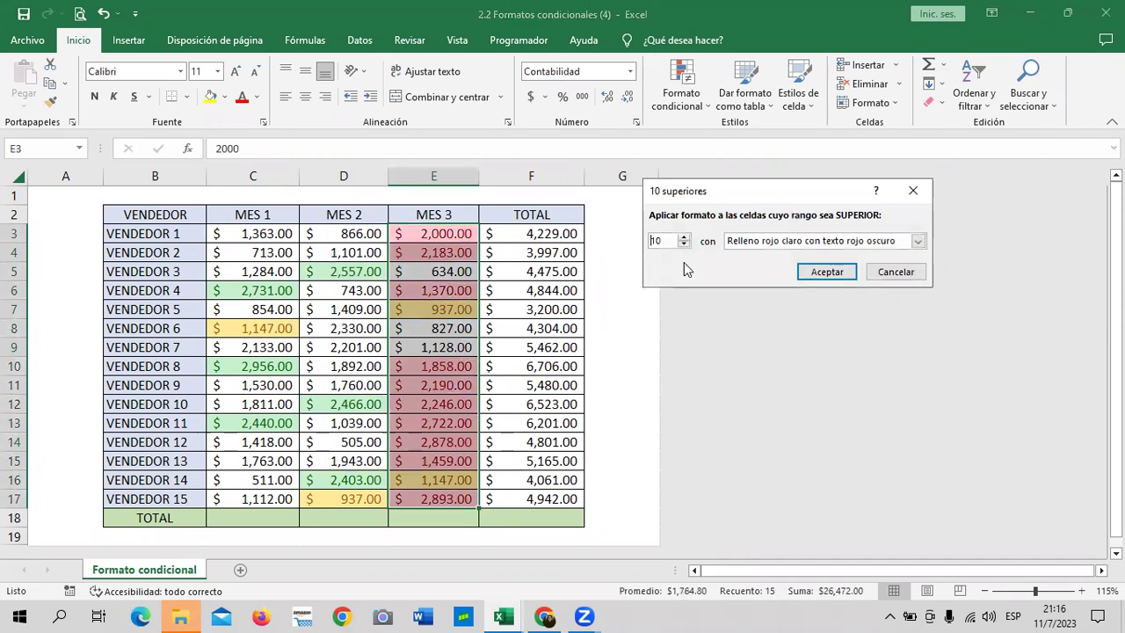
{"action": "left_click", "coordinate": [682, 245]}
{"action": "left_click", "coordinate": [683, 245]}
{"action": "left_click", "coordinate": [683, 245]}
{"action": "left_click", "coordinate": [683, 246]}
{"action": "left_click", "coordinate": [682, 245]}
{"action": "left_click", "coordinate": [682, 245]}
{"action": "left_click", "coordinate": [682, 245]}
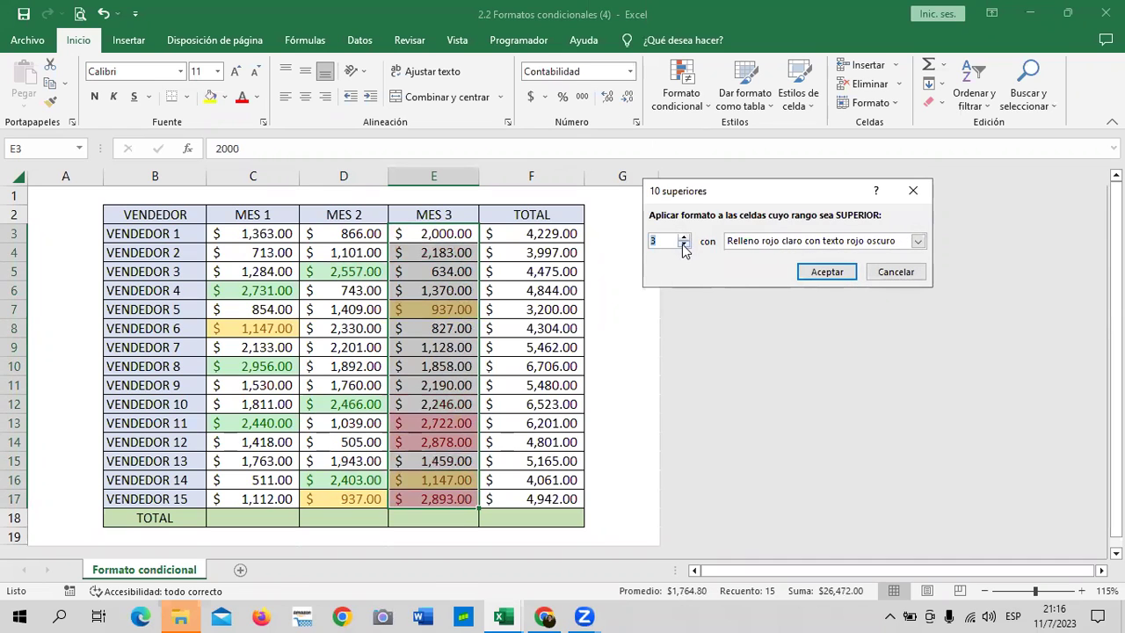
{"action": "left_click", "coordinate": [918, 240]}
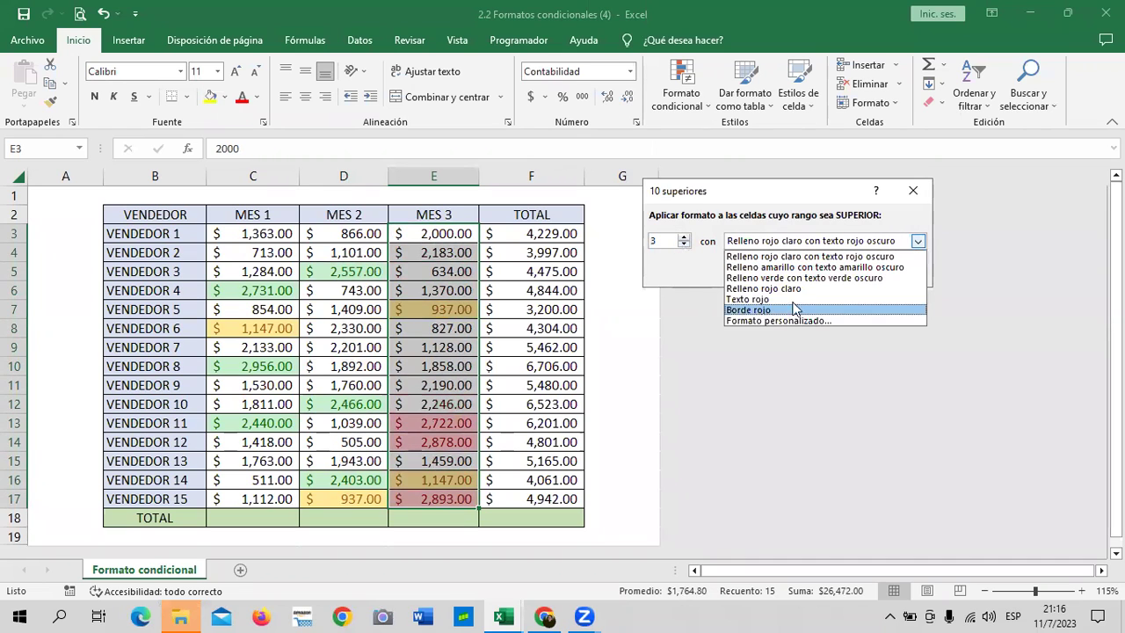
{"action": "left_click", "coordinate": [817, 278]}
{"action": "left_click", "coordinate": [817, 267]}
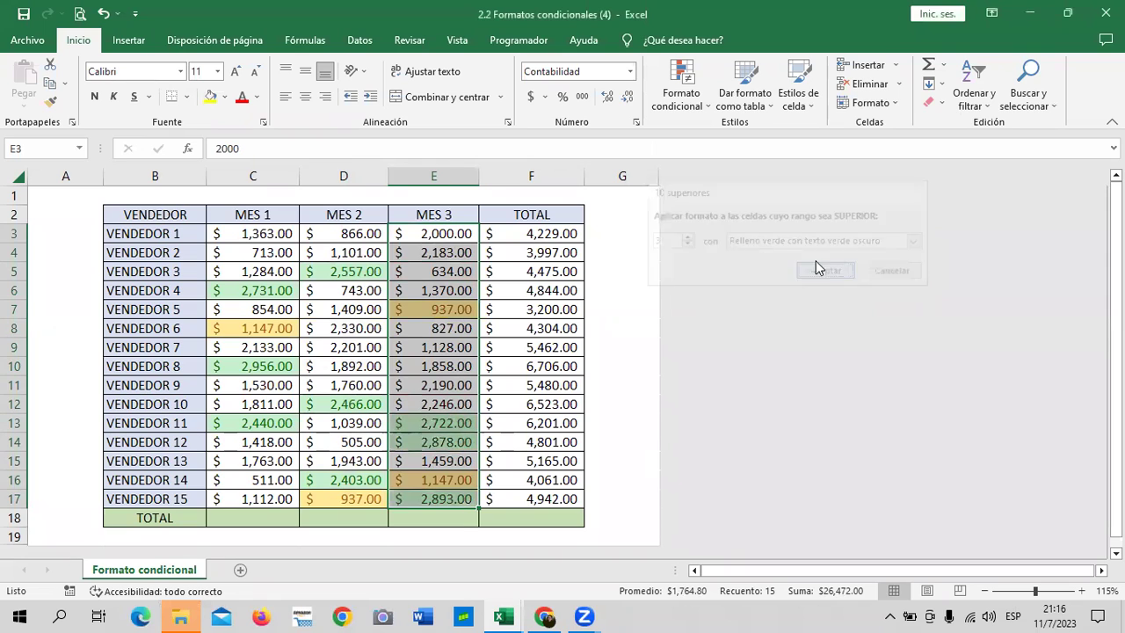
{"action": "left_click", "coordinate": [632, 230]}
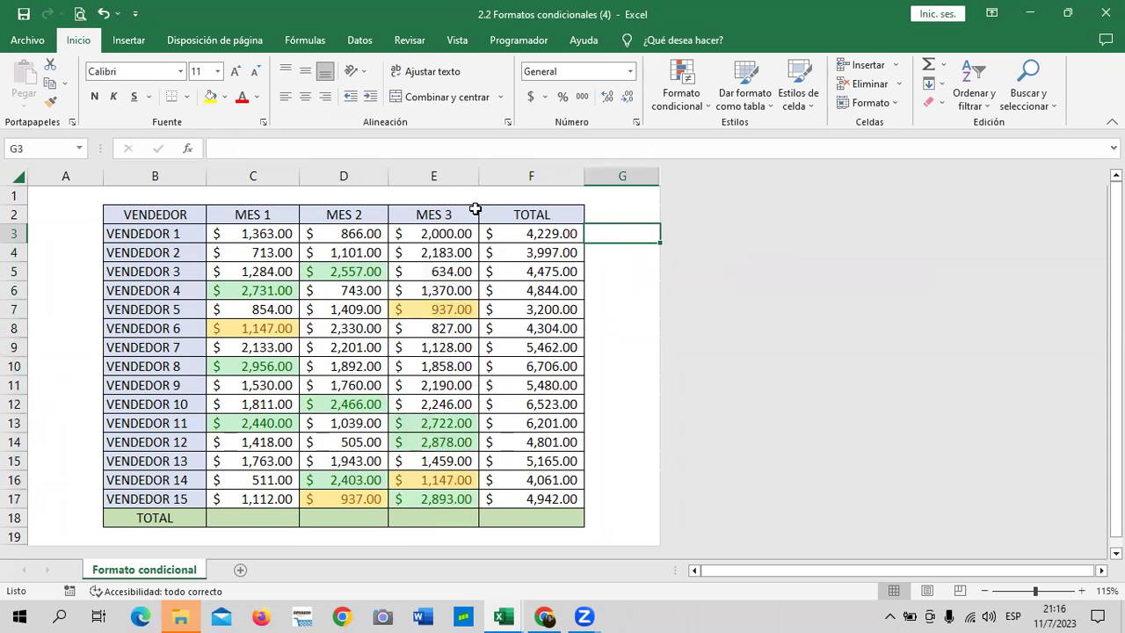
Step: Check the highlighted 2,722, 2,878 and 2,893 in E13, E14 and E17
{"action": "left_click", "coordinate": [455, 424]}
{"action": "left_click", "coordinate": [445, 442]}
{"action": "left_click", "coordinate": [422, 497]}
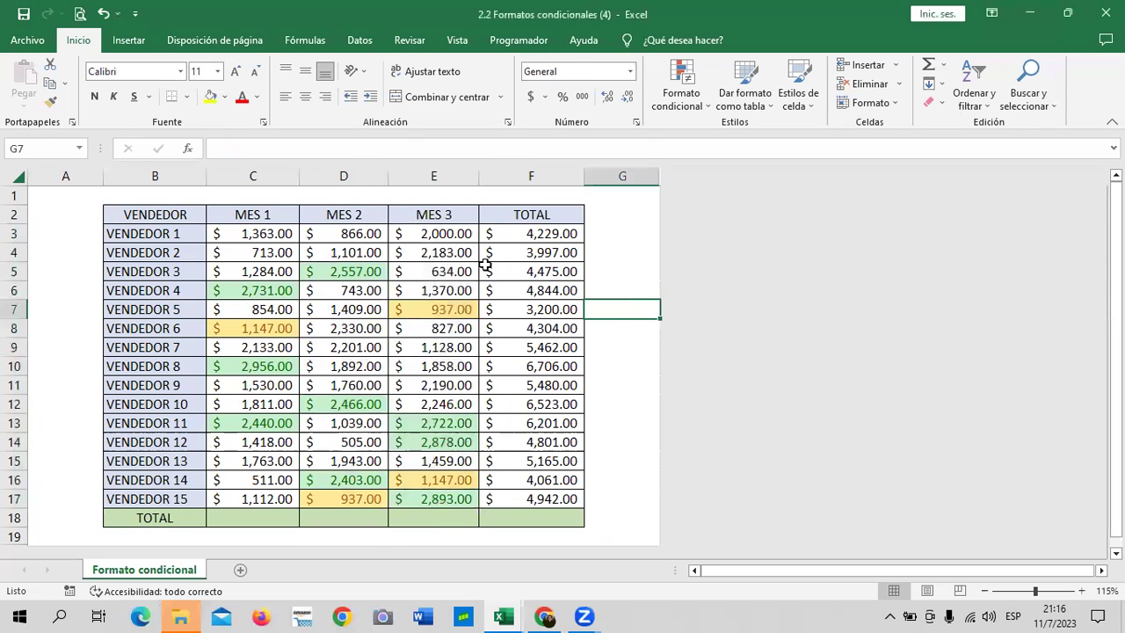
Step: Apply a bottom-3 rule to MES 1 in C3:C17 with light red fill and dark red text
{"action": "left_click_drag", "start_coordinate": [262, 230], "coordinate": [264, 498]}
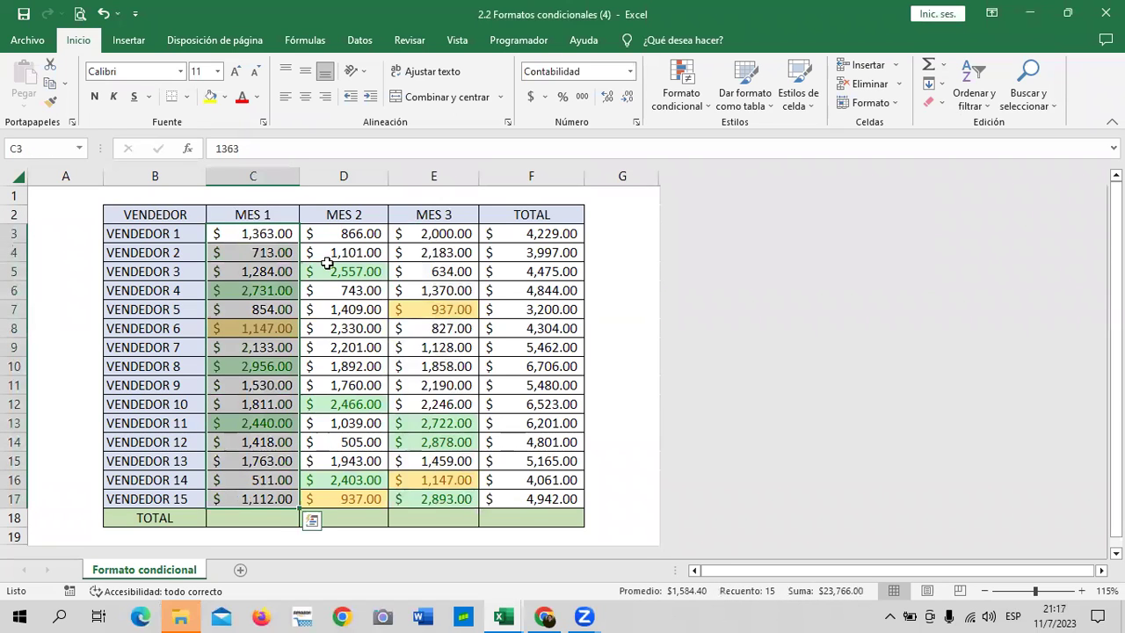
{"action": "left_click", "coordinate": [703, 89]}
{"action": "mouse_move", "coordinate": [773, 171]}
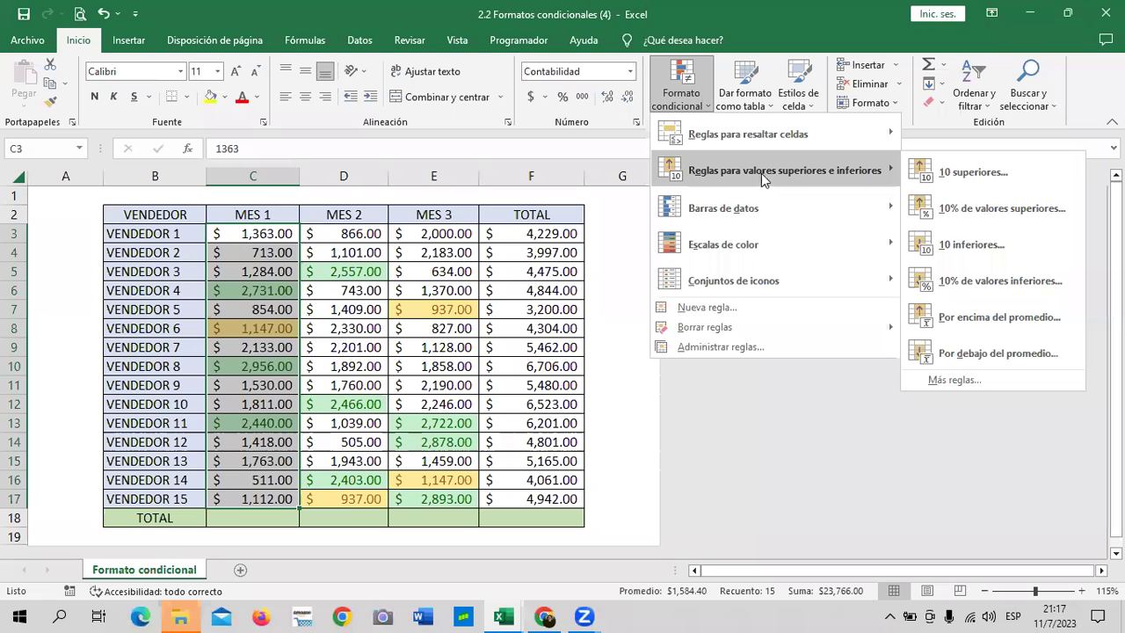
{"action": "left_click", "coordinate": [1029, 246]}
{"action": "left_click", "coordinate": [678, 245]}
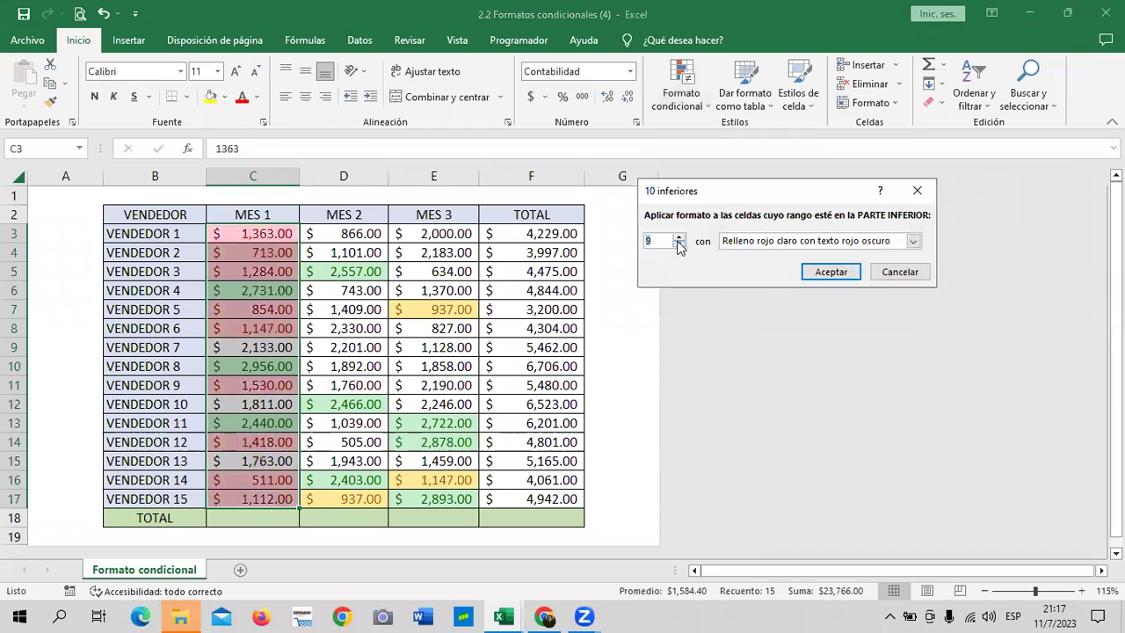
{"action": "left_click", "coordinate": [679, 245]}
{"action": "left_click", "coordinate": [678, 245]}
{"action": "left_click", "coordinate": [678, 245]}
{"action": "left_click", "coordinate": [679, 245]}
{"action": "left_click", "coordinate": [678, 246]}
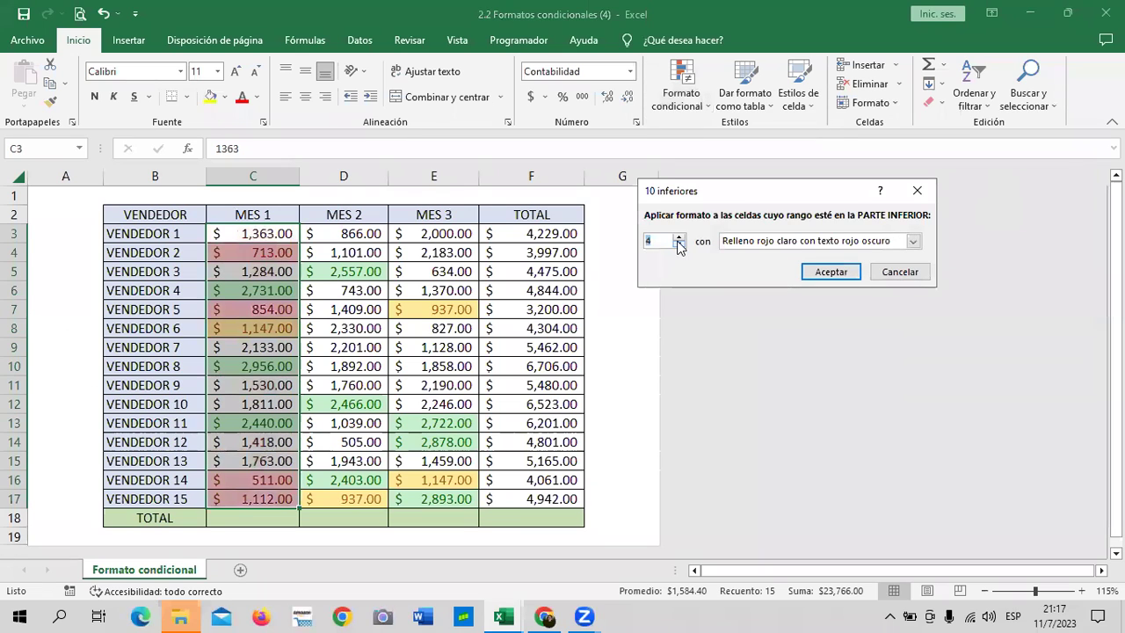
{"action": "left_click", "coordinate": [678, 245]}
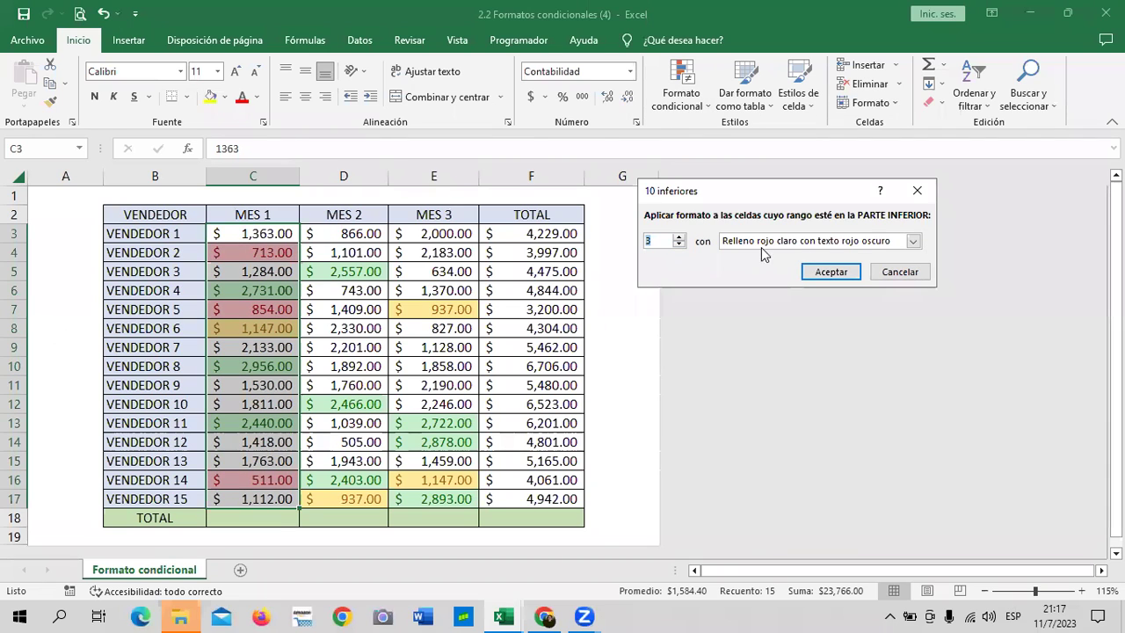
{"action": "left_click", "coordinate": [817, 271]}
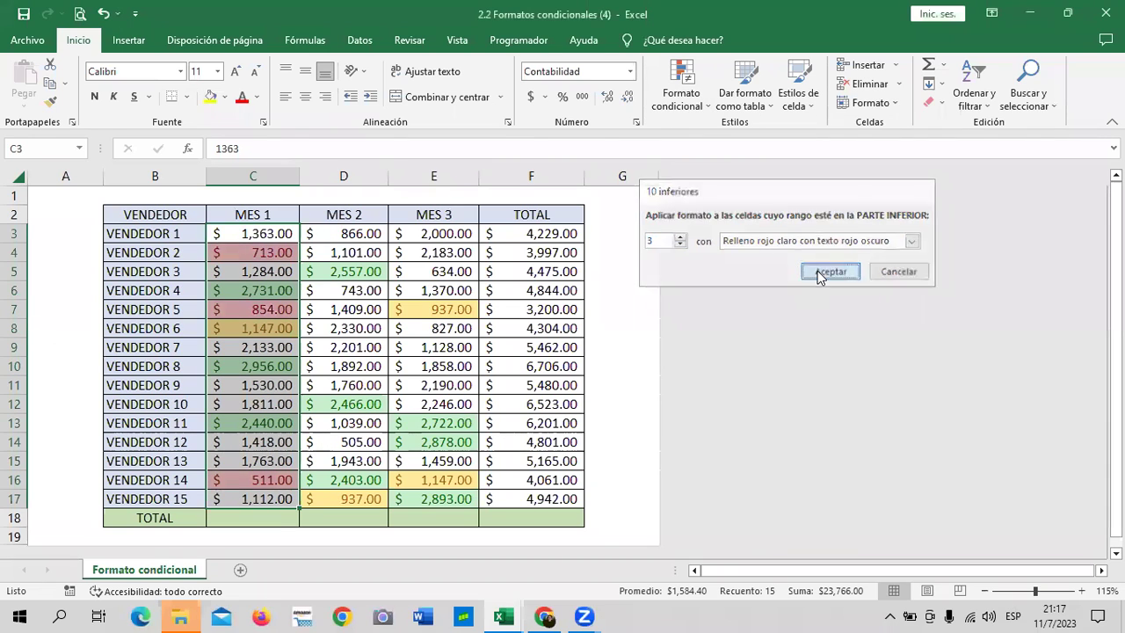
{"action": "left_click", "coordinate": [627, 232]}
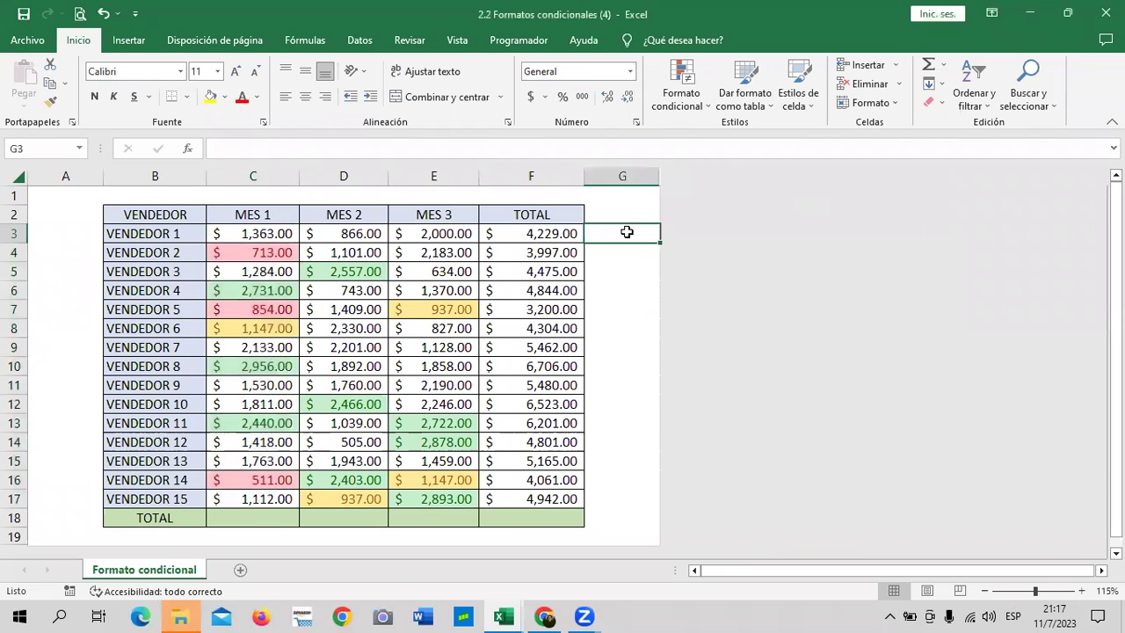
Step: Check the red-flagged 713, 854 and 511 in C4, C7 and C16
{"action": "left_click", "coordinate": [274, 253]}
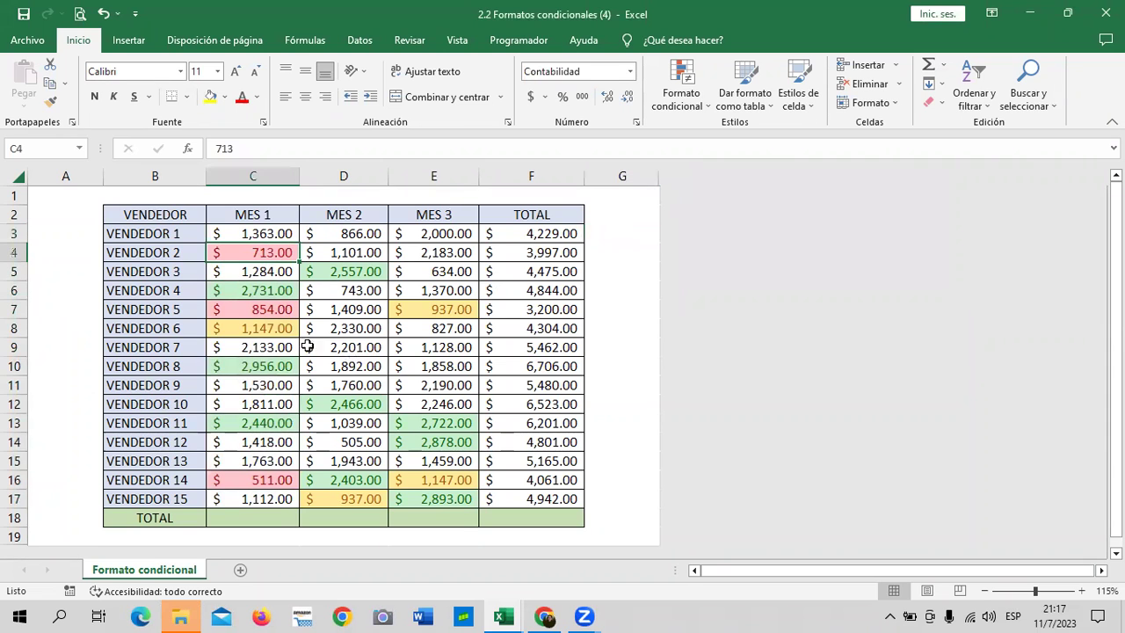
{"action": "left_click", "coordinate": [257, 305]}
{"action": "left_click", "coordinate": [239, 479]}
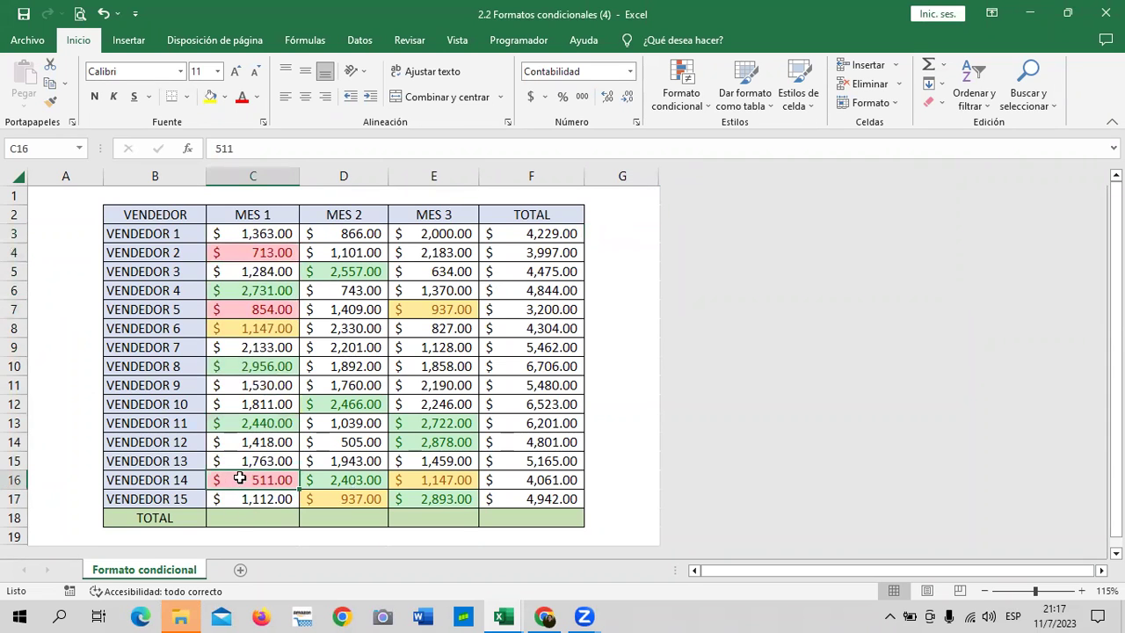
{"action": "left_click", "coordinate": [624, 315]}
{"action": "left_click", "coordinate": [328, 233]}
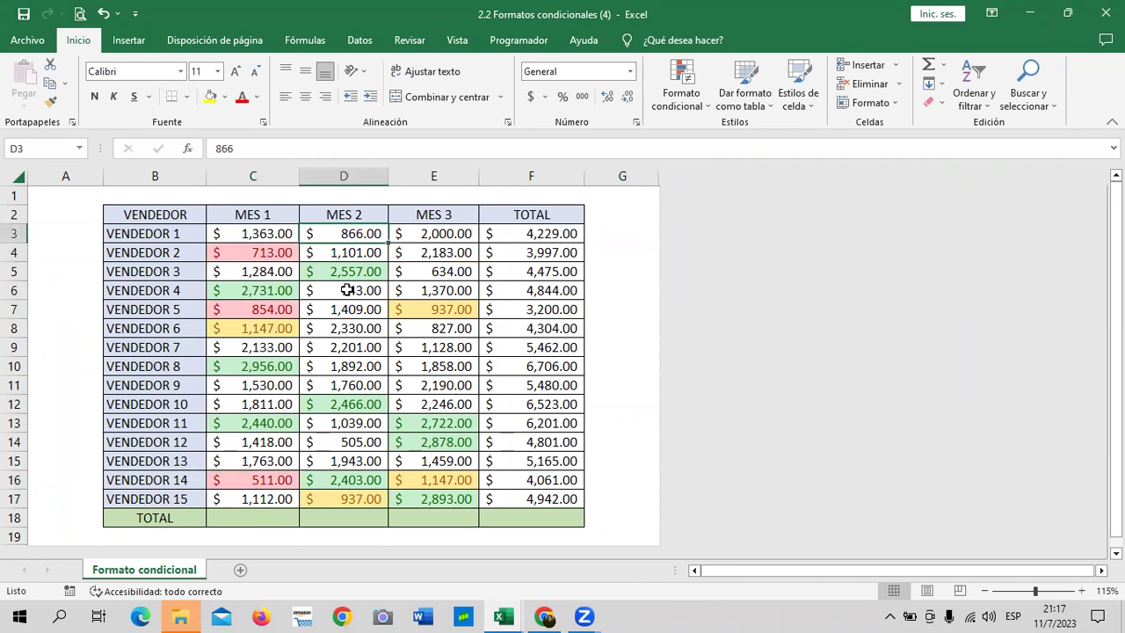
Step: Flag the 3 lowest MES 2 amounts (505, 743, 866) in light red with dark red text
{"action": "left_click_drag", "start_coordinate": [348, 290], "coordinate": [322, 497]}
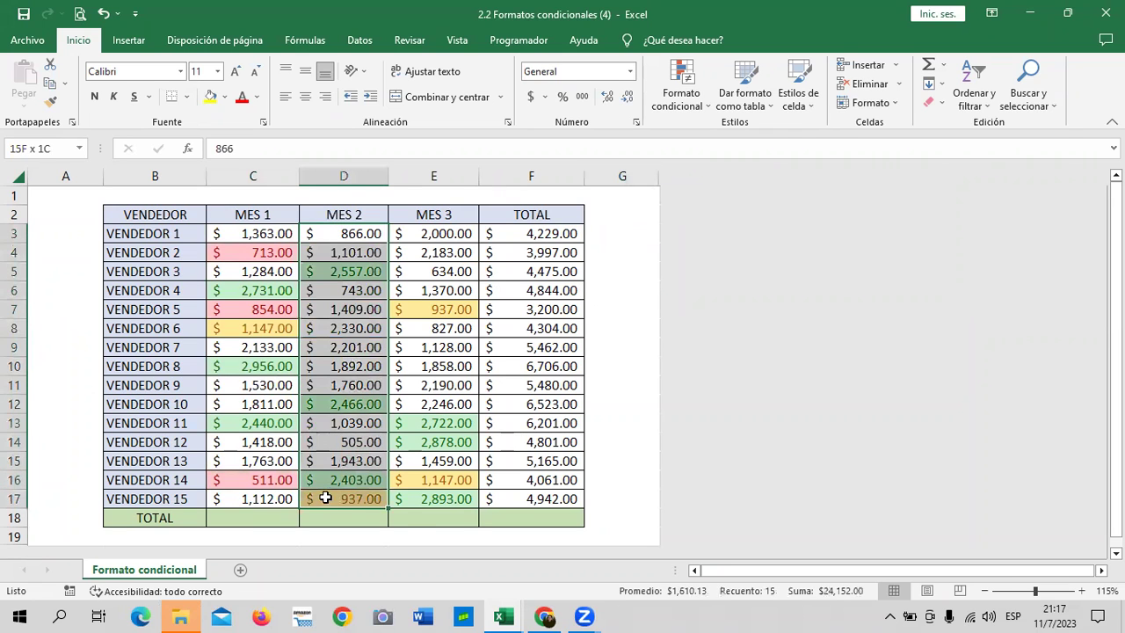
{"action": "left_click", "coordinate": [705, 104]}
{"action": "mouse_move", "coordinate": [774, 169]}
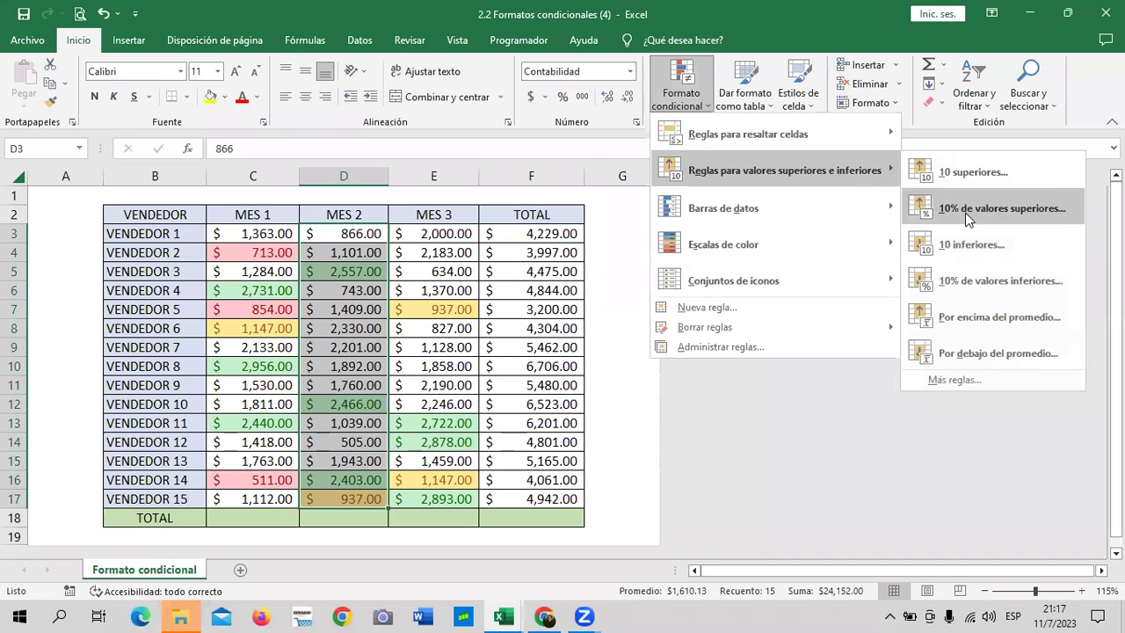
{"action": "left_click", "coordinate": [970, 244]}
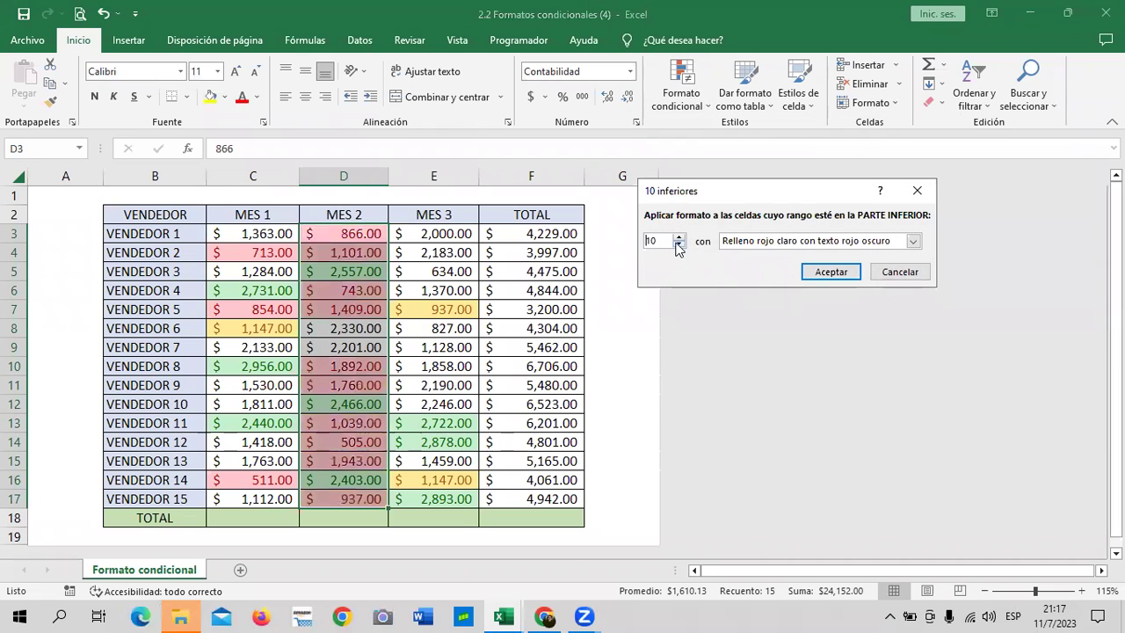
{"action": "left_click", "coordinate": [678, 246]}
{"action": "left_click", "coordinate": [679, 246]}
{"action": "left_click", "coordinate": [678, 246]}
{"action": "left_click", "coordinate": [678, 246]}
{"action": "left_click", "coordinate": [679, 246]}
{"action": "left_click", "coordinate": [678, 246]}
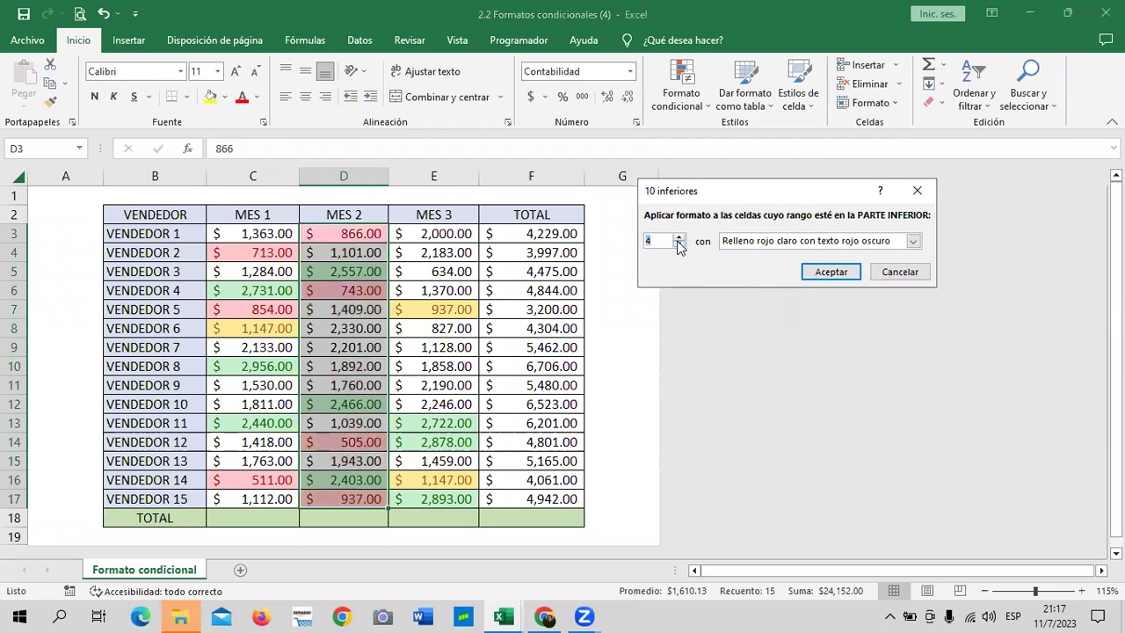
{"action": "left_click", "coordinate": [830, 270]}
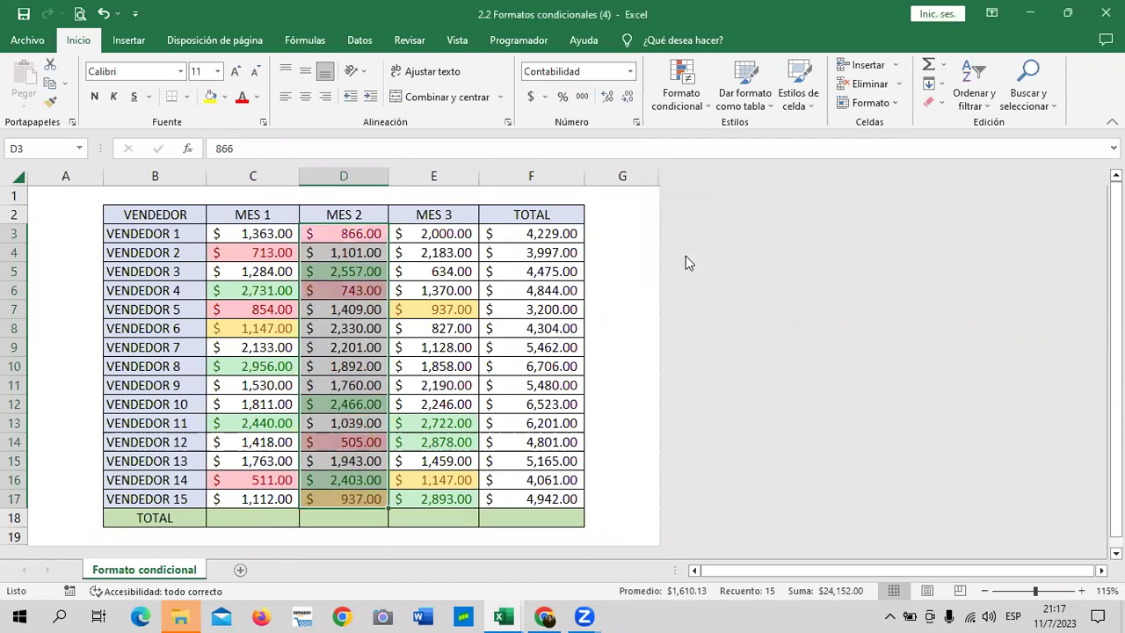
{"action": "left_click", "coordinate": [610, 232]}
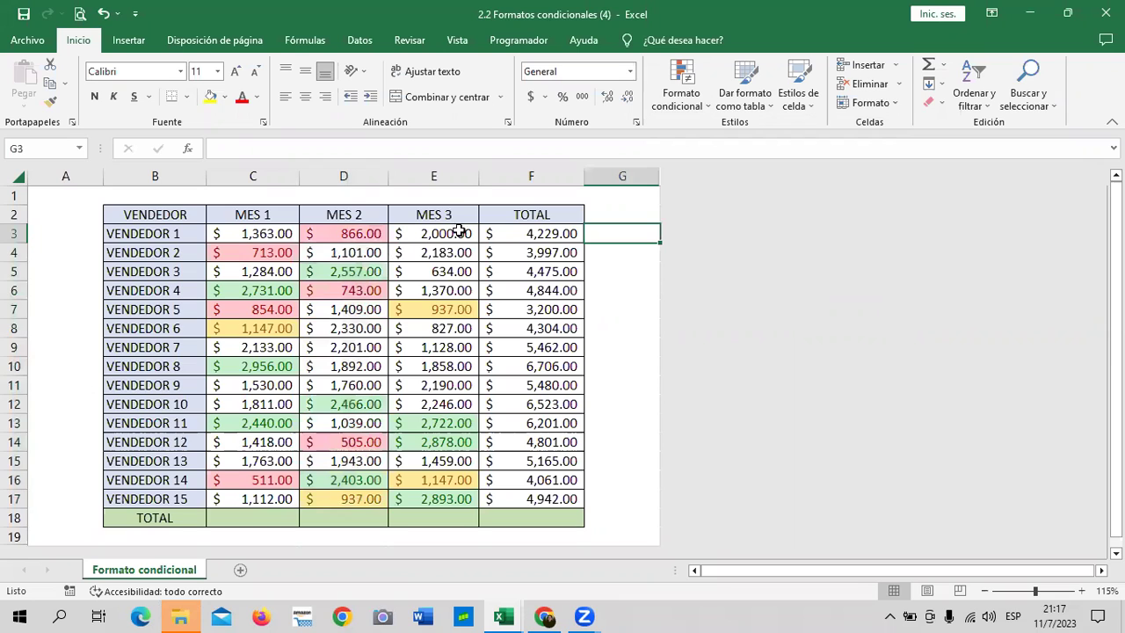
Step: Apply a bottom-3 rule to the MES 3 values with light red fill and dark red text
{"action": "left_click_drag", "start_coordinate": [452, 232], "coordinate": [456, 501]}
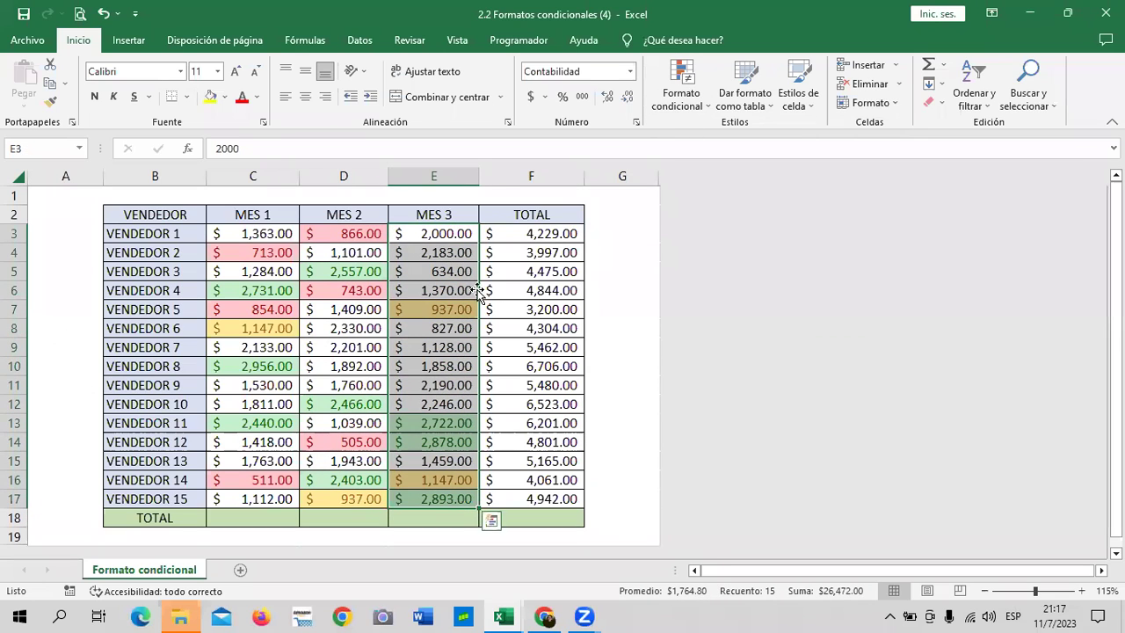
{"action": "left_click", "coordinate": [703, 107]}
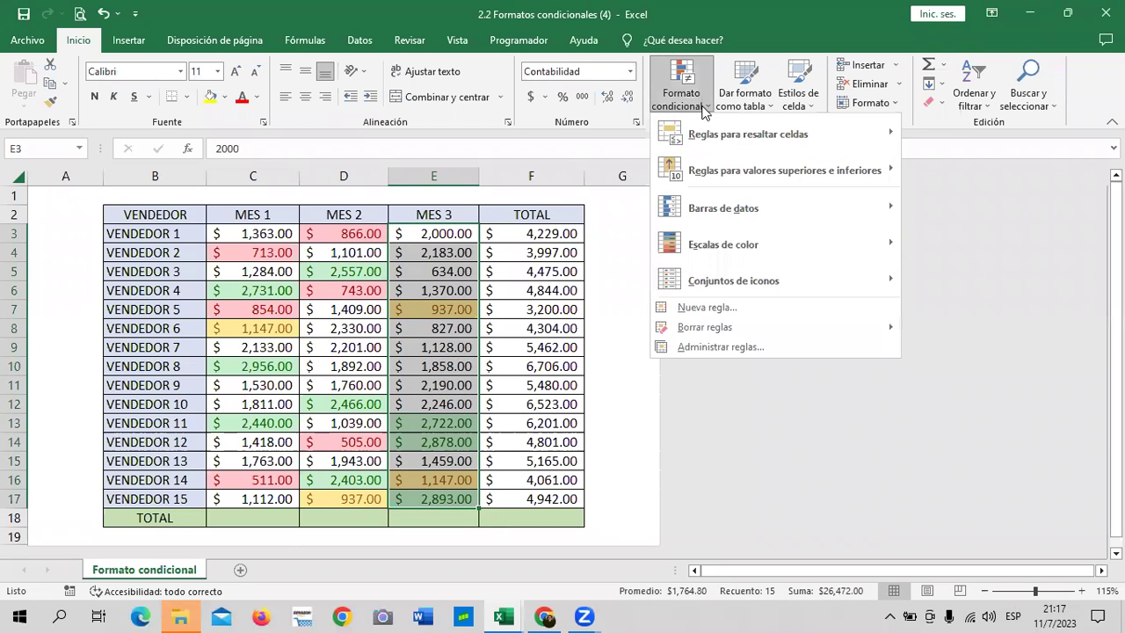
{"action": "mouse_move", "coordinate": [778, 170]}
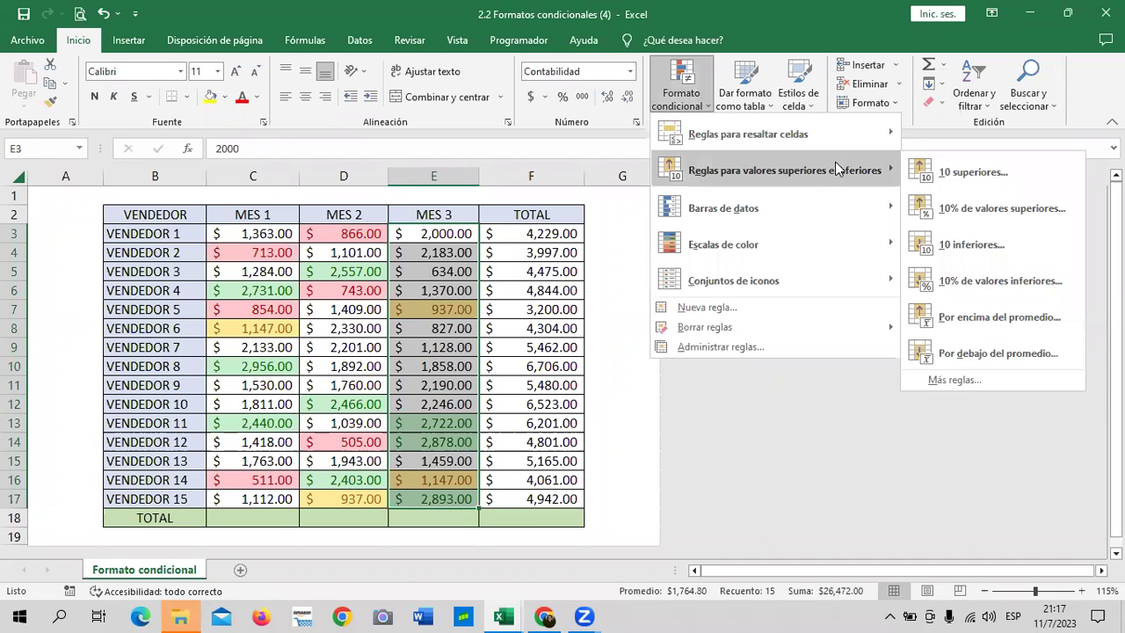
{"action": "left_click", "coordinate": [1034, 245]}
{"action": "left_click", "coordinate": [679, 245]}
{"action": "left_click", "coordinate": [678, 245]}
{"action": "left_click", "coordinate": [678, 244]}
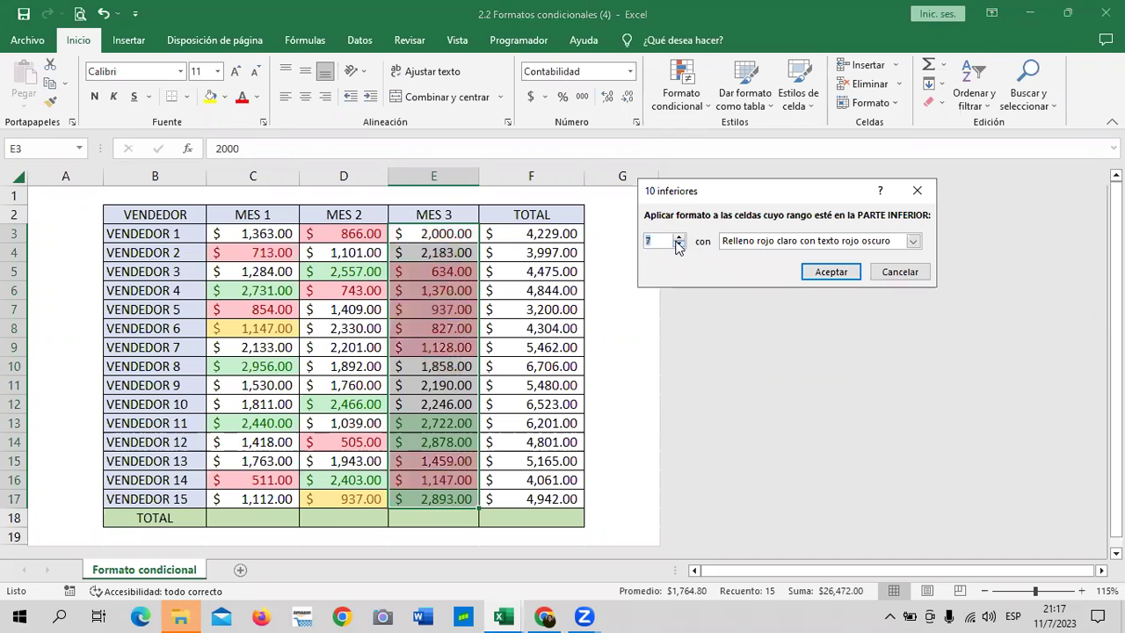
{"action": "left_click", "coordinate": [679, 244]}
{"action": "left_click", "coordinate": [679, 244]}
{"action": "left_click", "coordinate": [678, 245]}
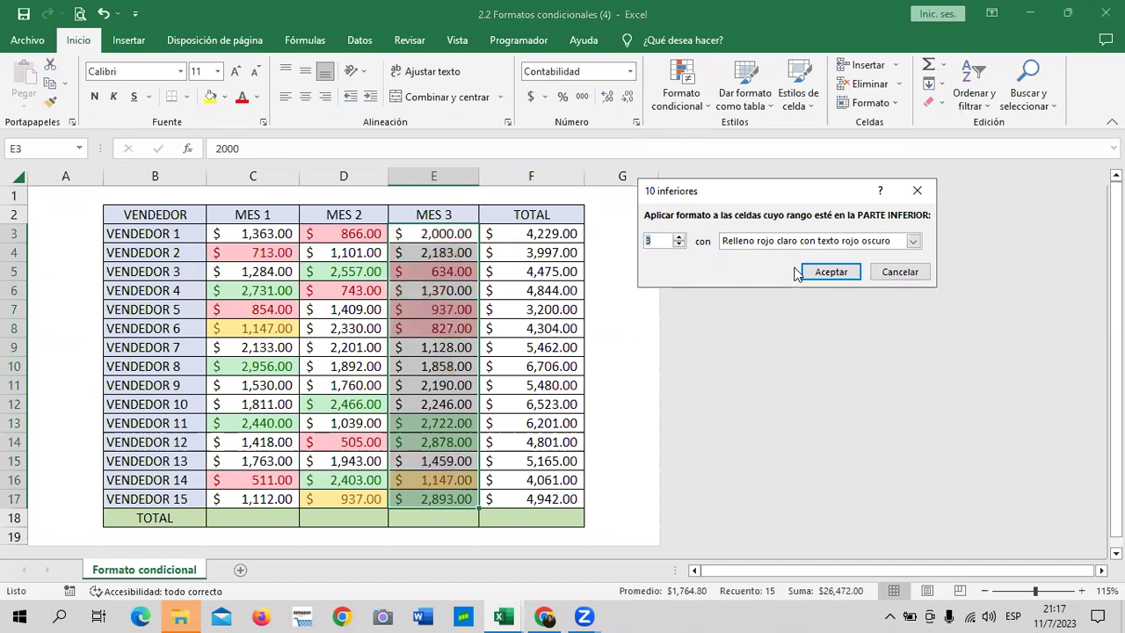
{"action": "left_click", "coordinate": [826, 271]}
{"action": "left_click", "coordinate": [641, 242]}
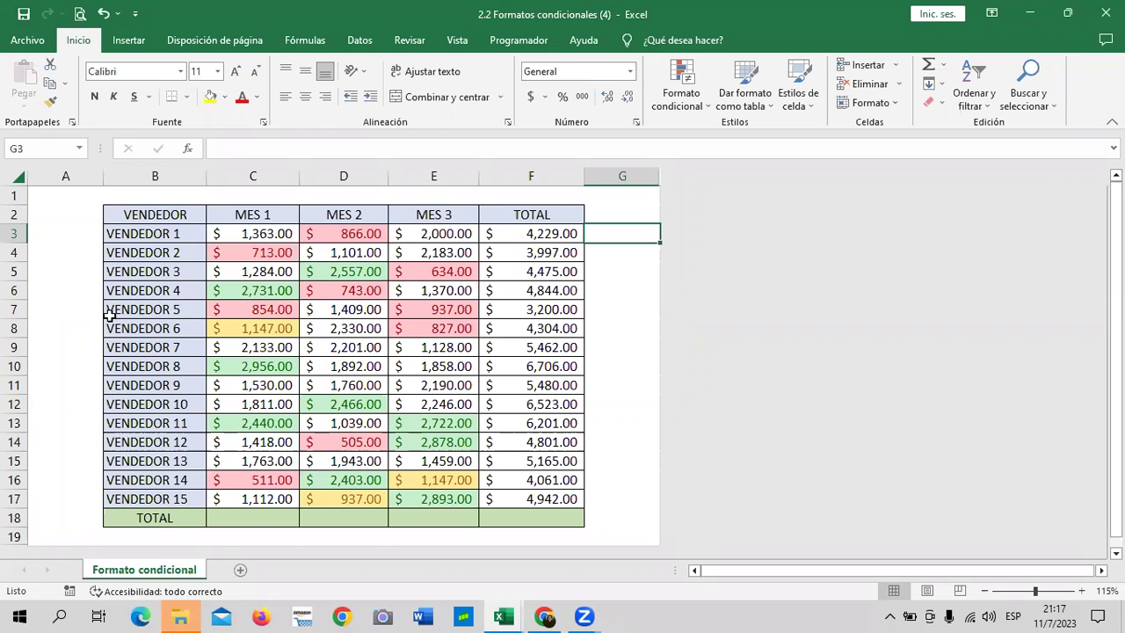
Step: Check values in C8, D17, E16, C6 and D3, then select the TOTAL cells F3:F16
{"action": "left_click", "coordinate": [255, 332]}
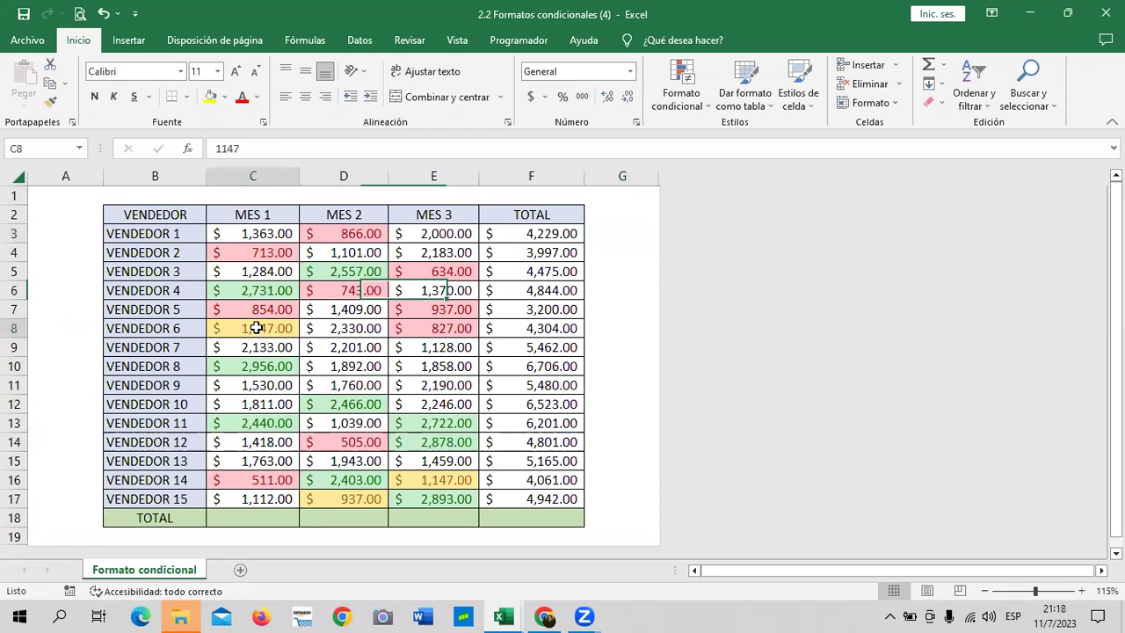
{"action": "left_click", "coordinate": [347, 498]}
{"action": "left_click", "coordinate": [437, 482]}
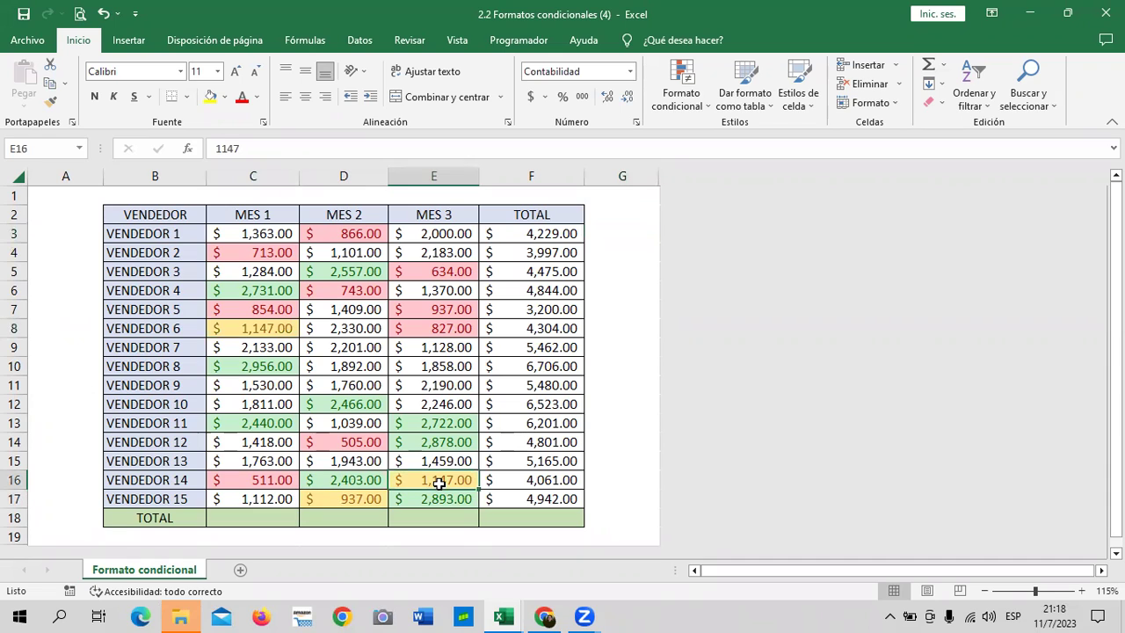
{"action": "left_click", "coordinate": [242, 290]}
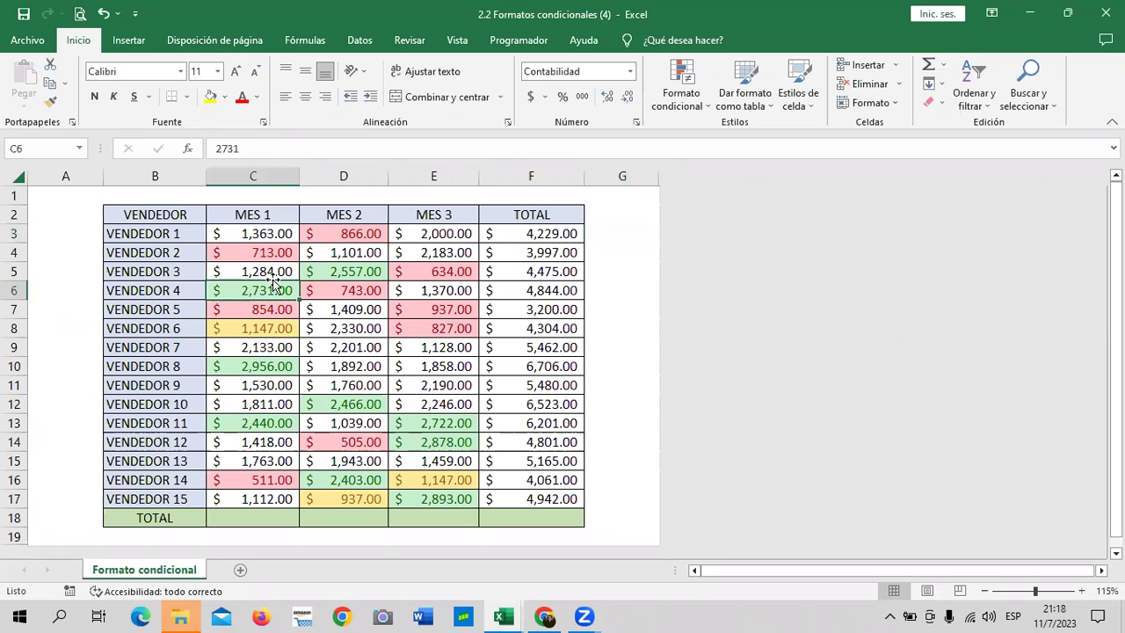
{"action": "left_click", "coordinate": [341, 232]}
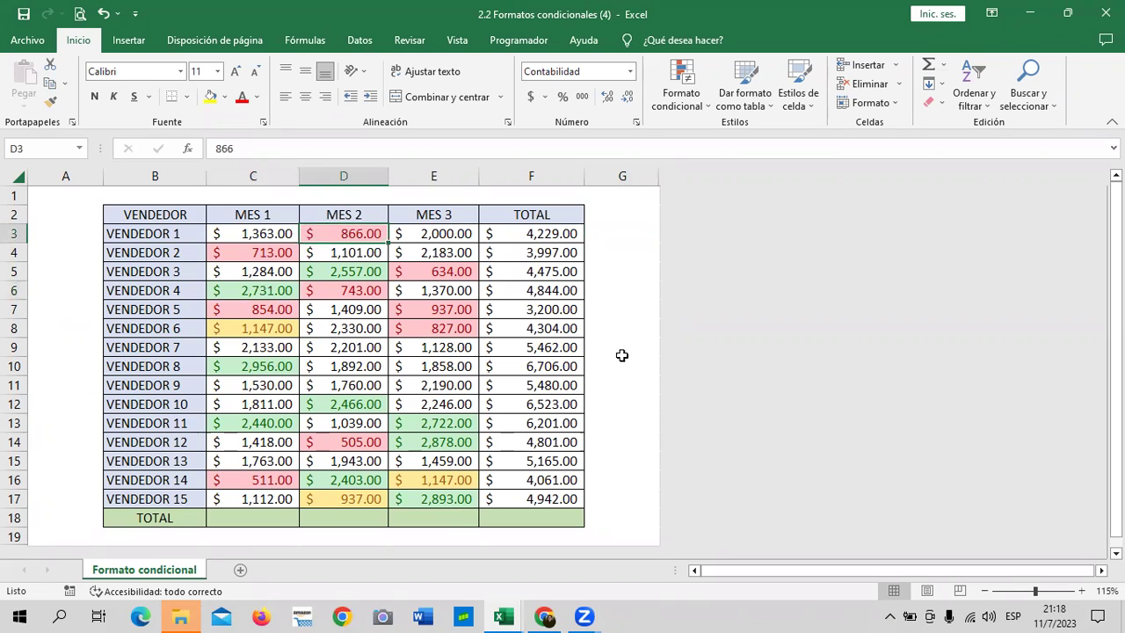
{"action": "left_click", "coordinate": [646, 292]}
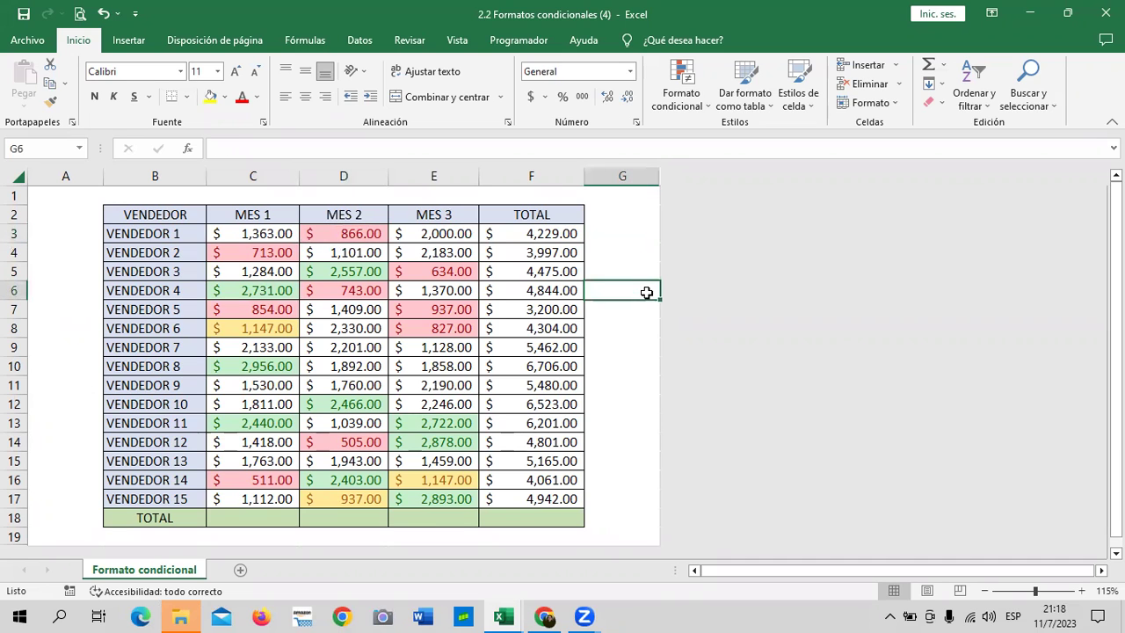
{"action": "left_click", "coordinate": [633, 220]}
{"action": "left_click_drag", "start_coordinate": [546, 236], "coordinate": [529, 486]}
Step: Add green gradient data bars to the TOTAL values F3:F16
{"action": "left_click", "coordinate": [694, 99]}
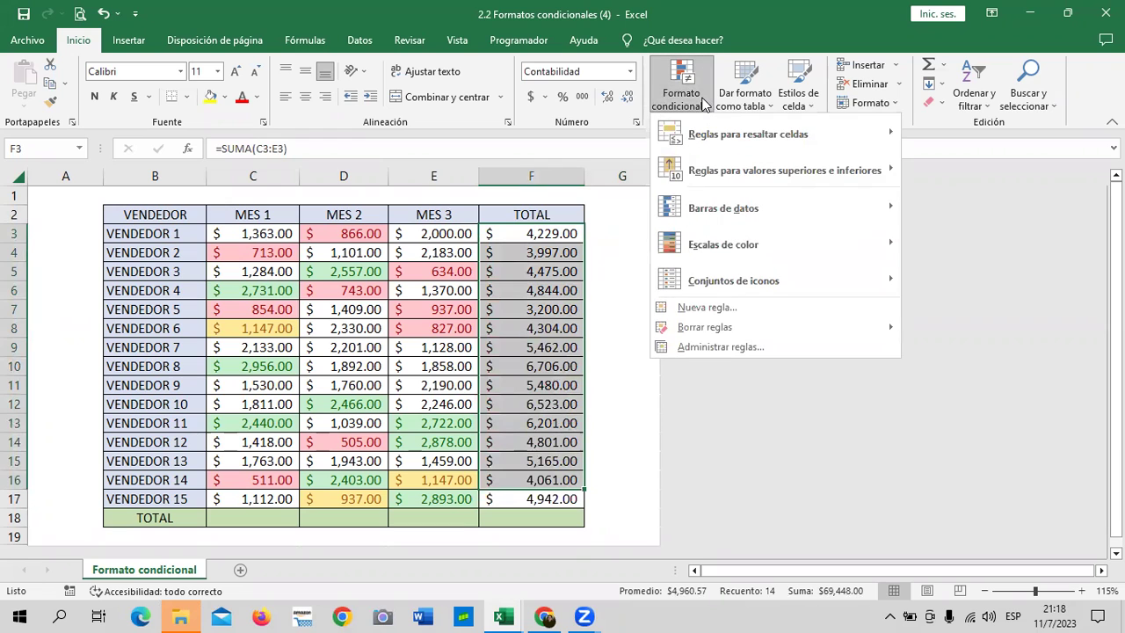
{"action": "mouse_move", "coordinate": [723, 208]}
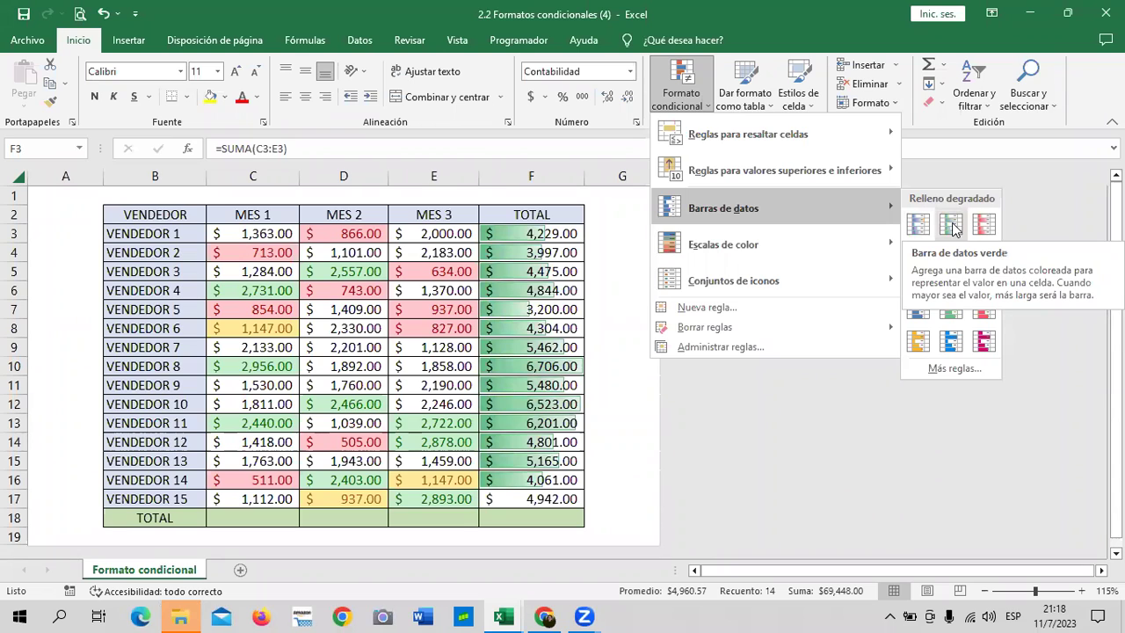
{"action": "left_click", "coordinate": [953, 228]}
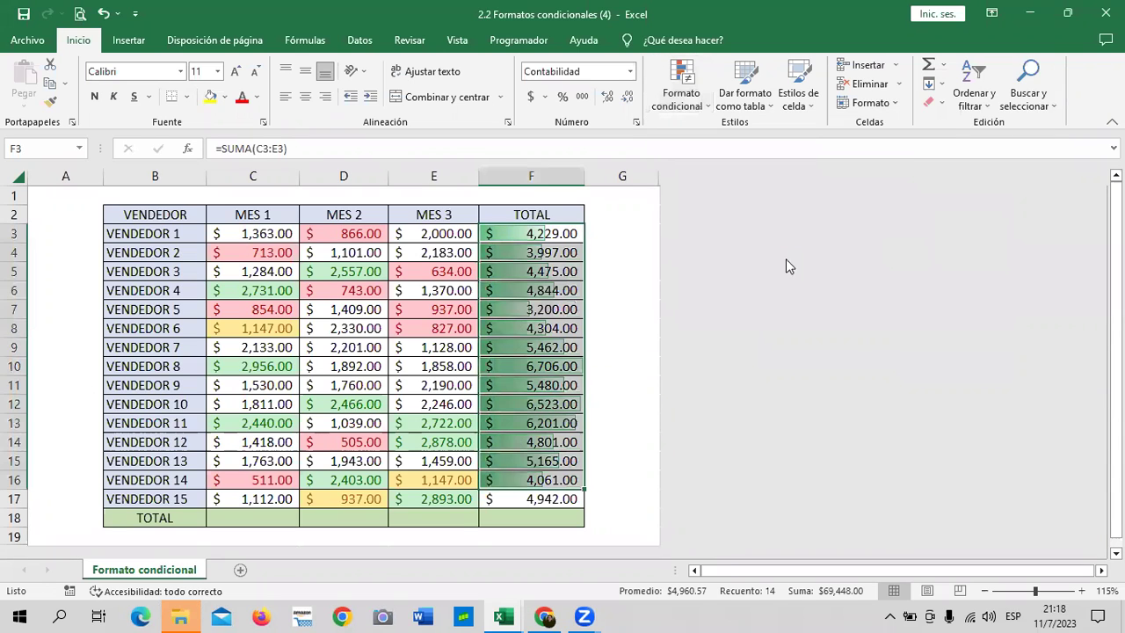
{"action": "left_click", "coordinate": [632, 310]}
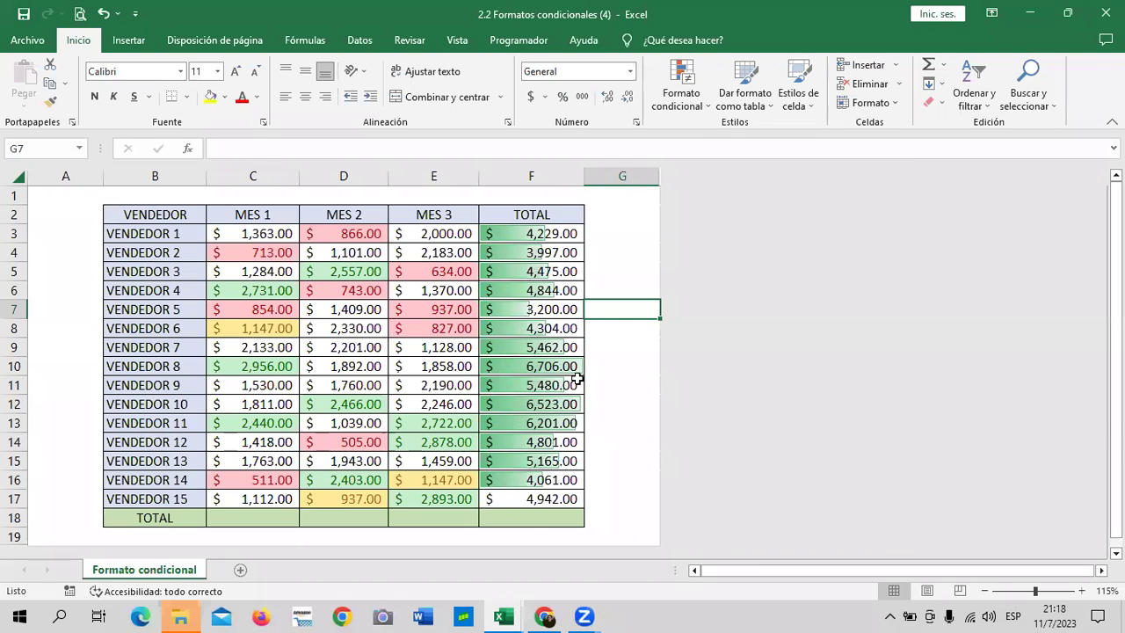
Step: Inspect the data bars on totals in F10, F12, F13, F17 and F16
{"action": "left_click", "coordinate": [552, 368]}
{"action": "left_click_drag", "start_coordinate": [552, 376], "coordinate": [569, 368]}
{"action": "left_click", "coordinate": [563, 406]}
{"action": "left_click", "coordinate": [569, 425]}
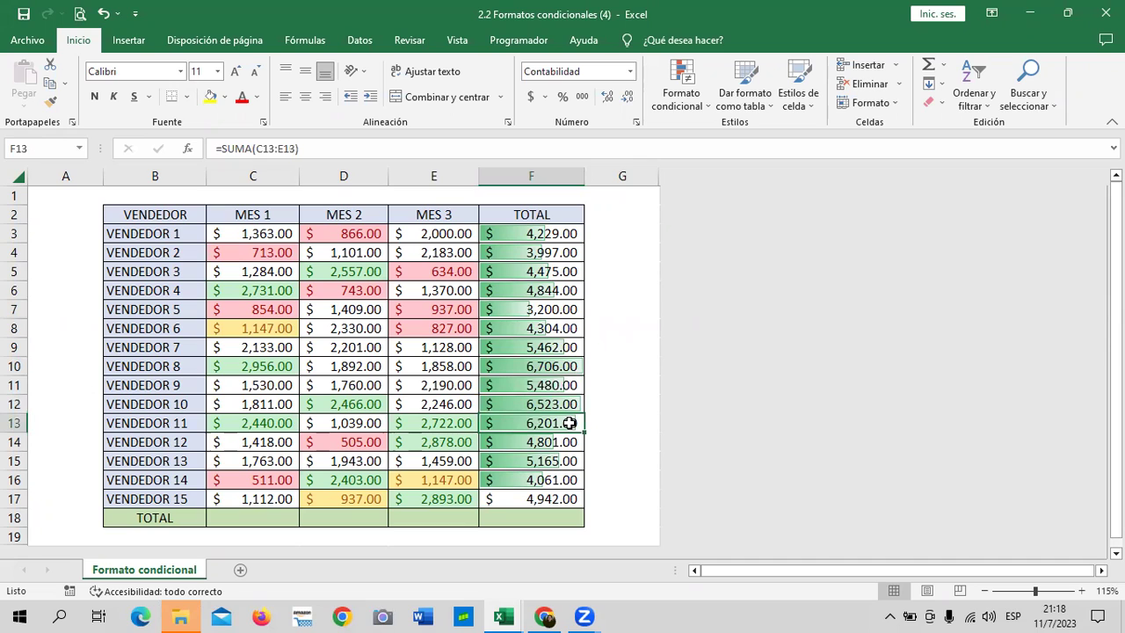
{"action": "left_click", "coordinate": [626, 364]}
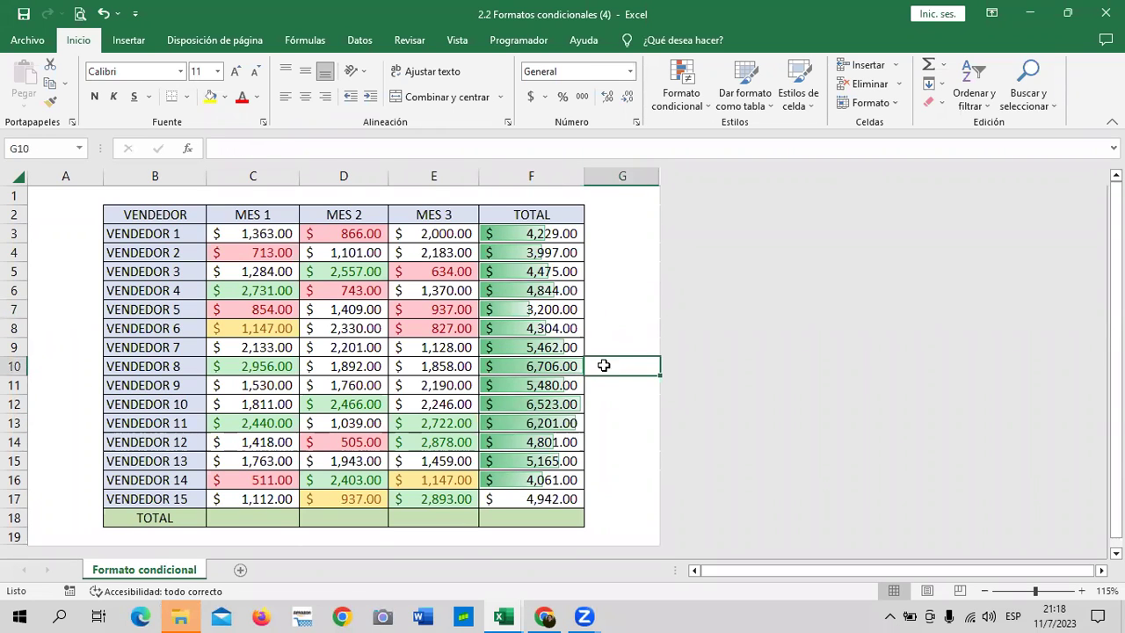
{"action": "left_click", "coordinate": [512, 499]}
{"action": "left_click", "coordinate": [628, 459]}
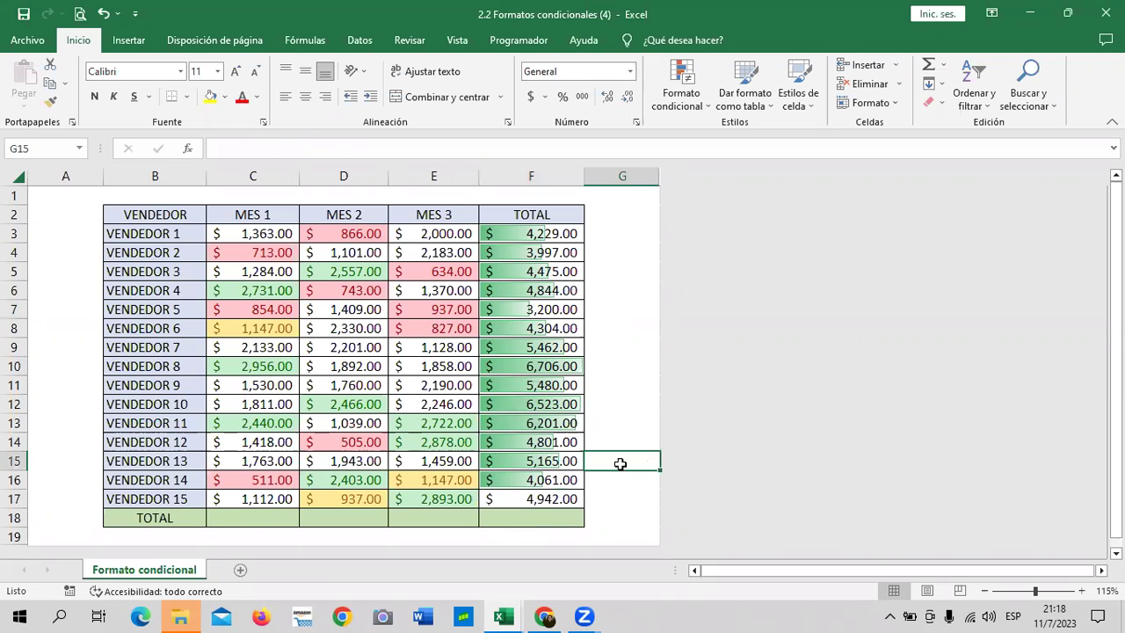
{"action": "left_click", "coordinate": [490, 478]}
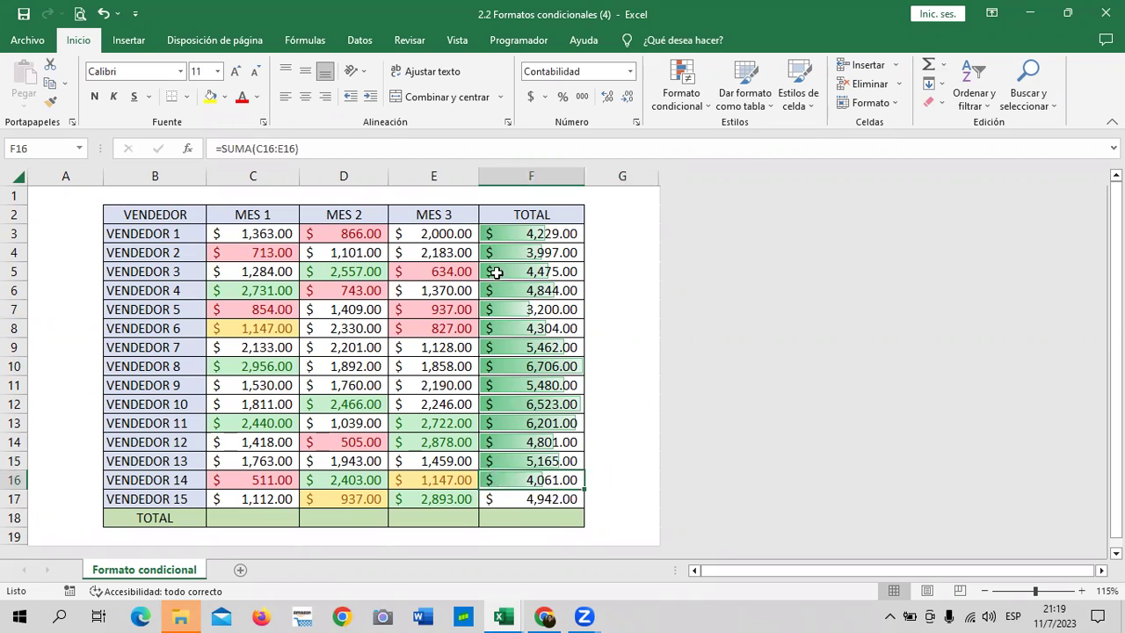
Step: Test the bars by entering 500 in F3, then undo it and reselect the totals
{"action": "left_click", "coordinate": [508, 233]}
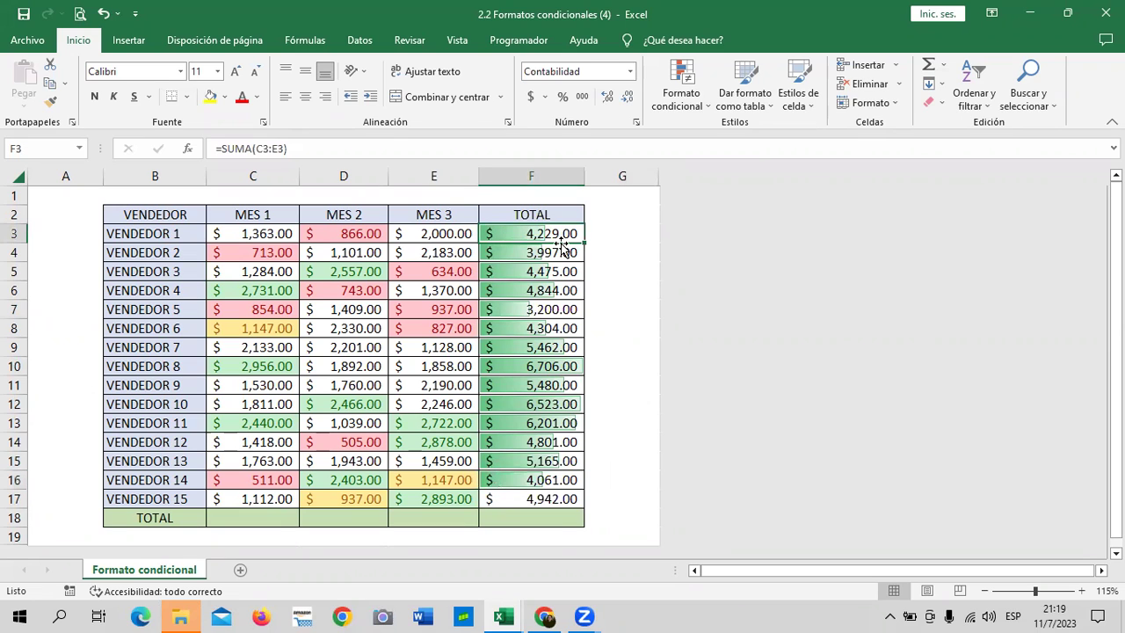
{"action": "type", "text": "500"}
{"action": "key", "text": "Return"}
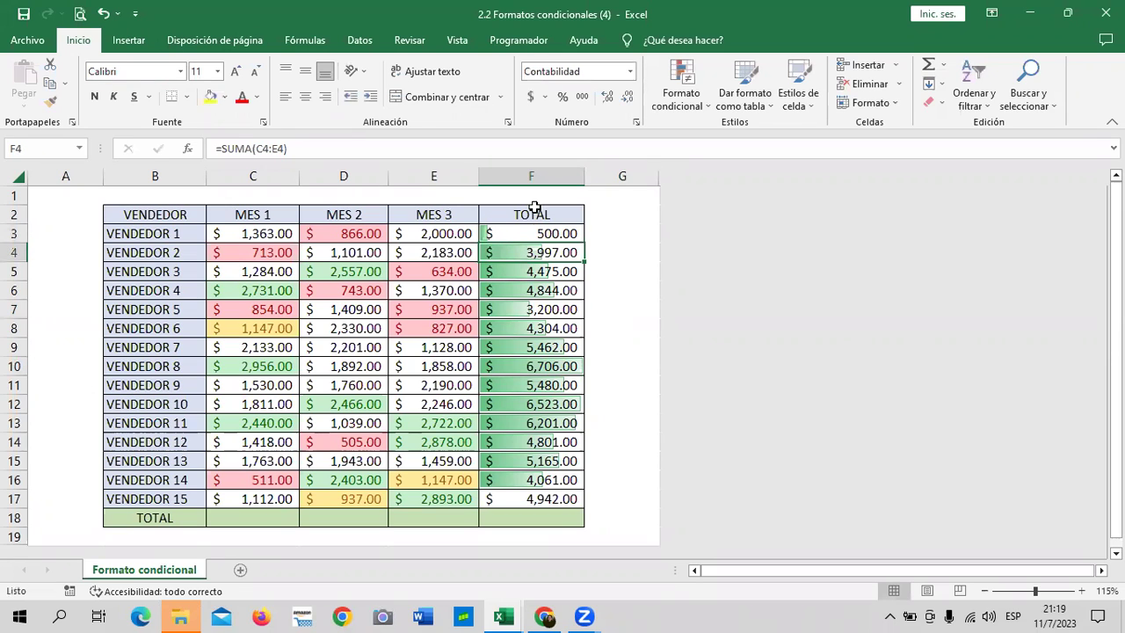
{"action": "left_click", "coordinate": [103, 13]}
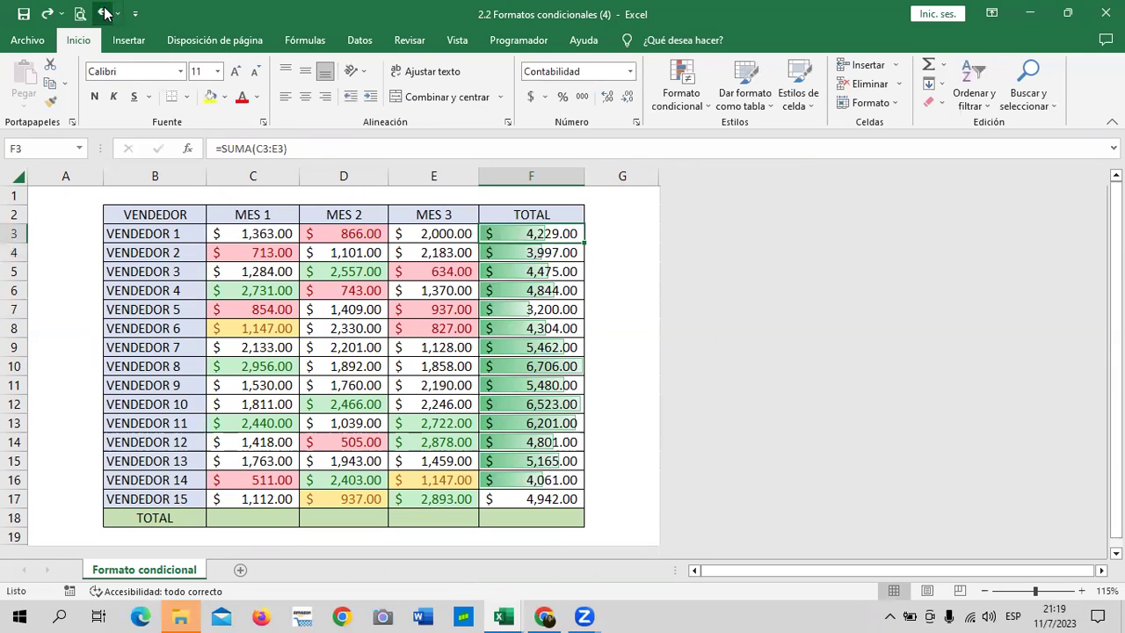
{"action": "left_click", "coordinate": [612, 286]}
{"action": "left_click_drag", "start_coordinate": [538, 235], "coordinate": [522, 499]}
Step: Clear the conditional formatting rules from the selected TOTAL cells F3:F17
{"action": "left_click", "coordinate": [700, 110]}
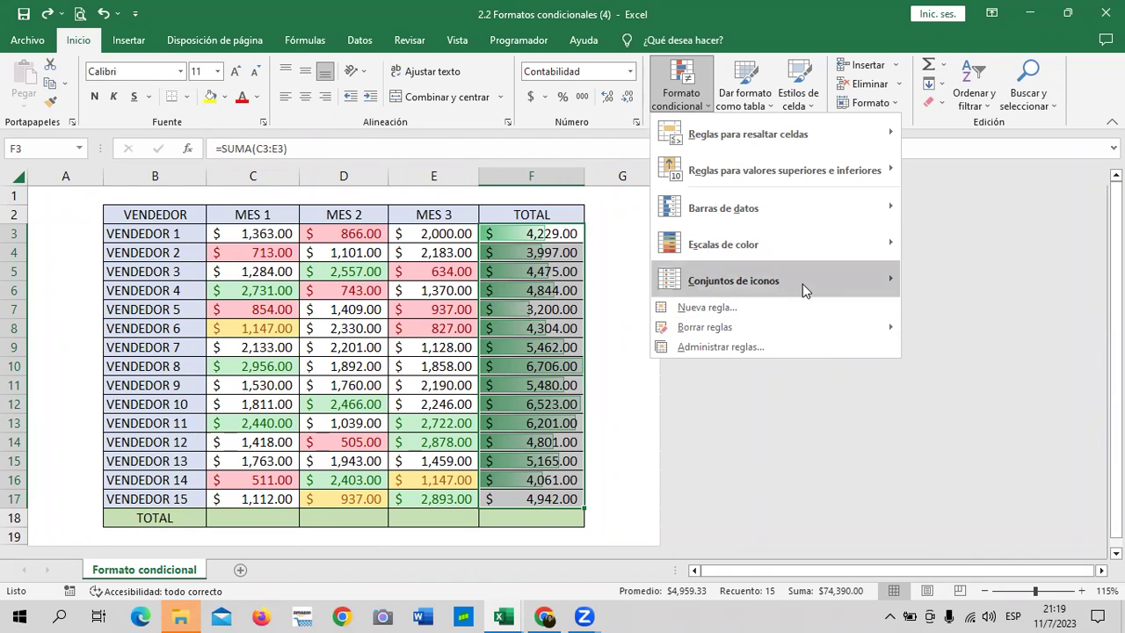
{"action": "mouse_move", "coordinate": [705, 327]}
{"action": "left_click", "coordinate": [949, 331]}
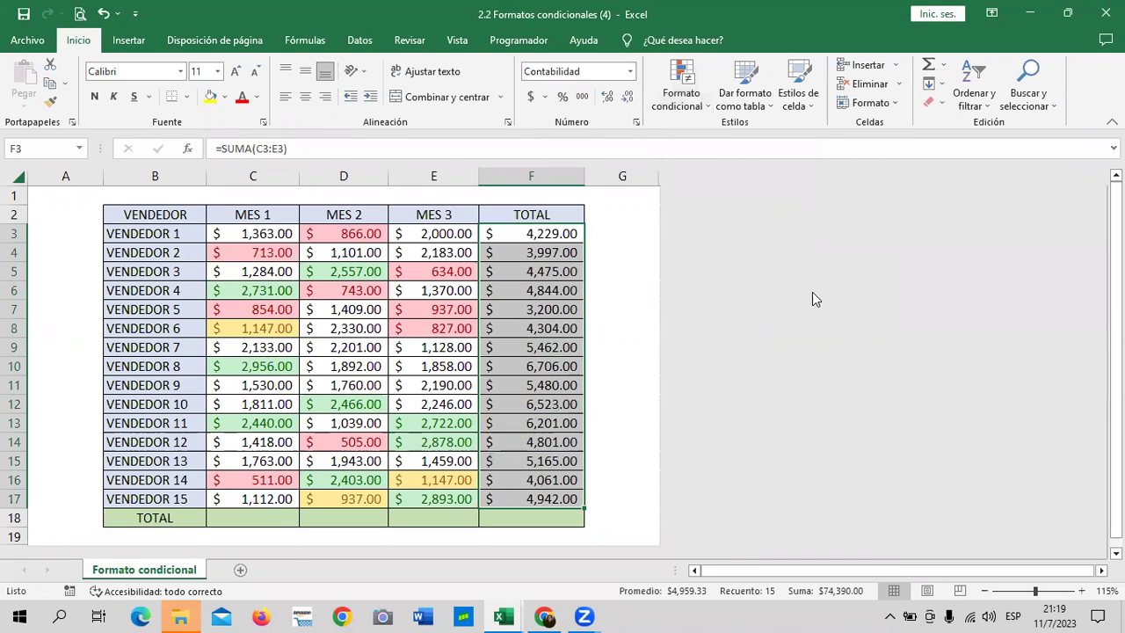
{"action": "left_click", "coordinate": [646, 275]}
{"action": "left_click", "coordinate": [620, 414]}
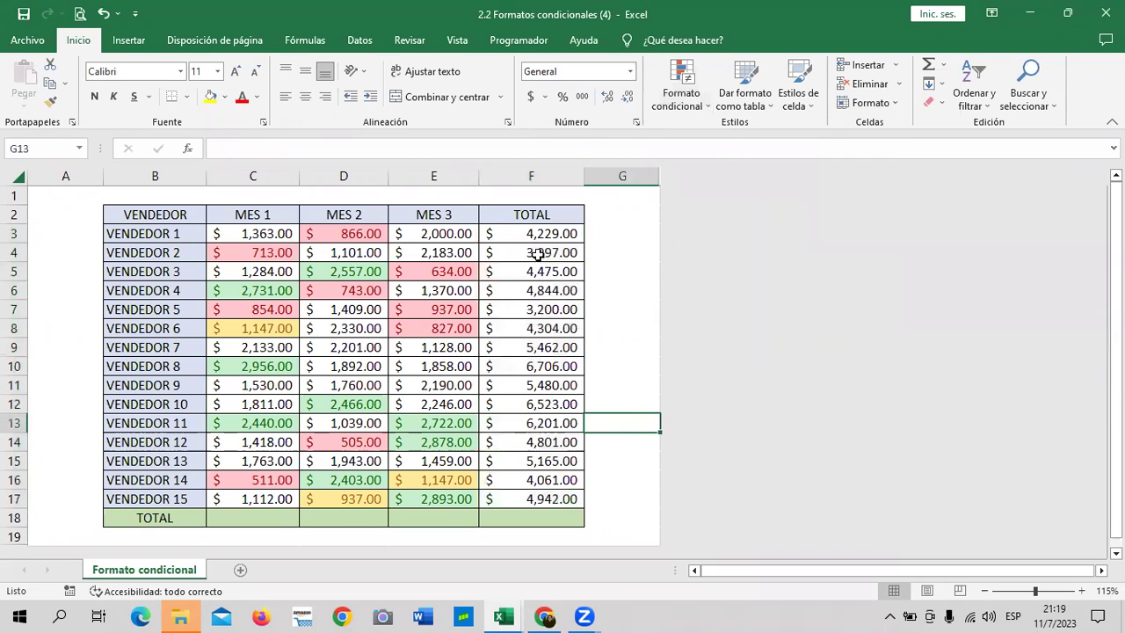
{"action": "left_click_drag", "start_coordinate": [540, 226], "coordinate": [518, 498]}
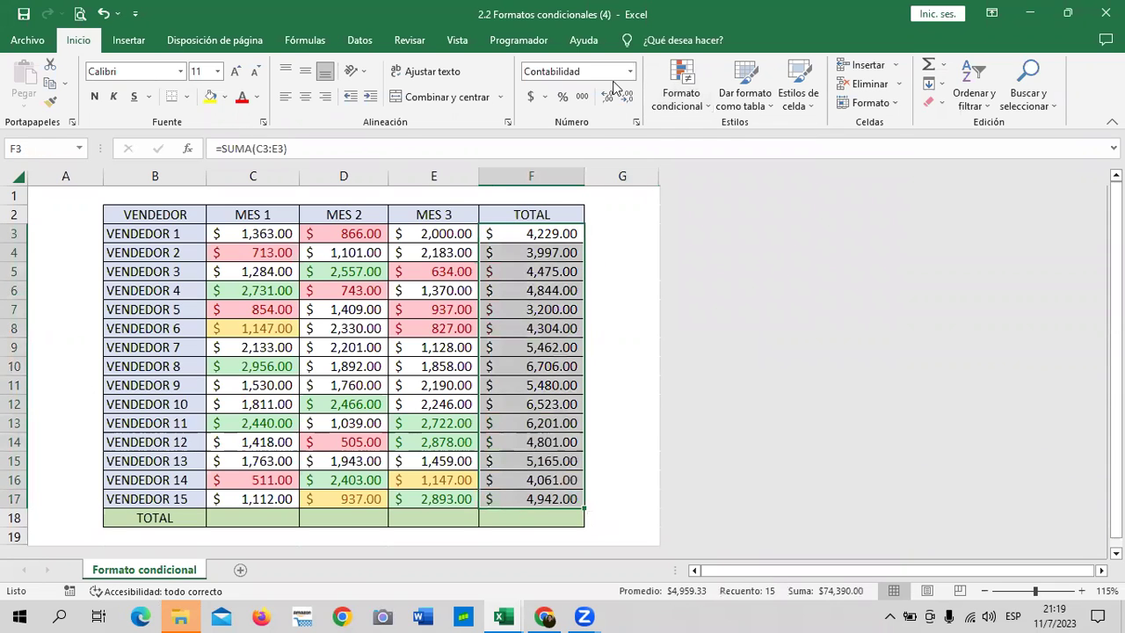
{"action": "left_click", "coordinate": [681, 92]}
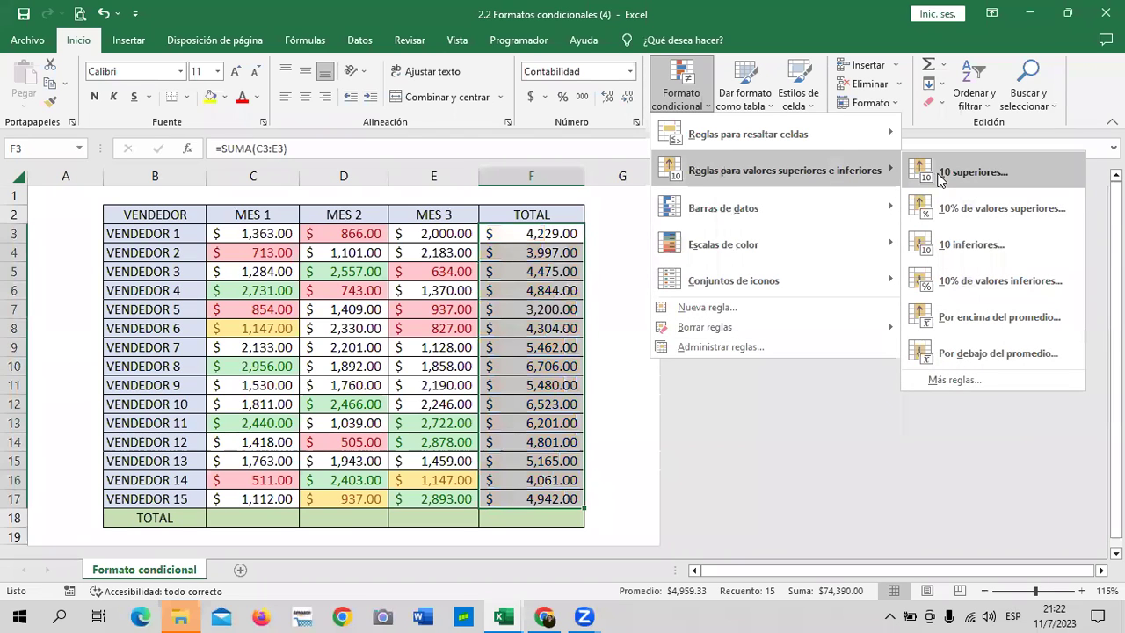
{"action": "mouse_move", "coordinate": [774, 134]}
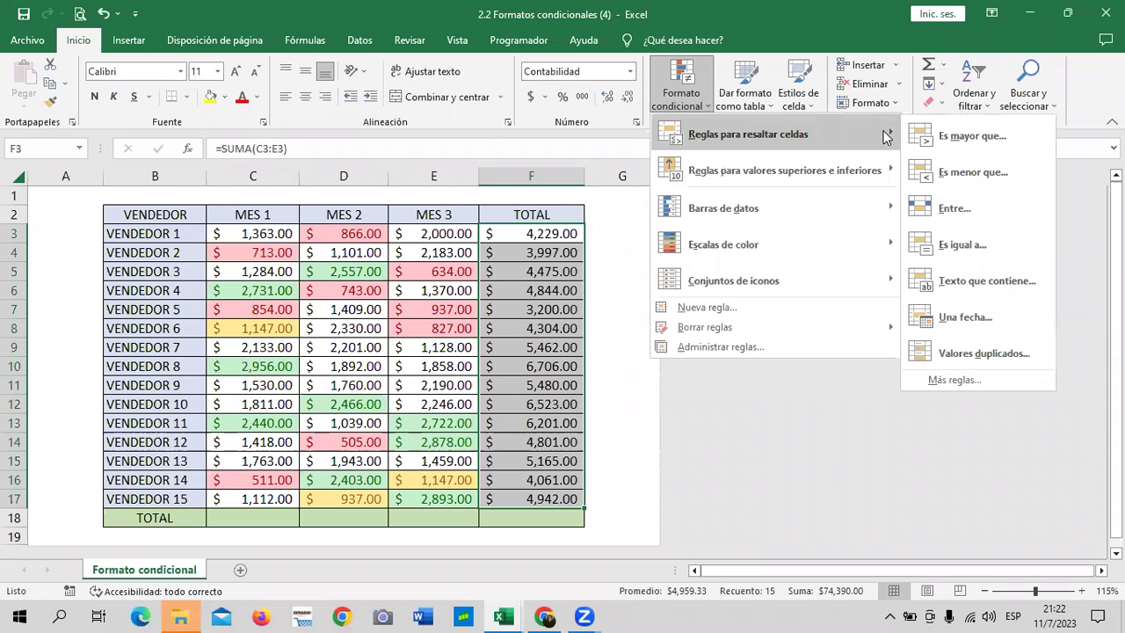
Step: Close the Formato condicional menu to return to the sales table
{"action": "left_click", "coordinate": [617, 347]}
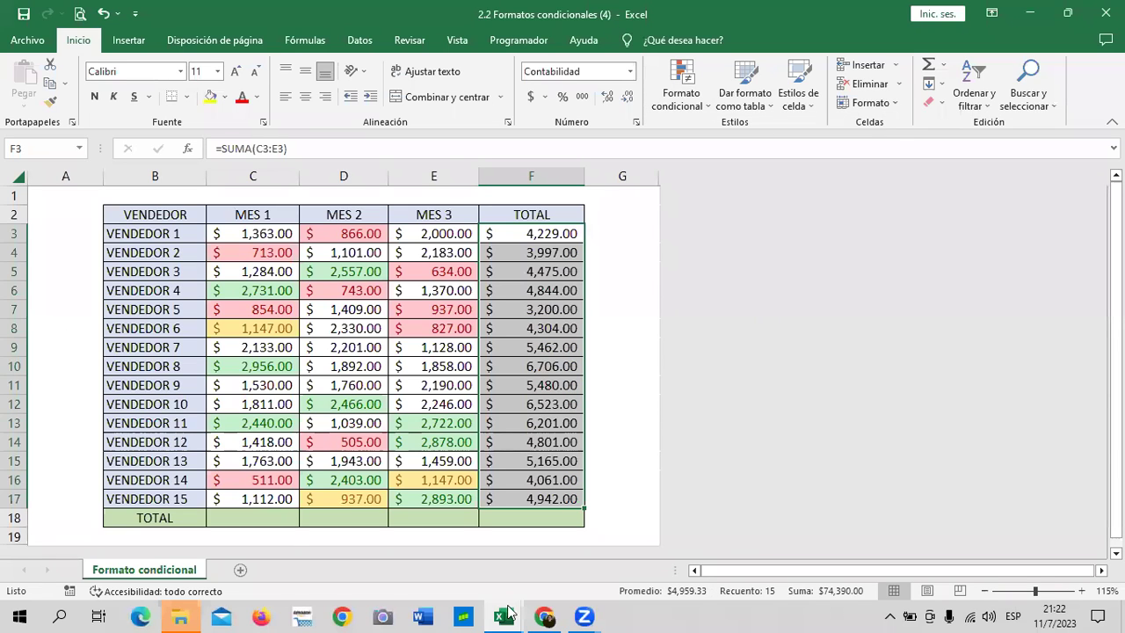
{"action": "mouse_move", "coordinate": [503, 616]}
{"action": "left_click", "coordinate": [584, 555]}
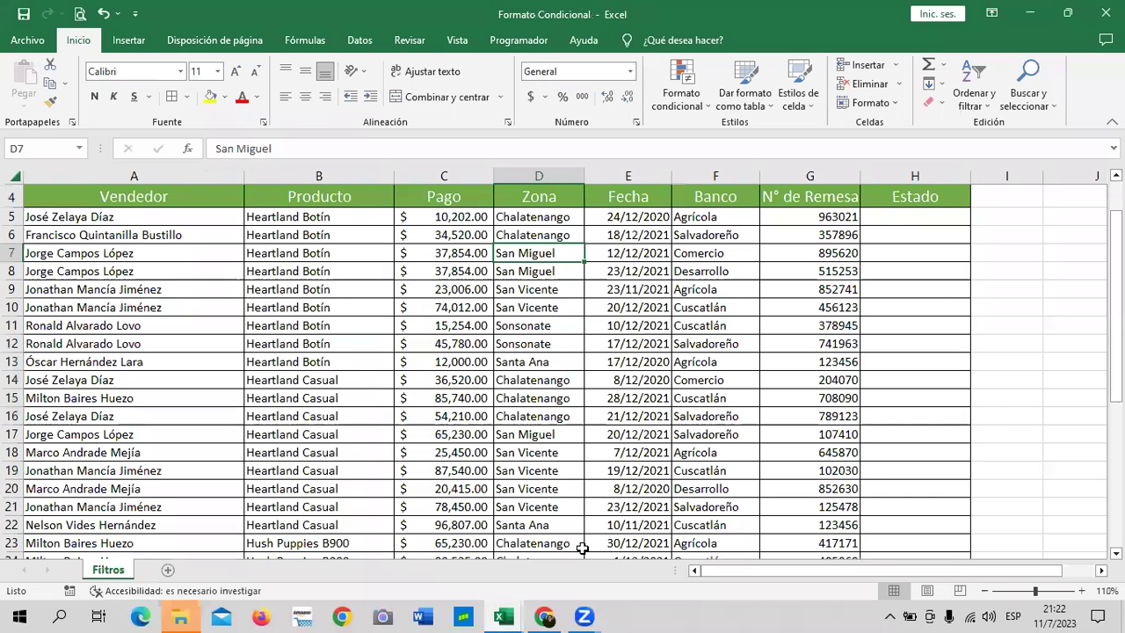
{"action": "scroll", "coordinate": [746, 350], "scroll_direction": "up", "scroll_amount": 1}
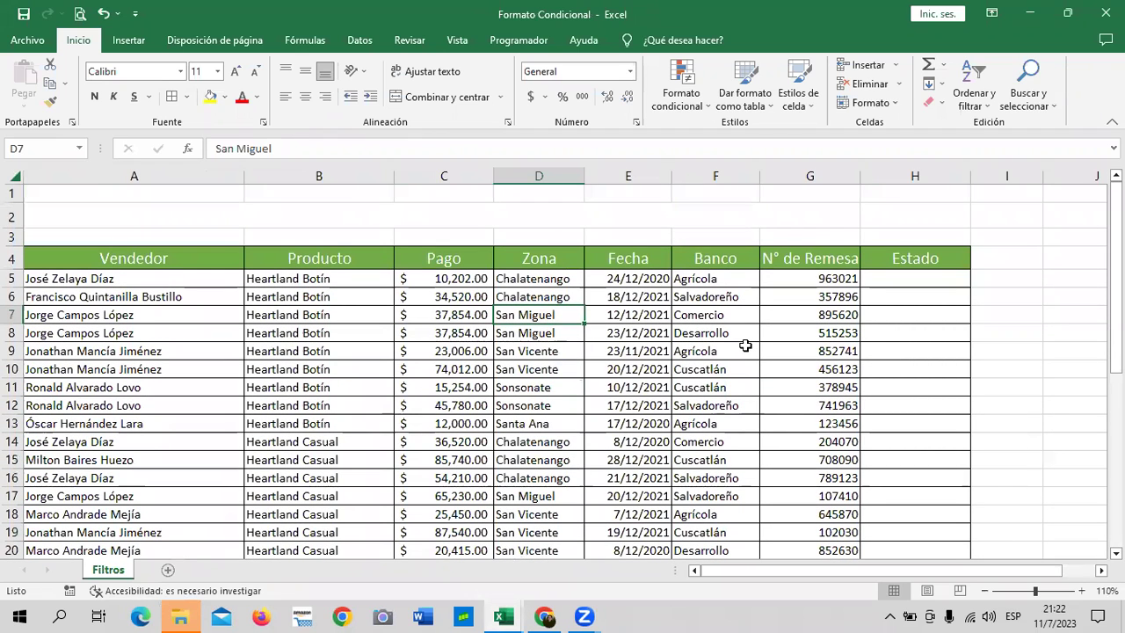
{"action": "scroll", "coordinate": [745, 343], "scroll_direction": "down", "scroll_amount": 5}
{"action": "scroll", "coordinate": [746, 336], "scroll_direction": "down", "scroll_amount": 4}
{"action": "scroll", "coordinate": [746, 330], "scroll_direction": "up", "scroll_amount": 2}
{"action": "scroll", "coordinate": [746, 327], "scroll_direction": "up", "scroll_amount": 5}
{"action": "scroll", "coordinate": [746, 327], "scroll_direction": "up", "scroll_amount": 2}
{"action": "scroll", "coordinate": [834, 383], "scroll_direction": "down", "scroll_amount": 2}
{"action": "scroll", "coordinate": [835, 382], "scroll_direction": "down", "scroll_amount": 1}
{"action": "scroll", "coordinate": [826, 380], "scroll_direction": "down", "scroll_amount": 3}
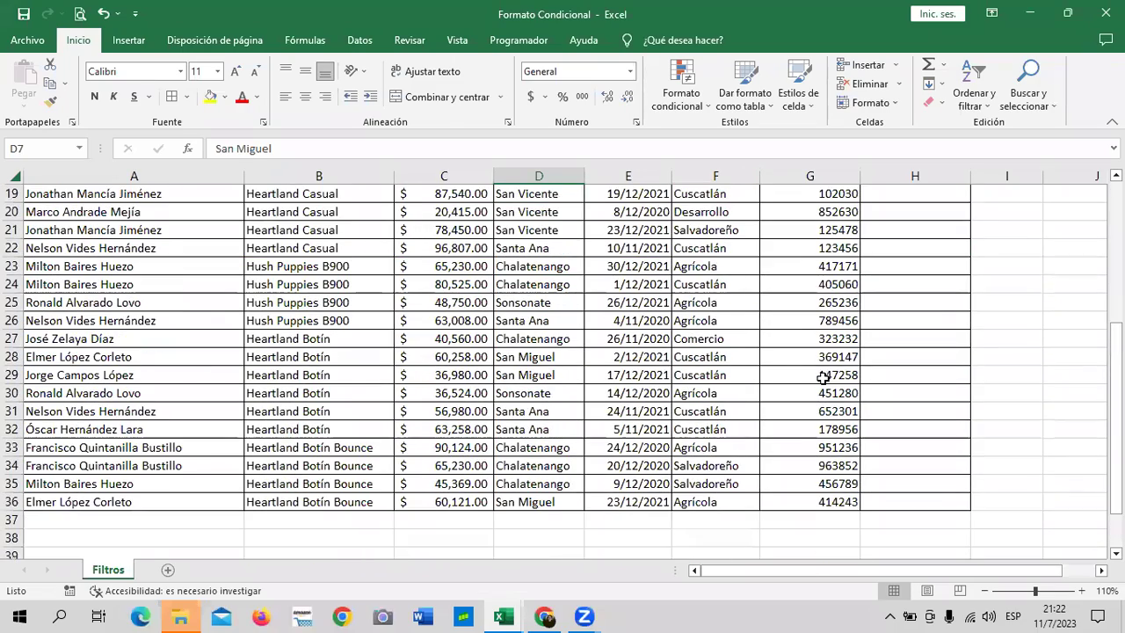
{"action": "scroll", "coordinate": [410, 529], "scroll_direction": "up", "scroll_amount": 6}
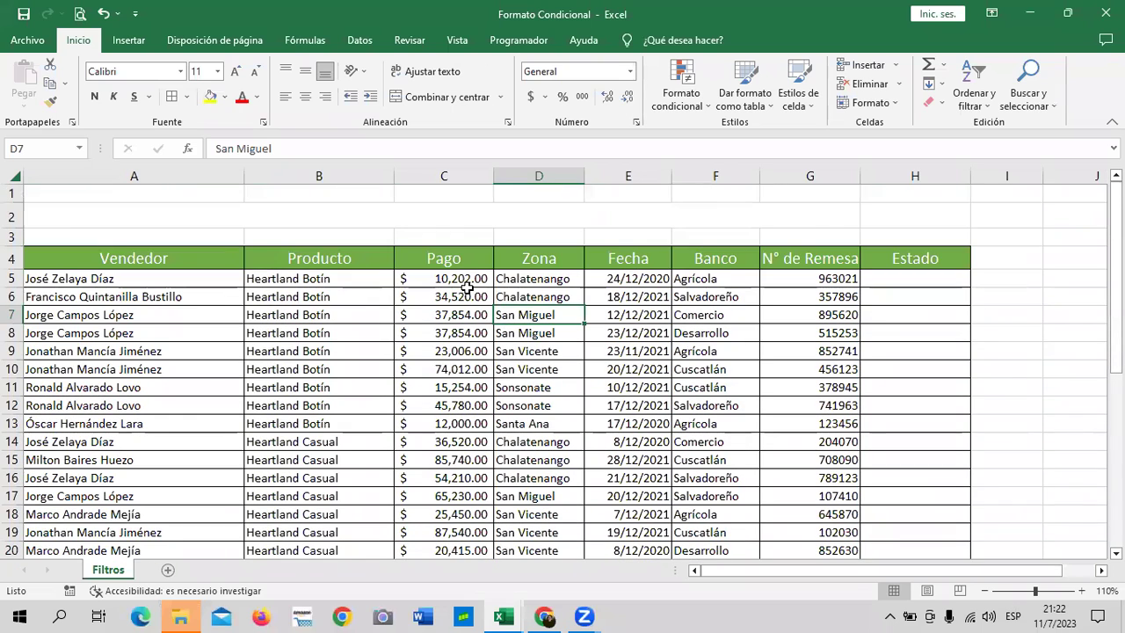
Step: Select the Pago amounts C5:C36 and bring up the Formato condicional options
{"action": "left_click_drag", "start_coordinate": [458, 268], "coordinate": [444, 545]}
{"action": "left_click", "coordinate": [694, 369]}
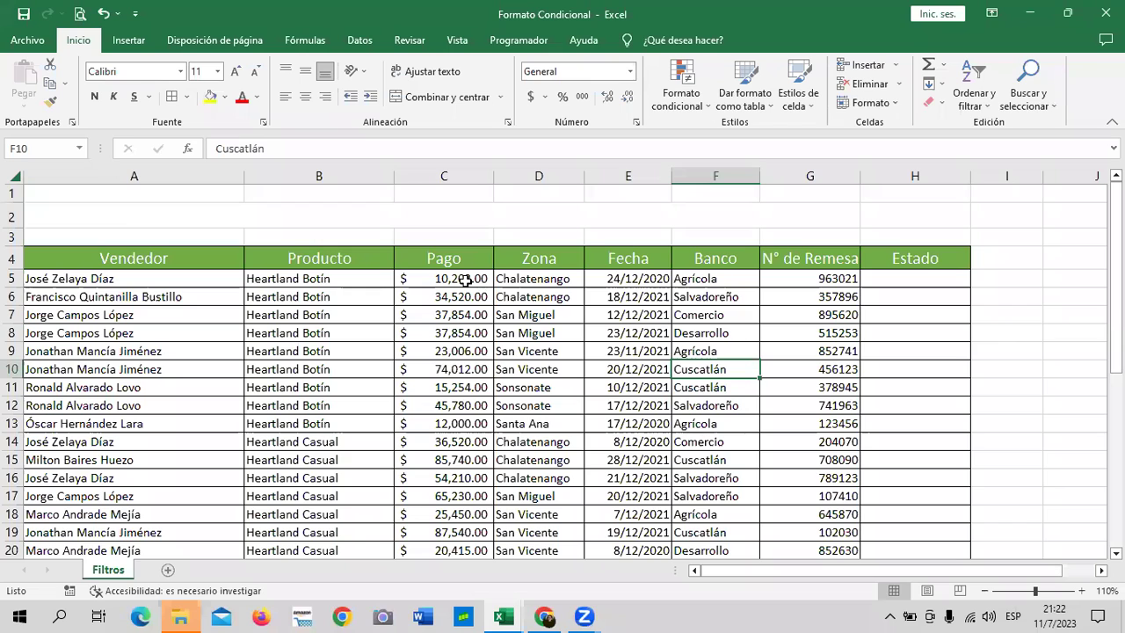
{"action": "left_click_drag", "start_coordinate": [464, 279], "coordinate": [465, 369]}
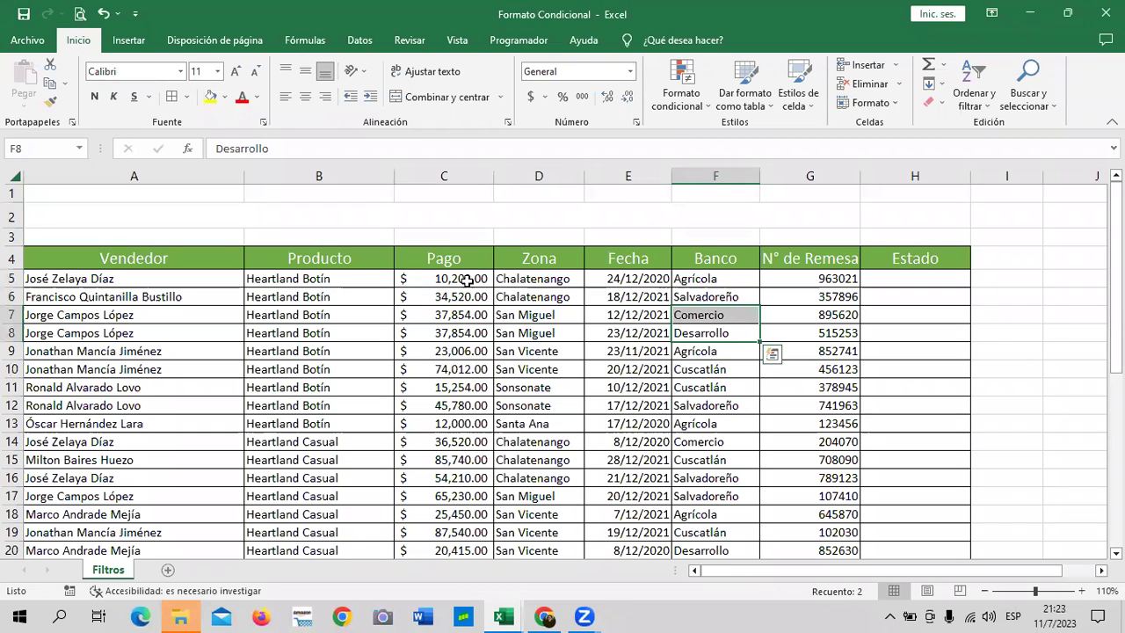
{"action": "left_click_drag", "start_coordinate": [465, 278], "coordinate": [527, 538]}
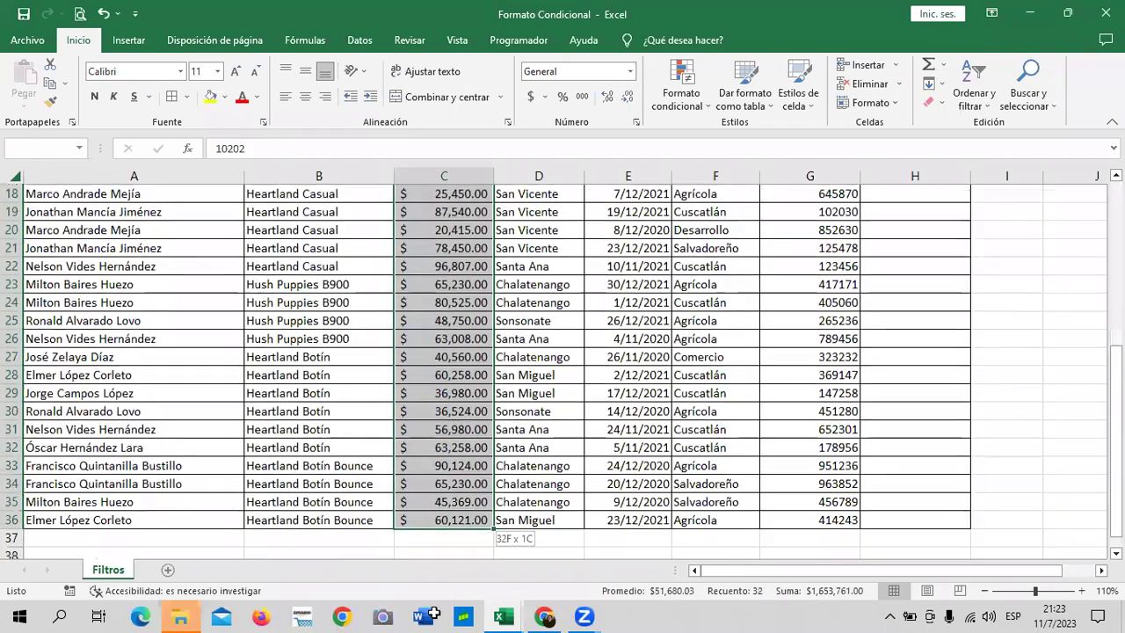
{"action": "mouse_move", "coordinate": [444, 613]}
{"action": "left_mouse_down"}
{"action": "mouse_move", "coordinate": [433, 485]}
{"action": "mouse_move", "coordinate": [434, 502]}
{"action": "left_mouse_up"}
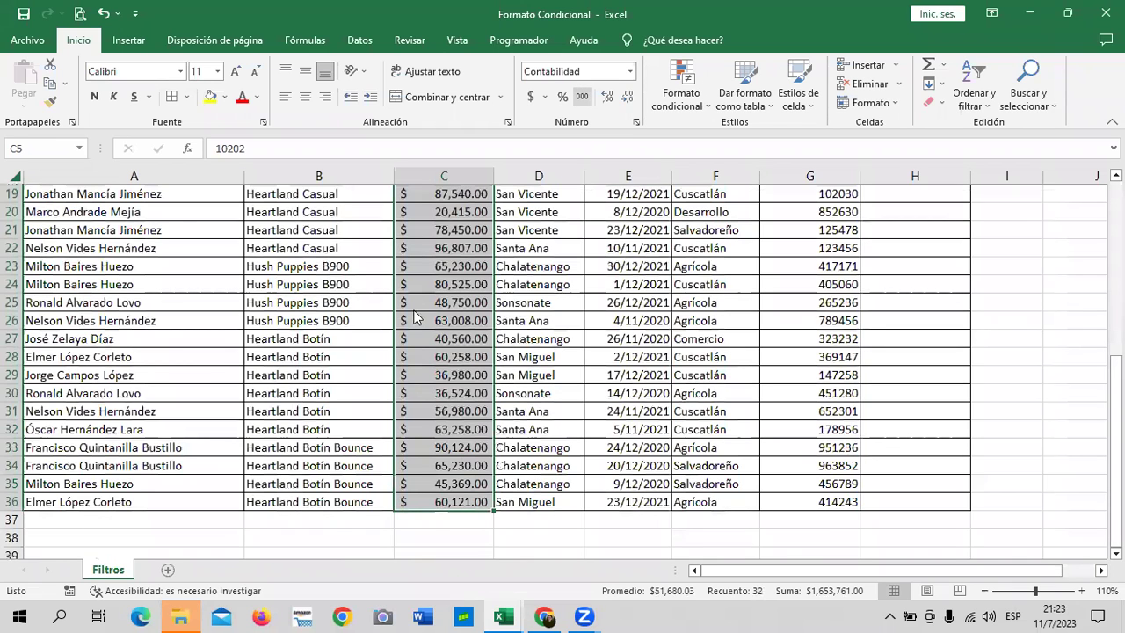
{"action": "scroll", "coordinate": [415, 319], "scroll_direction": "up", "scroll_amount": 6}
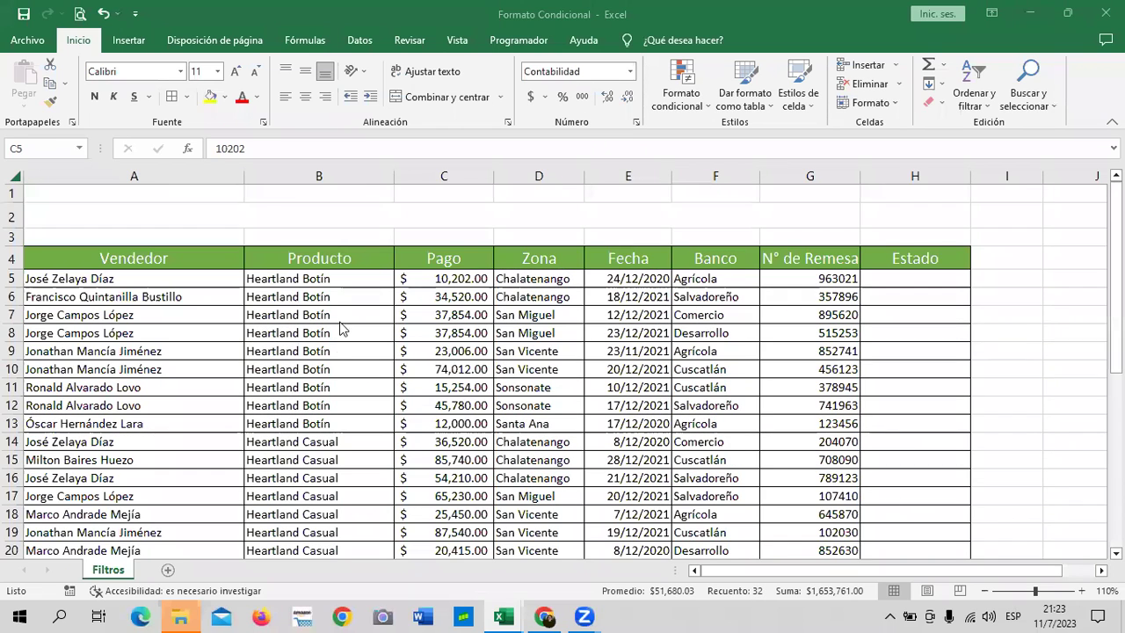
{"action": "left_click", "coordinate": [436, 277]}
{"action": "left_click", "coordinate": [496, 279]}
{"action": "left_click", "coordinate": [473, 279]}
{"action": "left_click_drag", "start_coordinate": [473, 279], "coordinate": [457, 594]}
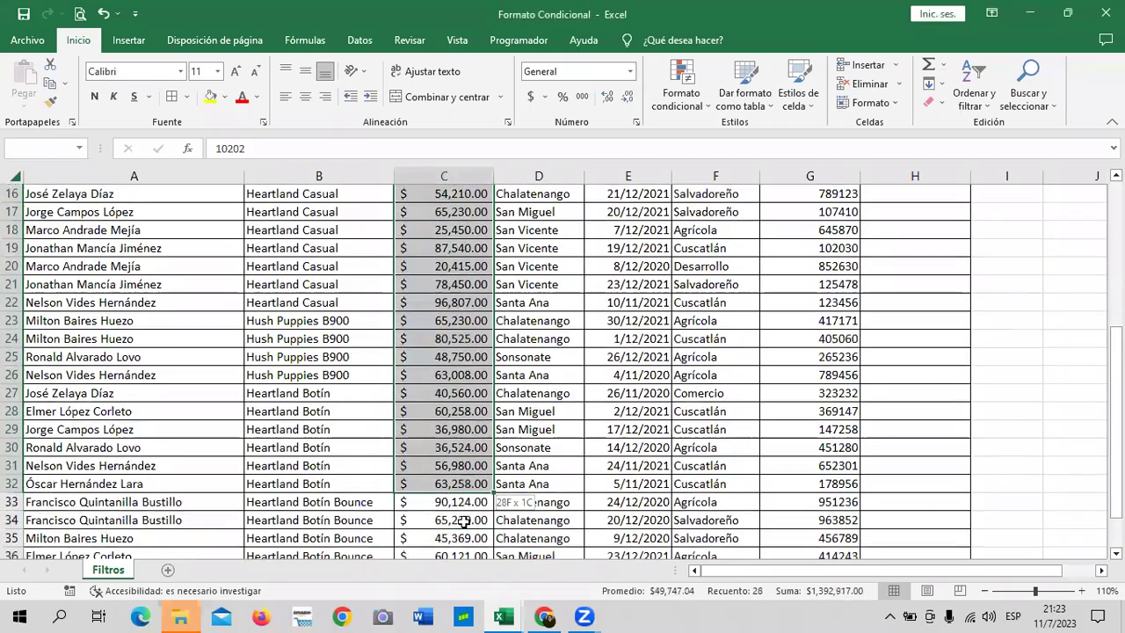
{"action": "left_click_drag", "start_coordinate": [457, 594], "coordinate": [457, 488]}
{"action": "left_click", "coordinate": [698, 100]}
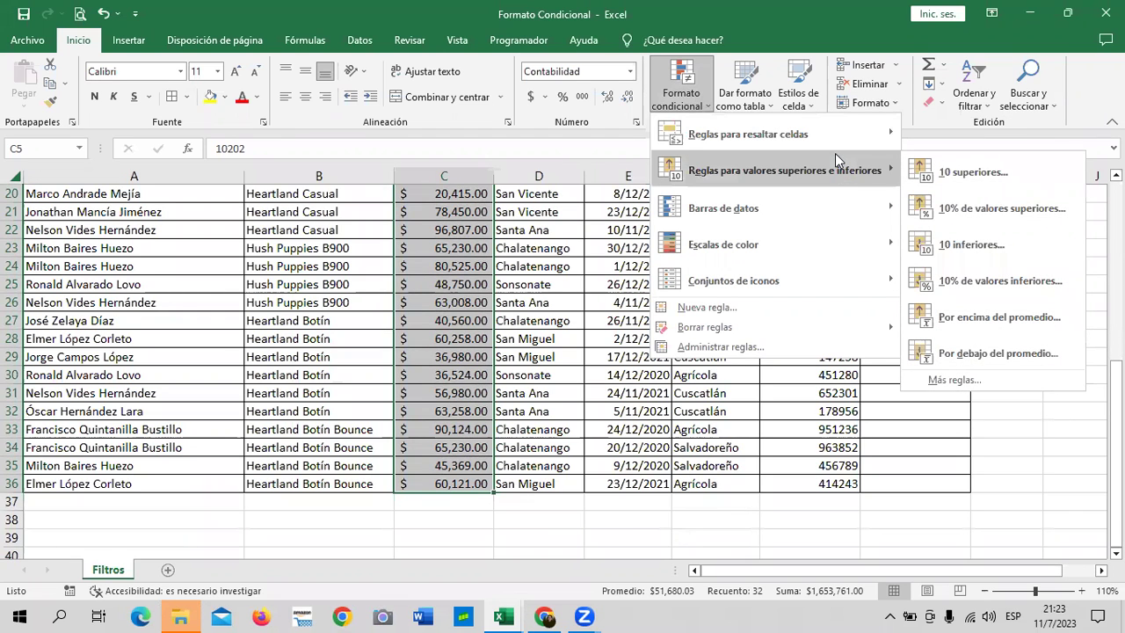
{"action": "mouse_move", "coordinate": [747, 133]}
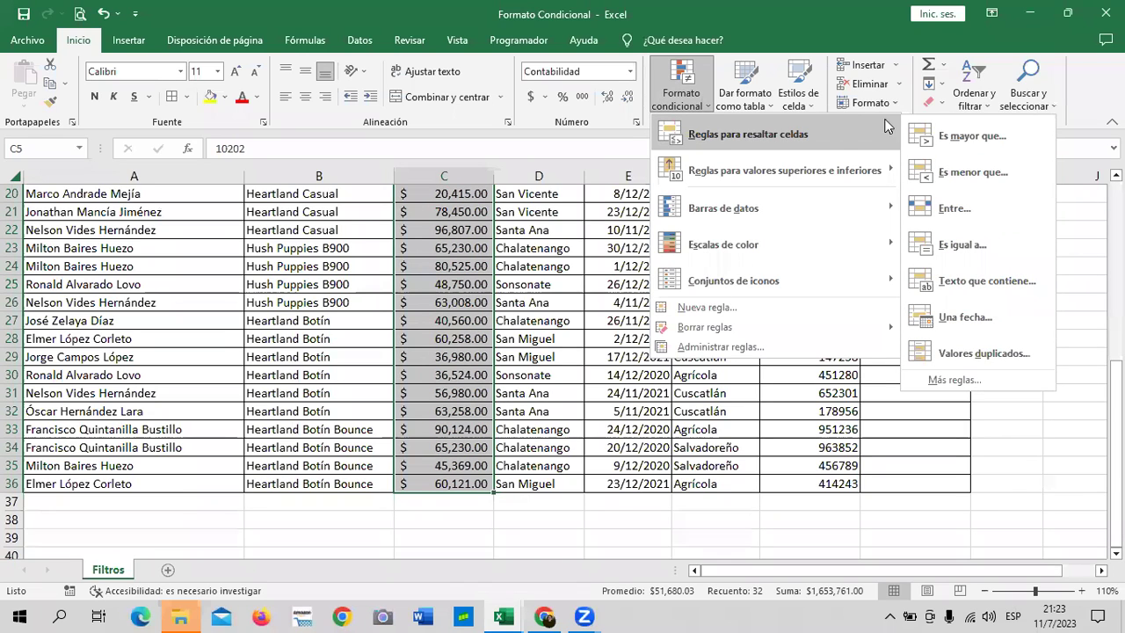
Step: Add an Entre rule for 50000 to 90000 using Relleno verde con texto verde oscuro
{"action": "left_click", "coordinate": [1015, 214]}
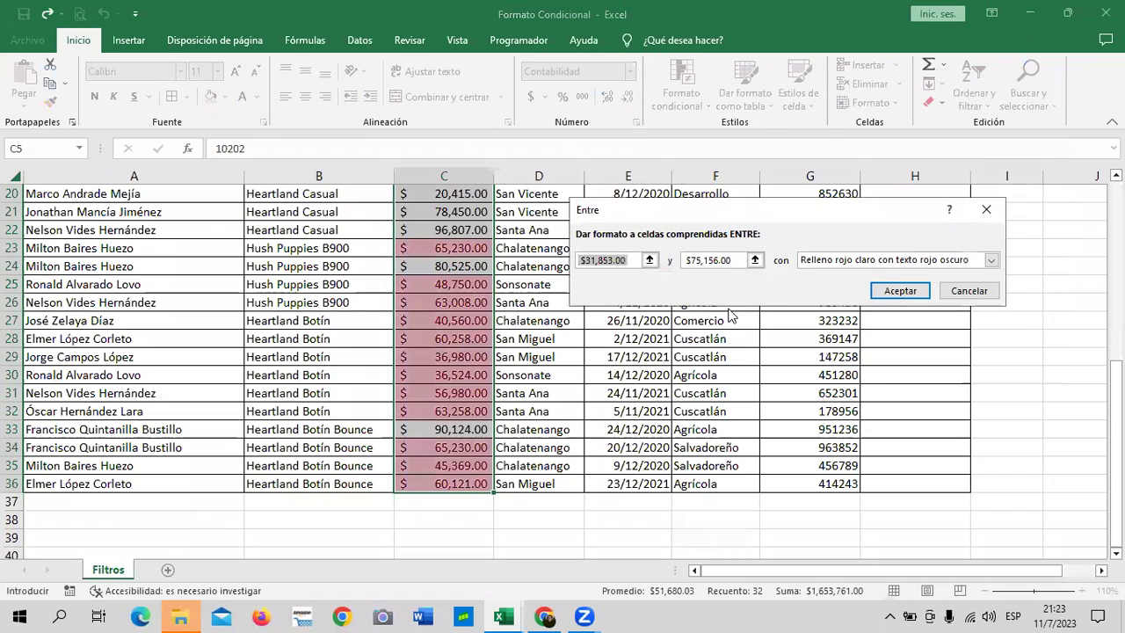
{"action": "left_click_drag", "start_coordinate": [769, 207], "coordinate": [723, 213]}
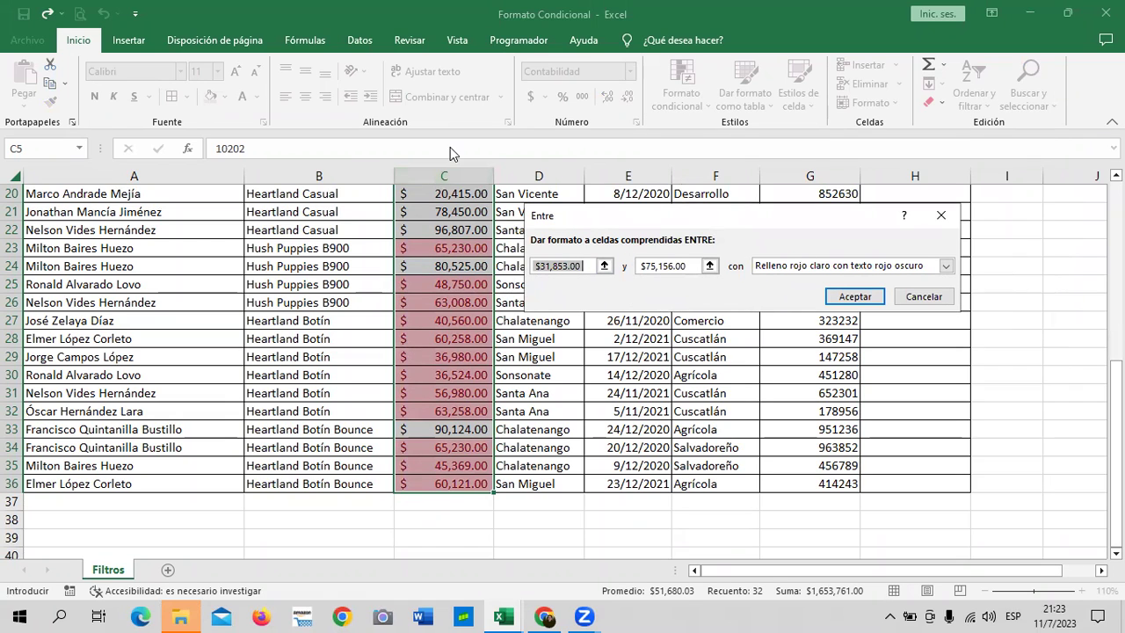
{"action": "key", "text": "BackSpace"}
{"action": "type", "text": "5"}
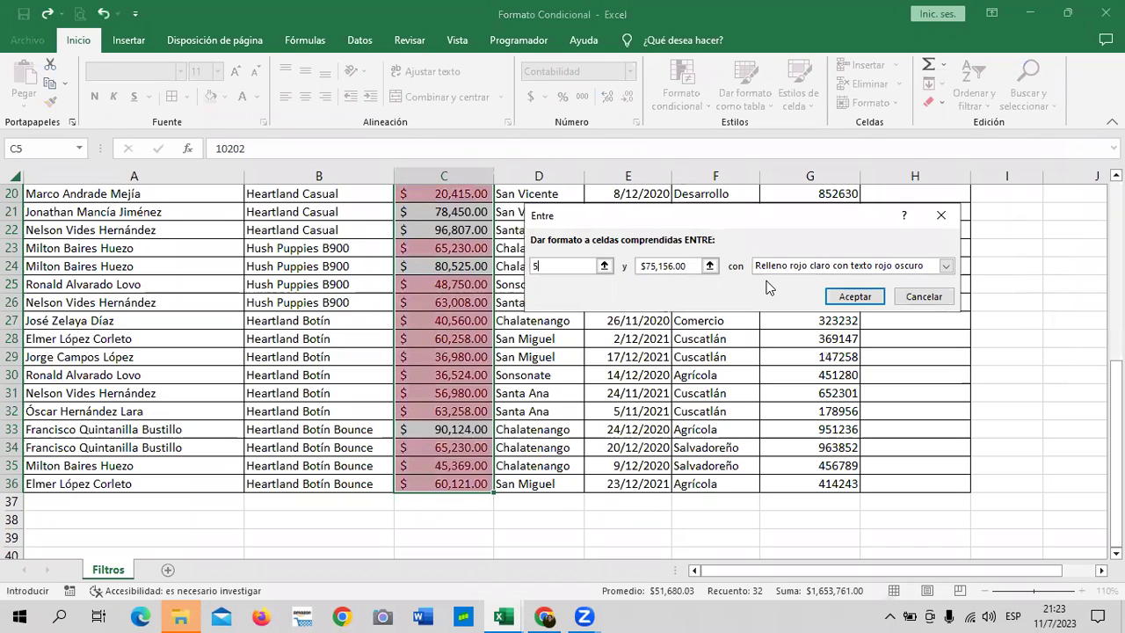
{"action": "type", "text": "0000"}
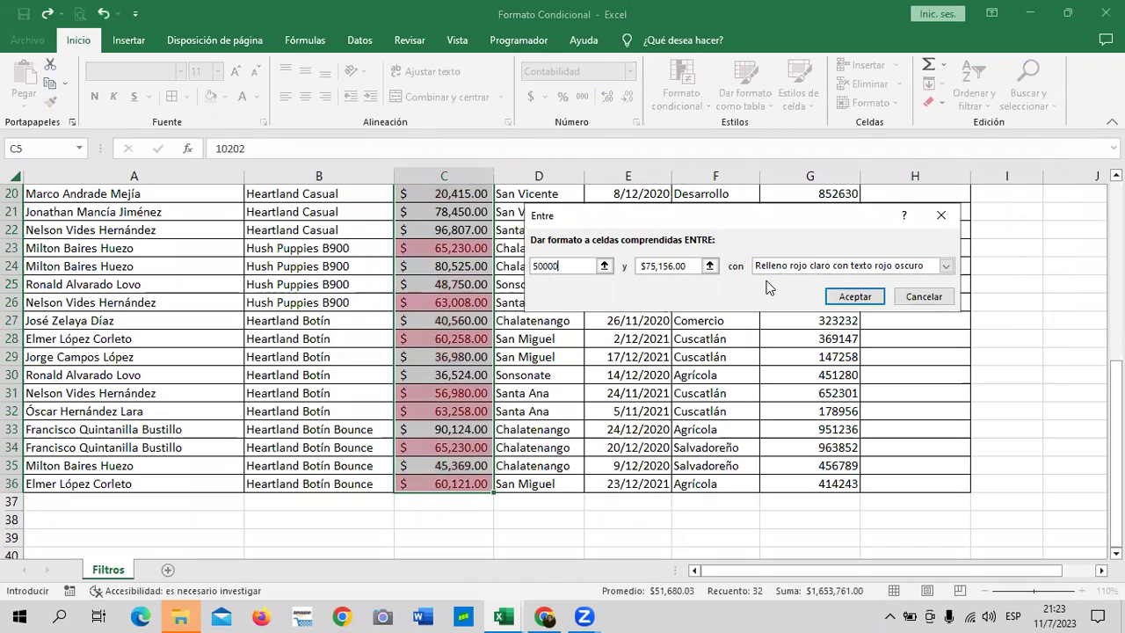
{"action": "double_click", "coordinate": [696, 265]}
{"action": "key", "text": "BackSpace"}
{"action": "type", "text": "9000"}
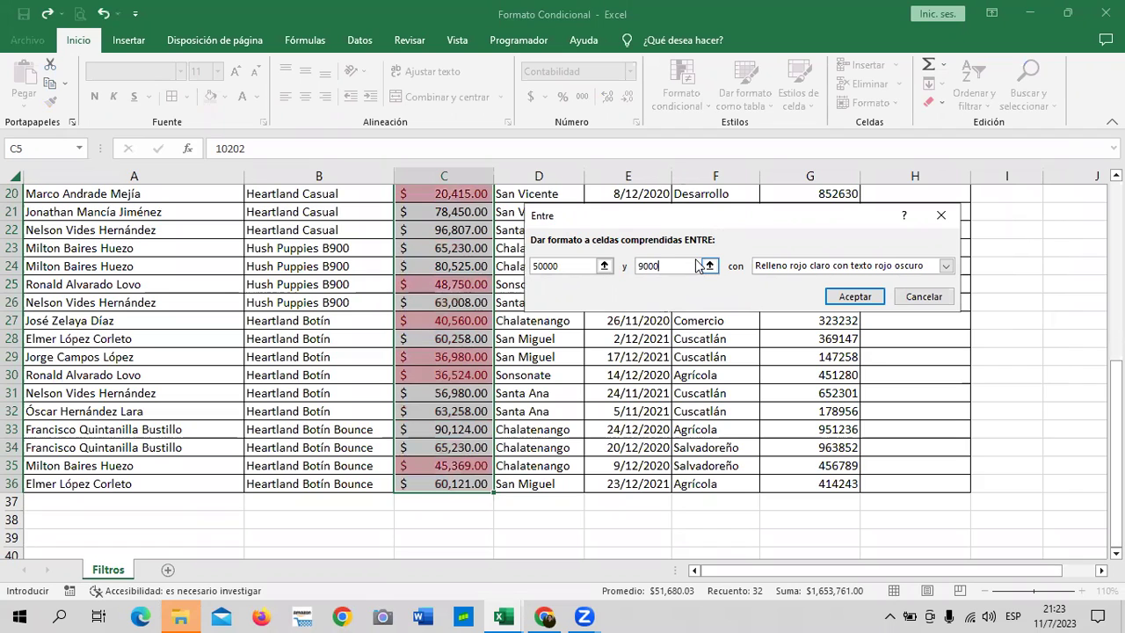
{"action": "type", "text": "0"}
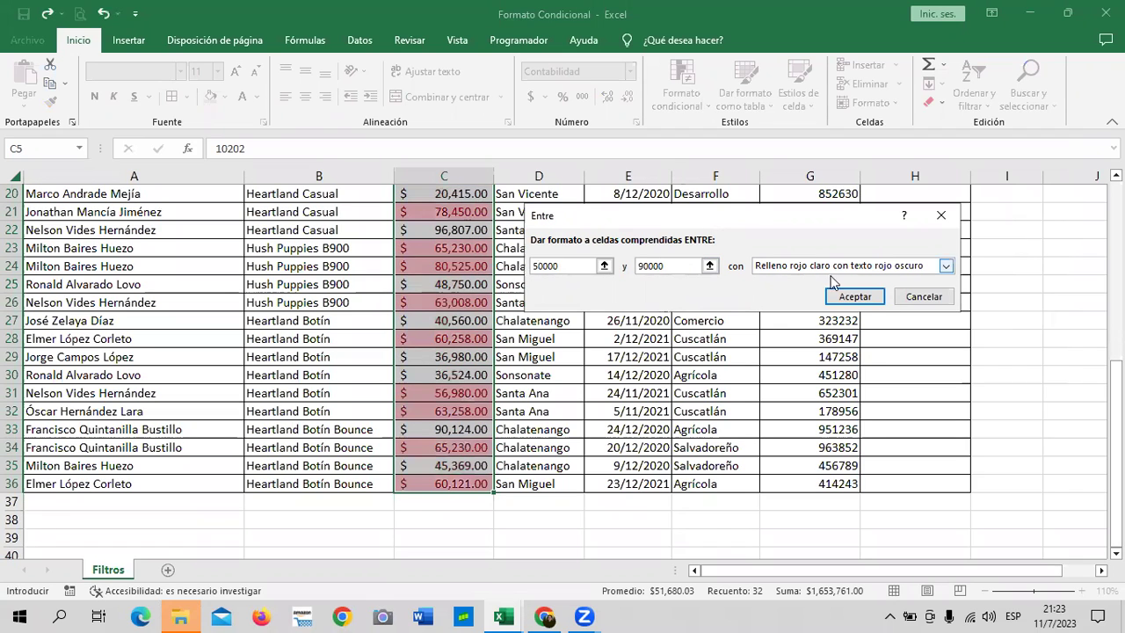
{"action": "left_click", "coordinate": [946, 265]}
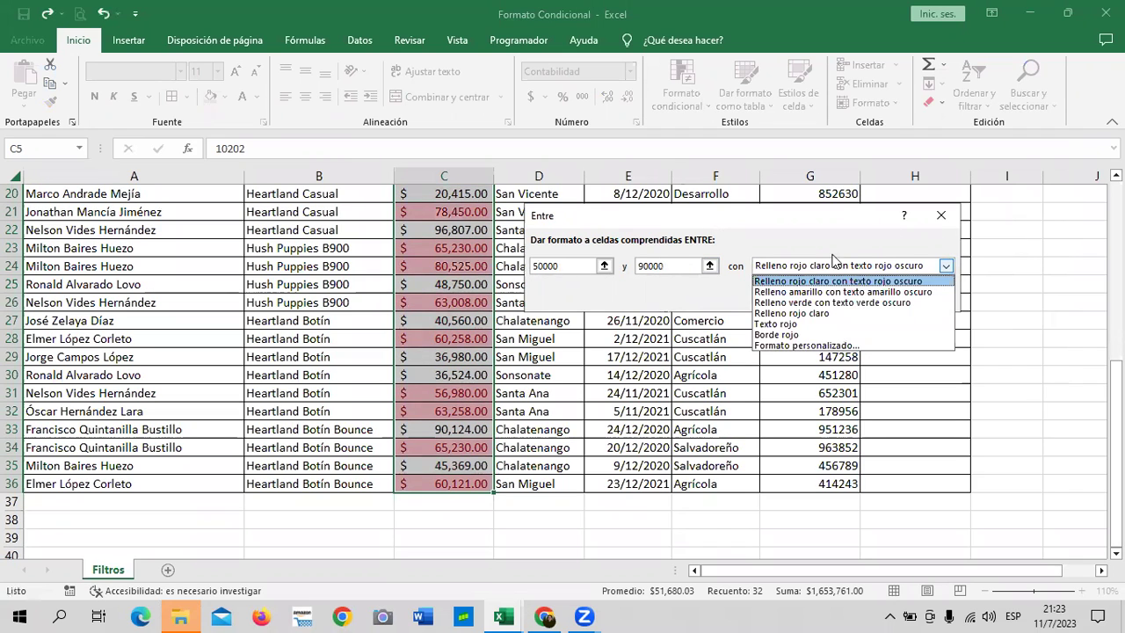
{"action": "left_click", "coordinate": [785, 303]}
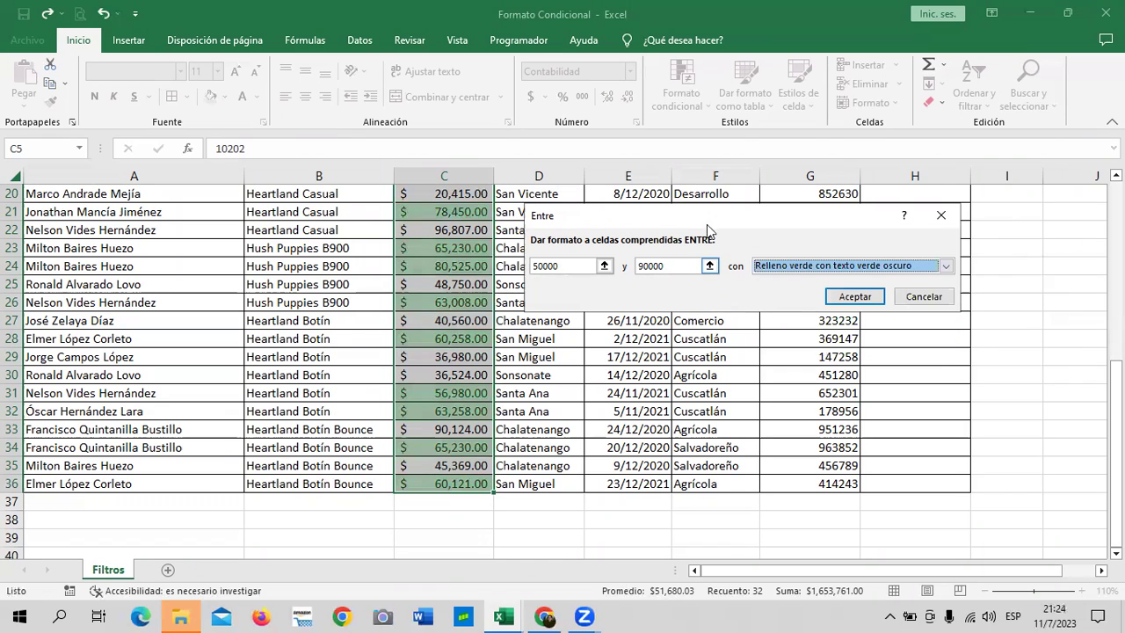
{"action": "left_click", "coordinate": [868, 296]}
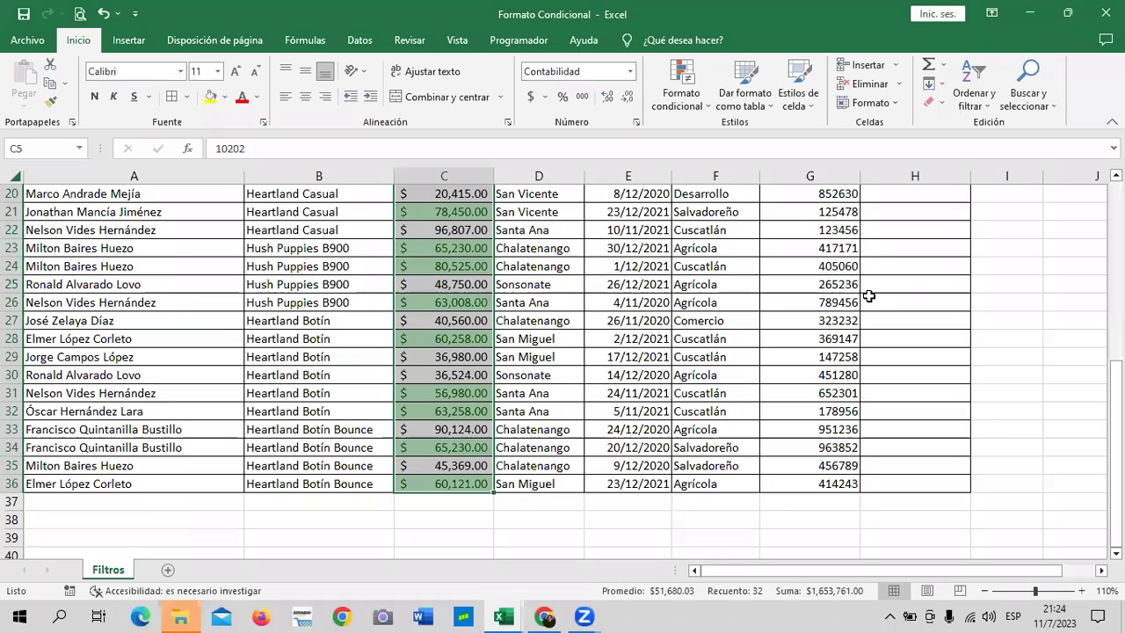
{"action": "left_click", "coordinate": [993, 289]}
{"action": "scroll", "coordinate": [922, 395], "scroll_direction": "up", "scroll_amount": 3}
Step: Scroll through the Pago column and inspect the unshaded 90,124.00 amount
{"action": "scroll", "coordinate": [923, 395], "scroll_direction": "up", "scroll_amount": 3}
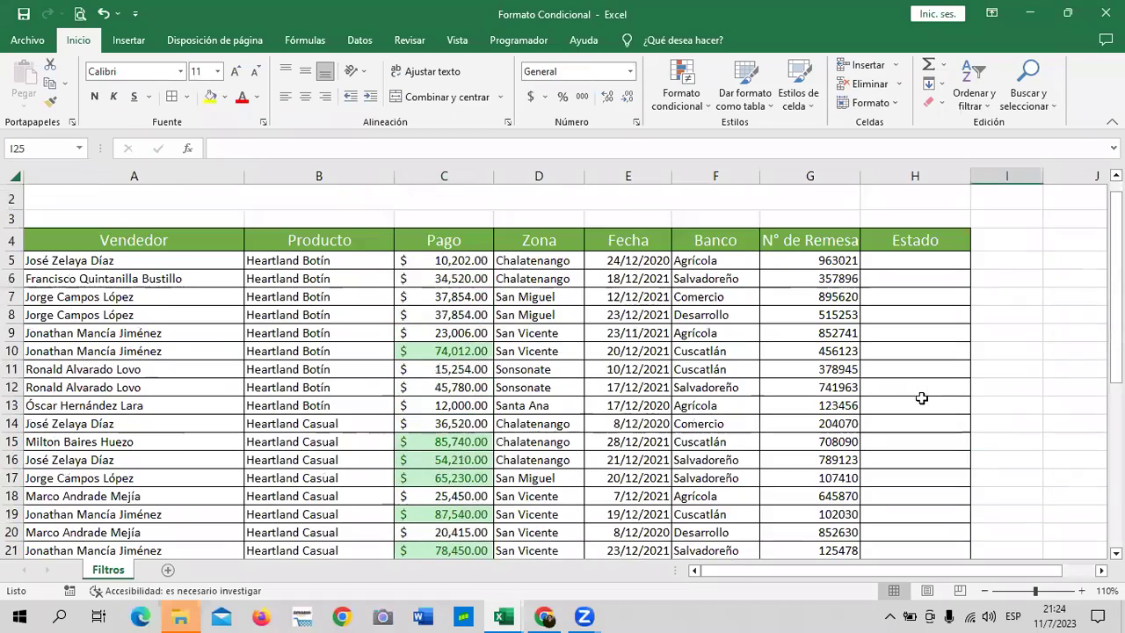
{"action": "scroll", "coordinate": [918, 400], "scroll_direction": "down", "scroll_amount": 1}
{"action": "scroll", "coordinate": [914, 407], "scroll_direction": "down", "scroll_amount": 1}
{"action": "scroll", "coordinate": [914, 408], "scroll_direction": "down", "scroll_amount": 2}
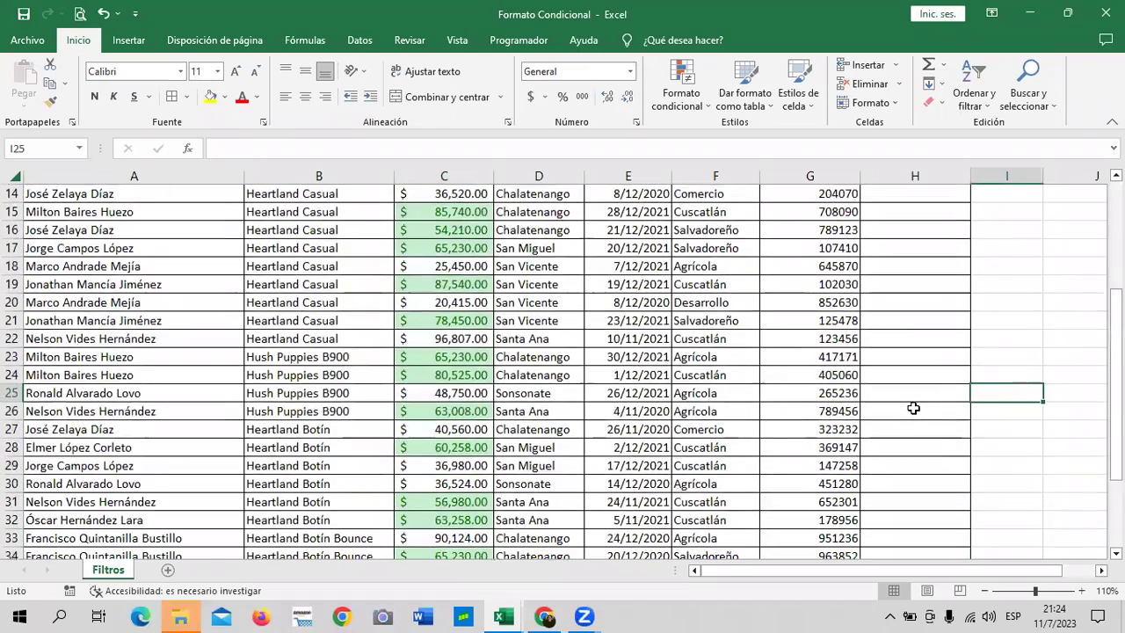
{"action": "scroll", "coordinate": [914, 408], "scroll_direction": "down", "scroll_amount": 1}
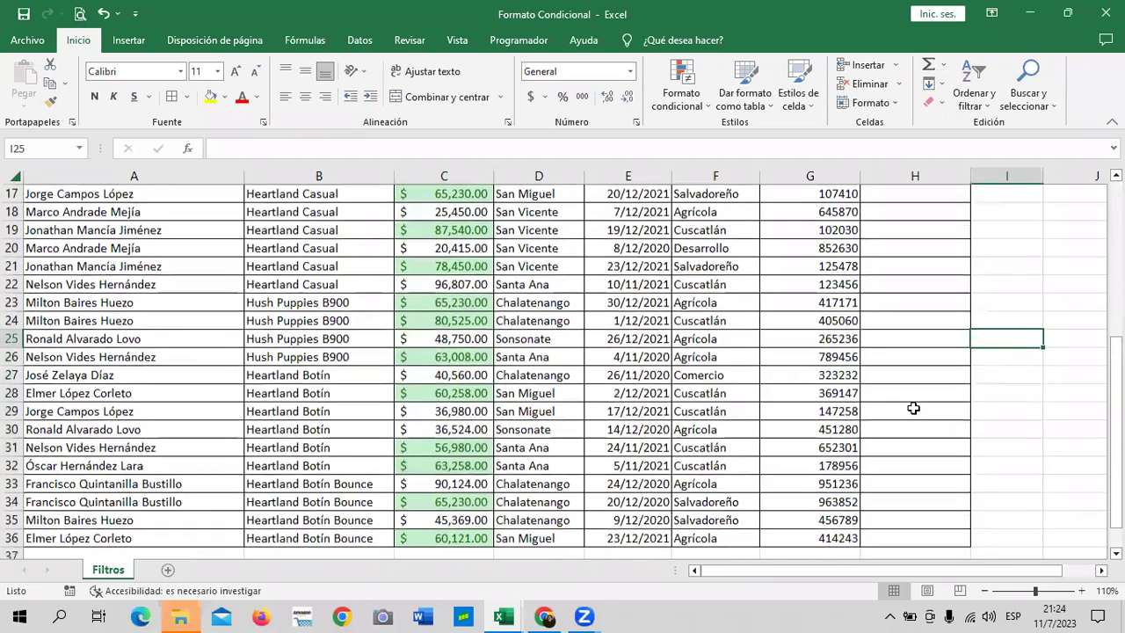
{"action": "scroll", "coordinate": [913, 408], "scroll_direction": "down", "scroll_amount": 1}
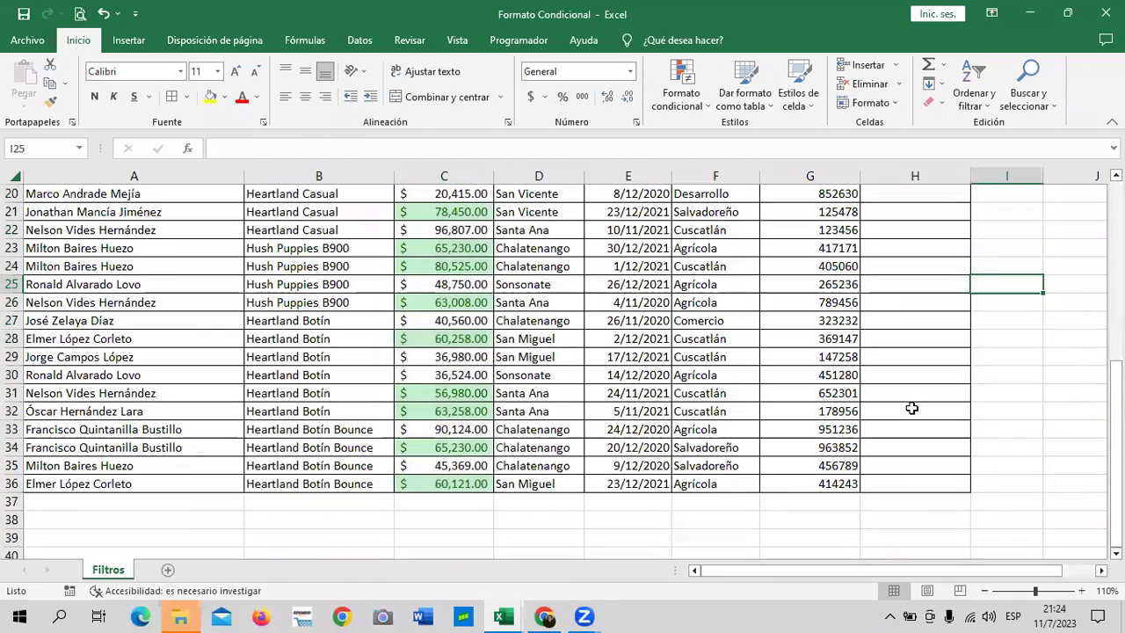
{"action": "left_click", "coordinate": [411, 427]}
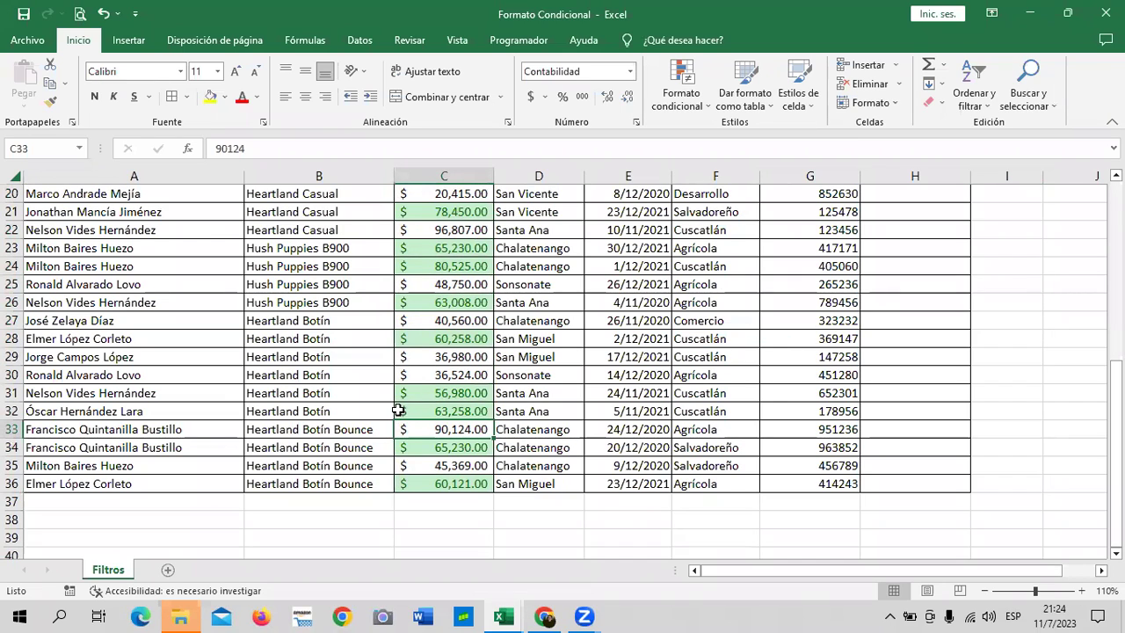
Step: Reselect the Pago amounts C5:C36
{"action": "scroll", "coordinate": [538, 409], "scroll_direction": "up", "scroll_amount": 2}
{"action": "scroll", "coordinate": [534, 412], "scroll_direction": "up", "scroll_amount": 3}
{"action": "scroll", "coordinate": [531, 413], "scroll_direction": "up", "scroll_amount": 2}
{"action": "mouse_move", "coordinate": [475, 278]}
{"action": "left_mouse_down"}
{"action": "mouse_move", "coordinate": [492, 552]}
{"action": "mouse_move", "coordinate": [439, 515]}
{"action": "left_mouse_up"}
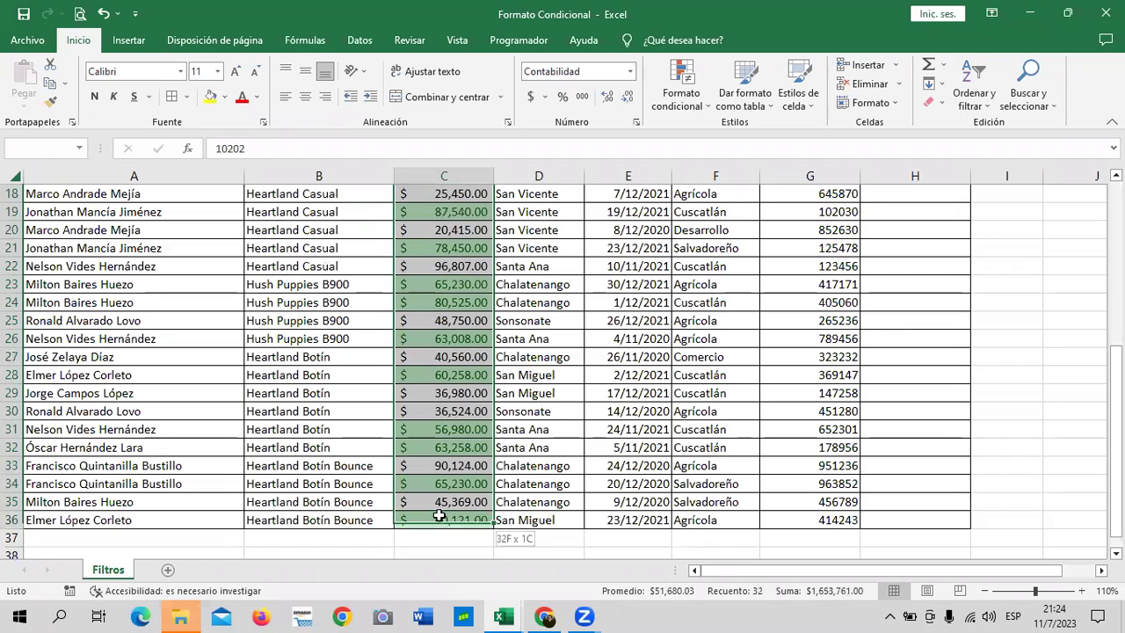
Step: Add a second Entre rule for 80000 to 91000 with green fill and dark green text
{"action": "left_click", "coordinate": [679, 95]}
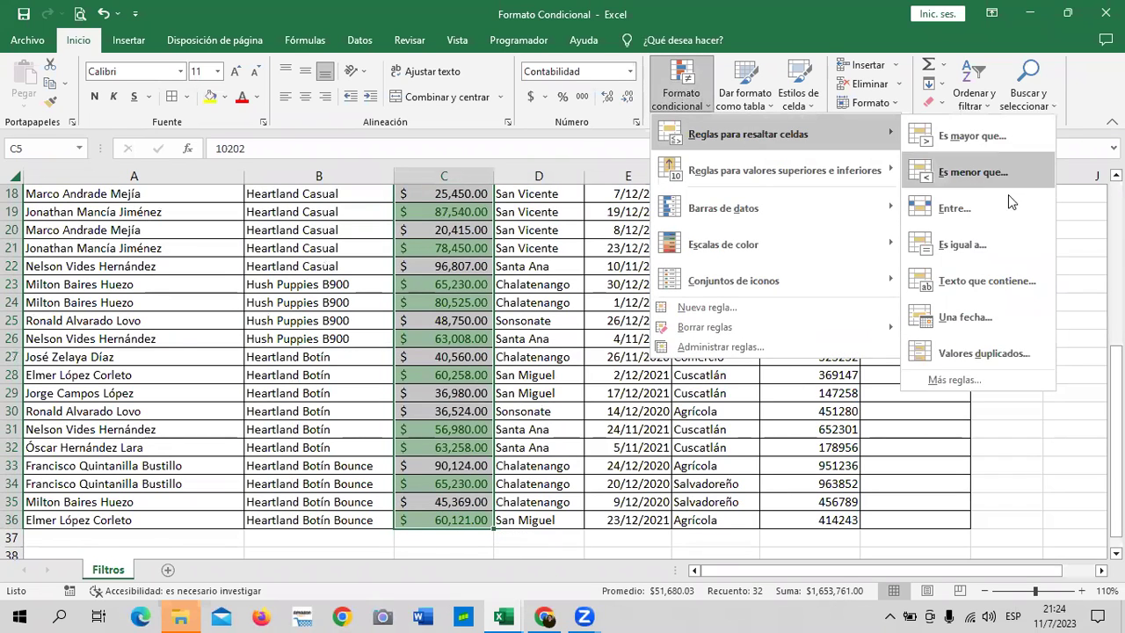
{"action": "left_click", "coordinate": [967, 205]}
{"action": "key", "text": "BackSpace"}
{"action": "type", "text": "8"}
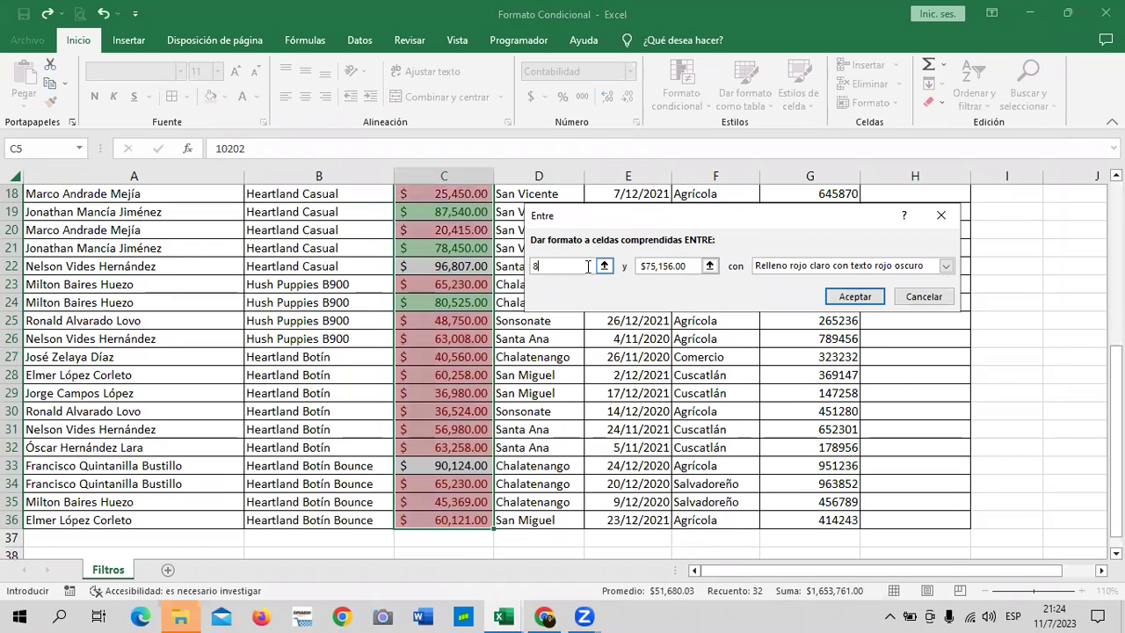
{"action": "type", "text": "0000"}
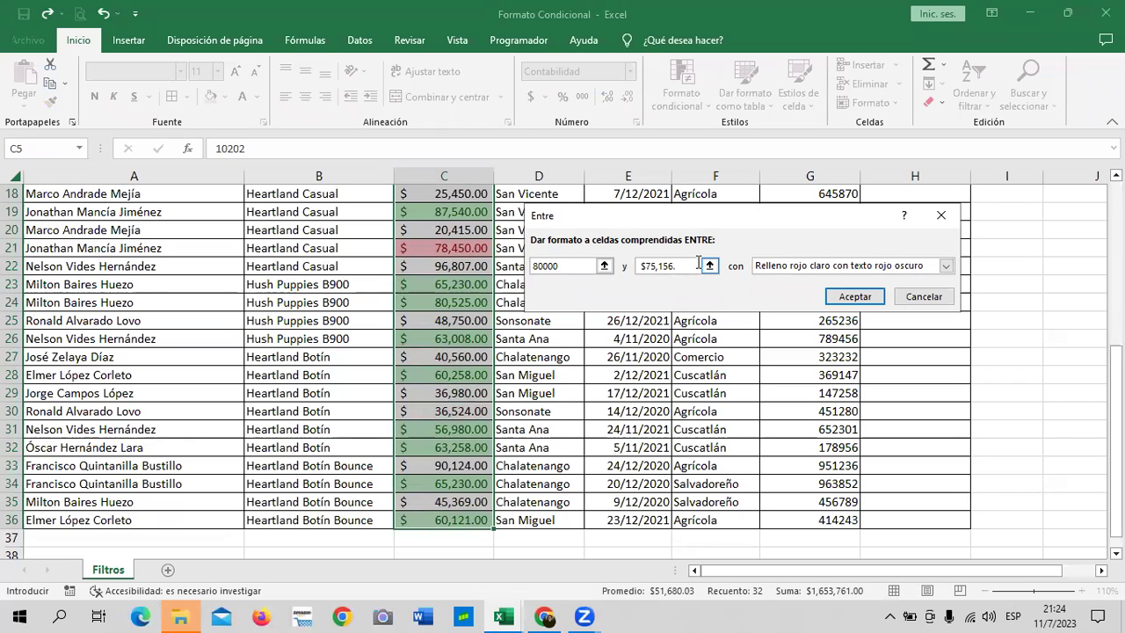
{"action": "double_click", "coordinate": [699, 265]}
{"action": "key", "text": "BackSpace"}
{"action": "type", "text": "9"}
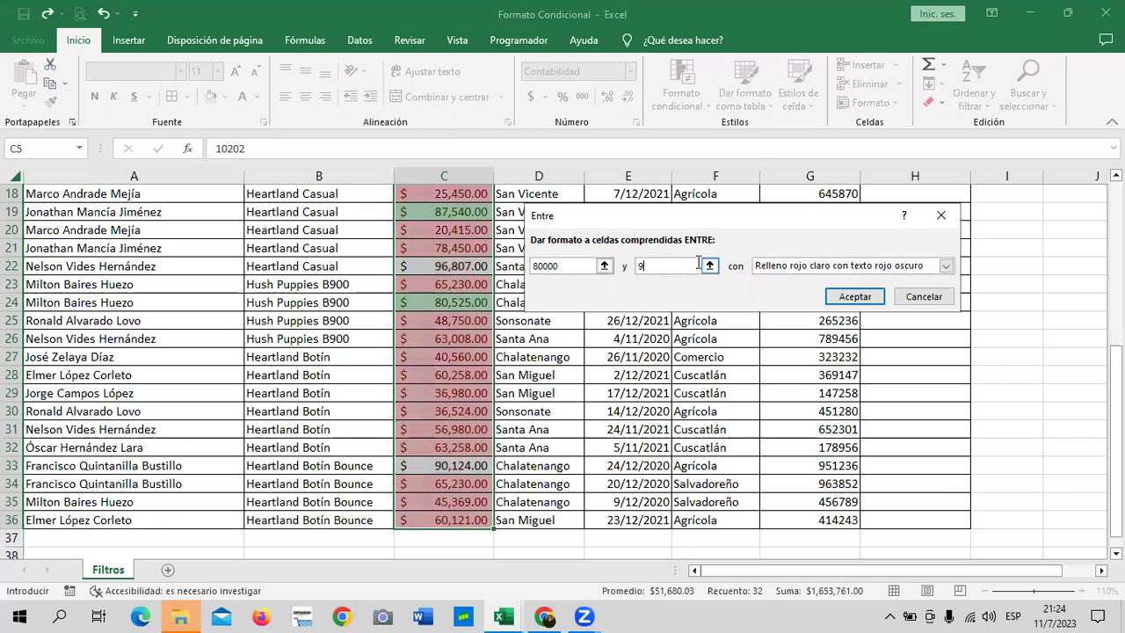
{"action": "type", "text": "1000"}
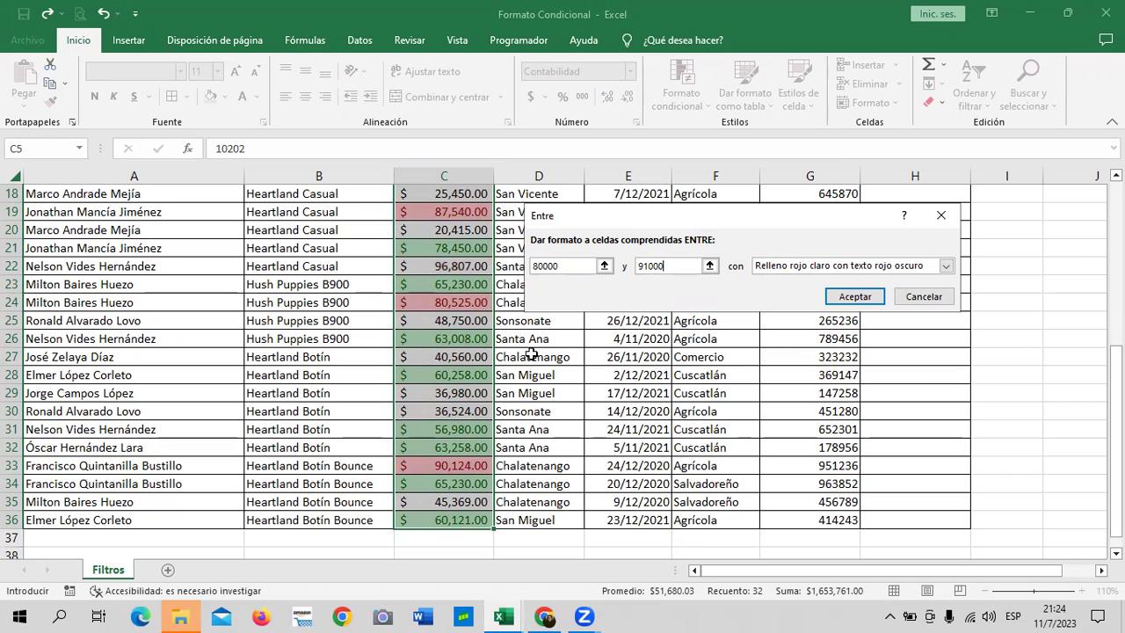
{"action": "left_click", "coordinate": [946, 266]}
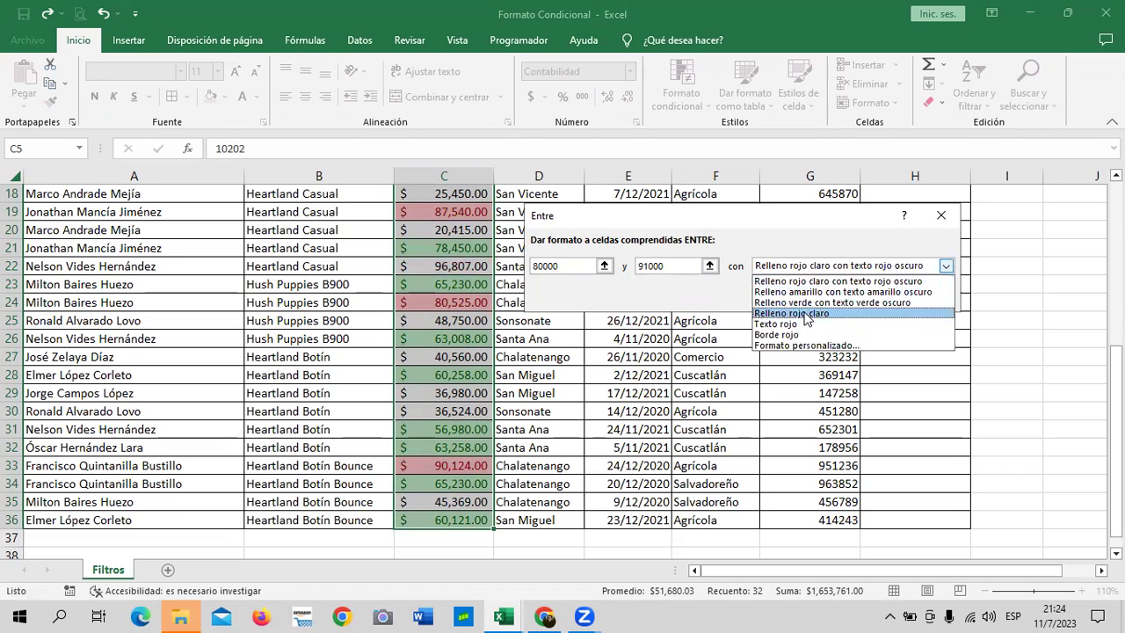
{"action": "left_click", "coordinate": [826, 303]}
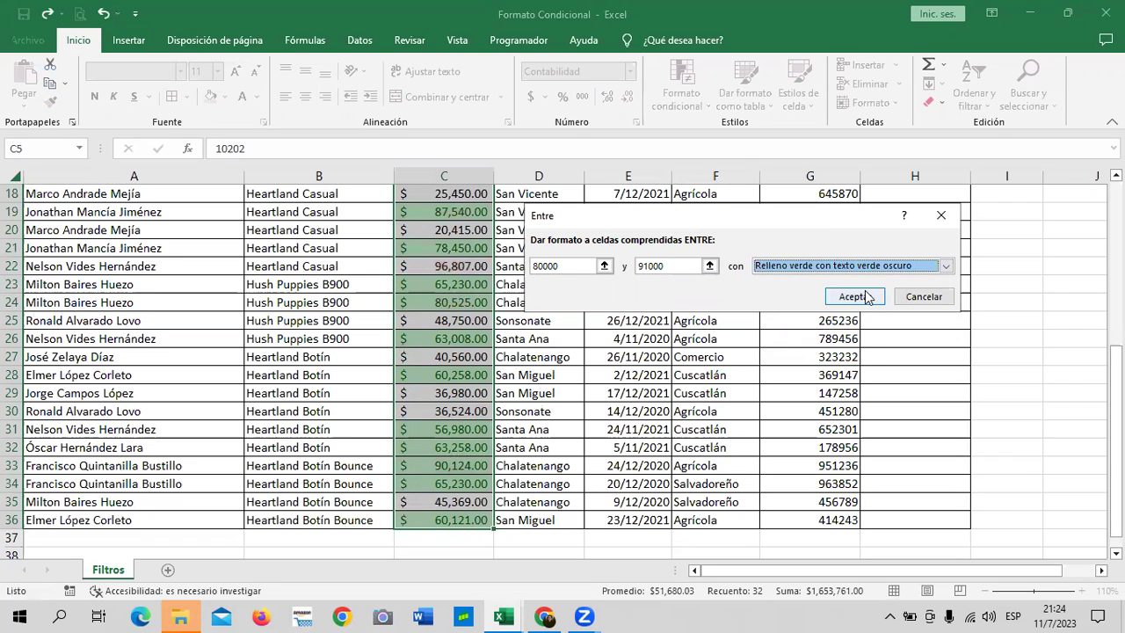
{"action": "left_click", "coordinate": [851, 296]}
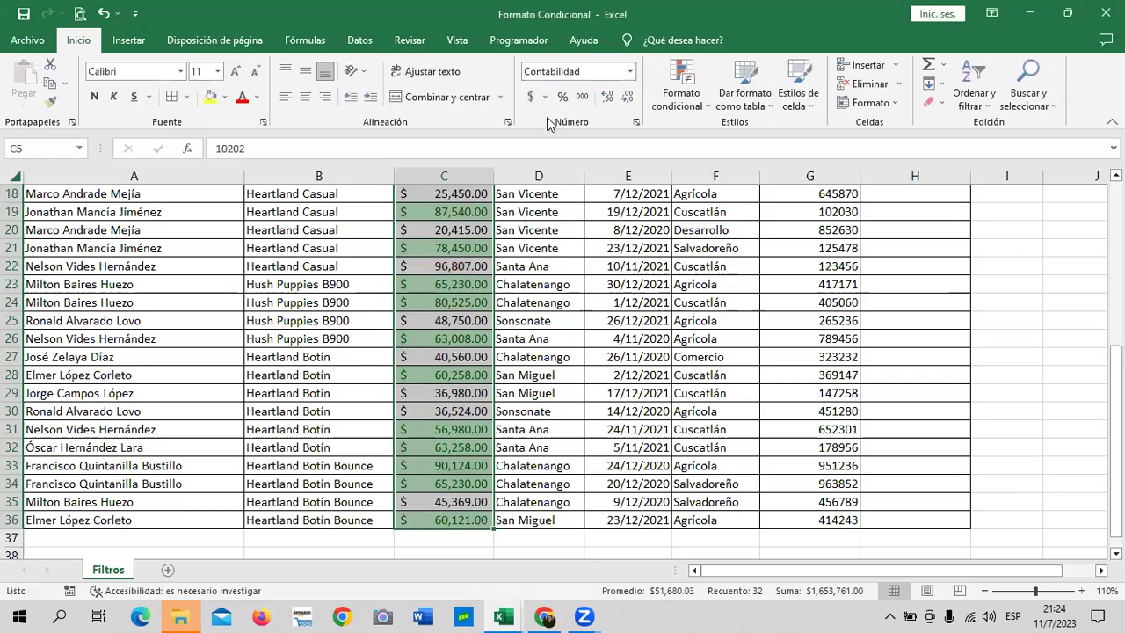
Step: Reselect C5:C36 and clear the conditional formatting rules from those cells
{"action": "left_click", "coordinate": [479, 324]}
{"action": "scroll", "coordinate": [444, 356], "scroll_direction": "up", "scroll_amount": 4}
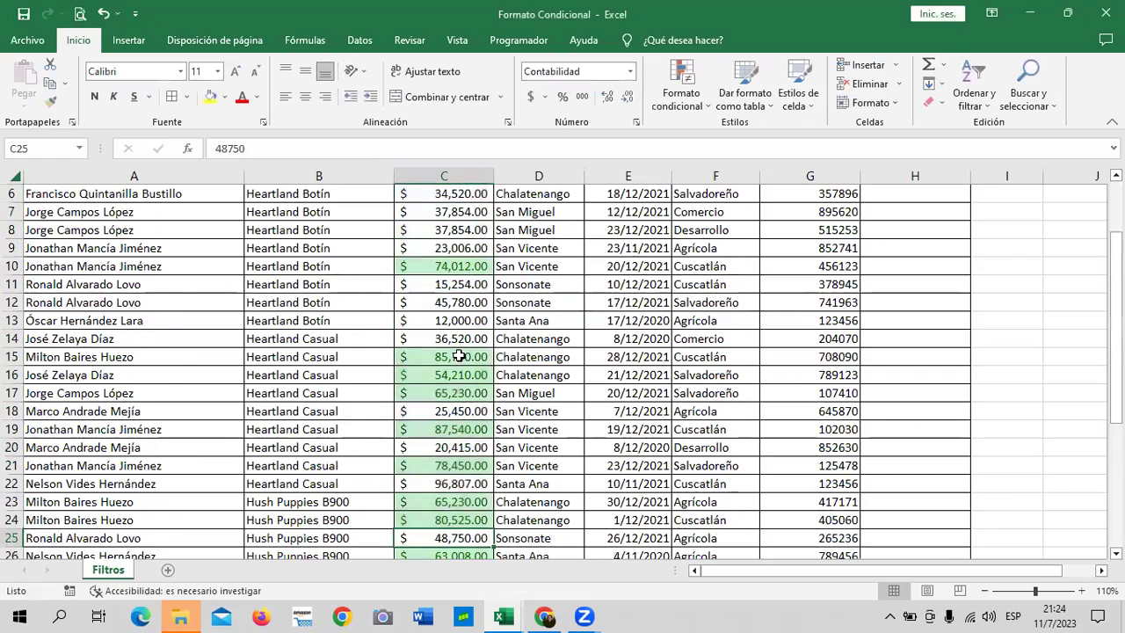
{"action": "scroll", "coordinate": [453, 334], "scroll_direction": "up", "scroll_amount": 2}
{"action": "left_click_drag", "start_coordinate": [461, 276], "coordinate": [444, 613]}
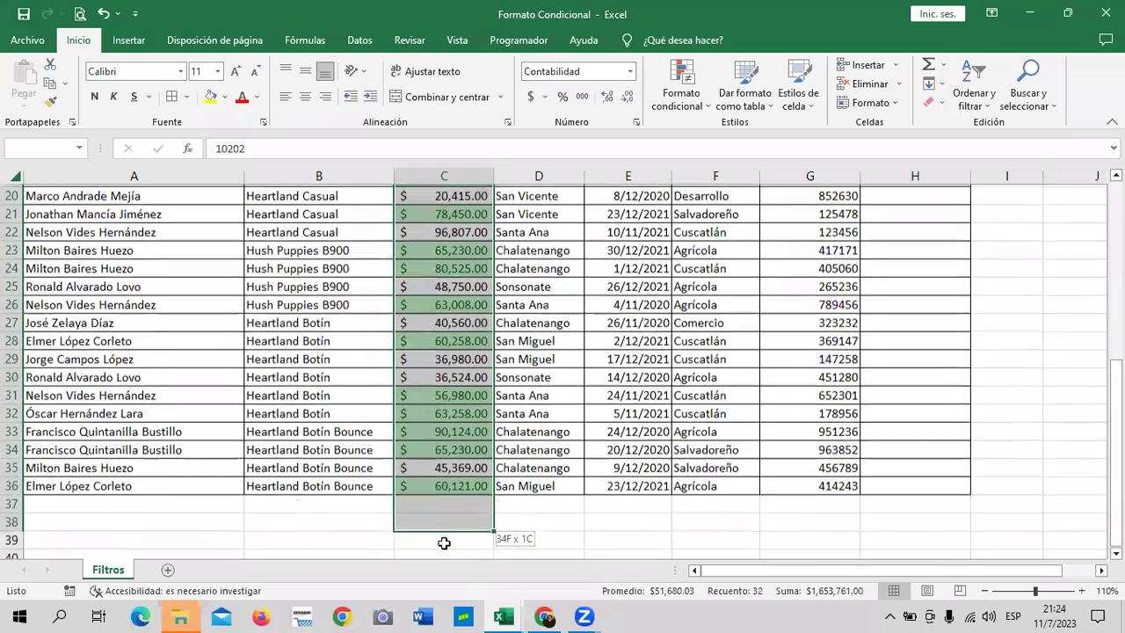
{"action": "mouse_move", "coordinate": [444, 613]}
{"action": "left_mouse_down"}
{"action": "mouse_move", "coordinate": [458, 472]}
{"action": "mouse_move", "coordinate": [458, 483]}
{"action": "left_mouse_up"}
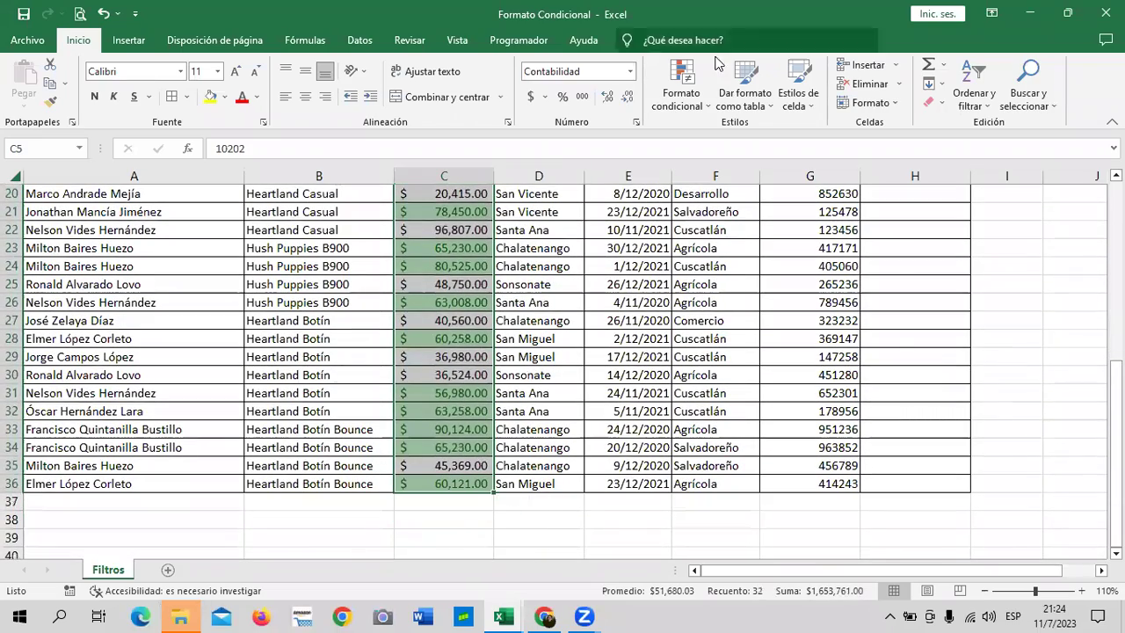
{"action": "left_click", "coordinate": [708, 105]}
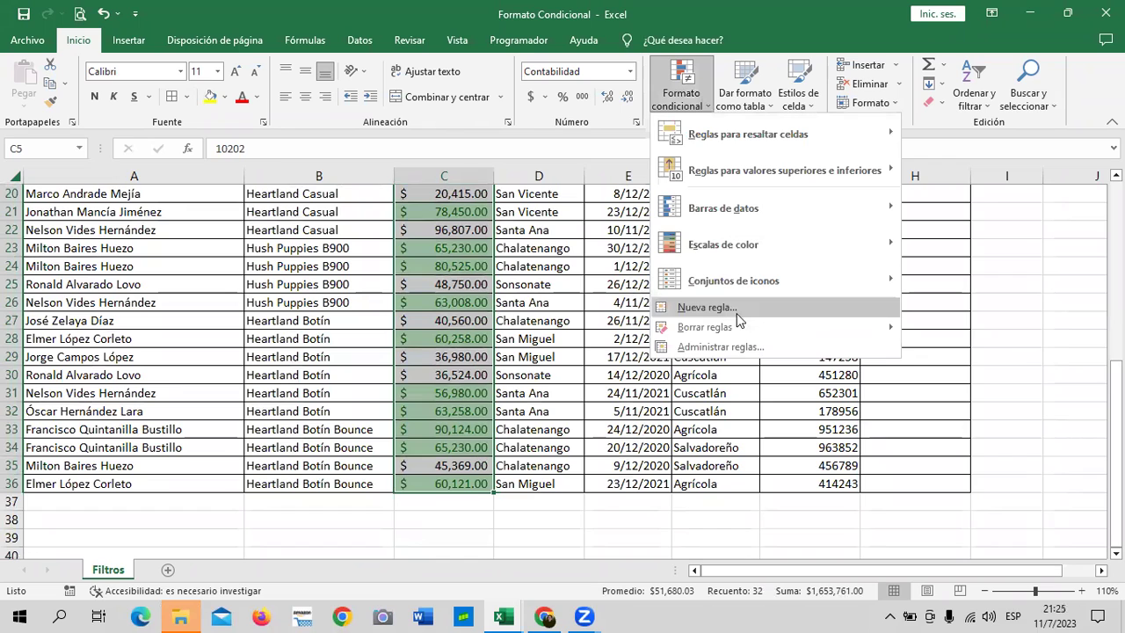
{"action": "mouse_move", "coordinate": [705, 327]}
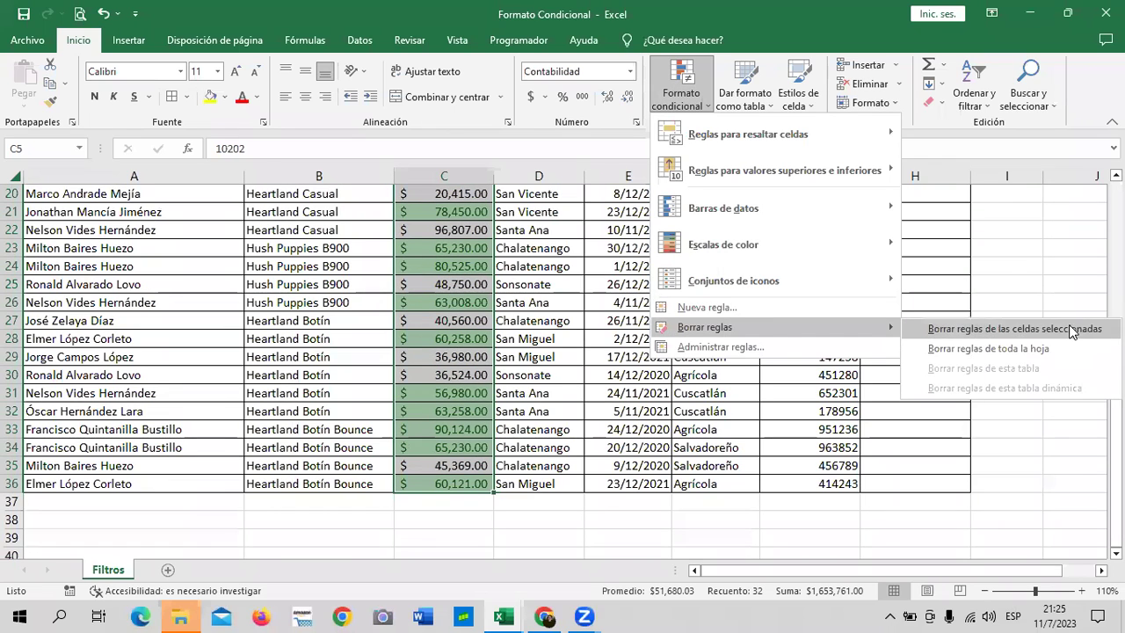
{"action": "left_click", "coordinate": [1072, 329]}
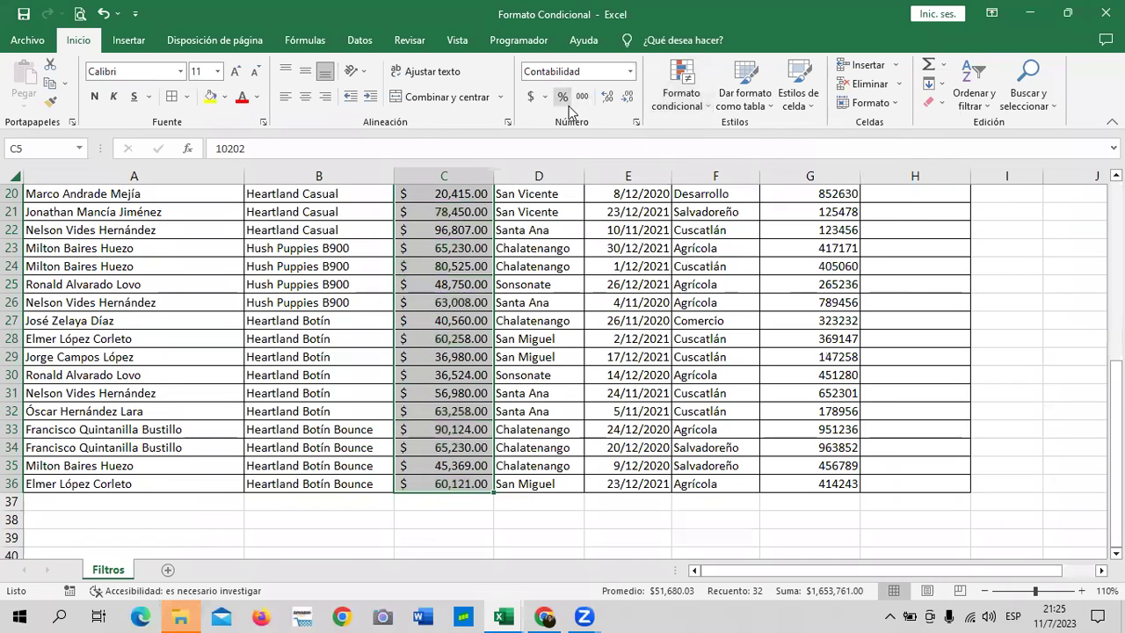
{"action": "left_click", "coordinate": [701, 113]}
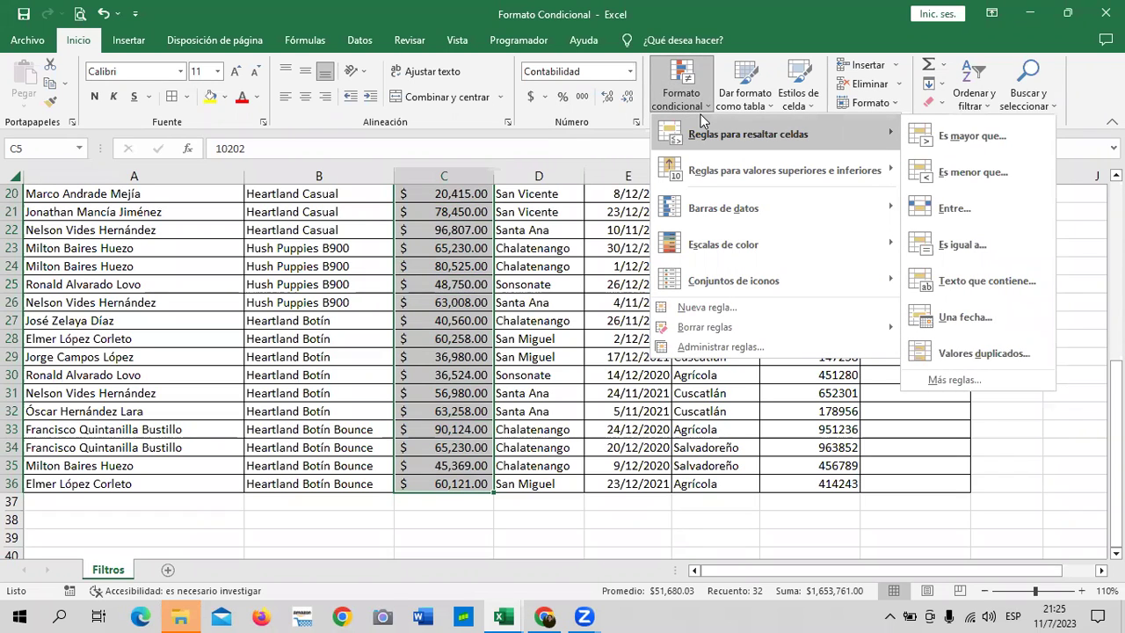
Step: Create an Entre rule shading Pago amounts from 85000 to 91000 green with dark green text
{"action": "left_click", "coordinate": [982, 210]}
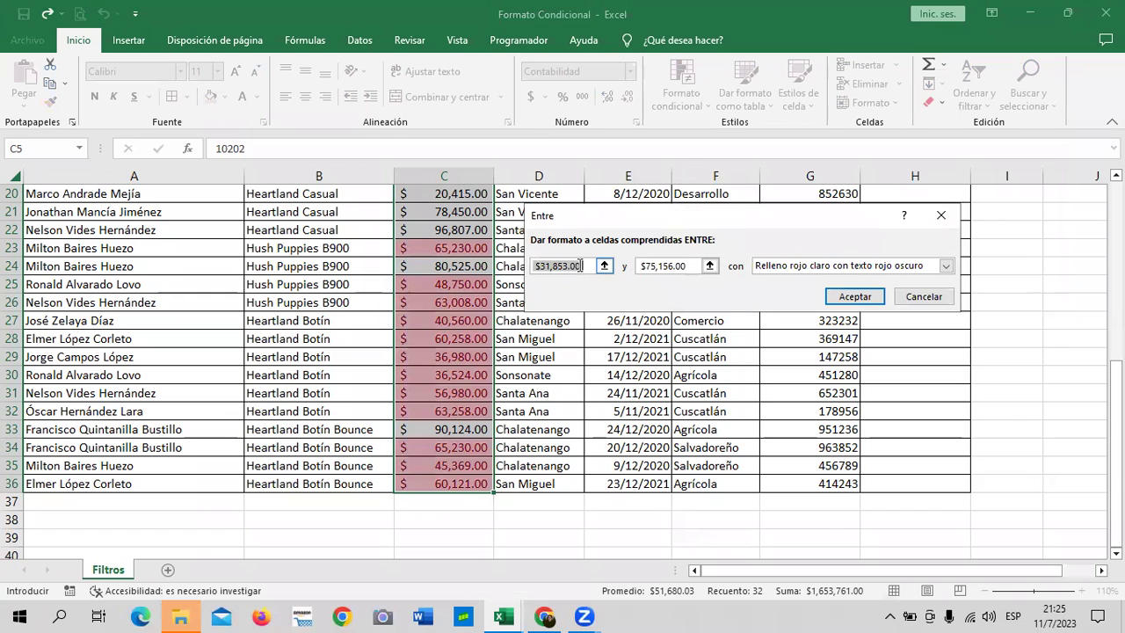
{"action": "type", "text": "85000"}
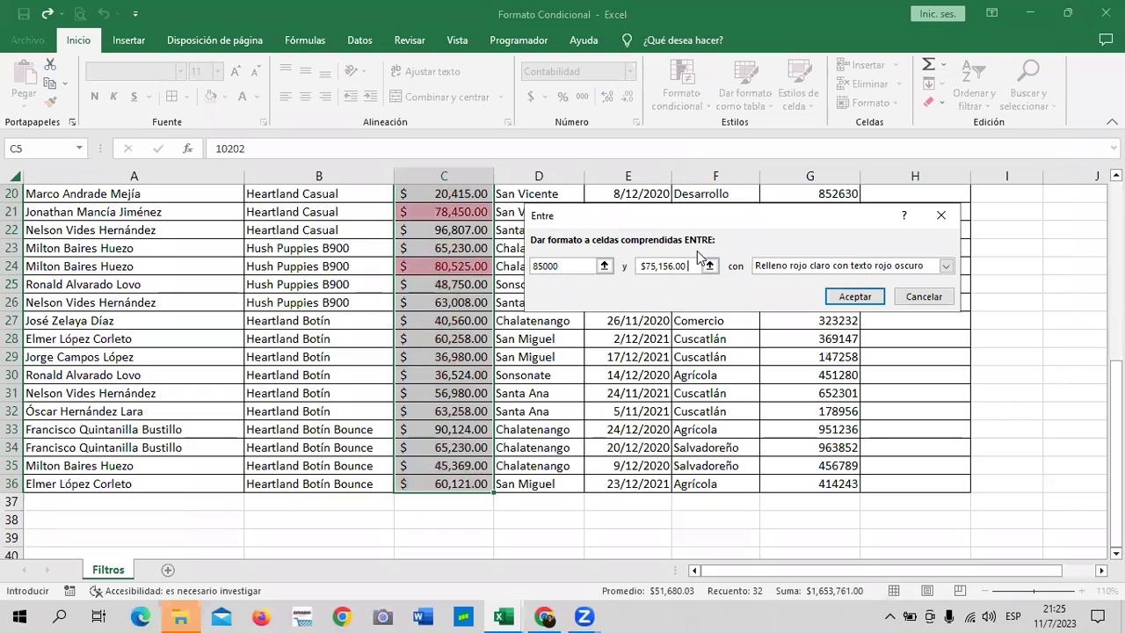
{"action": "key", "text": "BackSpace"}
{"action": "key", "text": "BackSpace"}
{"action": "key", "text": "BackSpace"}
{"action": "key", "text": "BackSpace"}
{"action": "key", "text": "BackSpace"}
{"action": "key", "text": "BackSpace"}
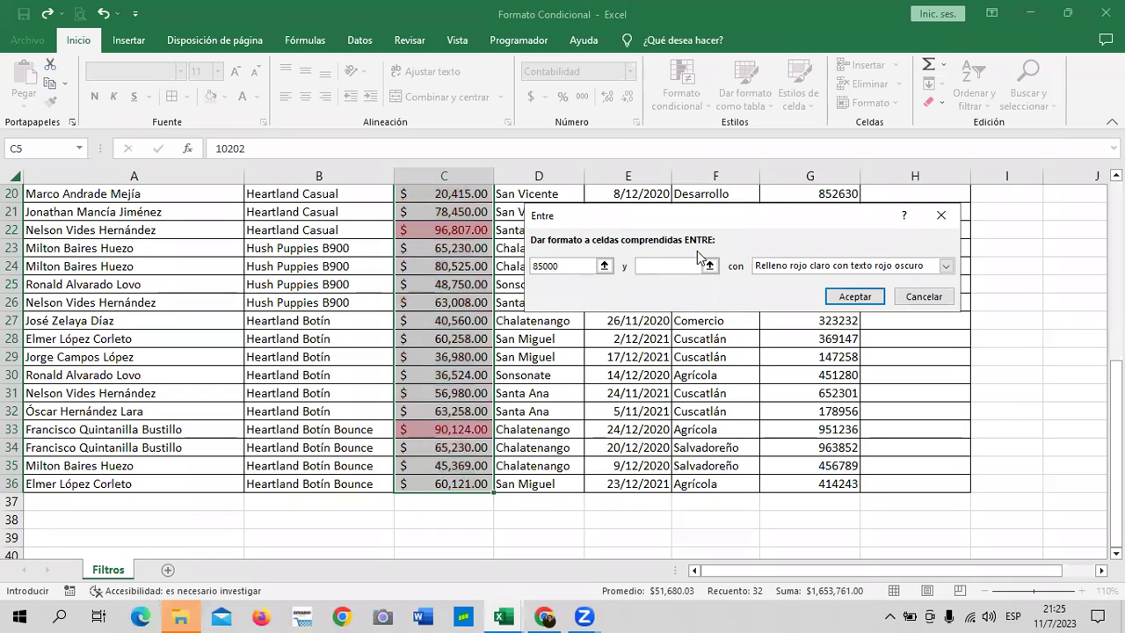
{"action": "type", "text": "91000"}
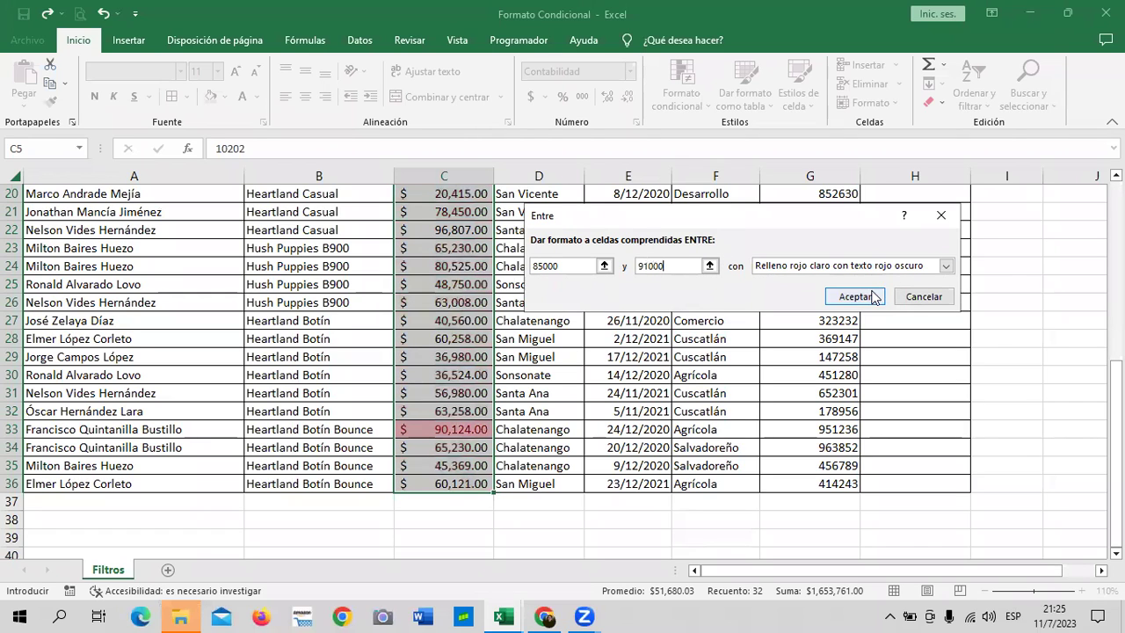
{"action": "left_click", "coordinate": [945, 266]}
{"action": "left_click", "coordinate": [839, 302]}
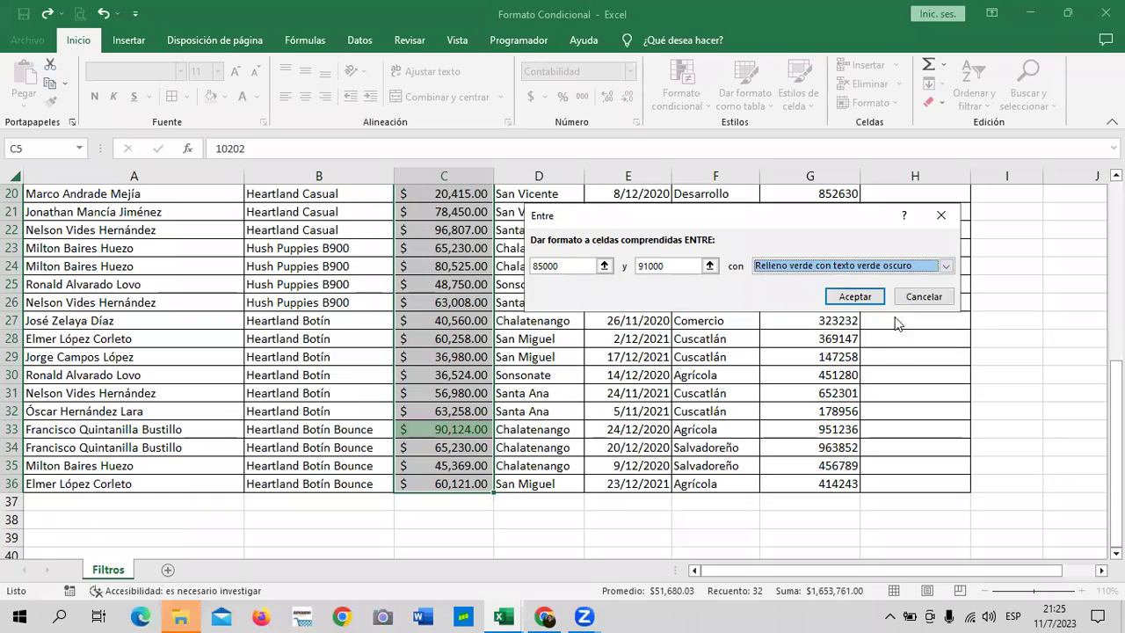
{"action": "left_click", "coordinate": [867, 299]}
{"action": "left_click", "coordinate": [984, 339]}
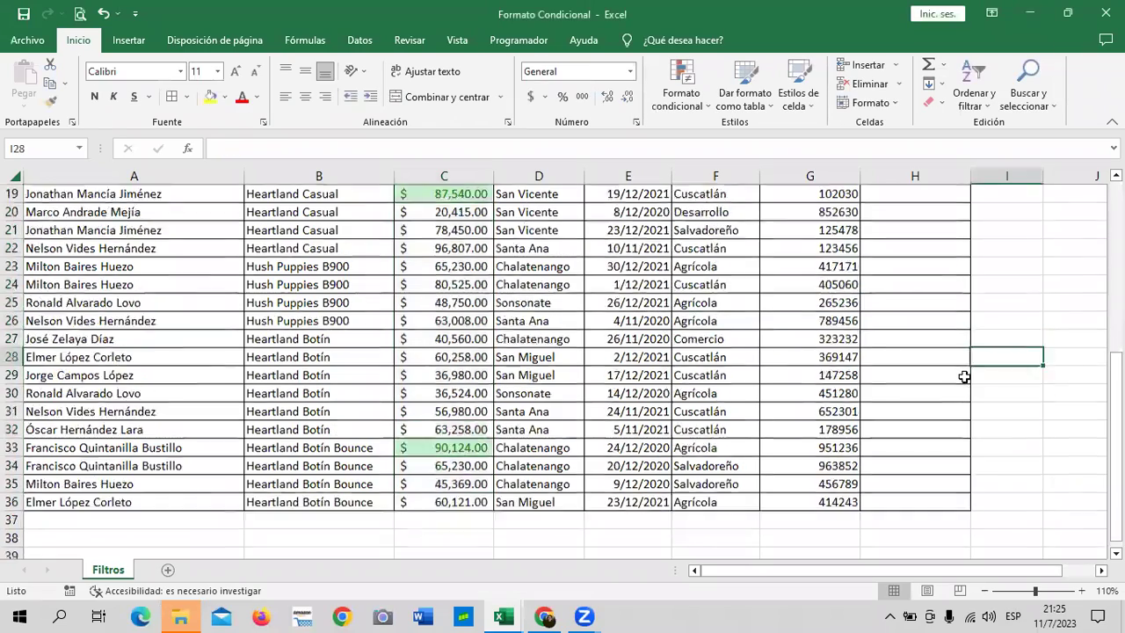
{"action": "scroll", "coordinate": [971, 360], "scroll_direction": "up", "scroll_amount": 4}
{"action": "scroll", "coordinate": [967, 373], "scroll_direction": "up", "scroll_amount": 3}
Step: Check that 80,525 stays unshaded and 90,124 in C33 is green, then open Formato condicional
{"action": "scroll", "coordinate": [945, 380], "scroll_direction": "down", "scroll_amount": 2}
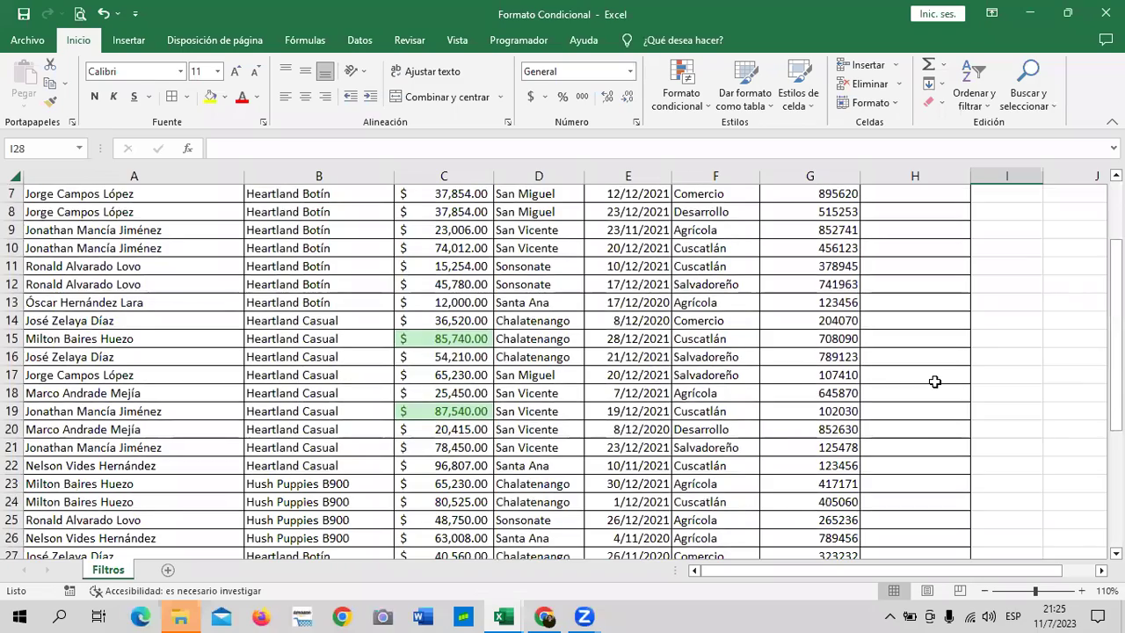
{"action": "scroll", "coordinate": [935, 381], "scroll_direction": "down", "scroll_amount": 1}
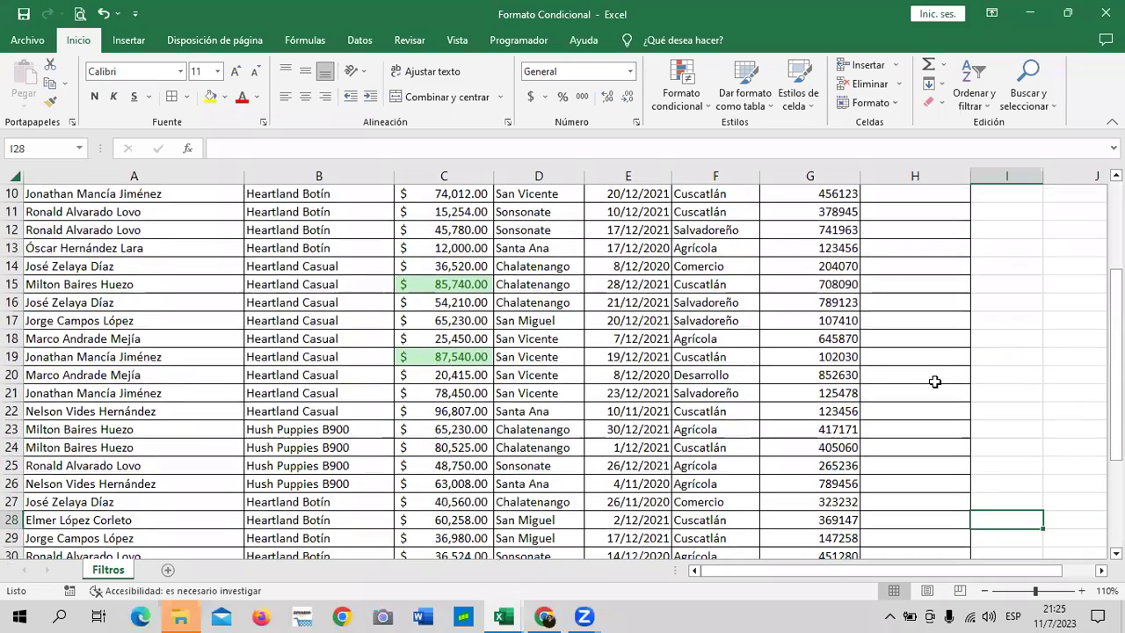
{"action": "scroll", "coordinate": [933, 382], "scroll_direction": "down", "scroll_amount": 1}
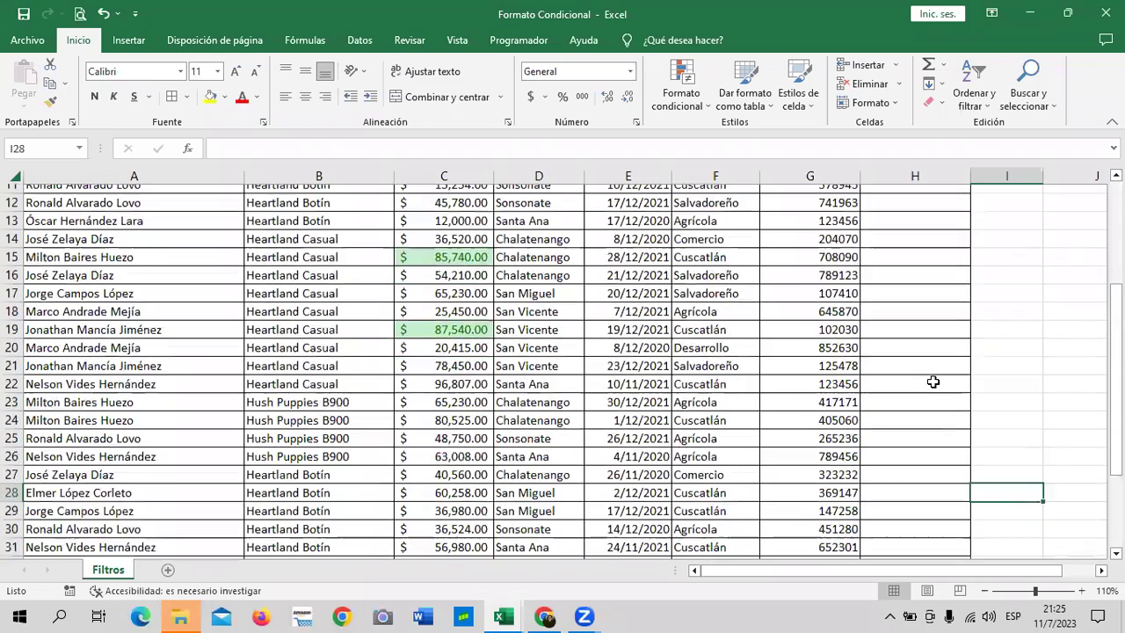
{"action": "left_click", "coordinate": [441, 394]}
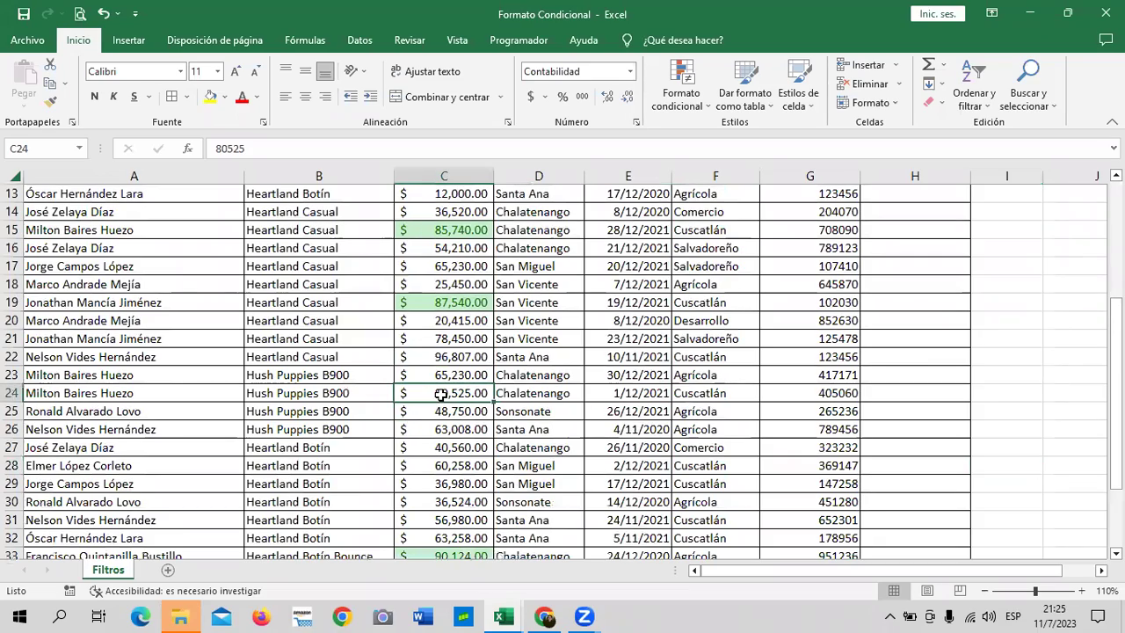
{"action": "scroll", "coordinate": [441, 395], "scroll_direction": "down", "scroll_amount": 2}
{"action": "scroll", "coordinate": [444, 393], "scroll_direction": "down", "scroll_amount": 1}
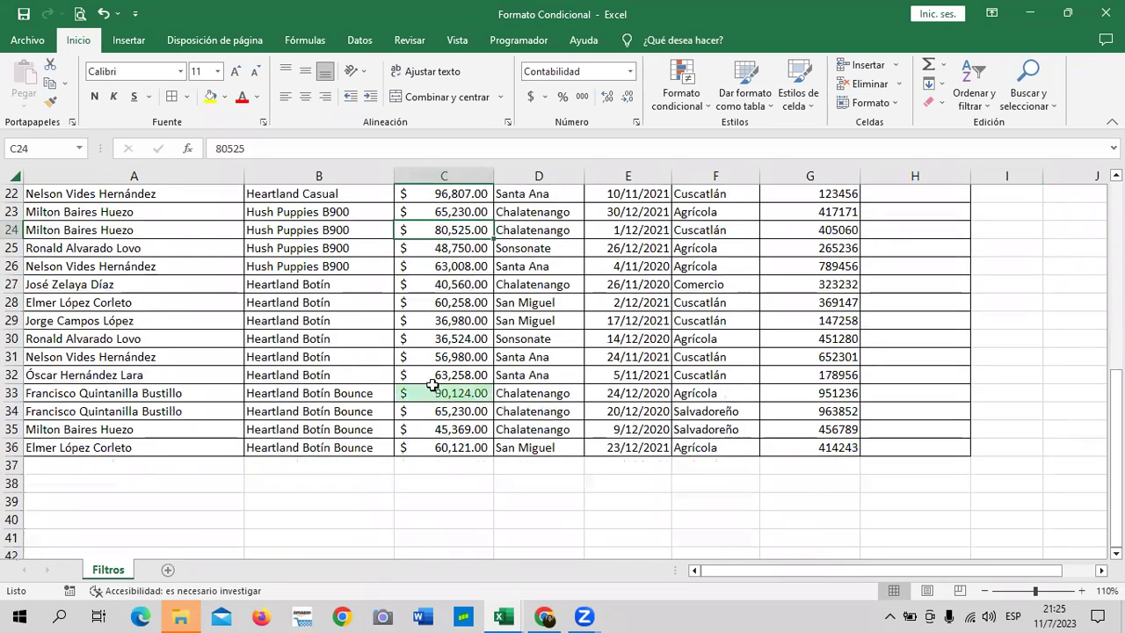
{"action": "left_click", "coordinate": [457, 387]}
{"action": "scroll", "coordinate": [563, 374], "scroll_direction": "up", "scroll_amount": 4}
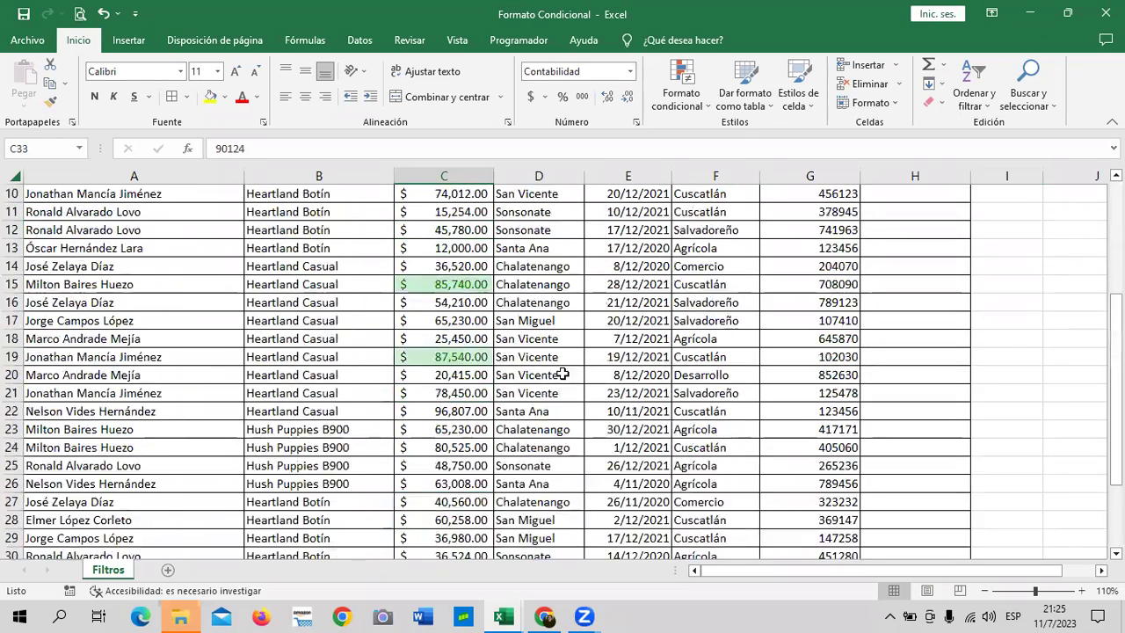
{"action": "scroll", "coordinate": [564, 373], "scroll_direction": "up", "scroll_amount": 2}
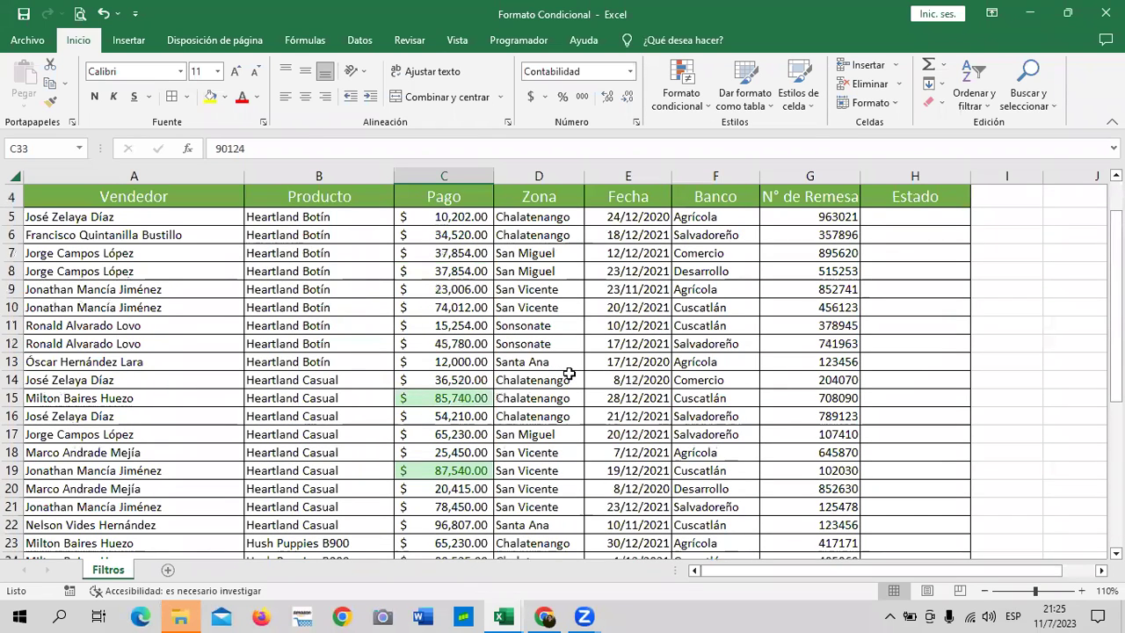
{"action": "left_click", "coordinate": [705, 104]}
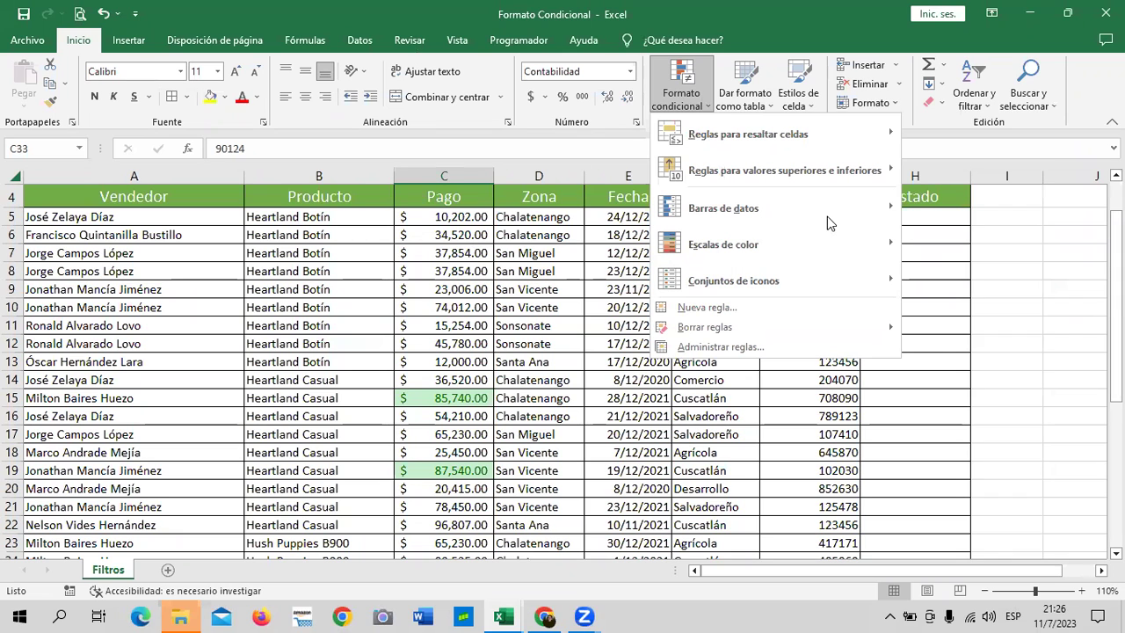
{"action": "mouse_move", "coordinate": [733, 279]}
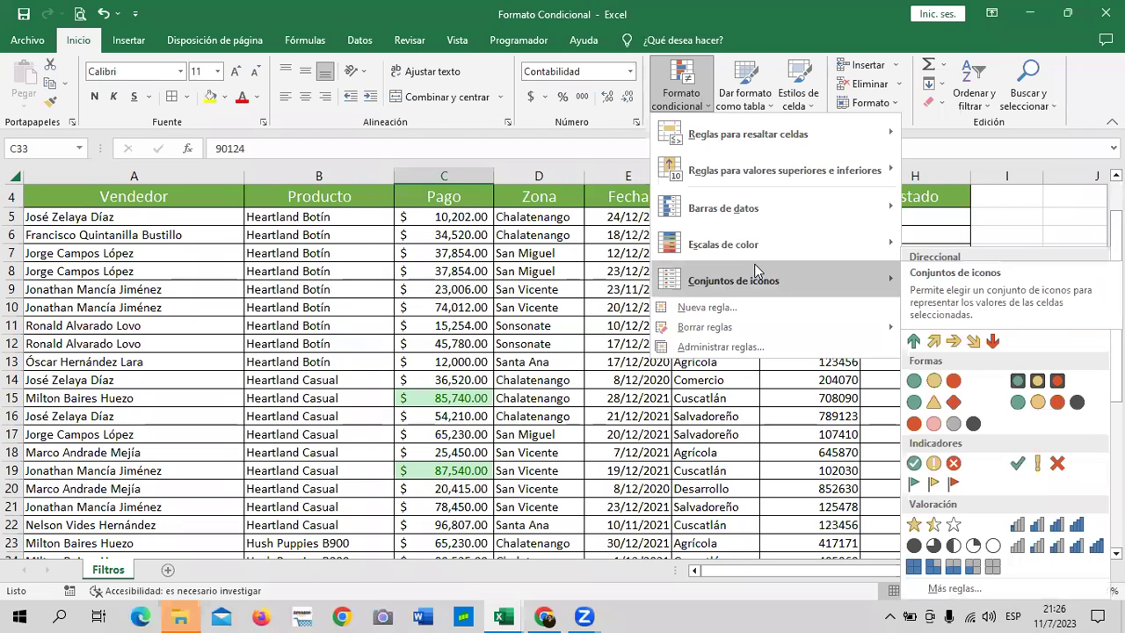
Step: Select the Fecha dates and add a 'Una fecha' Mes pasado rule with a custom blue-grey fill
{"action": "left_click", "coordinate": [1009, 195]}
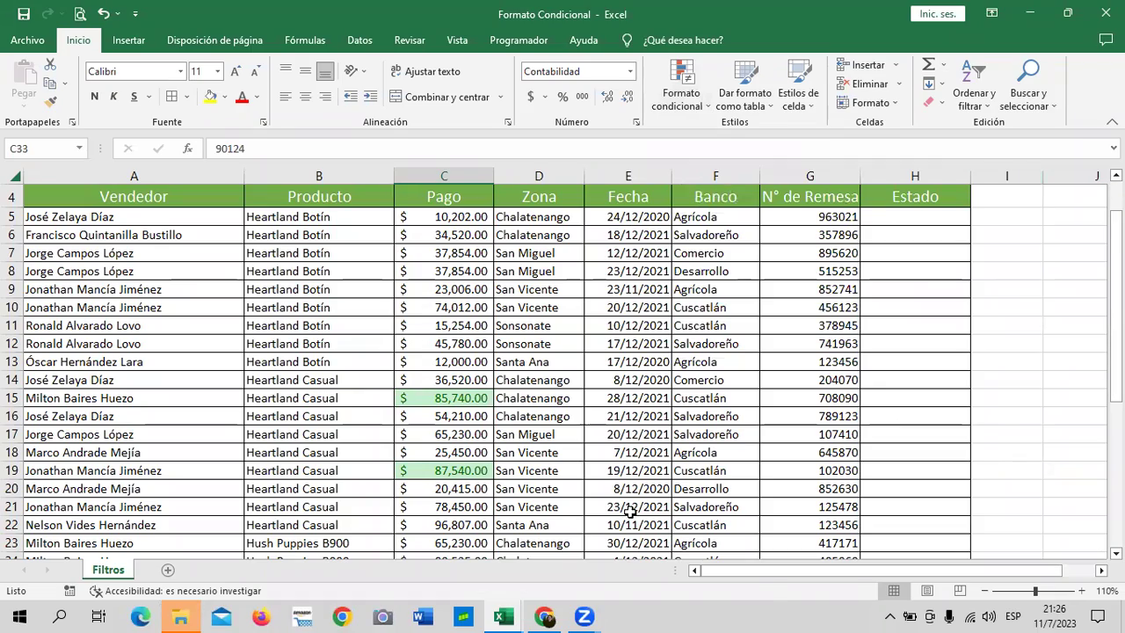
{"action": "left_click_drag", "start_coordinate": [628, 216], "coordinate": [640, 522]}
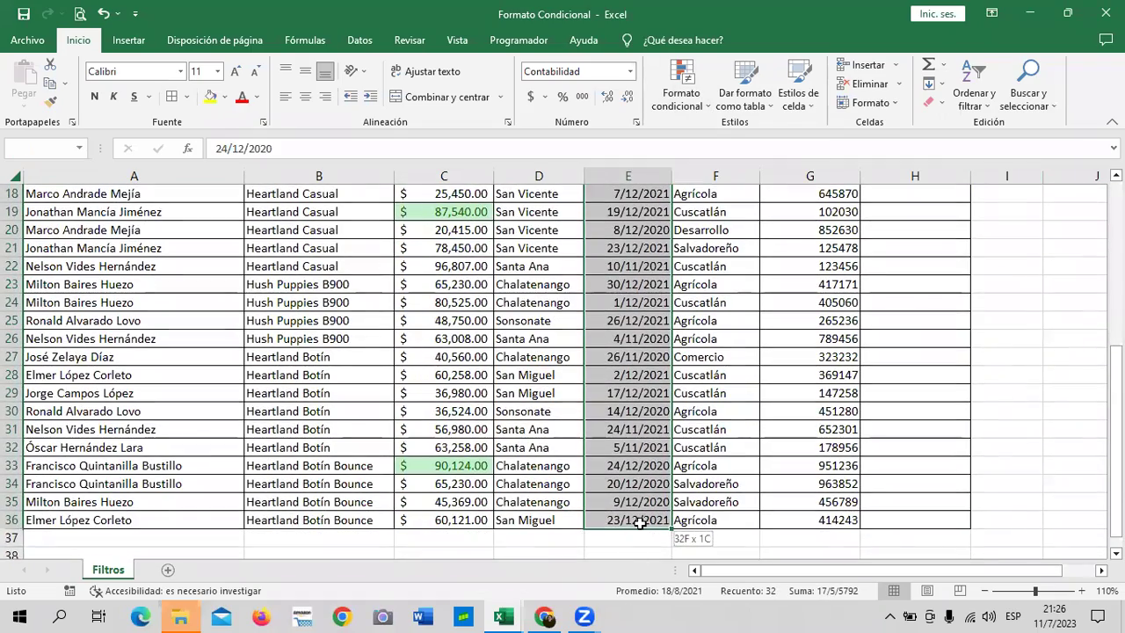
{"action": "left_click", "coordinate": [681, 92]}
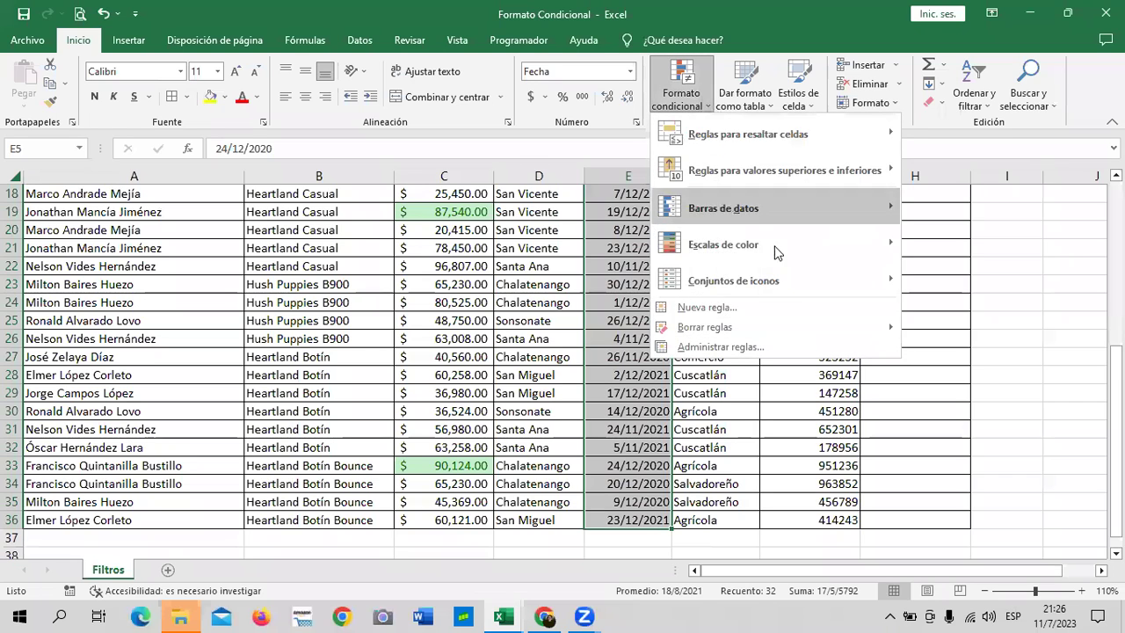
{"action": "mouse_move", "coordinate": [747, 134]}
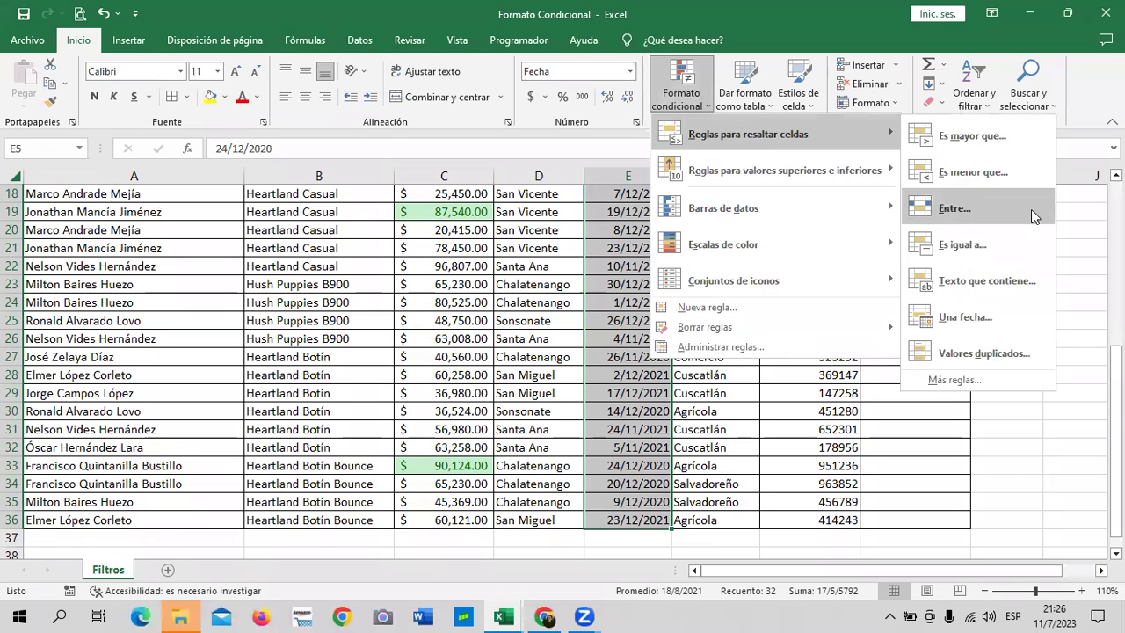
{"action": "left_click", "coordinate": [1024, 316]}
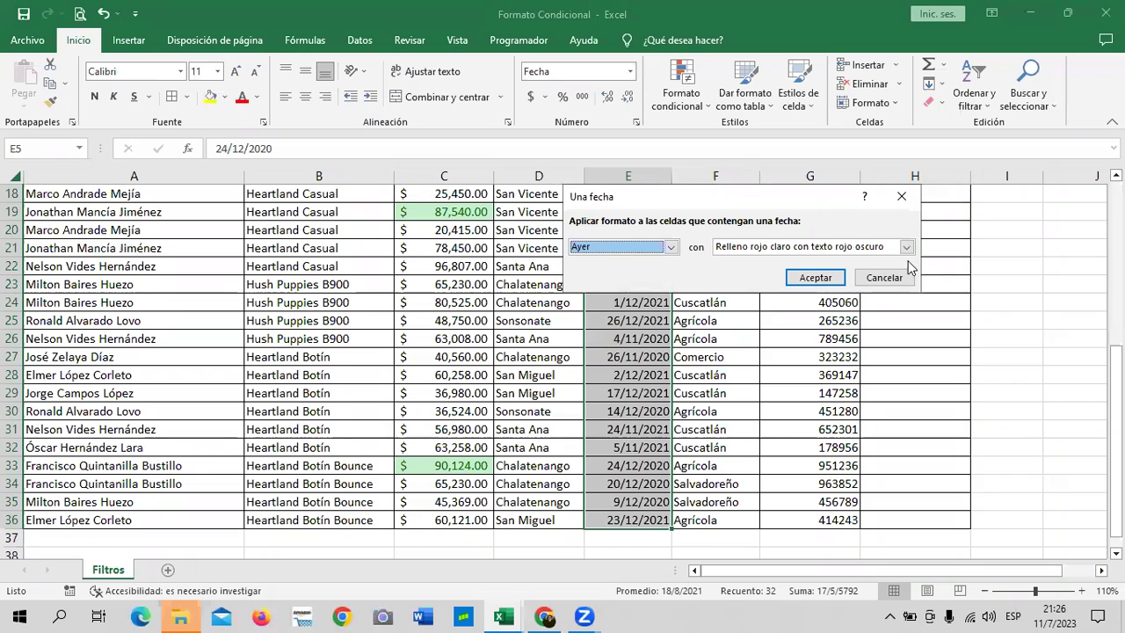
{"action": "left_click", "coordinate": [670, 246]}
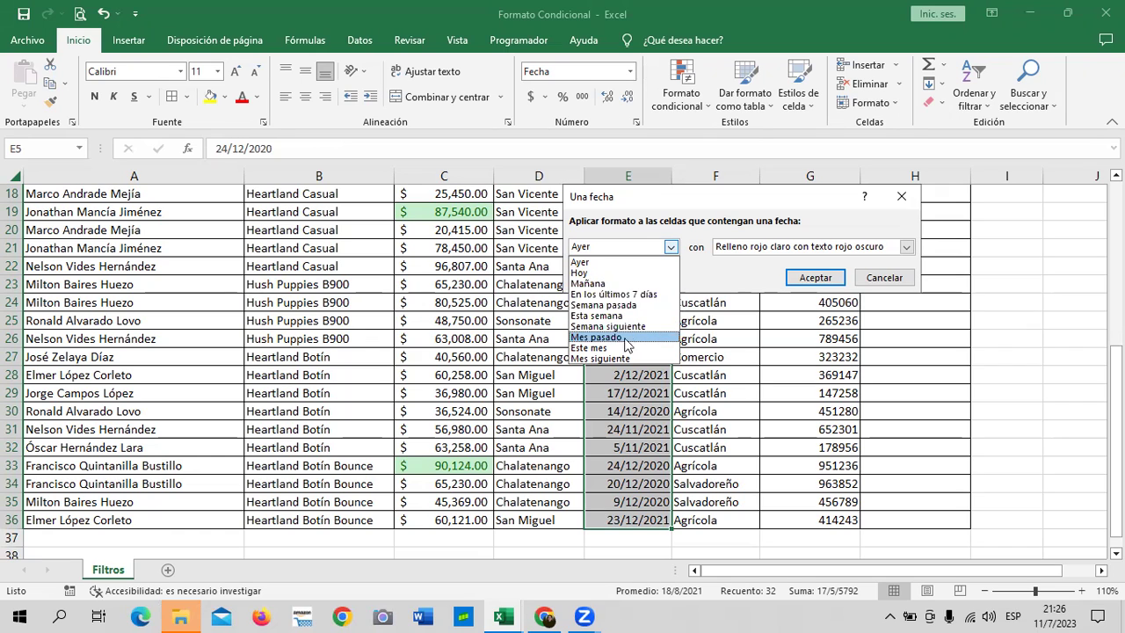
{"action": "left_click", "coordinate": [627, 338]}
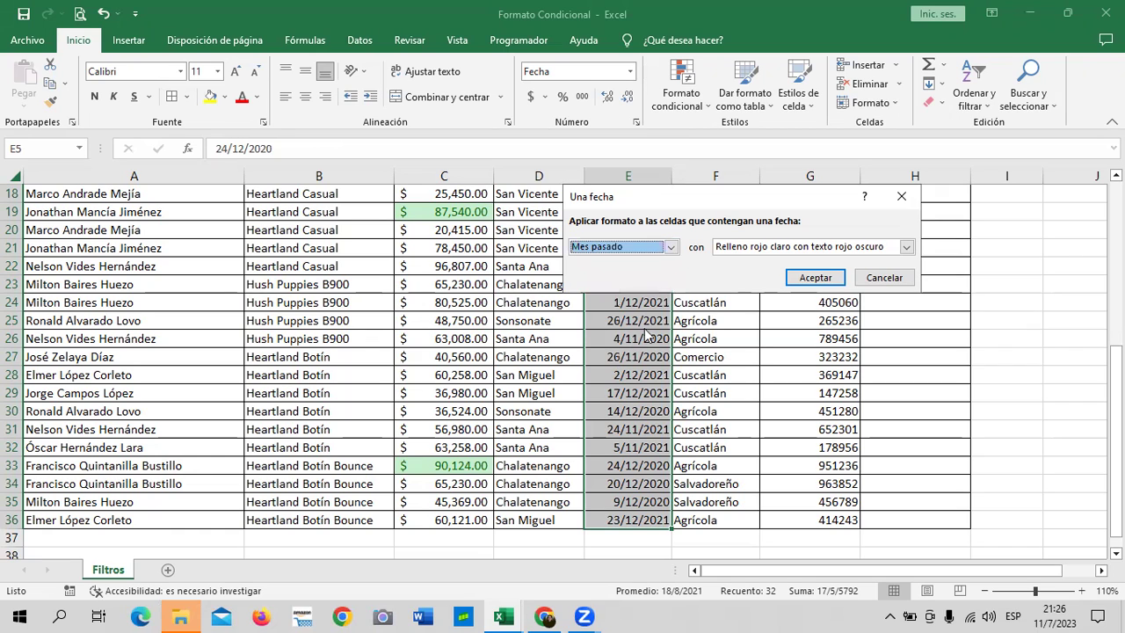
{"action": "left_click", "coordinate": [905, 247]}
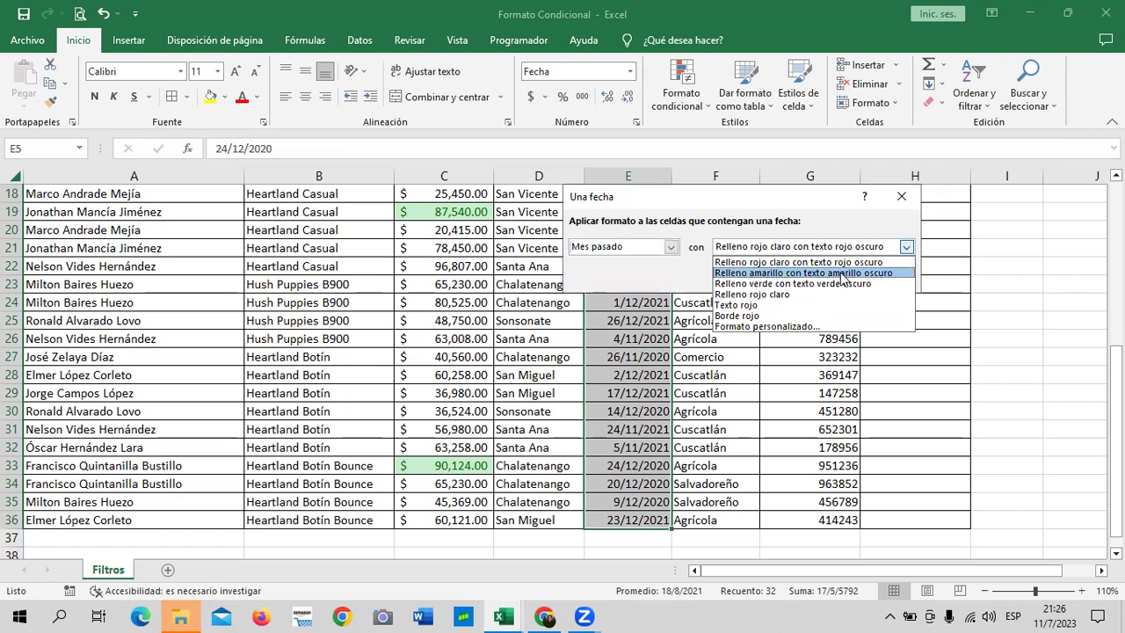
{"action": "left_click", "coordinate": [763, 326]}
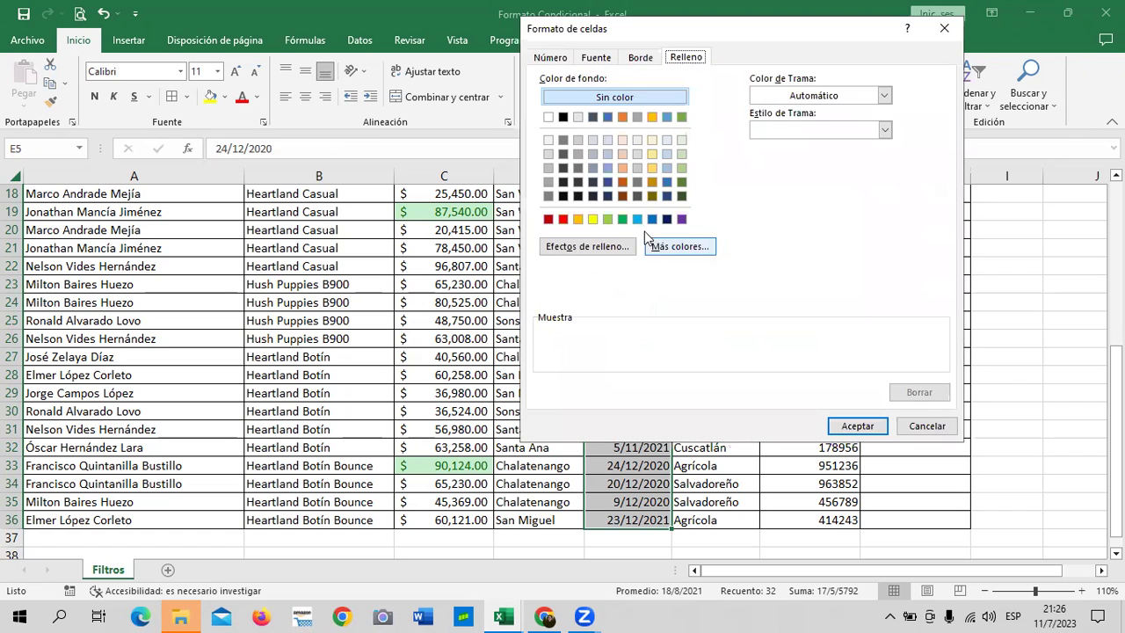
{"action": "left_click", "coordinate": [593, 169]}
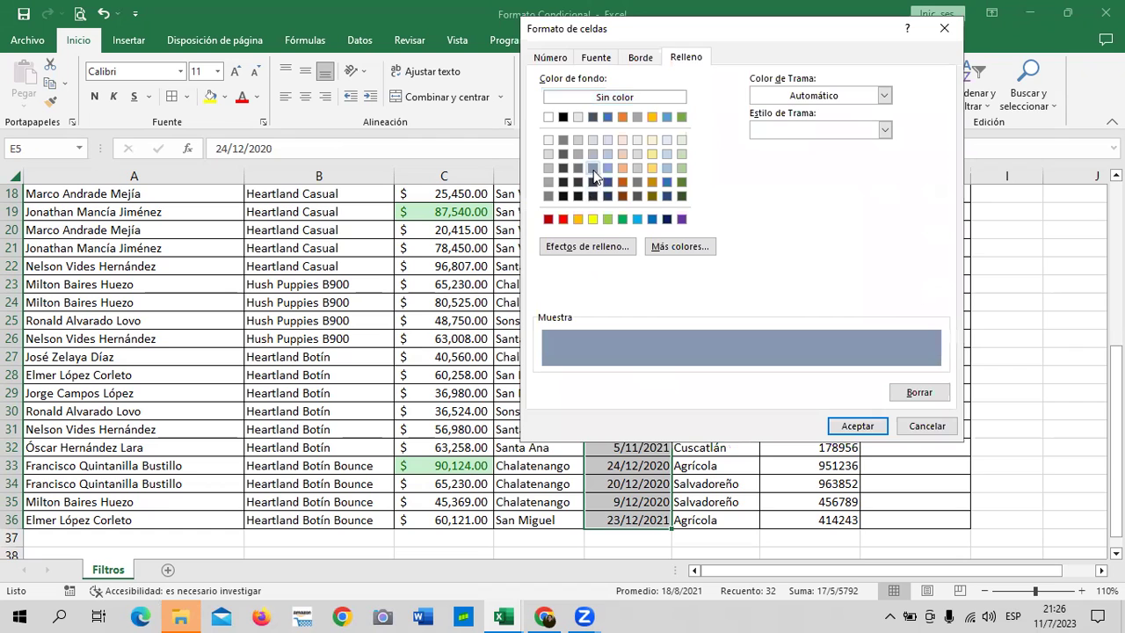
{"action": "left_click", "coordinate": [867, 430]}
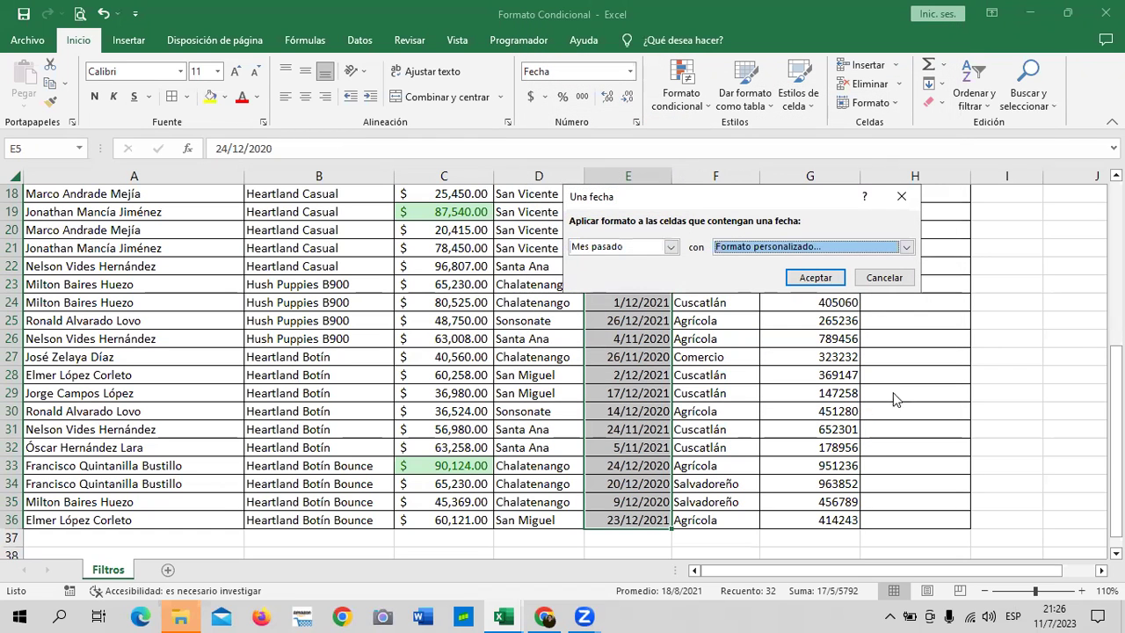
{"action": "left_click", "coordinate": [816, 277]}
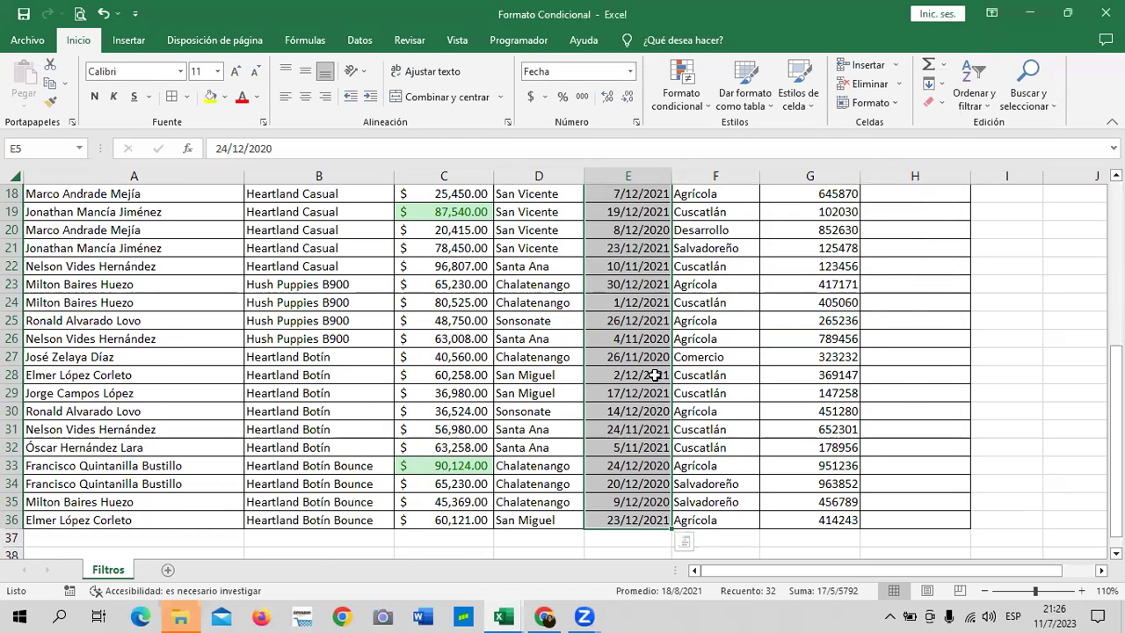
{"action": "scroll", "coordinate": [716, 290], "scroll_direction": "up", "scroll_amount": 6}
Step: Change the date in E33 to 24/6/2023
{"action": "left_click", "coordinate": [774, 369]}
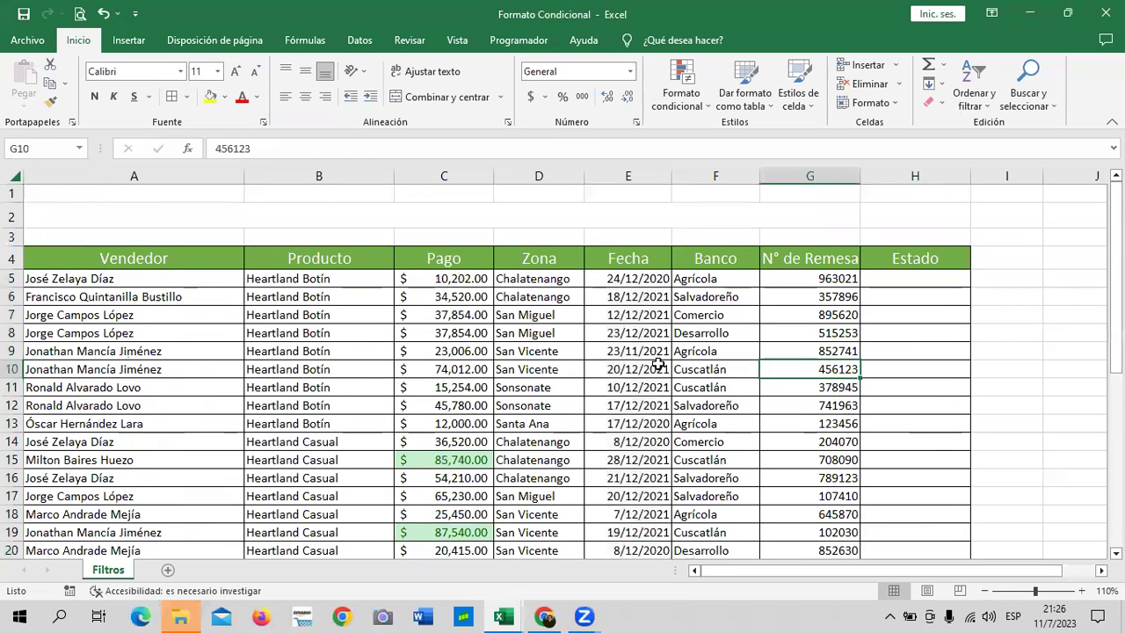
{"action": "scroll", "coordinate": [664, 362], "scroll_direction": "down", "scroll_amount": 3}
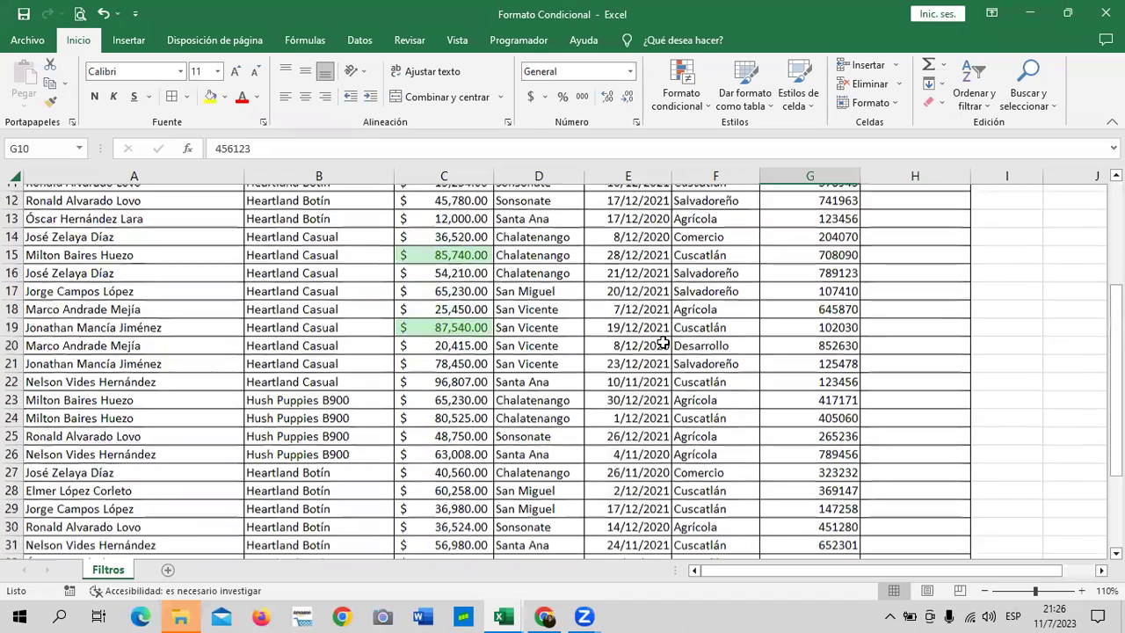
{"action": "scroll", "coordinate": [620, 369], "scroll_direction": "down", "scroll_amount": 4}
{"action": "left_click", "coordinate": [631, 393]}
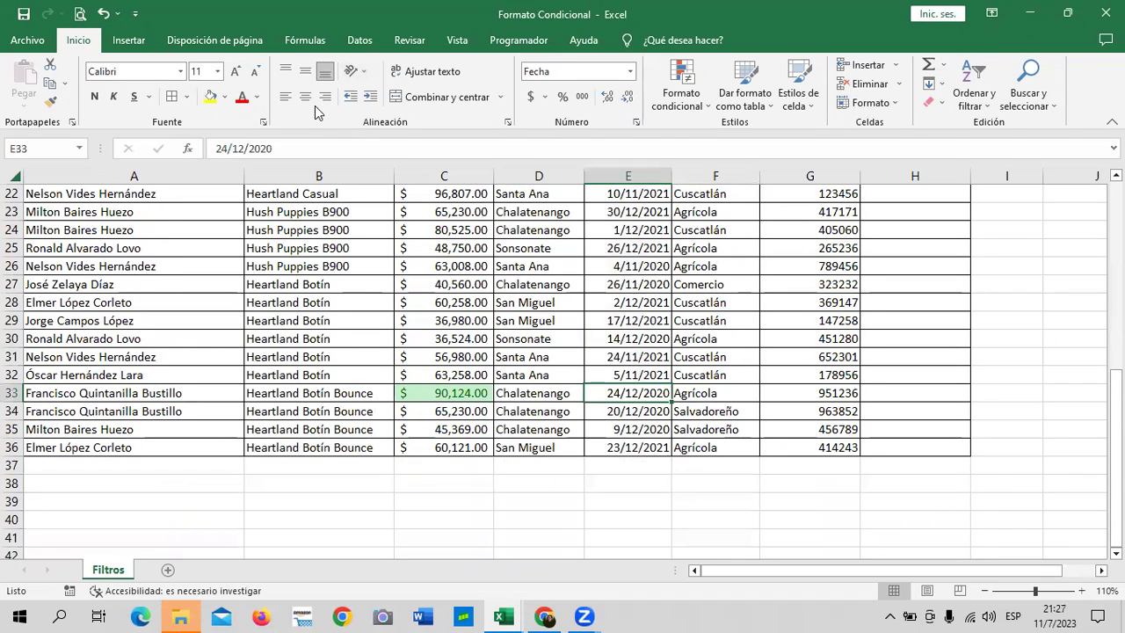
{"action": "left_click", "coordinate": [326, 150]}
{"action": "key", "text": "BackSpace"}
{"action": "type", "text": "3"}
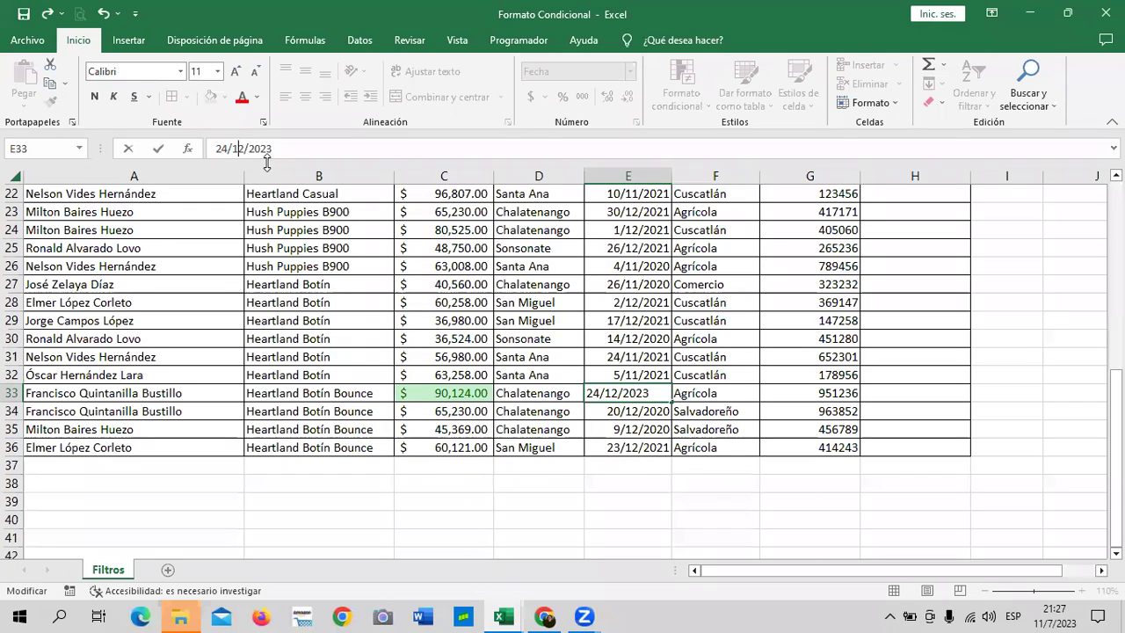
{"action": "key", "text": "BackSpace"}
{"action": "key", "text": "BackSpace"}
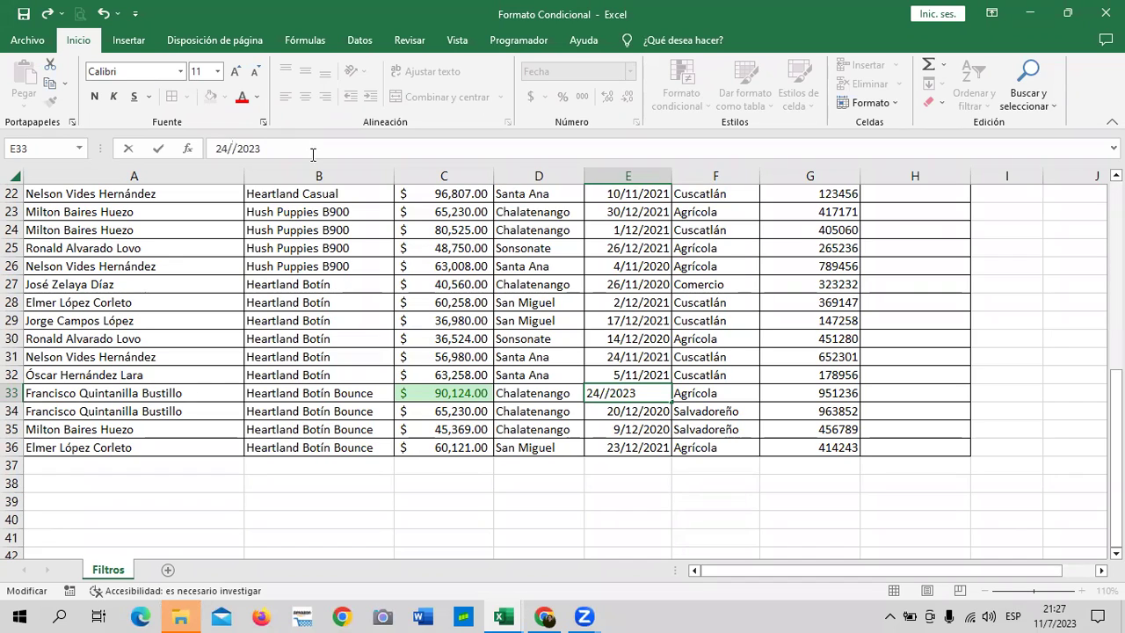
{"action": "type", "text": "6"}
{"action": "key", "text": "Return"}
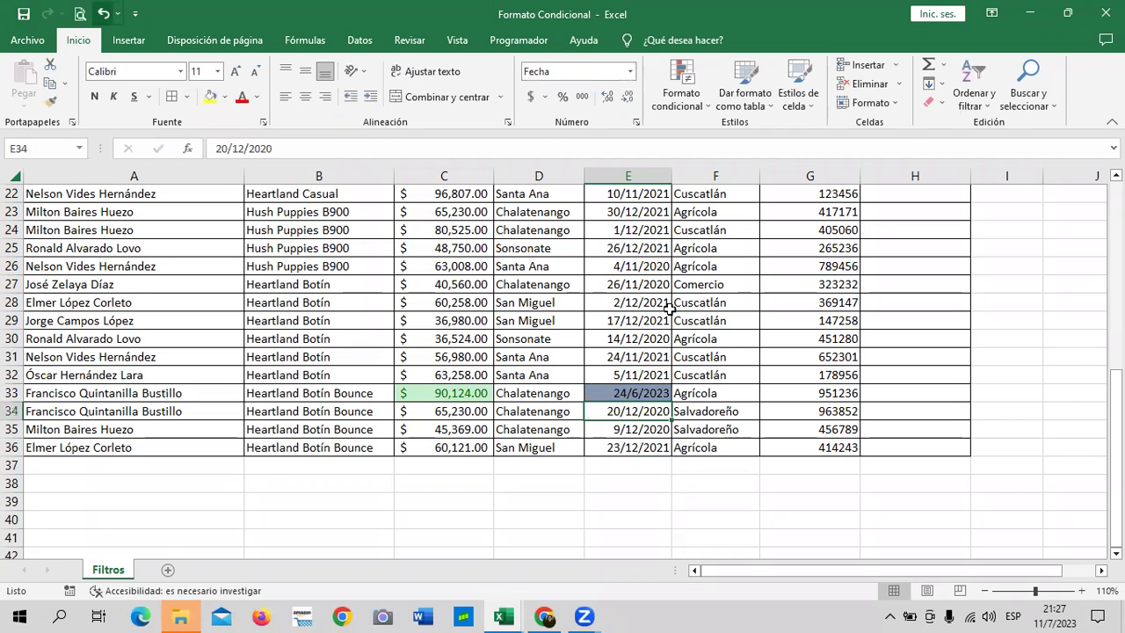
{"action": "left_click", "coordinate": [648, 393]}
Step: Change the date in E14 to 8/7/2023
{"action": "scroll", "coordinate": [648, 391], "scroll_direction": "up", "scroll_amount": 2}
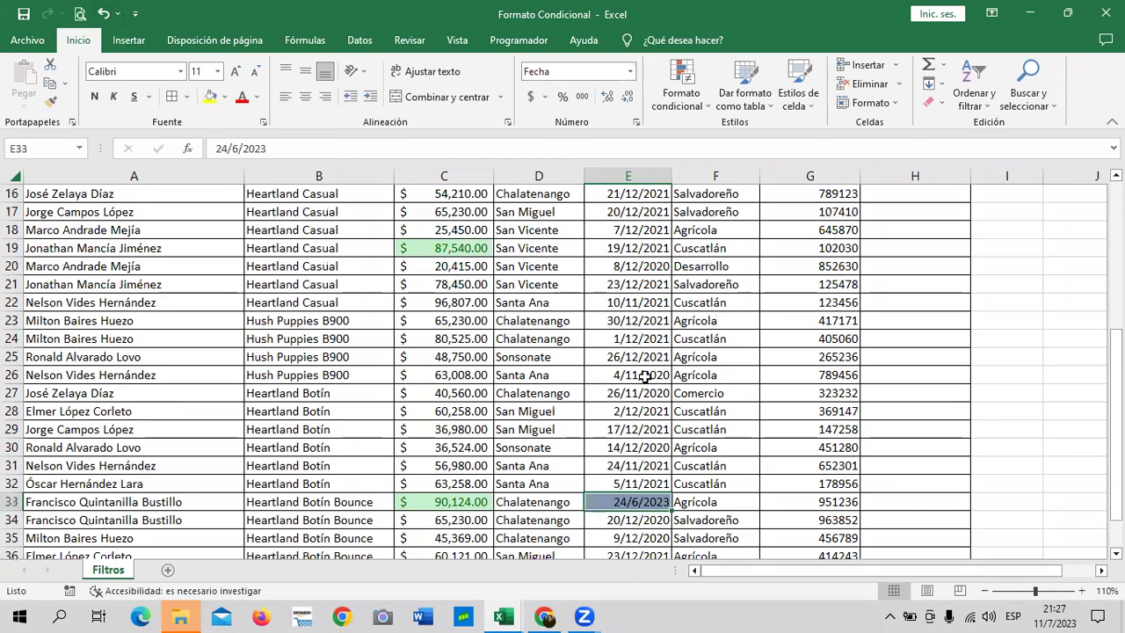
{"action": "scroll", "coordinate": [642, 375], "scroll_direction": "up", "scroll_amount": 1}
{"action": "scroll", "coordinate": [634, 351], "scroll_direction": "up", "scroll_amount": 1}
{"action": "left_click", "coordinate": [636, 265]}
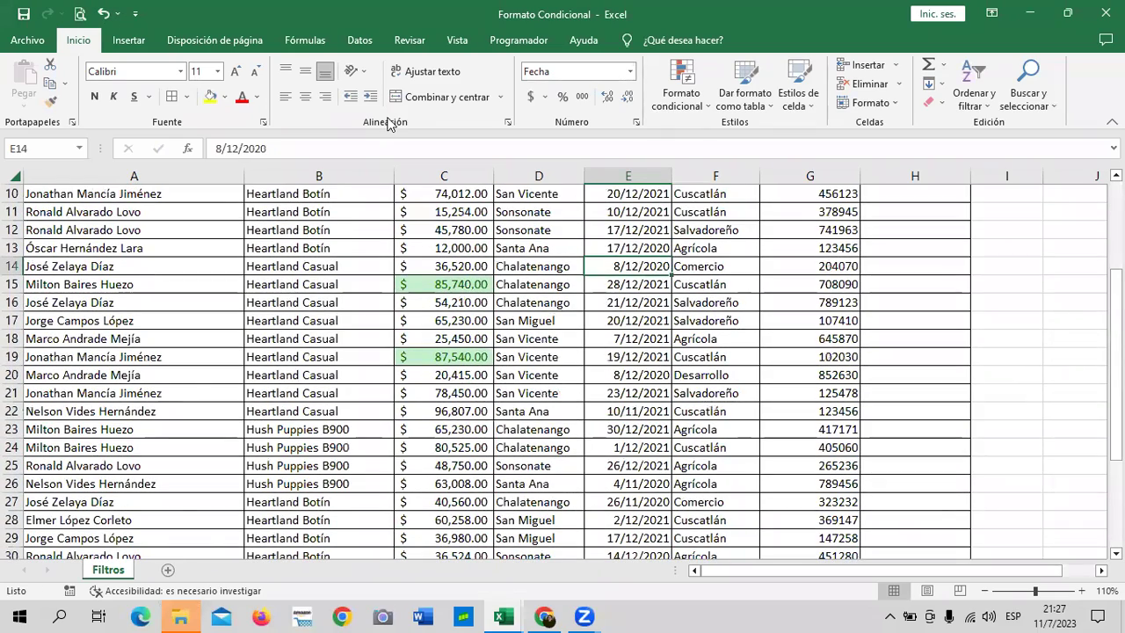
{"action": "left_click", "coordinate": [356, 147]}
{"action": "key", "text": "BackSpace"}
{"action": "type", "text": "3"}
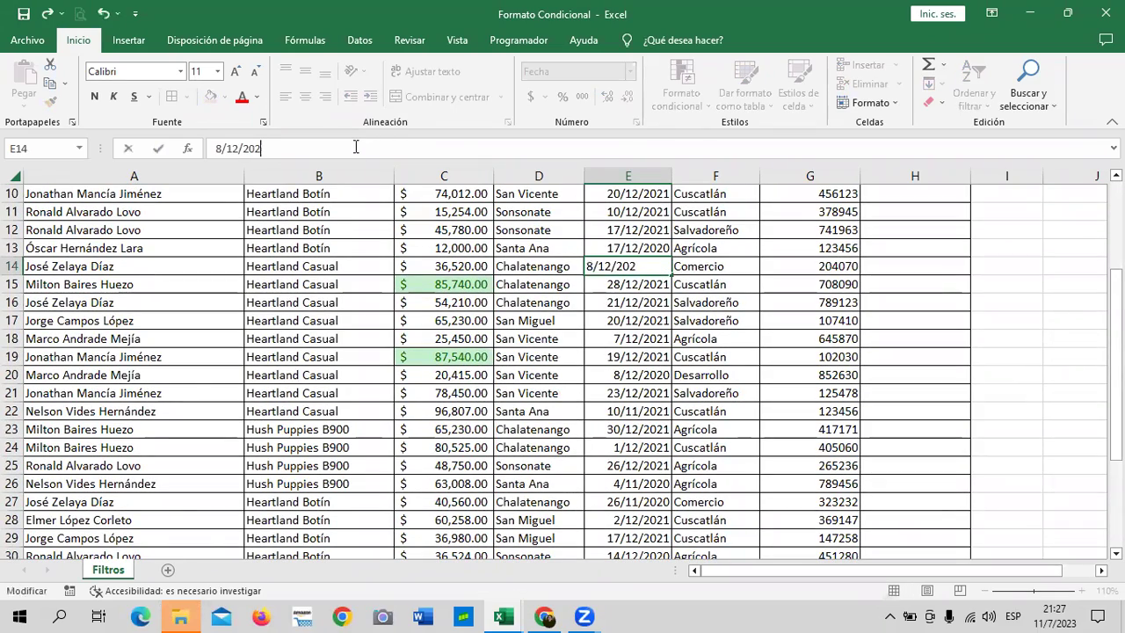
{"action": "left_click", "coordinate": [238, 148]}
{"action": "key", "text": "BackSpace"}
{"action": "key", "text": "BackSpace"}
{"action": "type", "text": "7"}
{"action": "key", "text": "Return"}
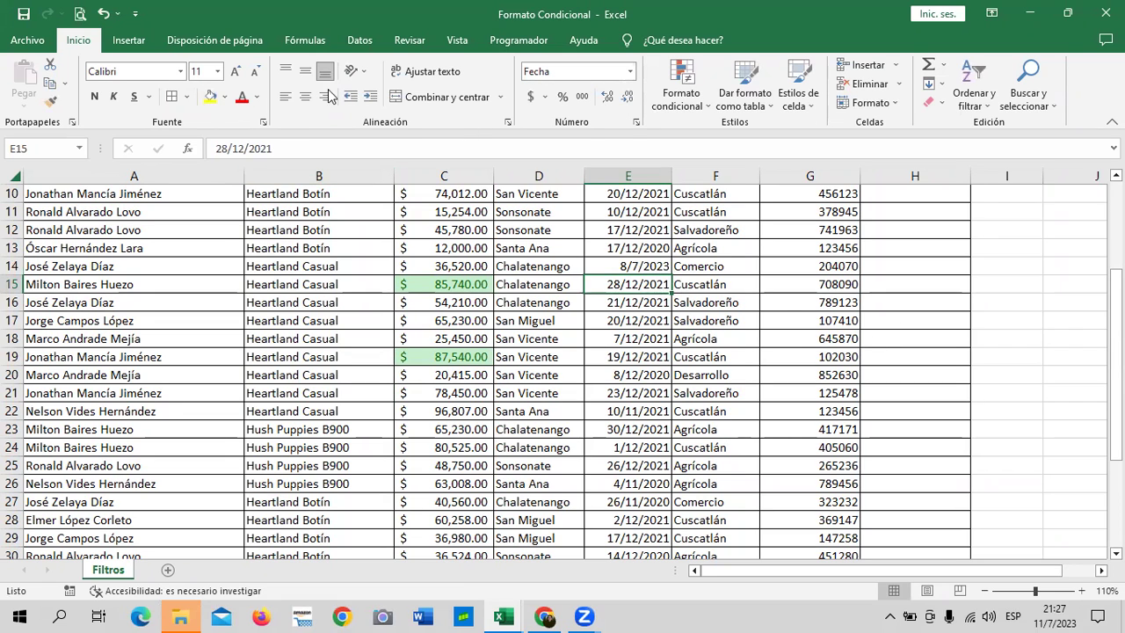
Step: Change the date in E15 to 28/6/2023, fixing the year after a wrong entry
{"action": "left_click", "coordinate": [244, 149]}
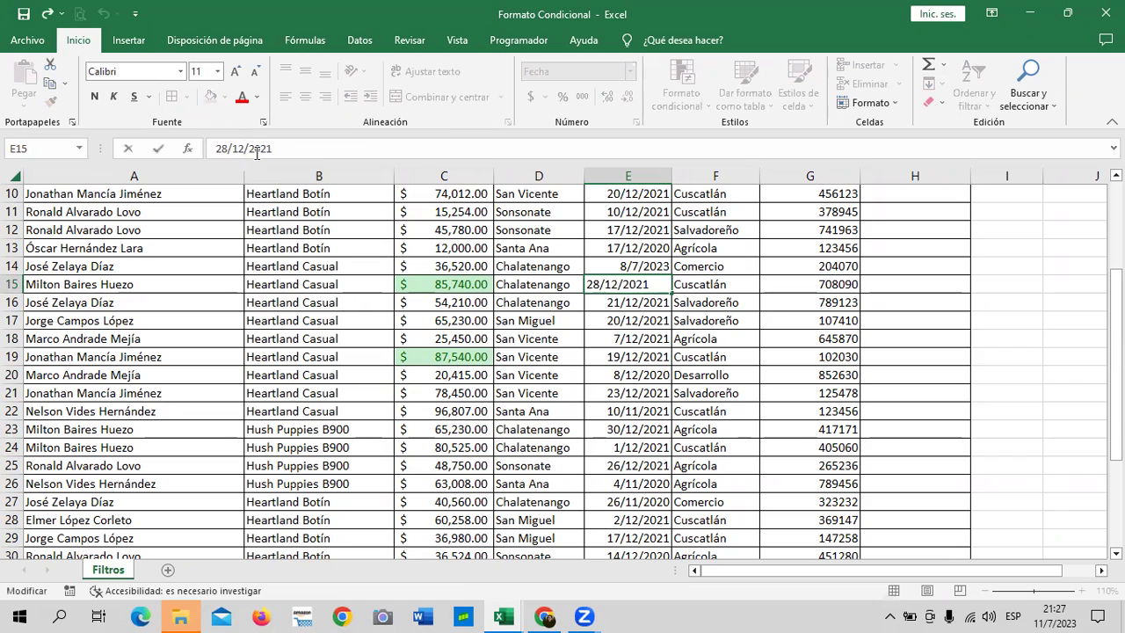
{"action": "key", "text": "BackSpace"}
{"action": "key", "text": "BackSpace"}
{"action": "type", "text": "6"}
{"action": "key", "text": "Return"}
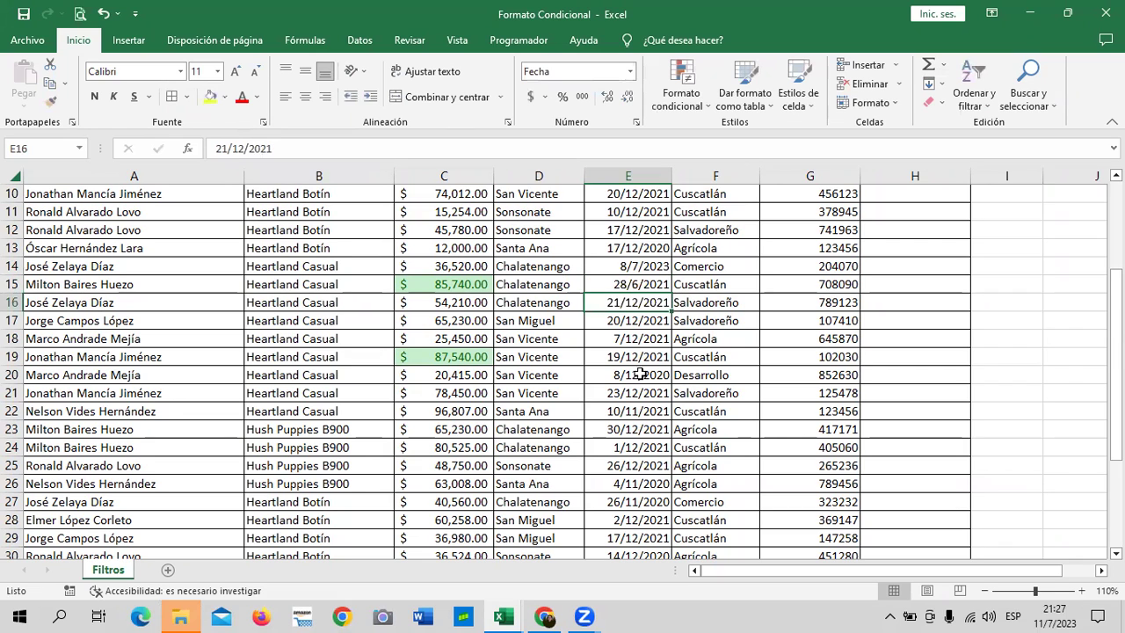
{"action": "left_click", "coordinate": [707, 393]}
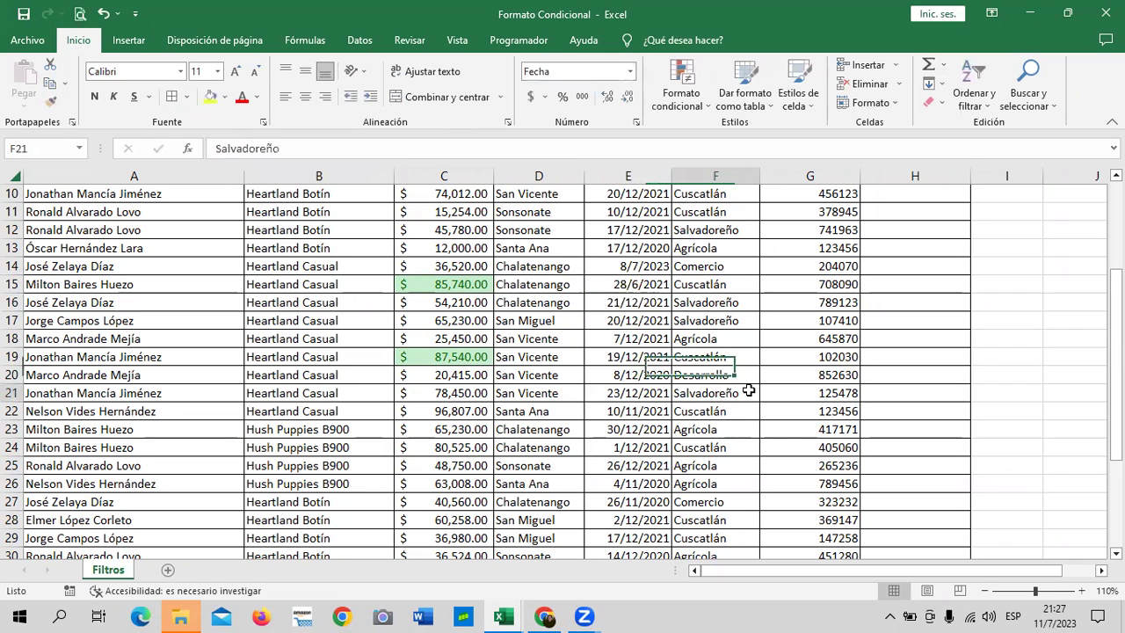
{"action": "left_click", "coordinate": [621, 283]}
{"action": "left_click", "coordinate": [339, 148]}
{"action": "key", "text": "BackSpace"}
{"action": "type", "text": "3"}
{"action": "key", "text": "Return"}
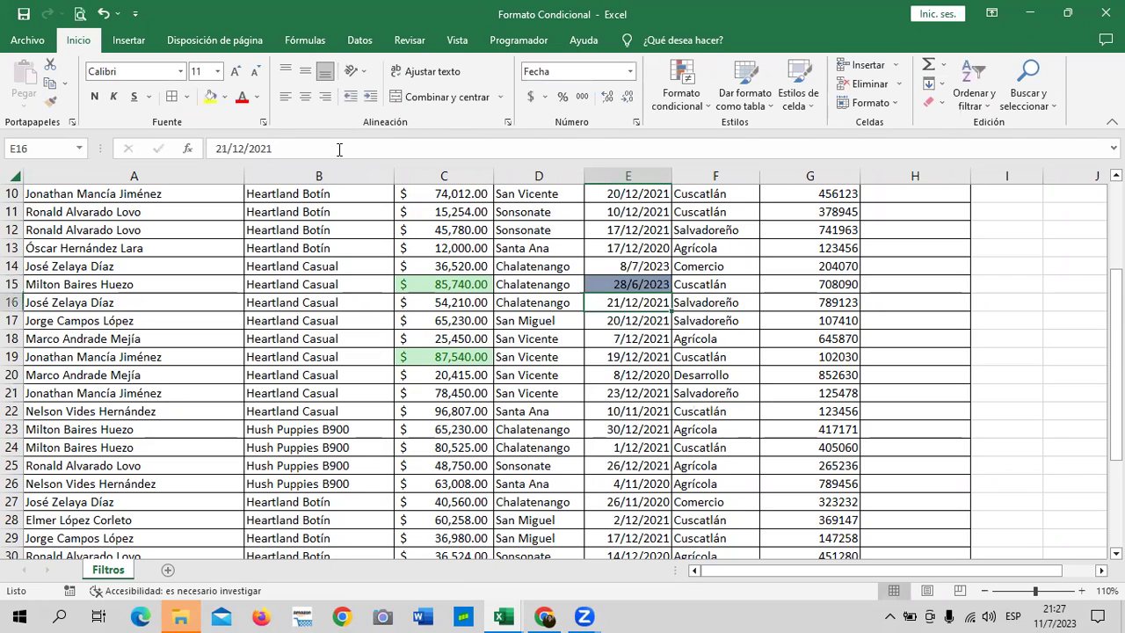
Step: Scroll through the Fecha column to check which dates show the last-month fill
{"action": "scroll", "coordinate": [647, 327], "scroll_direction": "down", "scroll_amount": 1}
{"action": "scroll", "coordinate": [647, 326], "scroll_direction": "down", "scroll_amount": 2}
{"action": "scroll", "coordinate": [647, 327], "scroll_direction": "down", "scroll_amount": 1}
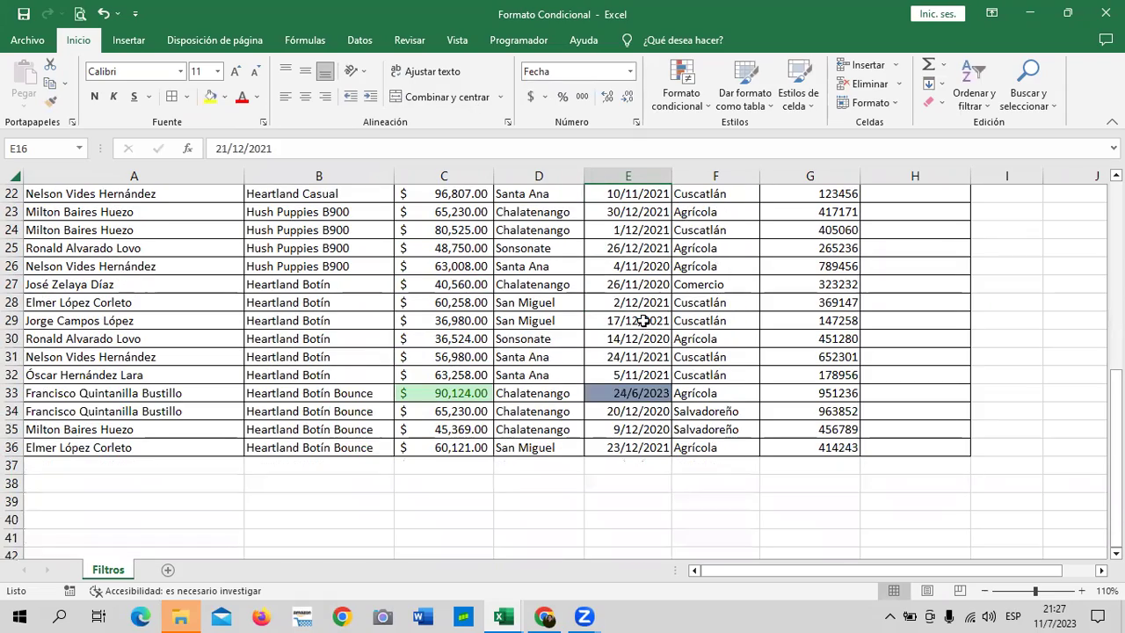
{"action": "scroll", "coordinate": [644, 321], "scroll_direction": "up", "scroll_amount": 4}
{"action": "scroll", "coordinate": [650, 322], "scroll_direction": "down", "scroll_amount": 1}
{"action": "scroll", "coordinate": [657, 323], "scroll_direction": "up", "scroll_amount": 1}
{"action": "scroll", "coordinate": [658, 324], "scroll_direction": "up", "scroll_amount": 1}
{"action": "scroll", "coordinate": [650, 322], "scroll_direction": "up", "scroll_amount": 2}
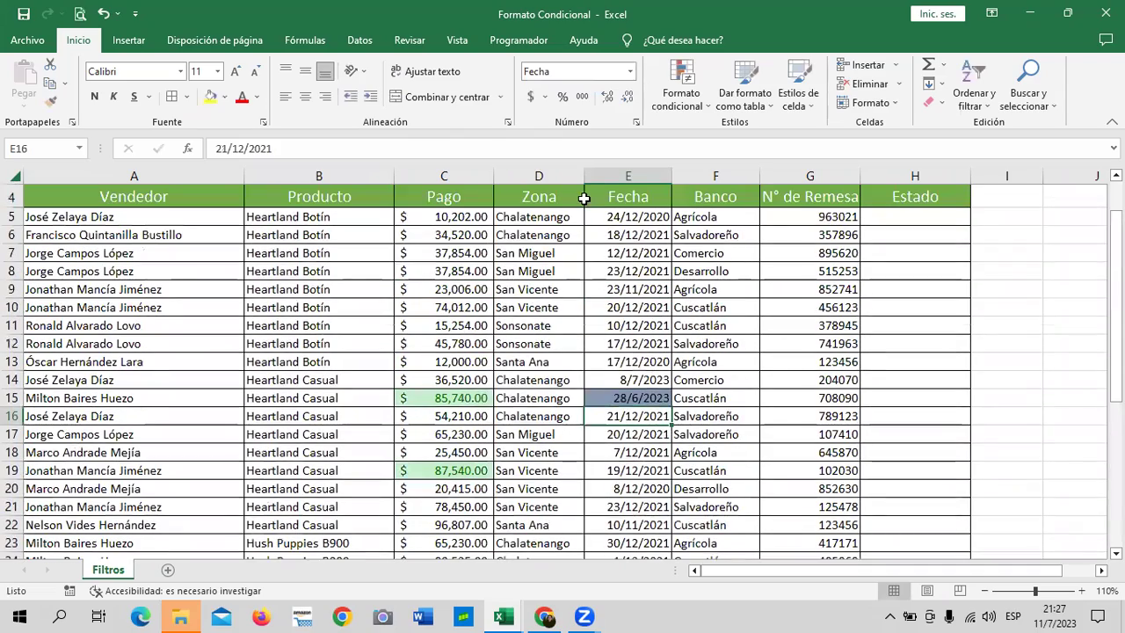
{"action": "scroll", "coordinate": [141, 338], "scroll_direction": "down", "scroll_amount": 4}
{"action": "scroll", "coordinate": [149, 360], "scroll_direction": "down", "scroll_amount": 4}
{"action": "scroll", "coordinate": [151, 364], "scroll_direction": "up", "scroll_amount": 4}
{"action": "scroll", "coordinate": [154, 367], "scroll_direction": "up", "scroll_amount": 4}
Step: Start a 'Texto que contiene' highlight rule for the vendor names in A5:A36
{"action": "mouse_move", "coordinate": [193, 212]}
{"action": "left_mouse_down"}
{"action": "mouse_move", "coordinate": [188, 608]}
{"action": "mouse_move", "coordinate": [180, 505]}
{"action": "left_mouse_up"}
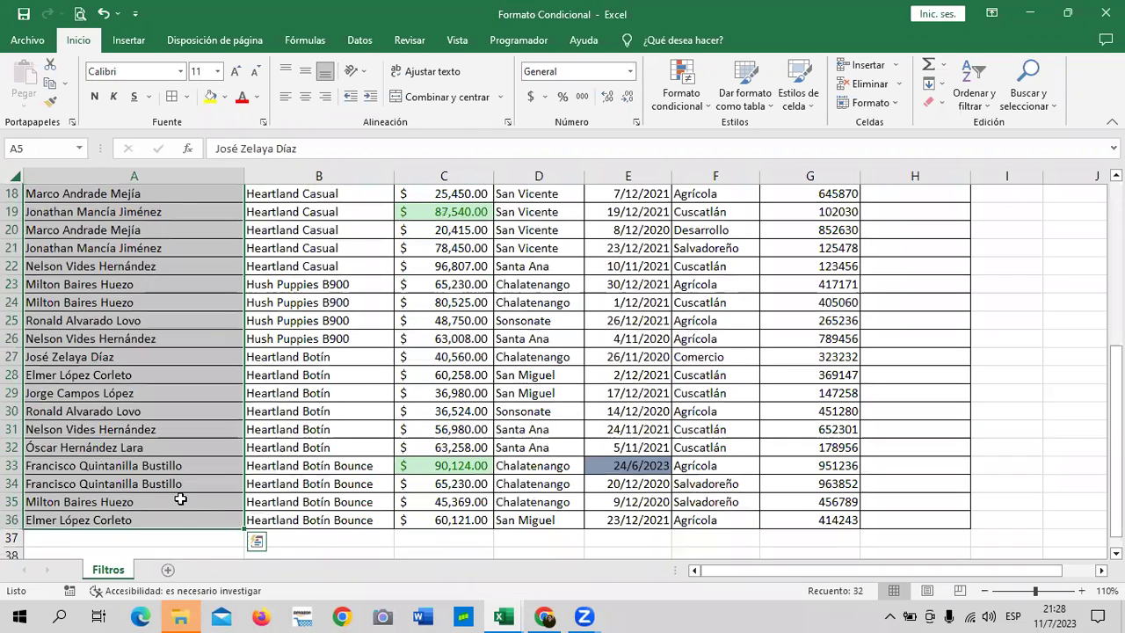
{"action": "left_click", "coordinate": [701, 104]}
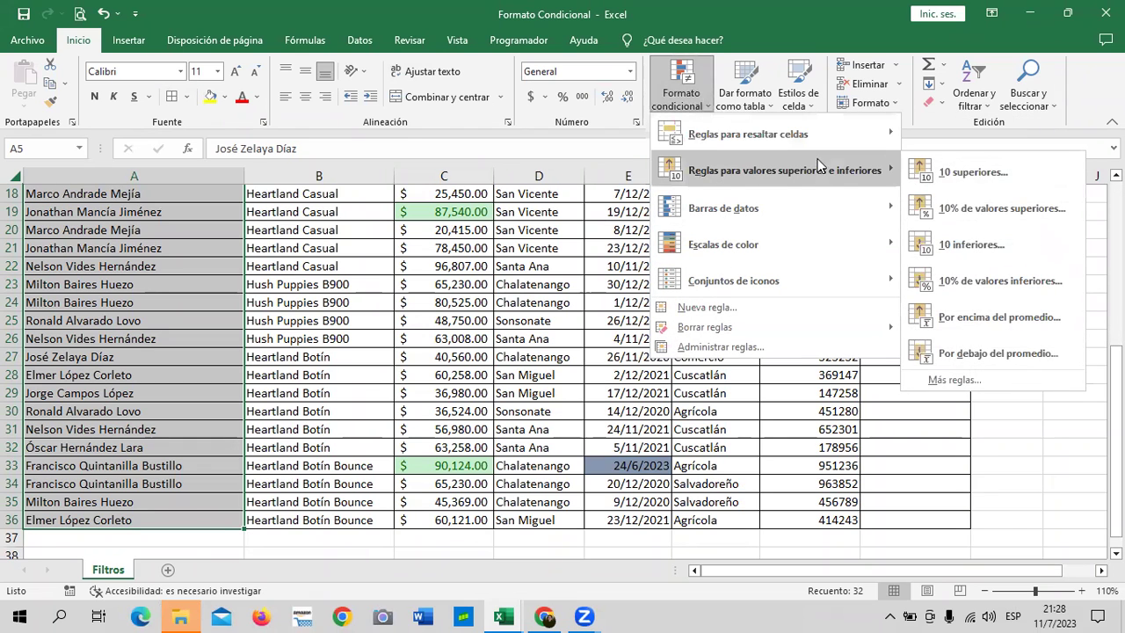
{"action": "mouse_move", "coordinate": [747, 134]}
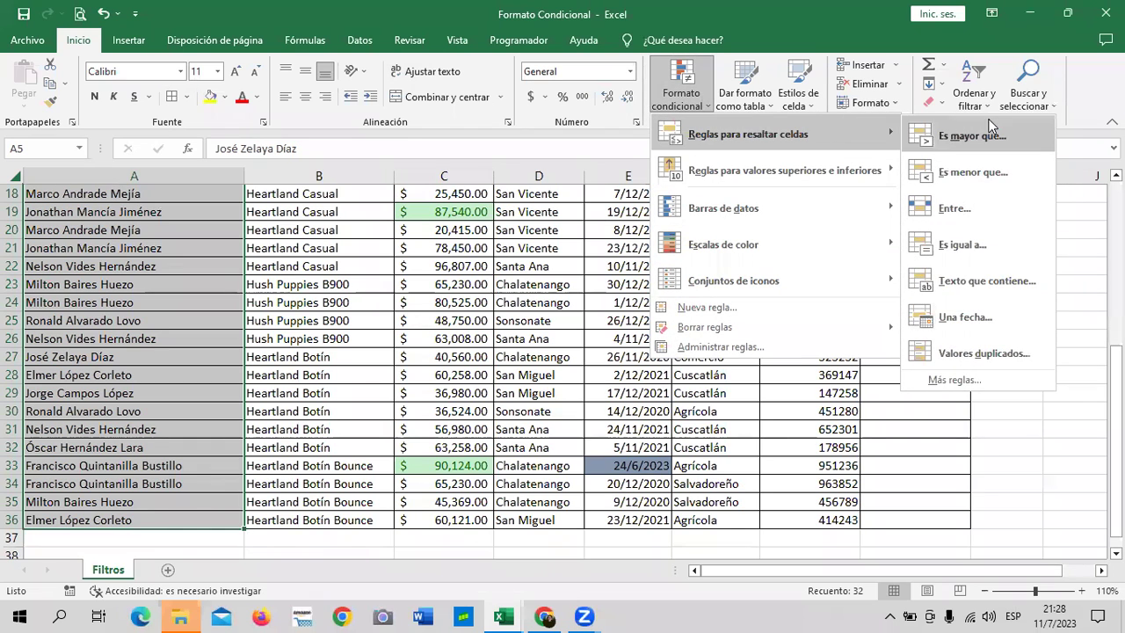
{"action": "left_click", "coordinate": [1002, 281]}
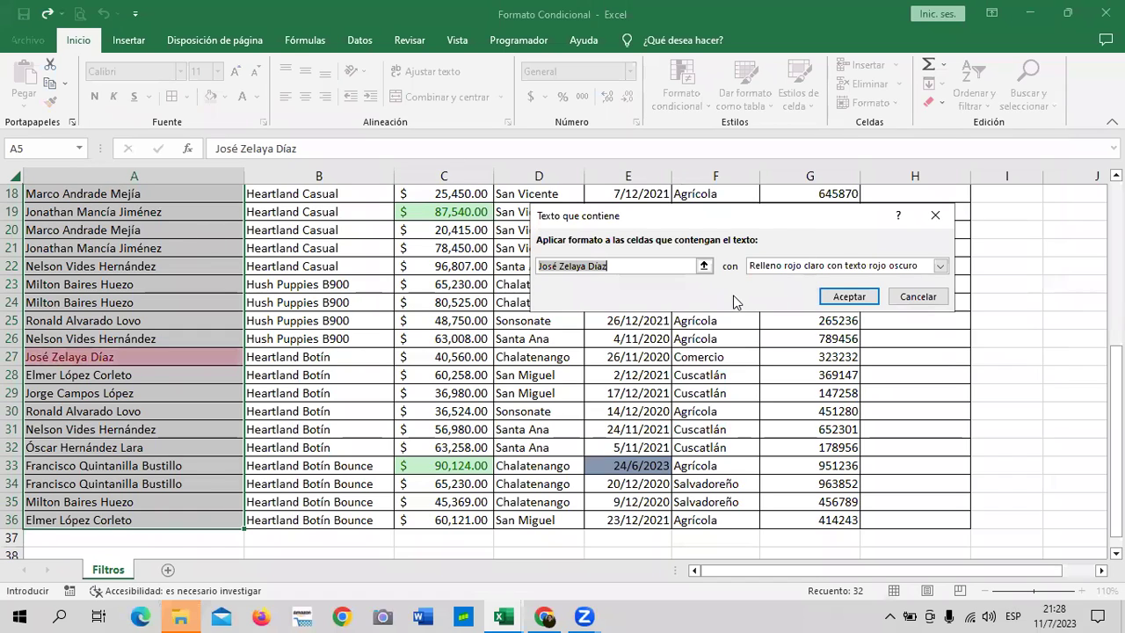
Step: Set the rule's matching text to cell A21, previewing that seller's name in light red
{"action": "left_click", "coordinate": [704, 265]}
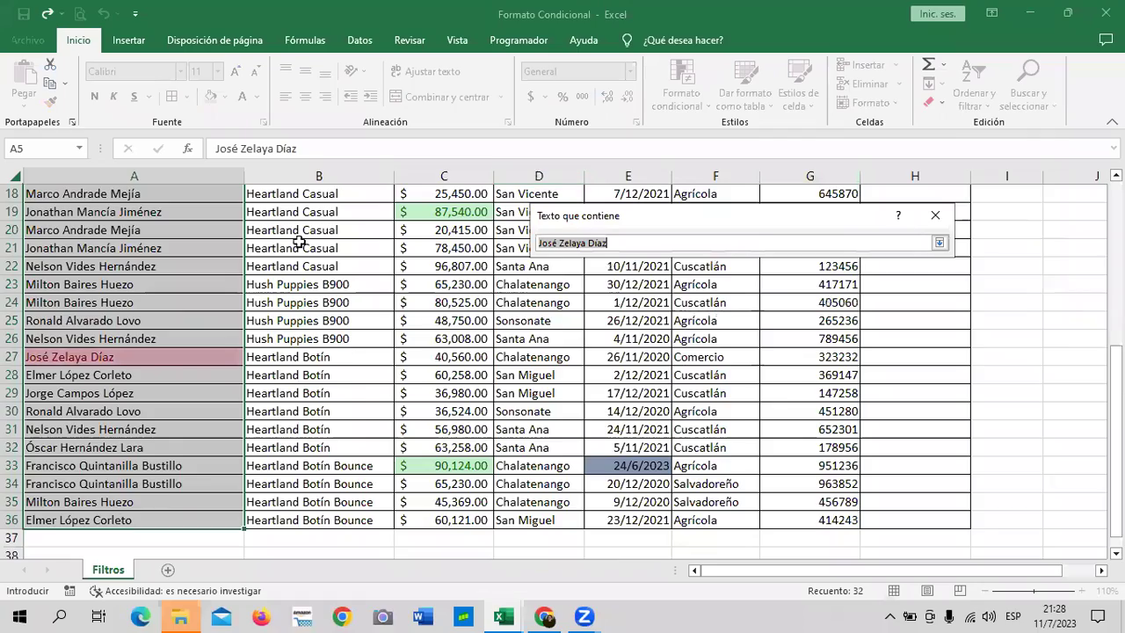
{"action": "scroll", "coordinate": [184, 317], "scroll_direction": "up", "scroll_amount": 2}
{"action": "scroll", "coordinate": [174, 319], "scroll_direction": "up", "scroll_amount": 1}
{"action": "scroll", "coordinate": [174, 319], "scroll_direction": "up", "scroll_amount": 3}
{"action": "scroll", "coordinate": [174, 319], "scroll_direction": "down", "scroll_amount": 3}
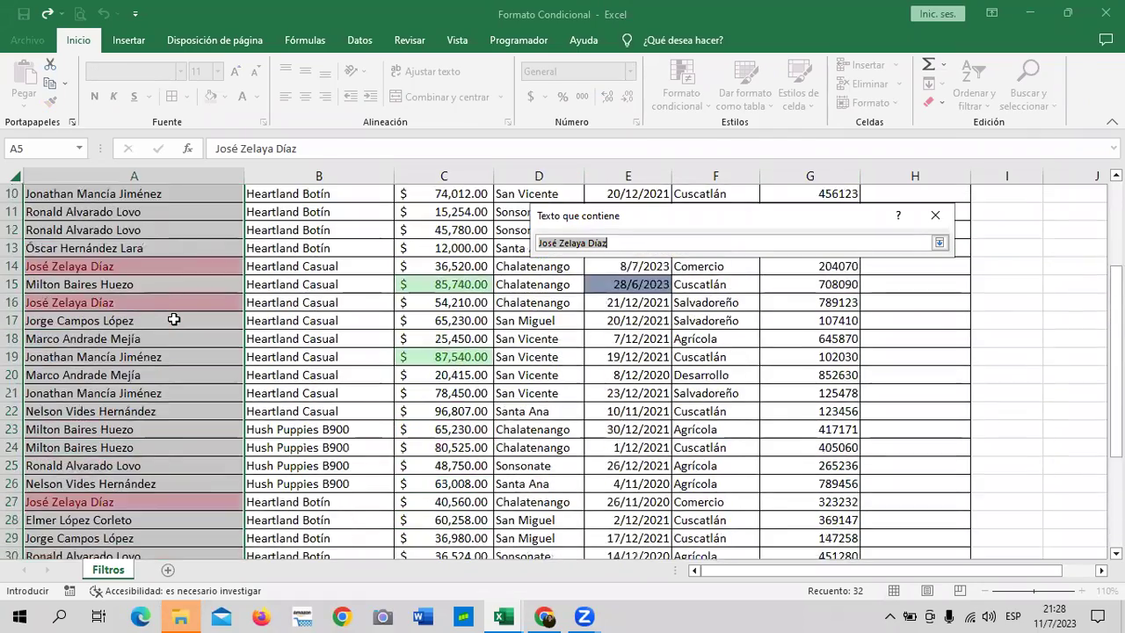
{"action": "scroll", "coordinate": [174, 319], "scroll_direction": "down", "scroll_amount": 3}
{"action": "scroll", "coordinate": [174, 319], "scroll_direction": "down", "scroll_amount": 3}
{"action": "scroll", "coordinate": [174, 319], "scroll_direction": "up", "scroll_amount": 1}
{"action": "scroll", "coordinate": [174, 319], "scroll_direction": "up", "scroll_amount": 3}
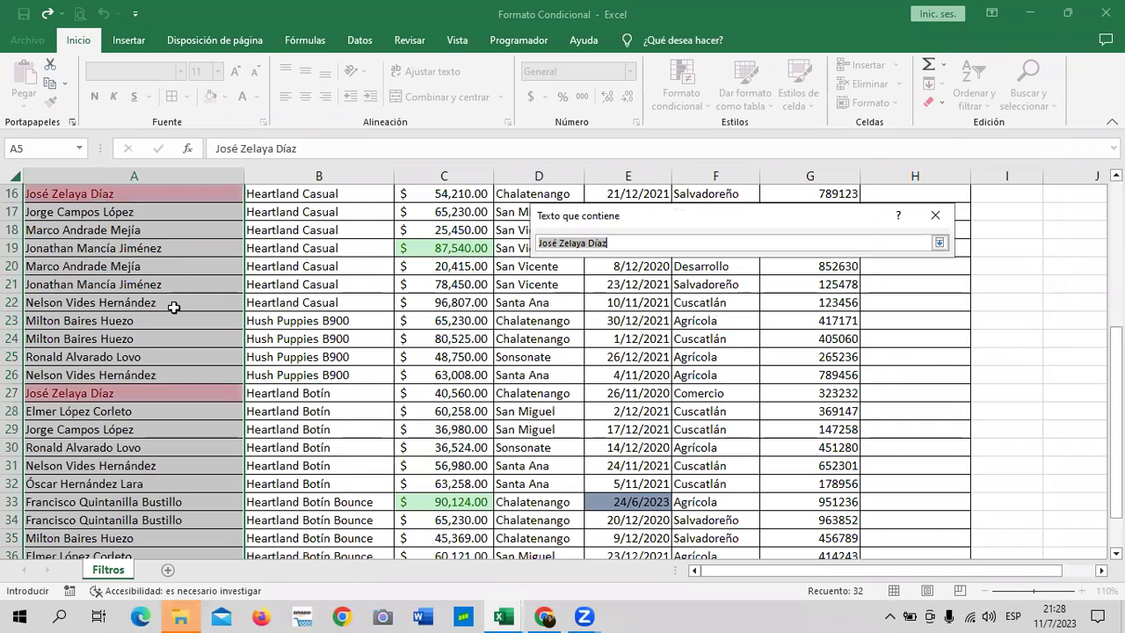
{"action": "left_click", "coordinate": [123, 284]}
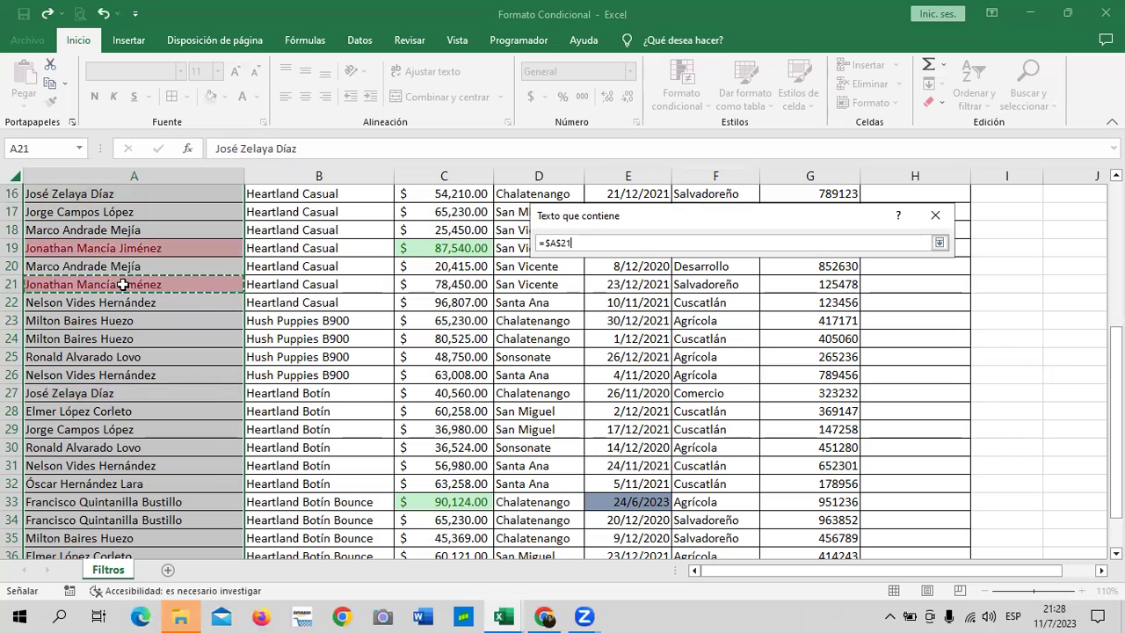
{"action": "type", "text": "21"}
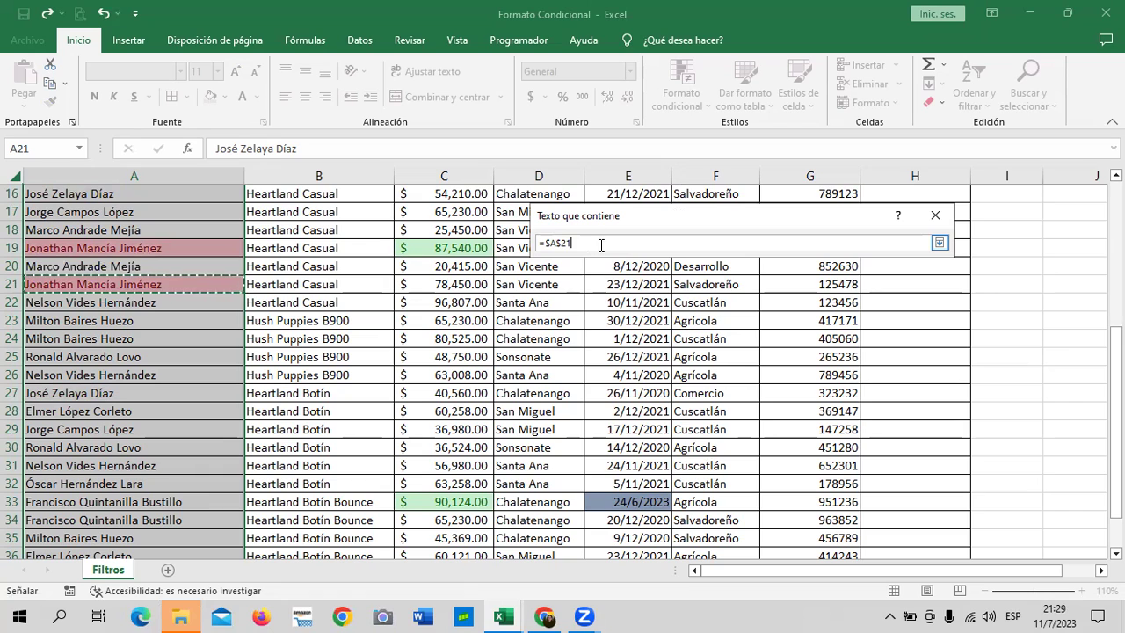
Step: Finish the Text That Contains rule for =$A$21 with a custom teal fill from More Colors
{"action": "left_click", "coordinate": [940, 242]}
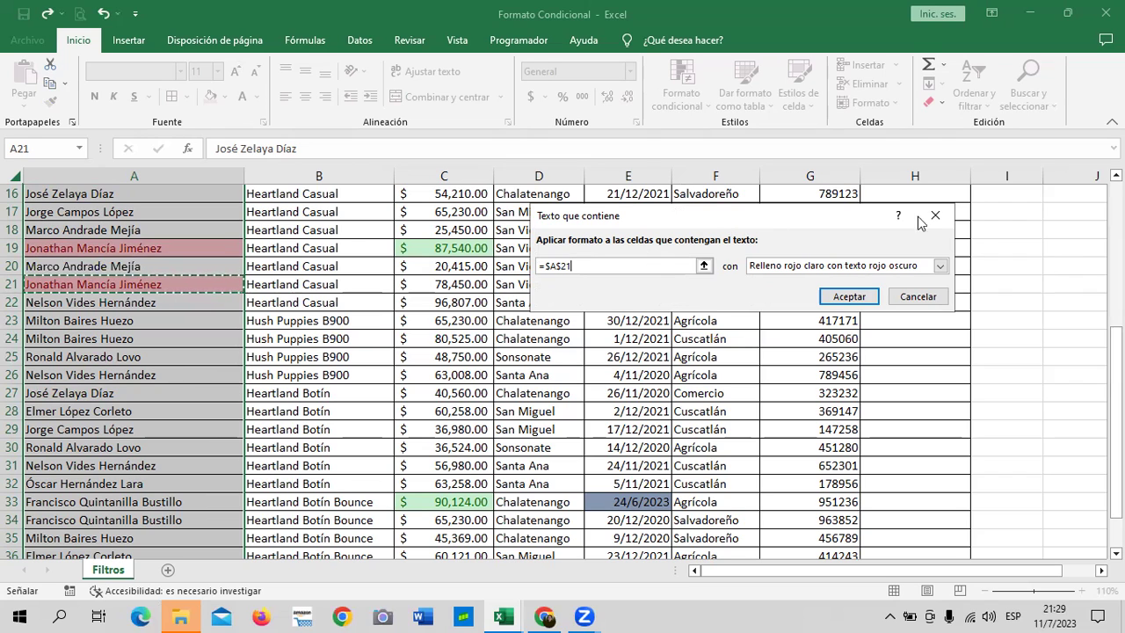
{"action": "left_click", "coordinate": [939, 267]}
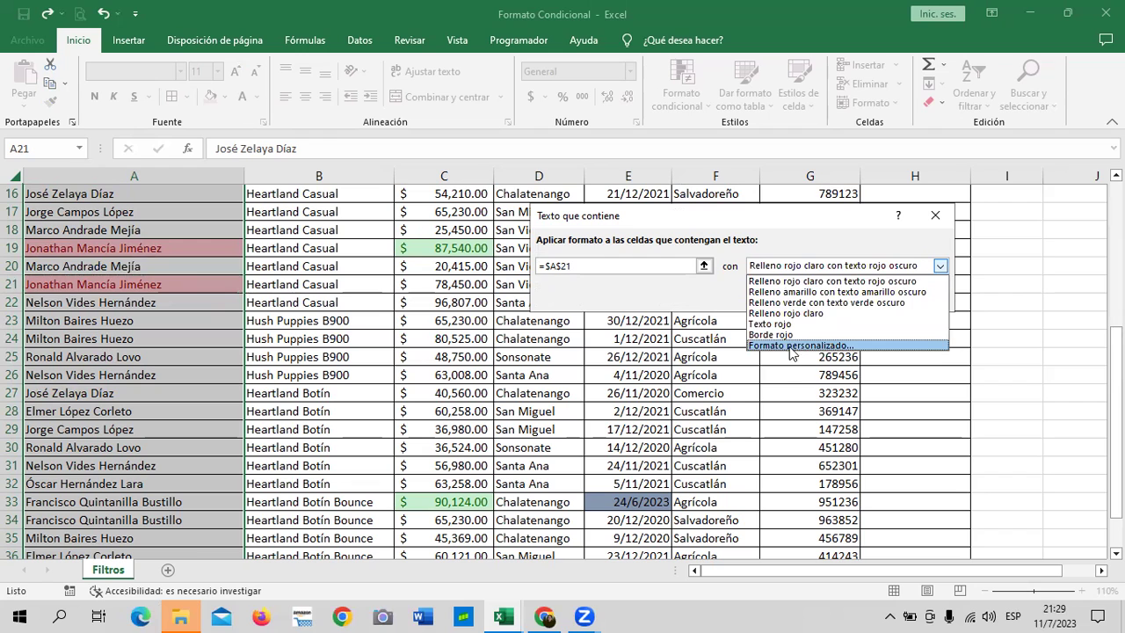
{"action": "left_click", "coordinate": [794, 347]}
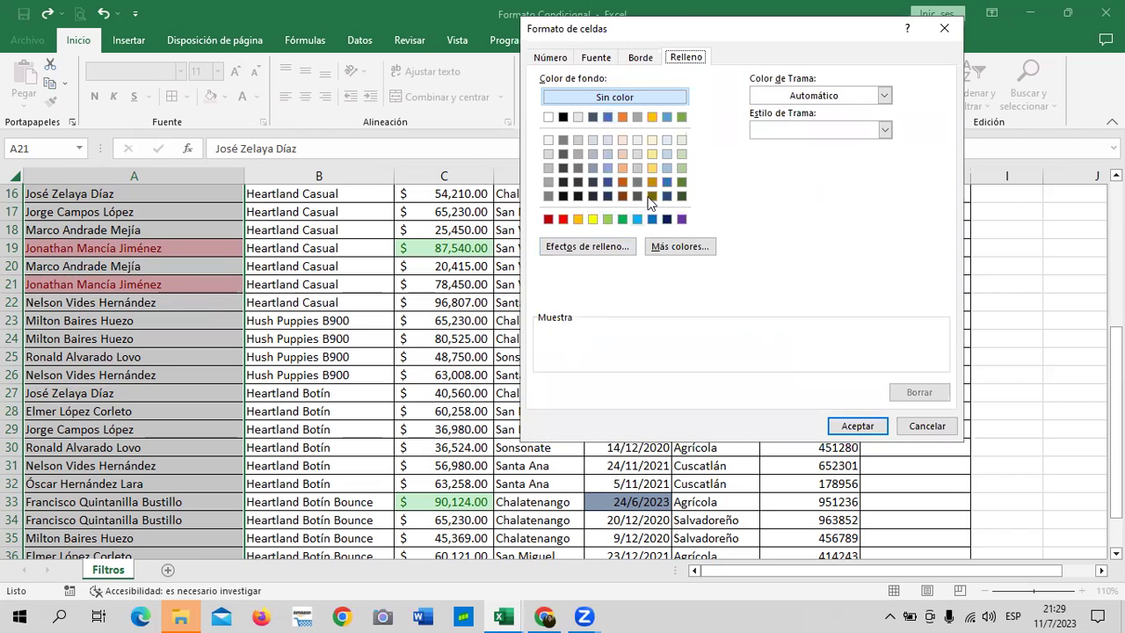
{"action": "left_click", "coordinate": [677, 246]}
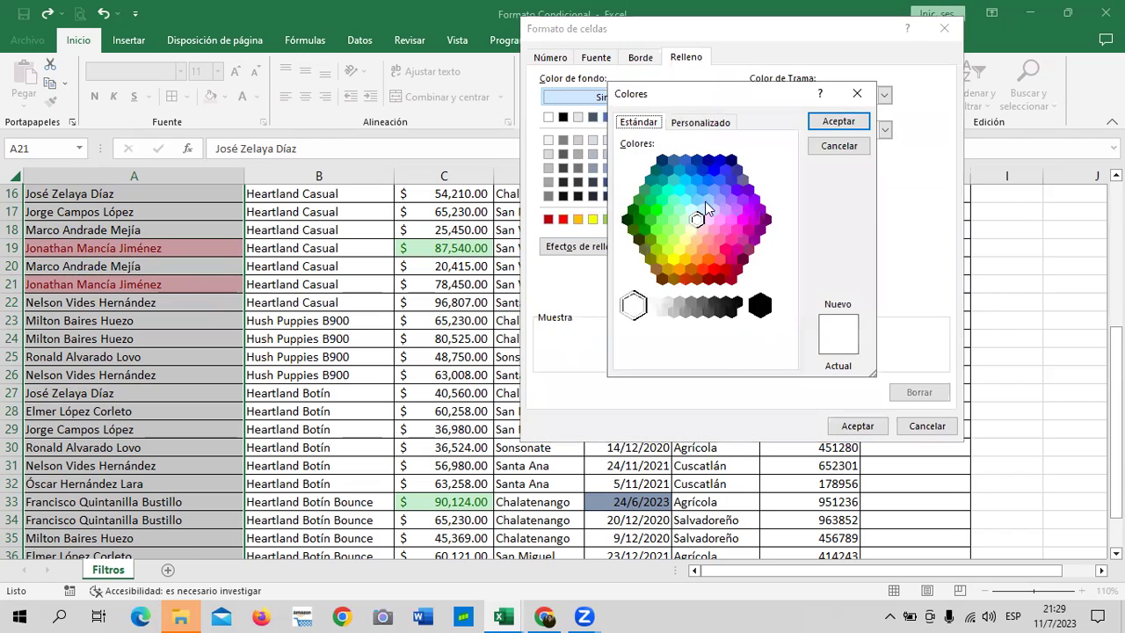
{"action": "left_click", "coordinate": [699, 123]}
{"action": "left_click", "coordinate": [646, 125]}
{"action": "left_click", "coordinate": [657, 191]}
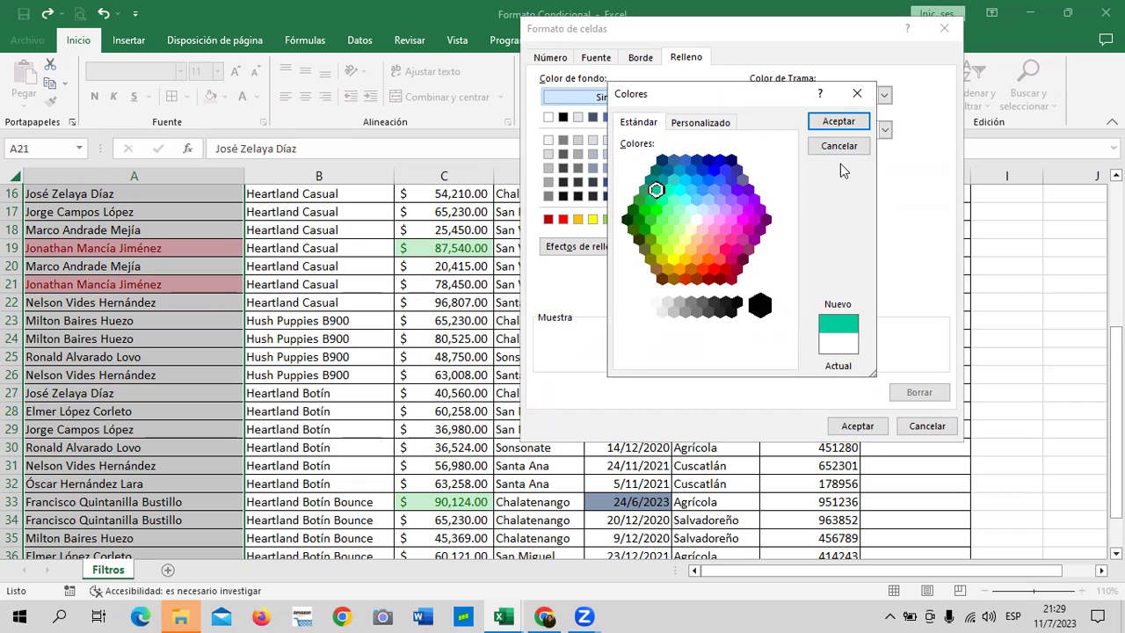
{"action": "left_click", "coordinate": [839, 121]}
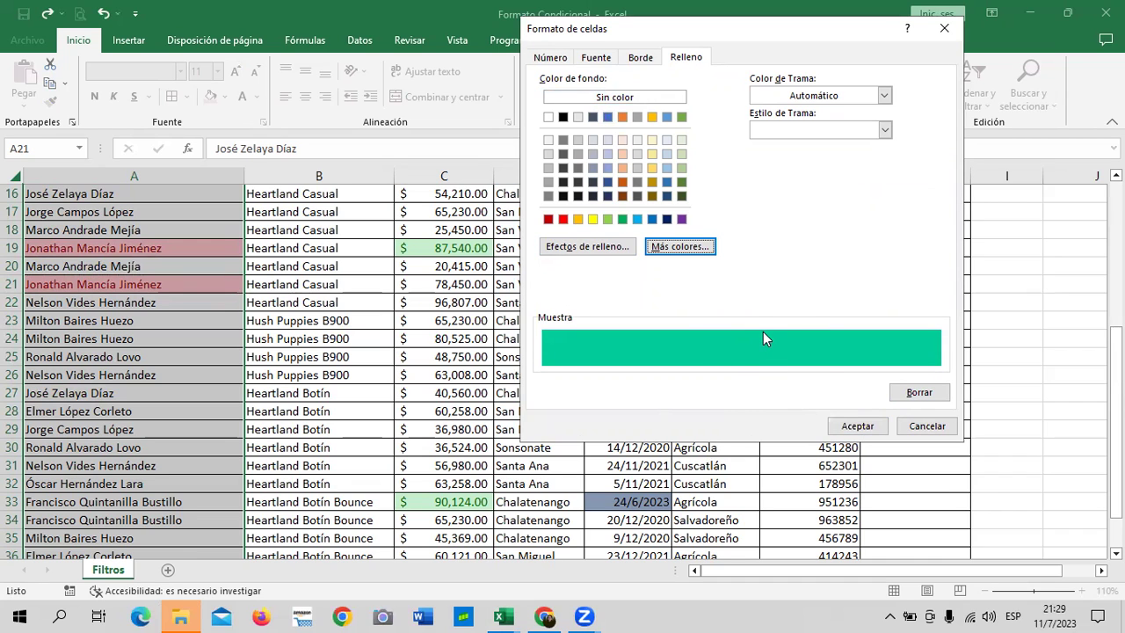
{"action": "left_click", "coordinate": [868, 428]}
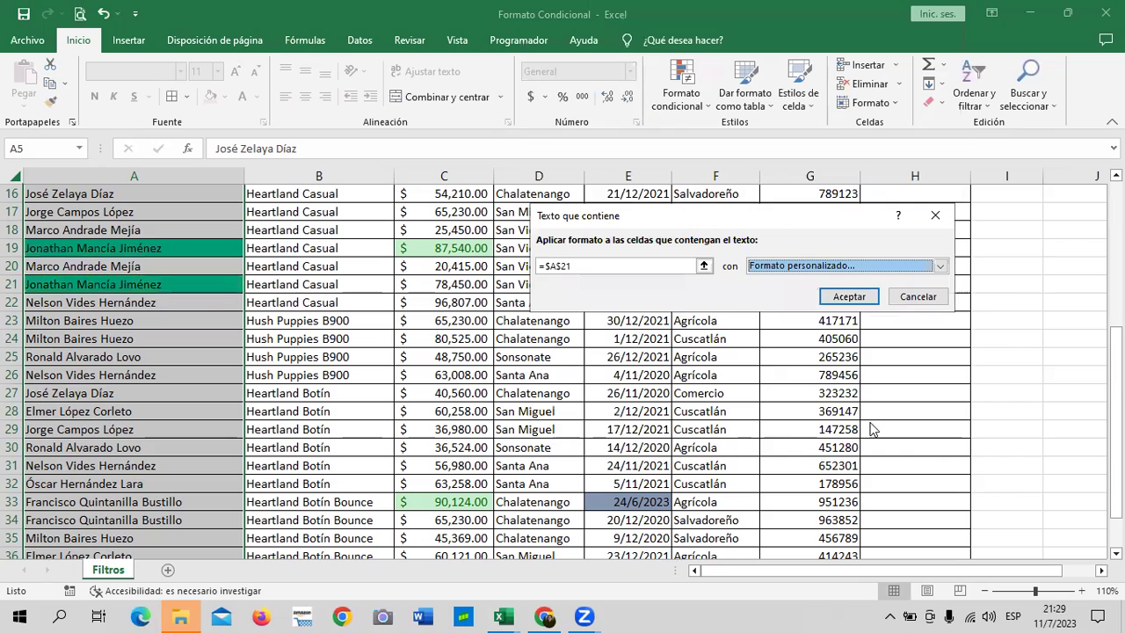
{"action": "left_click", "coordinate": [849, 296]}
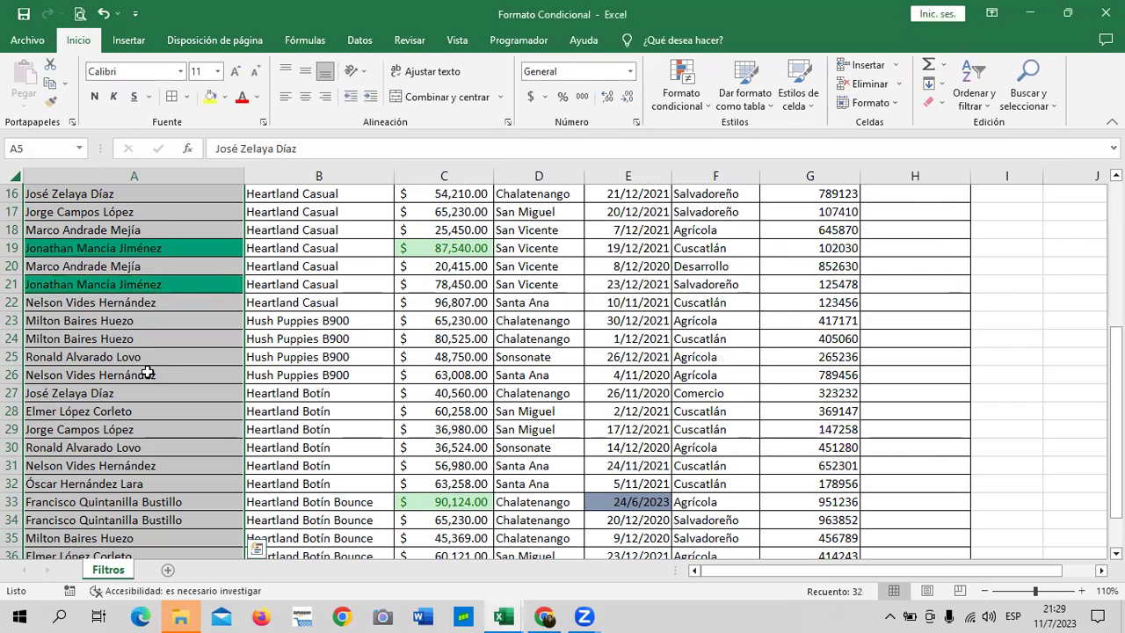
{"action": "left_click", "coordinate": [147, 374]}
{"action": "scroll", "coordinate": [148, 375], "scroll_direction": "down", "scroll_amount": 3}
{"action": "scroll", "coordinate": [149, 378], "scroll_direction": "up", "scroll_amount": 8}
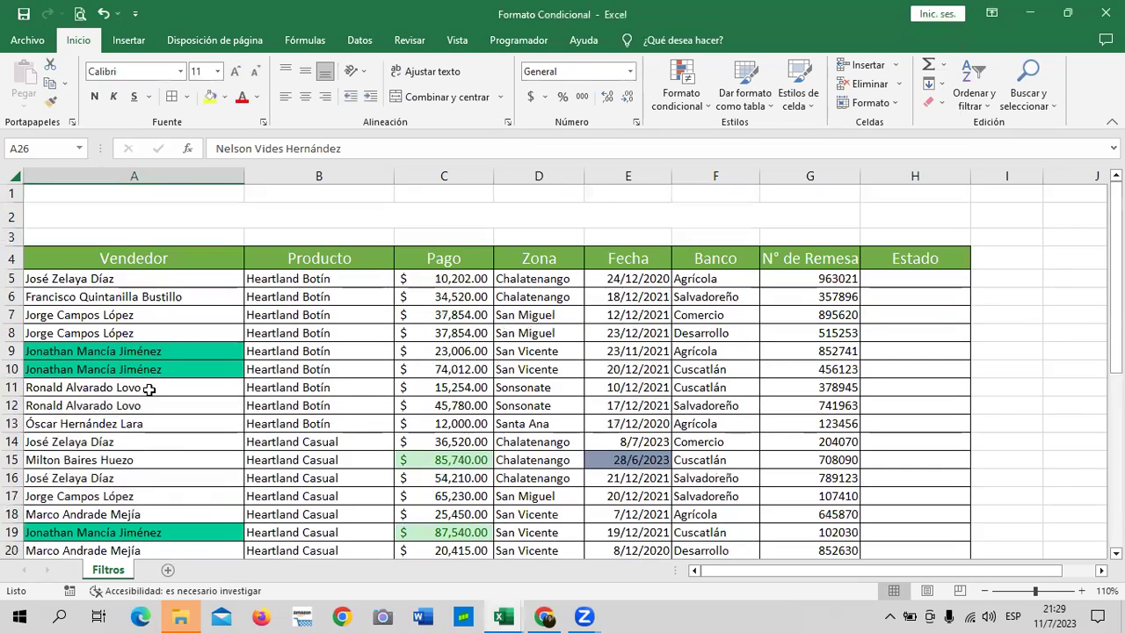
{"action": "scroll", "coordinate": [150, 390], "scroll_direction": "down", "scroll_amount": 2}
{"action": "scroll", "coordinate": [151, 389], "scroll_direction": "down", "scroll_amount": 2}
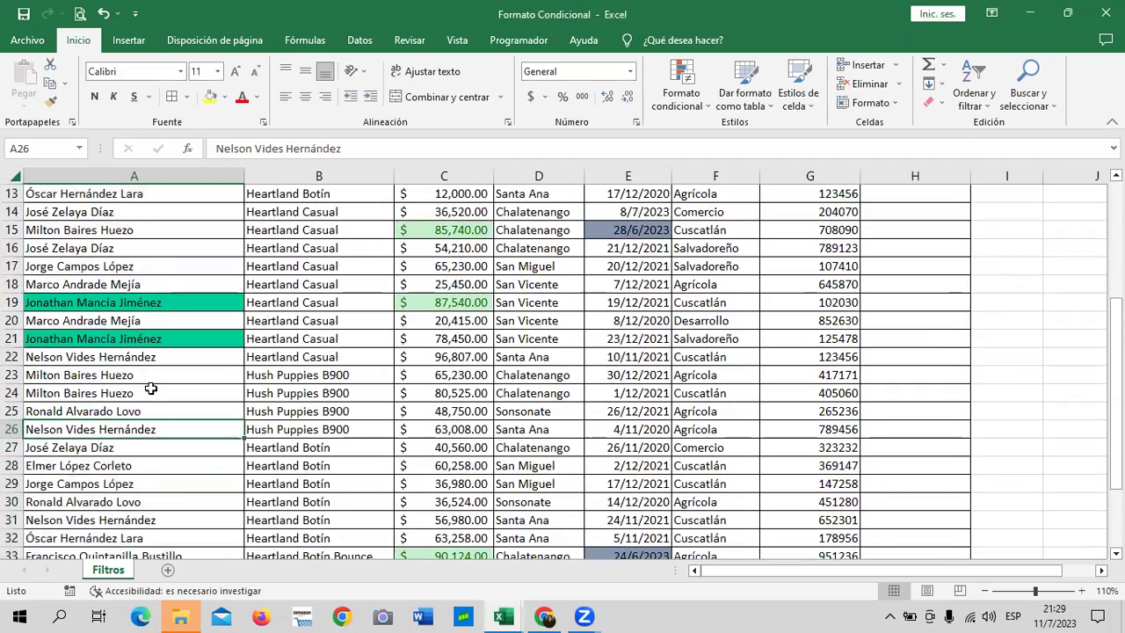
{"action": "scroll", "coordinate": [151, 388], "scroll_direction": "up", "scroll_amount": 4}
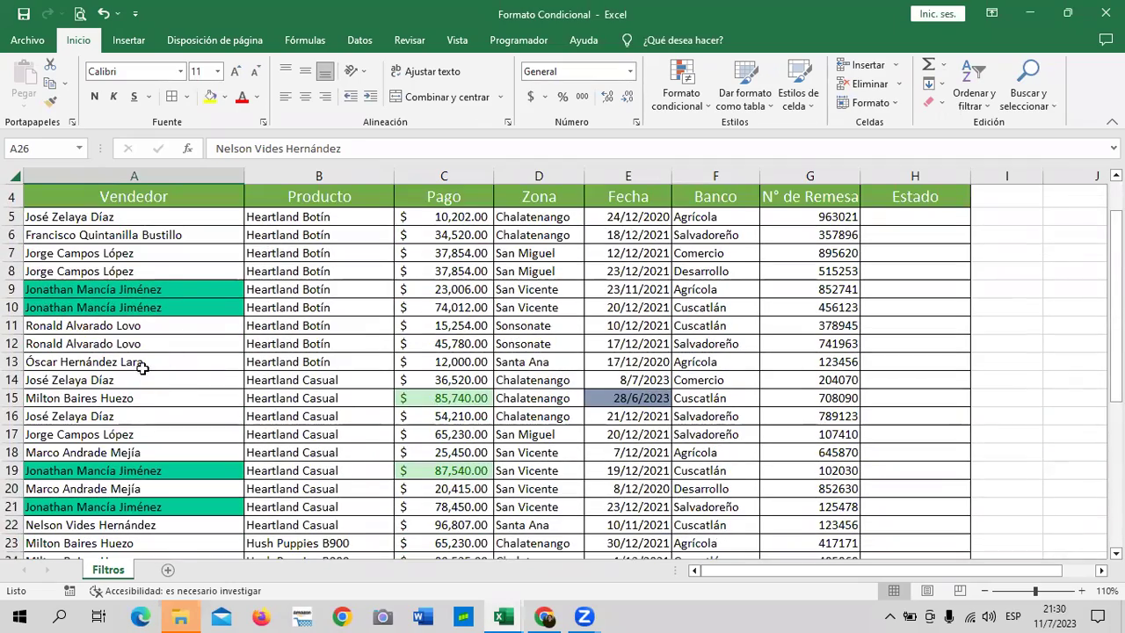
{"action": "scroll", "coordinate": [146, 387], "scroll_direction": "down", "scroll_amount": 2}
{"action": "scroll", "coordinate": [142, 407], "scroll_direction": "down", "scroll_amount": 1}
{"action": "left_click", "coordinate": [167, 392]}
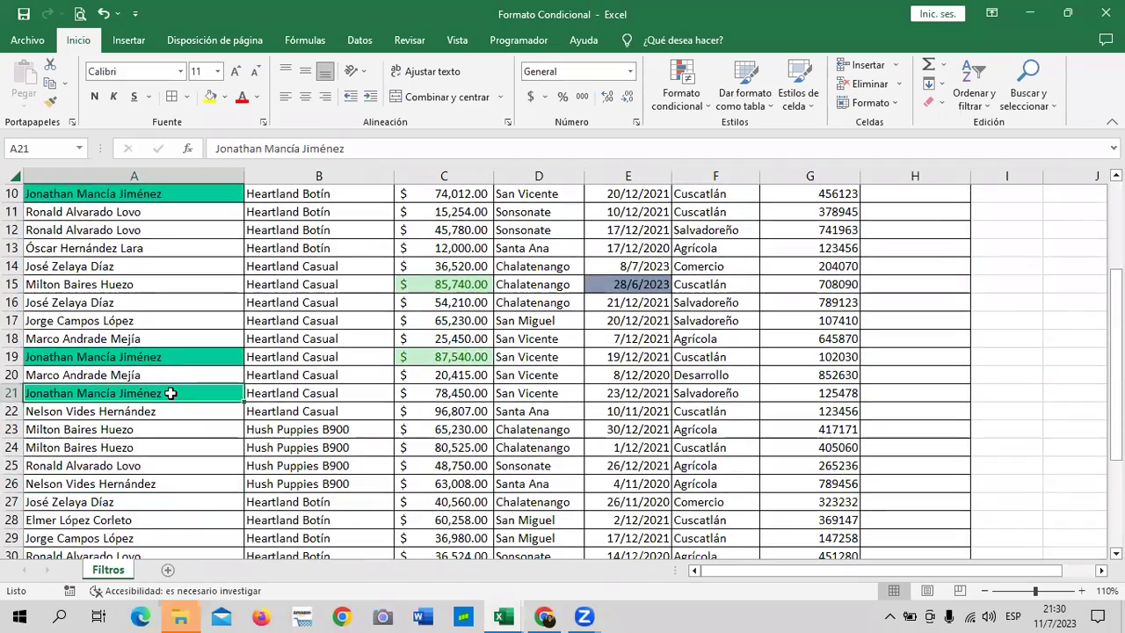
{"action": "key", "text": "Delete"}
{"action": "left_click", "coordinate": [172, 465]}
{"action": "left_click", "coordinate": [169, 374]}
{"action": "scroll", "coordinate": [165, 264], "scroll_direction": "up", "scroll_amount": 3}
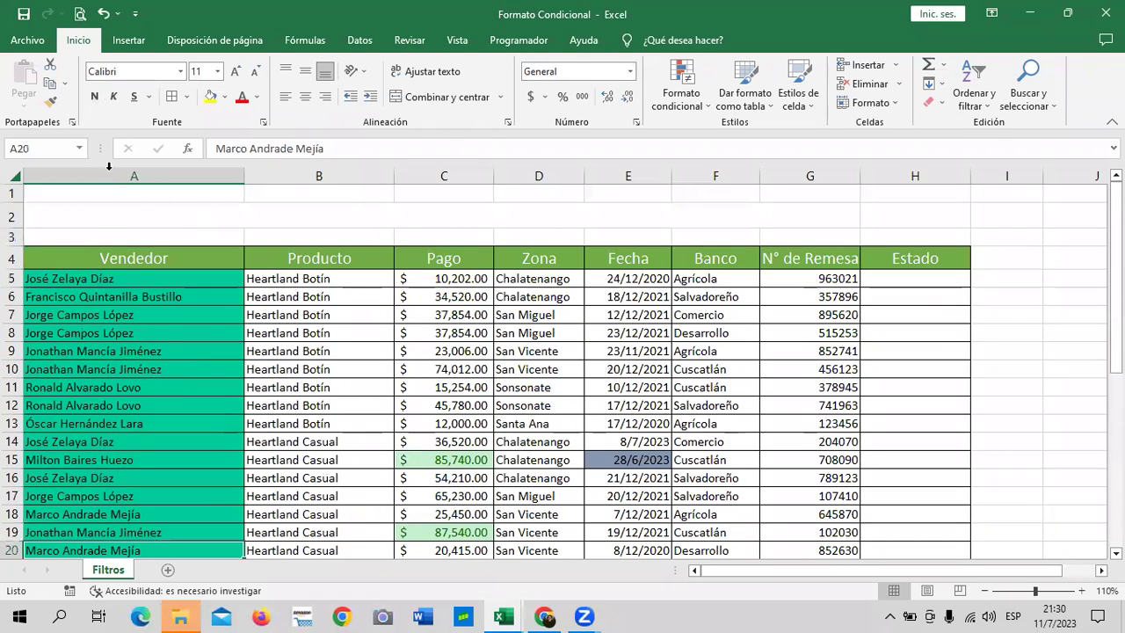
{"action": "scroll", "coordinate": [163, 429], "scroll_direction": "down", "scroll_amount": 3}
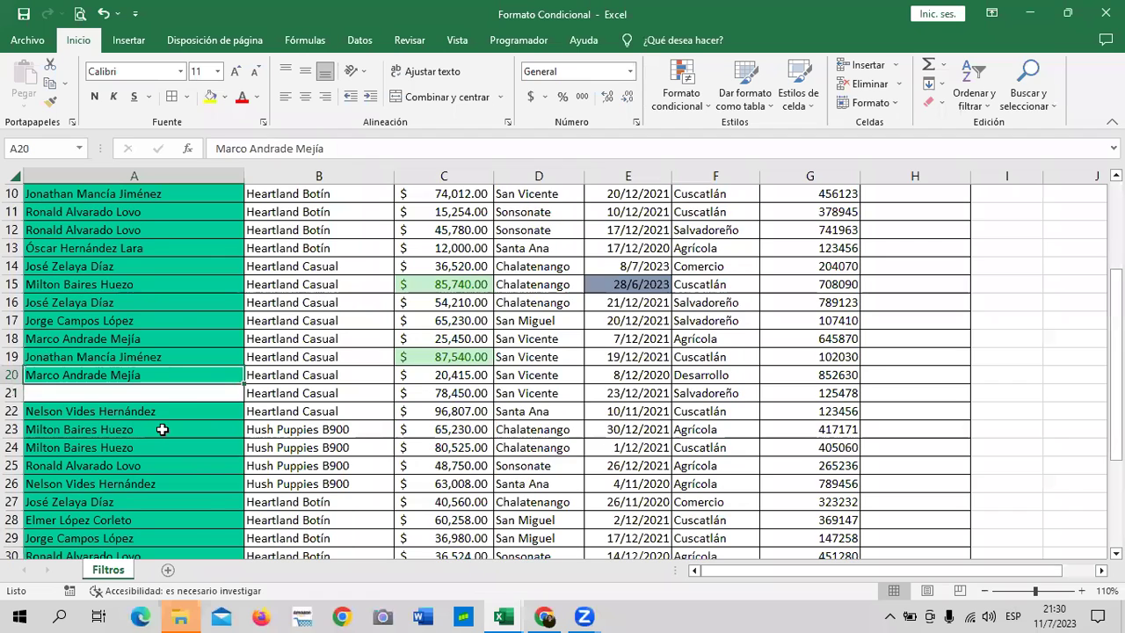
{"action": "left_click", "coordinate": [103, 13]}
{"action": "left_click", "coordinate": [167, 410]}
{"action": "left_click", "coordinate": [189, 393]}
{"action": "key", "text": "BackSpace"}
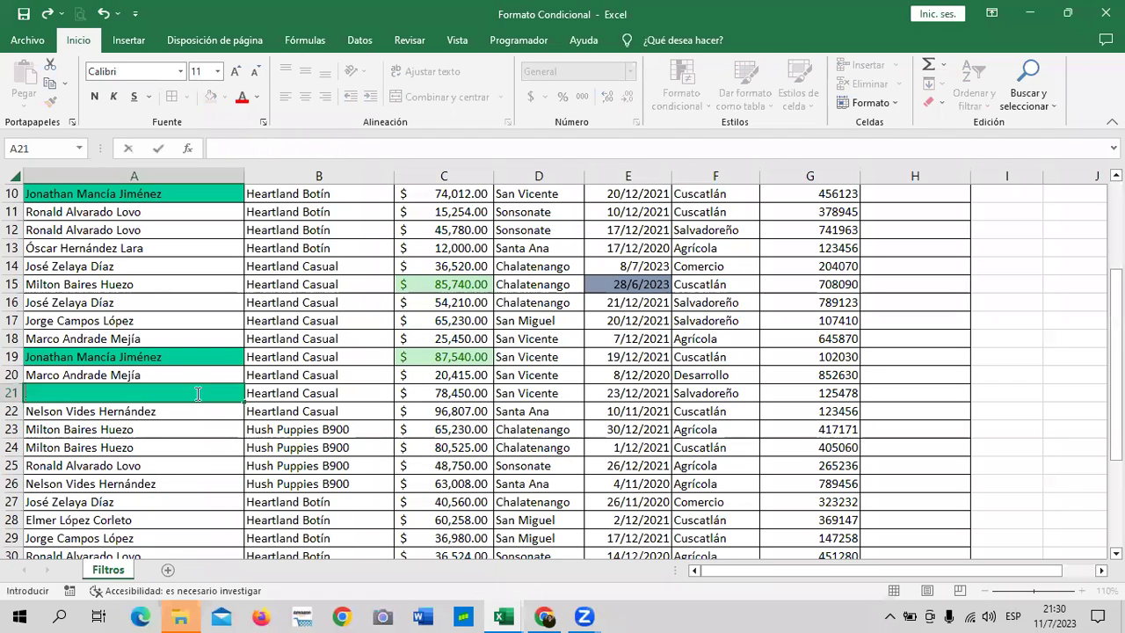
{"action": "left_click", "coordinate": [198, 501]}
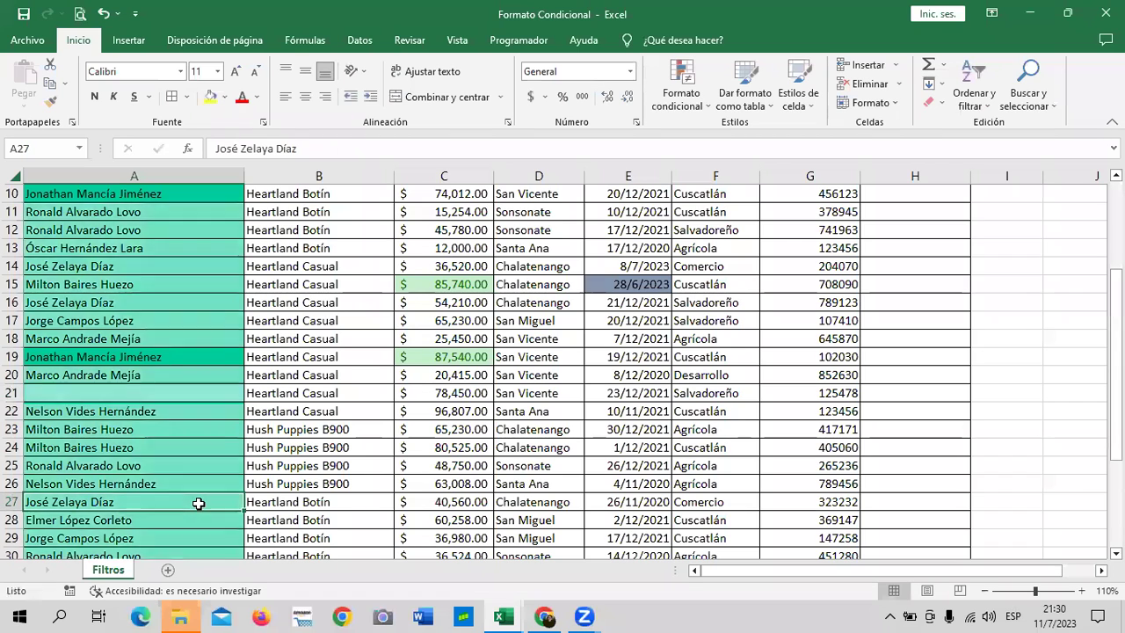
{"action": "left_click", "coordinate": [102, 13]}
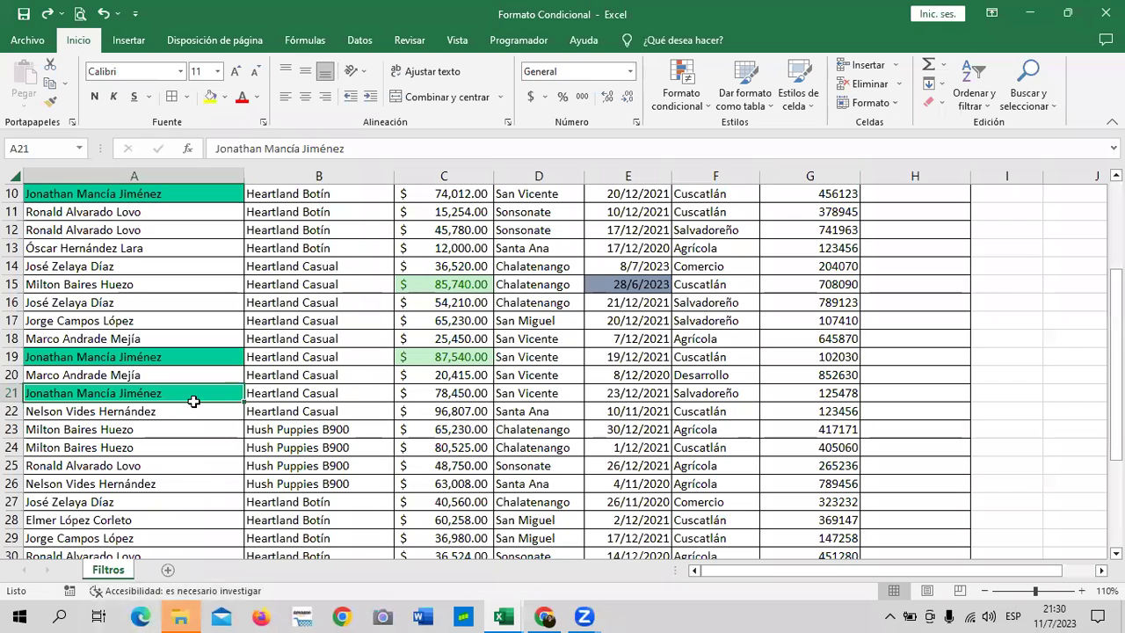
{"action": "key", "text": "Delete"}
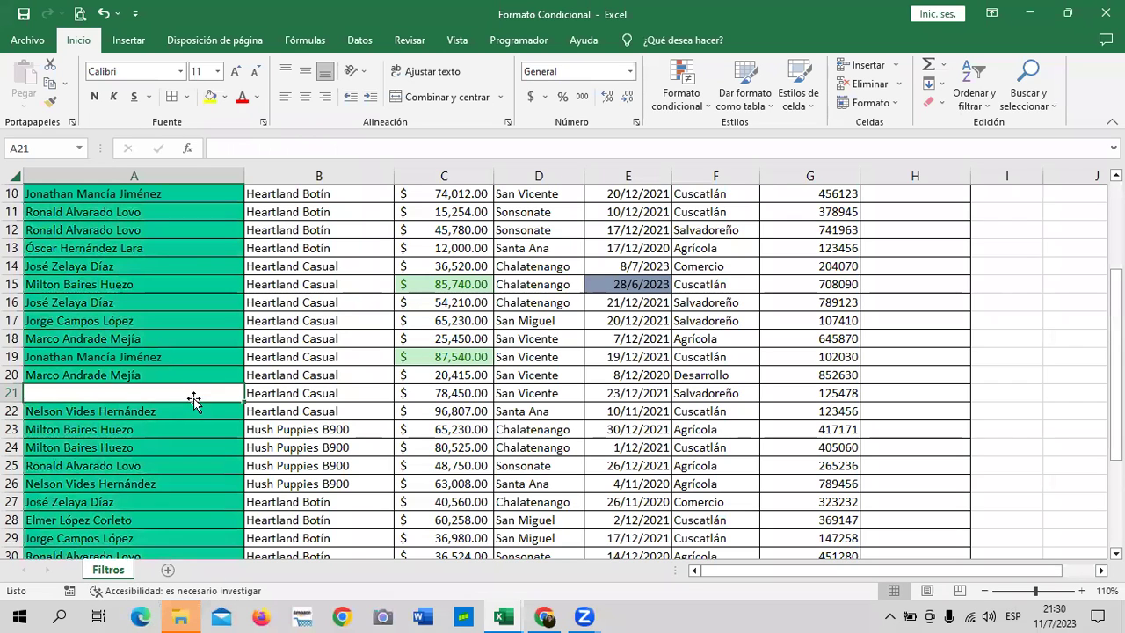
{"action": "left_click", "coordinate": [127, 263]}
{"action": "left_click", "coordinate": [166, 447]}
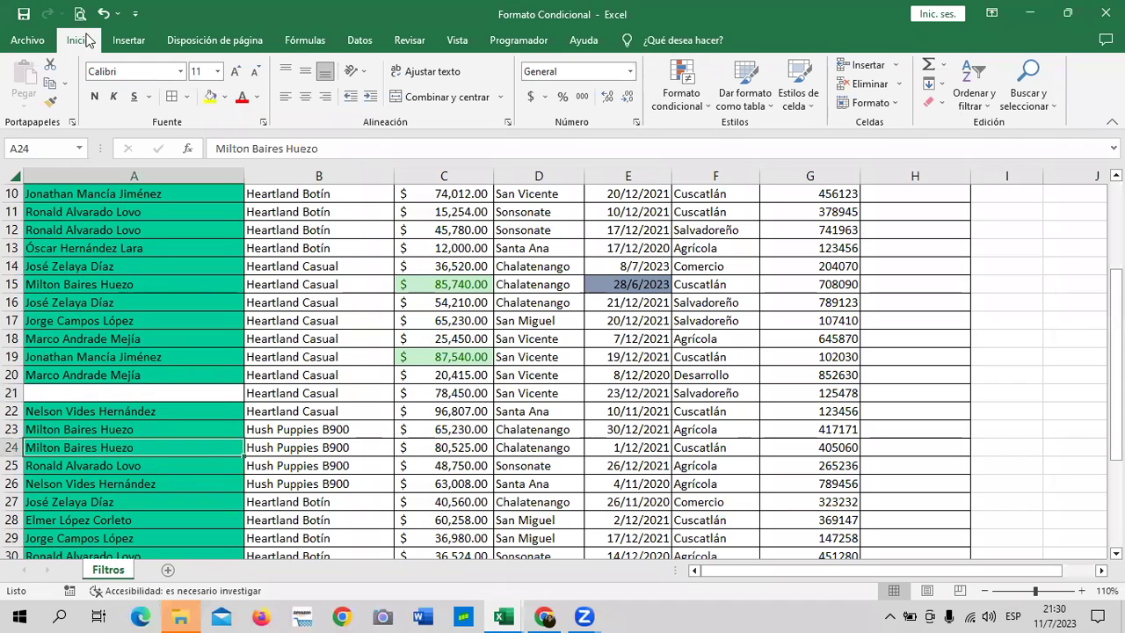
{"action": "left_click", "coordinate": [104, 13]}
{"action": "left_click", "coordinate": [127, 425]}
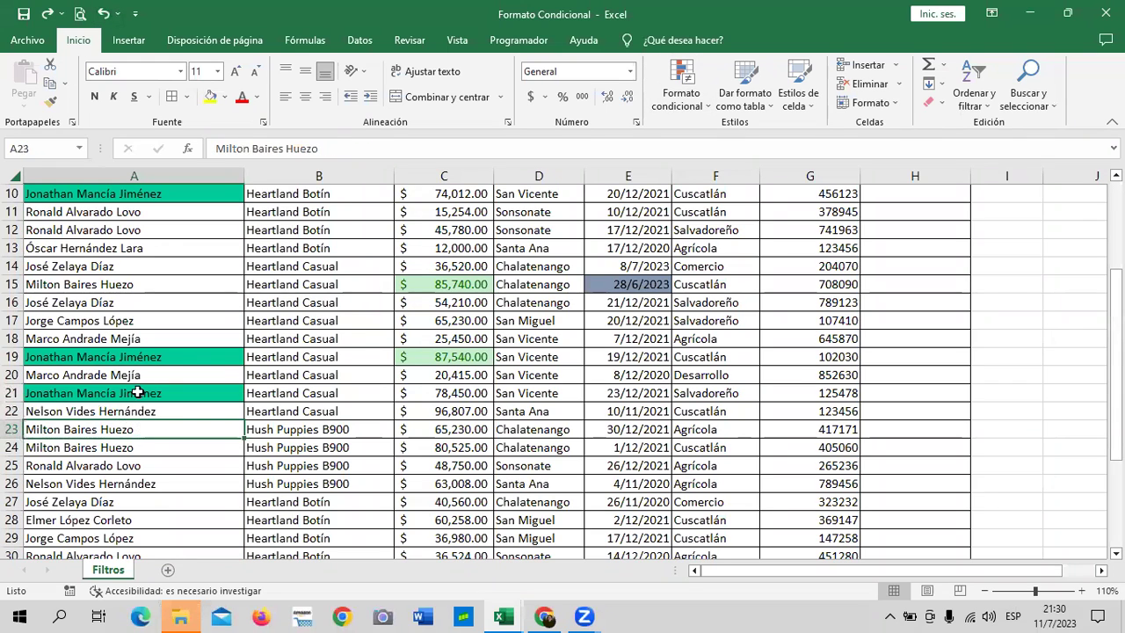
{"action": "scroll", "coordinate": [138, 391], "scroll_direction": "up", "scroll_amount": 3}
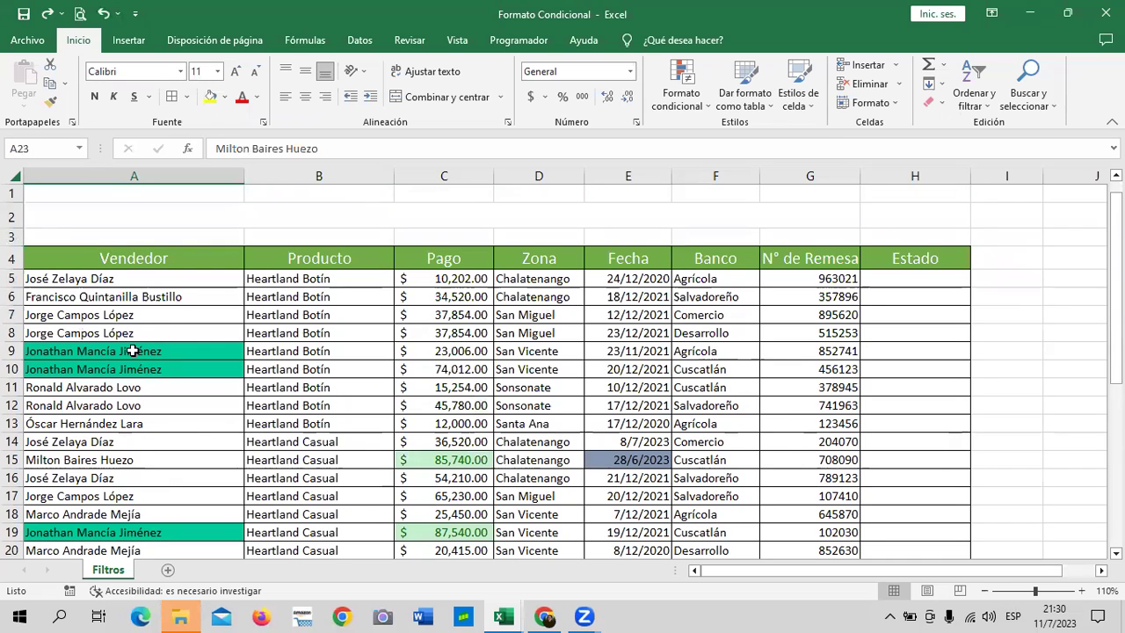
Step: Empty cell A9, removing its teal fill, and check the name in A17
{"action": "left_click", "coordinate": [132, 350]}
{"action": "key", "text": "BackSpace"}
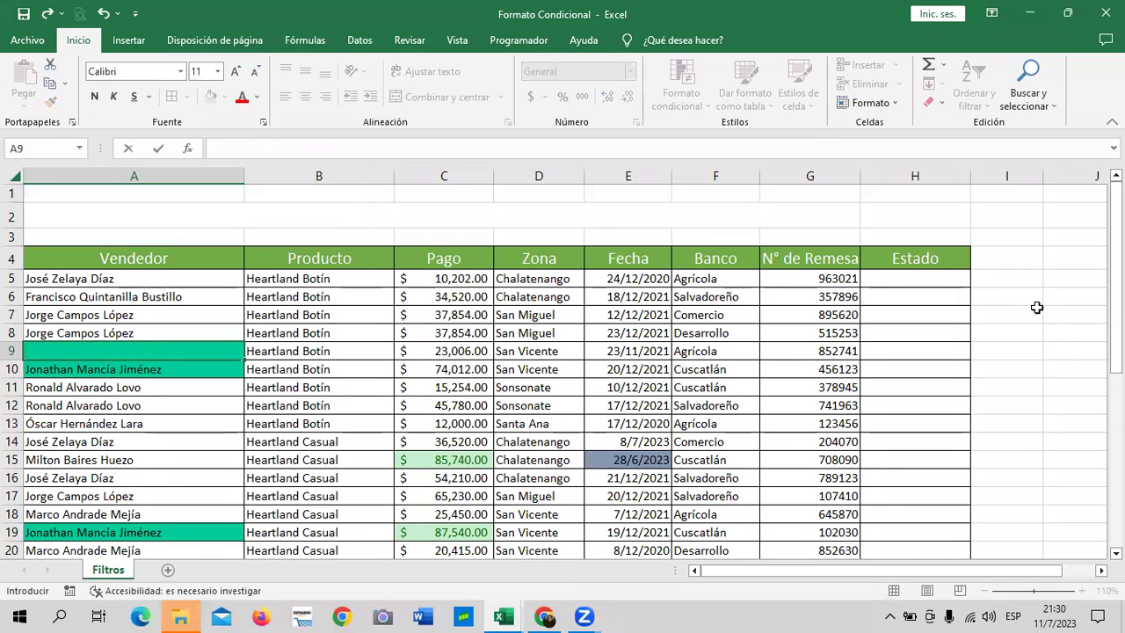
{"action": "left_click", "coordinate": [1037, 307]}
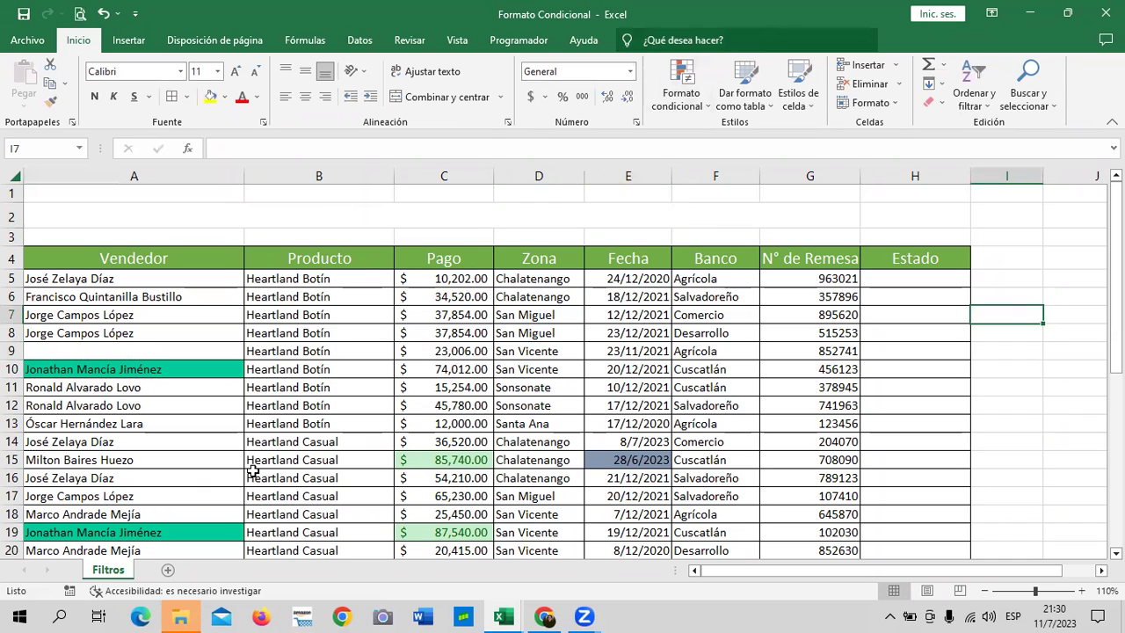
{"action": "left_click", "coordinate": [188, 495]}
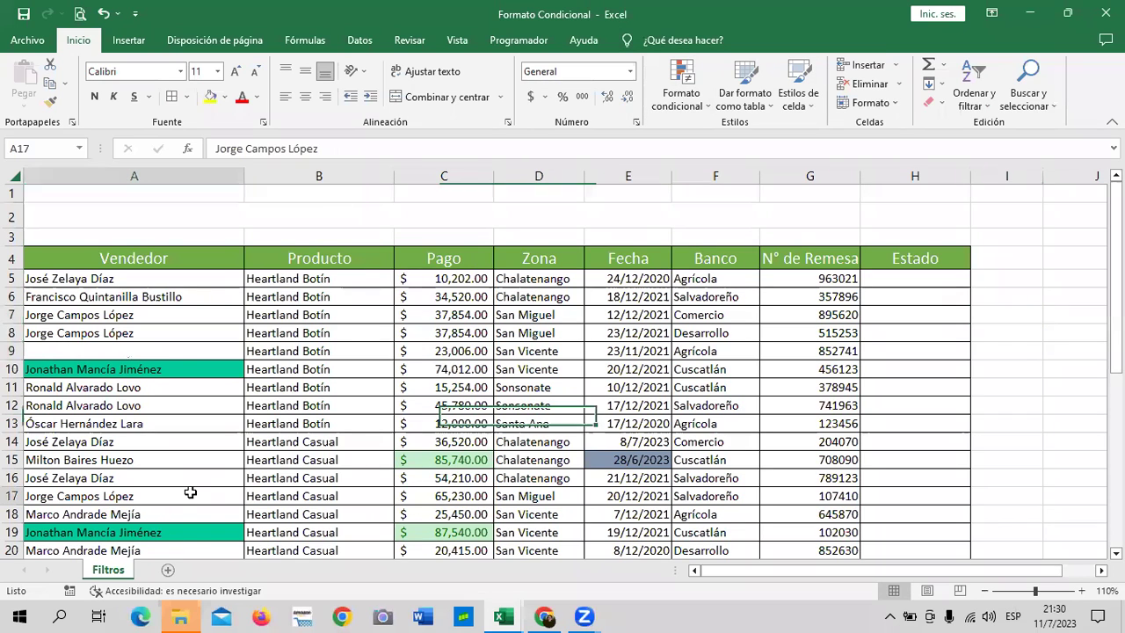
{"action": "left_click", "coordinate": [176, 351]}
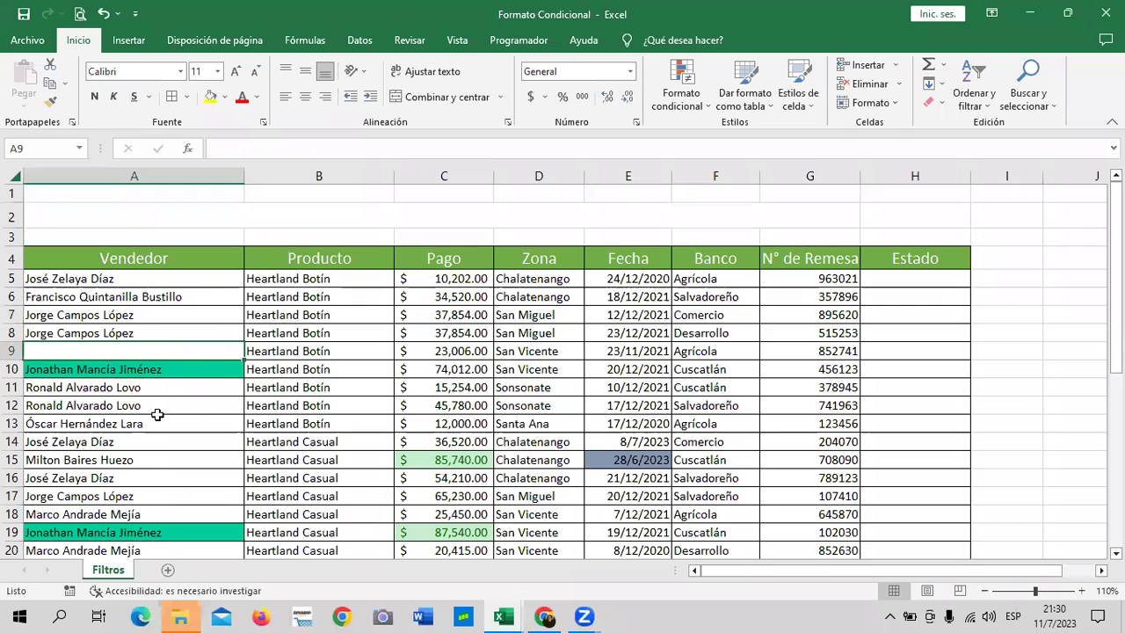
{"action": "left_click", "coordinate": [155, 497]}
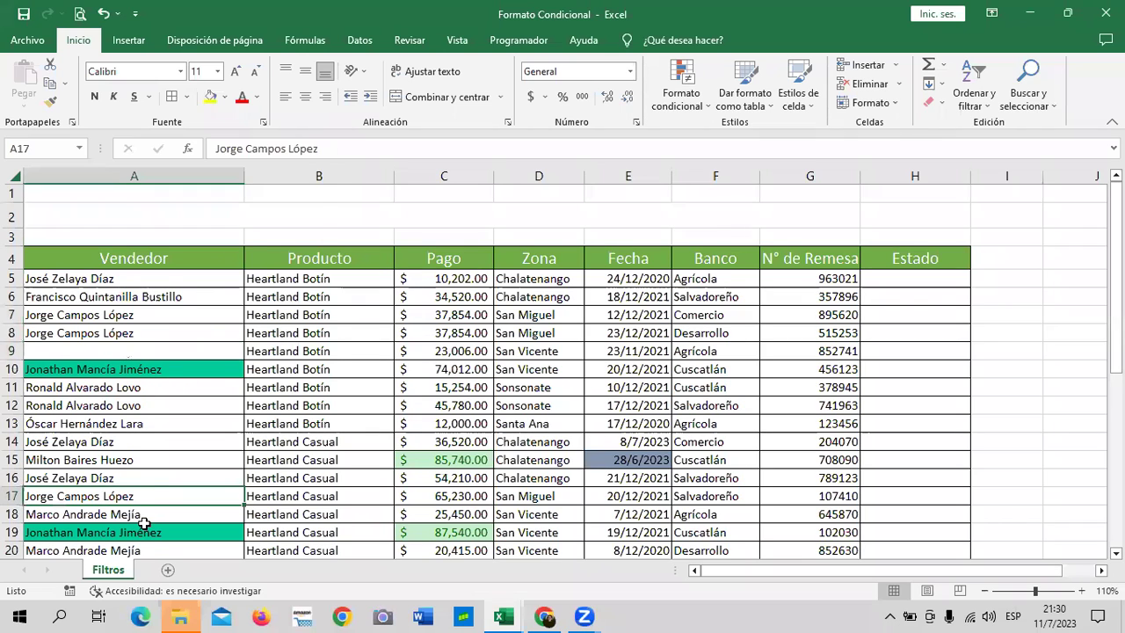
{"action": "scroll", "coordinate": [136, 497], "scroll_direction": "down", "scroll_amount": 2}
{"action": "scroll", "coordinate": [132, 495], "scroll_direction": "up", "scroll_amount": 1}
Step: Copy the green-highlighted salesperson name from A19 and paste it into A9
{"action": "left_click", "coordinate": [117, 469]}
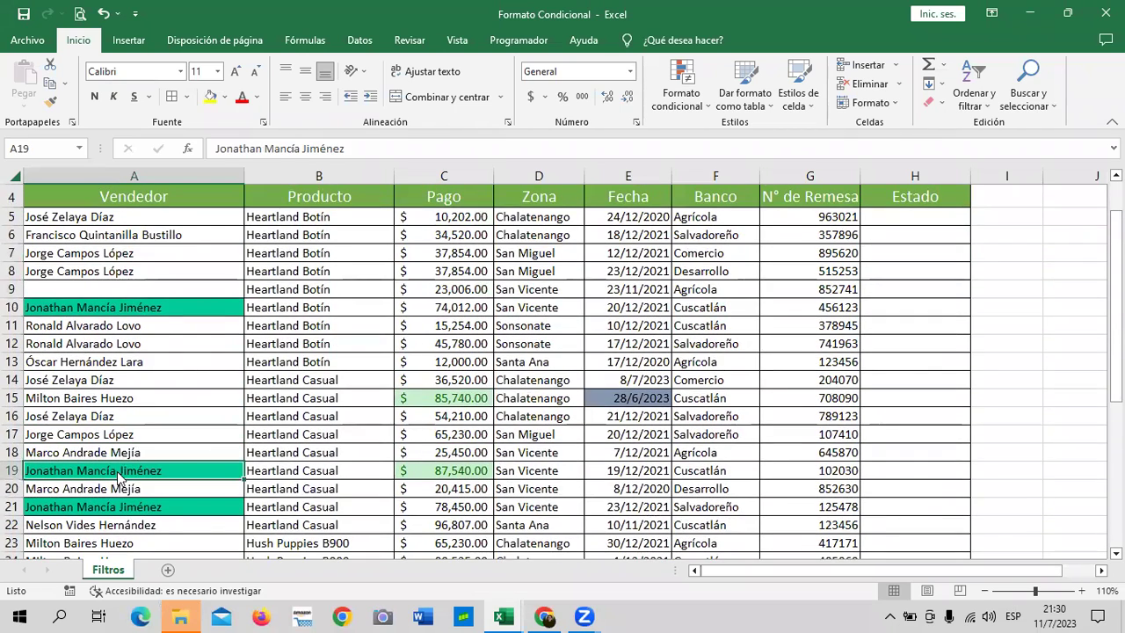
{"action": "right_click", "coordinate": [117, 475]}
{"action": "left_click", "coordinate": [160, 130]}
{"action": "left_click", "coordinate": [141, 288]}
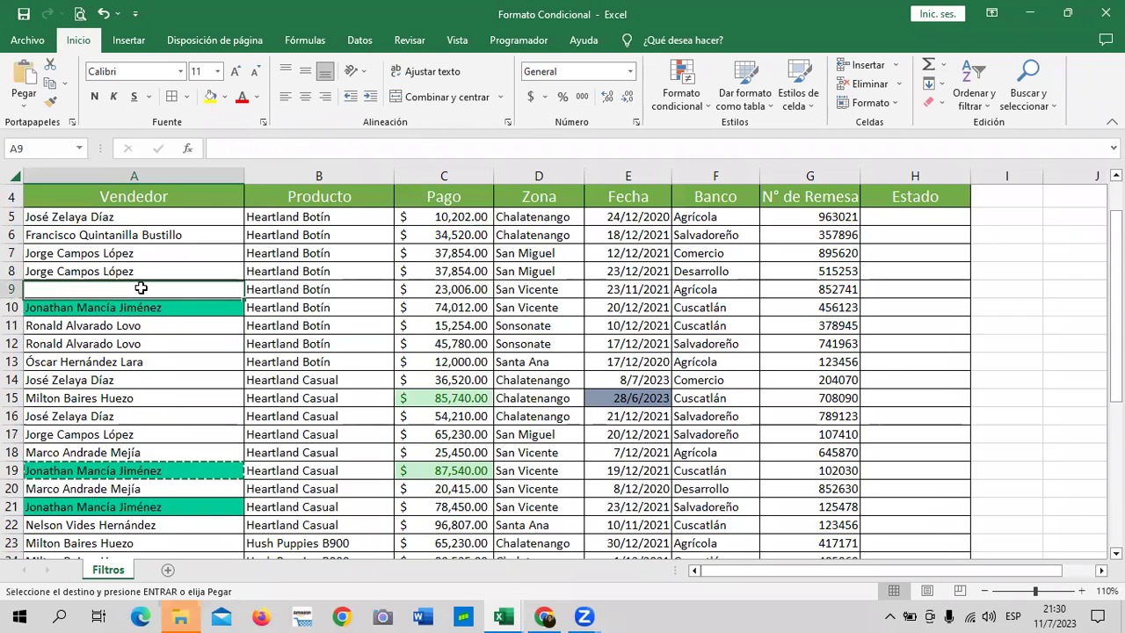
{"action": "key", "text": "ctrl+v"}
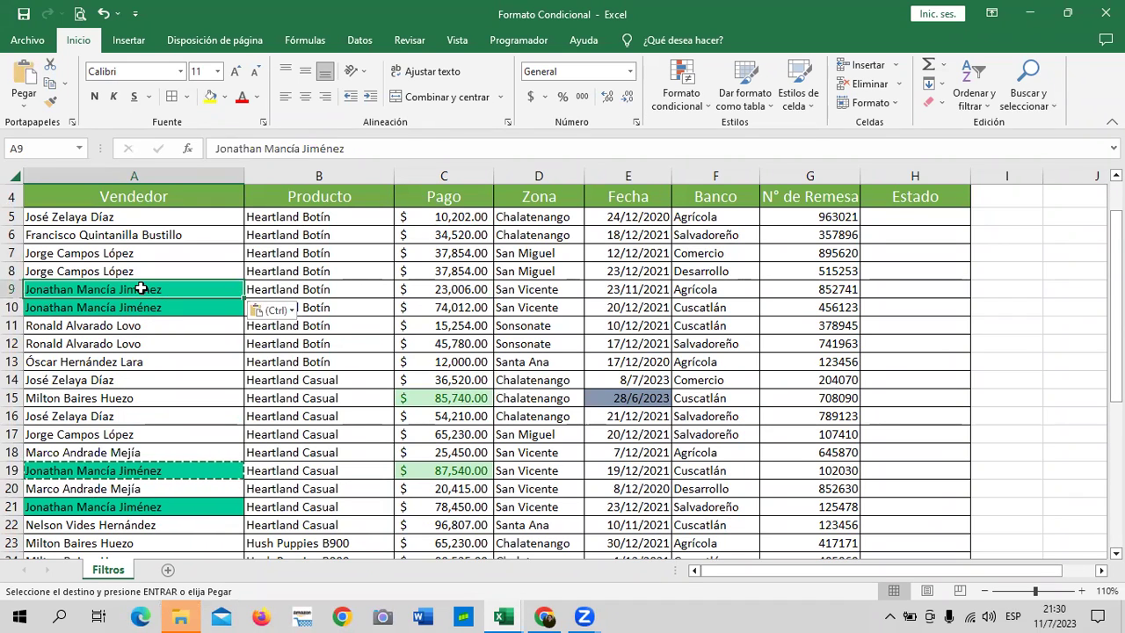
{"action": "key", "text": "Escape"}
{"action": "key", "text": "Down"}
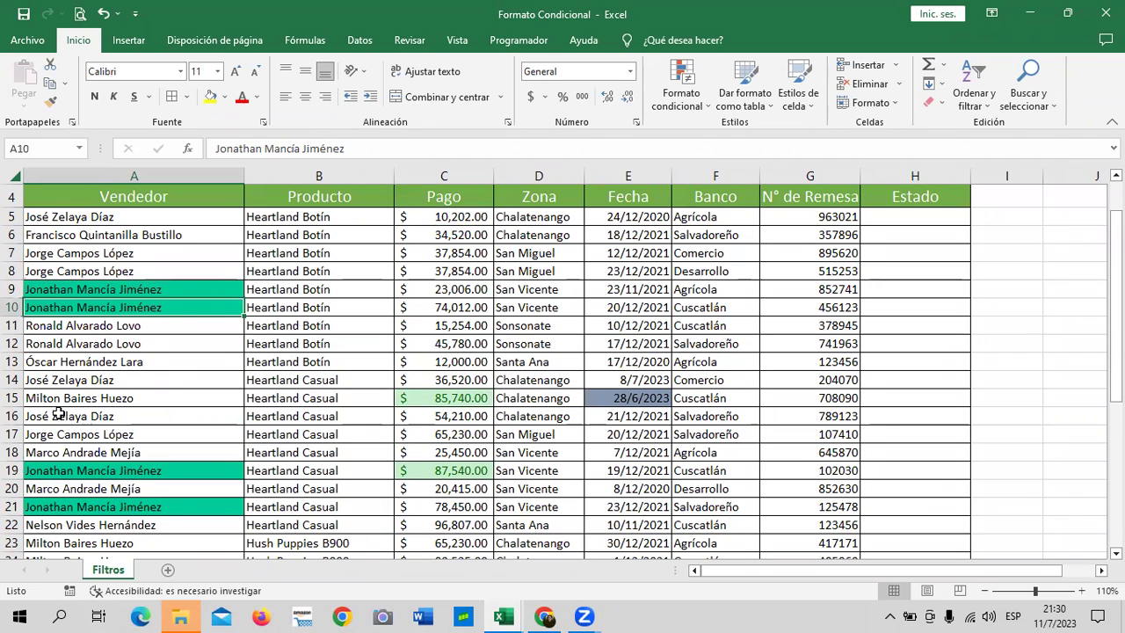
{"action": "left_click", "coordinate": [1028, 362]}
Step: Select A5:A36 and start a Texto que contiene rule for the second salesperson's first name
{"action": "left_click_drag", "start_coordinate": [201, 216], "coordinate": [180, 615]}
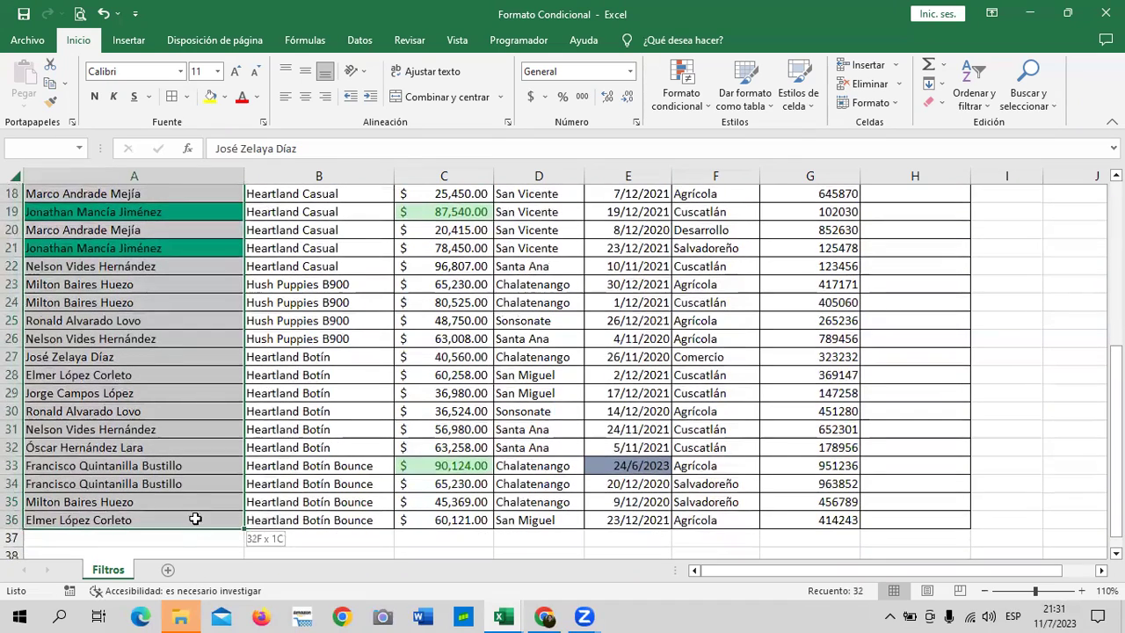
{"action": "left_click_drag", "start_coordinate": [180, 615], "coordinate": [193, 520]}
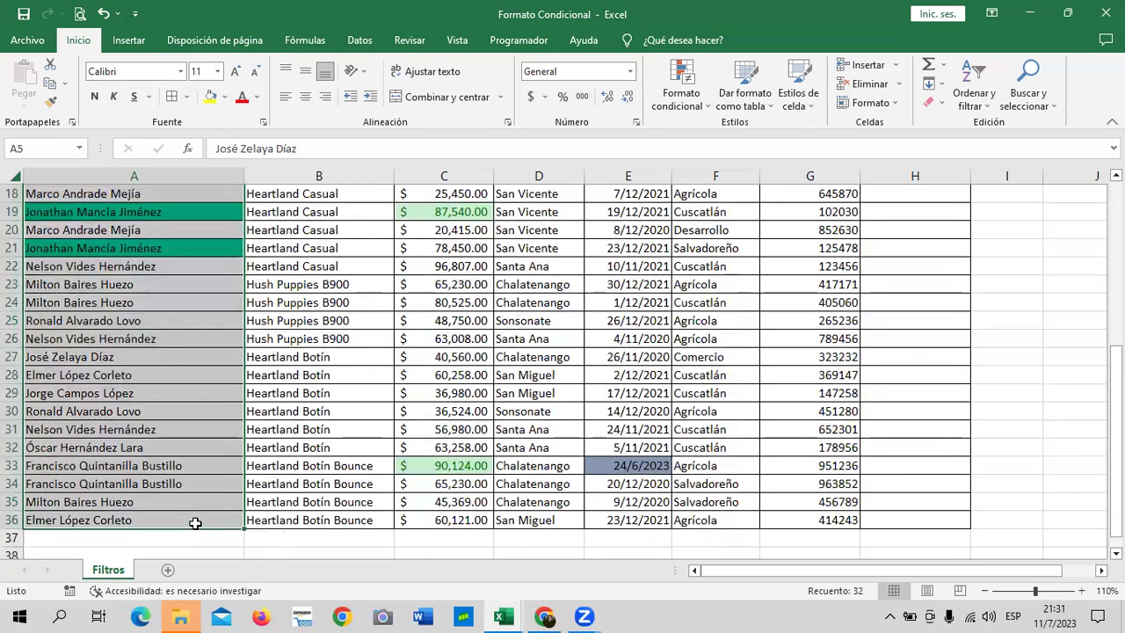
{"action": "left_click", "coordinate": [703, 107]}
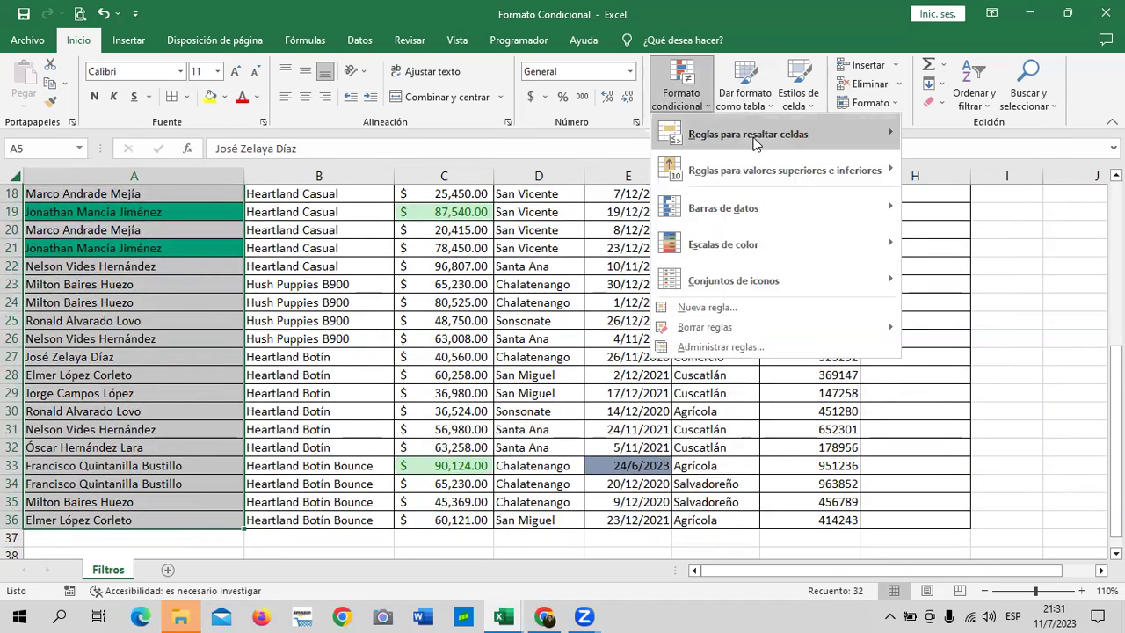
{"action": "mouse_move", "coordinate": [748, 133]}
{"action": "left_click", "coordinate": [981, 282]}
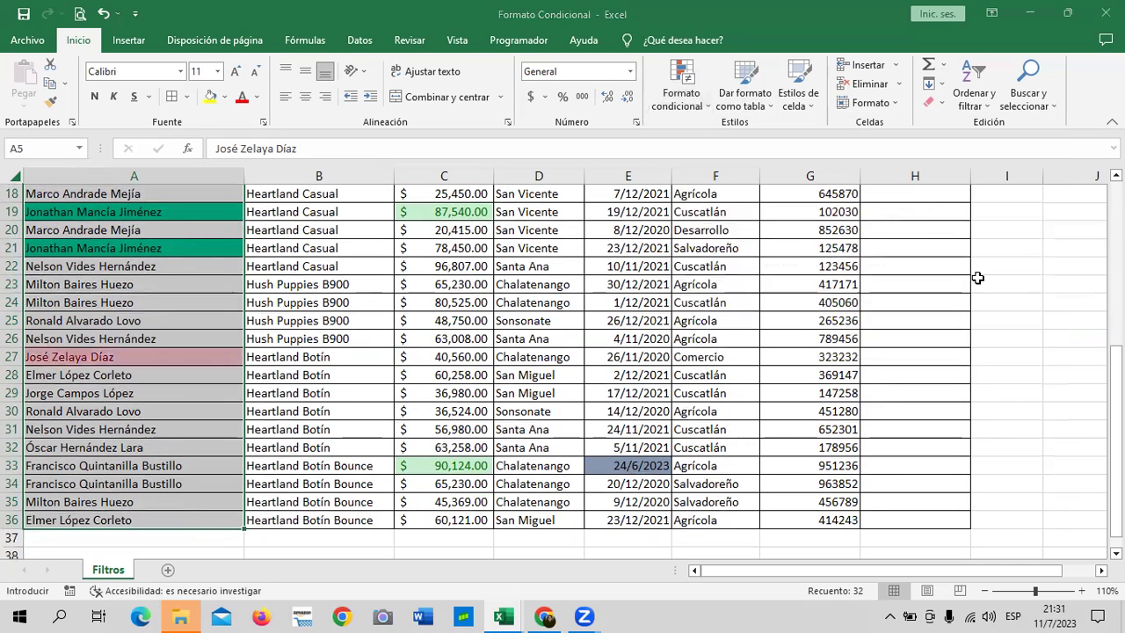
{"action": "key", "text": "BackSpace"}
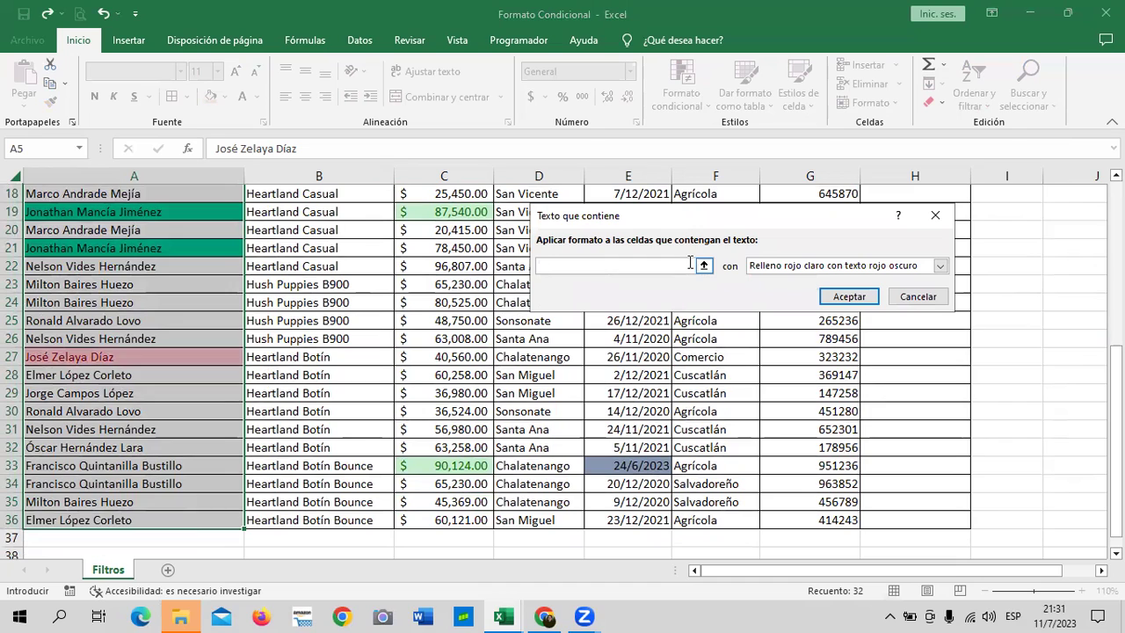
{"action": "type", "text": "Milton"}
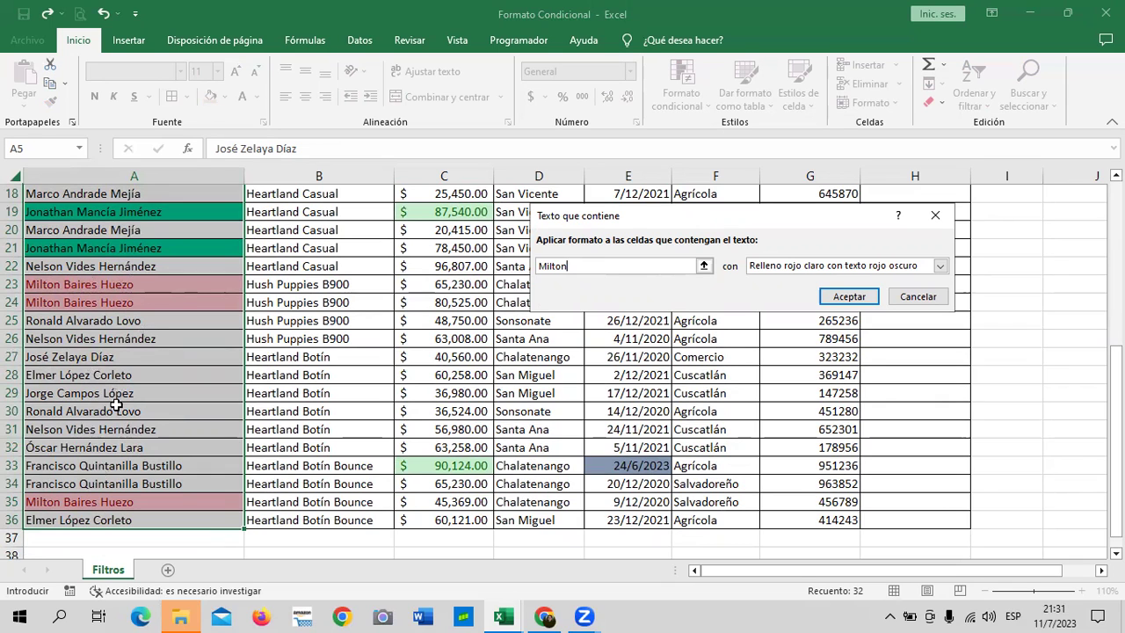
Step: Give the rule a custom light green fill and apply it
{"action": "left_click", "coordinate": [939, 265]}
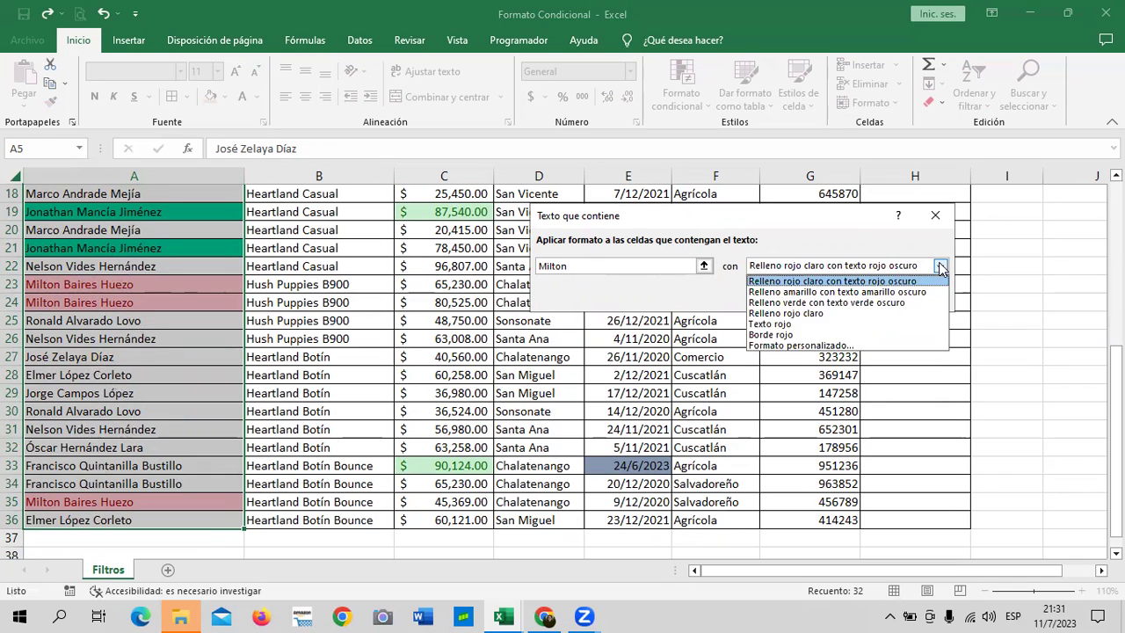
{"action": "left_click", "coordinate": [843, 346]}
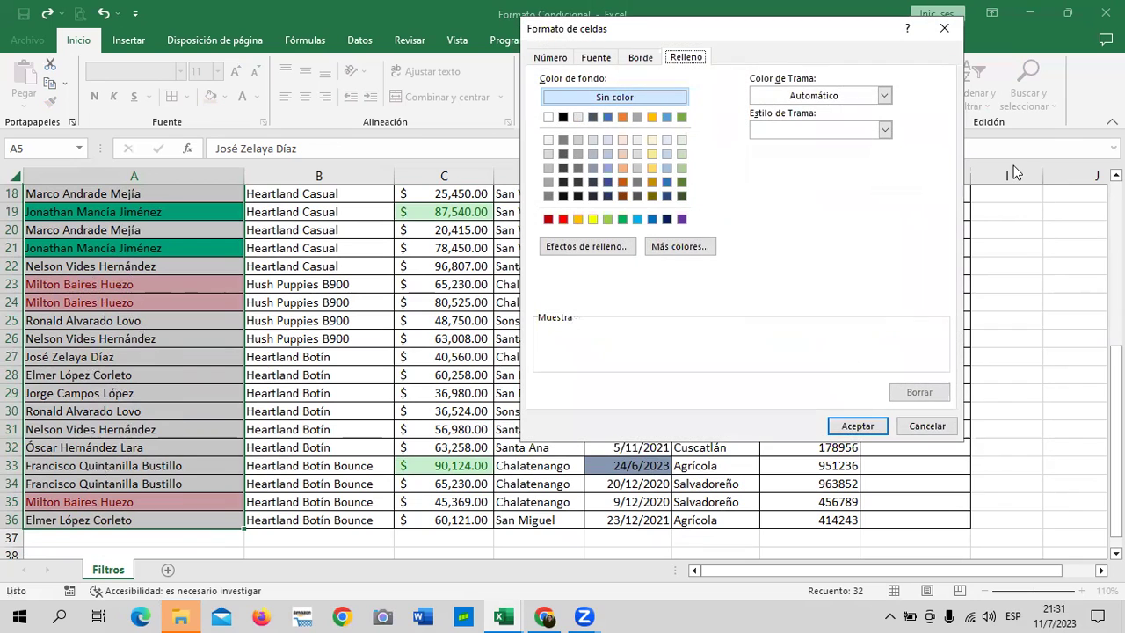
{"action": "left_click_drag", "start_coordinate": [787, 39], "coordinate": [678, 70]}
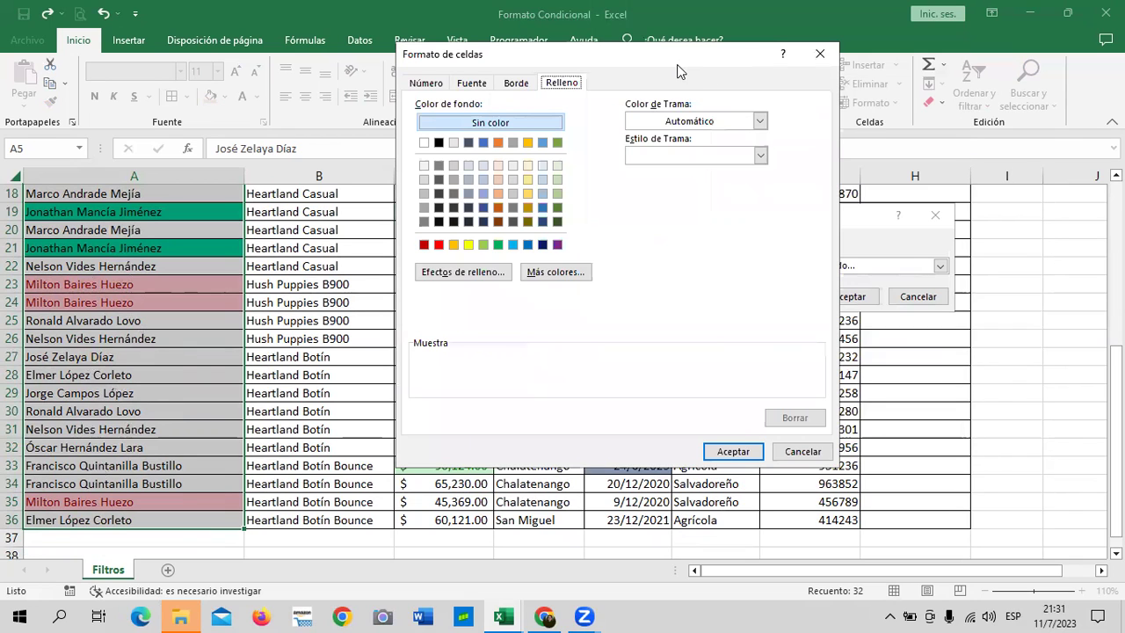
{"action": "left_click", "coordinate": [555, 271]}
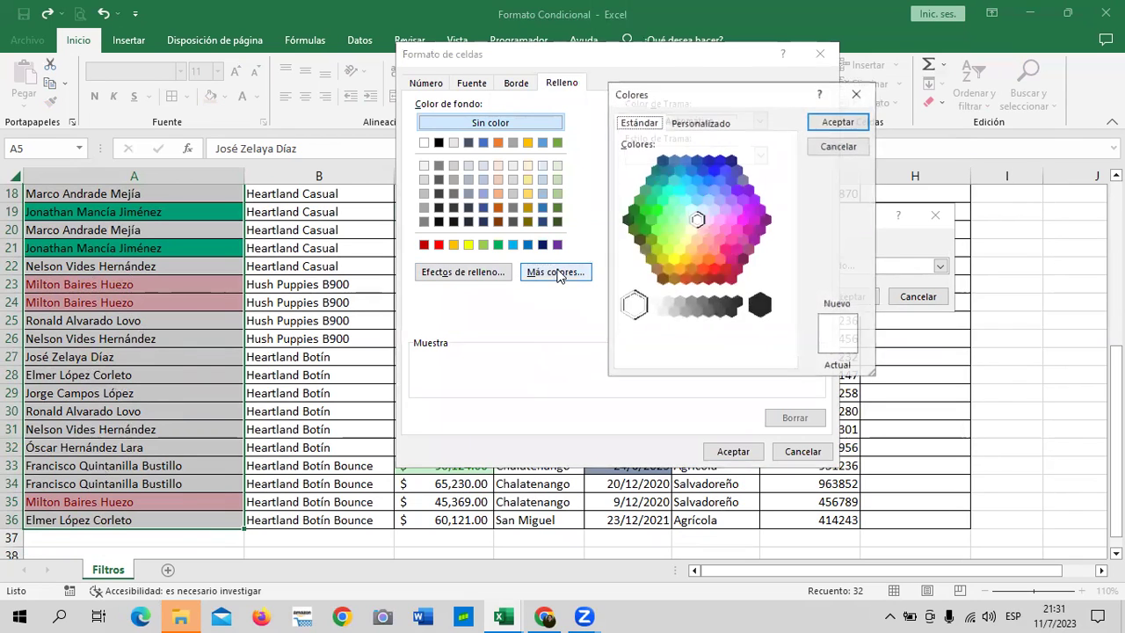
{"action": "left_click", "coordinate": [663, 239]}
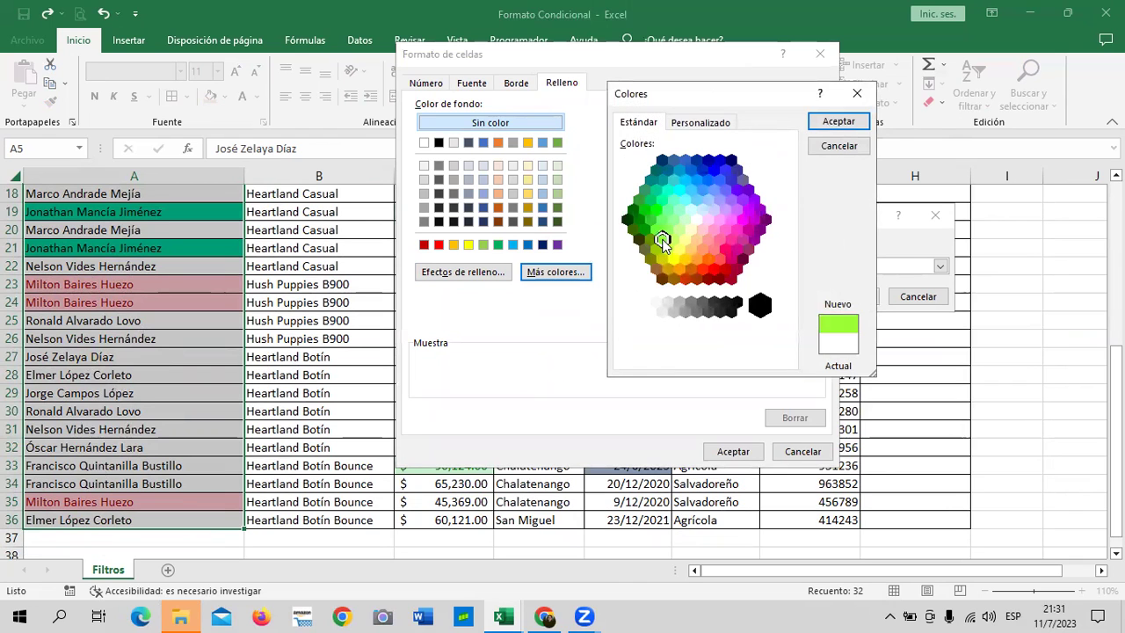
{"action": "left_click", "coordinate": [838, 123]}
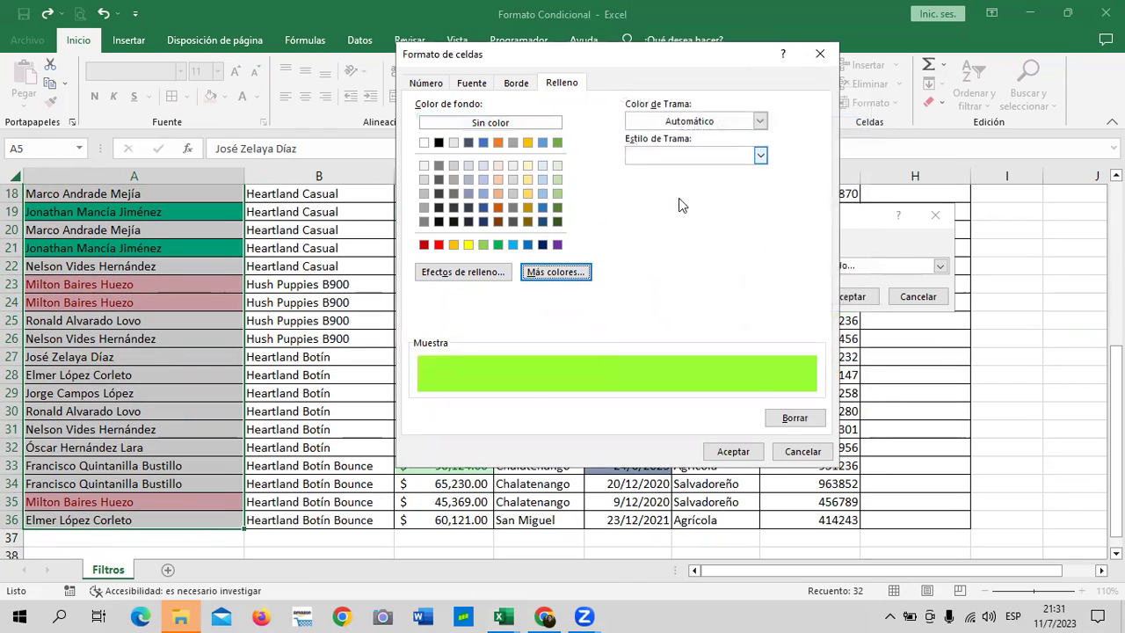
{"action": "left_click", "coordinate": [743, 452]}
{"action": "left_click", "coordinate": [849, 296]}
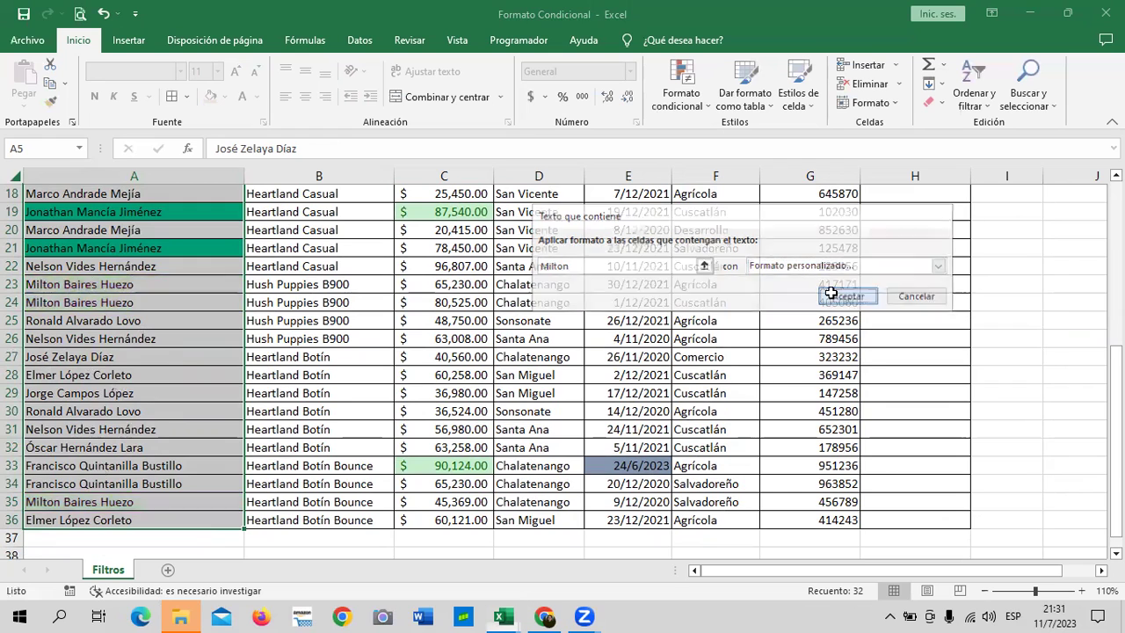
{"action": "left_click", "coordinate": [799, 375]}
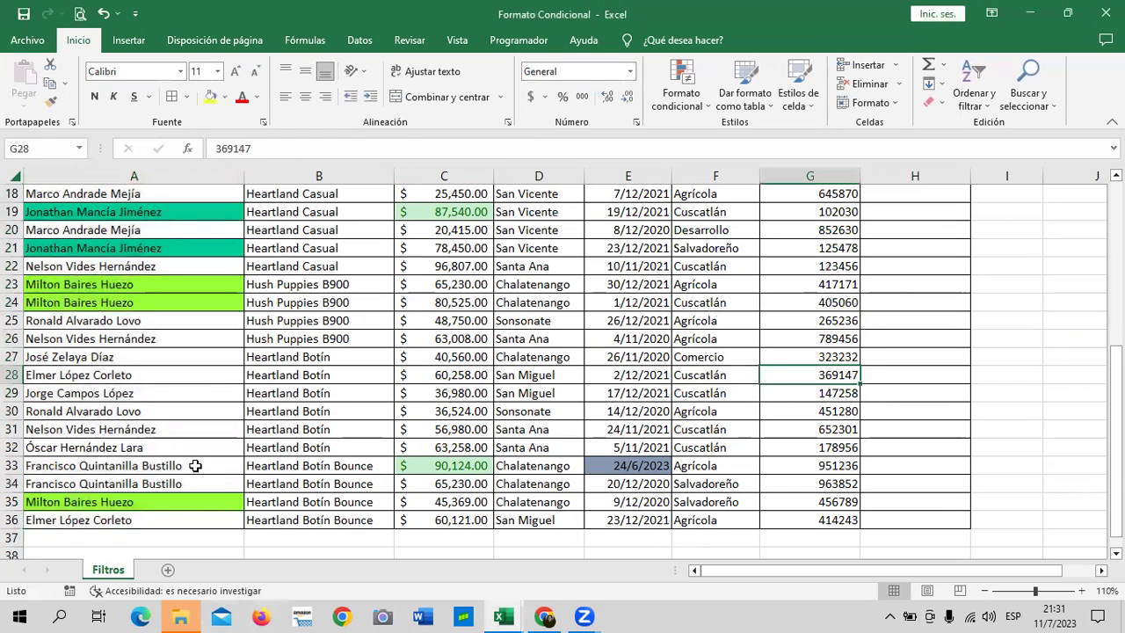
Step: Replace A12's seller with the light-green salesperson via AutoComplete and review column A
{"action": "scroll", "coordinate": [200, 357], "scroll_direction": "up", "scroll_amount": 3}
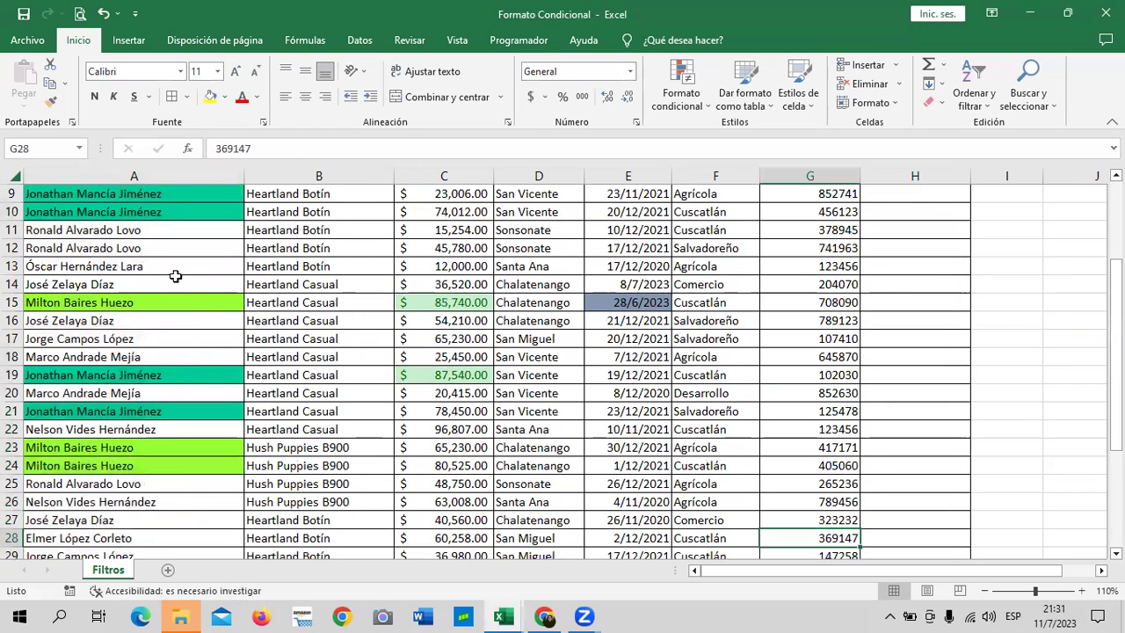
{"action": "left_click", "coordinate": [168, 244]}
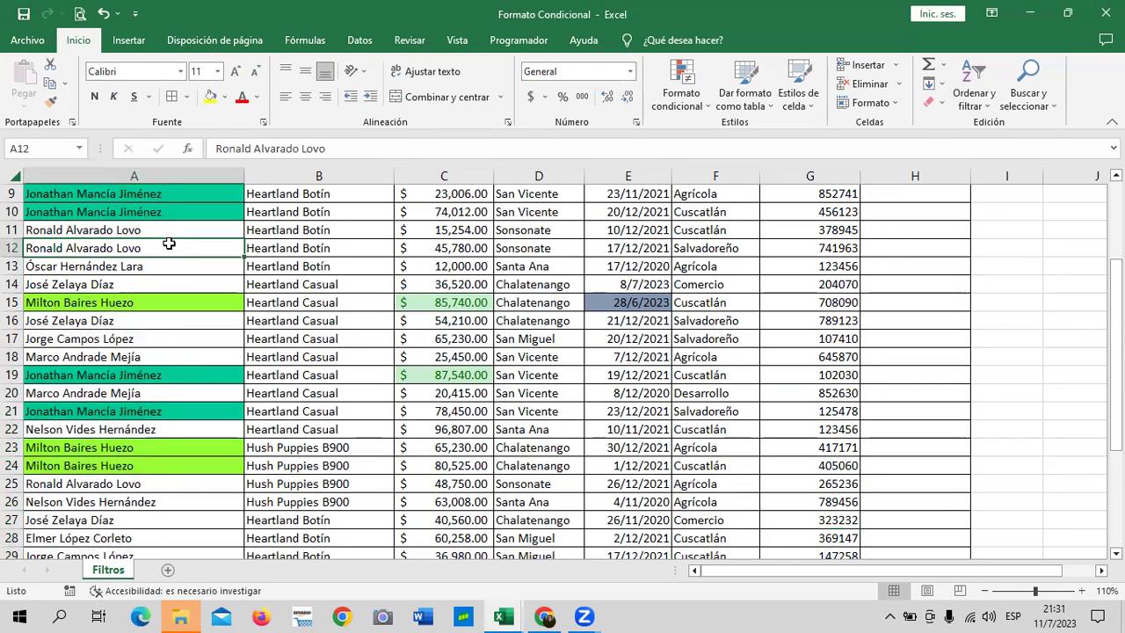
{"action": "key", "text": "BackSpace"}
{"action": "type", "text": "milton Baires Huezo"}
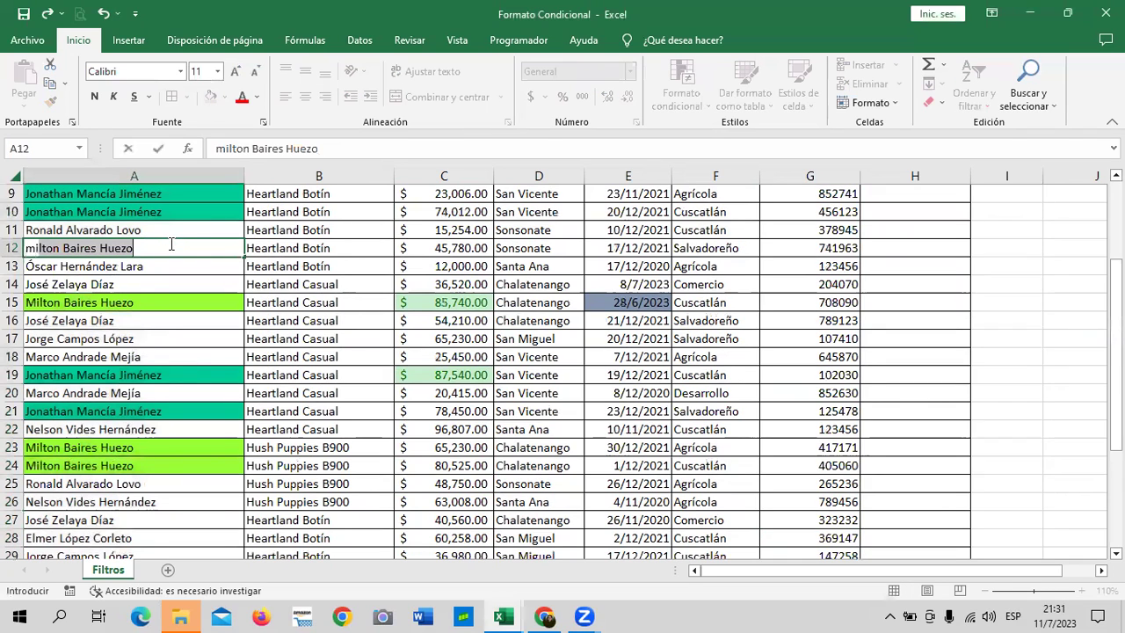
{"action": "key", "text": "Return"}
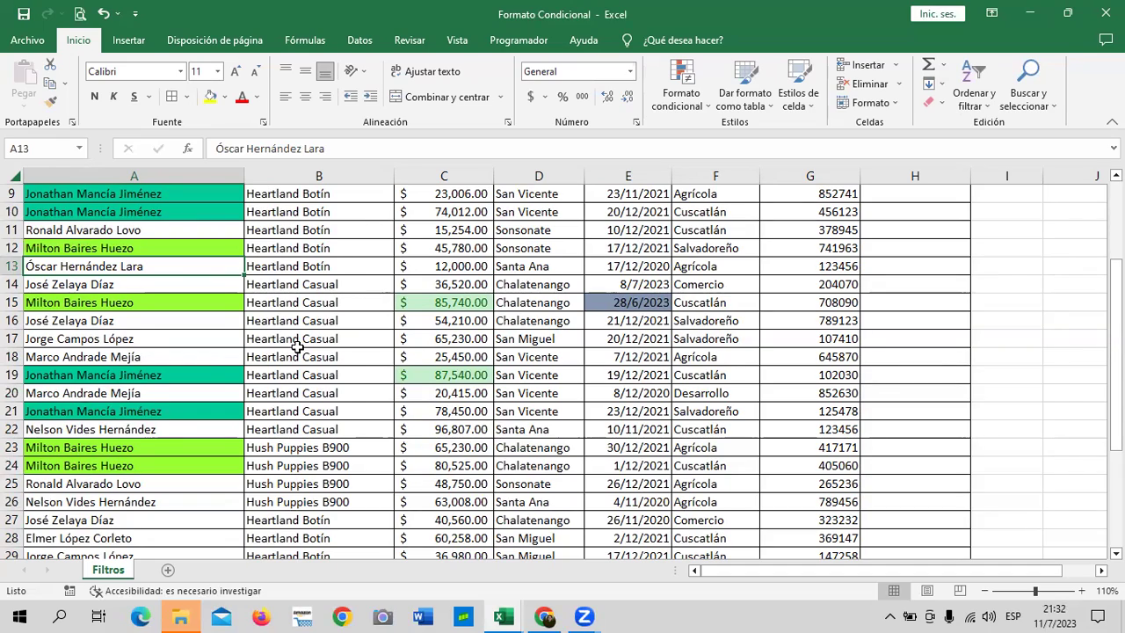
{"action": "scroll", "coordinate": [117, 420], "scroll_direction": "down", "scroll_amount": 2}
{"action": "scroll", "coordinate": [159, 522], "scroll_direction": "down", "scroll_amount": 3}
{"action": "scroll", "coordinate": [157, 519], "scroll_direction": "up", "scroll_amount": 1}
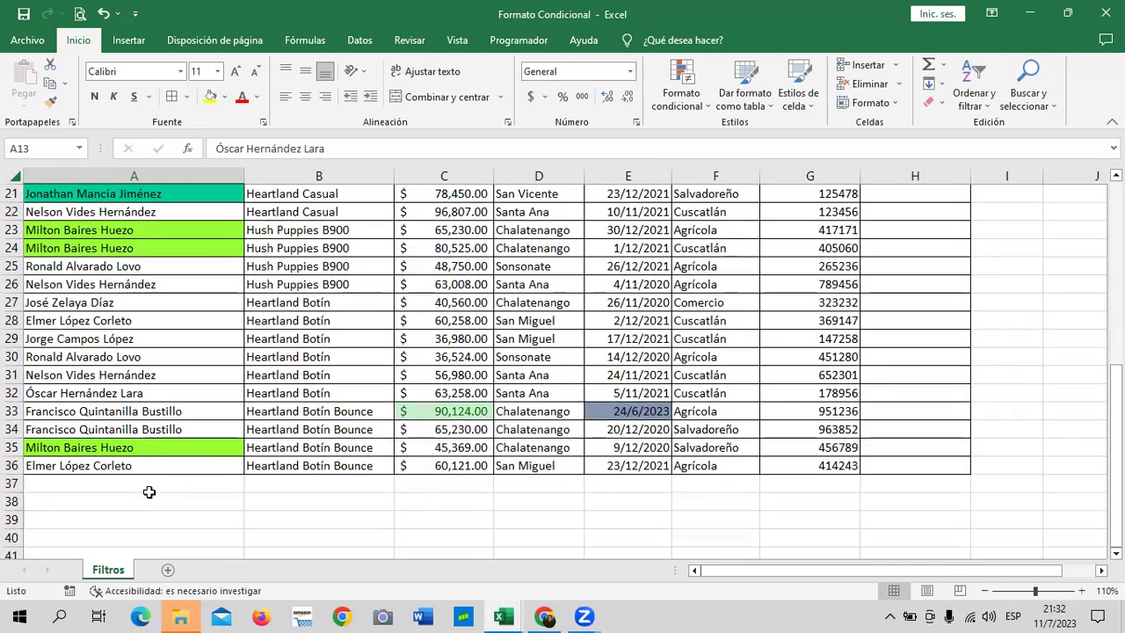
{"action": "scroll", "coordinate": [154, 488], "scroll_direction": "up", "scroll_amount": 2}
{"action": "scroll", "coordinate": [162, 485], "scroll_direction": "up", "scroll_amount": 1}
{"action": "scroll", "coordinate": [211, 387], "scroll_direction": "up", "scroll_amount": 2}
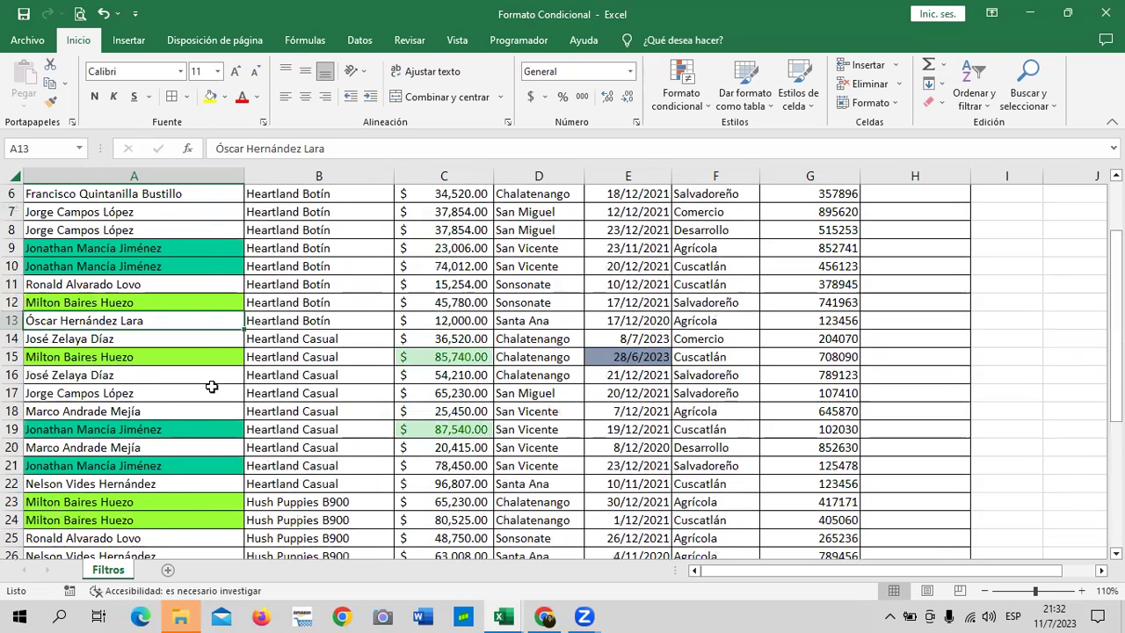
{"action": "scroll", "coordinate": [170, 432], "scroll_direction": "up", "scroll_amount": 2}
Step: Select A5:A36 and start a Texto que contiene rule for the third salesperson's first name
{"action": "left_click_drag", "start_coordinate": [207, 279], "coordinate": [200, 579]}
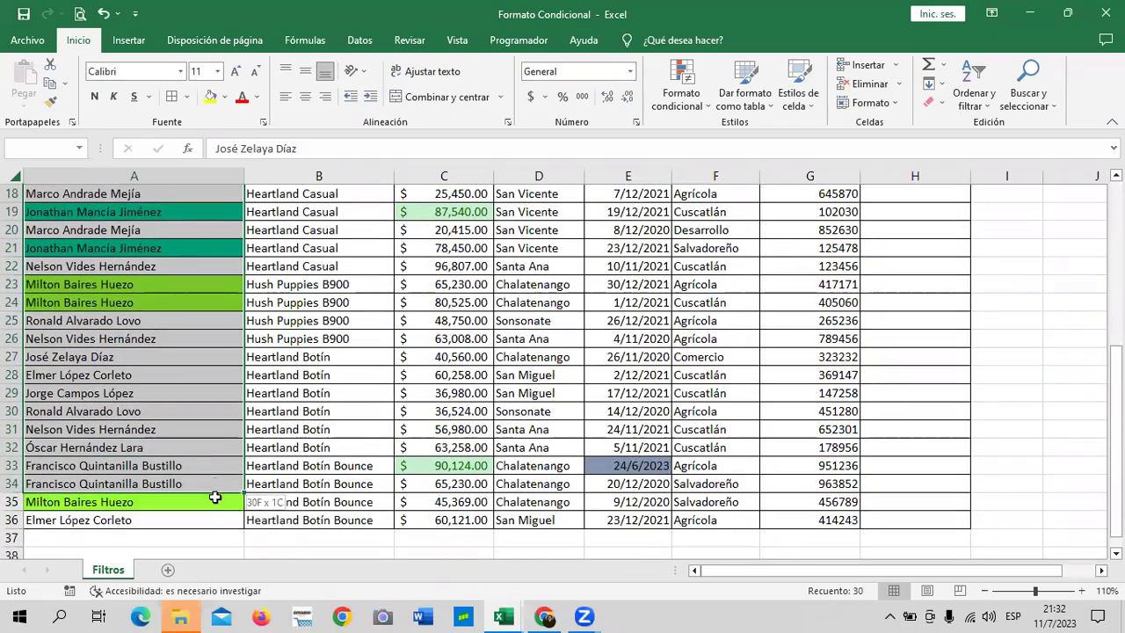
{"action": "left_click_drag", "start_coordinate": [200, 579], "coordinate": [199, 518]}
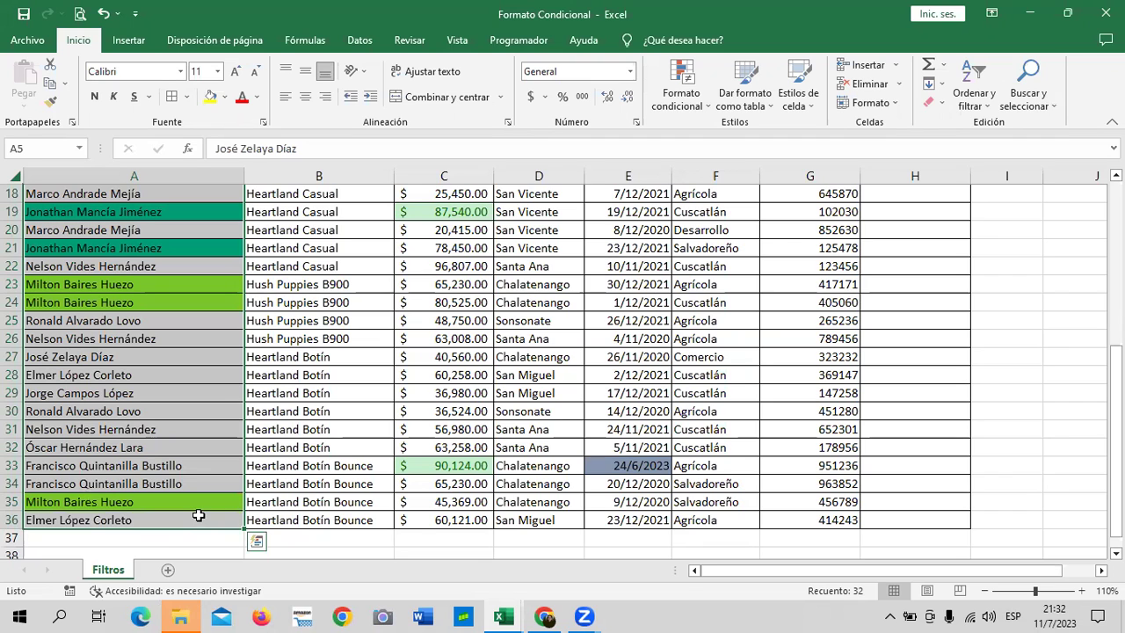
{"action": "left_click", "coordinate": [706, 104]}
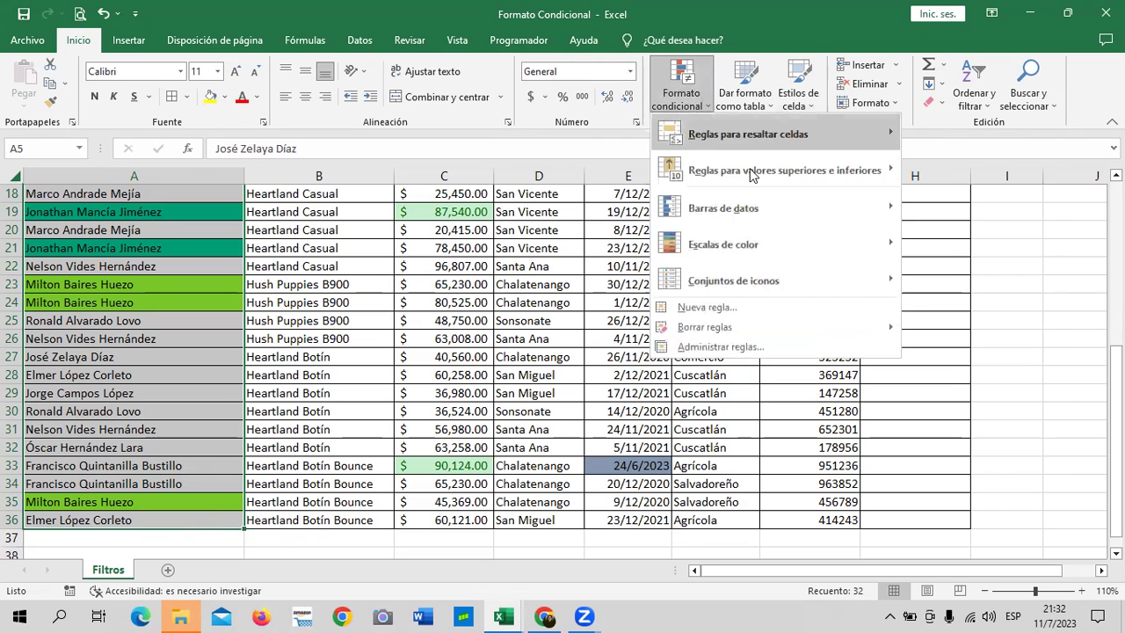
{"action": "mouse_move", "coordinate": [748, 133]}
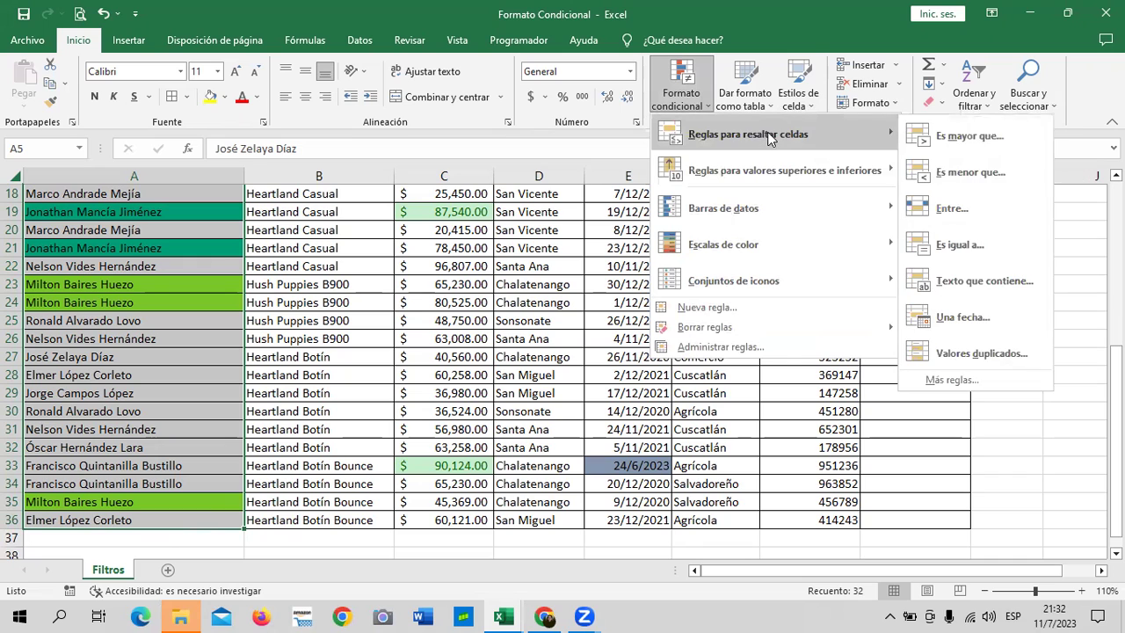
{"action": "left_click", "coordinate": [1009, 279]}
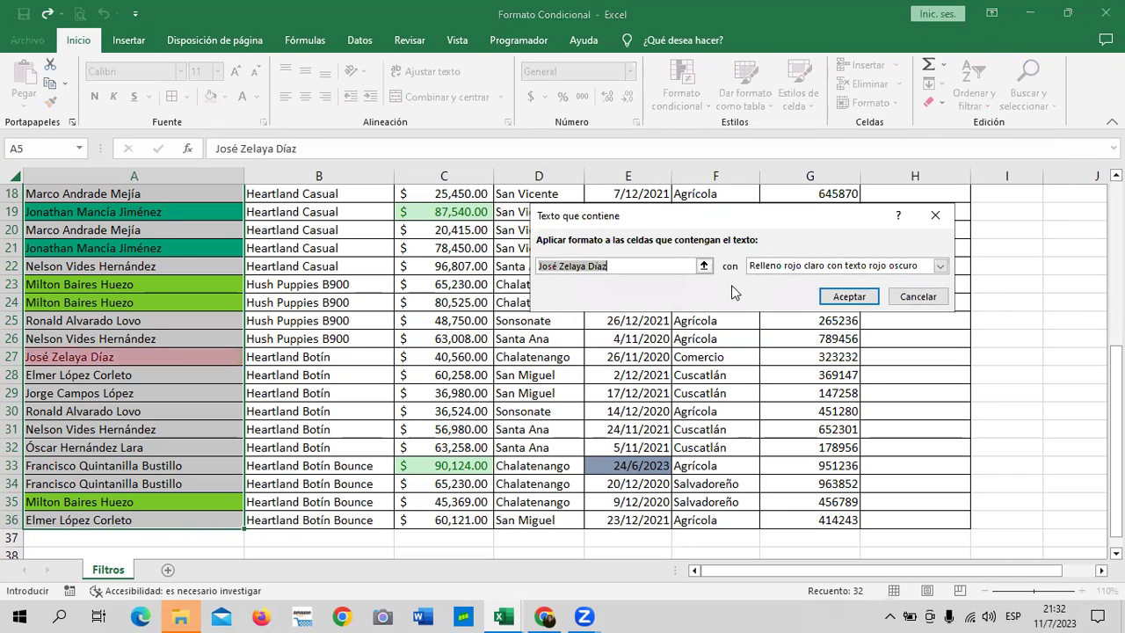
{"action": "key", "text": "BackSpace"}
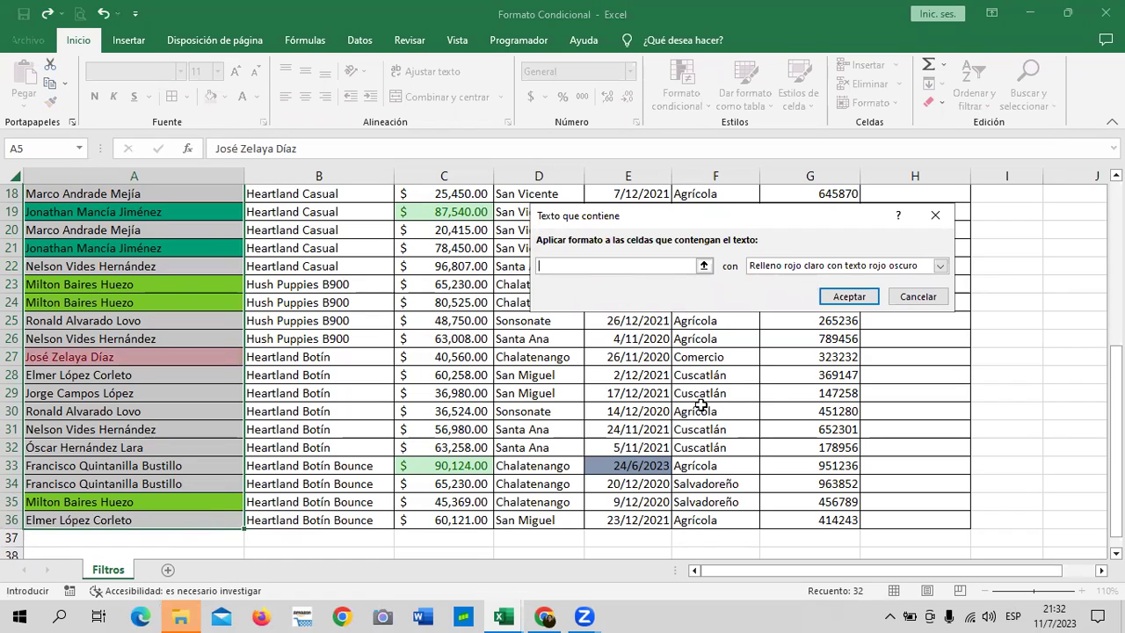
{"action": "type", "text": "Jorg"}
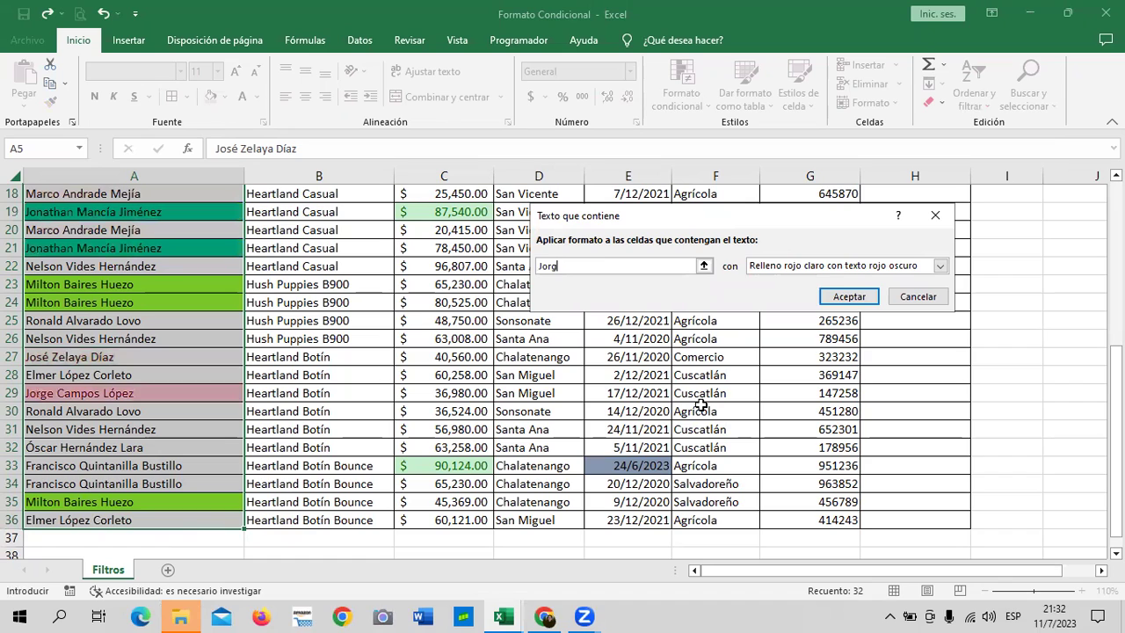
{"action": "type", "text": "u"}
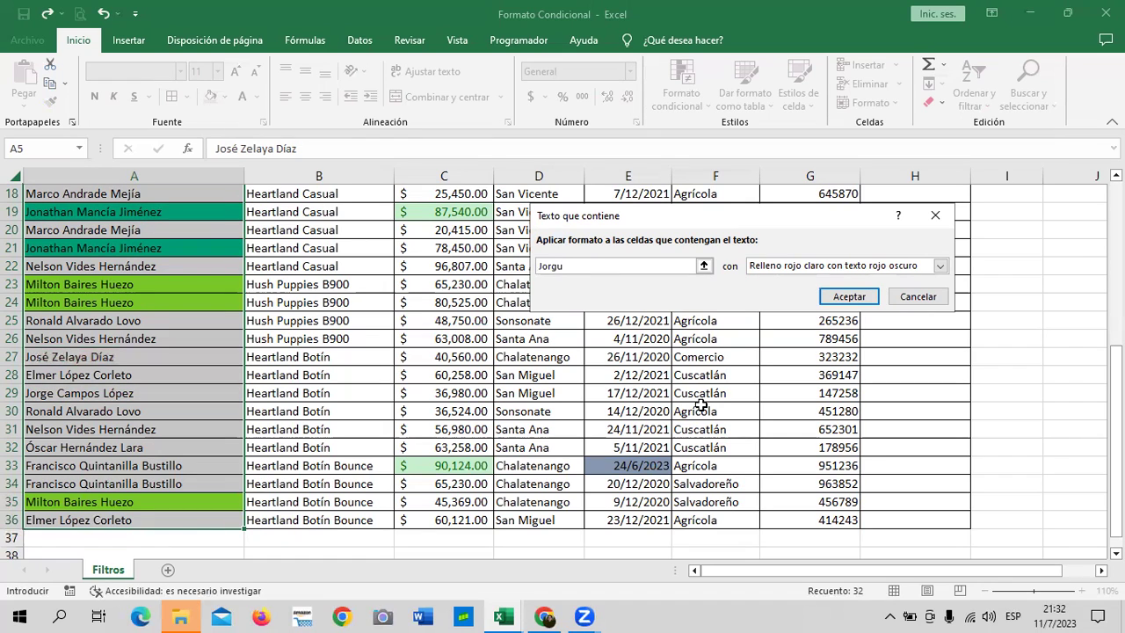
{"action": "key", "text": "BackSpace"}
{"action": "type", "text": "e"}
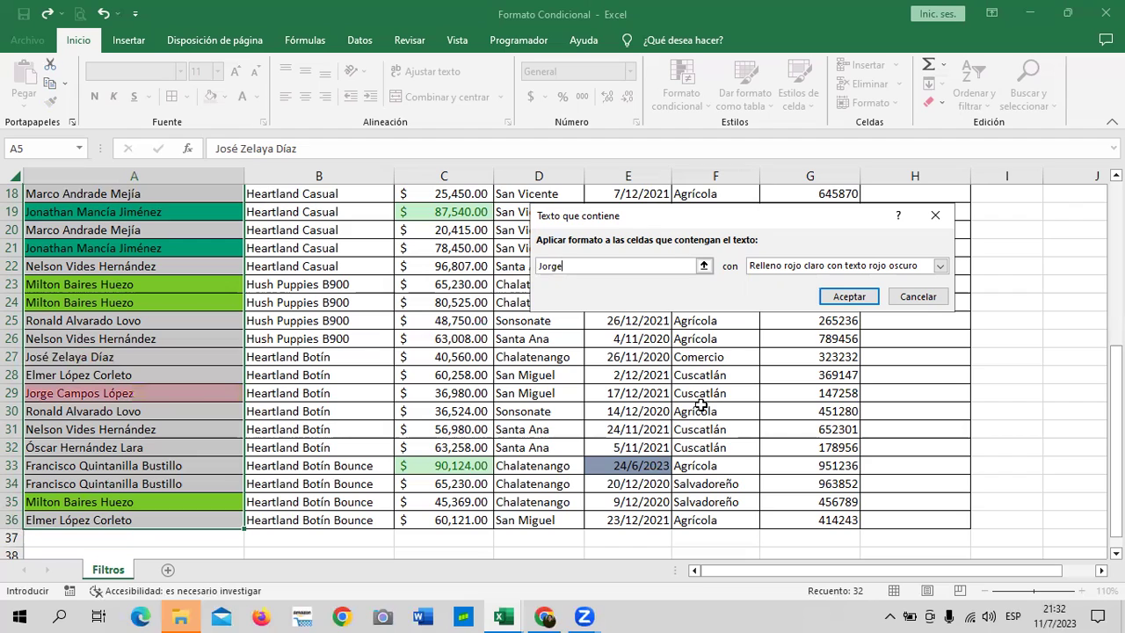
Step: Set the rule's format to a custom light-blue fill
{"action": "left_click", "coordinate": [942, 267]}
{"action": "left_click", "coordinate": [773, 349]}
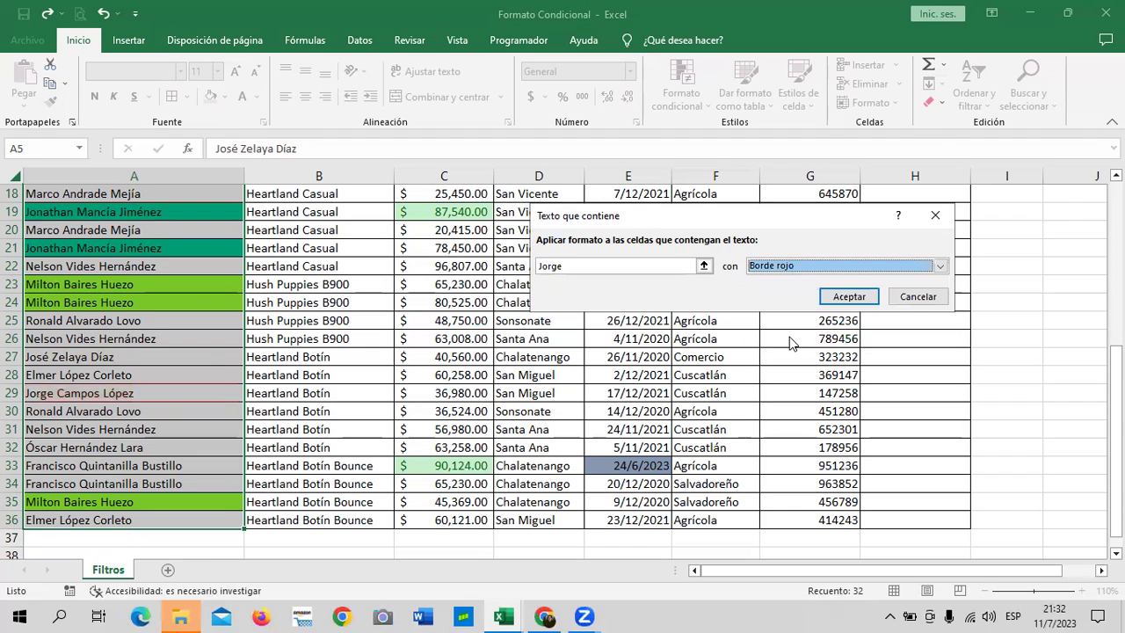
{"action": "left_click", "coordinate": [939, 265]}
{"action": "left_click", "coordinate": [798, 350]}
{"action": "left_click", "coordinate": [690, 247]}
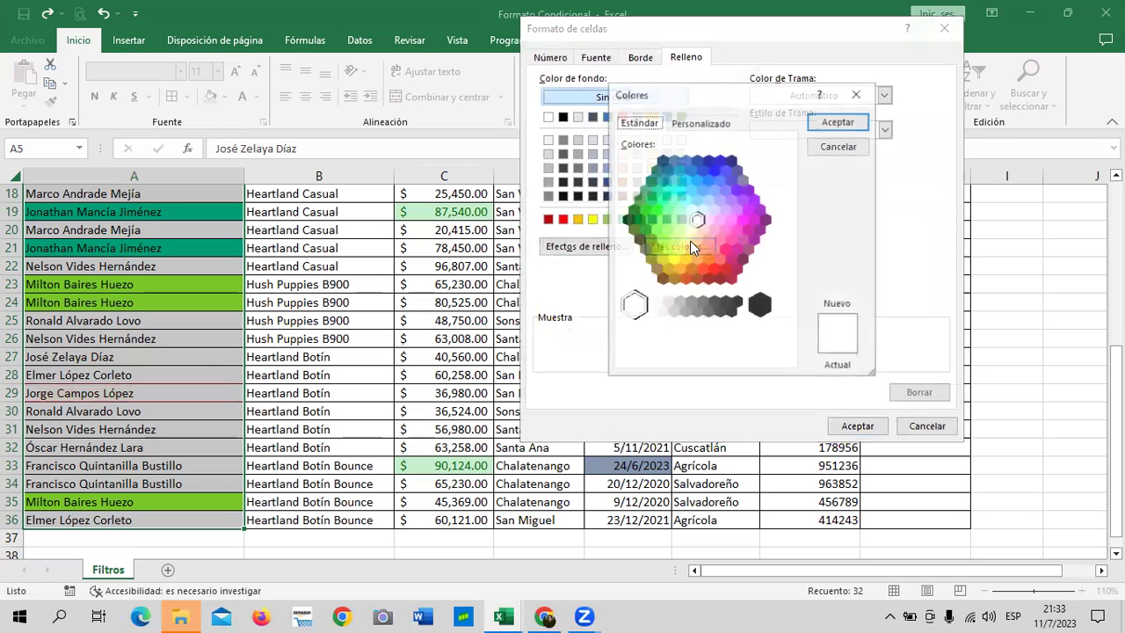
{"action": "left_click", "coordinate": [685, 180]}
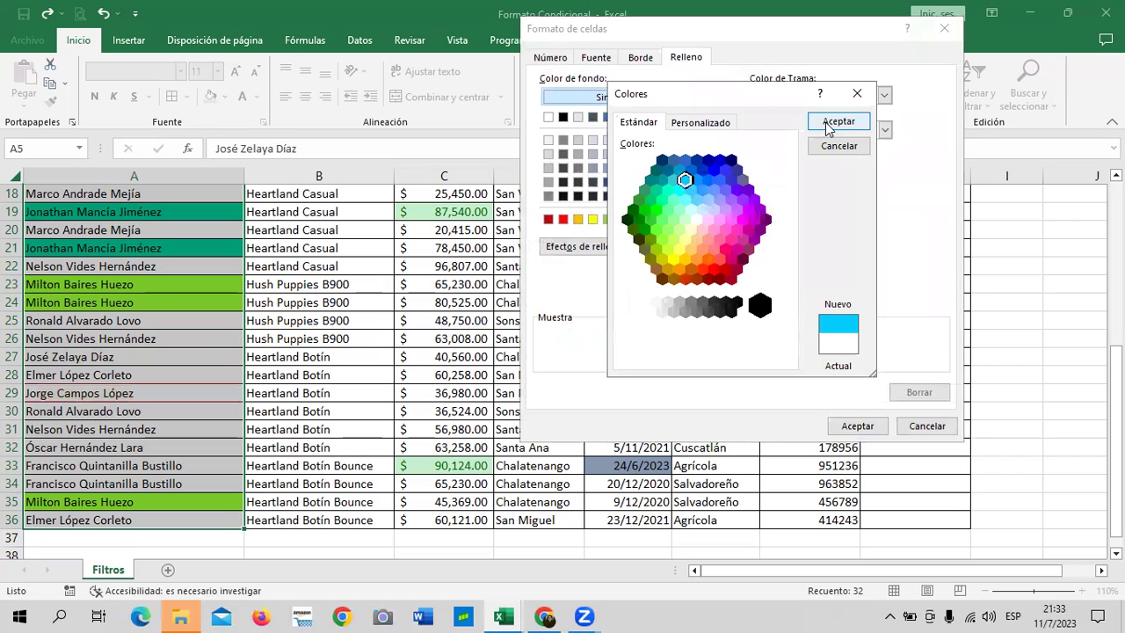
{"action": "left_click", "coordinate": [827, 128]}
{"action": "left_click", "coordinate": [857, 425]}
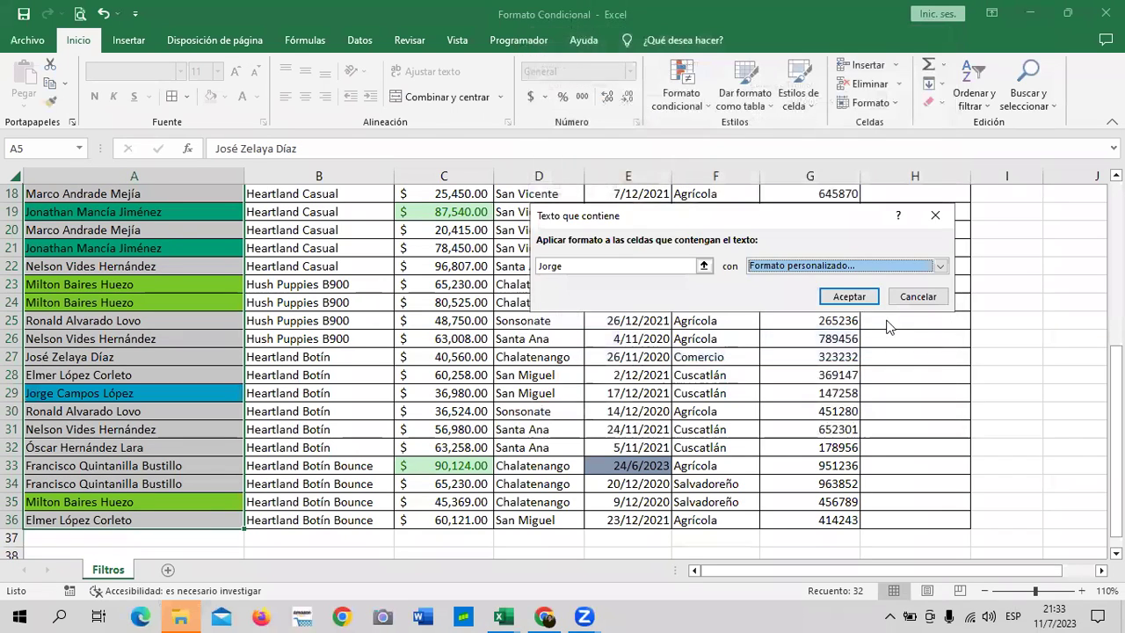
Step: Apply the light-blue rule, verify rows 7, 8, 17 and 29, and select D5:D36
{"action": "left_click", "coordinate": [848, 296]}
{"action": "left_click", "coordinate": [996, 304]}
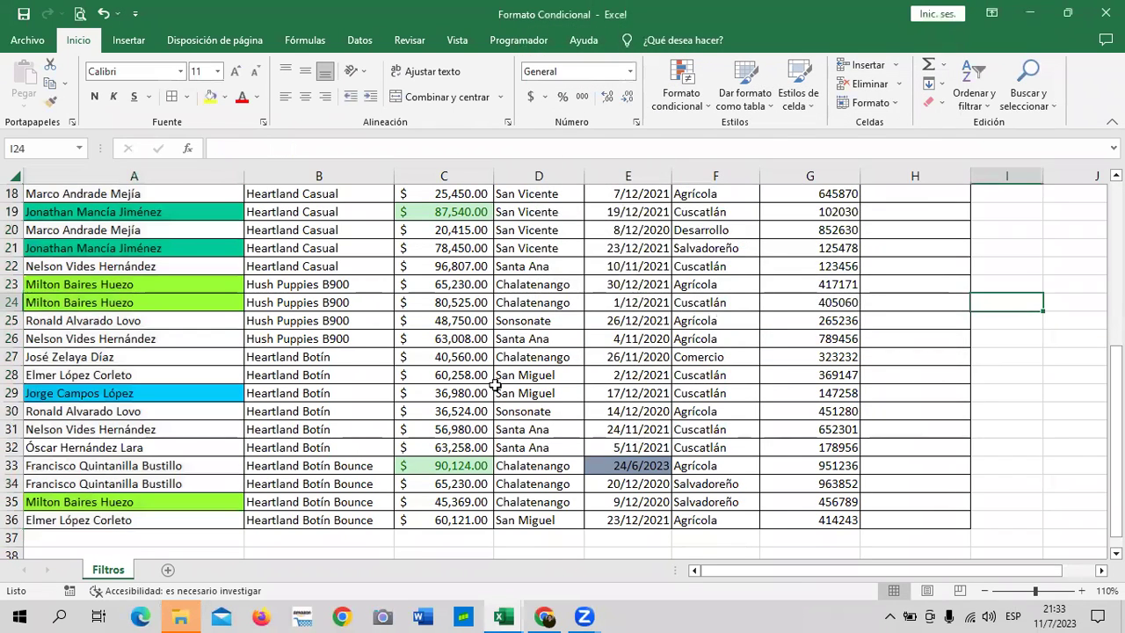
{"action": "scroll", "coordinate": [464, 396], "scroll_direction": "up", "scroll_amount": 4}
{"action": "scroll", "coordinate": [464, 396], "scroll_direction": "up", "scroll_amount": 2}
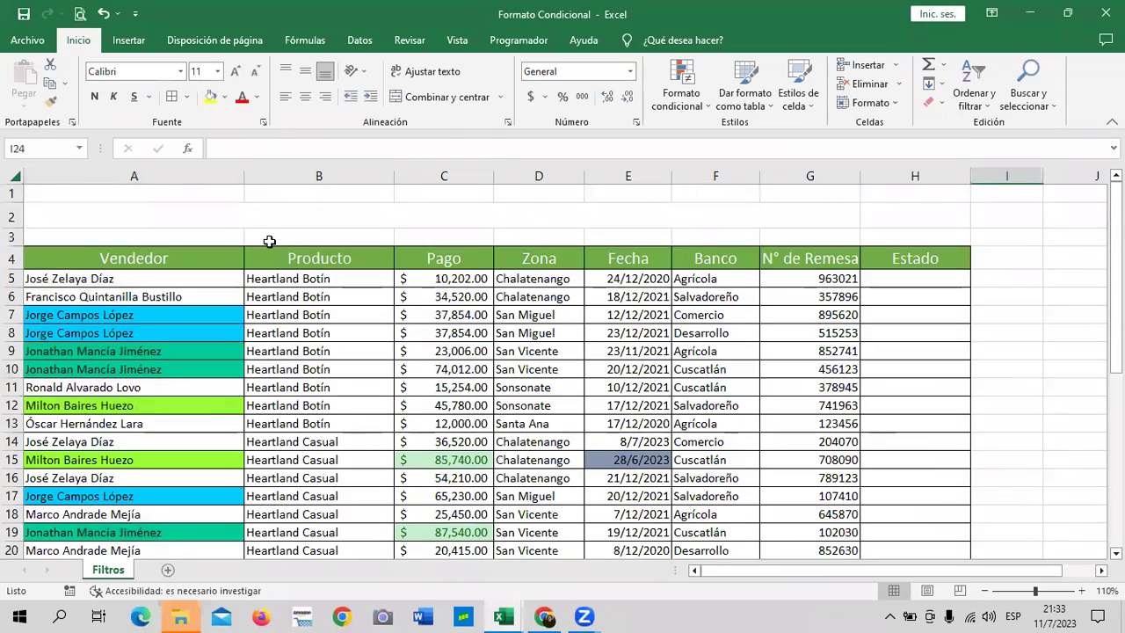
{"action": "scroll", "coordinate": [269, 241], "scroll_direction": "down", "scroll_amount": 1}
{"action": "scroll", "coordinate": [271, 250], "scroll_direction": "down", "scroll_amount": 1}
{"action": "scroll", "coordinate": [272, 252], "scroll_direction": "down", "scroll_amount": 2}
{"action": "scroll", "coordinate": [273, 252], "scroll_direction": "down", "scroll_amount": 2}
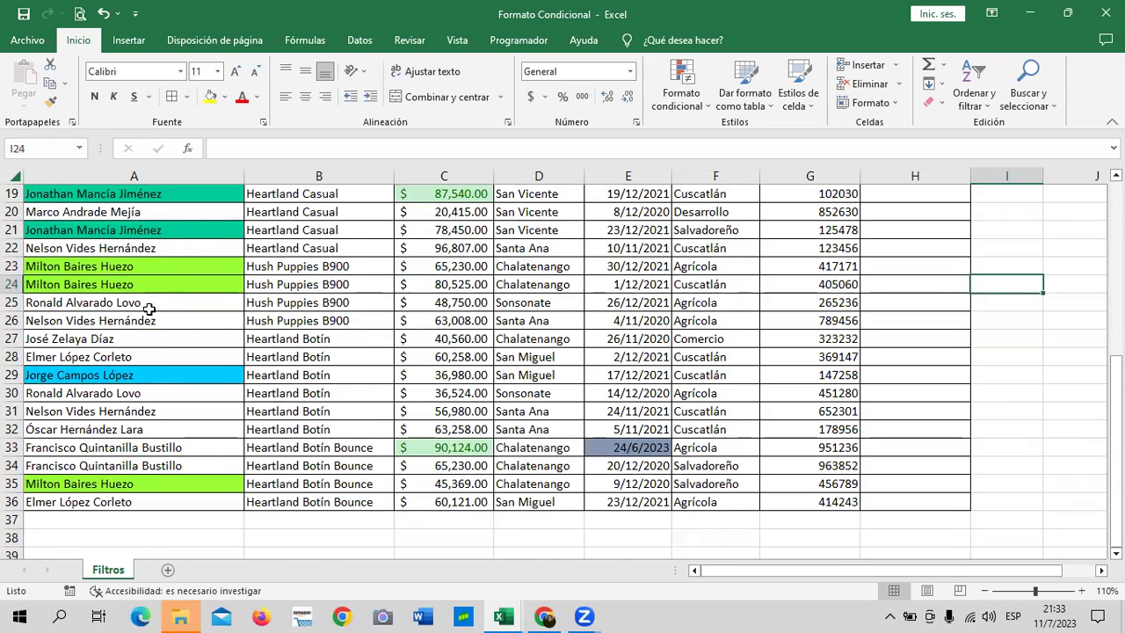
{"action": "scroll", "coordinate": [144, 316], "scroll_direction": "up", "scroll_amount": 4}
{"action": "scroll", "coordinate": [144, 331], "scroll_direction": "up", "scroll_amount": 2}
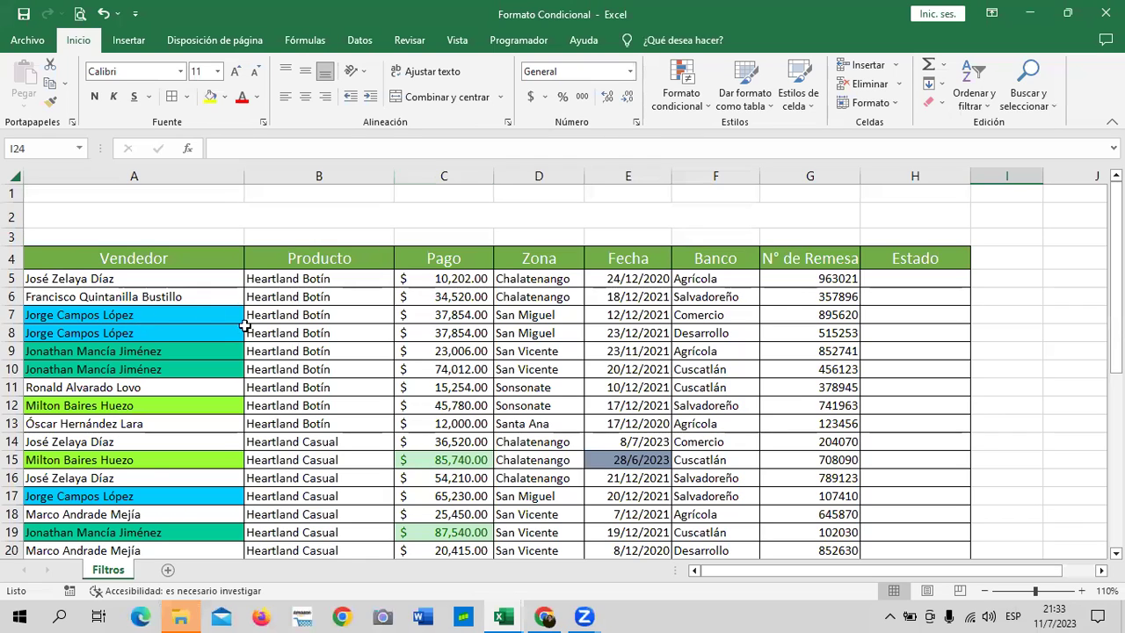
{"action": "left_click", "coordinate": [150, 313]}
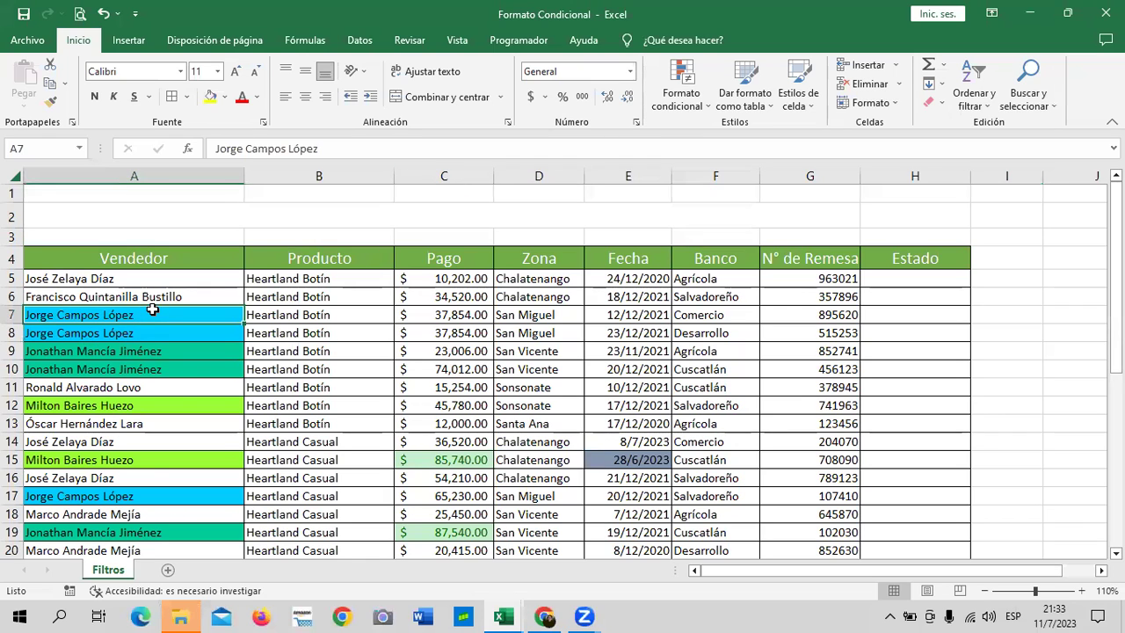
{"action": "left_click_drag", "start_coordinate": [553, 279], "coordinate": [550, 493]}
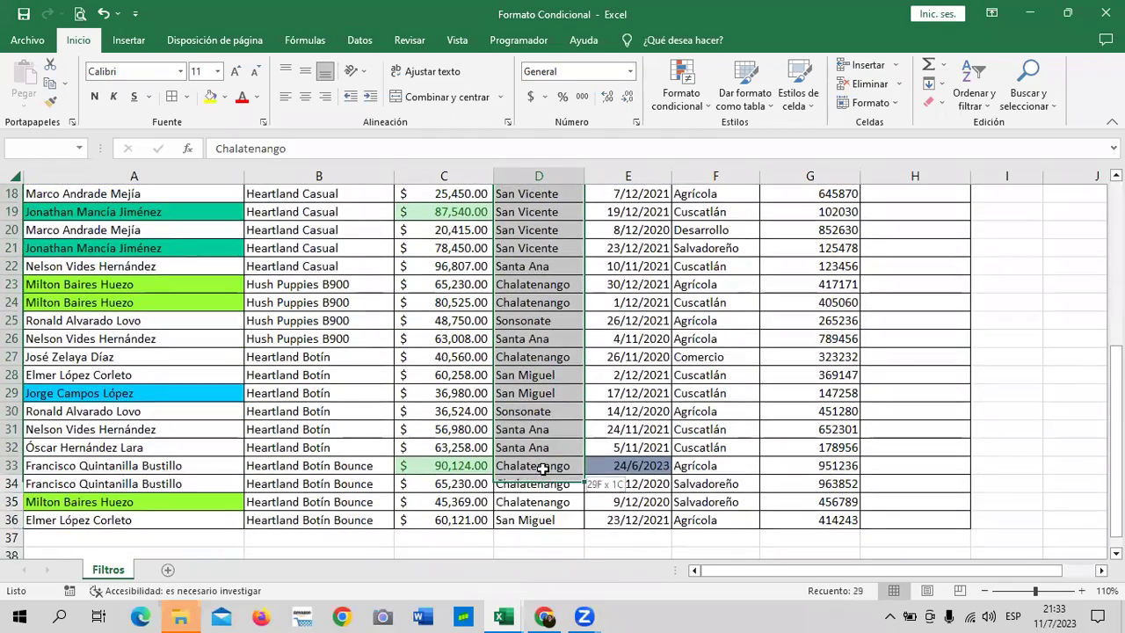
Step: Try the Entre and Es igual a highlight rules, cancelling both, then reopen Formato condicional
{"action": "left_click", "coordinate": [682, 92]}
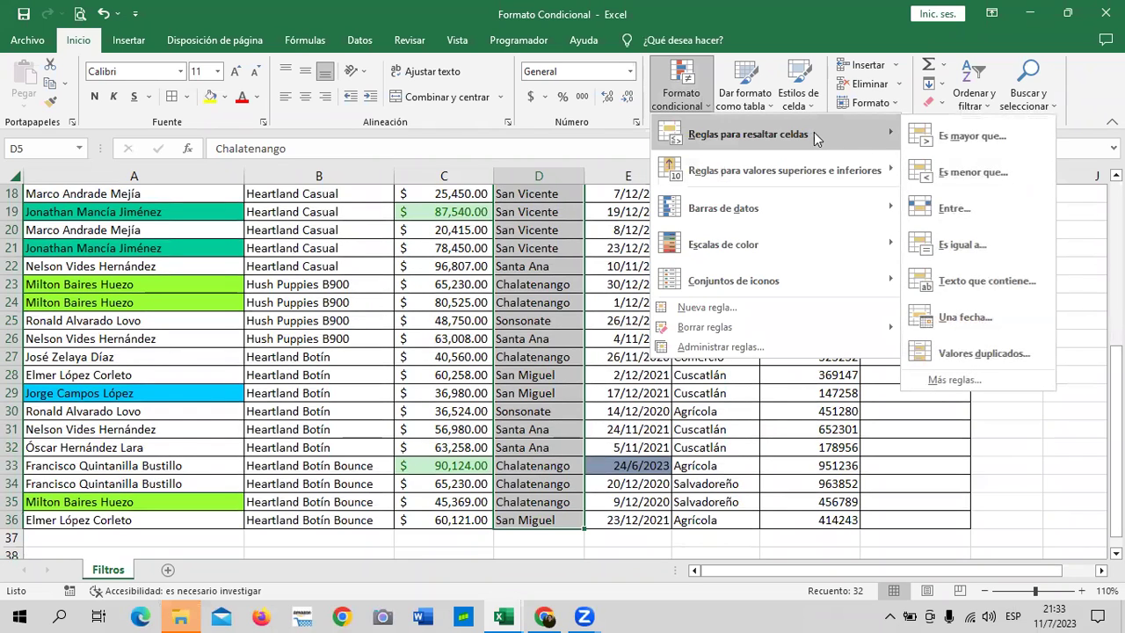
{"action": "mouse_move", "coordinate": [748, 134]}
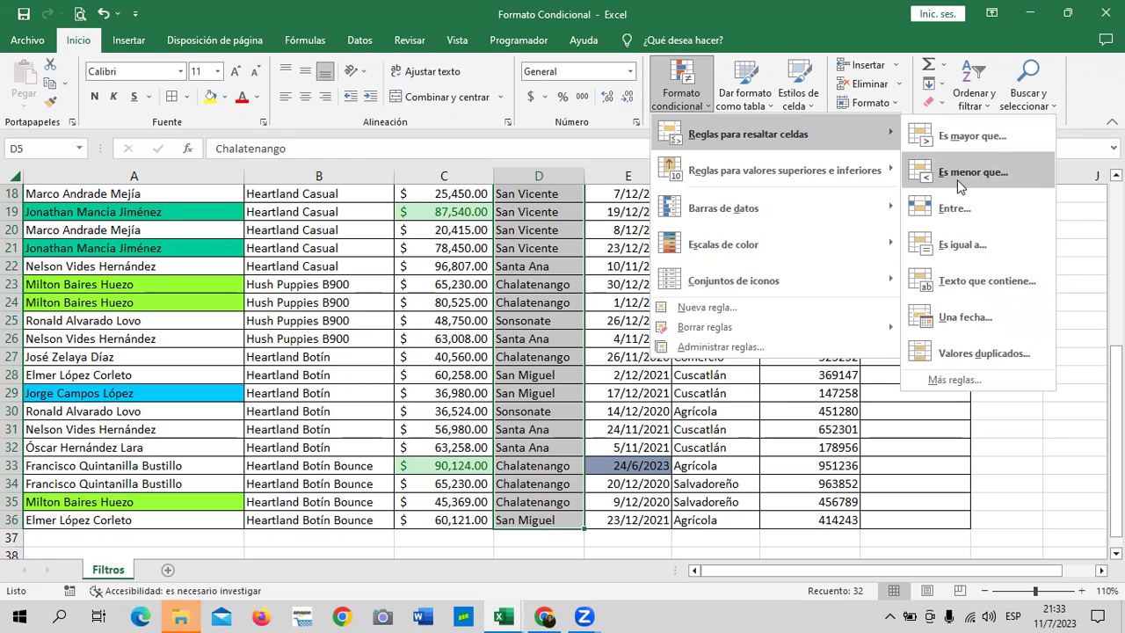
{"action": "left_click", "coordinate": [962, 210]}
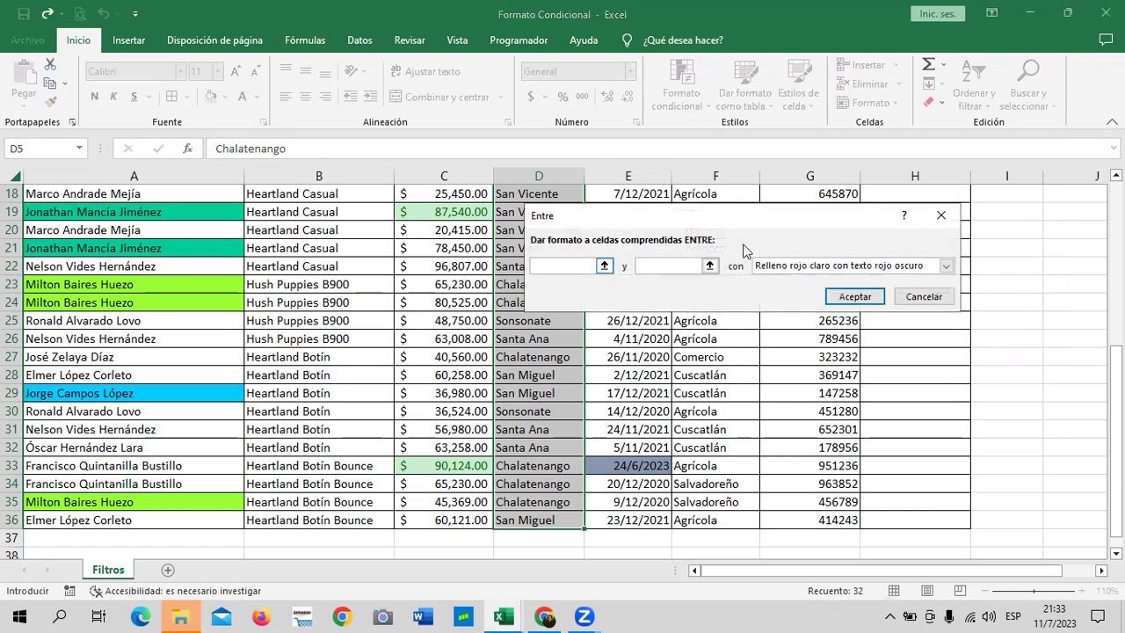
{"action": "left_click", "coordinate": [924, 297]}
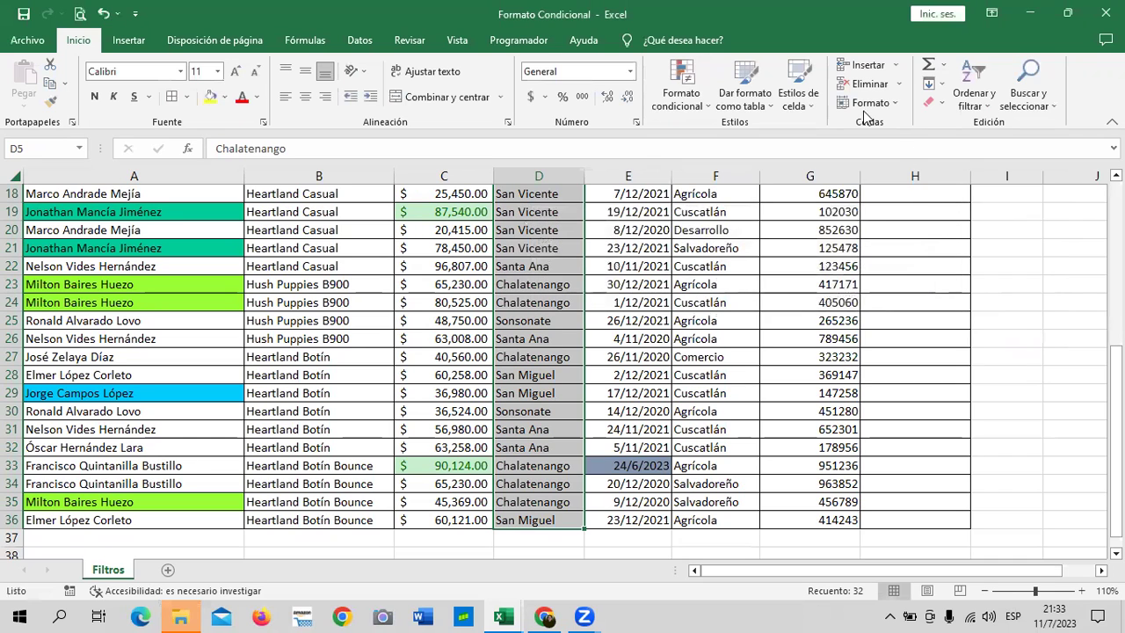
{"action": "left_click", "coordinate": [680, 88]}
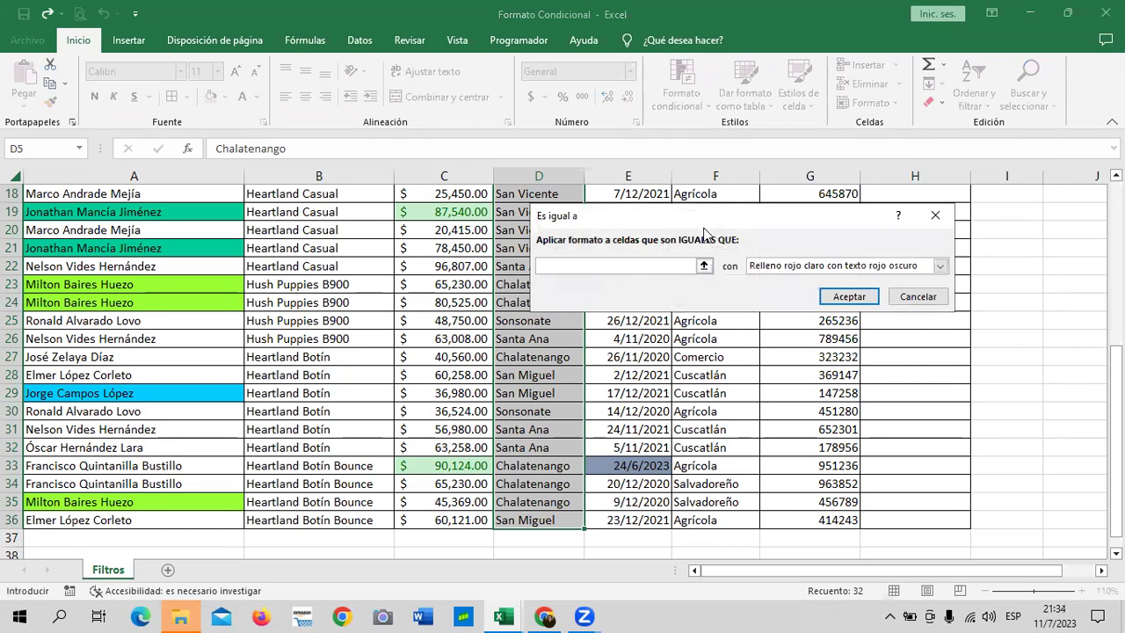
{"action": "left_click", "coordinate": [918, 296]}
{"action": "left_click", "coordinate": [681, 92]}
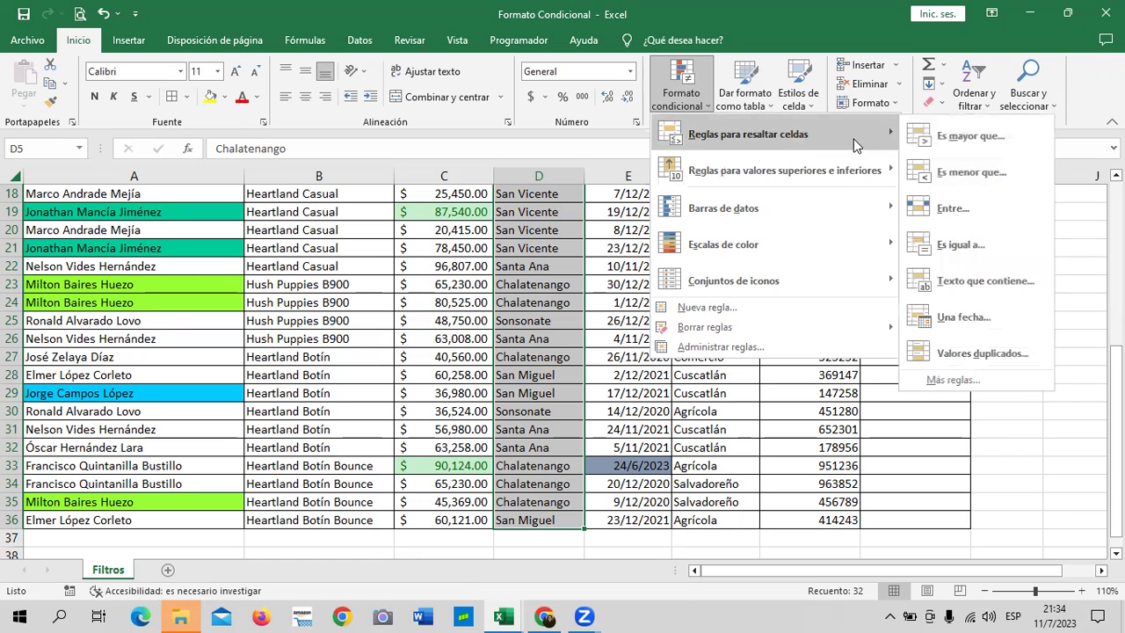
Step: Add a Texto que contiene rule filling Chalatenango Zona cells in pale yellow
{"action": "left_click", "coordinate": [993, 281]}
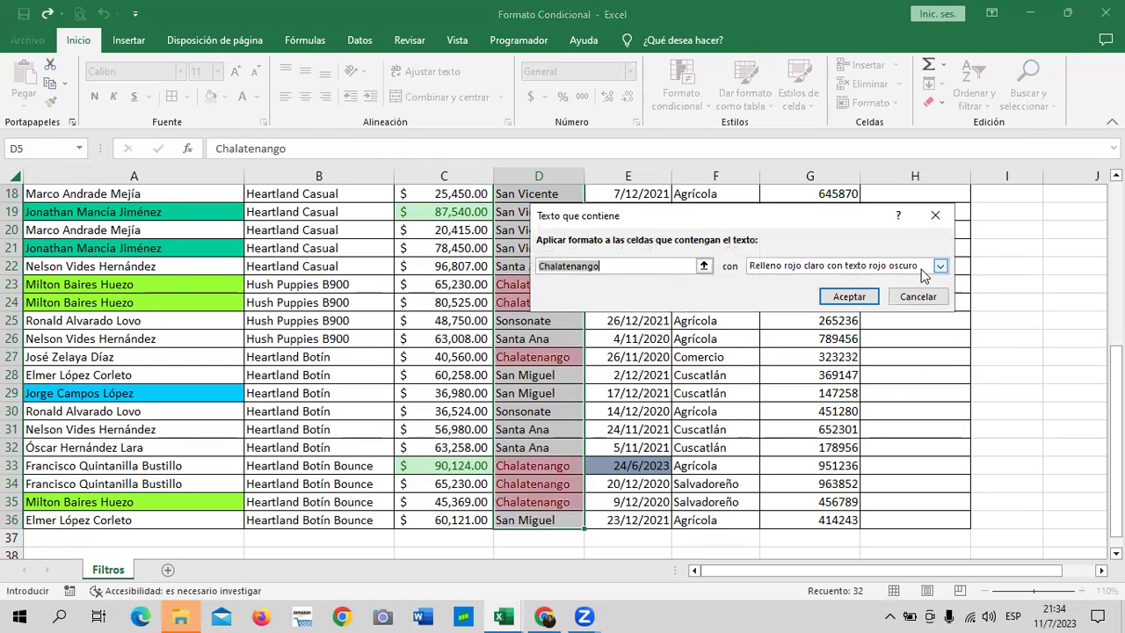
{"action": "left_click", "coordinate": [940, 266]}
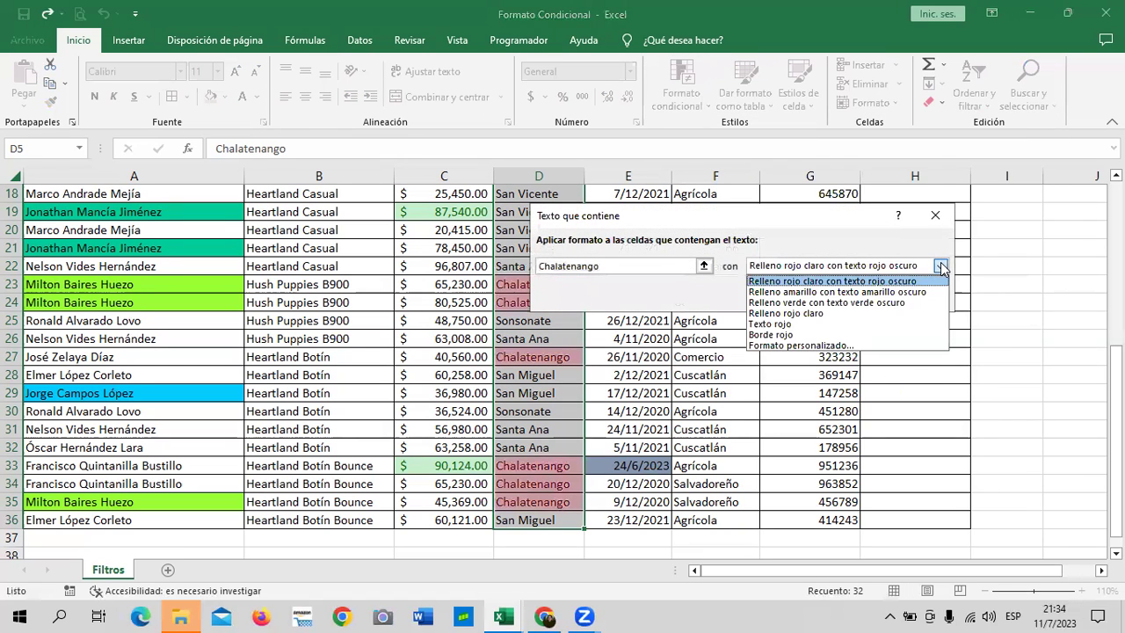
{"action": "left_click", "coordinate": [803, 344]}
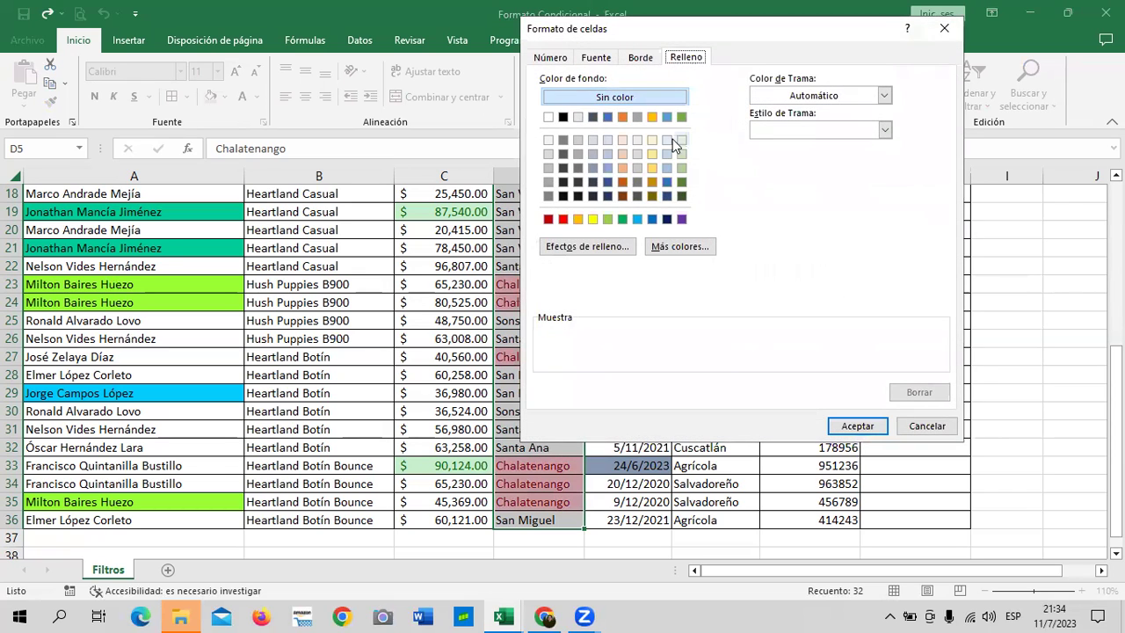
{"action": "left_click", "coordinate": [593, 219]}
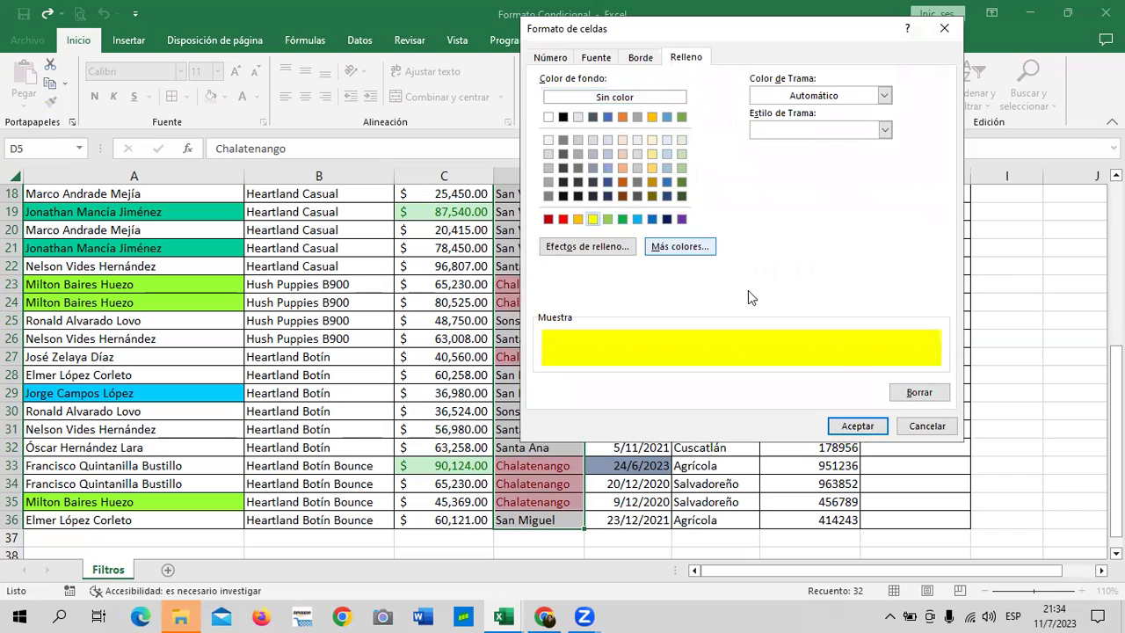
{"action": "left_click", "coordinate": [707, 246]}
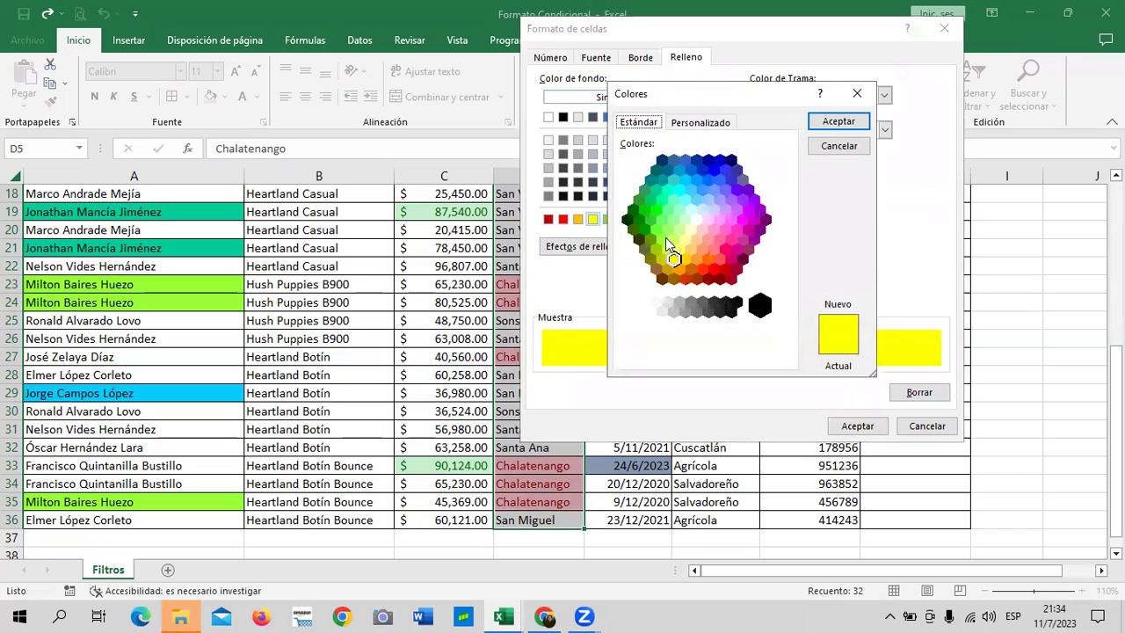
{"action": "left_click", "coordinate": [687, 243]}
{"action": "left_click", "coordinate": [843, 121]}
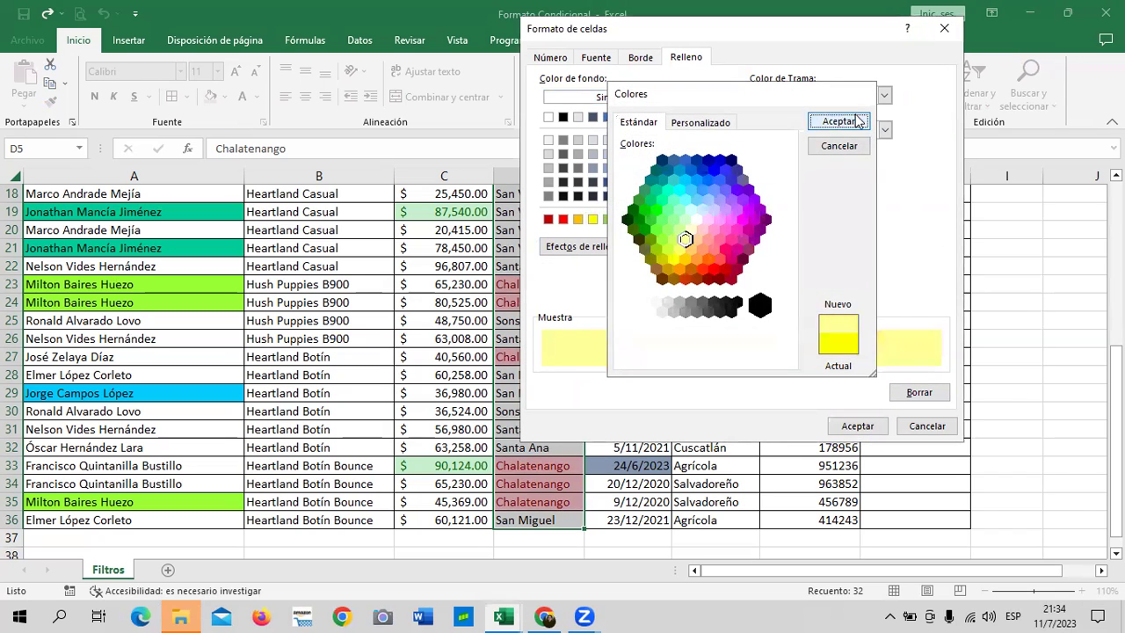
{"action": "left_click", "coordinate": [869, 427]}
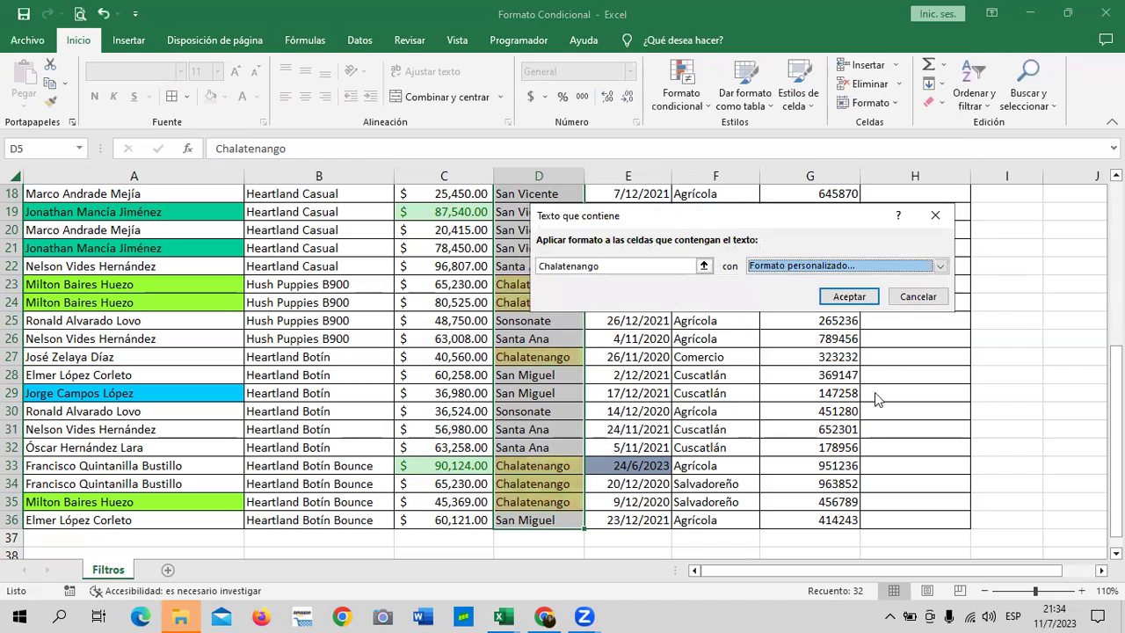
{"action": "left_click", "coordinate": [849, 296]}
{"action": "left_click", "coordinate": [1003, 299]}
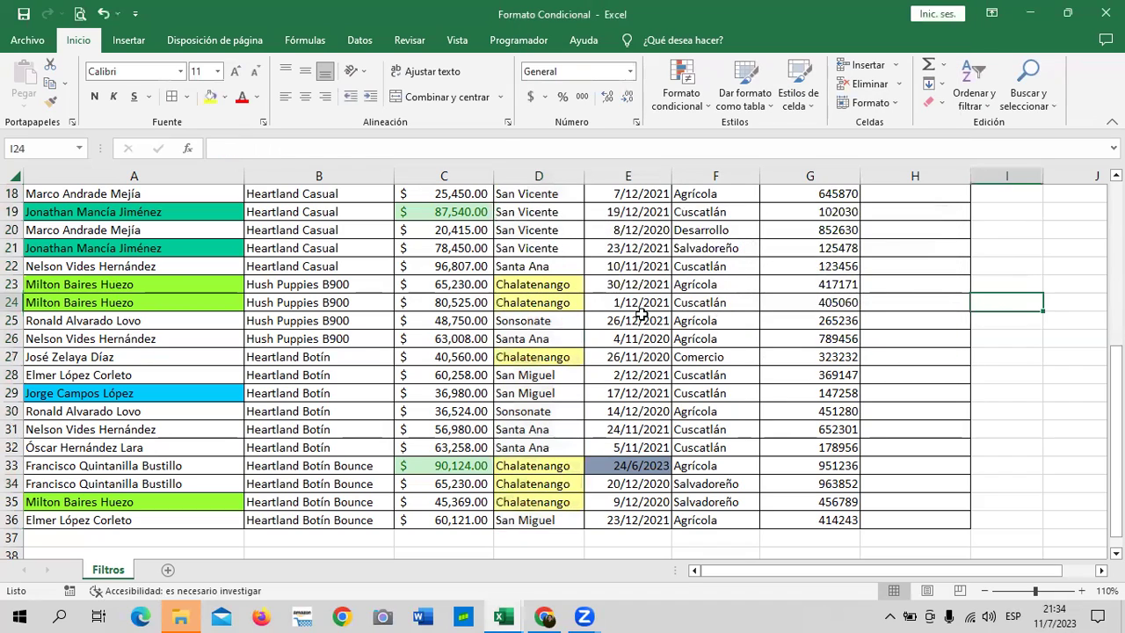
Step: Scroll down to D35 and clear its Chalatenango entry
{"action": "scroll", "coordinate": [615, 309], "scroll_direction": "up", "scroll_amount": 2}
{"action": "scroll", "coordinate": [571, 305], "scroll_direction": "up", "scroll_amount": 2}
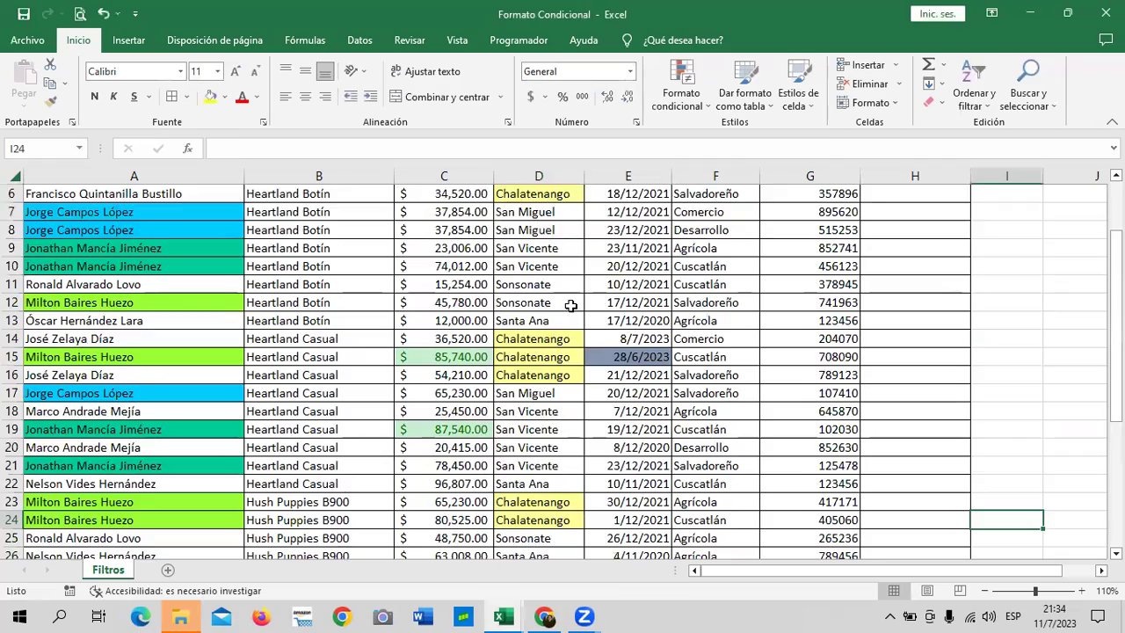
{"action": "scroll", "coordinate": [571, 305], "scroll_direction": "up", "scroll_amount": 2}
{"action": "scroll", "coordinate": [524, 255], "scroll_direction": "down", "scroll_amount": 1}
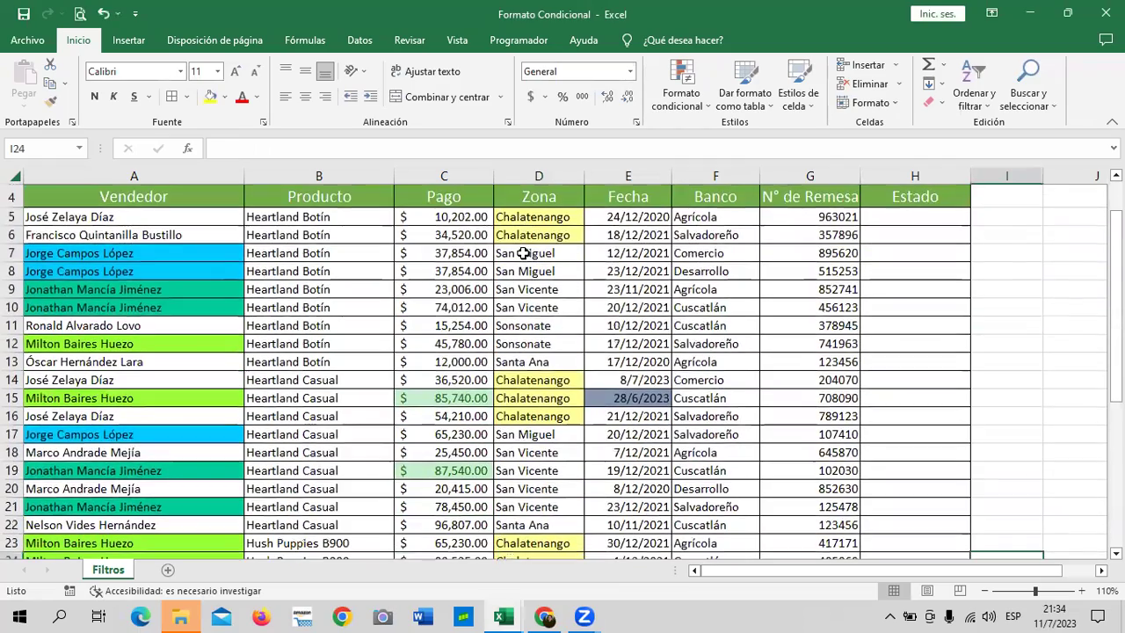
{"action": "scroll", "coordinate": [523, 253], "scroll_direction": "down", "scroll_amount": 2}
{"action": "scroll", "coordinate": [524, 253], "scroll_direction": "down", "scroll_amount": 2}
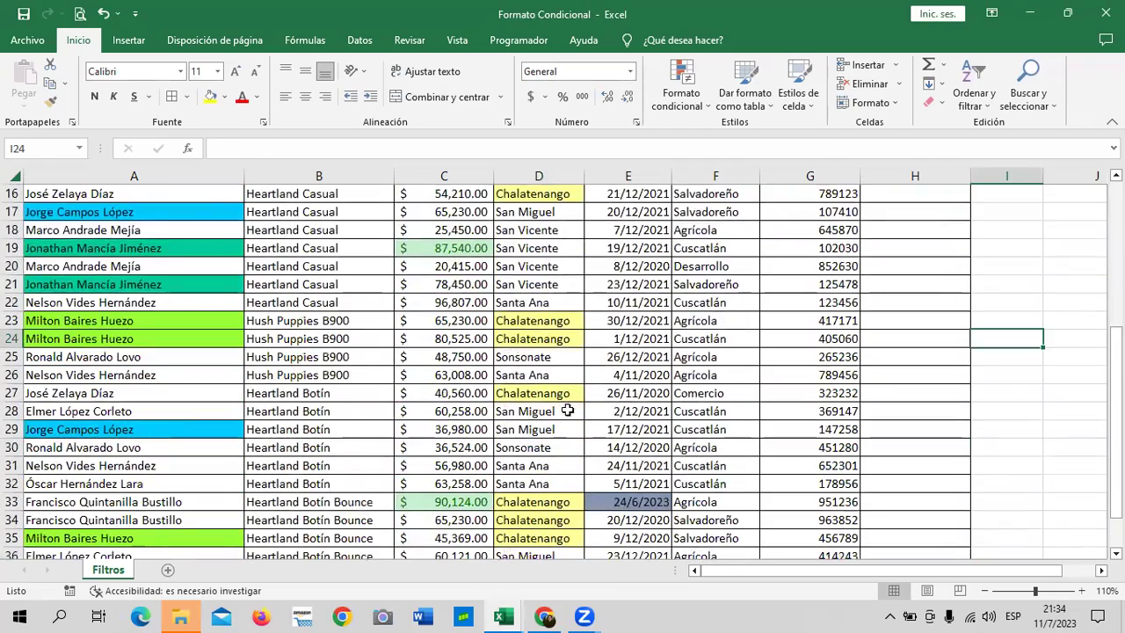
{"action": "scroll", "coordinate": [567, 410], "scroll_direction": "down", "scroll_amount": 2}
{"action": "left_click", "coordinate": [543, 428]}
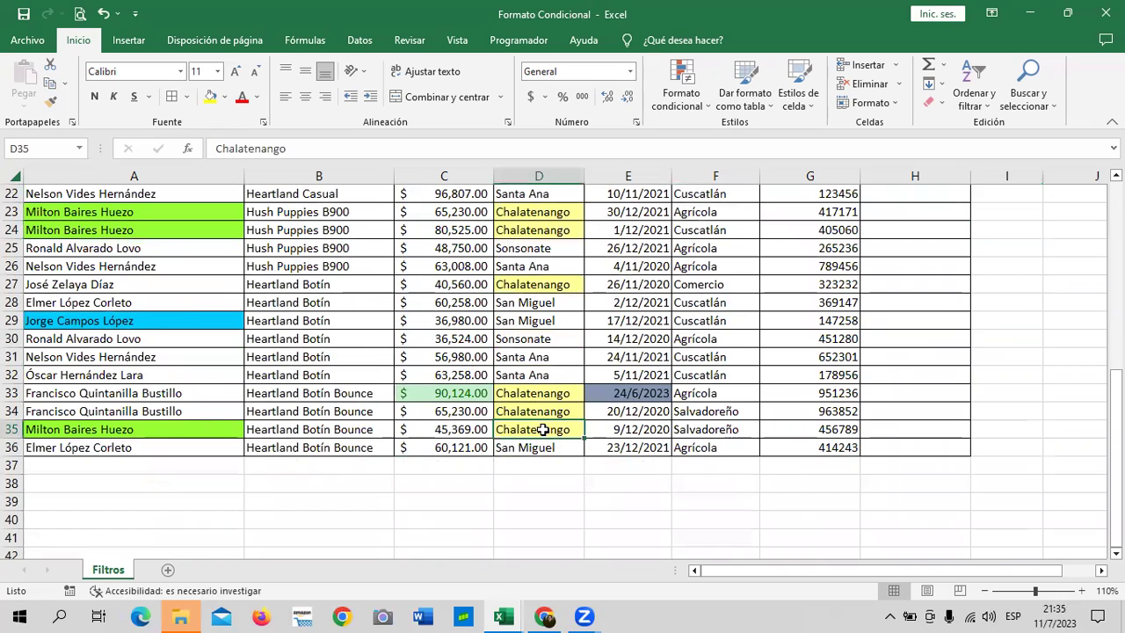
{"action": "key", "text": "BackSpace"}
Step: Enter San Miguel into cell D35 using AutoComplete
{"action": "left_click", "coordinate": [576, 482]}
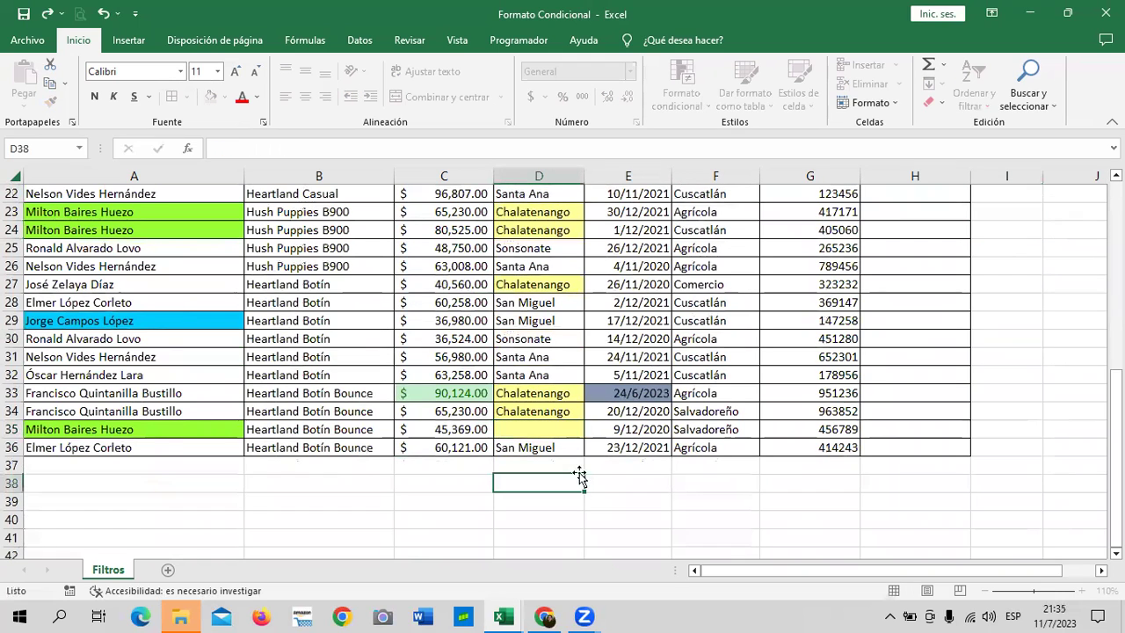
{"action": "left_click", "coordinate": [553, 431]}
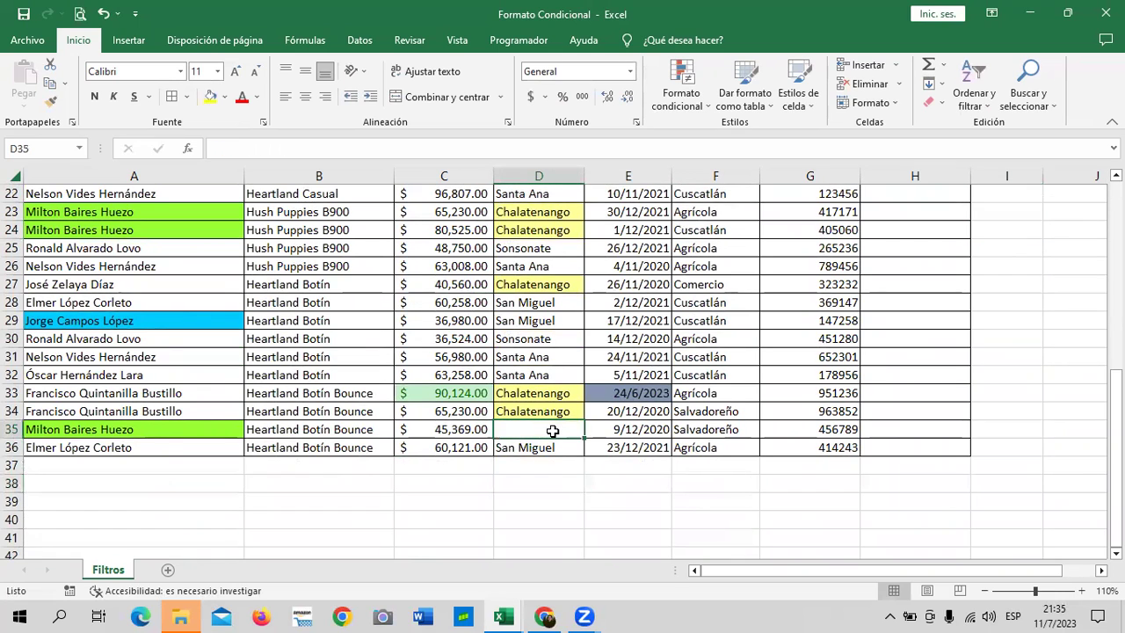
{"action": "type", "text": "san"}
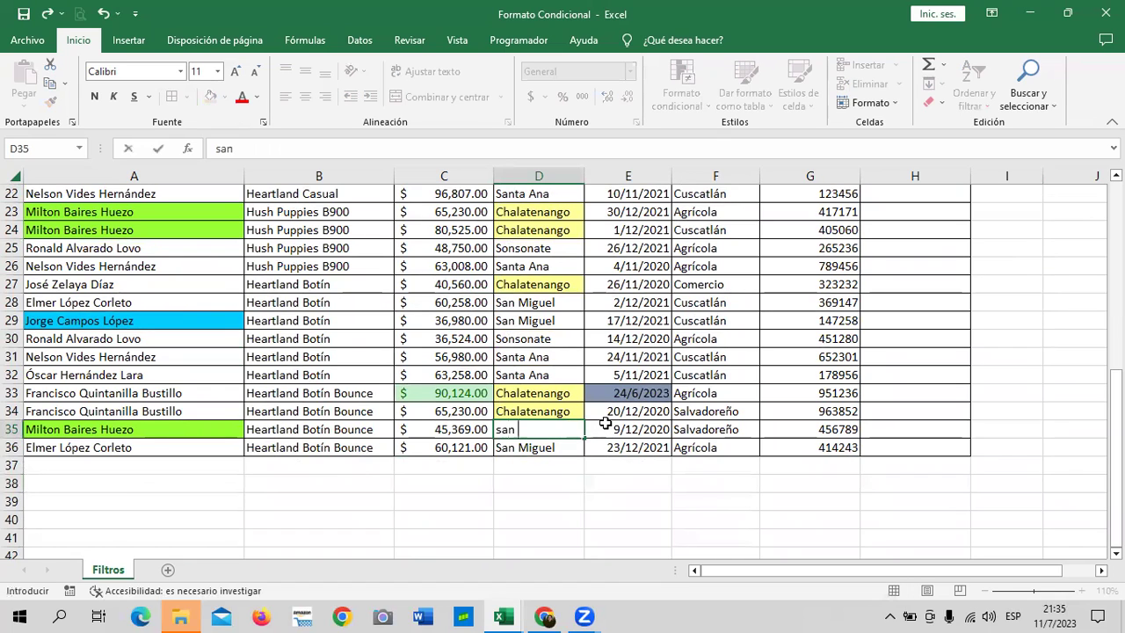
{"action": "key", "text": "BackSpace"}
{"action": "key", "text": "BackSpace"}
{"action": "key", "text": "BackSpace"}
{"action": "type", "text": "M"}
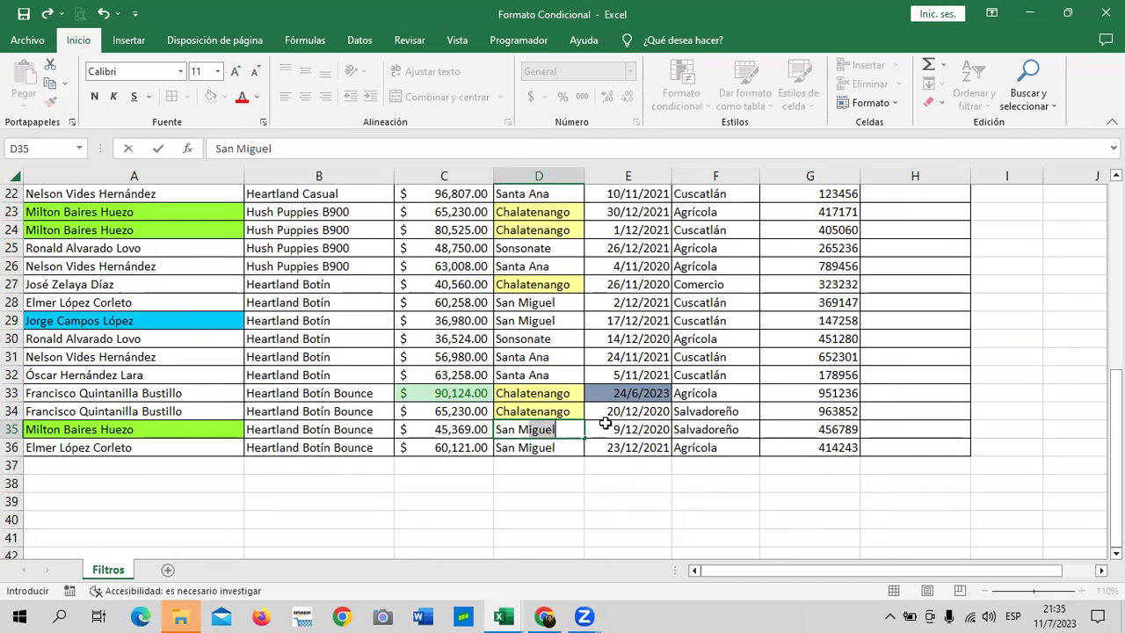
{"action": "type", "text": "igu"}
{"action": "key", "text": "Return"}
Step: Select the Zona entries D5:D36
{"action": "scroll", "coordinate": [661, 380], "scroll_direction": "up", "scroll_amount": 3}
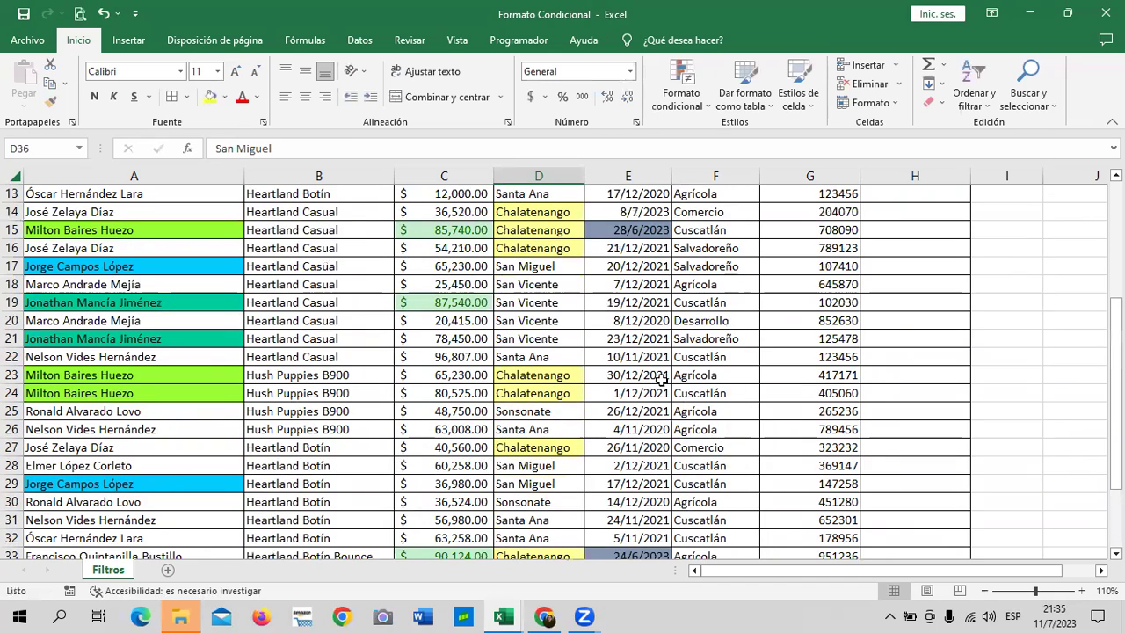
{"action": "scroll", "coordinate": [592, 307], "scroll_direction": "up", "scroll_amount": 2}
{"action": "scroll", "coordinate": [535, 288], "scroll_direction": "up", "scroll_amount": 2}
{"action": "left_click", "coordinate": [542, 276]}
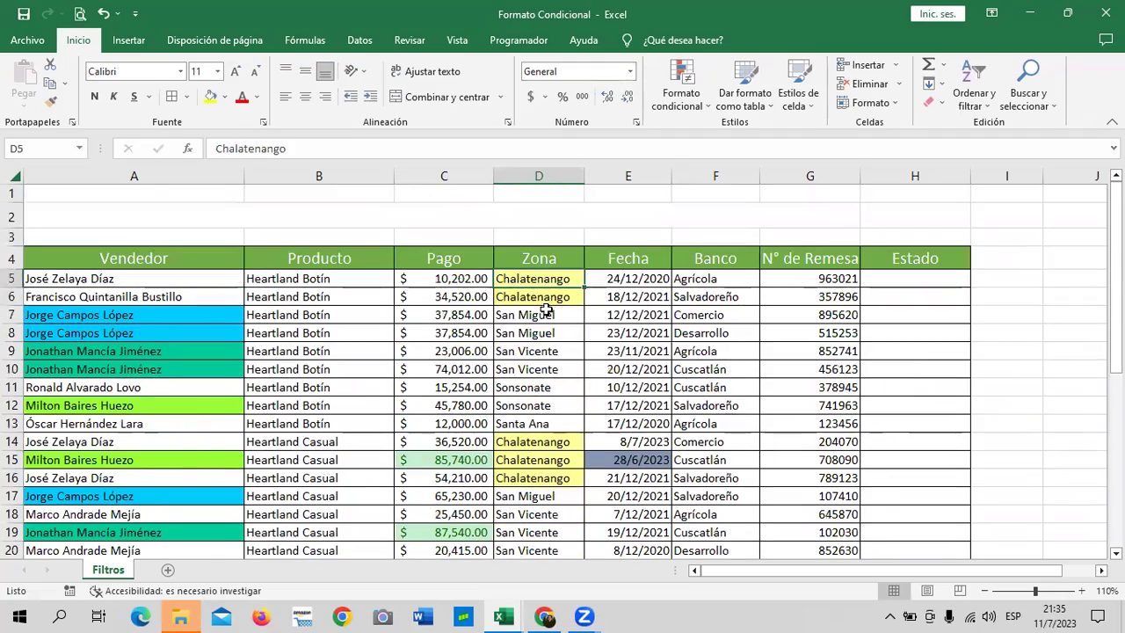
{"action": "left_click_drag", "start_coordinate": [546, 309], "coordinate": [534, 521]}
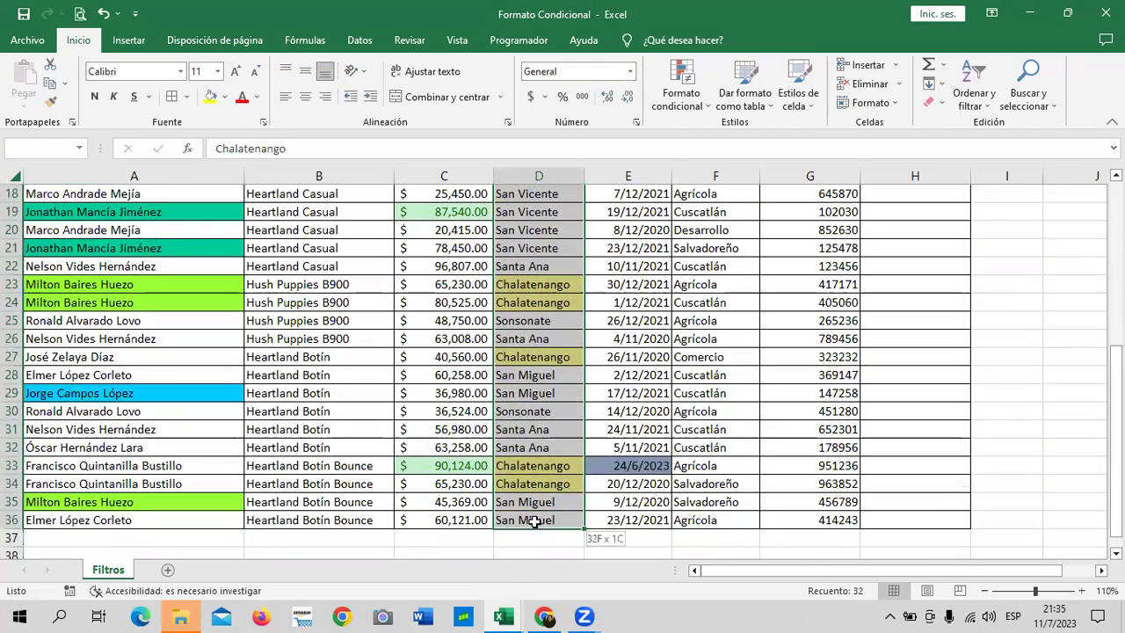
Step: Start a Texto que contiene rule on D5:D36 matching the value in =$D$35
{"action": "left_click", "coordinate": [682, 91]}
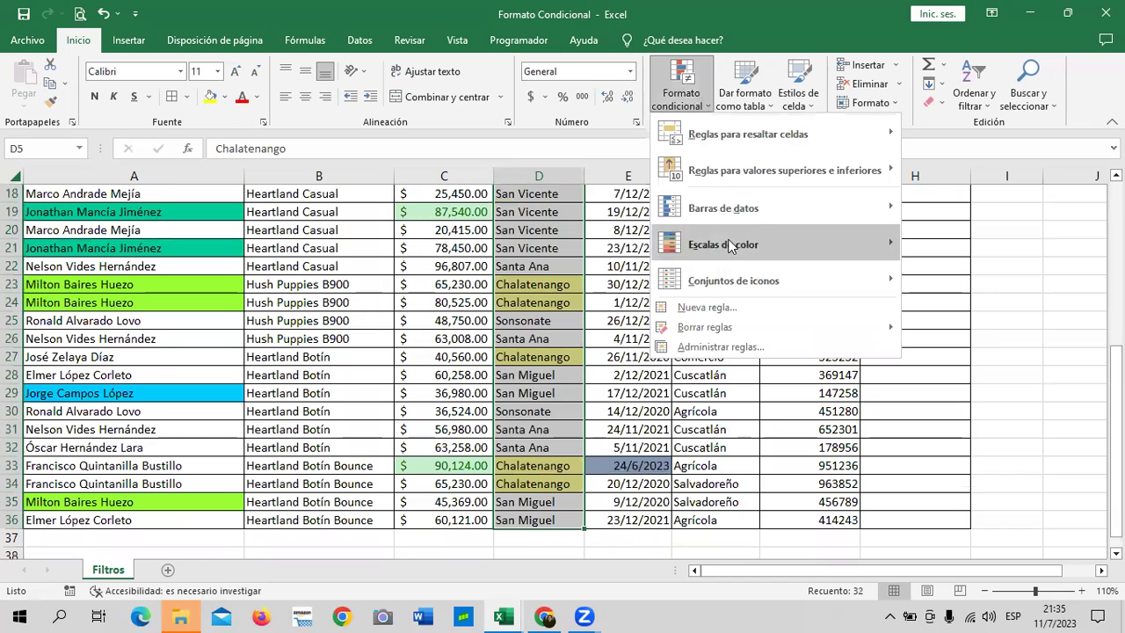
{"action": "mouse_move", "coordinate": [748, 134]}
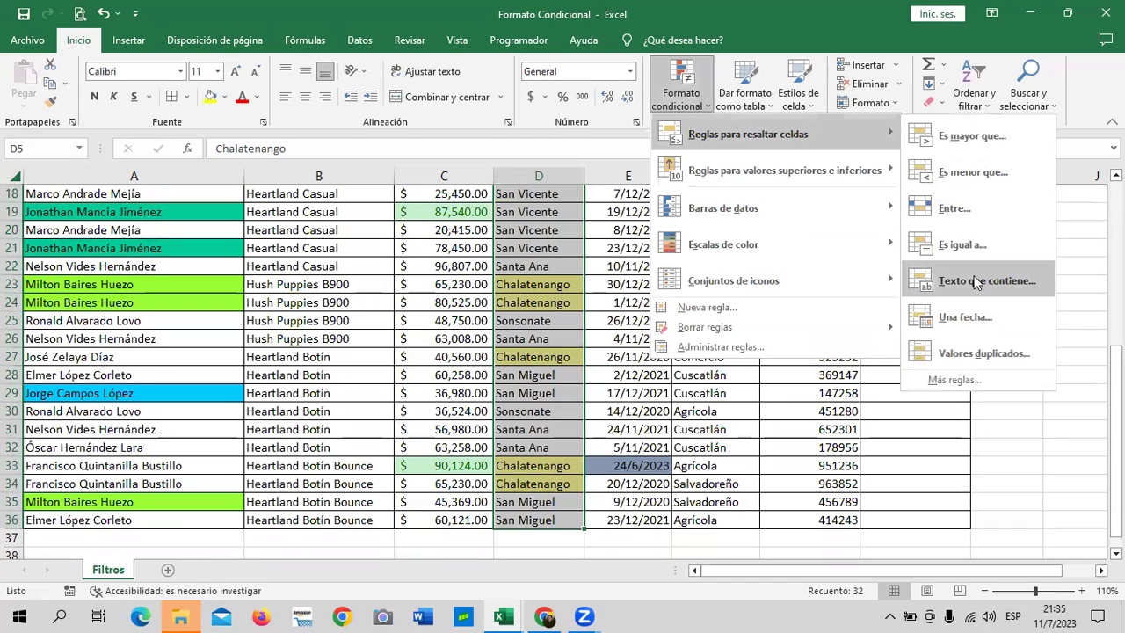
{"action": "left_click", "coordinate": [976, 281]}
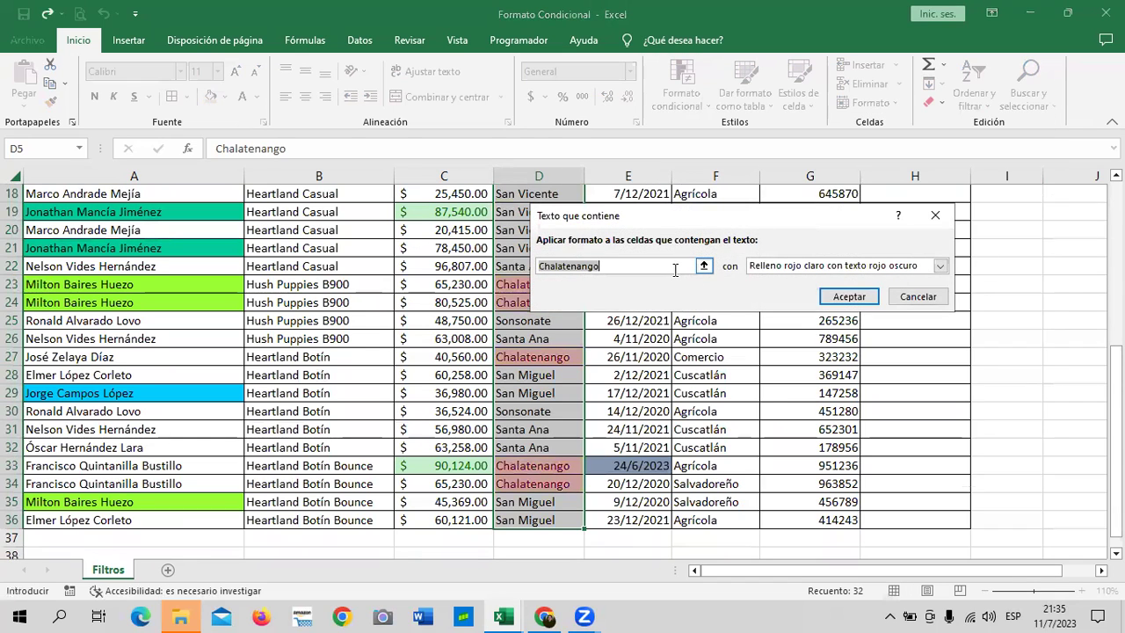
{"action": "key", "text": "BackSpace"}
{"action": "left_click", "coordinate": [703, 266]}
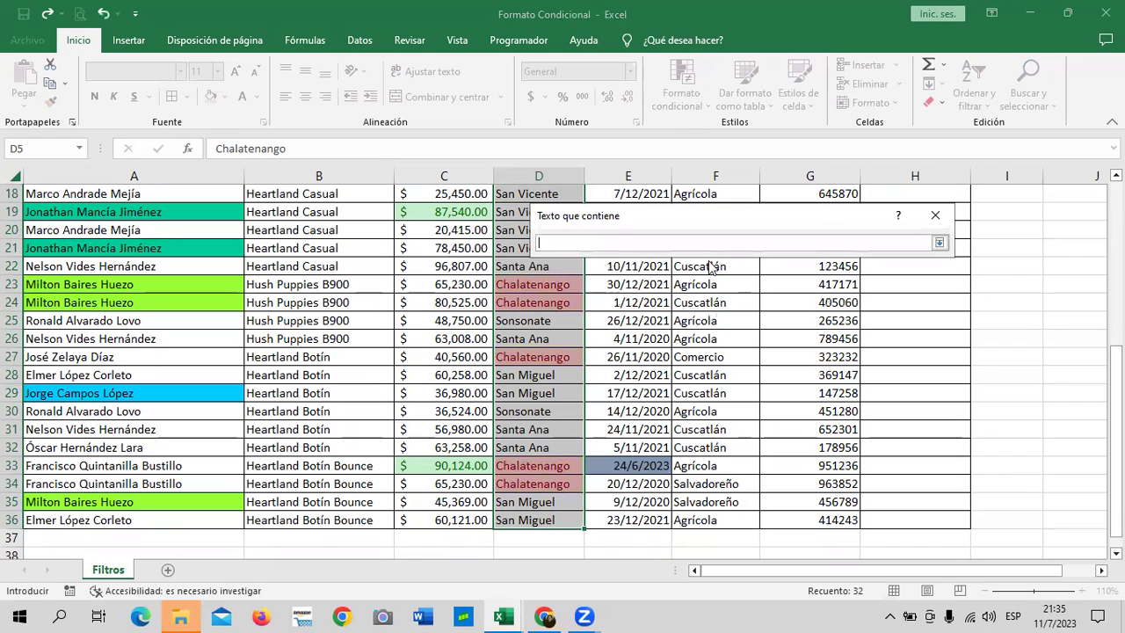
{"action": "left_click", "coordinate": [544, 503]}
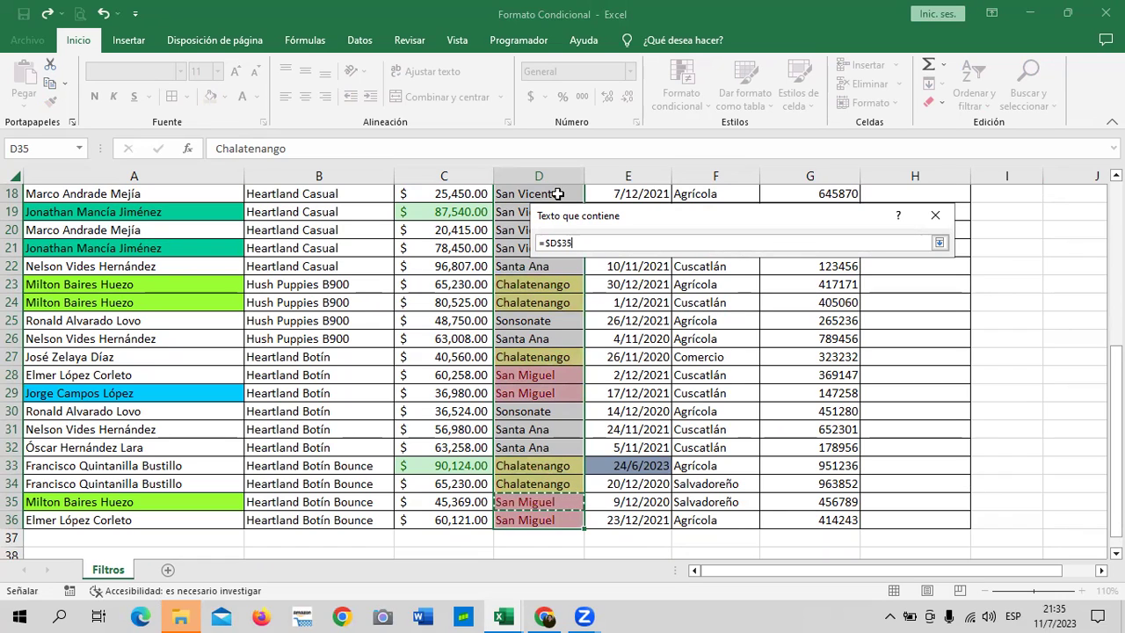
{"action": "left_click", "coordinate": [938, 242]}
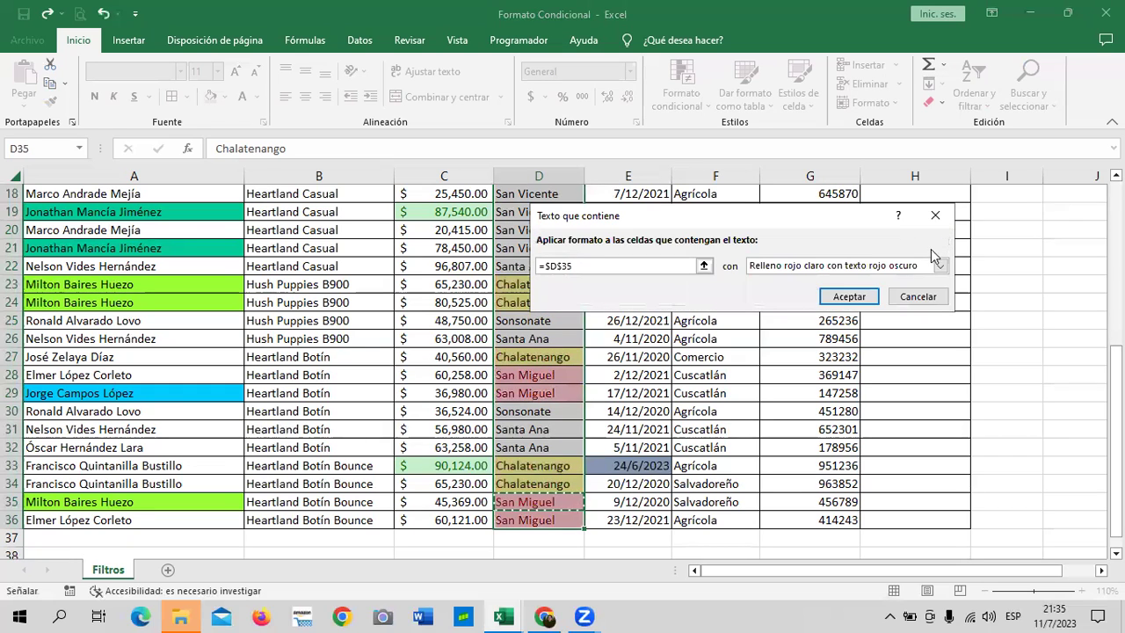
Step: Give the San Miguel highlight rule a custom light green fill chosen from Más colores
{"action": "left_click", "coordinate": [939, 265]}
{"action": "left_click", "coordinate": [843, 344]}
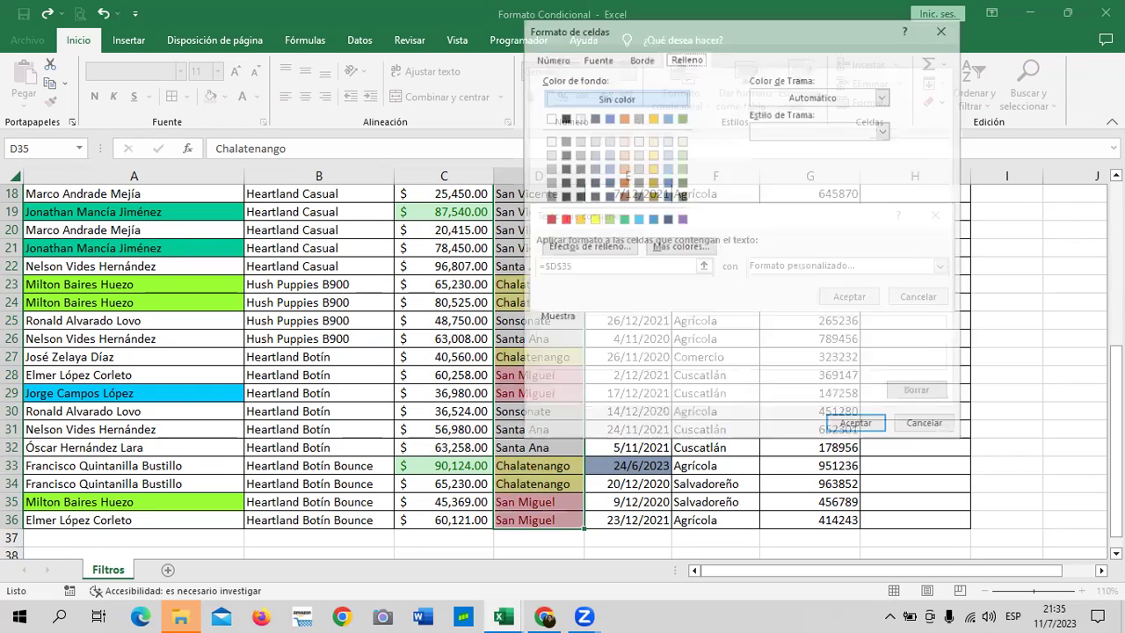
{"action": "left_click", "coordinate": [678, 247]}
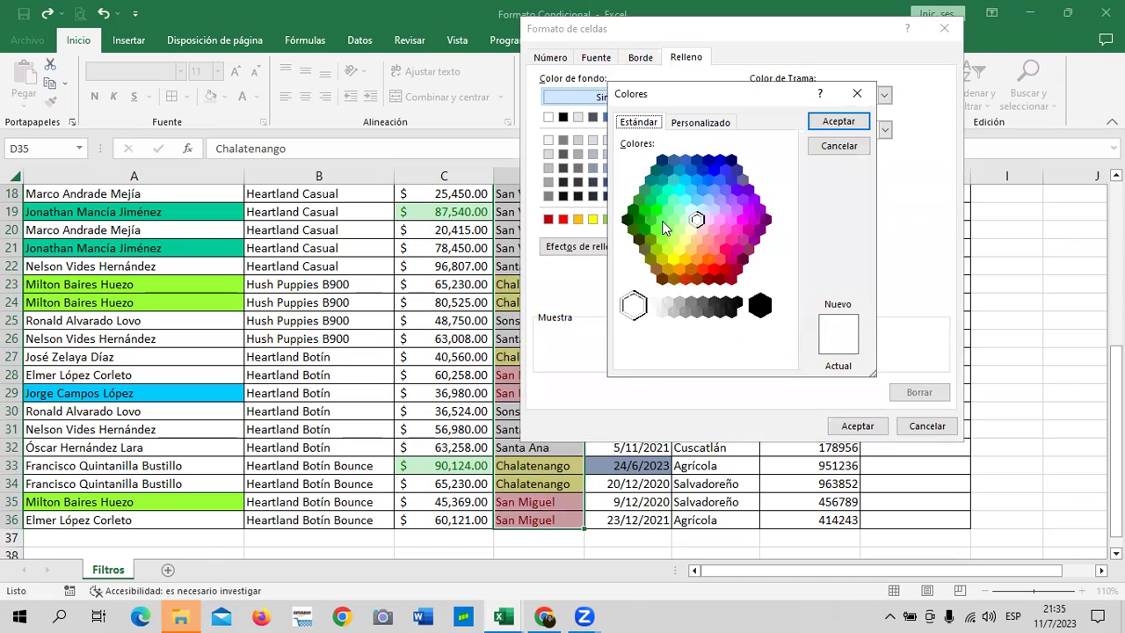
{"action": "left_click", "coordinate": [663, 226]}
{"action": "left_click", "coordinate": [838, 122]}
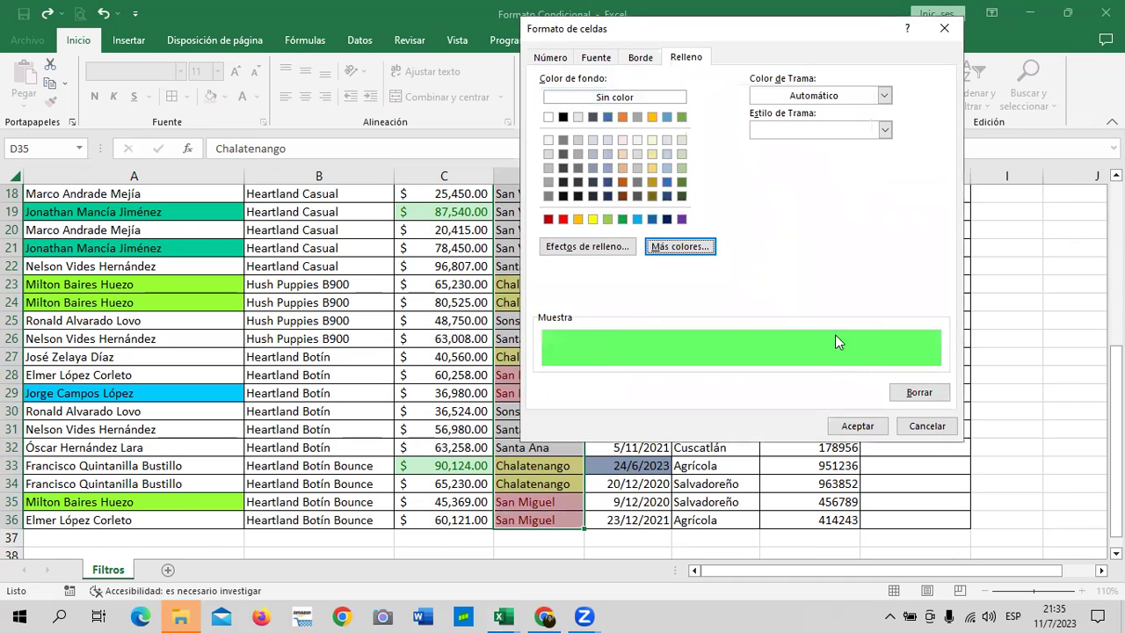
{"action": "left_click", "coordinate": [856, 425]}
{"action": "left_click", "coordinate": [846, 297]}
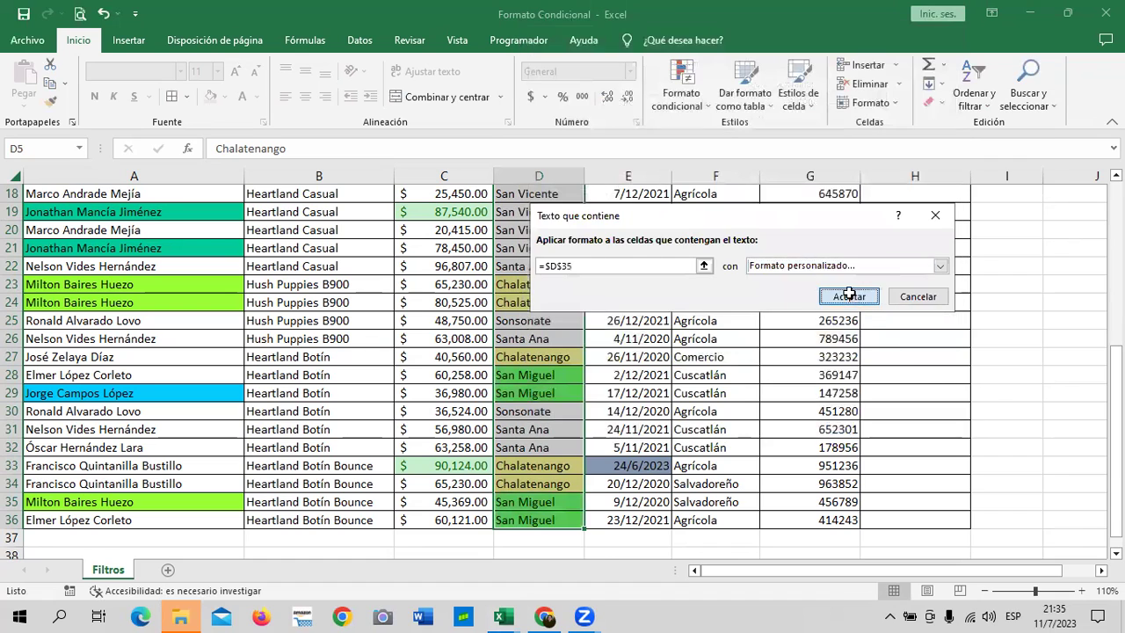
{"action": "left_click", "coordinate": [958, 381]}
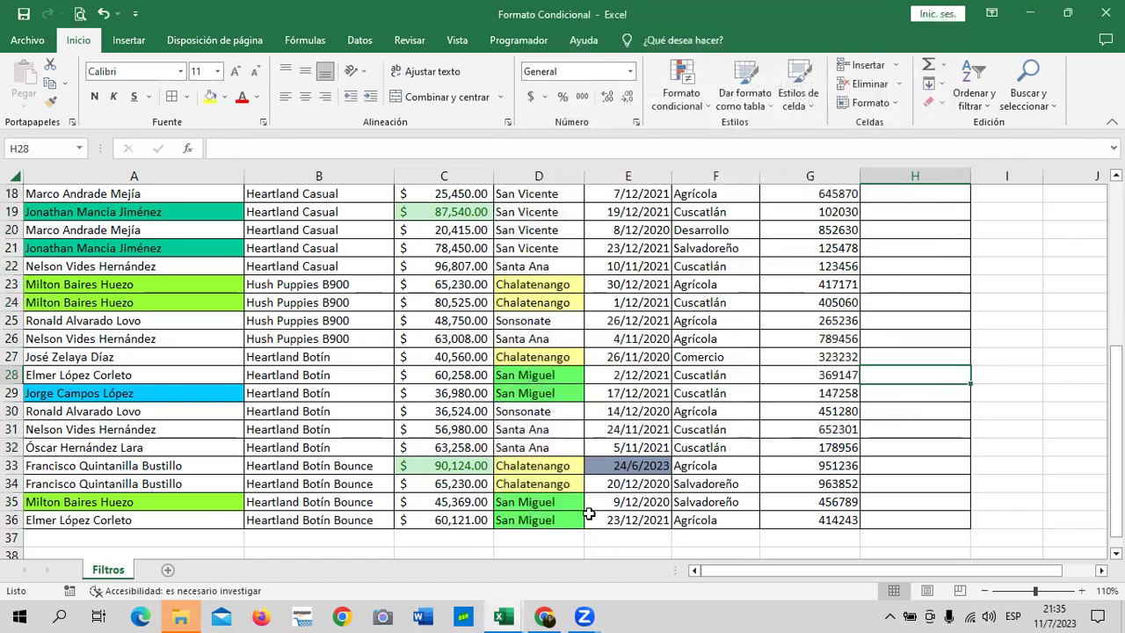
Step: Change D29 from San Miguel to Chalatenango using AutoComplete
{"action": "left_click", "coordinate": [552, 392]}
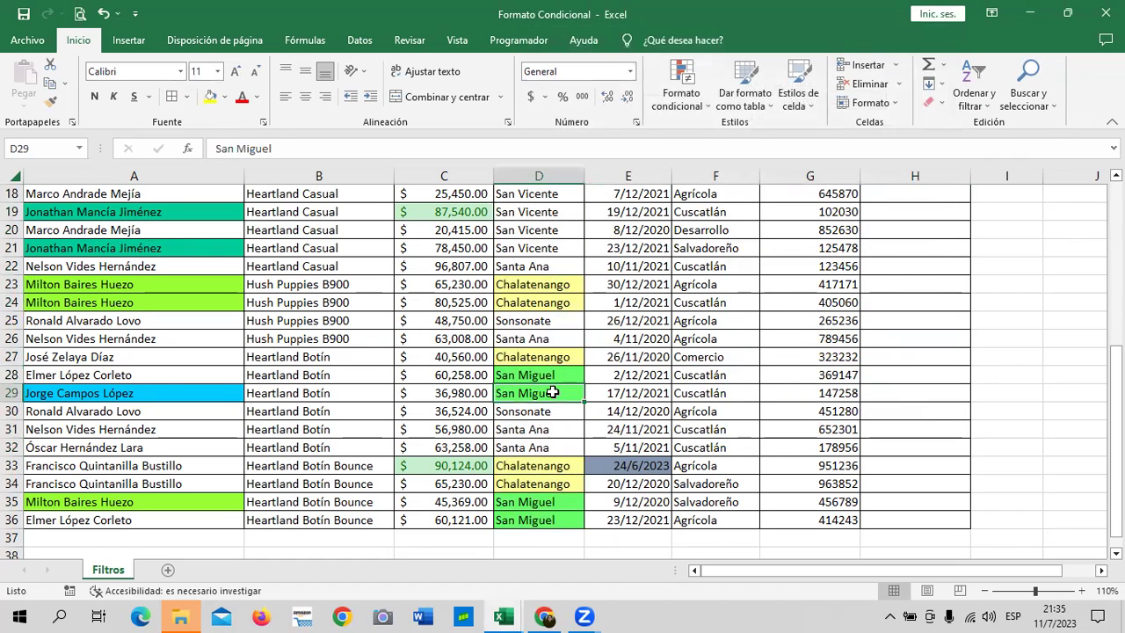
{"action": "type", "text": "Chalatenango"}
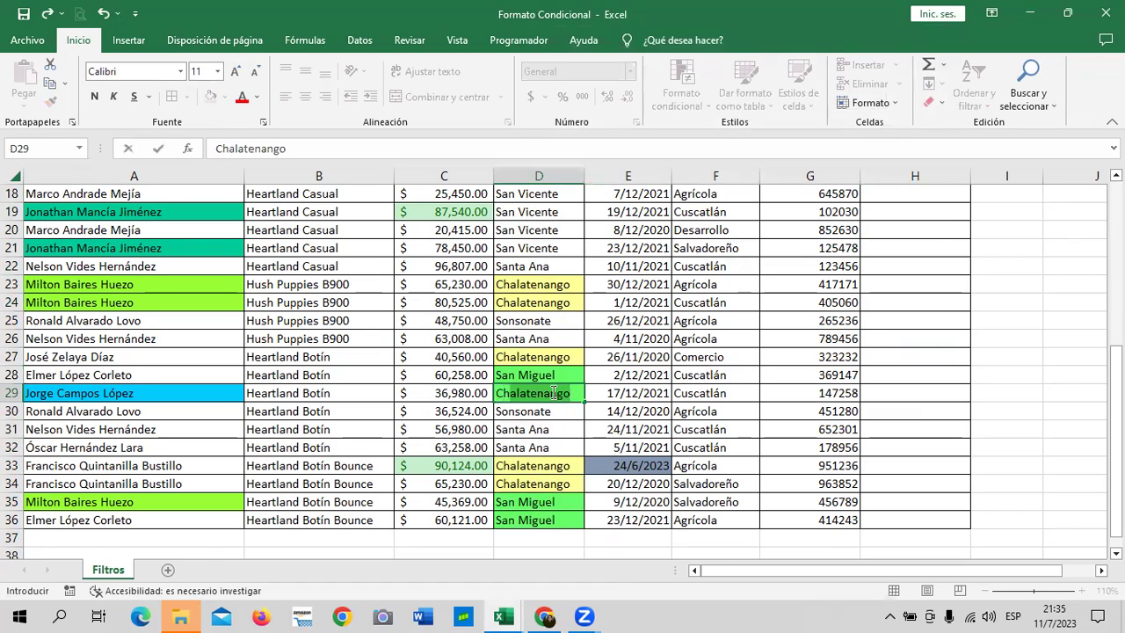
{"action": "key", "text": "Return"}
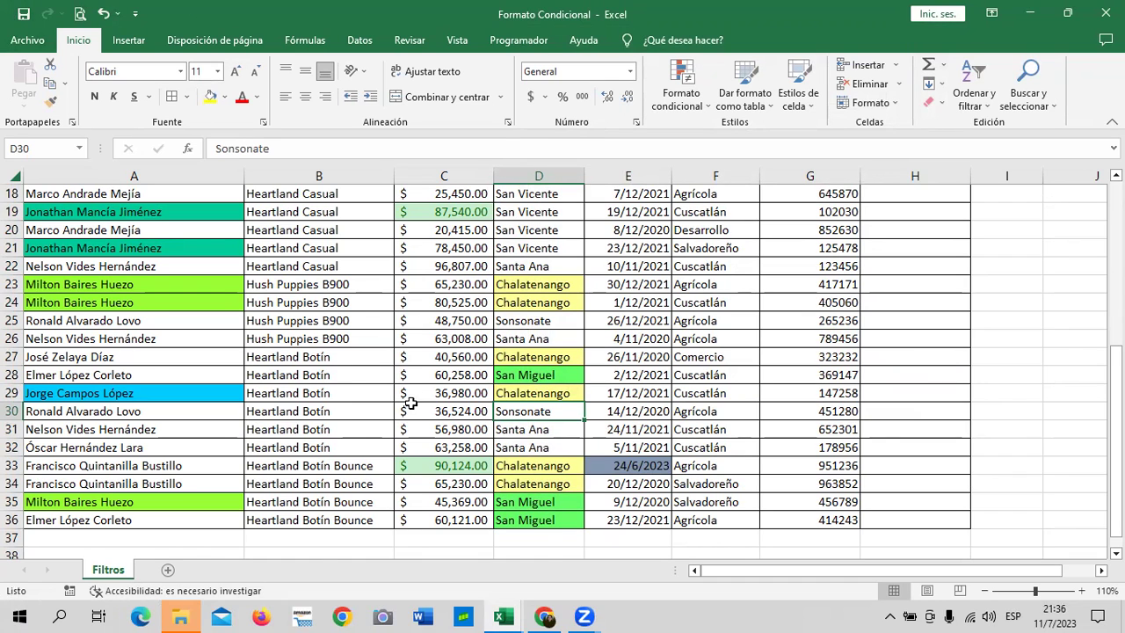
{"action": "scroll", "coordinate": [413, 404], "scroll_direction": "up", "scroll_amount": 5}
{"action": "scroll", "coordinate": [413, 410], "scroll_direction": "down", "scroll_amount": 1}
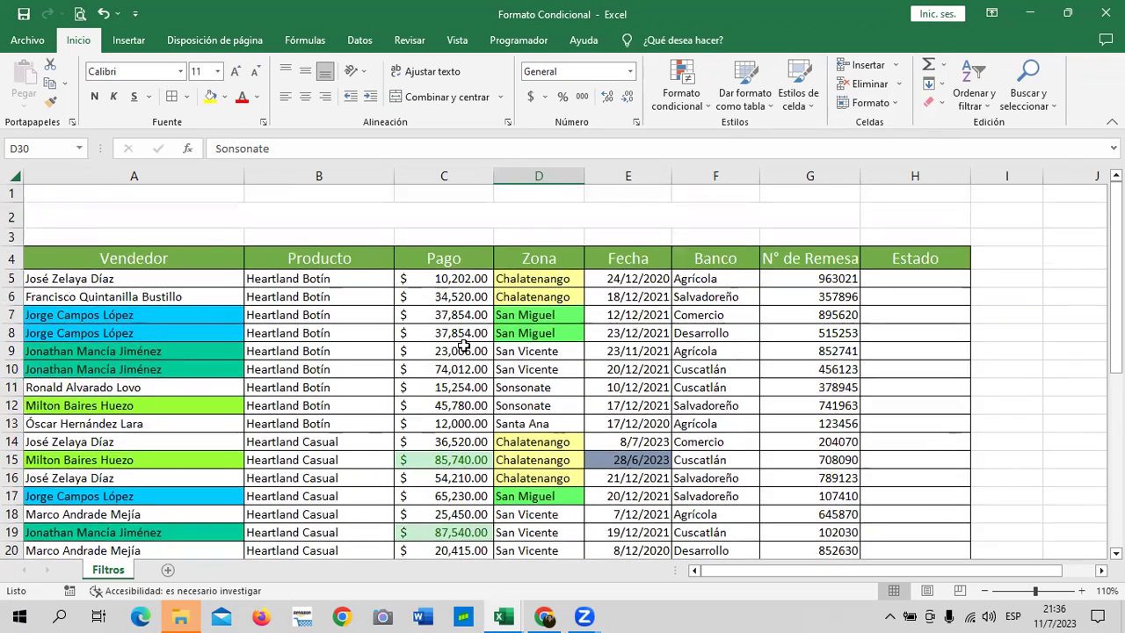
{"action": "scroll", "coordinate": [464, 344], "scroll_direction": "down", "scroll_amount": 1}
Step: Review the Zona range's two rules in the conditional formatting rules manager and close it
{"action": "left_click", "coordinate": [703, 108]}
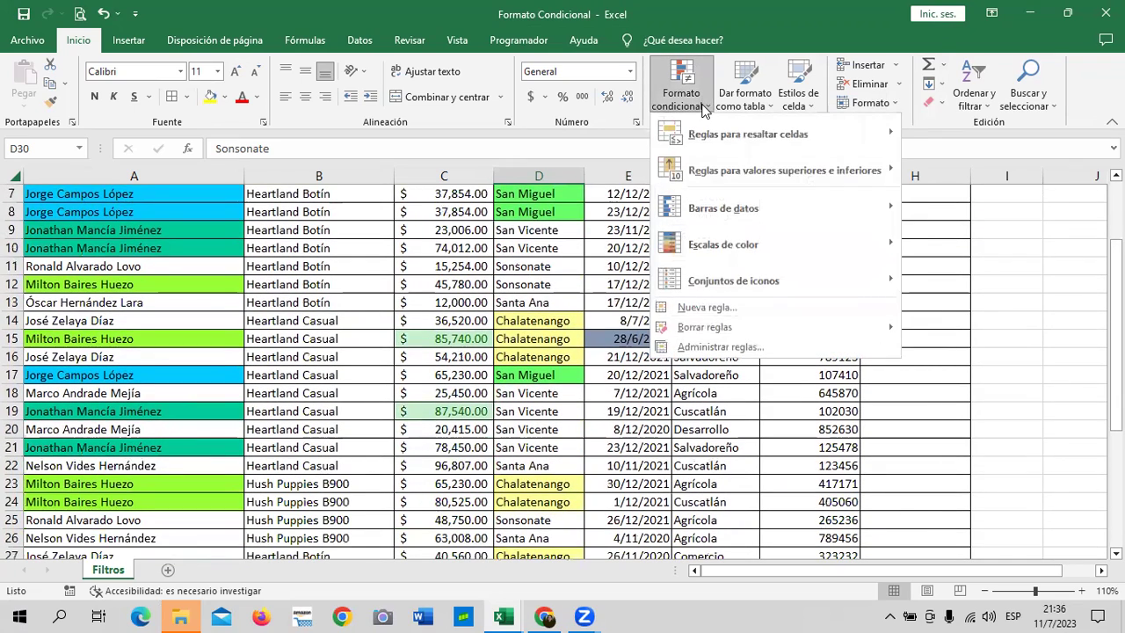
{"action": "left_click", "coordinate": [717, 347]}
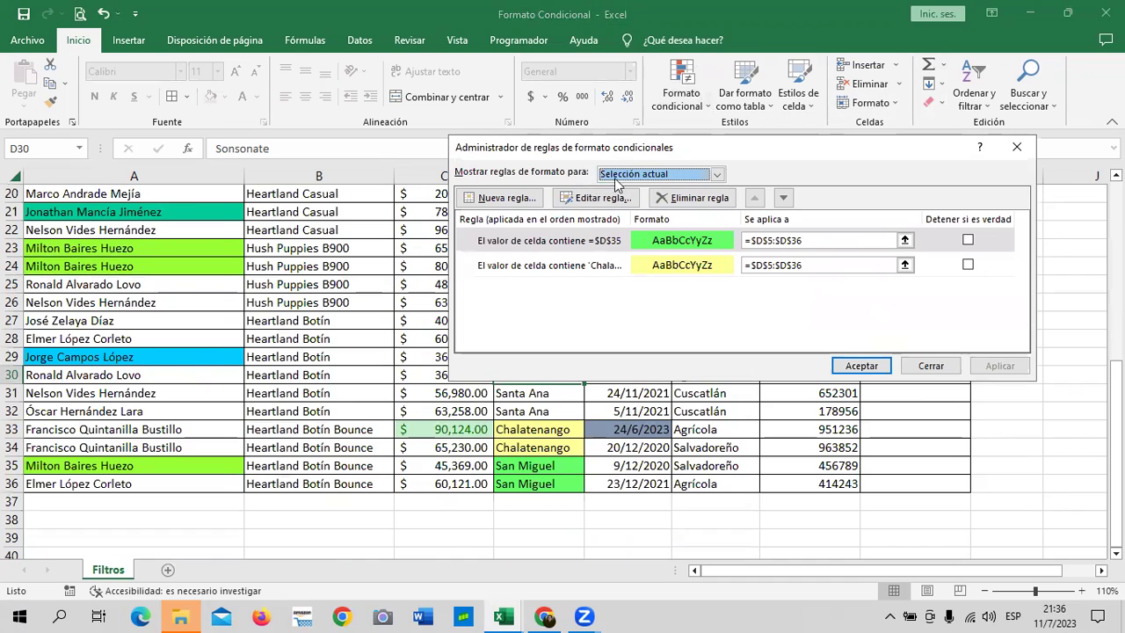
{"action": "left_click", "coordinate": [930, 364]}
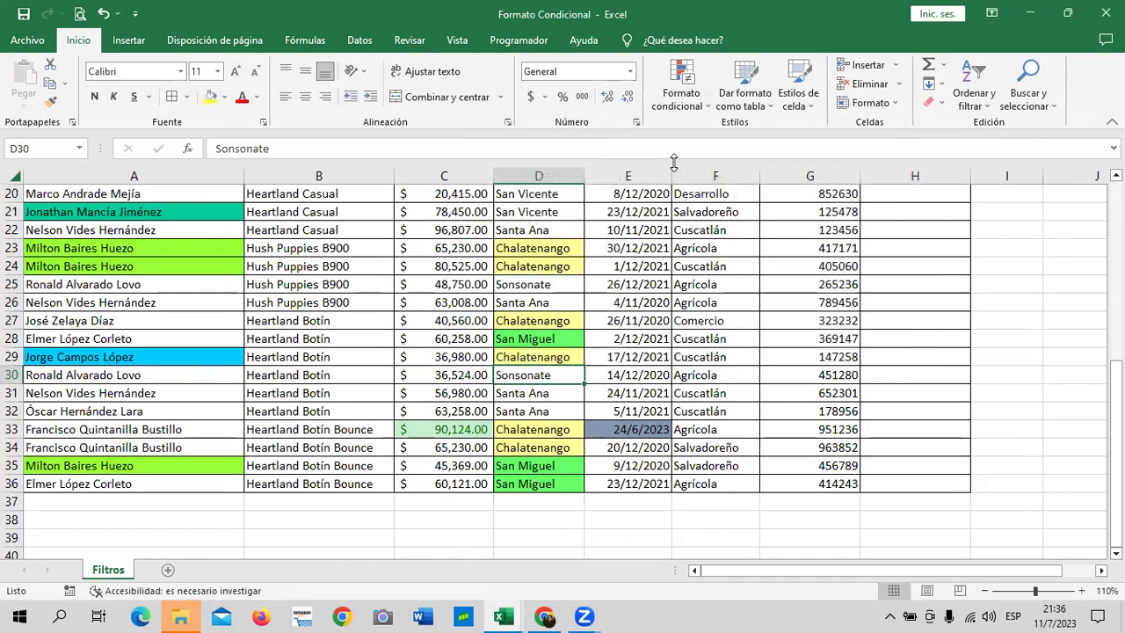
{"action": "left_click", "coordinate": [682, 88]}
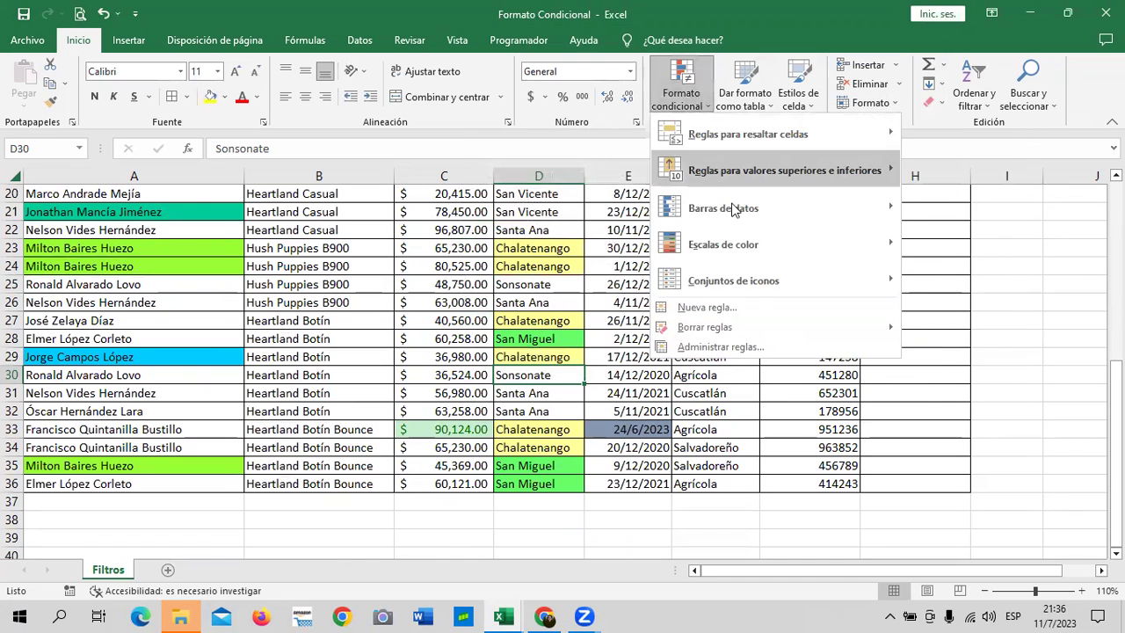
{"action": "left_click", "coordinate": [777, 307]}
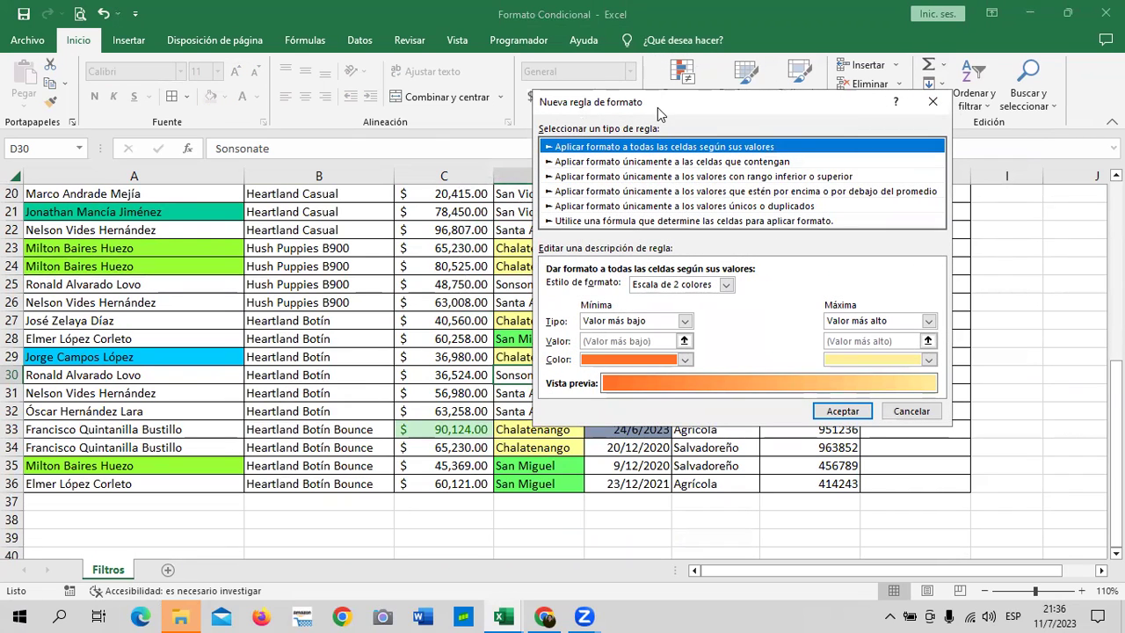
{"action": "left_click_drag", "start_coordinate": [730, 105], "coordinate": [702, 105]}
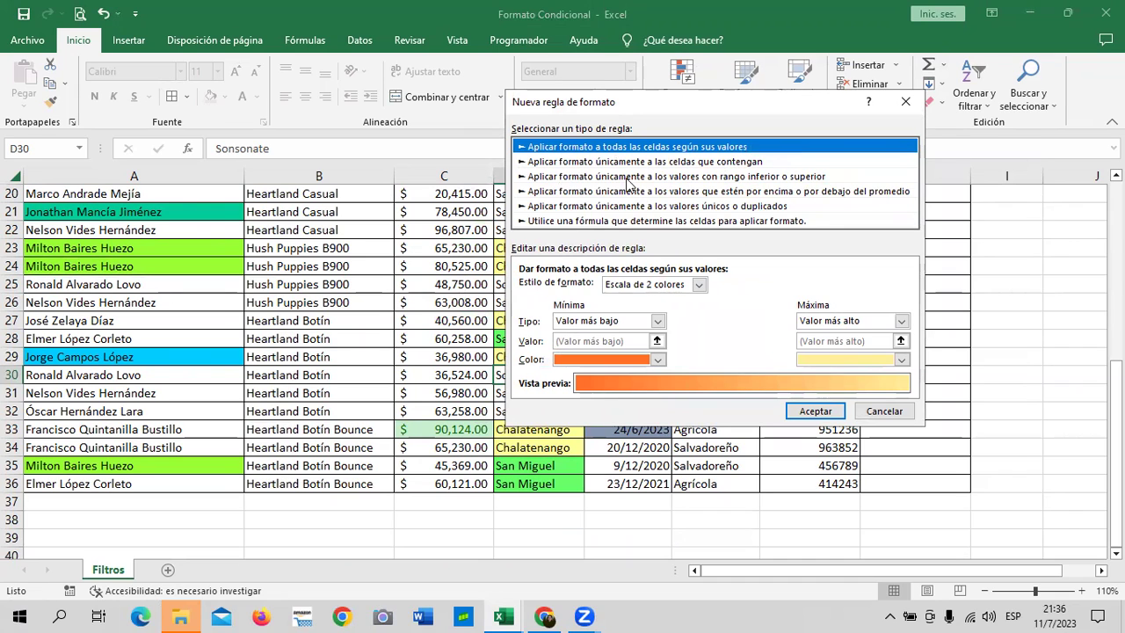
{"action": "left_click", "coordinate": [814, 176]}
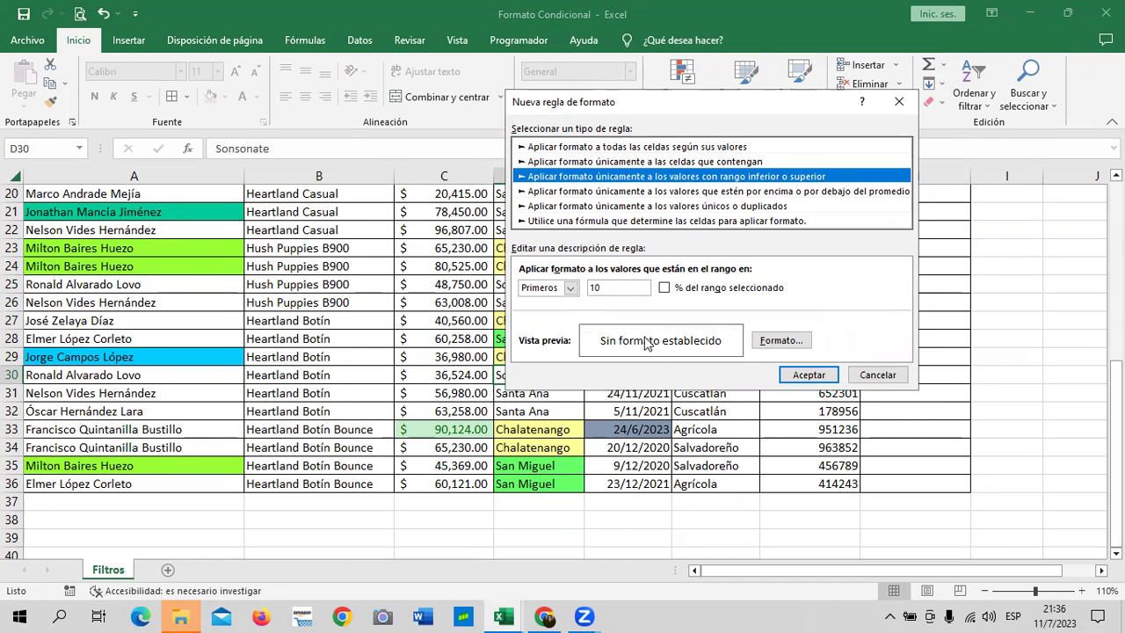
{"action": "left_click", "coordinate": [570, 287]}
{"action": "left_click", "coordinate": [563, 317]}
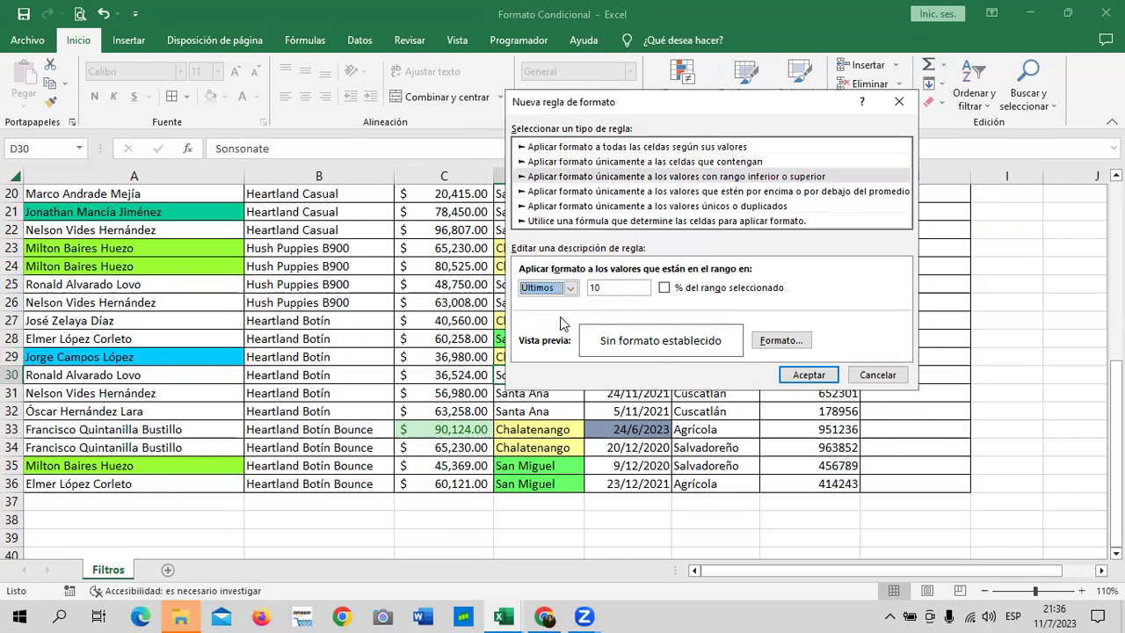
{"action": "left_click", "coordinate": [570, 287]}
{"action": "left_click", "coordinate": [545, 302]}
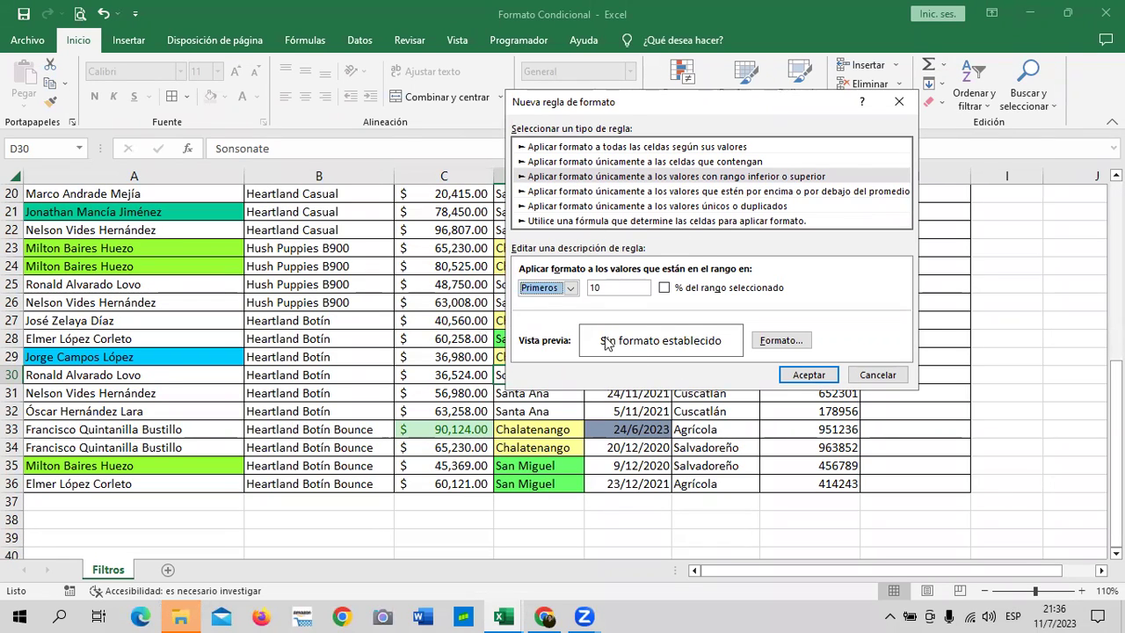
{"action": "left_click", "coordinate": [781, 341]}
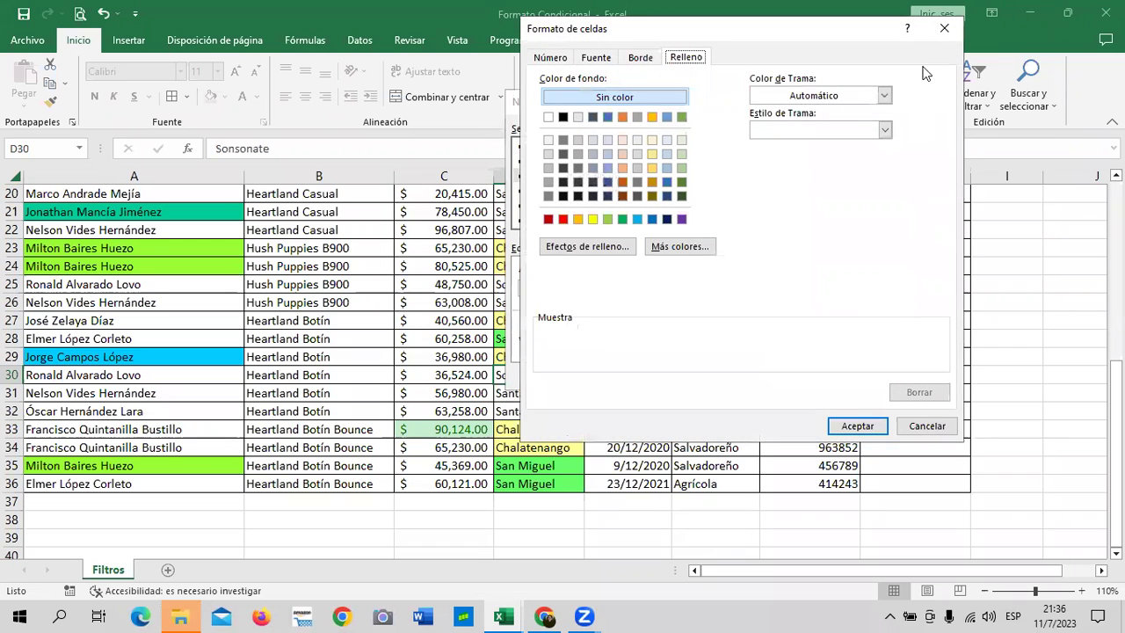
{"action": "left_click", "coordinate": [924, 426]}
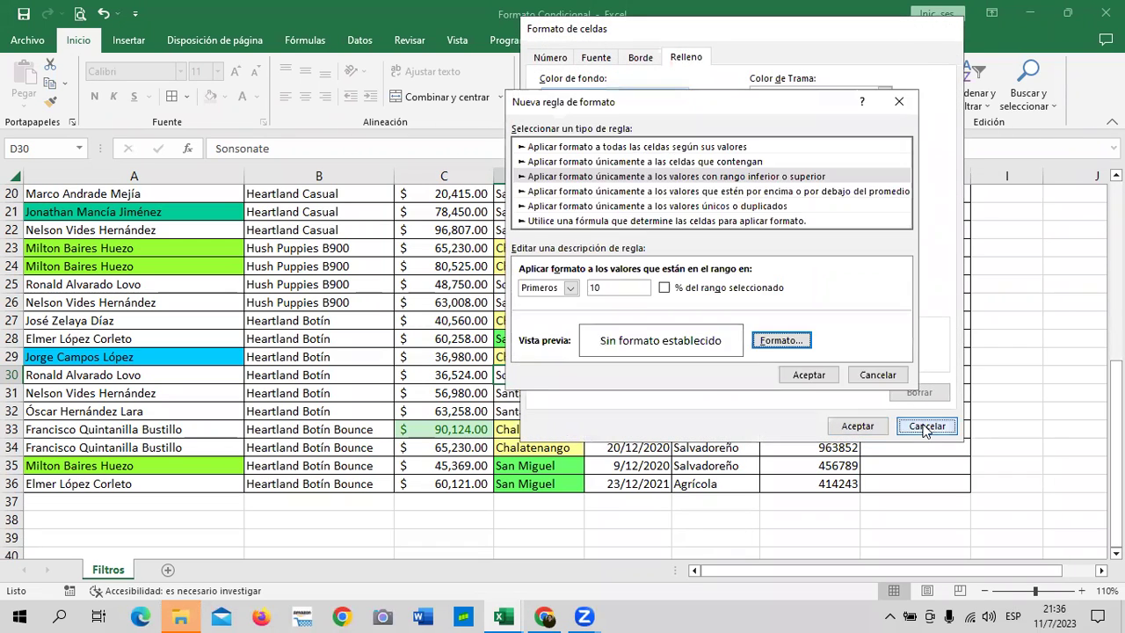
{"action": "left_click", "coordinate": [898, 101]}
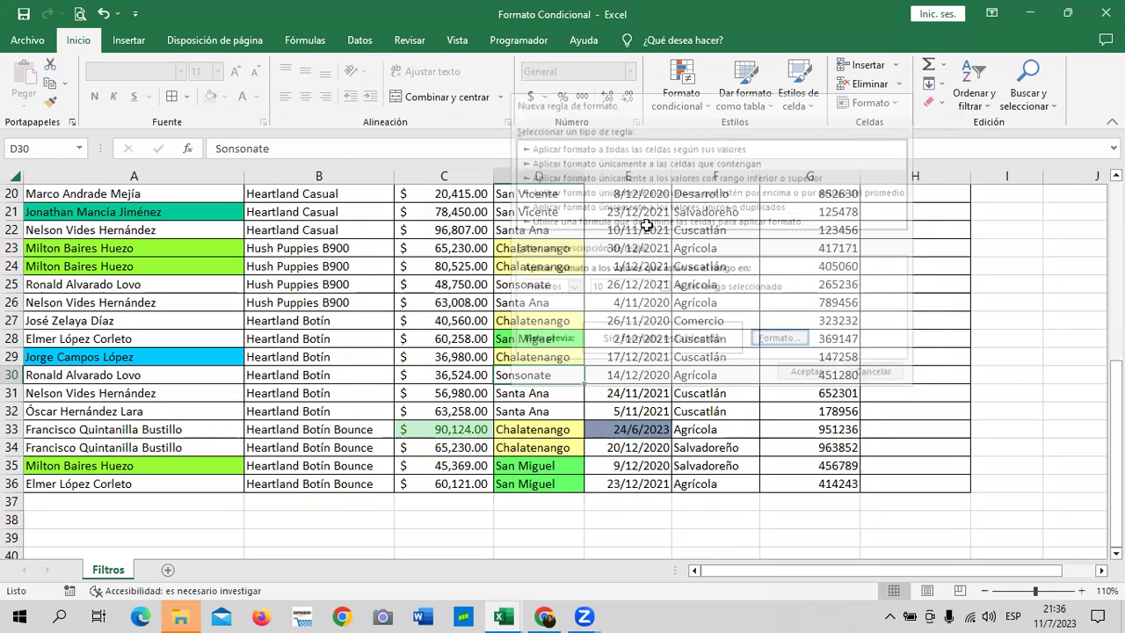
{"action": "scroll", "coordinate": [896, 317], "scroll_direction": "up", "scroll_amount": 5}
{"action": "scroll", "coordinate": [895, 322], "scroll_direction": "up", "scroll_amount": 2}
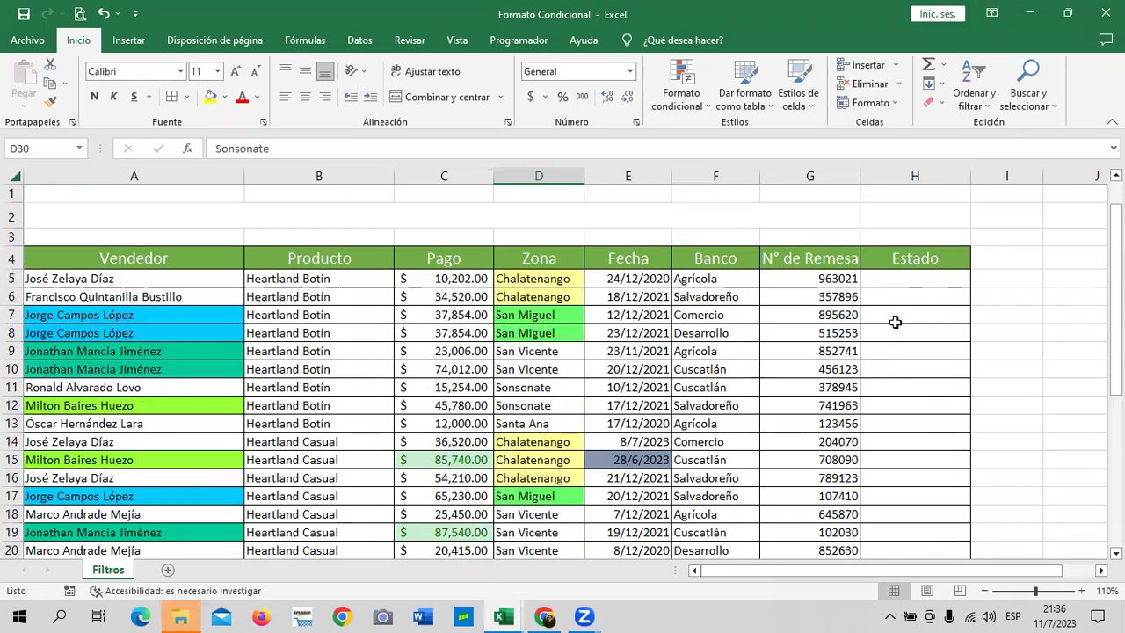
{"action": "left_click", "coordinate": [898, 280]}
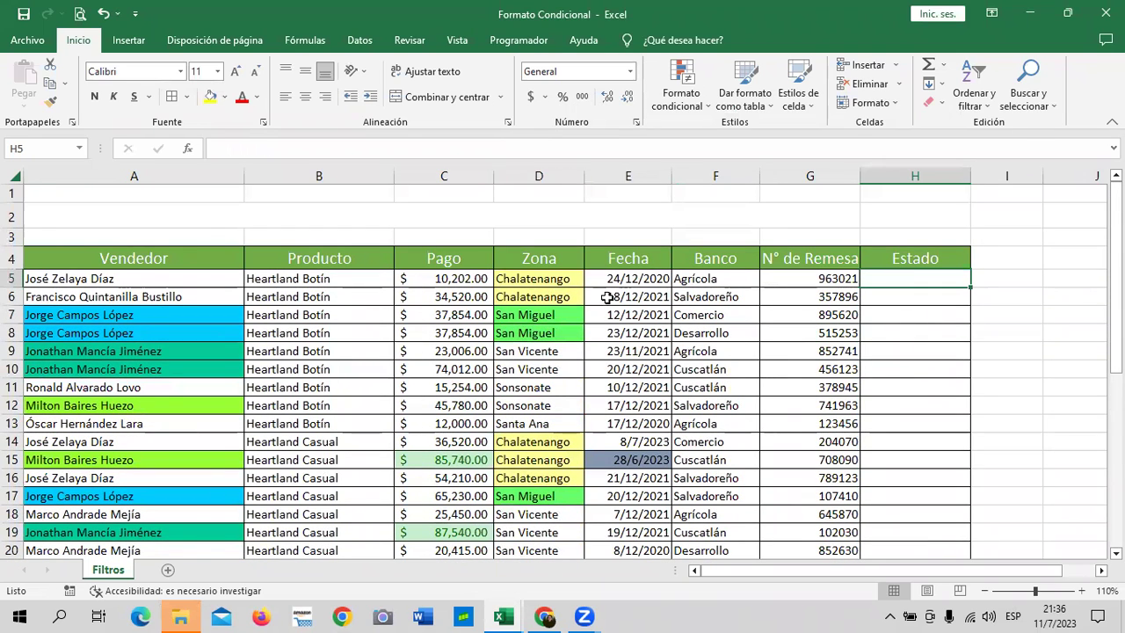
{"action": "left_click", "coordinate": [631, 279]}
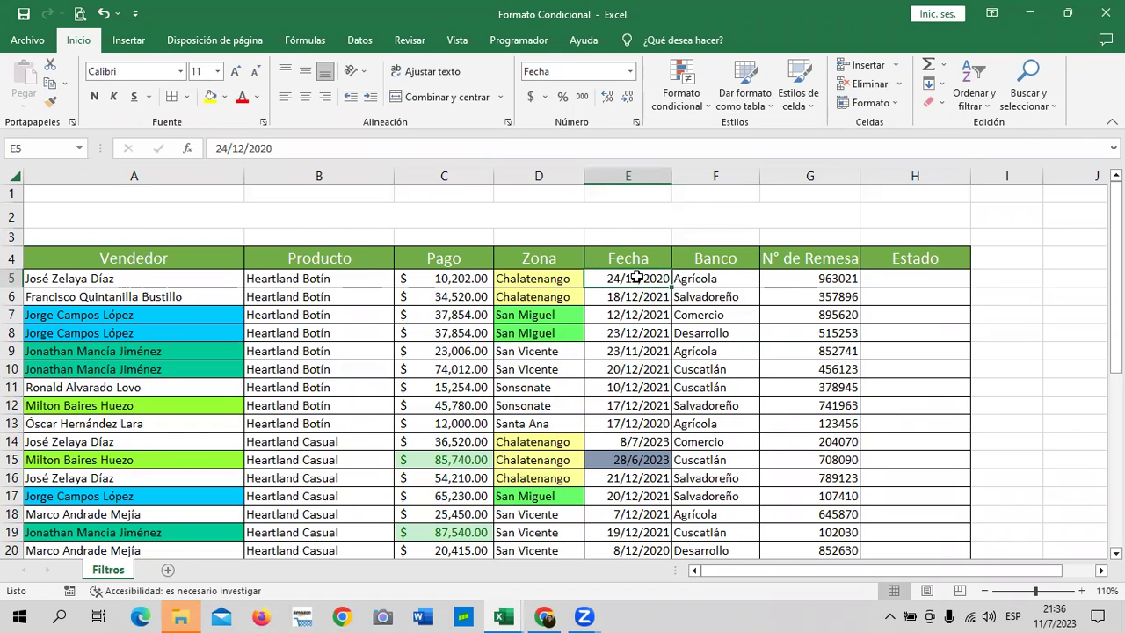
{"action": "scroll", "coordinate": [636, 278], "scroll_direction": "down", "scroll_amount": 4}
{"action": "scroll", "coordinate": [638, 281], "scroll_direction": "down", "scroll_amount": 3}
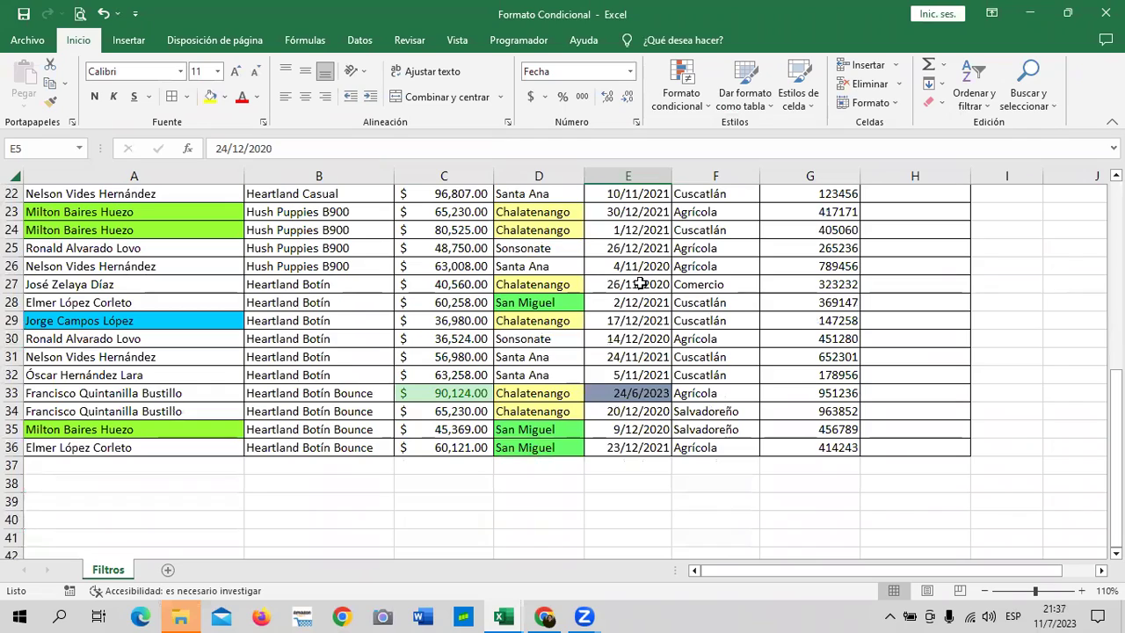
{"action": "scroll", "coordinate": [570, 450], "scroll_direction": "up", "scroll_amount": 2}
{"action": "scroll", "coordinate": [573, 446], "scroll_direction": "up", "scroll_amount": 2}
{"action": "scroll", "coordinate": [576, 443], "scroll_direction": "up", "scroll_amount": 3}
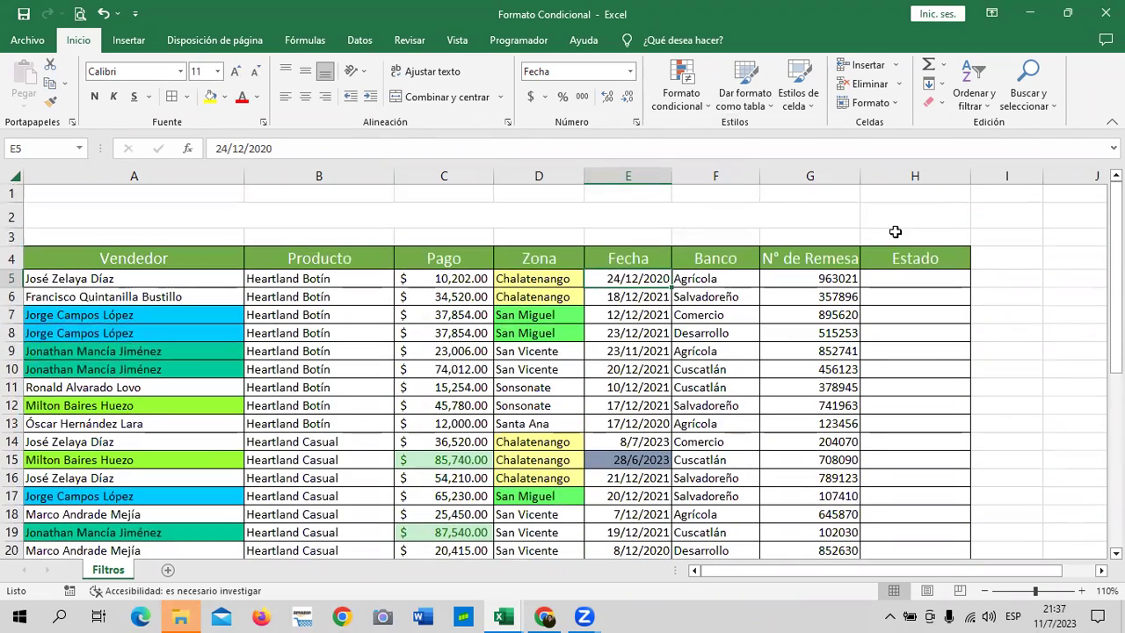
{"action": "left_click", "coordinate": [894, 232]}
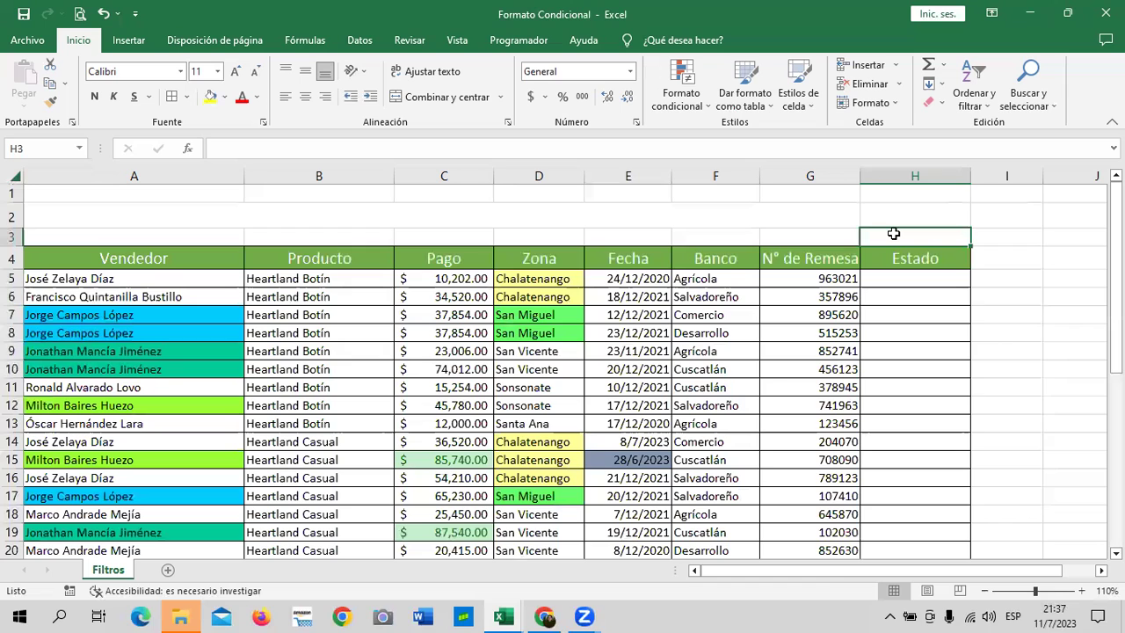
Step: Enter =HOY() in H3 so it displays today's date, 11/7/2023
{"action": "type", "text": "=hoy"}
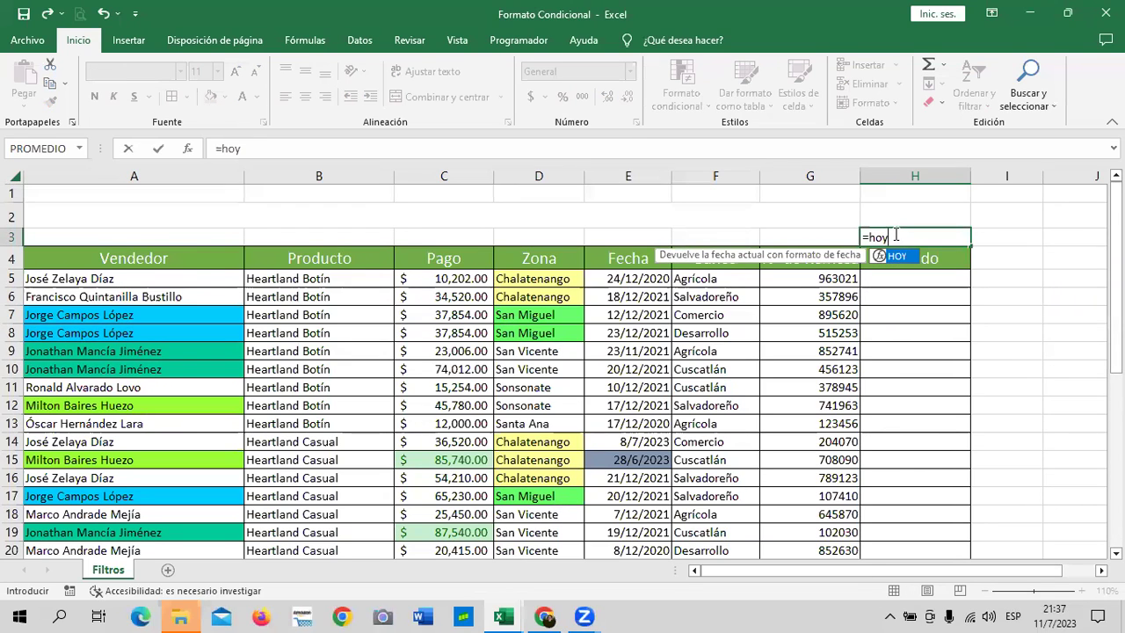
{"action": "type", "text": "("}
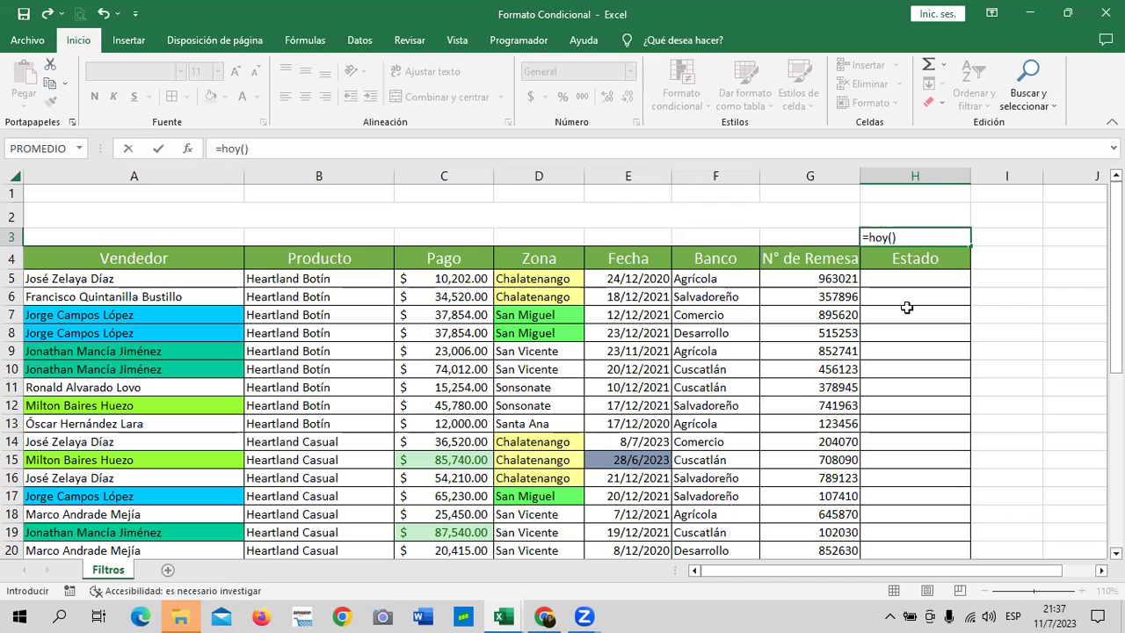
{"action": "key", "text": "Return"}
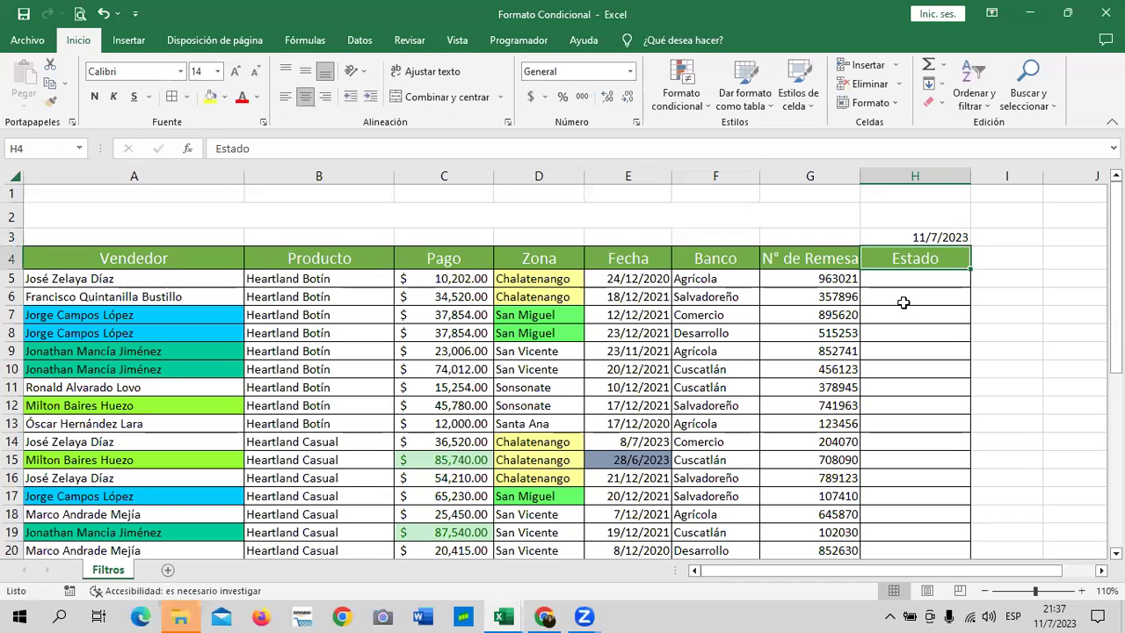
{"action": "left_click", "coordinate": [937, 235]}
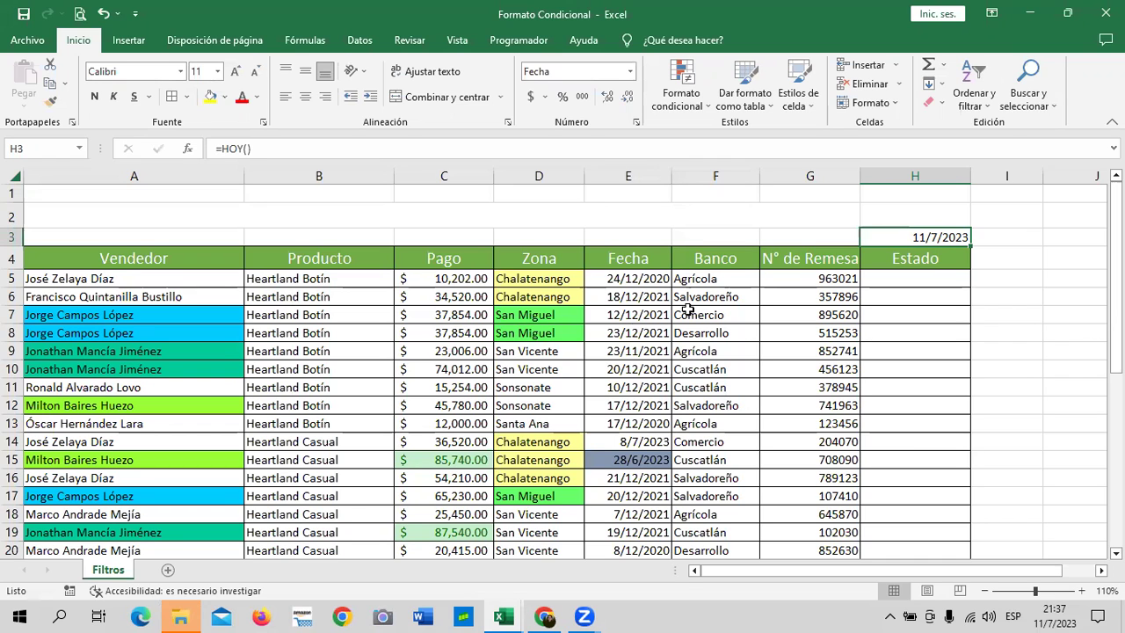
{"action": "scroll", "coordinate": [640, 329], "scroll_direction": "down", "scroll_amount": 1}
{"action": "scroll", "coordinate": [637, 317], "scroll_direction": "down", "scroll_amount": 2}
{"action": "scroll", "coordinate": [633, 300], "scroll_direction": "down", "scroll_amount": 5}
{"action": "scroll", "coordinate": [632, 299], "scroll_direction": "down", "scroll_amount": 1}
{"action": "scroll", "coordinate": [624, 334], "scroll_direction": "up", "scroll_amount": 5}
{"action": "scroll", "coordinate": [642, 329], "scroll_direction": "up", "scroll_amount": 4}
{"action": "left_click", "coordinate": [1089, 352]}
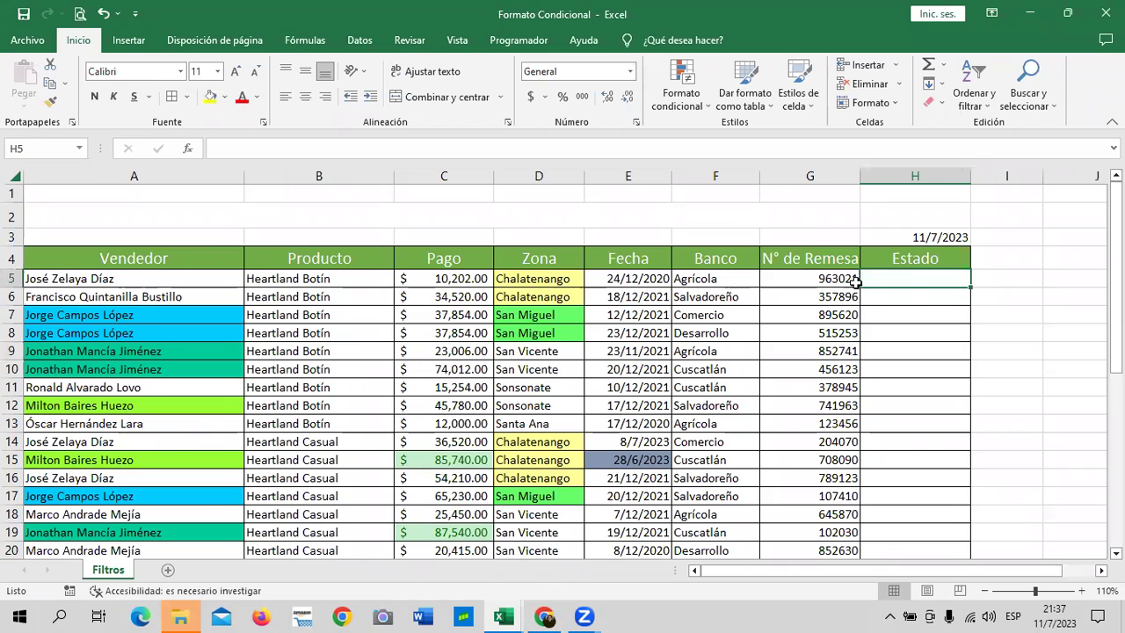
{"action": "left_click", "coordinate": [543, 616]}
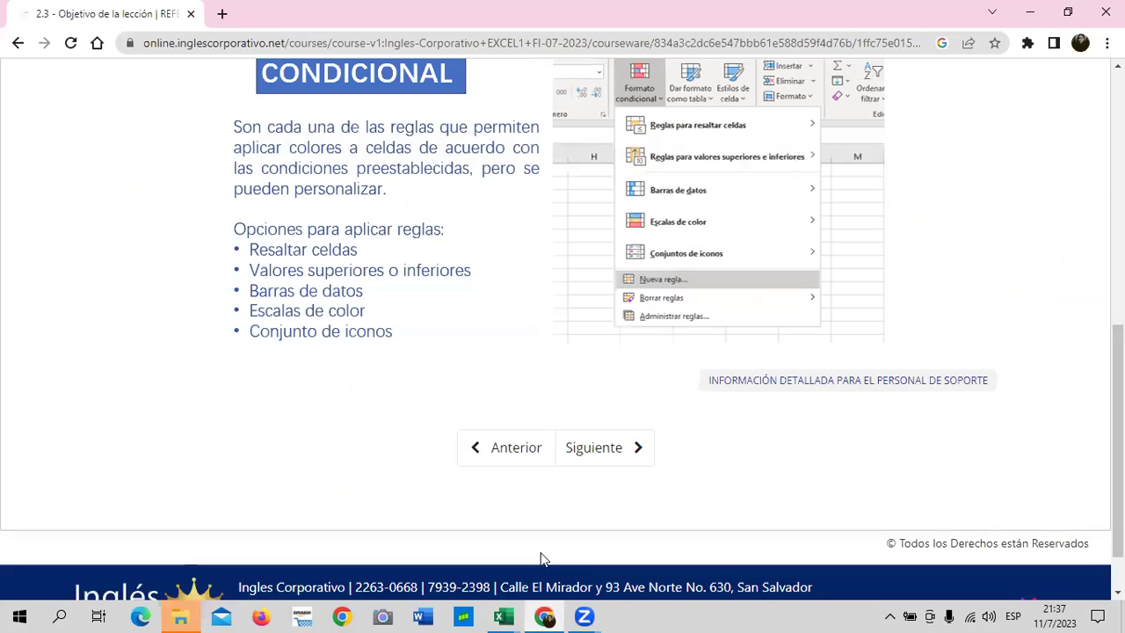
Step: Advance to lesson 2.4 Formatos condicionales and bring its Sección 2.2 video into view
{"action": "left_click", "coordinate": [591, 456]}
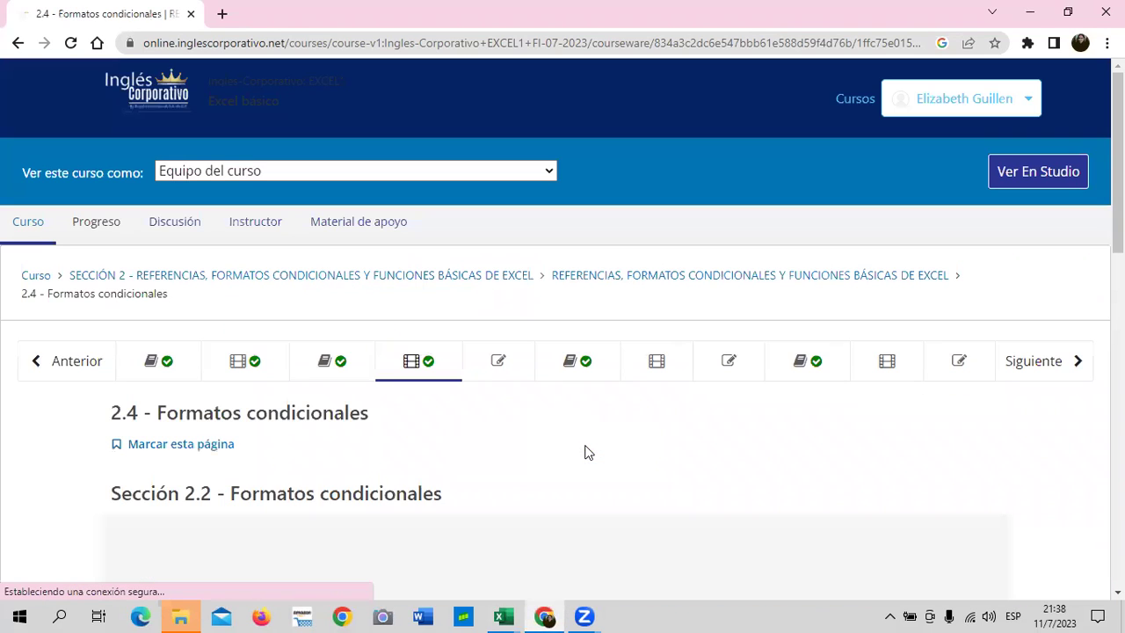
{"action": "scroll", "coordinate": [562, 426], "scroll_direction": "down", "scroll_amount": 5}
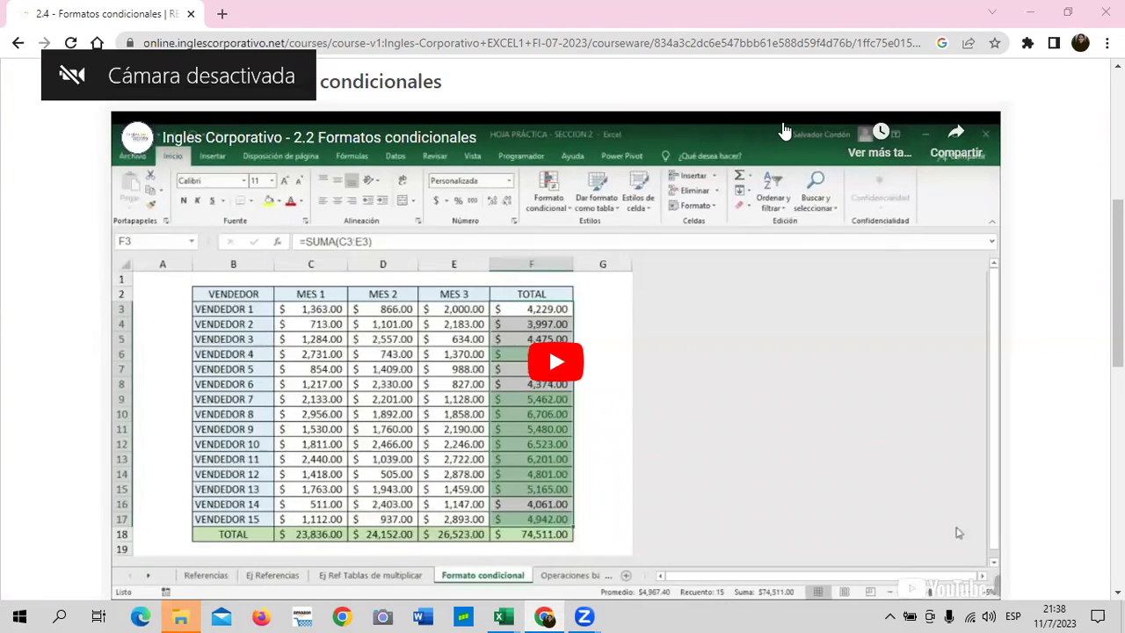
{"action": "mouse_move", "coordinate": [580, 339]}
{"action": "mouse_move", "coordinate": [958, 533]}
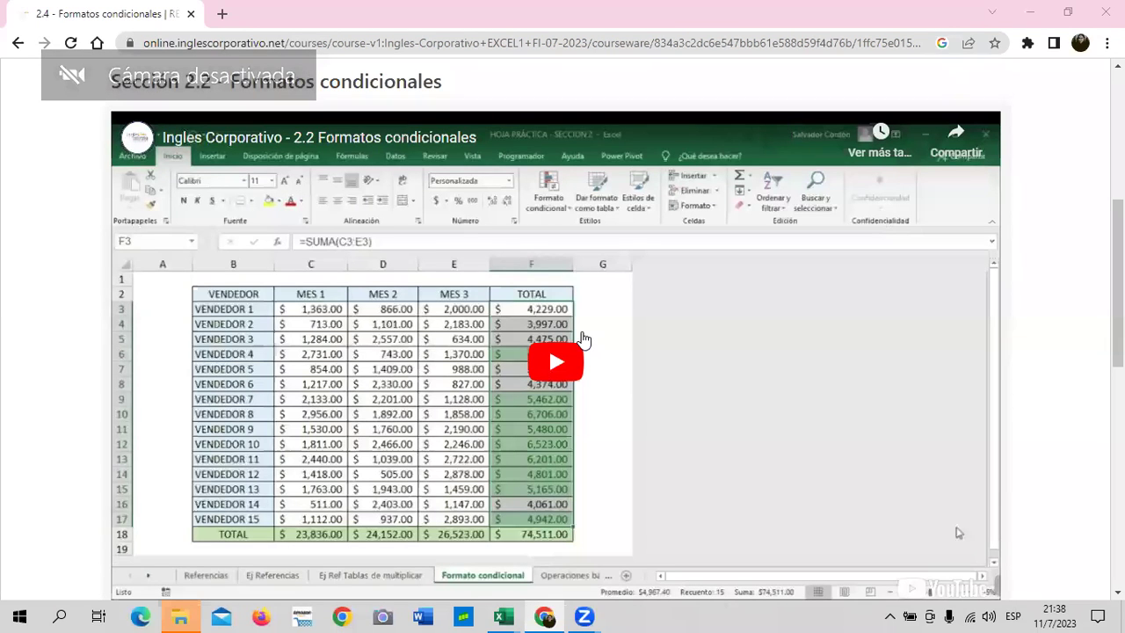
Step: Play the Sección 2.2 Formatos condicionales video through to its end
{"action": "left_click", "coordinate": [559, 362]}
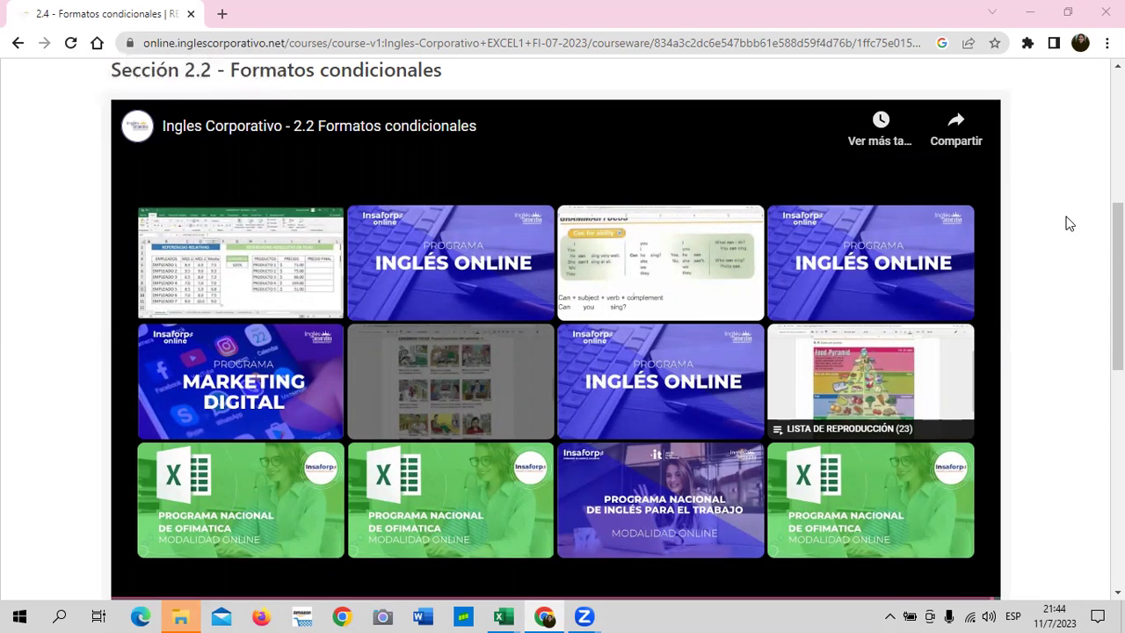
{"action": "scroll", "coordinate": [1072, 219], "scroll_direction": "down", "scroll_amount": 2}
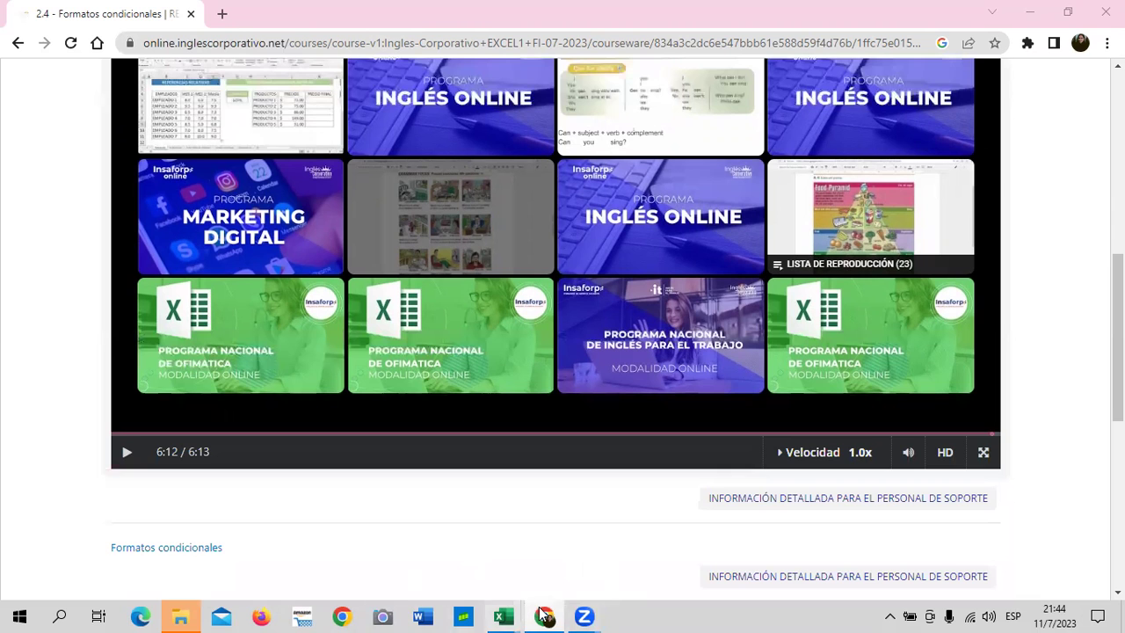
{"action": "mouse_move", "coordinate": [503, 616]}
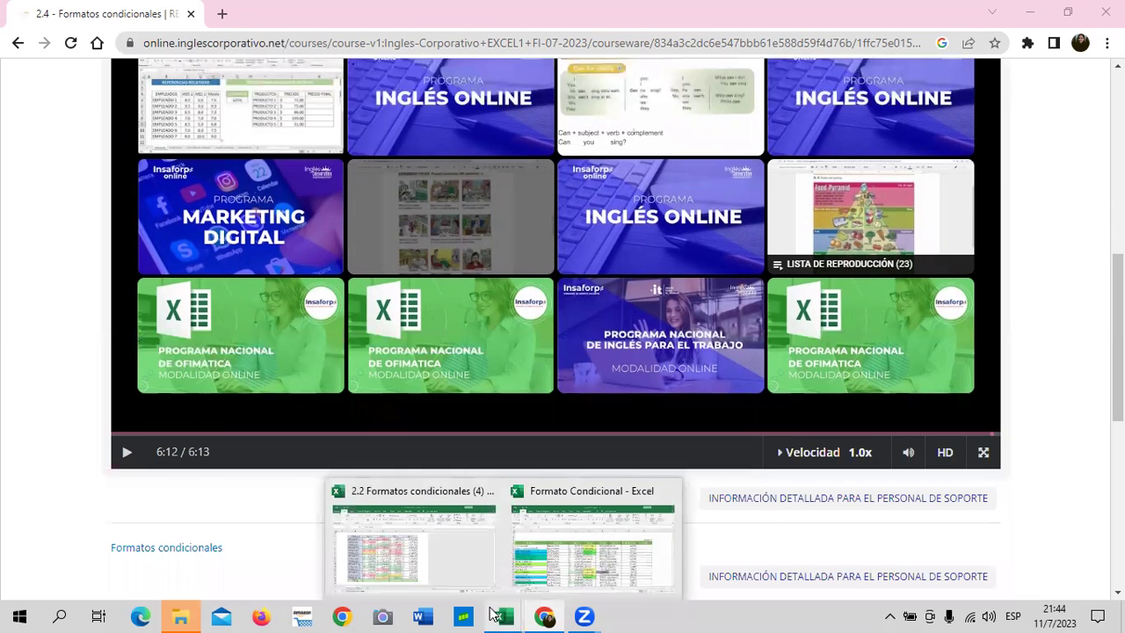
{"action": "left_click", "coordinate": [619, 546]}
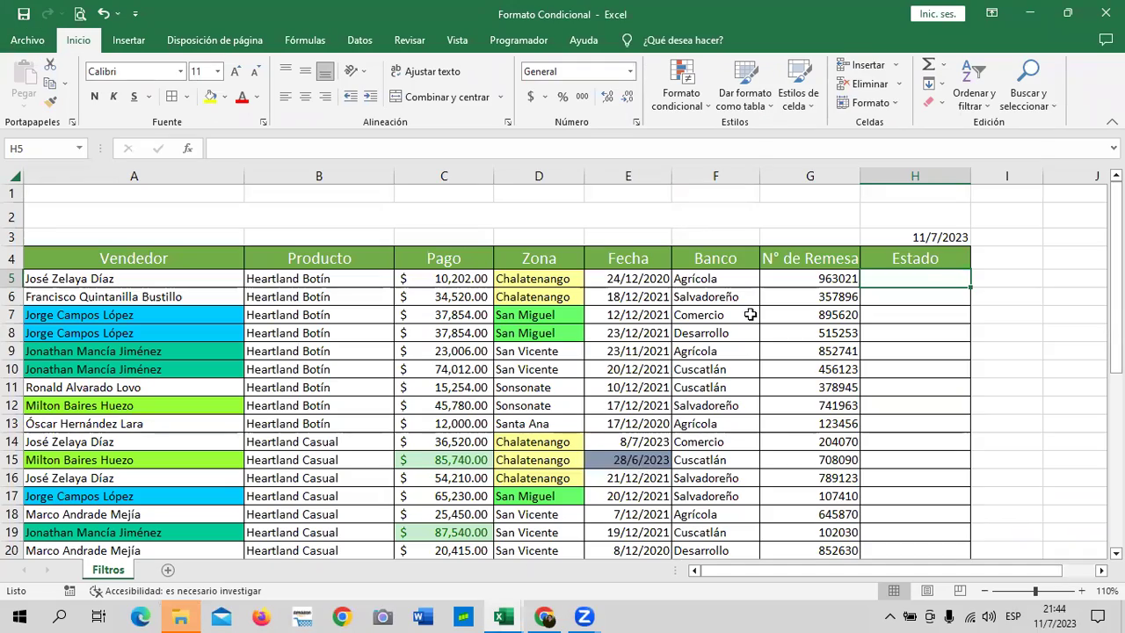
{"action": "scroll", "coordinate": [811, 387], "scroll_direction": "down", "scroll_amount": 2}
{"action": "scroll", "coordinate": [813, 380], "scroll_direction": "down", "scroll_amount": 3}
{"action": "scroll", "coordinate": [815, 380], "scroll_direction": "down", "scroll_amount": 1}
{"action": "scroll", "coordinate": [816, 380], "scroll_direction": "down", "scroll_amount": 2}
{"action": "scroll", "coordinate": [1003, 399], "scroll_direction": "up", "scroll_amount": 4}
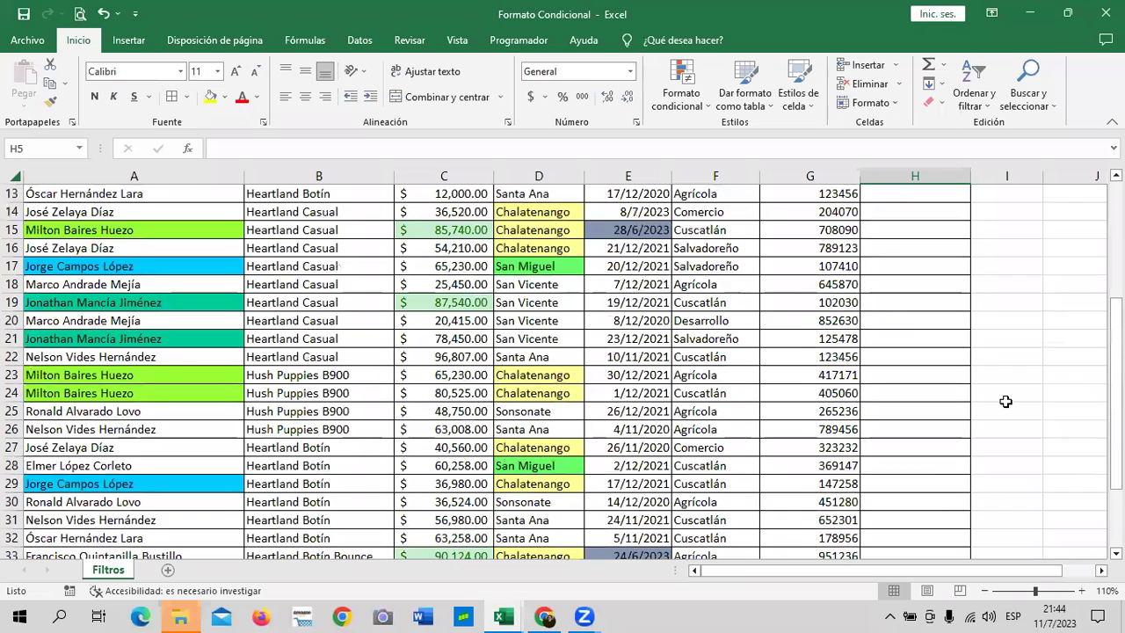
{"action": "scroll", "coordinate": [1006, 401], "scroll_direction": "up", "scroll_amount": 3}
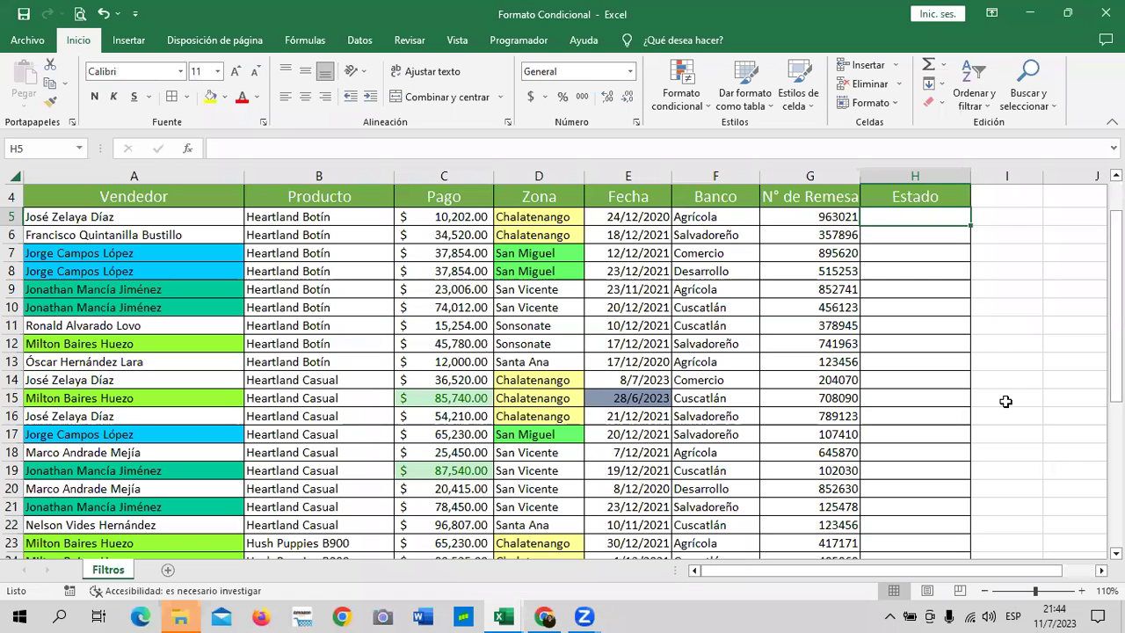
{"action": "scroll", "coordinate": [1004, 298], "scroll_direction": "up", "scroll_amount": 1}
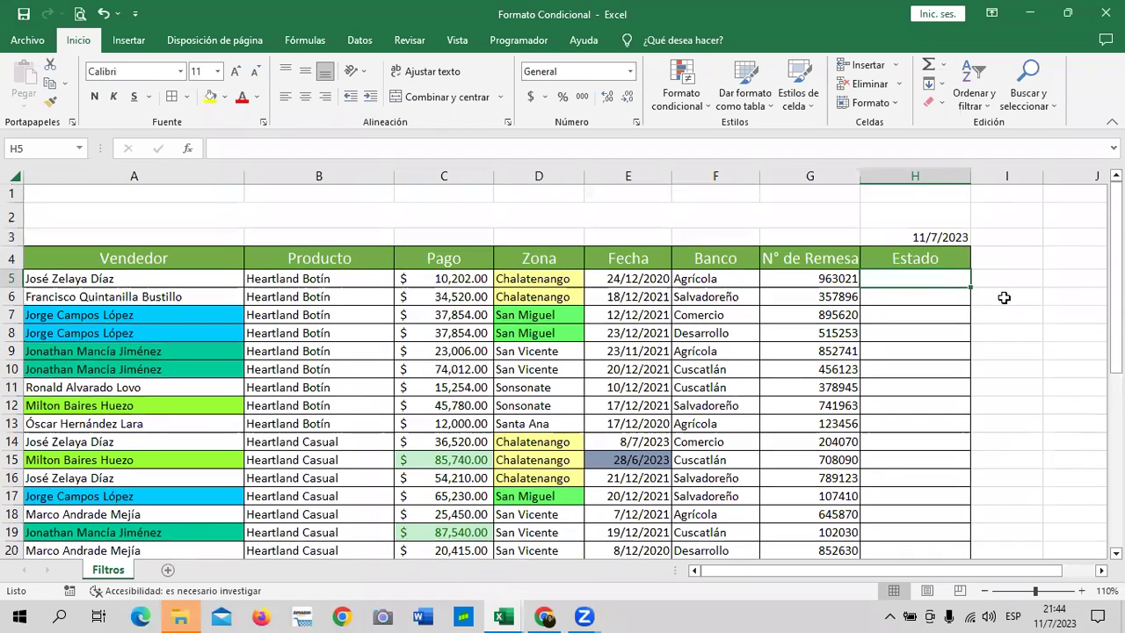
{"action": "left_click", "coordinate": [927, 262]}
{"action": "left_click", "coordinate": [925, 233]}
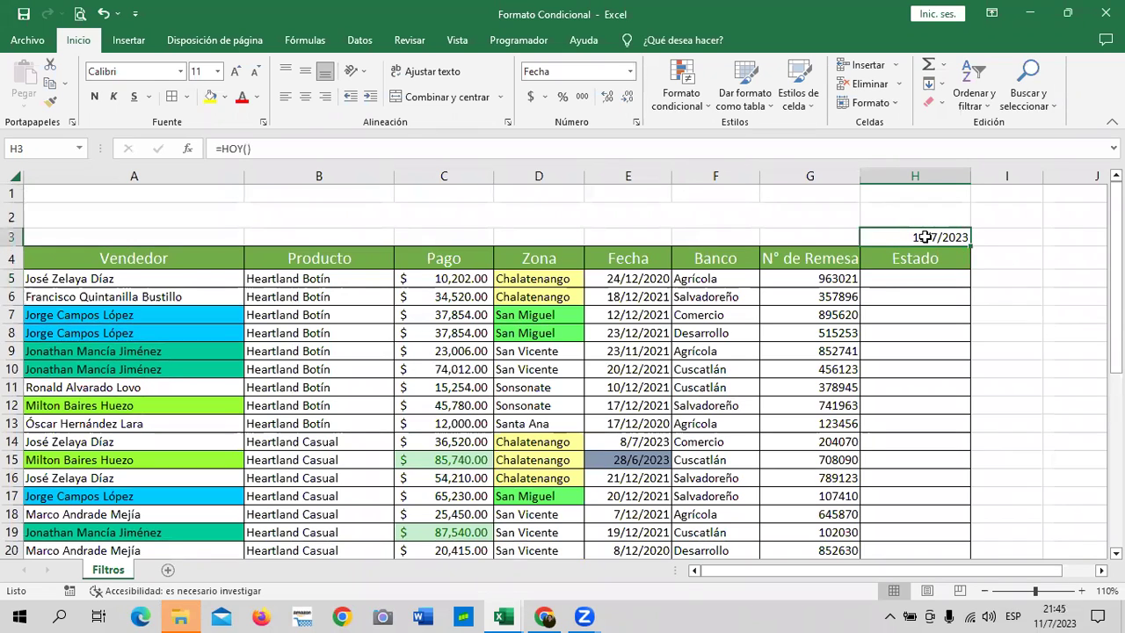
{"action": "left_click", "coordinate": [991, 295]}
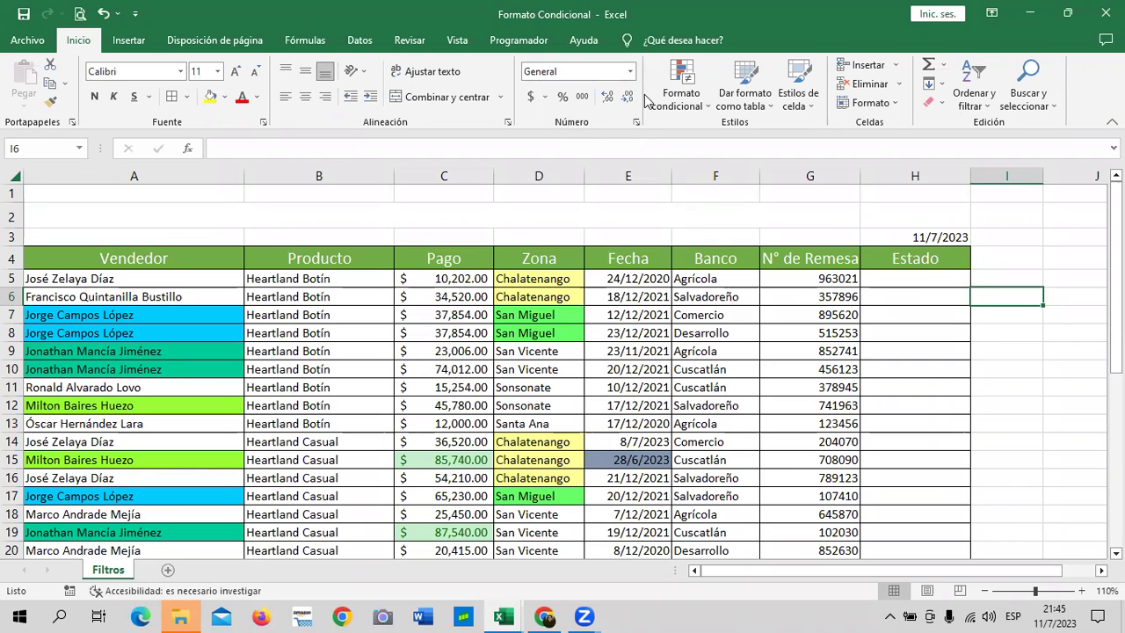
{"action": "left_click", "coordinate": [318, 318]}
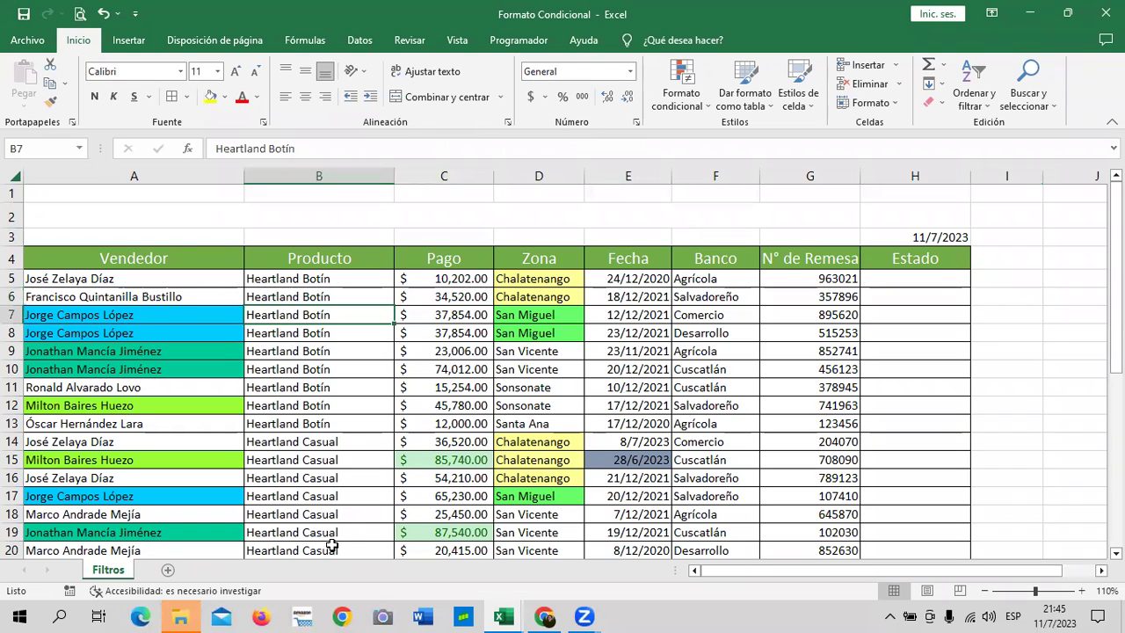
{"action": "left_click", "coordinate": [340, 512]}
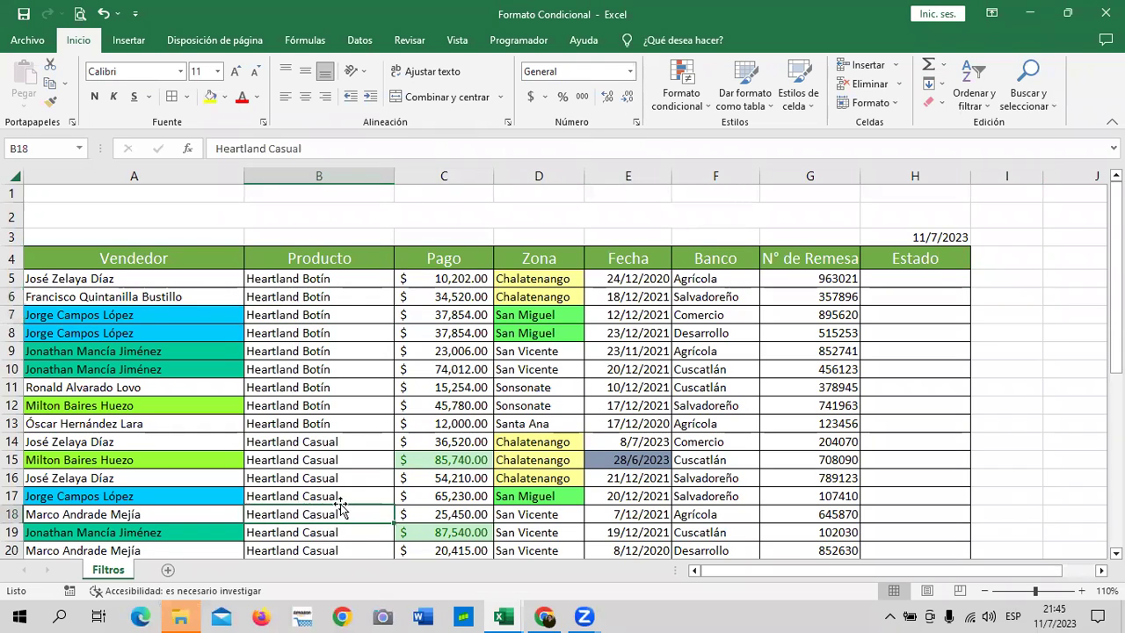
{"action": "left_click", "coordinate": [923, 386]}
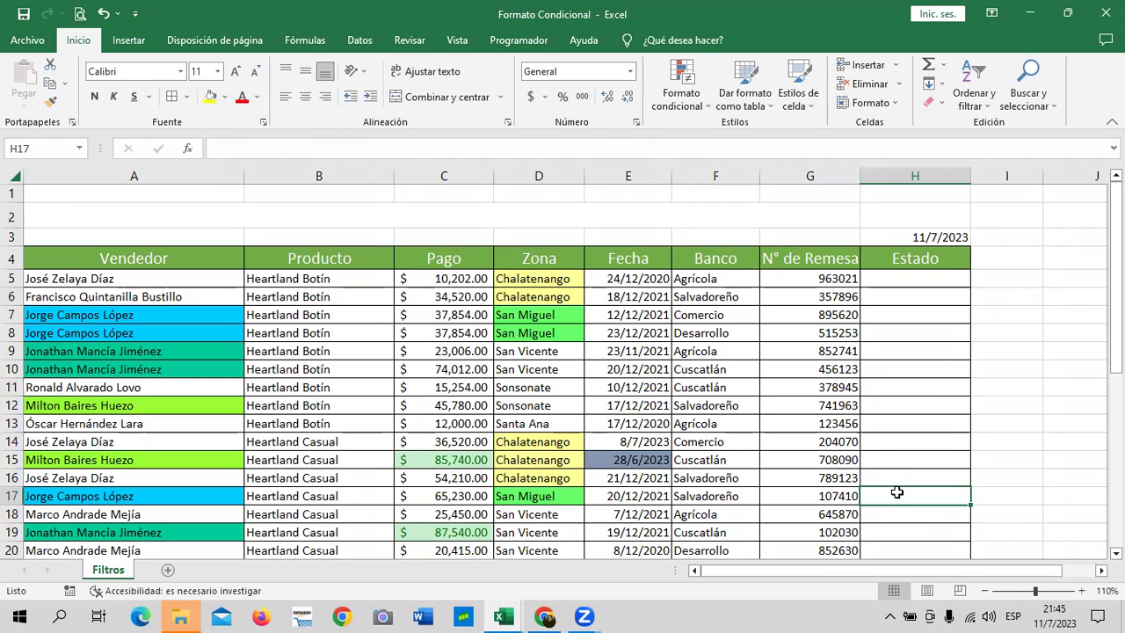
{"action": "left_click", "coordinate": [1006, 341]}
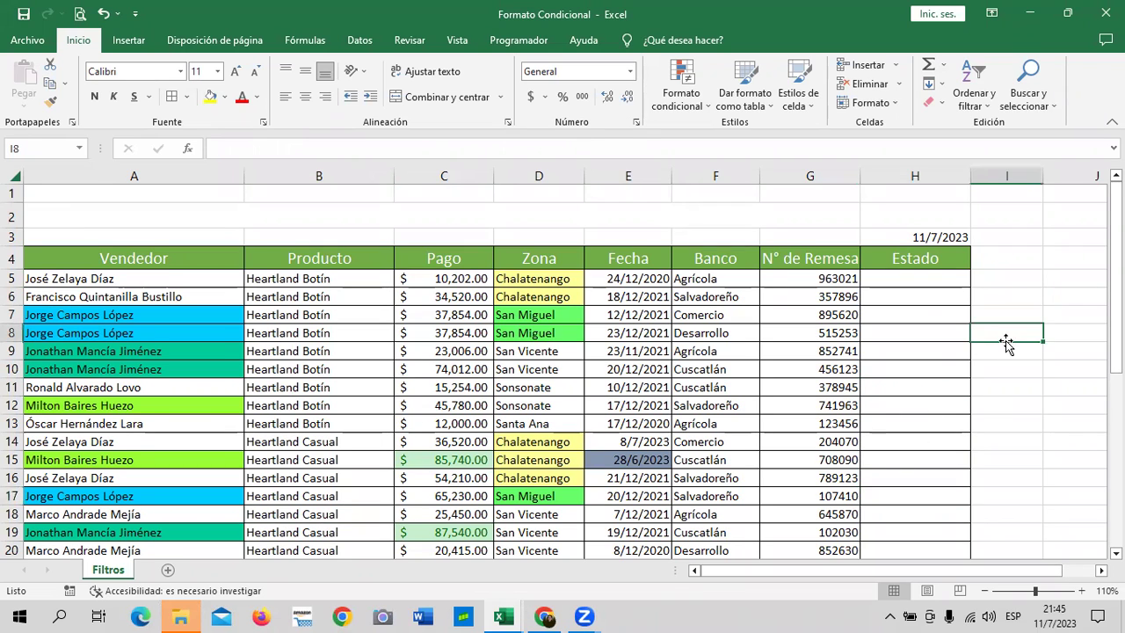
{"action": "left_click", "coordinate": [912, 314]}
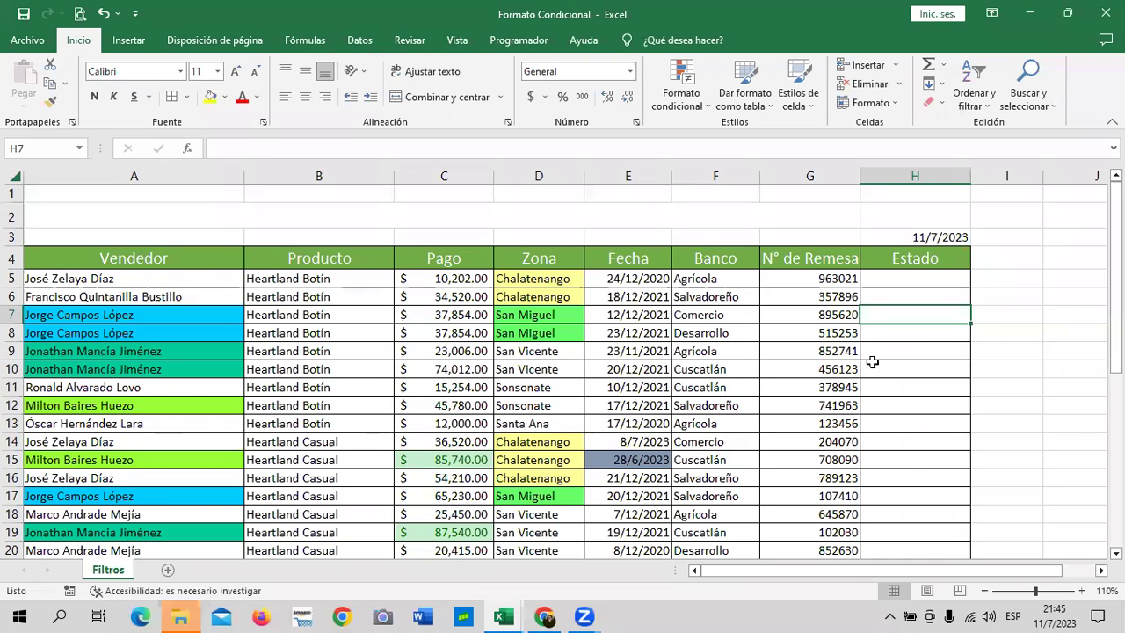
{"action": "left_click", "coordinate": [908, 341]}
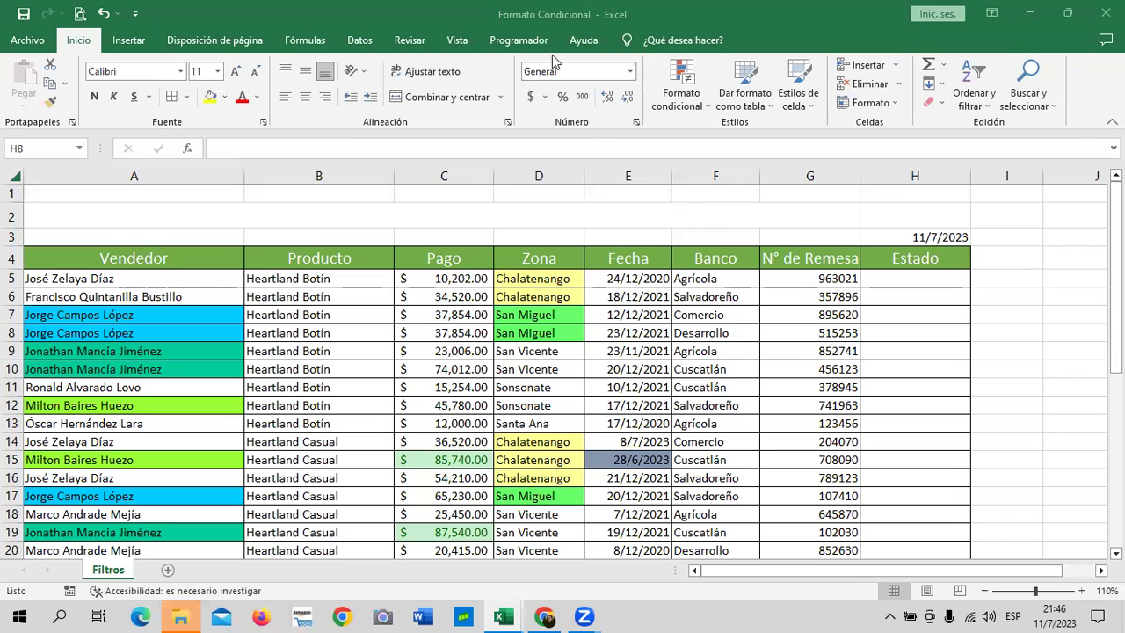
{"action": "left_click", "coordinate": [637, 125]}
{"action": "left_click", "coordinate": [637, 125]}
{"action": "left_click", "coordinate": [554, 209]}
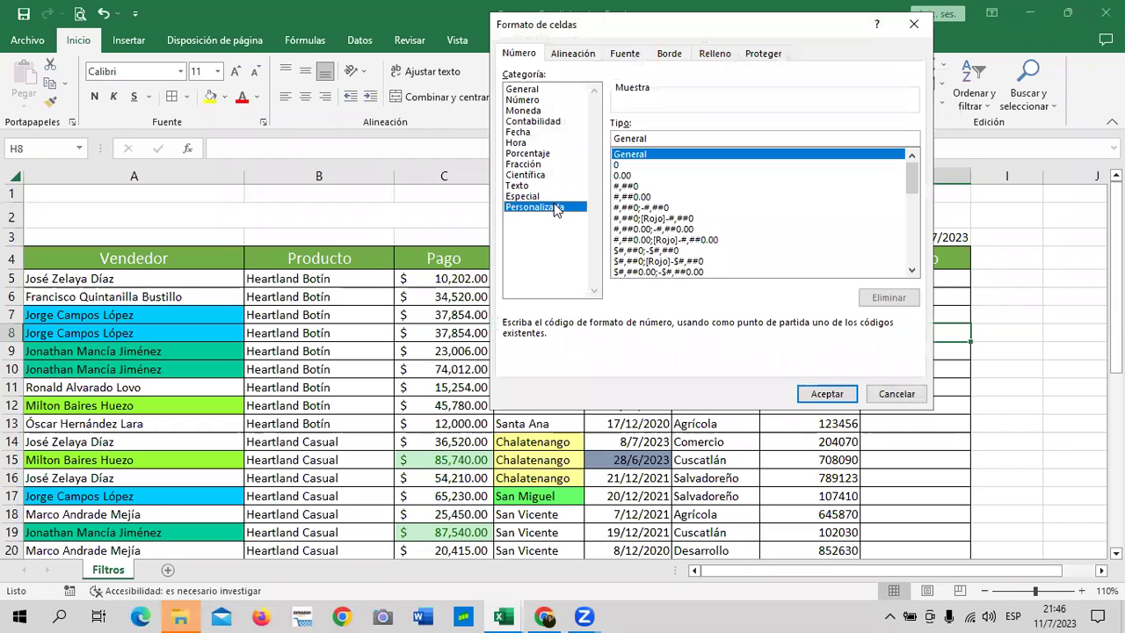
{"action": "left_click", "coordinate": [914, 24]}
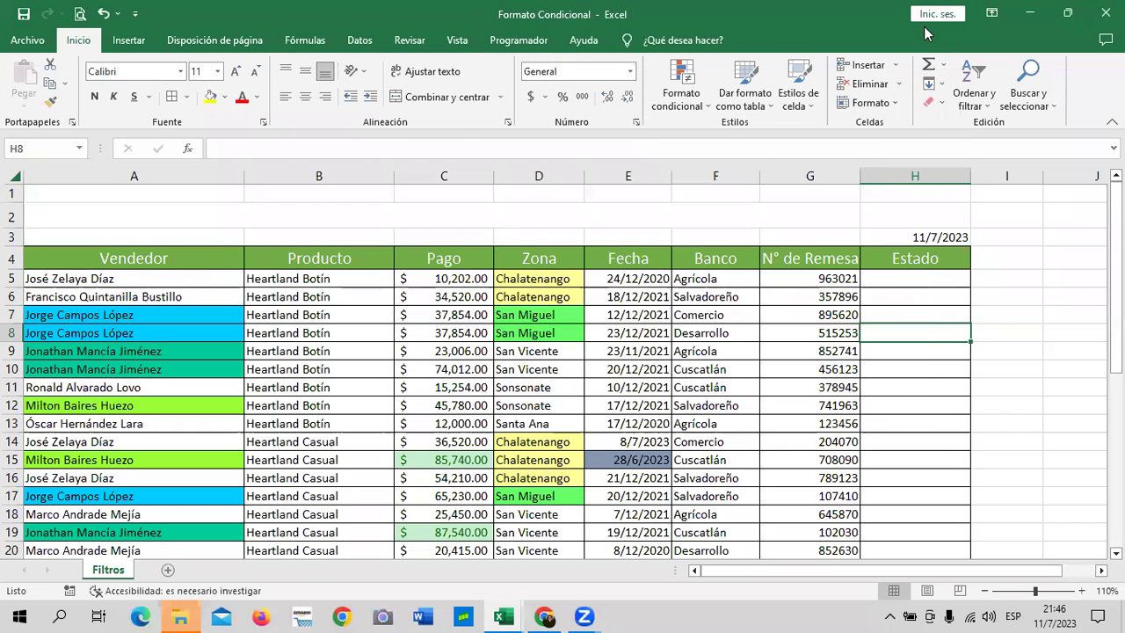
{"action": "left_click", "coordinate": [991, 243]}
{"action": "left_click", "coordinate": [1019, 281]}
{"action": "left_click", "coordinate": [924, 278]}
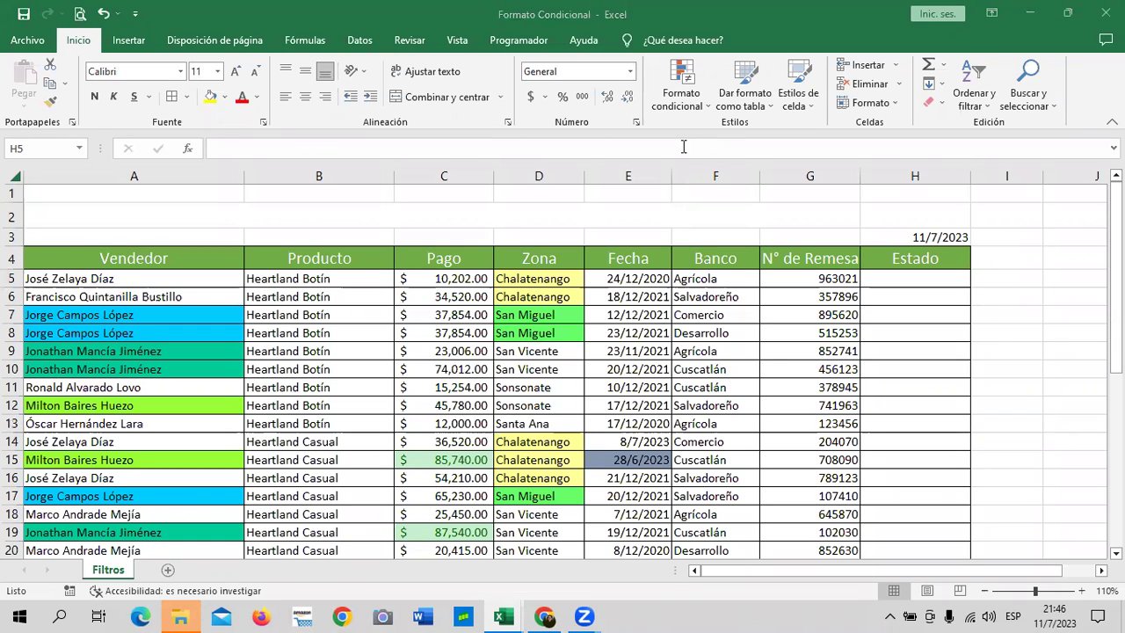
Step: Enter =E5-HOY() in H5 to subtract today's date from the Fecha date
{"action": "left_click", "coordinate": [891, 286]}
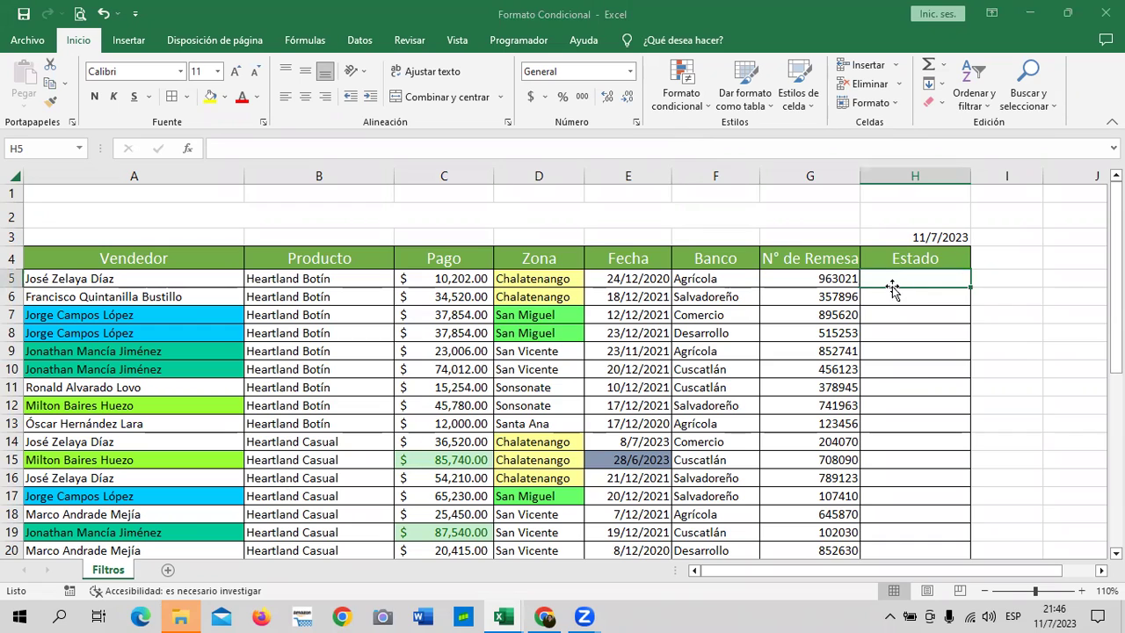
{"action": "type", "text": "="}
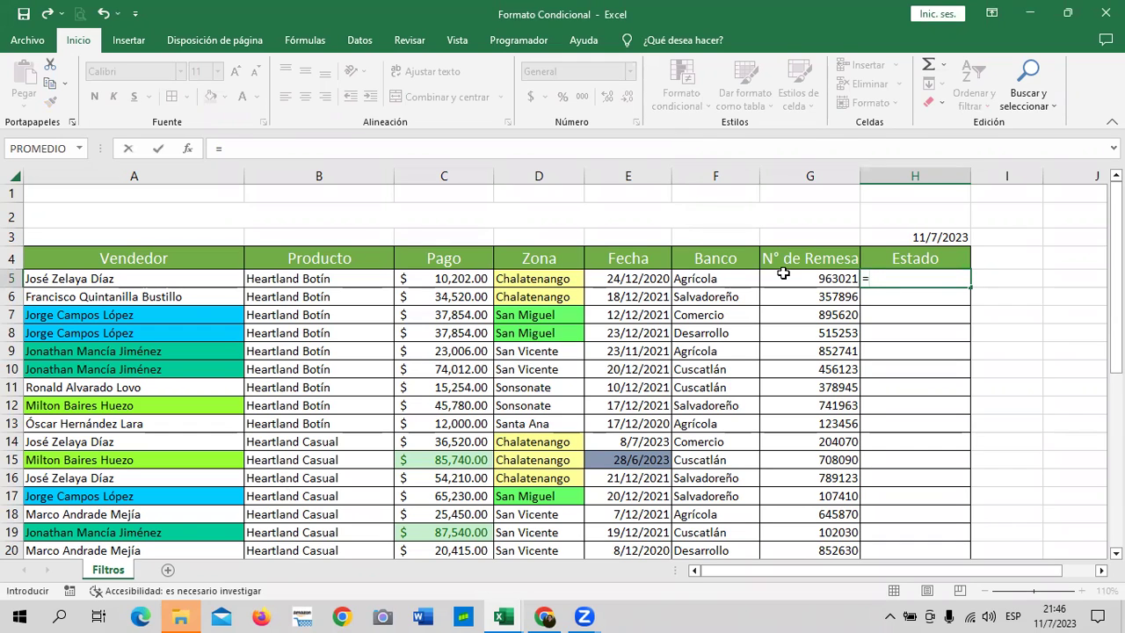
{"action": "left_click", "coordinate": [621, 278]}
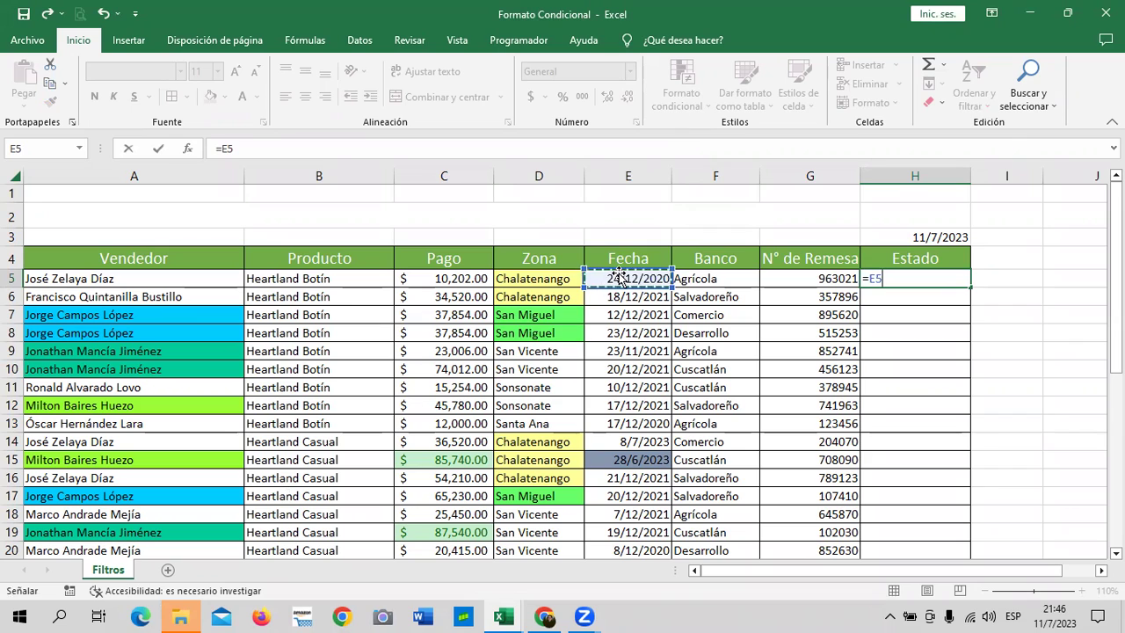
{"action": "type", "text": "-"}
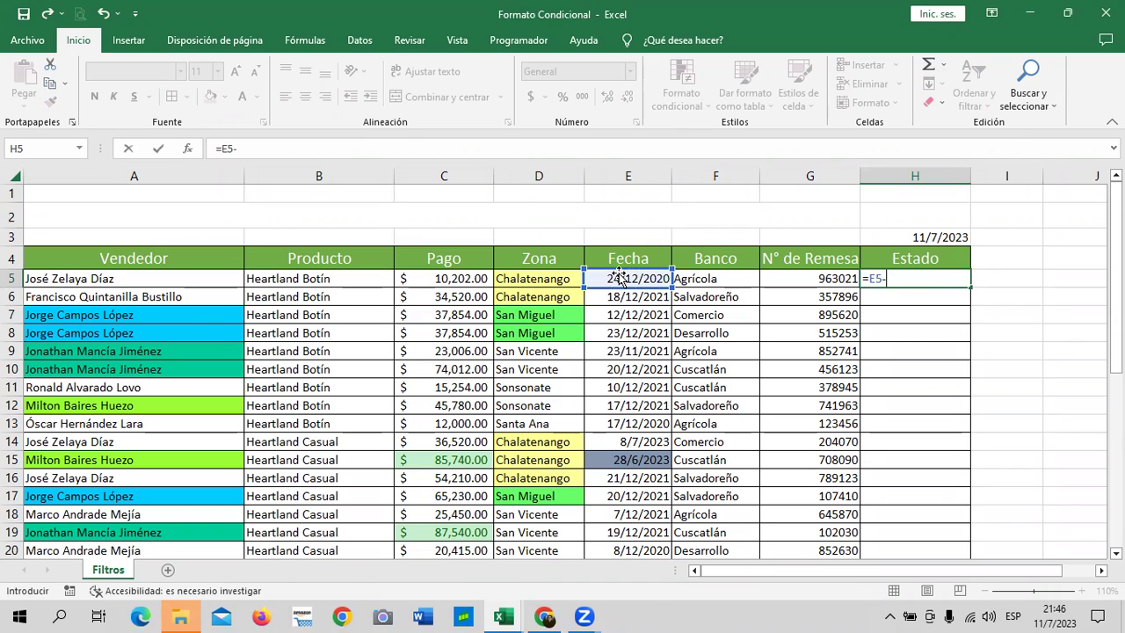
{"action": "type", "text": "ho"}
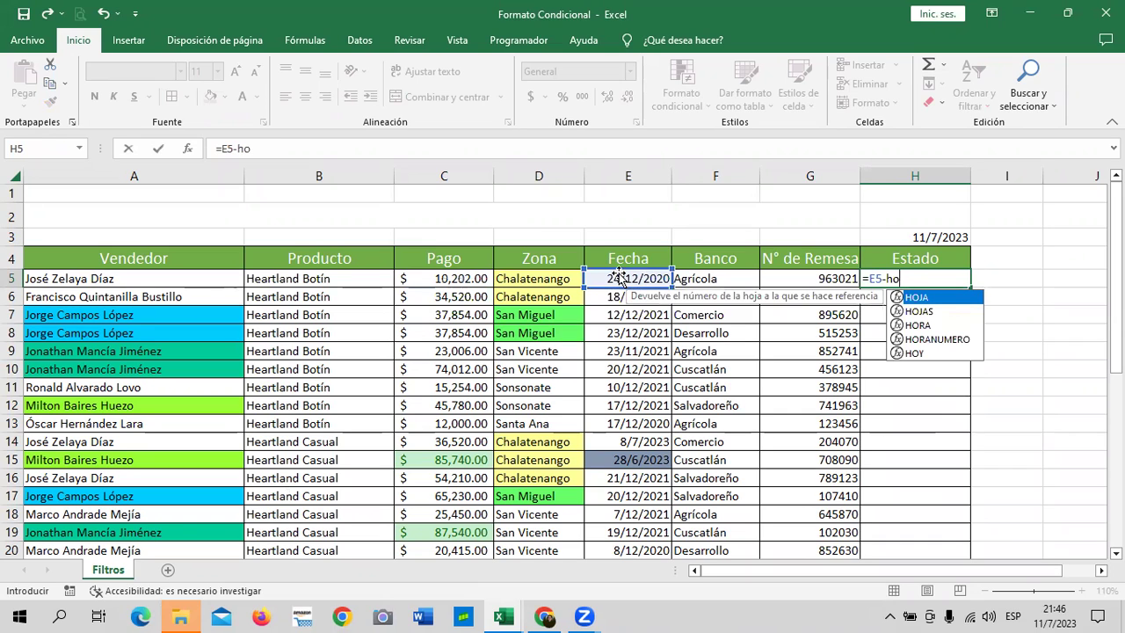
{"action": "type", "text": "y"}
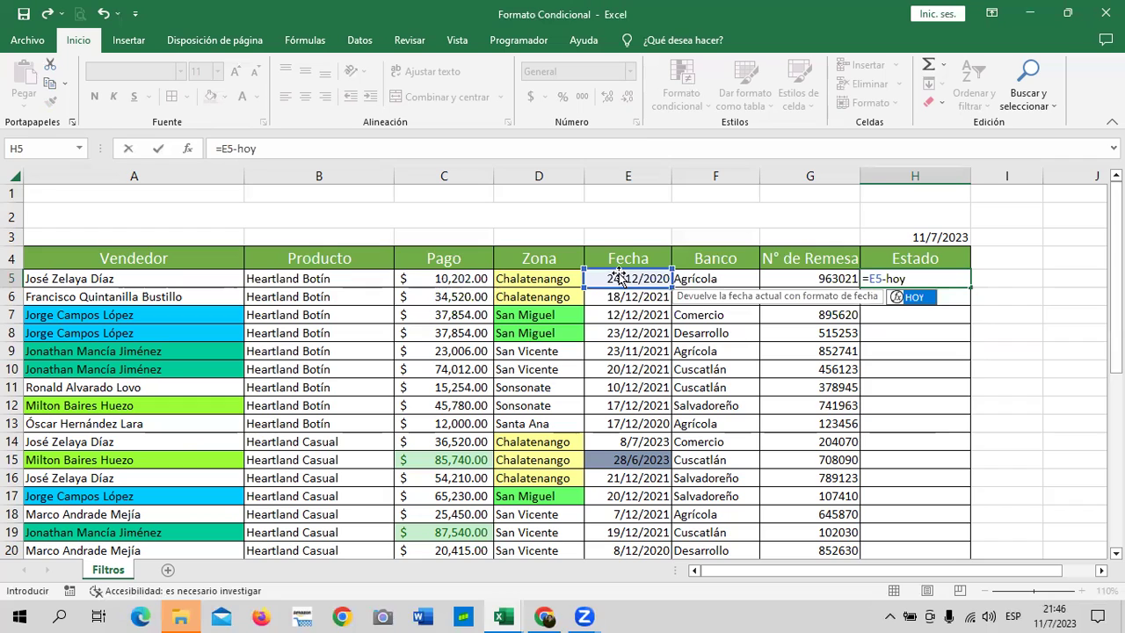
{"action": "double_click", "coordinate": [910, 297]}
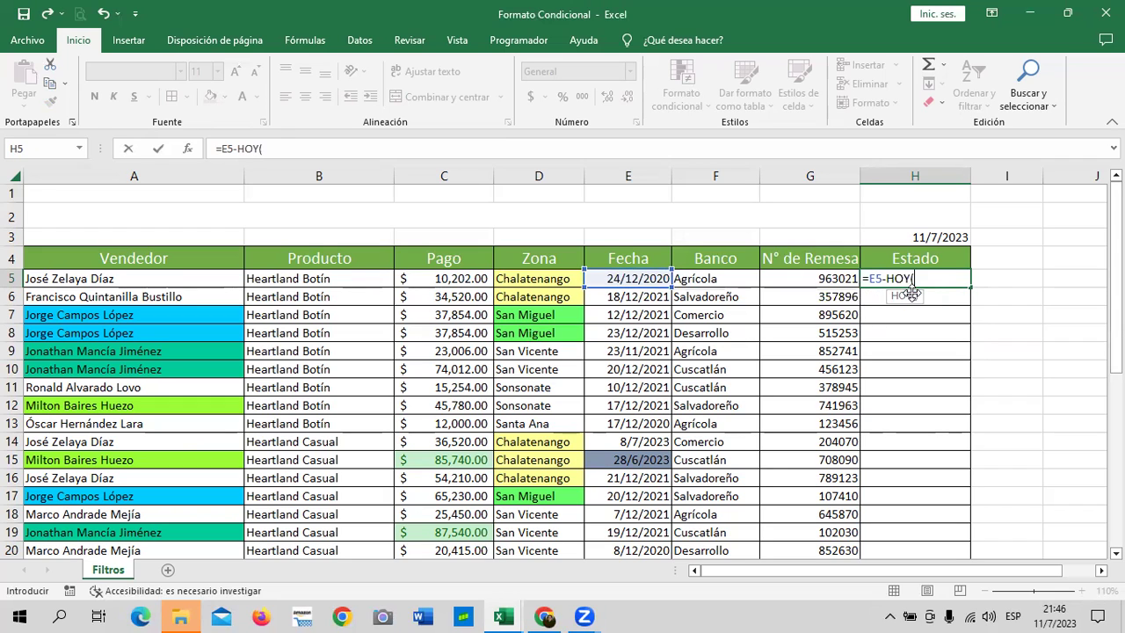
{"action": "type", "text": ")"}
{"action": "key", "text": "Return"}
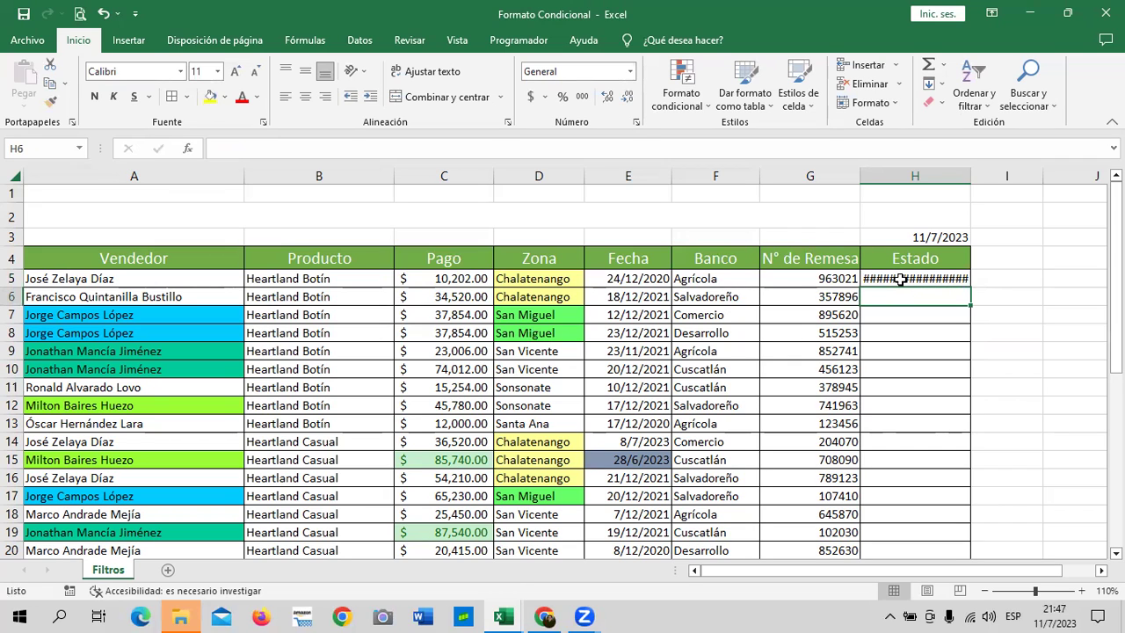
Step: Widen column H so the H5 result has more room
{"action": "left_click", "coordinate": [896, 278]}
{"action": "mouse_move", "coordinate": [915, 278]}
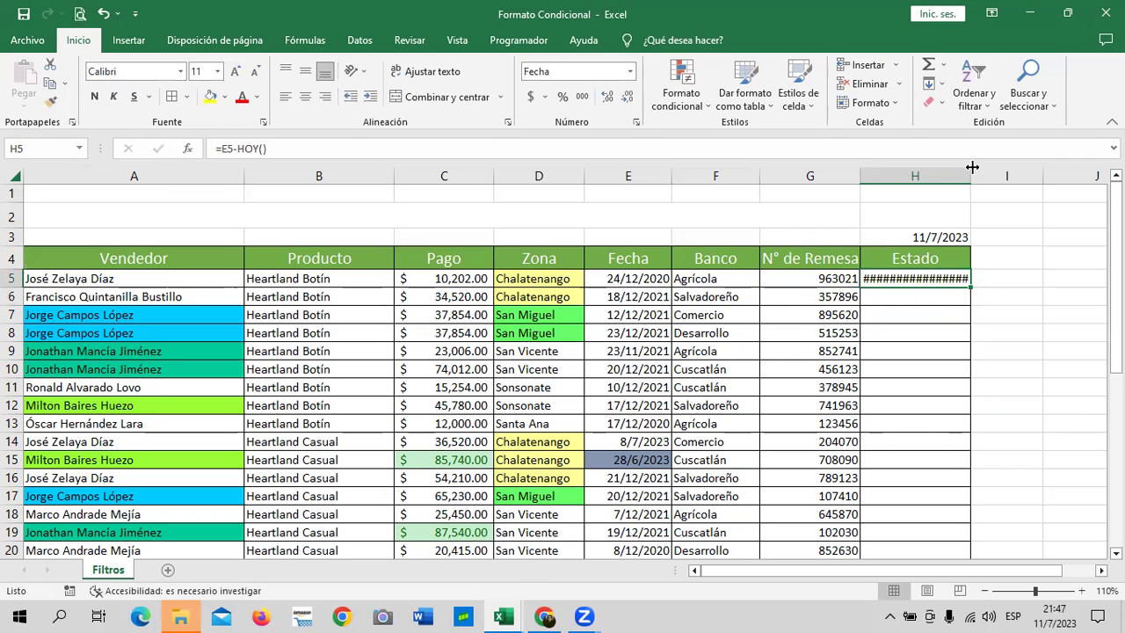
{"action": "left_click_drag", "start_coordinate": [971, 176], "coordinate": [1043, 175]}
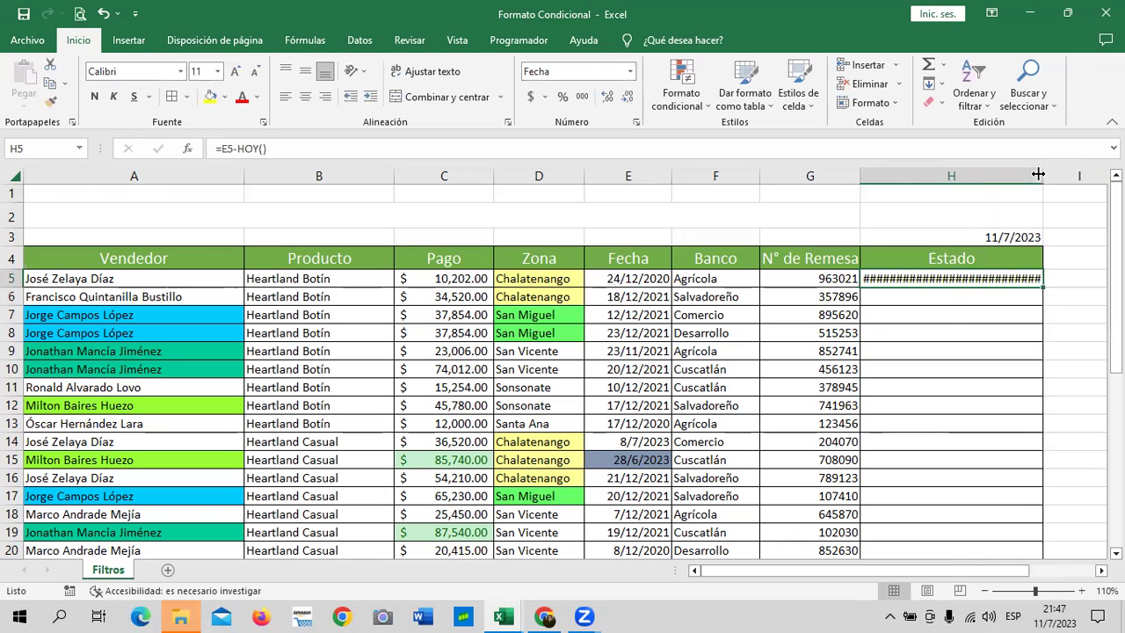
{"action": "left_click", "coordinate": [959, 354]}
{"action": "left_click", "coordinate": [950, 277]}
Step: Select the Estado range H5:H35
{"action": "mouse_move", "coordinate": [985, 277]}
{"action": "left_mouse_down"}
{"action": "mouse_move", "coordinate": [1043, 529]}
{"action": "mouse_move", "coordinate": [964, 511]}
{"action": "left_mouse_up"}
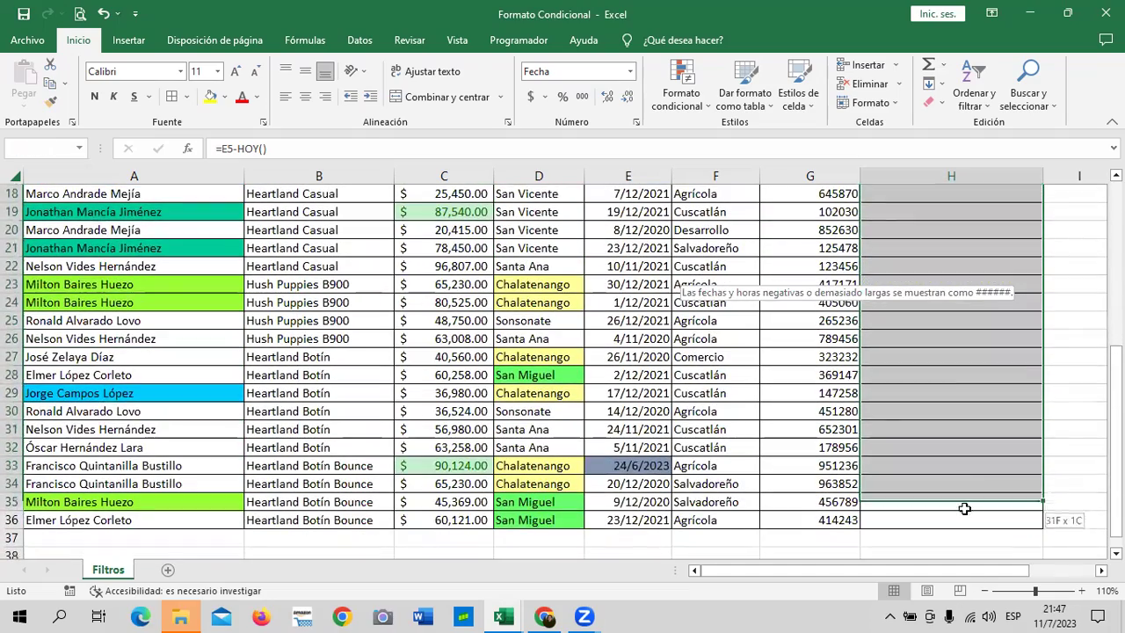
{"action": "scroll", "coordinate": [964, 479], "scroll_direction": "up", "scroll_amount": 6}
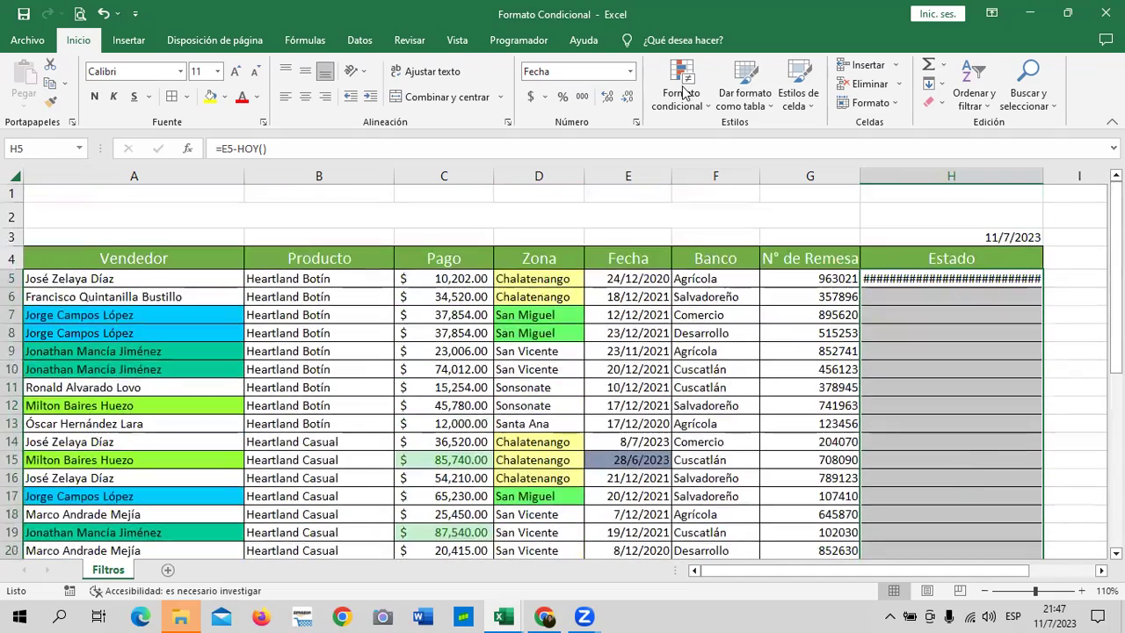
Step: Open the Estado cells' custom number formats, start from d/m/yyyy, and clear the Tipo code
{"action": "left_click", "coordinate": [636, 122]}
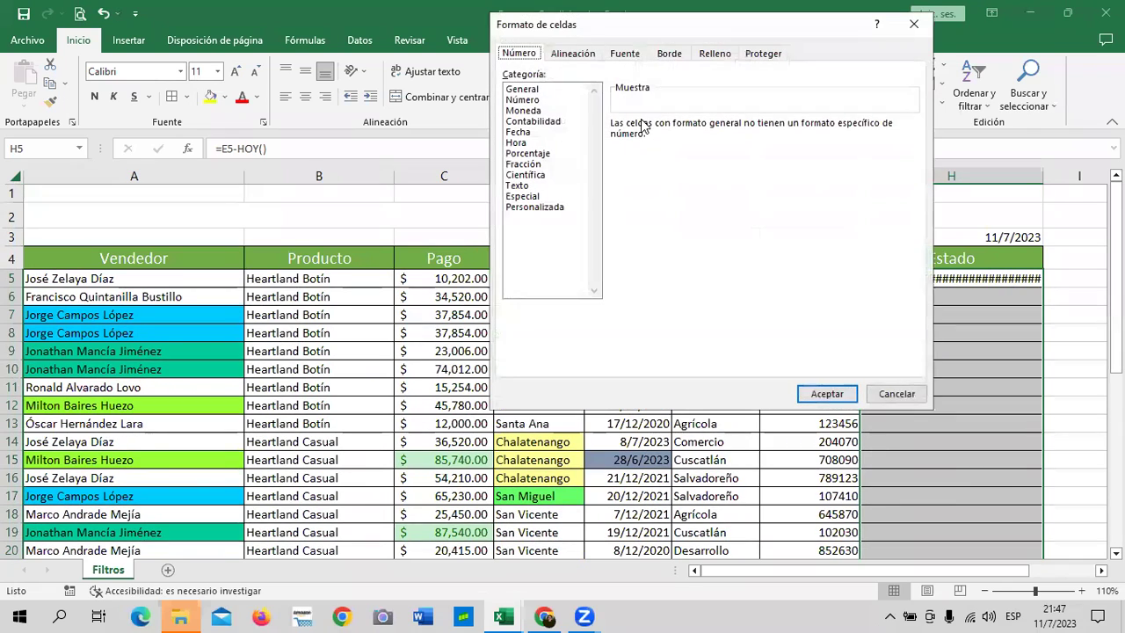
{"action": "left_click_drag", "start_coordinate": [510, 37], "coordinate": [354, 85]}
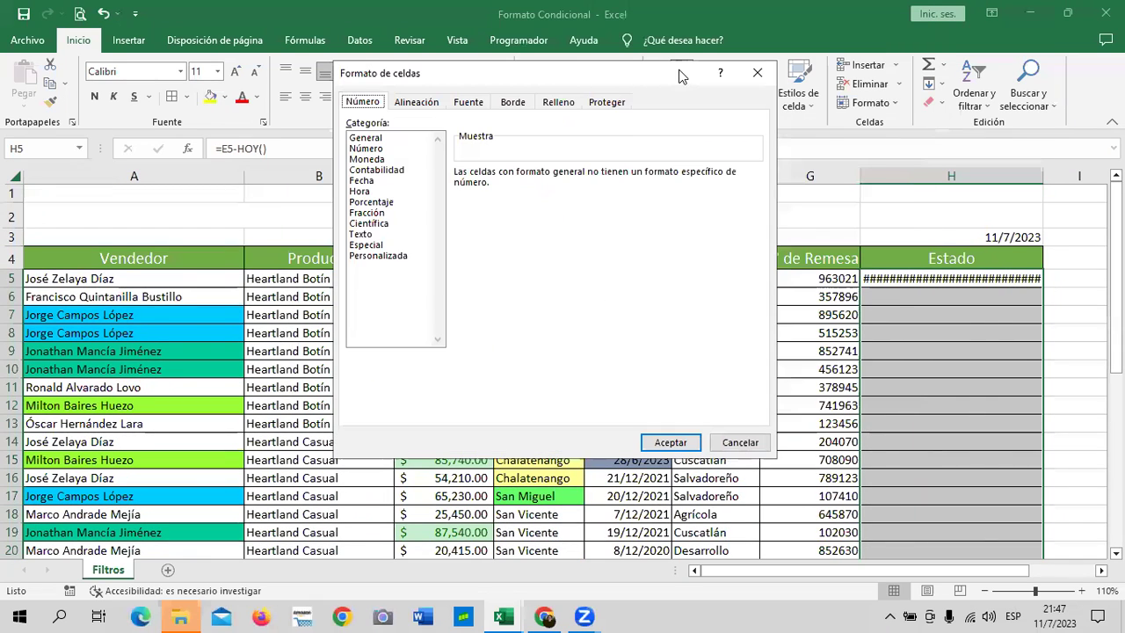
{"action": "left_click", "coordinate": [384, 255]}
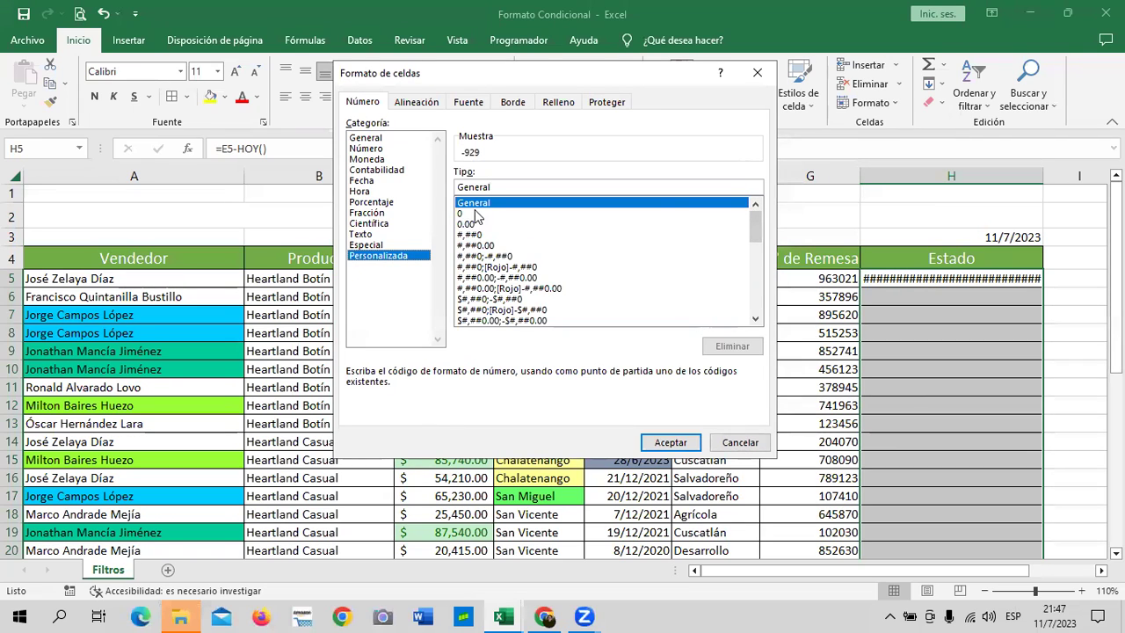
{"action": "left_click_drag", "start_coordinate": [757, 222], "coordinate": [751, 269]}
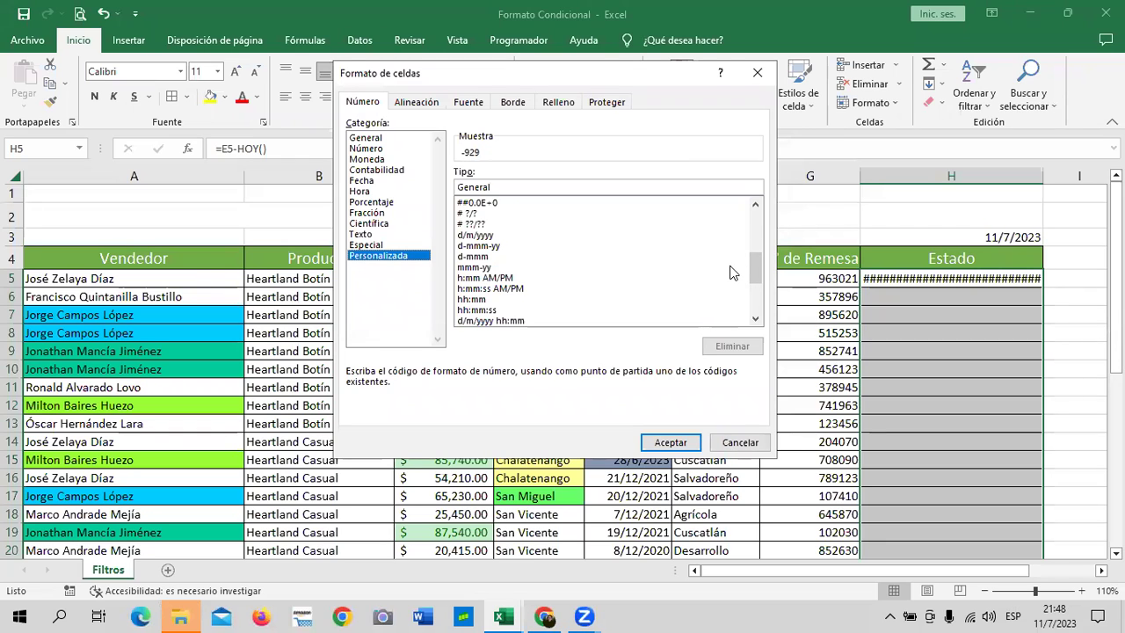
{"action": "left_click", "coordinate": [474, 236]}
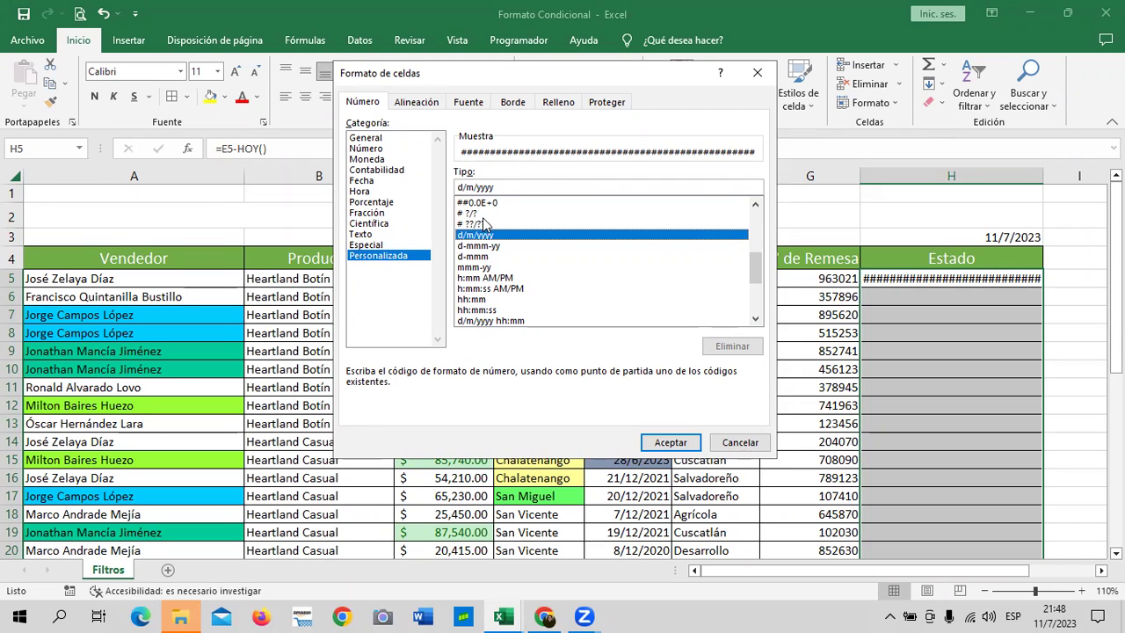
{"action": "left_click", "coordinate": [537, 187]}
{"action": "key", "text": "BackSpace"}
{"action": "key", "text": "BackSpace"}
{"action": "key", "text": "BackSpace"}
{"action": "key", "text": "BackSpace"}
{"action": "key", "text": "BackSpace"}
{"action": "key", "text": "BackSpace"}
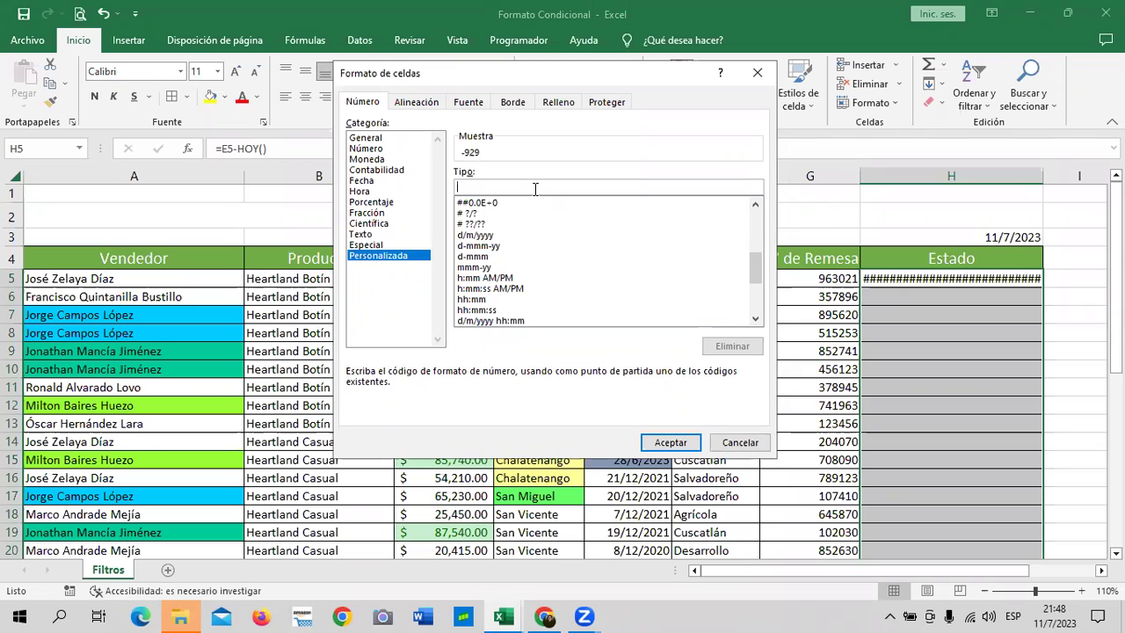
Step: Enter the custom format [verde] # "dias para vencer"; [rojo] # "dias vencidos", fixing typos
{"action": "type", "text": "["}
{"action": "type", "text": "verde"}
{"action": "type", "text": "]"}
{"action": "type", "text": " 3"}
{"action": "key", "text": "BackSpace"}
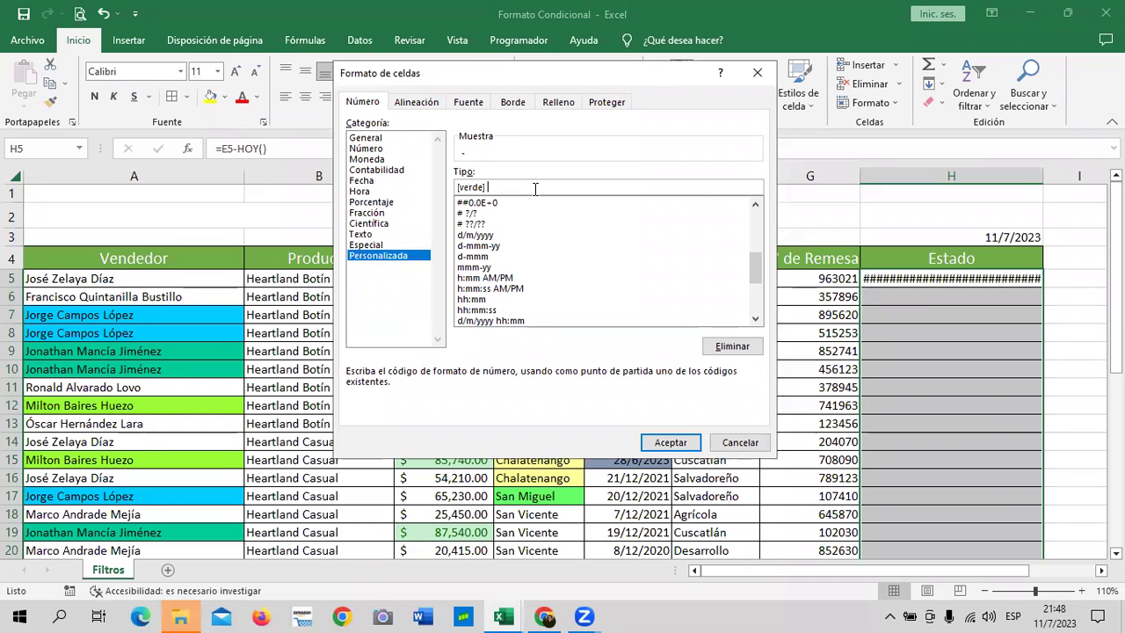
{"action": "type", "text": "#"}
{"action": "type", "text": " \""}
{"action": "type", "text": "dias"}
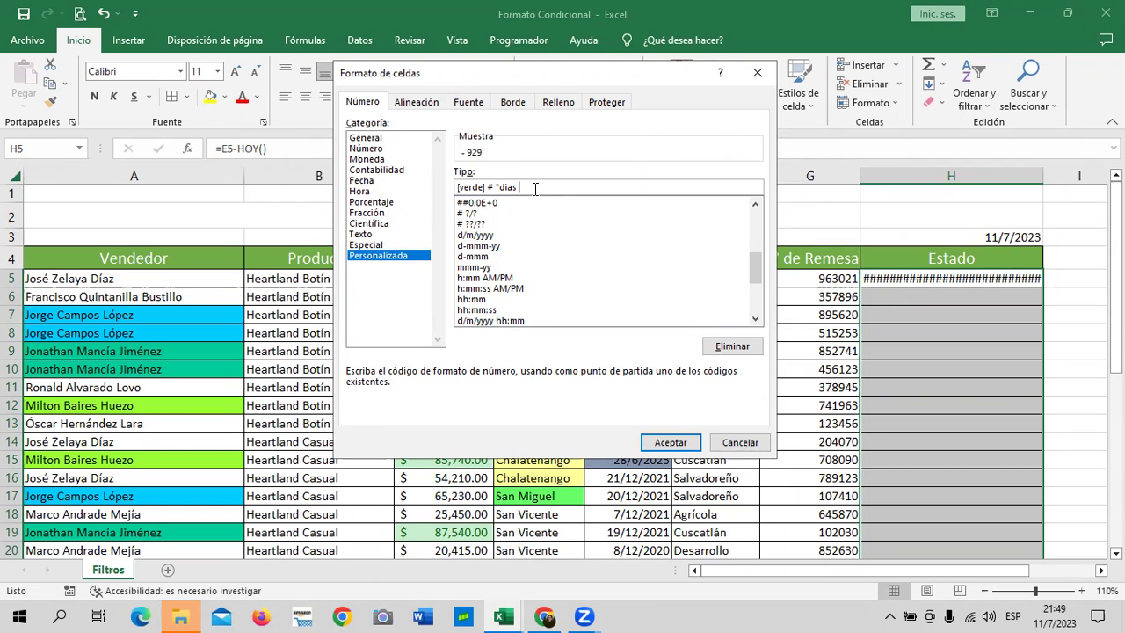
{"action": "type", "text": "para vencer"}
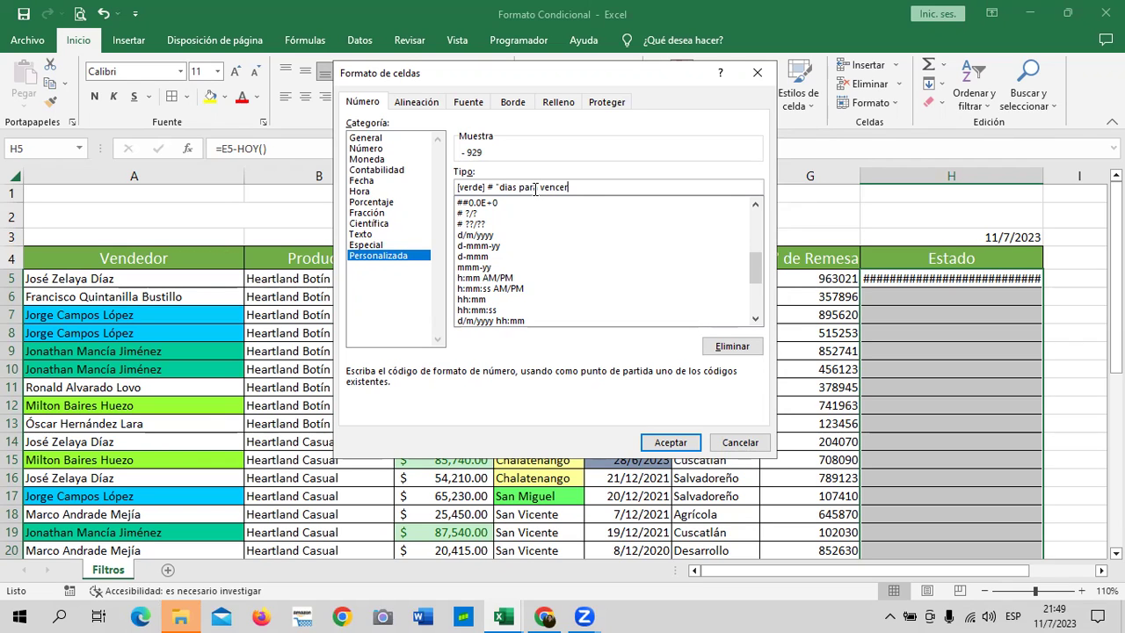
{"action": "type", "text": "\""}
{"action": "type", "text": "; "}
{"action": "type", "text": "["}
{"action": "type", "text": "rojo] "}
{"action": "type", "text": "# "}
{"action": "type", "text": "\""}
{"action": "type", "text": "dias venidos"}
{"action": "key", "text": "BackSpace"}
{"action": "key", "text": "BackSpace"}
{"action": "key", "text": "BackSpace"}
{"action": "key", "text": "BackSpace"}
{"action": "type", "text": "cidos"}
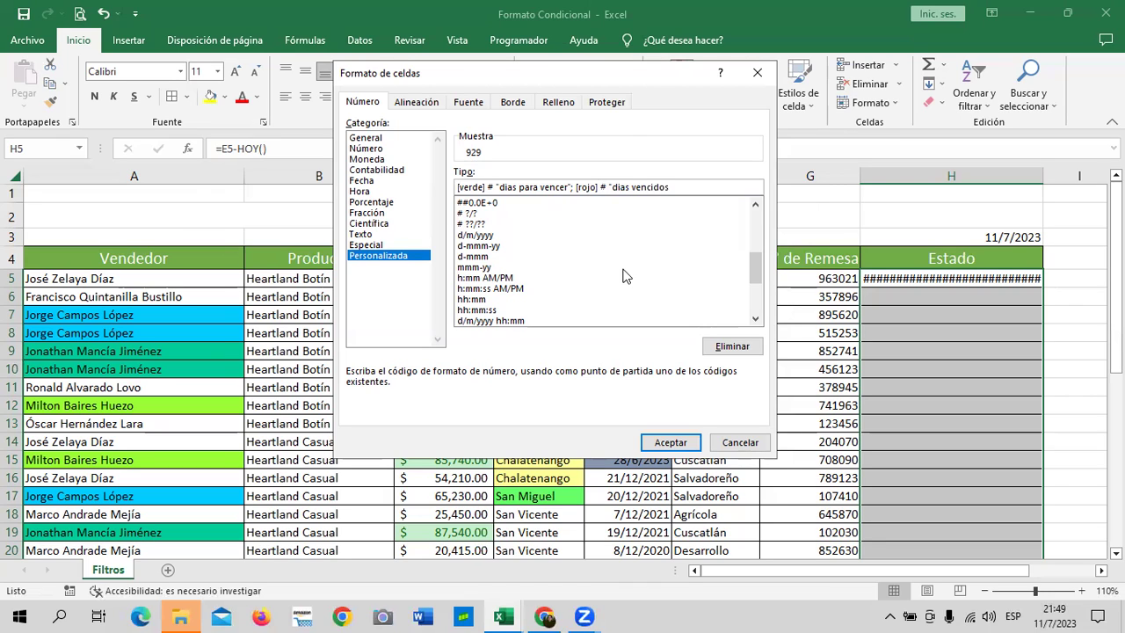
{"action": "type", "text": "\""}
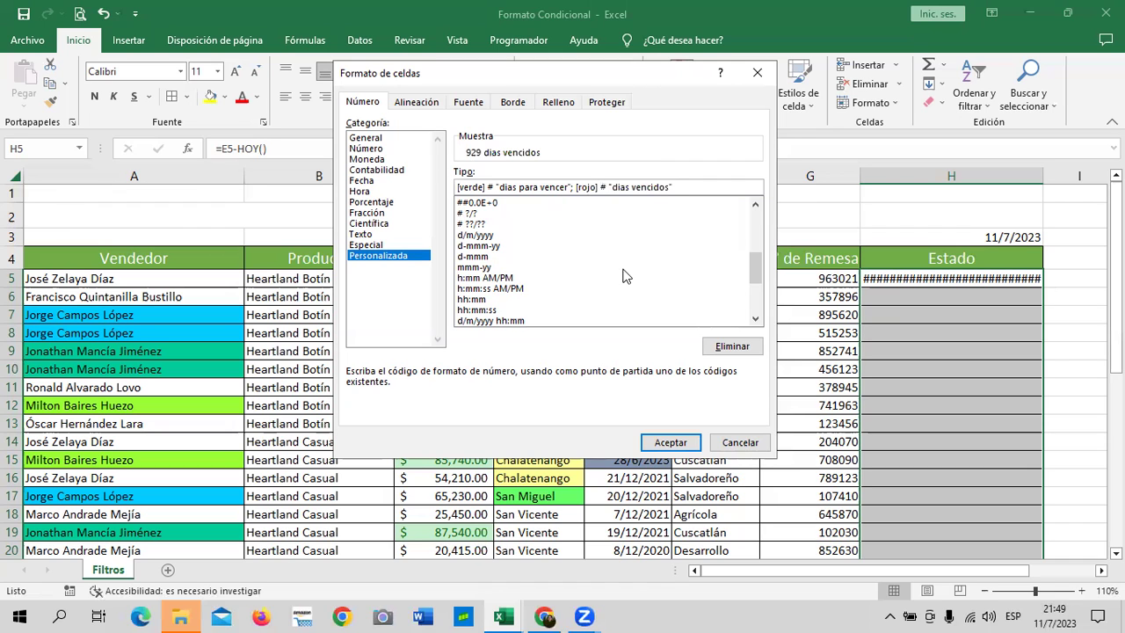
Step: Apply the custom Estado format and confirm H5 reads 929 dias vencidos in red
{"action": "left_click", "coordinate": [684, 441]}
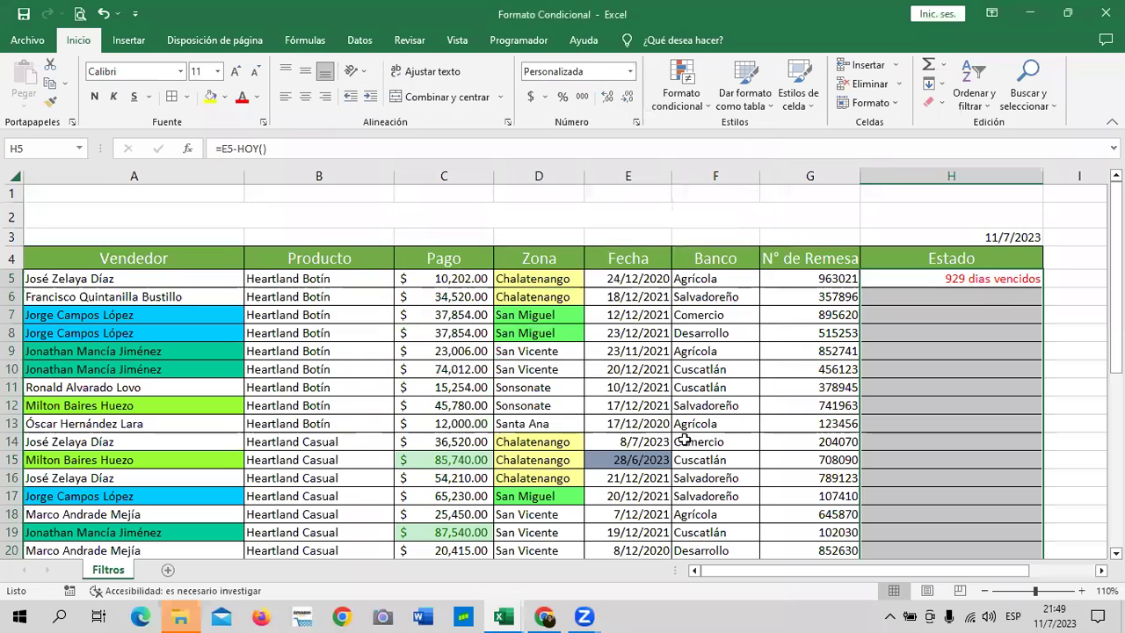
{"action": "left_click", "coordinate": [952, 383]}
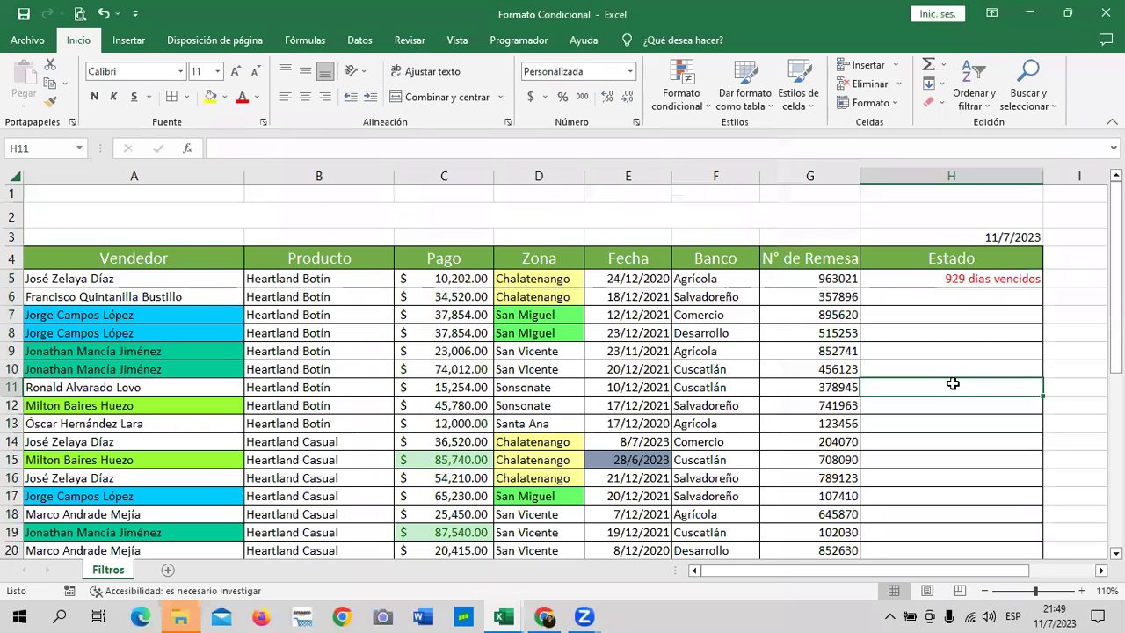
{"action": "left_click", "coordinate": [952, 277]}
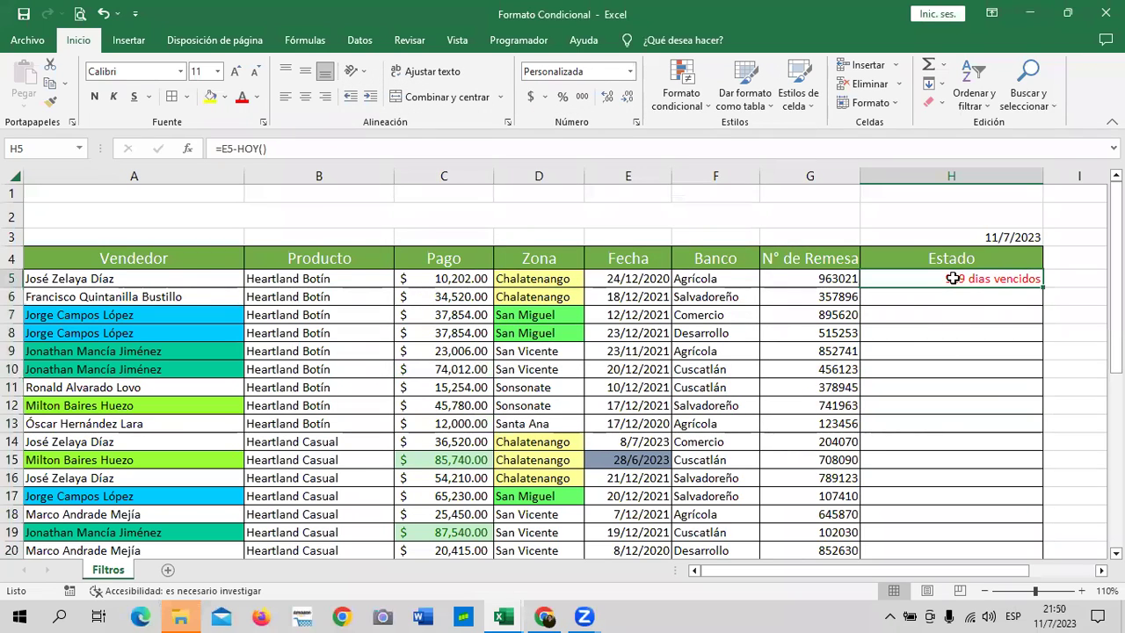
{"action": "left_click", "coordinate": [947, 316]}
{"action": "left_click", "coordinate": [953, 423]}
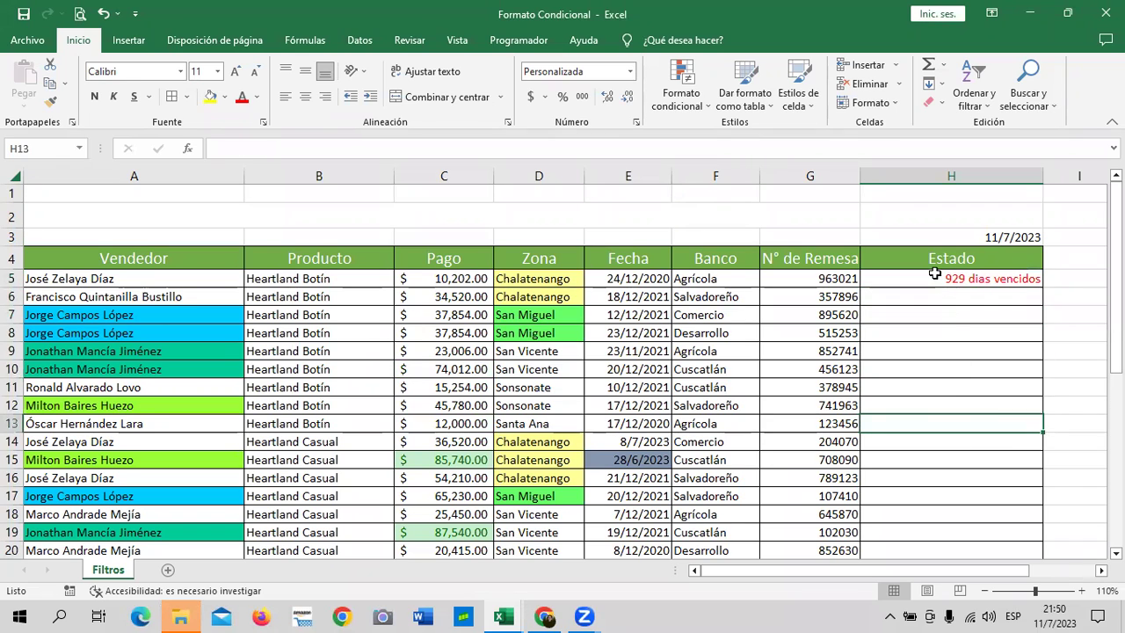
{"action": "left_click", "coordinate": [934, 274]}
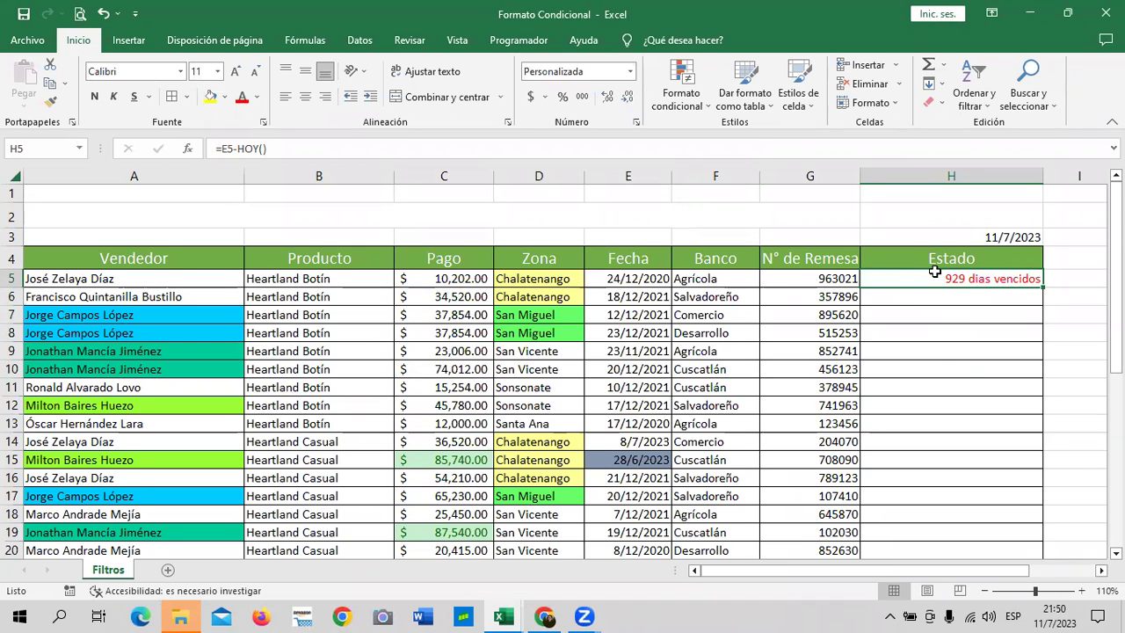
{"action": "scroll", "coordinate": [951, 378], "scroll_direction": "down", "scroll_amount": 2}
{"action": "left_click", "coordinate": [953, 445]}
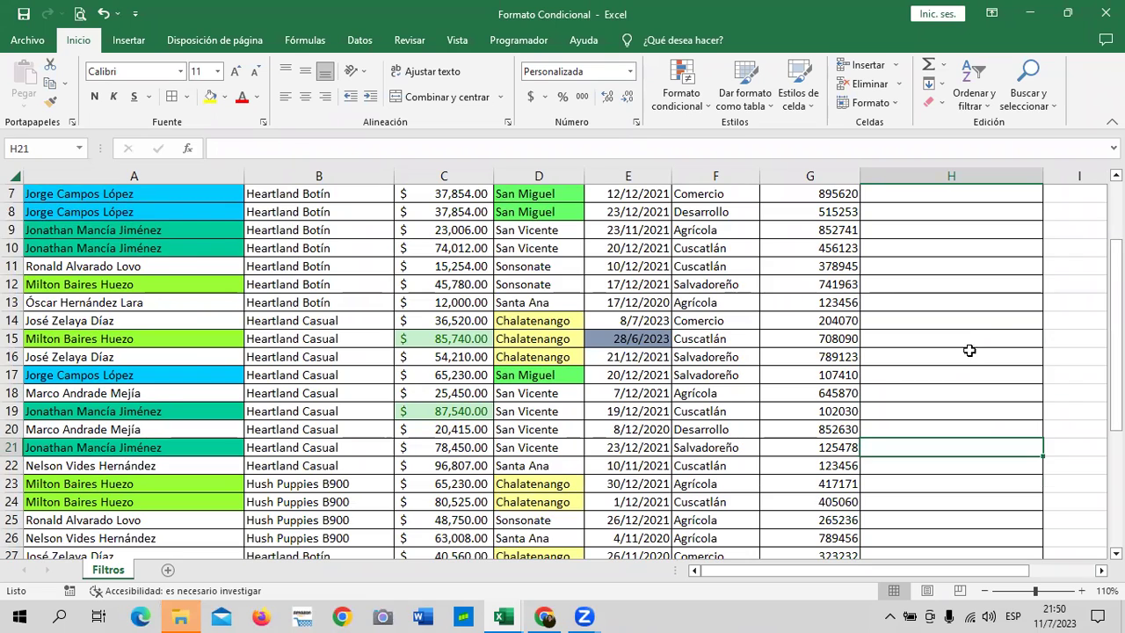
{"action": "scroll", "coordinate": [962, 351], "scroll_direction": "up", "scroll_amount": 2}
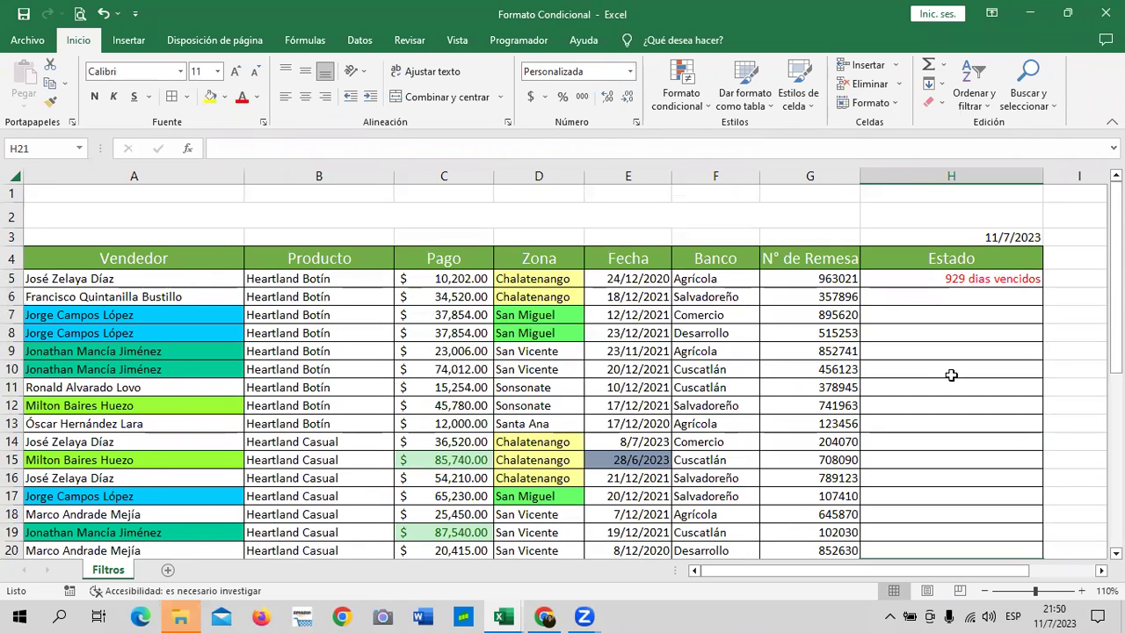
{"action": "left_click", "coordinate": [932, 279]}
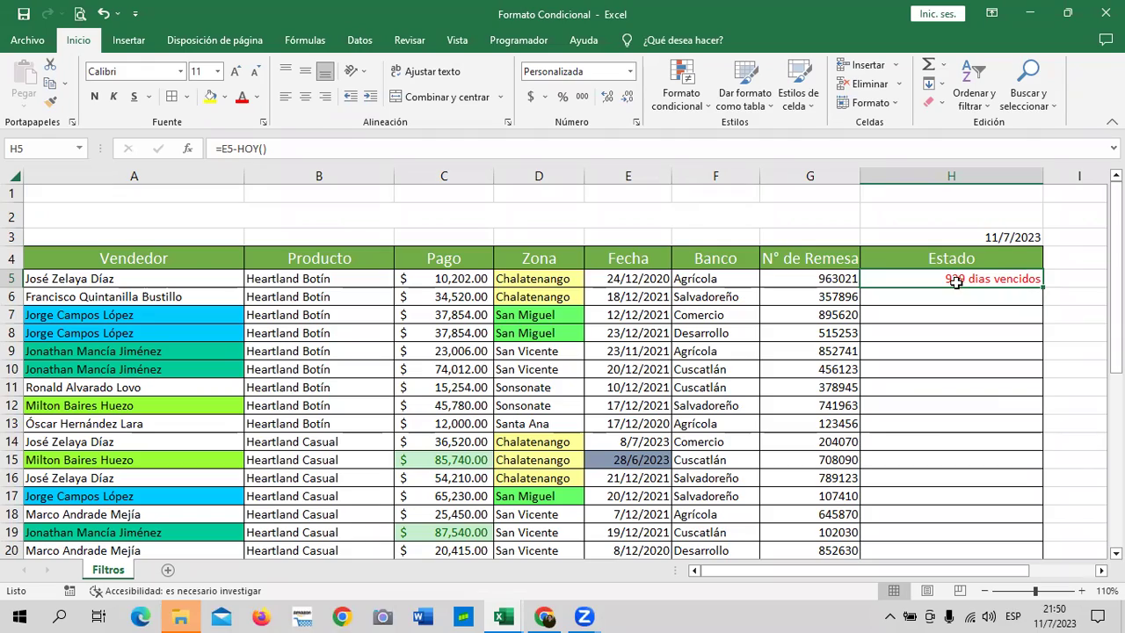
Step: Copy H5's Estado formula down to H36 and confirm H14 shows 3 dias vencidos
{"action": "mouse_move", "coordinate": [1042, 287]}
{"action": "left_mouse_down"}
{"action": "mouse_move", "coordinate": [1031, 609]}
{"action": "mouse_move", "coordinate": [1044, 525]}
{"action": "left_mouse_up"}
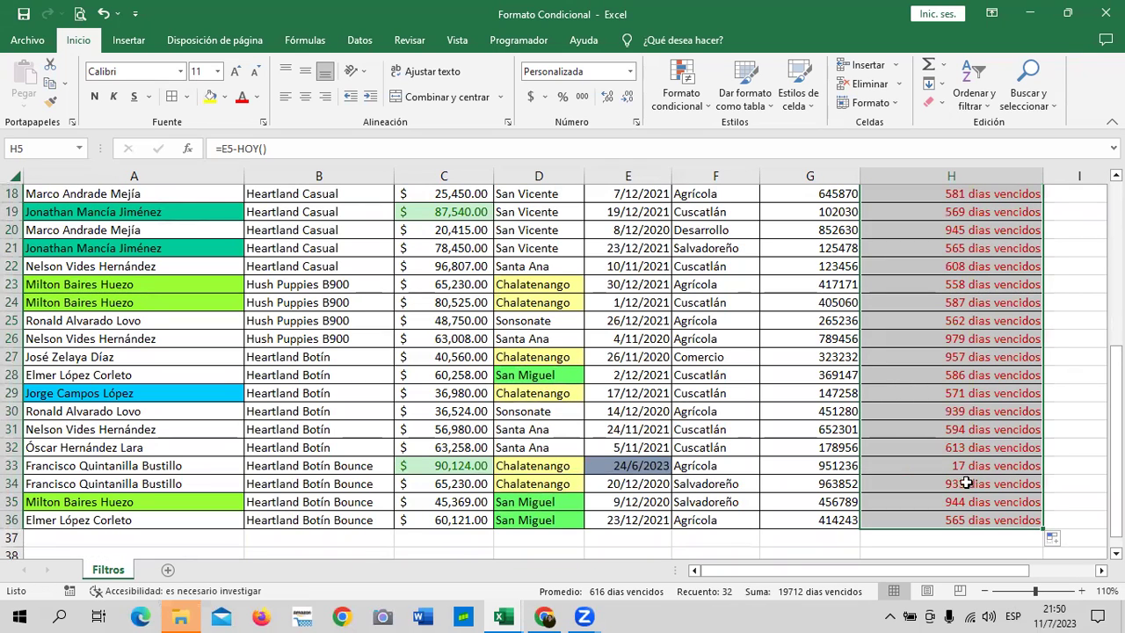
{"action": "scroll", "coordinate": [931, 487], "scroll_direction": "up", "scroll_amount": 2}
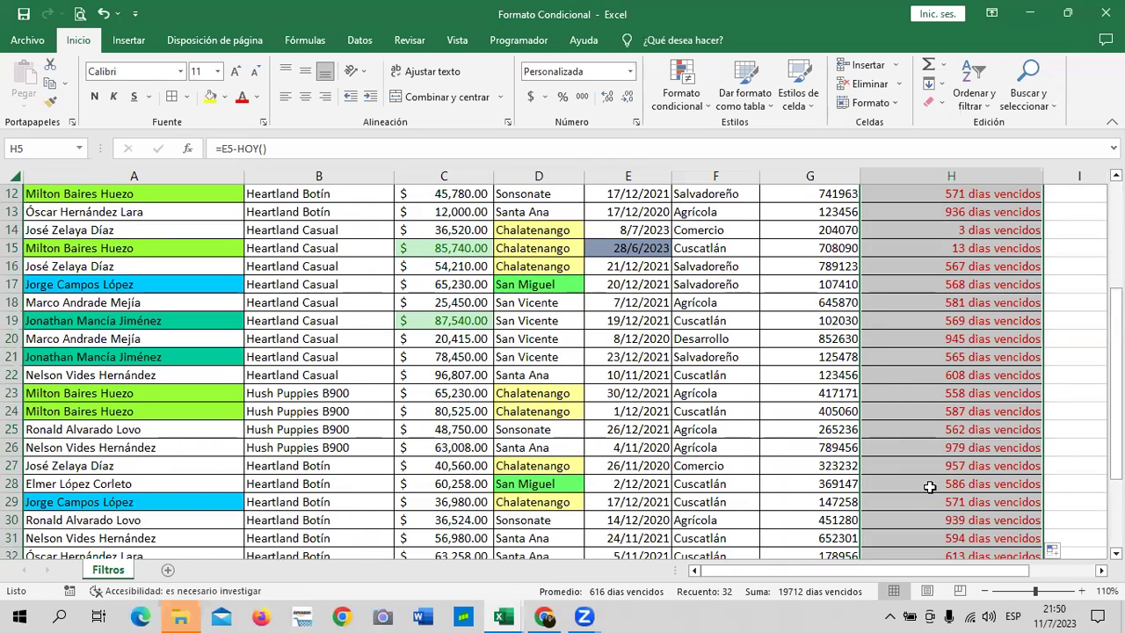
{"action": "scroll", "coordinate": [930, 486], "scroll_direction": "up", "scroll_amount": 2}
{"action": "scroll", "coordinate": [611, 350], "scroll_direction": "up", "scroll_amount": 2}
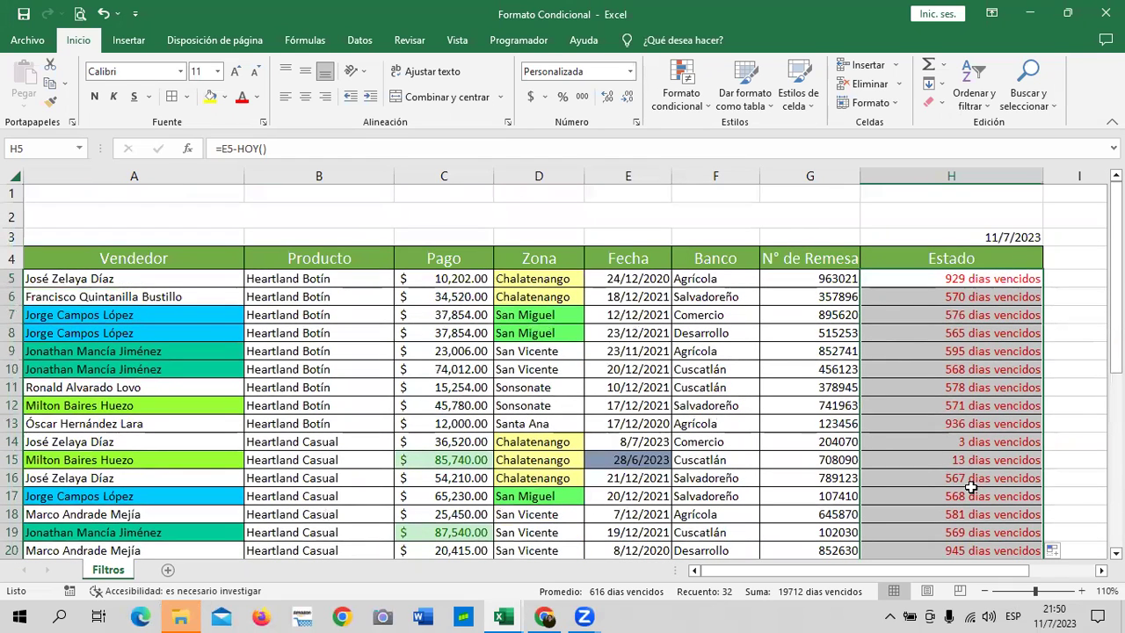
{"action": "left_click", "coordinate": [939, 442]}
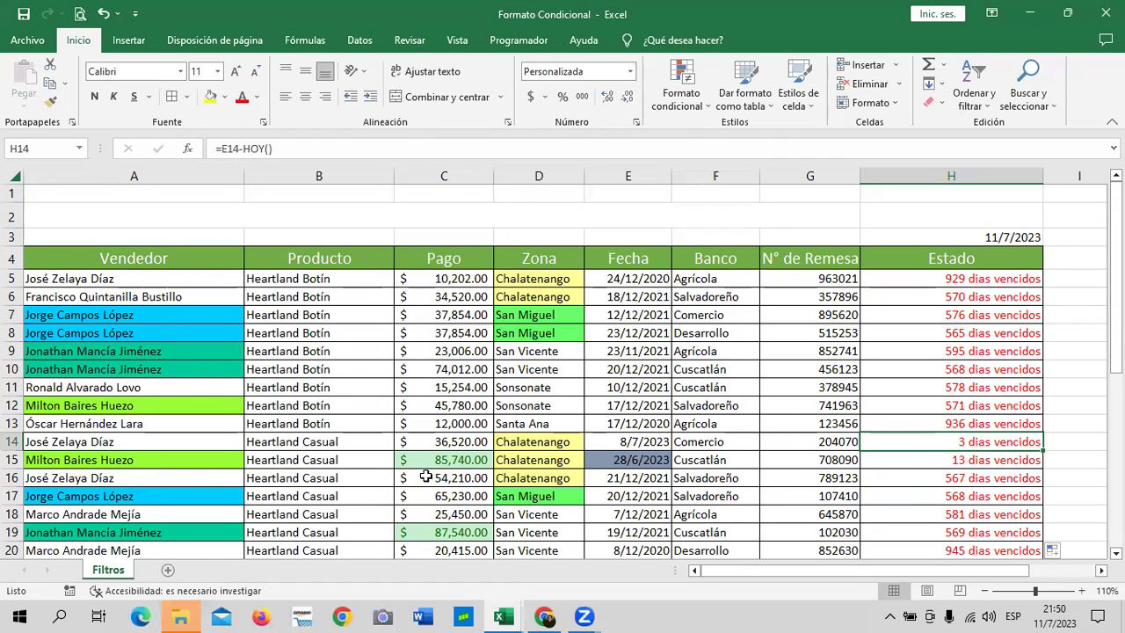
{"action": "scroll", "coordinate": [425, 475], "scroll_direction": "down", "scroll_amount": 1}
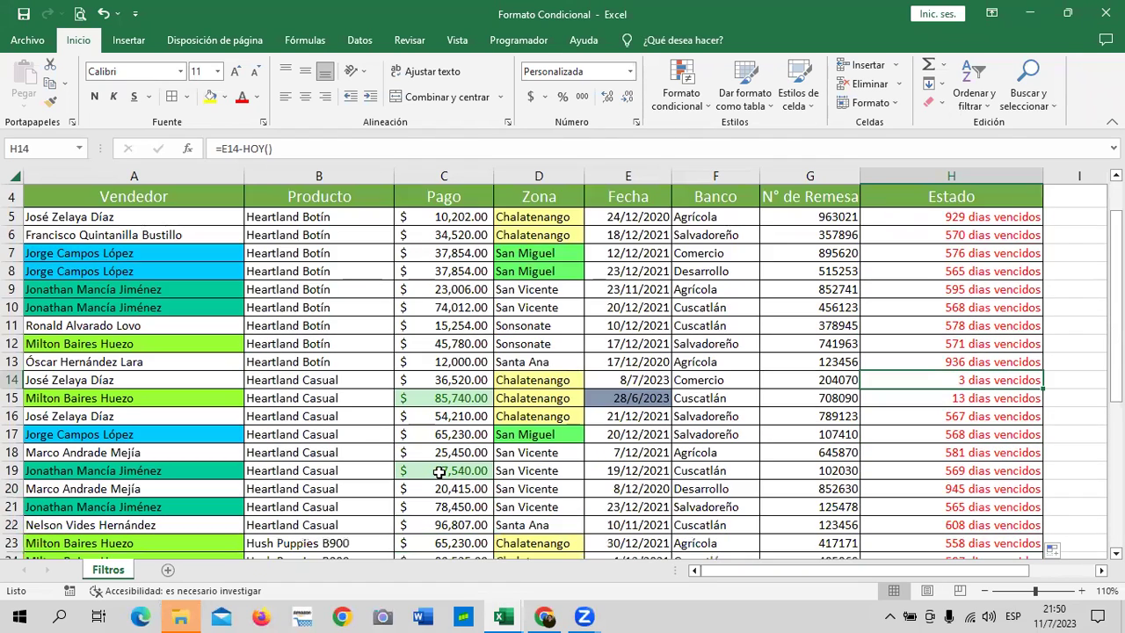
{"action": "left_click", "coordinate": [620, 378]}
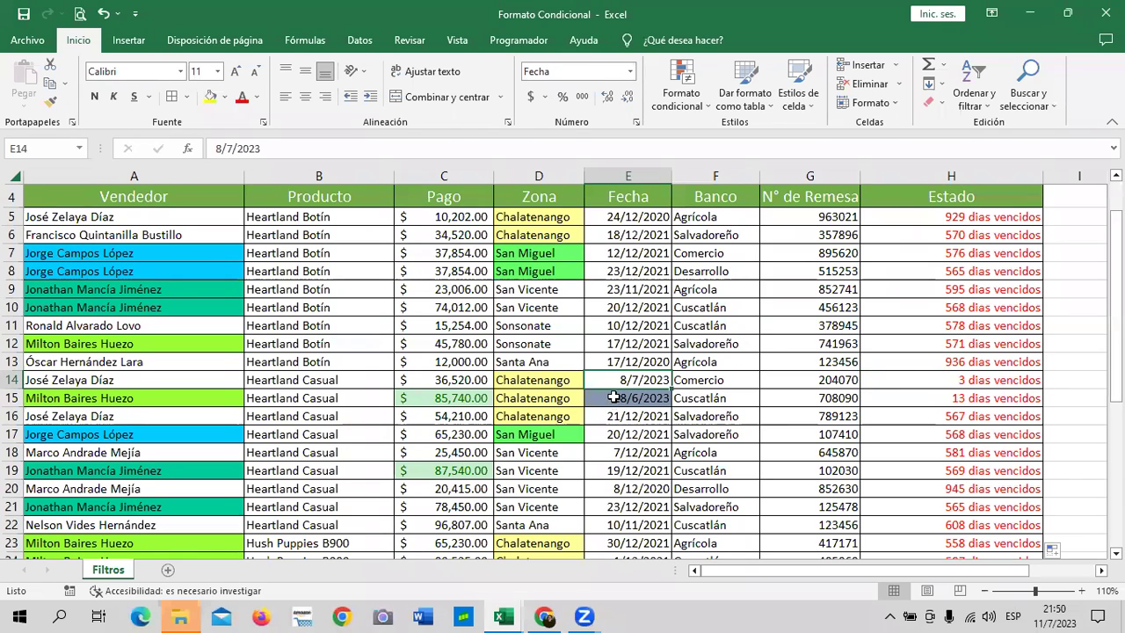
Step: Change the E14 date to 8/8/2023
{"action": "left_click", "coordinate": [234, 149]}
{"action": "key", "text": "BackSpace"}
{"action": "type", "text": "8"}
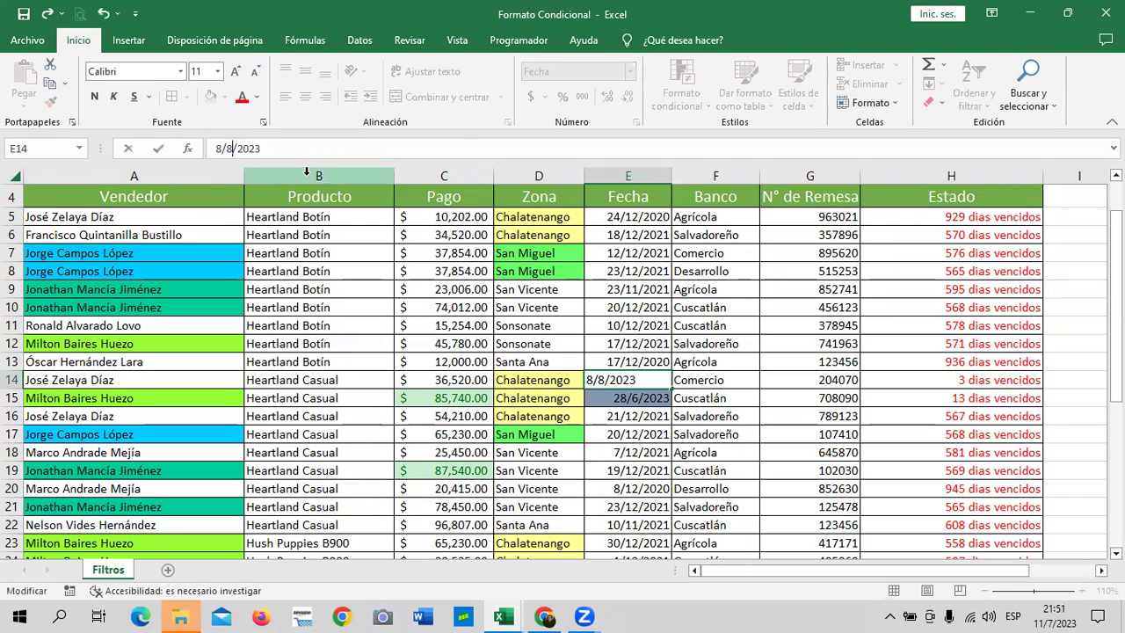
{"action": "key", "text": "Return"}
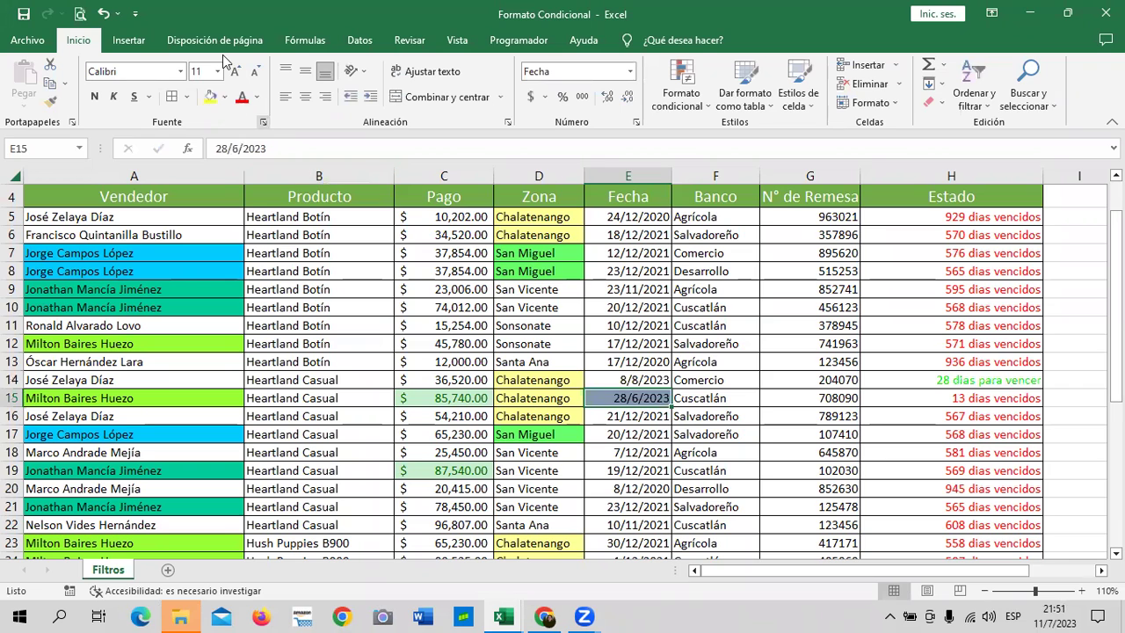
Step: Verify H14 now shows green 28 dias para vencer against its E14 date
{"action": "left_click", "coordinate": [958, 470]}
{"action": "left_click", "coordinate": [919, 381]}
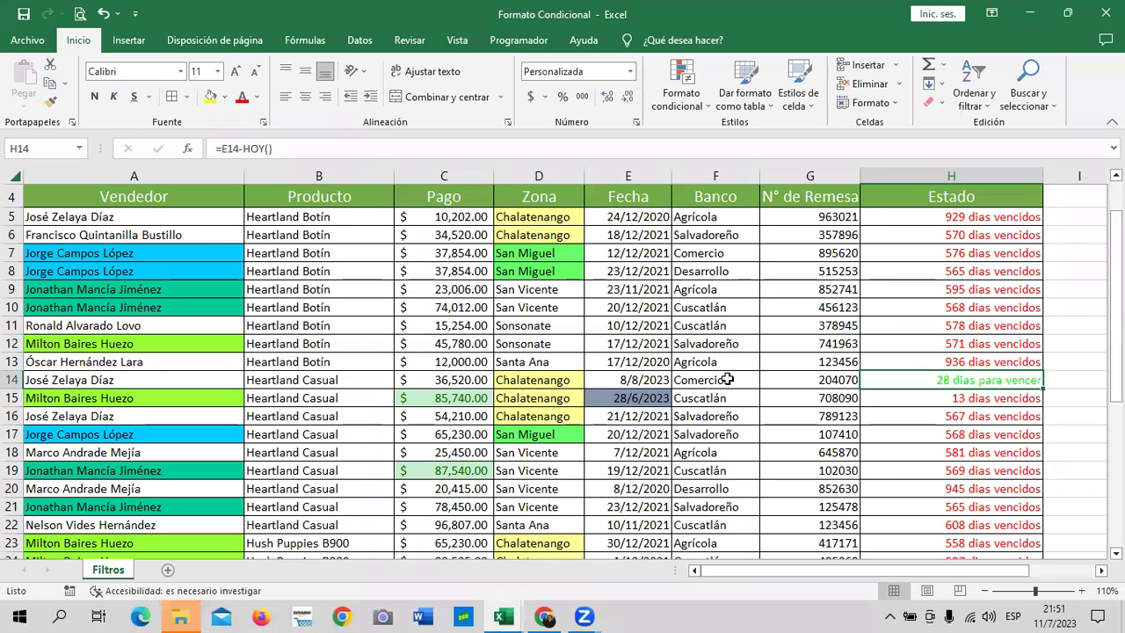
{"action": "left_click", "coordinate": [637, 379]}
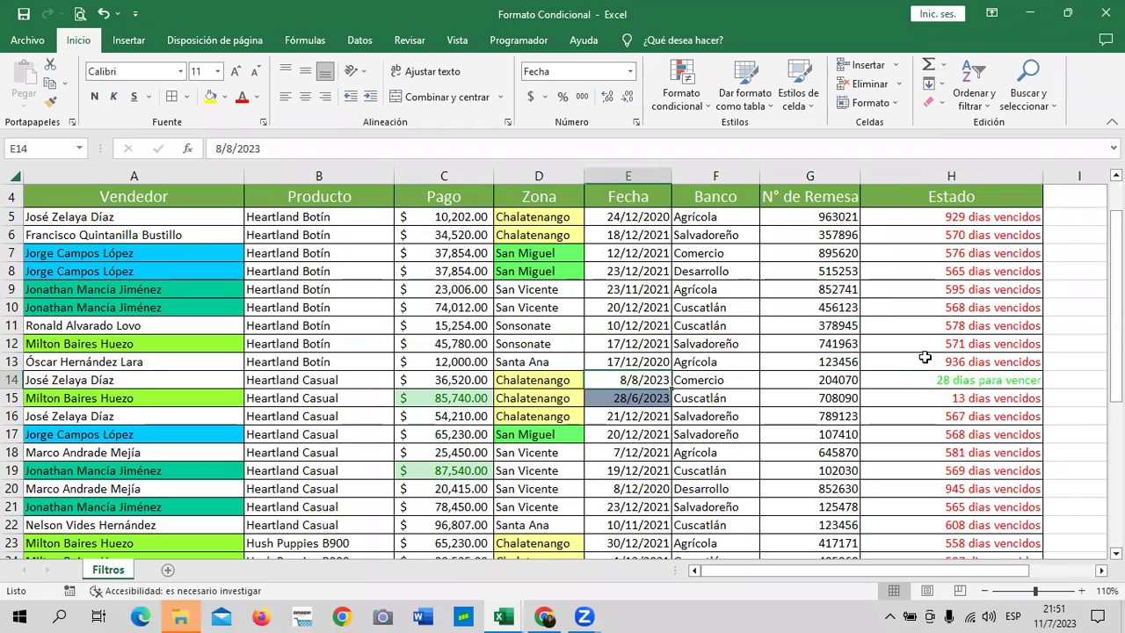
{"action": "left_click", "coordinate": [539, 380]}
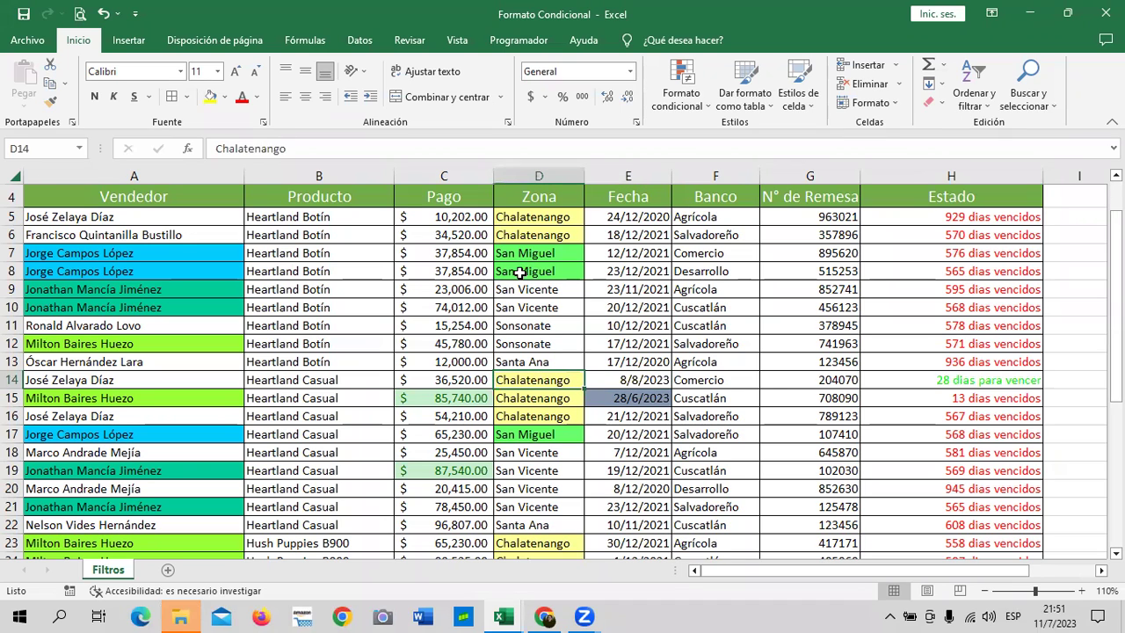
{"action": "left_click", "coordinate": [540, 398]}
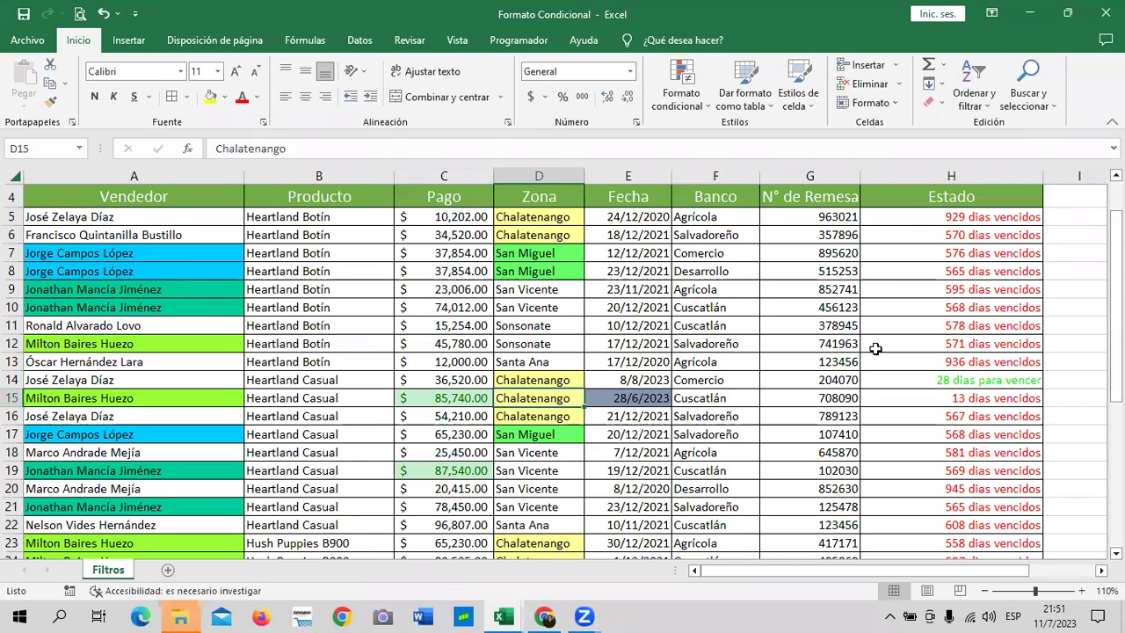
{"action": "left_click", "coordinate": [905, 380]}
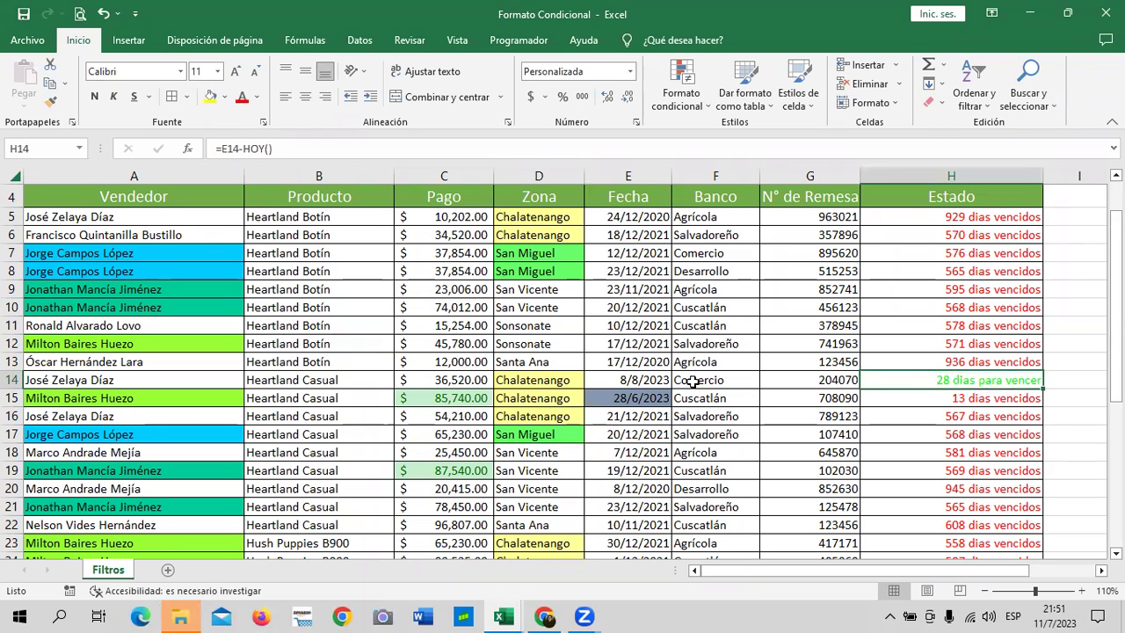
{"action": "left_click", "coordinate": [605, 380]}
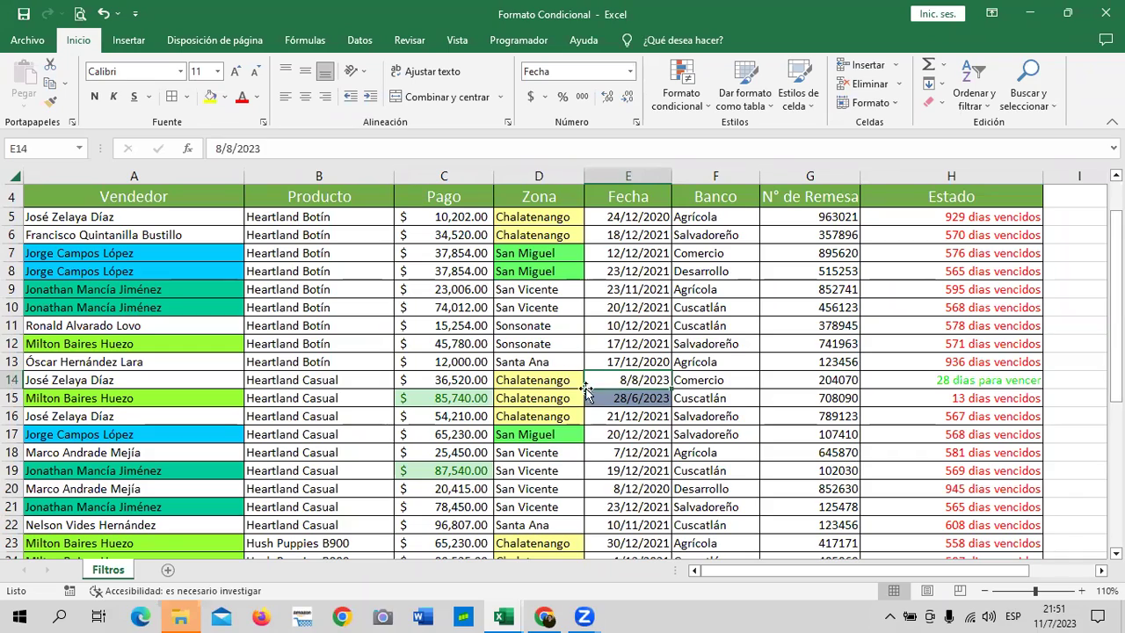
{"action": "left_click", "coordinate": [880, 386]}
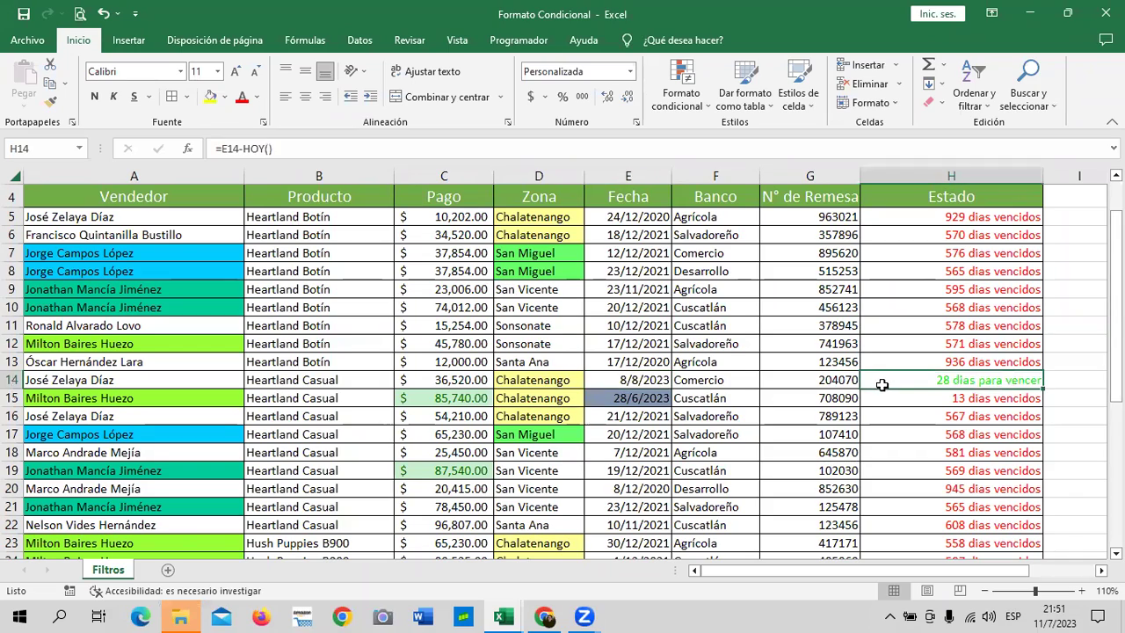
{"action": "scroll", "coordinate": [882, 385], "scroll_direction": "down", "scroll_amount": 1}
{"action": "scroll", "coordinate": [881, 385], "scroll_direction": "down", "scroll_amount": 4}
{"action": "scroll", "coordinate": [881, 384], "scroll_direction": "down", "scroll_amount": 1}
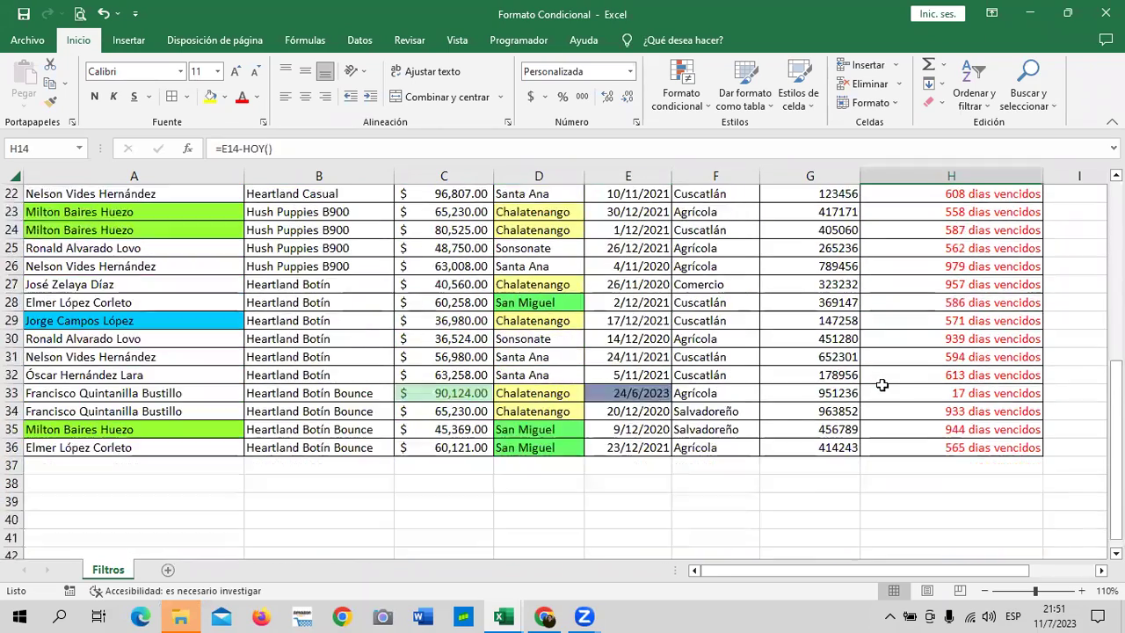
Step: Change E33 to 24/10/2023 so H33 shows green 105 dias para vencer
{"action": "left_click", "coordinate": [890, 392]}
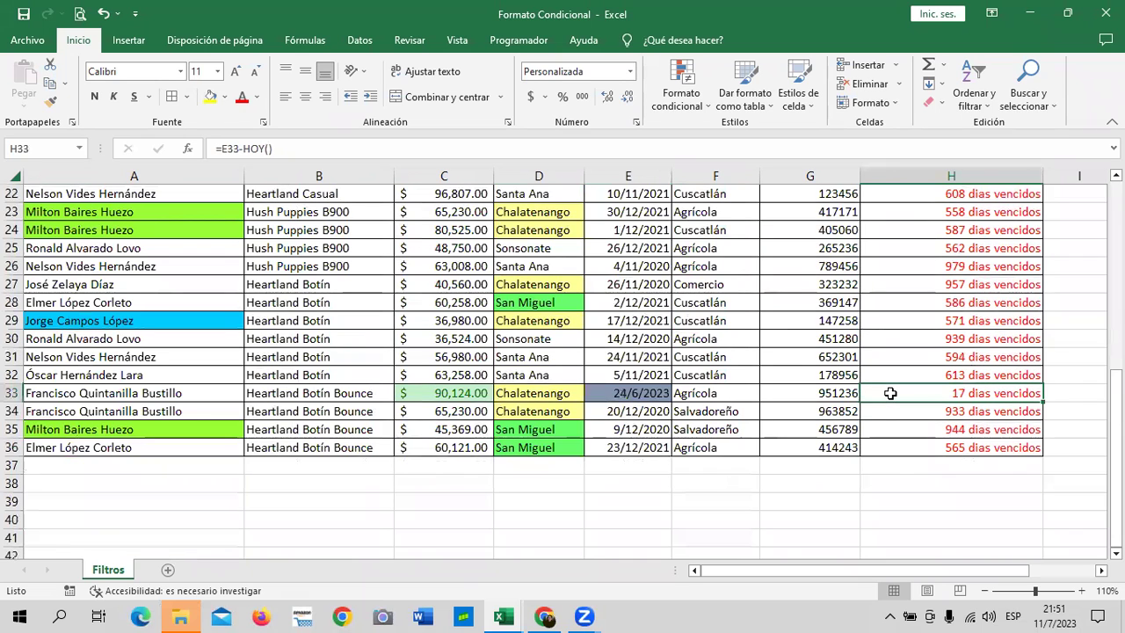
{"action": "left_click", "coordinate": [624, 392]}
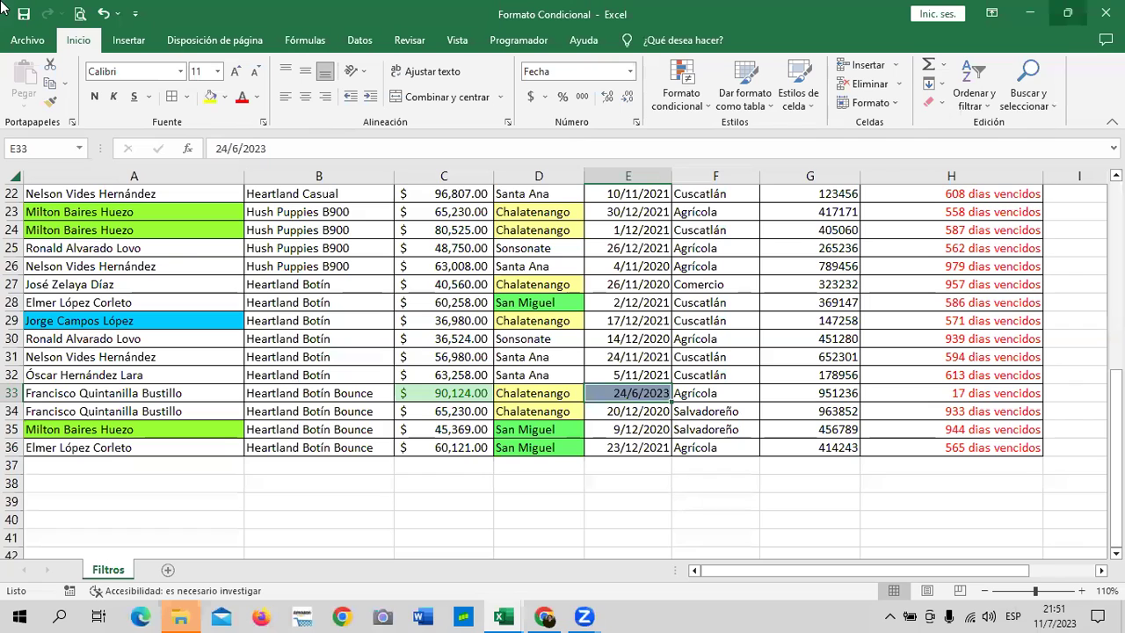
{"action": "left_click", "coordinate": [237, 150]}
{"action": "key", "text": "BackSpace"}
{"action": "type", "text": "10"}
{"action": "key", "text": "Return"}
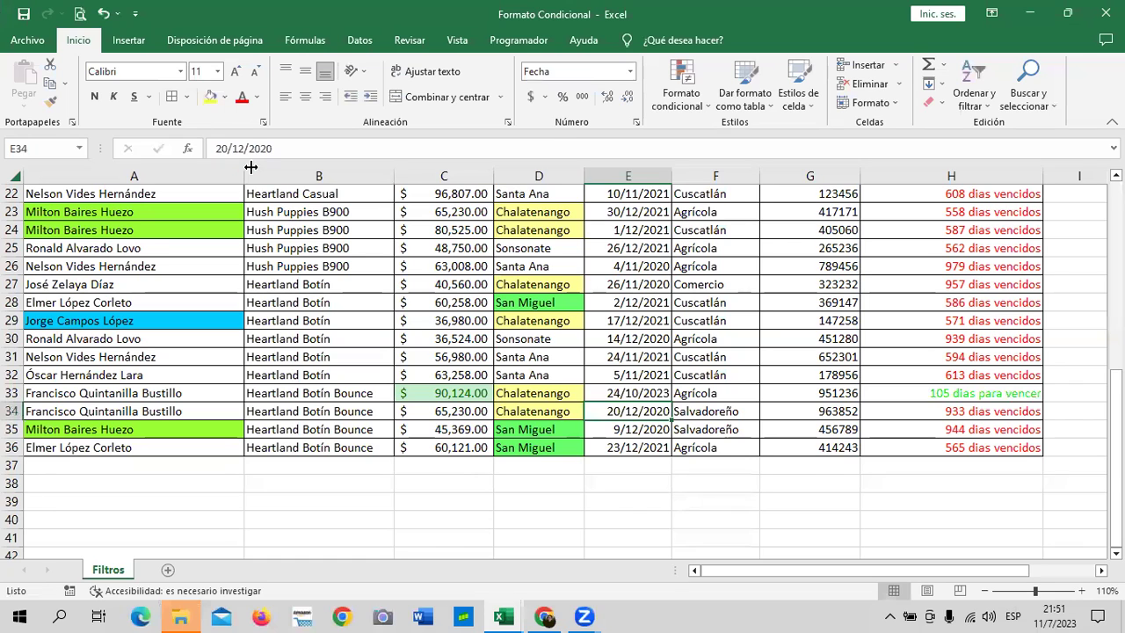
{"action": "left_click", "coordinate": [928, 390]}
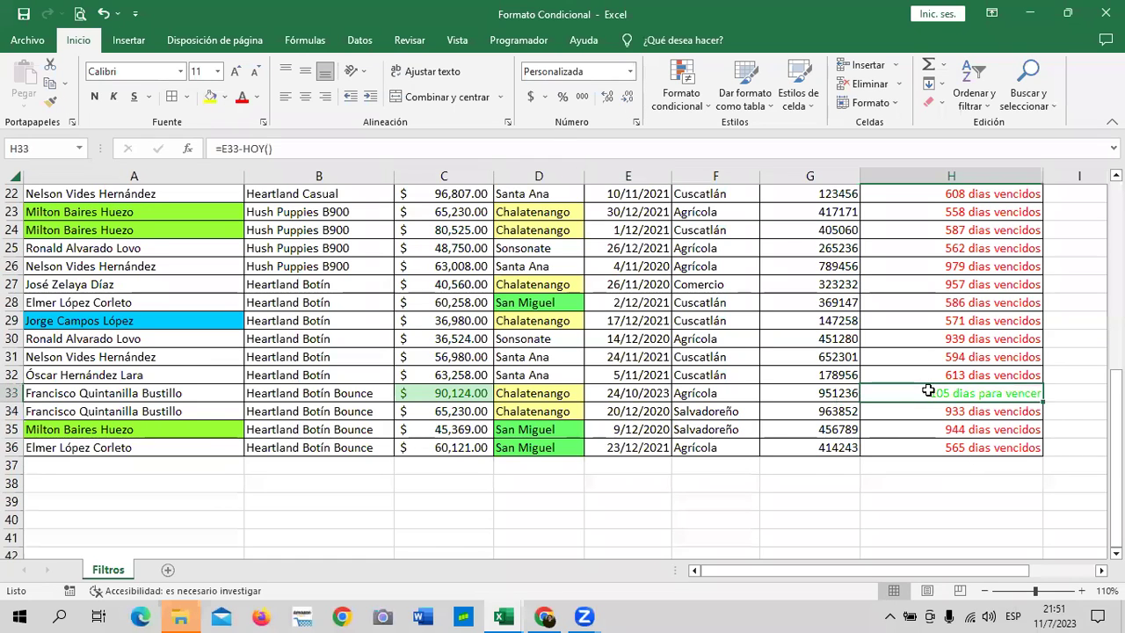
{"action": "left_click", "coordinate": [634, 393]}
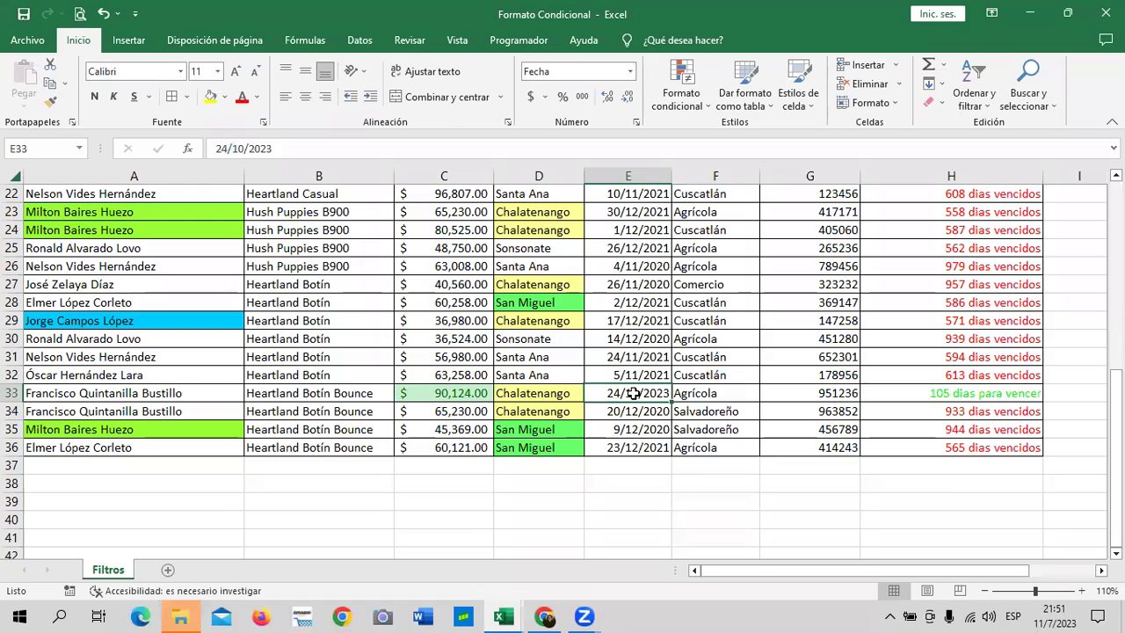
Step: Change E21 to 11/7/2023 and check H21's resulting 'dias para vencer' status
{"action": "scroll", "coordinate": [817, 396], "scroll_direction": "up", "scroll_amount": 2}
{"action": "scroll", "coordinate": [828, 412], "scroll_direction": "up", "scroll_amount": 2}
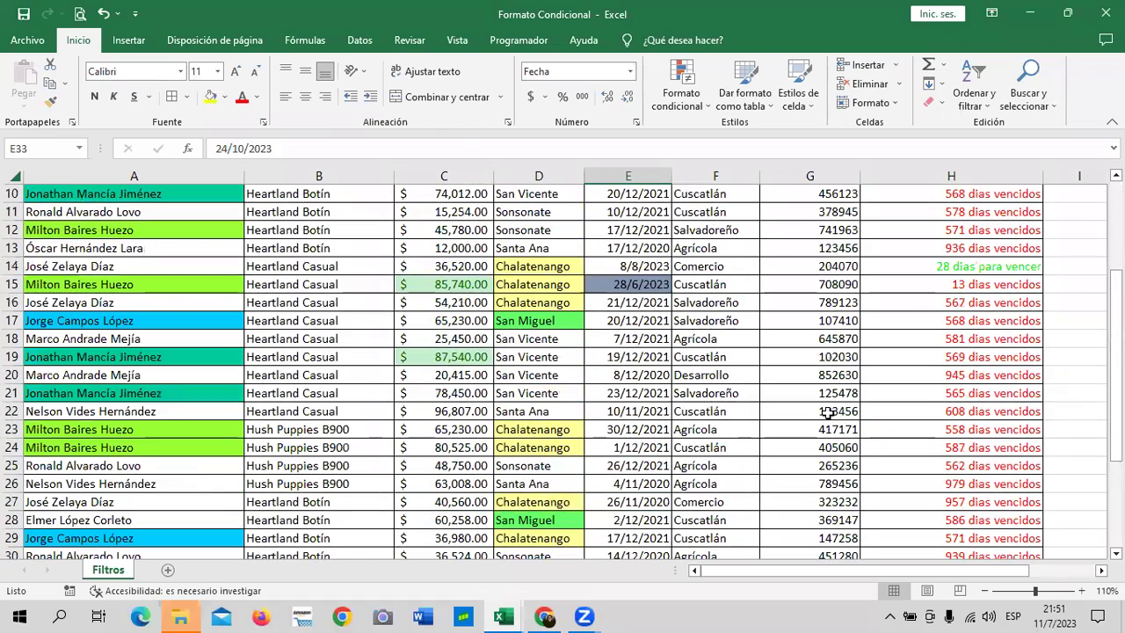
{"action": "scroll", "coordinate": [829, 412], "scroll_direction": "up", "scroll_amount": 2}
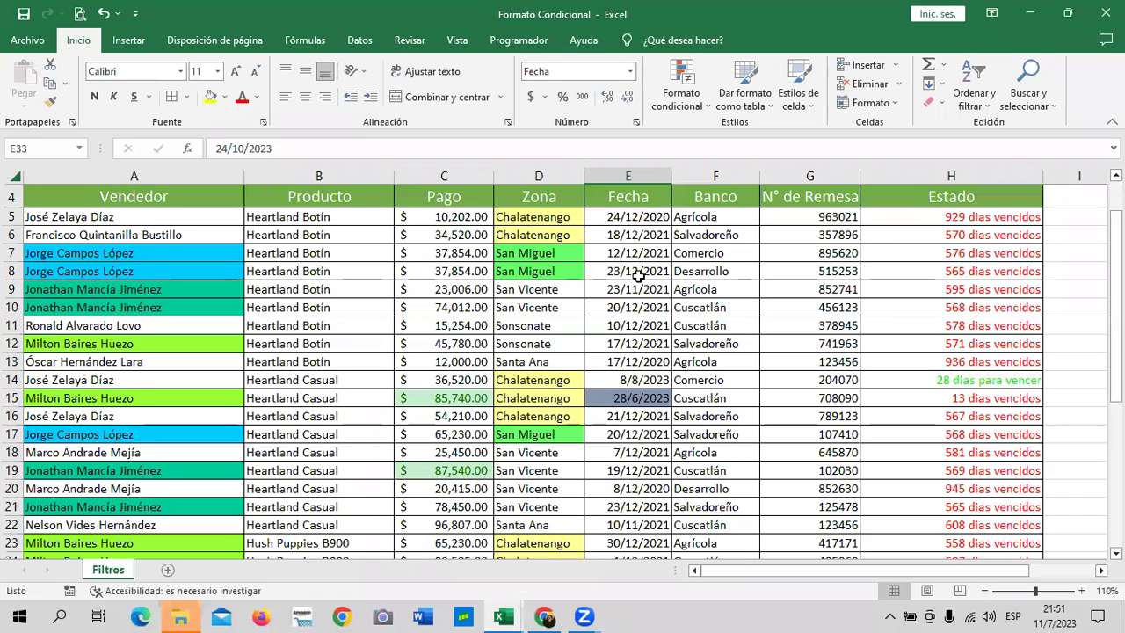
{"action": "scroll", "coordinate": [659, 387], "scroll_direction": "down", "scroll_amount": 2}
{"action": "left_click", "coordinate": [620, 393]}
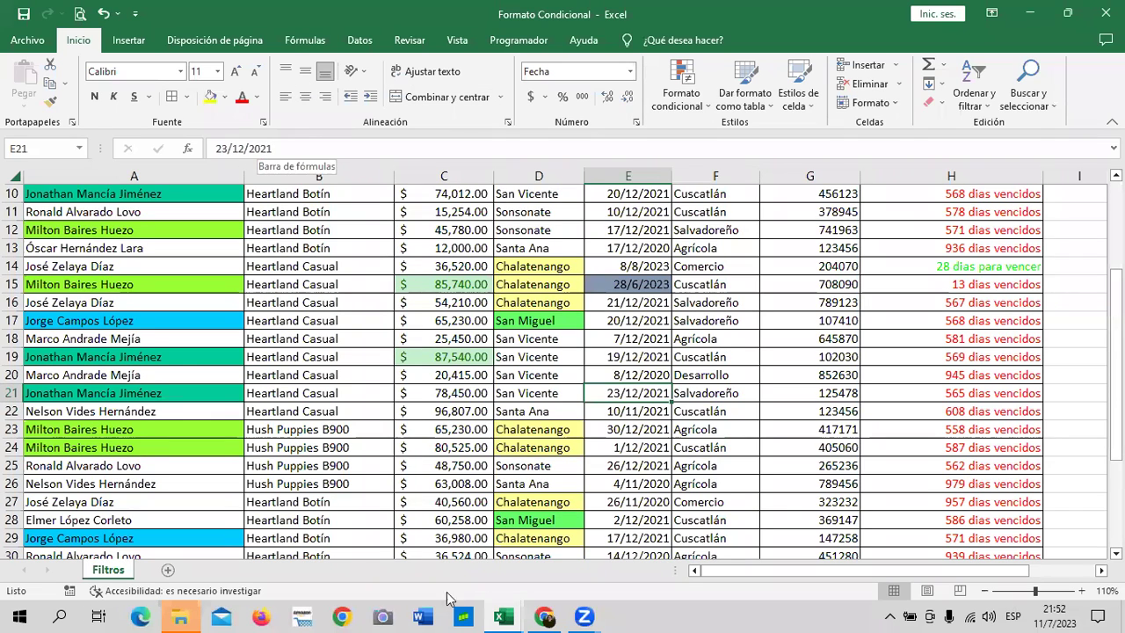
{"action": "key", "text": "F2"}
{"action": "key", "text": "Delete"}
{"action": "key", "text": "Delete"}
{"action": "type", "text": "11"}
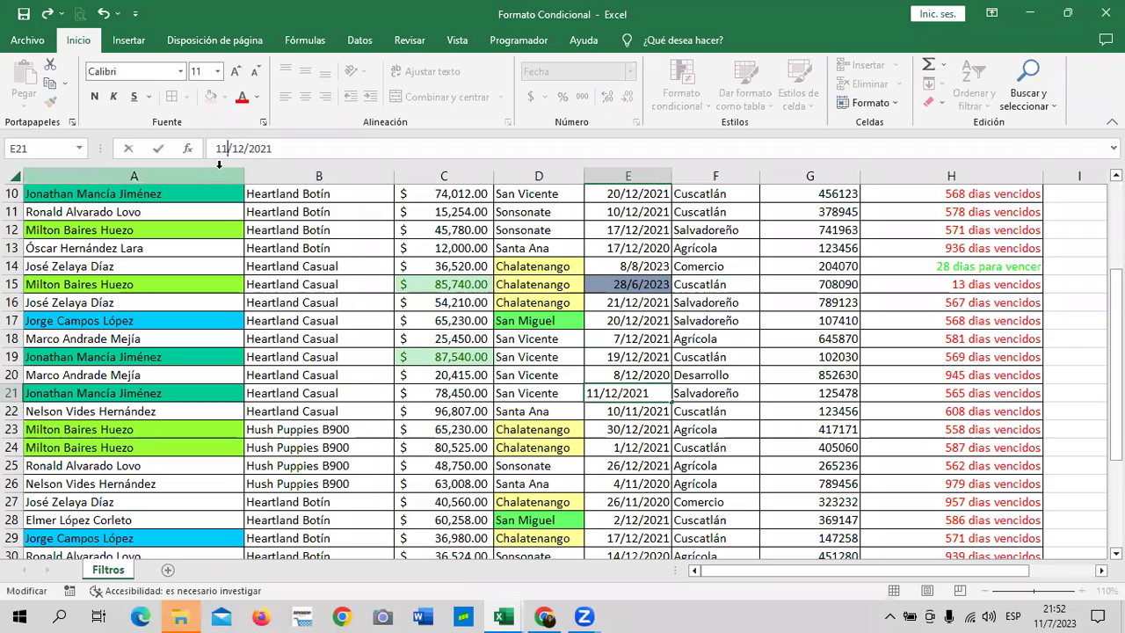
{"action": "left_click", "coordinate": [249, 149]}
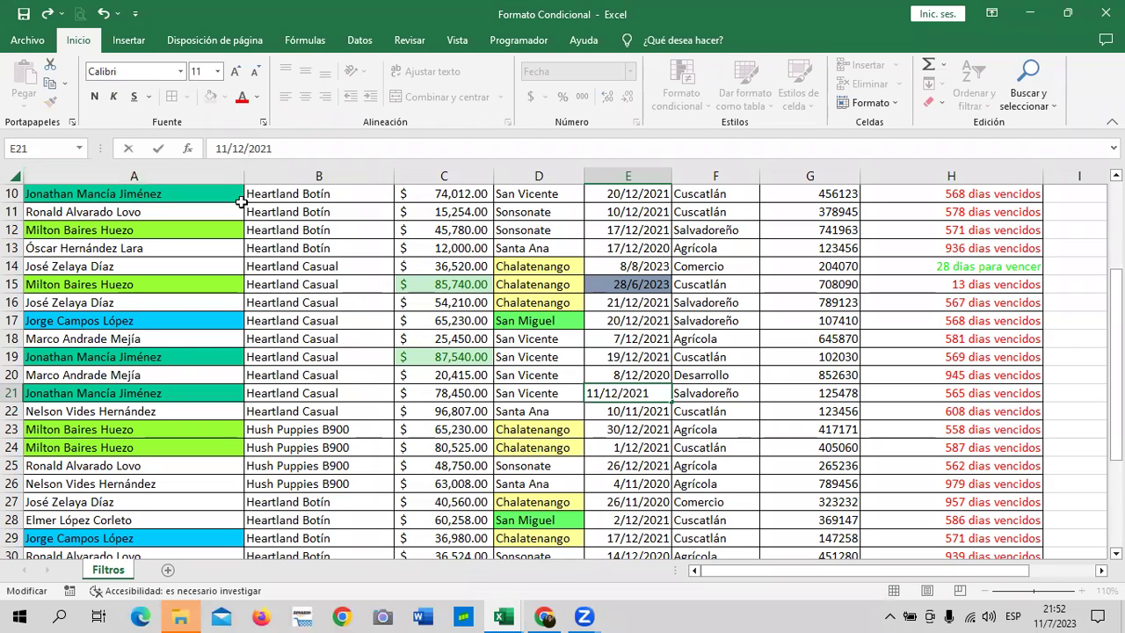
{"action": "left_click", "coordinate": [235, 148]}
{"action": "left_click", "coordinate": [245, 149]}
{"action": "key", "text": "BackSpace"}
{"action": "key", "text": "BackSpace"}
{"action": "type", "text": "7"}
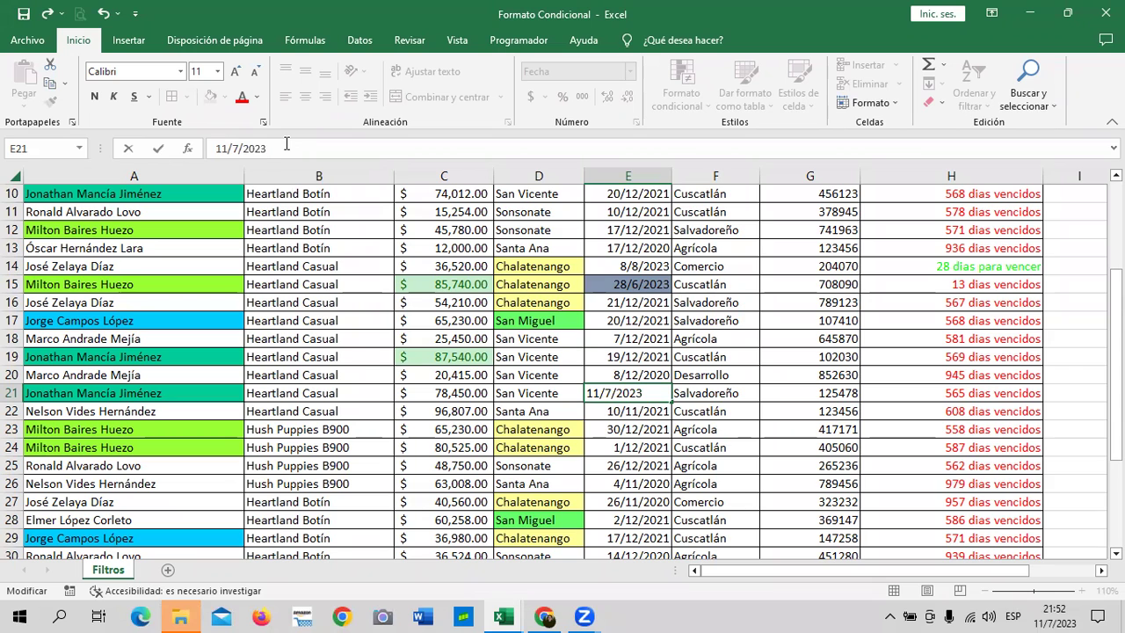
{"action": "key", "text": "Return"}
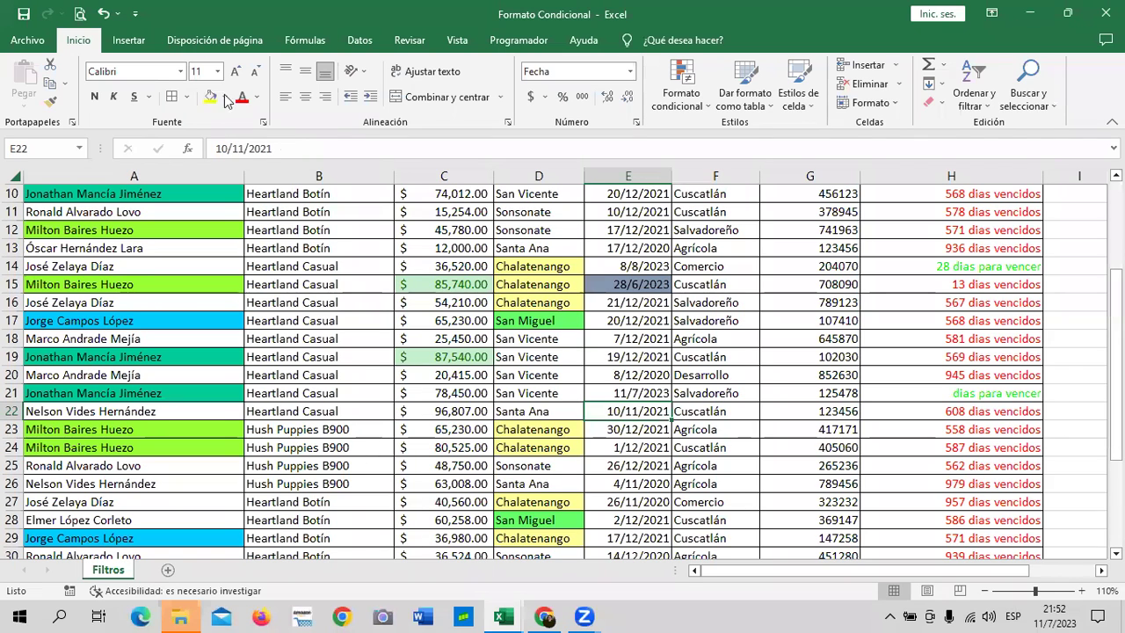
{"action": "left_click", "coordinate": [900, 392]}
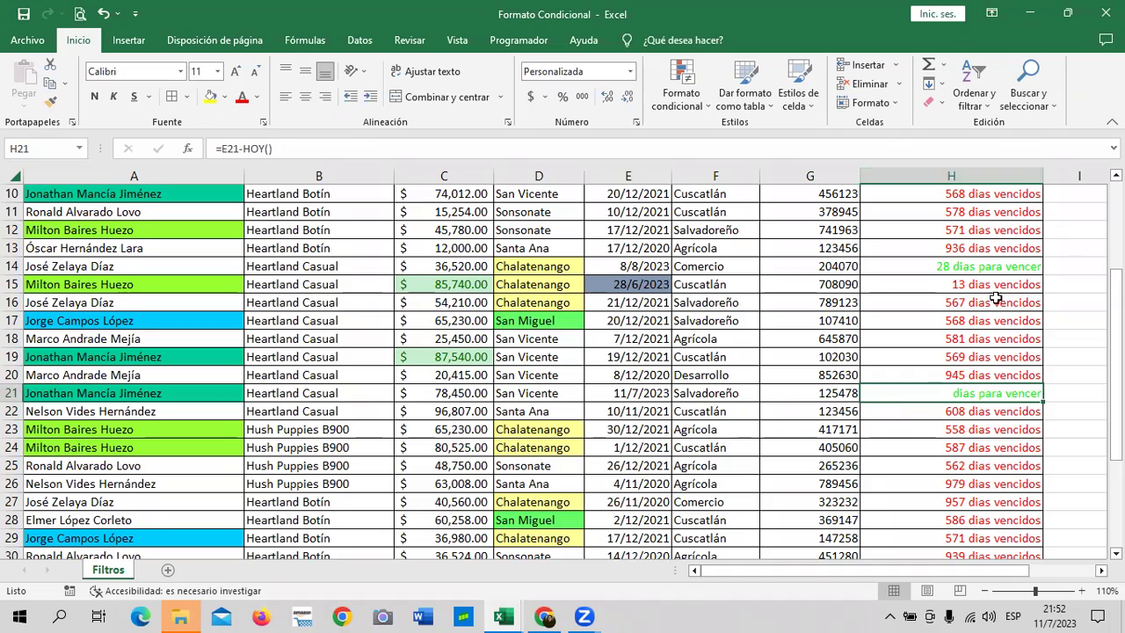
Step: Add a third section [azul] # "vence hoy" to the H5:H36 custom number format
{"action": "scroll", "coordinate": [936, 421], "scroll_direction": "up", "scroll_amount": 3}
{"action": "left_click_drag", "start_coordinate": [925, 278], "coordinate": [964, 613]}
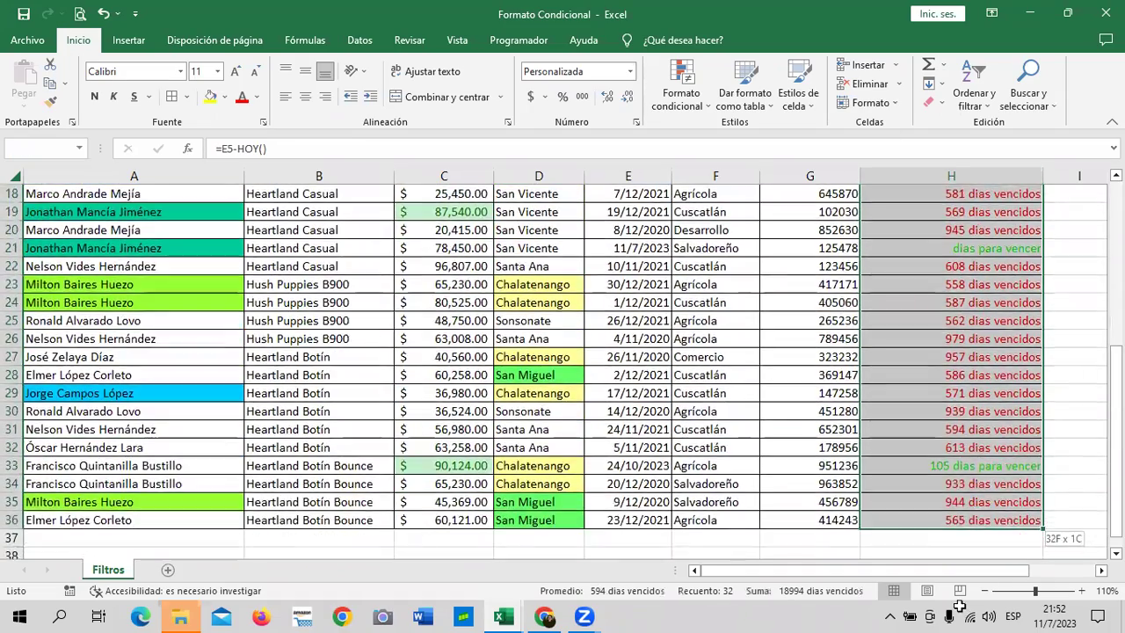
{"action": "mouse_move", "coordinate": [964, 613]}
{"action": "left_mouse_down"}
{"action": "mouse_move", "coordinate": [966, 477]}
{"action": "mouse_move", "coordinate": [964, 499]}
{"action": "left_mouse_up"}
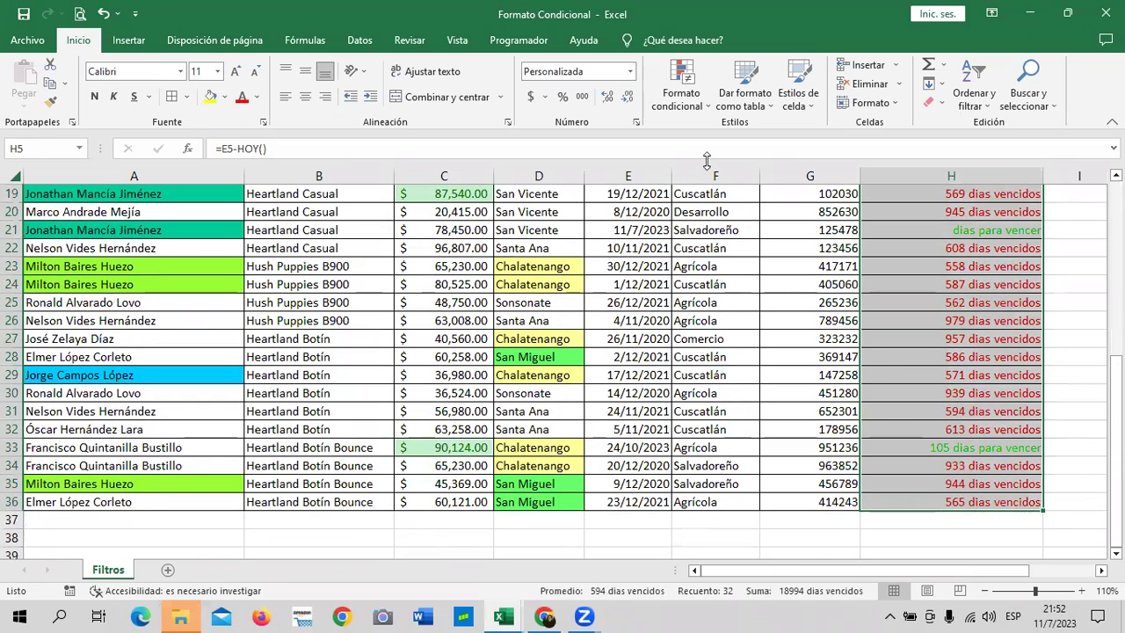
{"action": "left_click", "coordinate": [637, 127]}
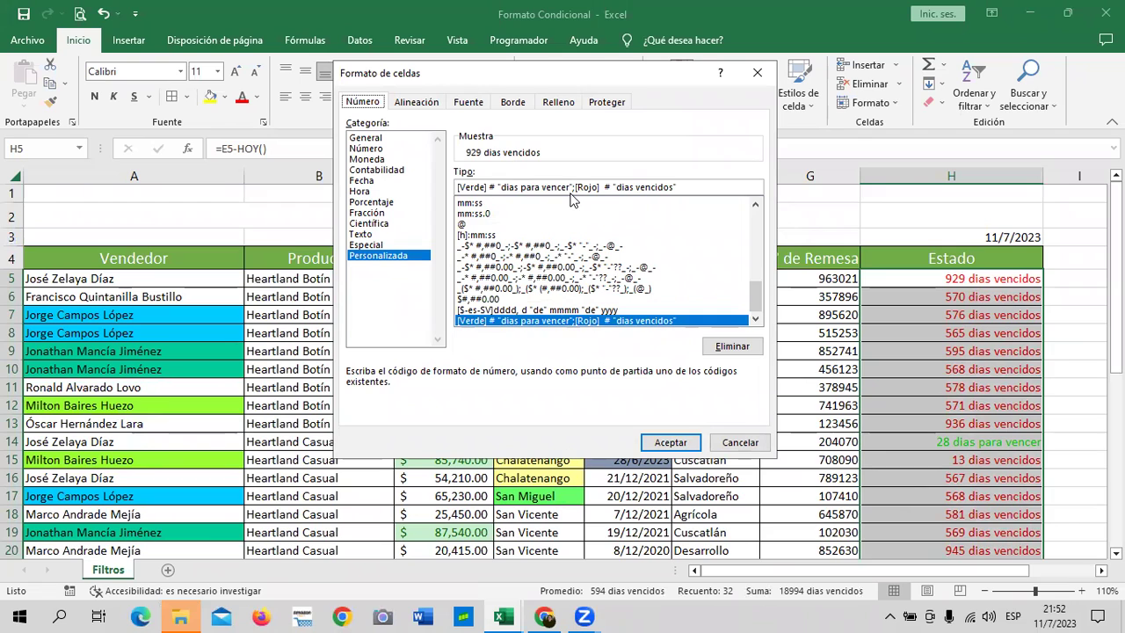
{"action": "left_click", "coordinate": [692, 187]}
{"action": "type", "text": ";[azul"}
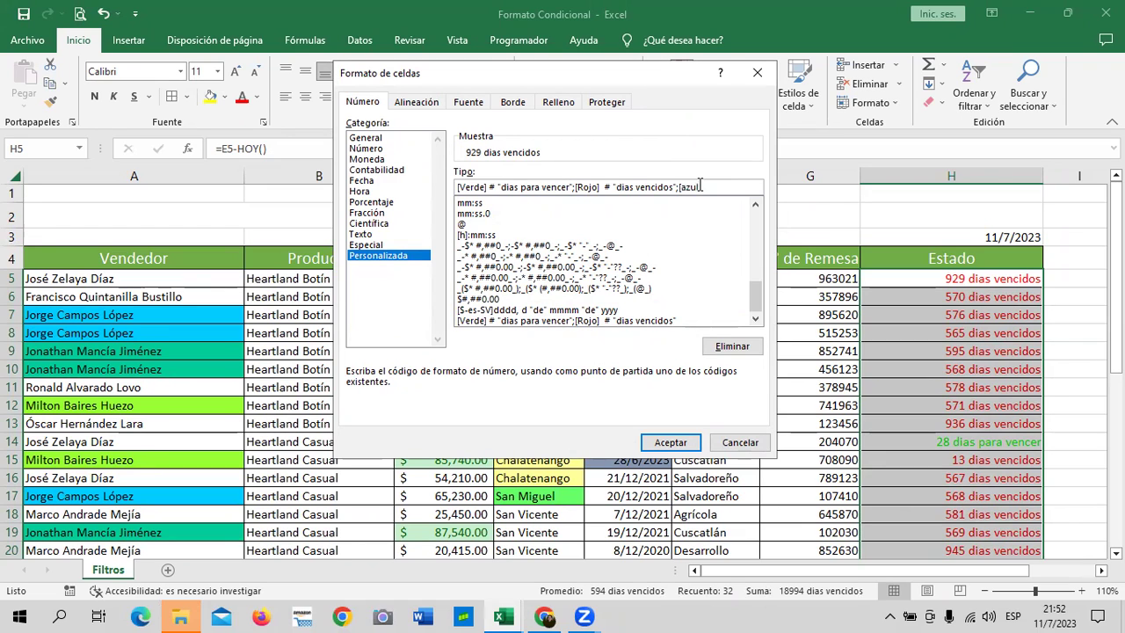
{"action": "type", "text": "]"}
{"action": "type", "text": " # \"vence hoy"}
{"action": "left_click", "coordinate": [677, 443]}
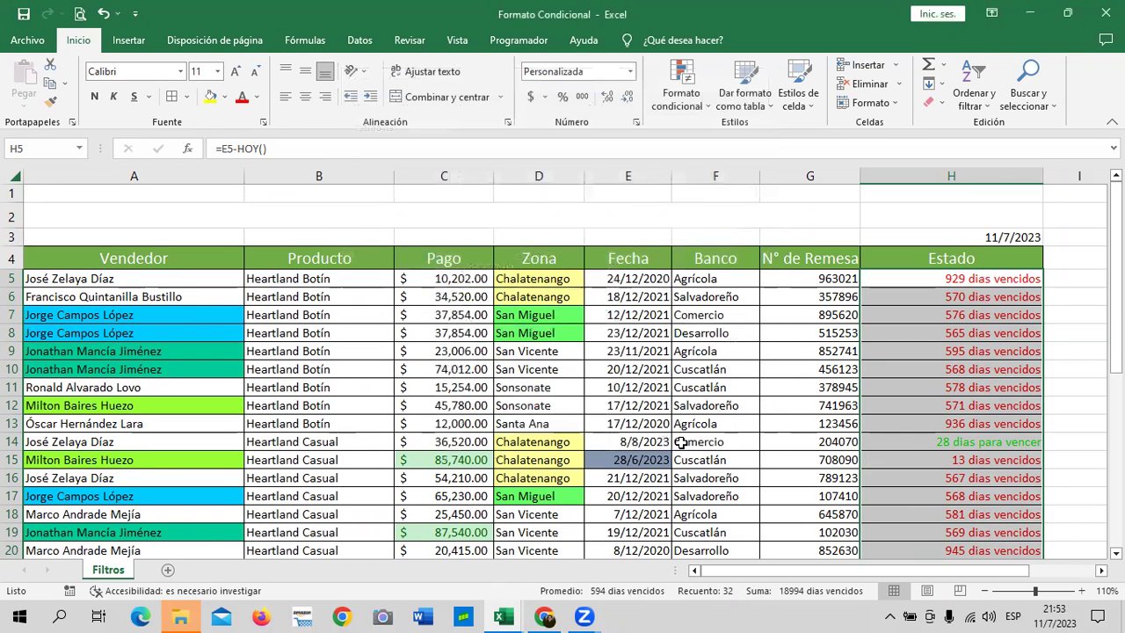
Step: Check that H21 now shows 'vence hoy' in blue
{"action": "left_click", "coordinate": [938, 475]}
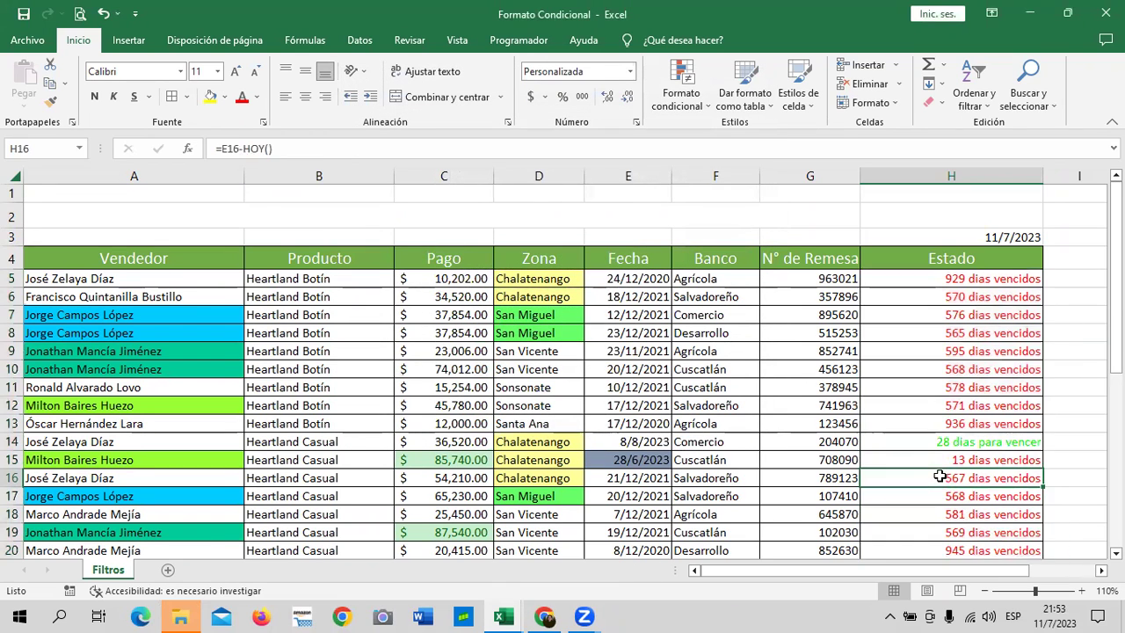
{"action": "scroll", "coordinate": [940, 472], "scroll_direction": "down", "scroll_amount": 2}
{"action": "scroll", "coordinate": [941, 452], "scroll_direction": "down", "scroll_amount": 1}
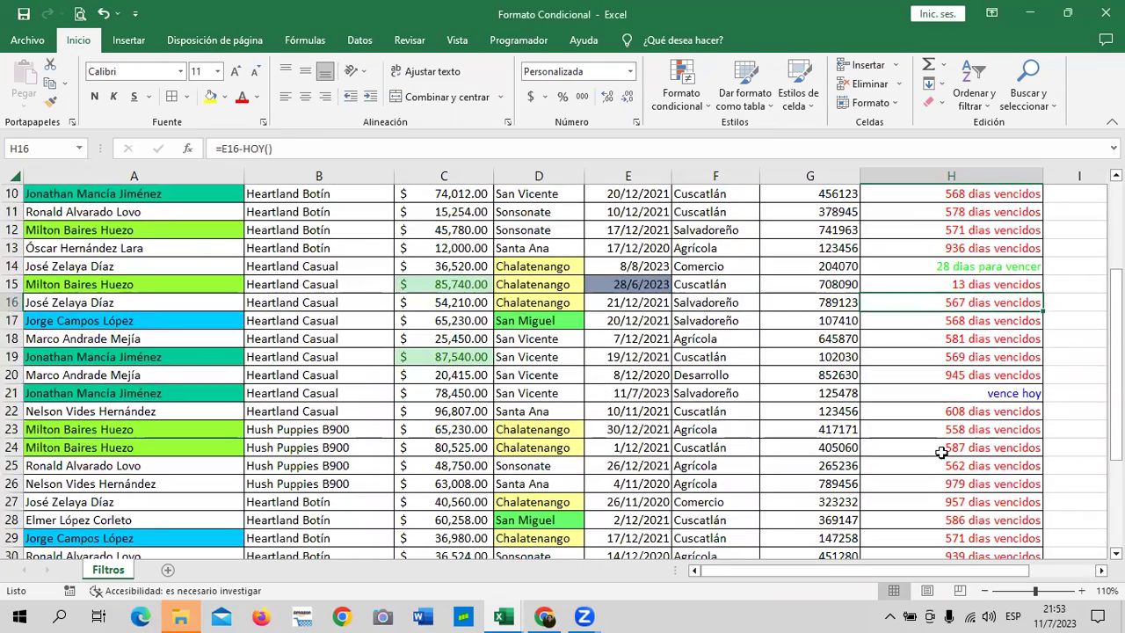
{"action": "left_click", "coordinate": [946, 388]}
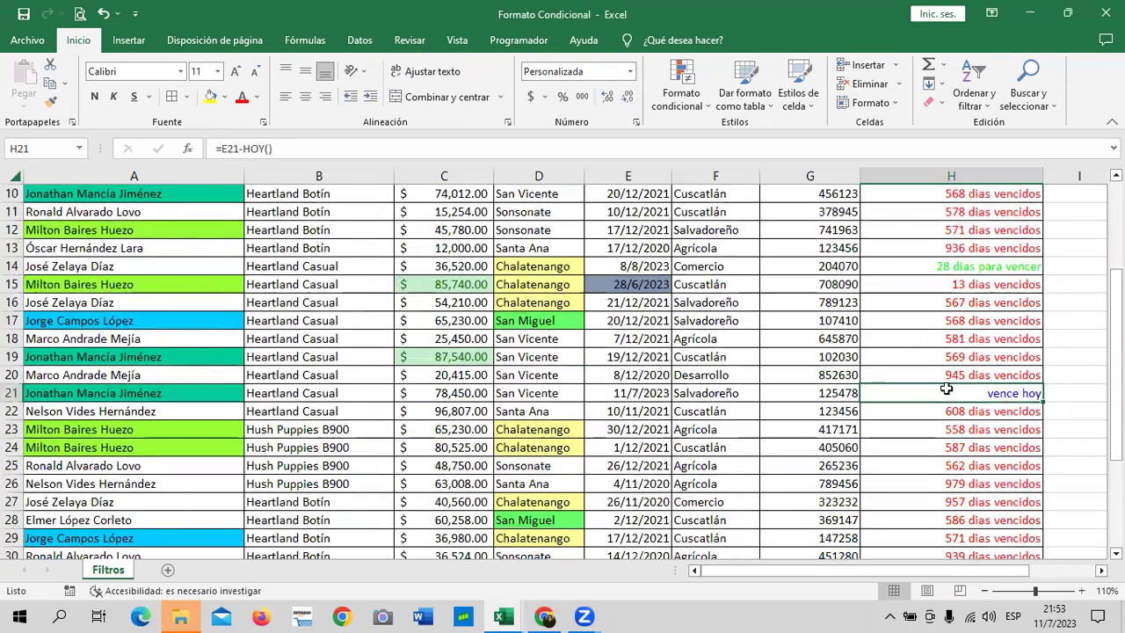
{"action": "scroll", "coordinate": [945, 389], "scroll_direction": "down", "scroll_amount": 3}
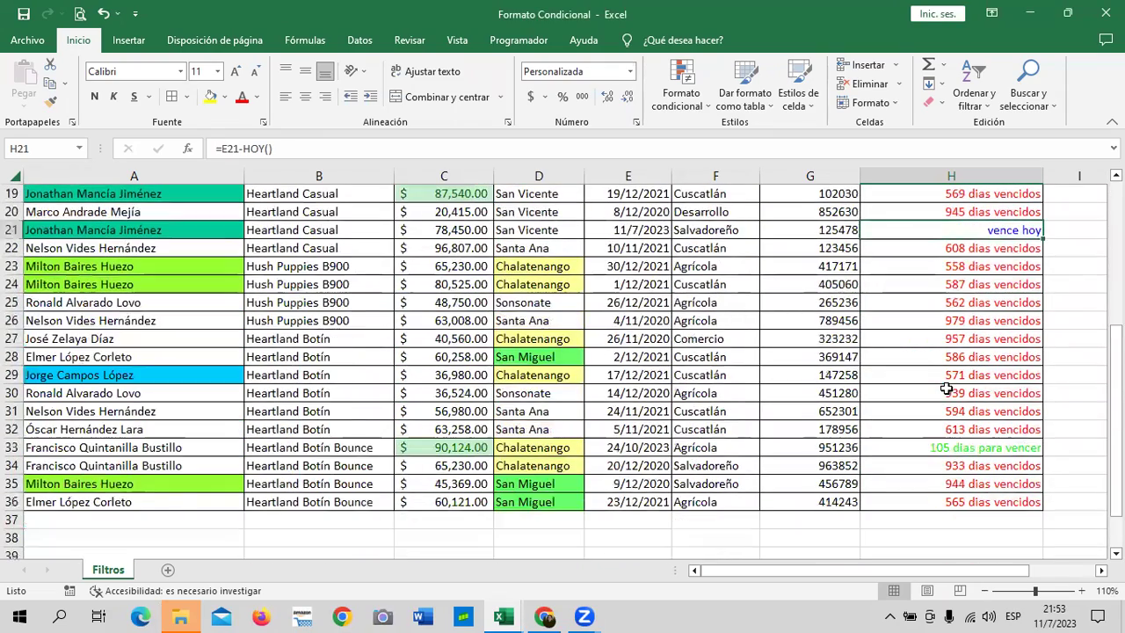
Step: Change the E36 date to 11/7/2023
{"action": "left_click", "coordinate": [644, 503]}
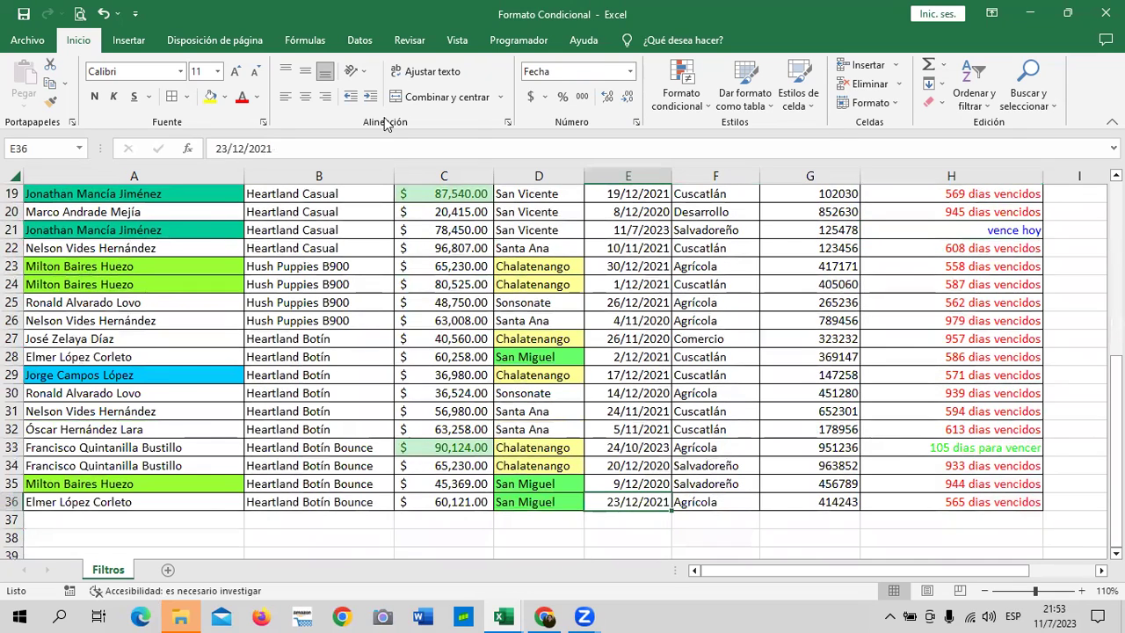
{"action": "left_click", "coordinate": [220, 148]}
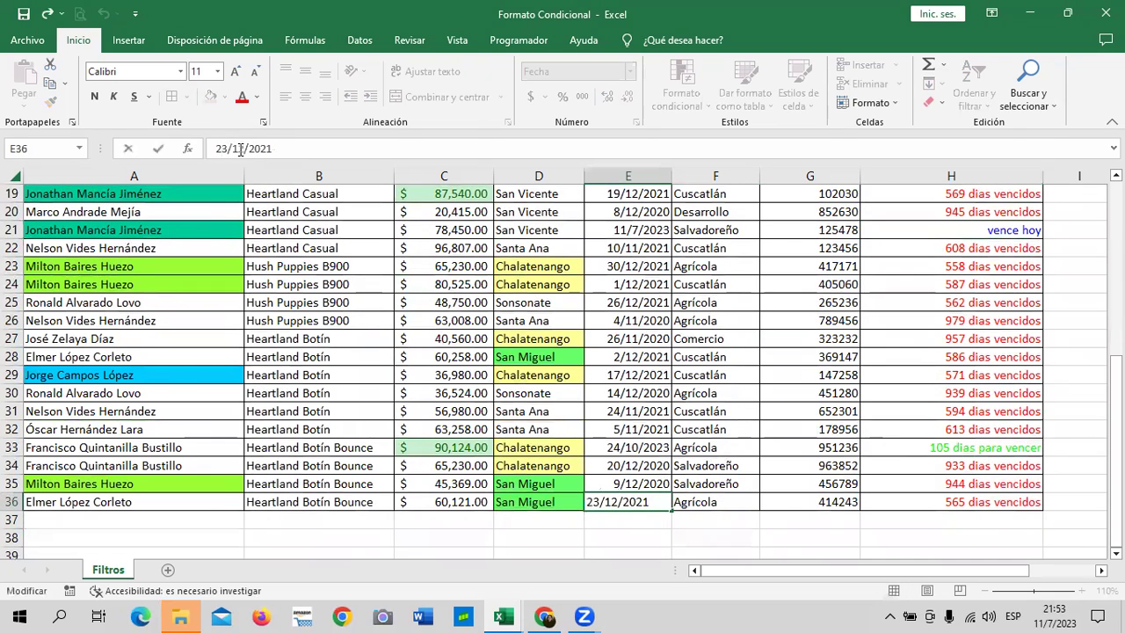
{"action": "left_click", "coordinate": [228, 148]}
{"action": "key", "text": "BackSpace"}
{"action": "key", "text": "BackSpace"}
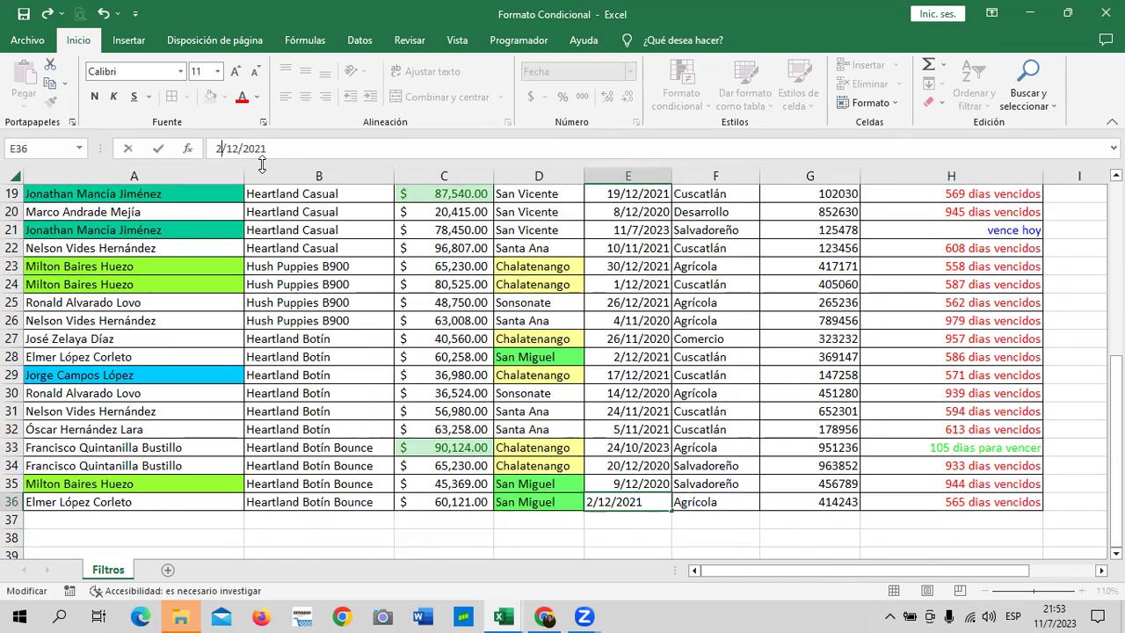
{"action": "type", "text": "11"}
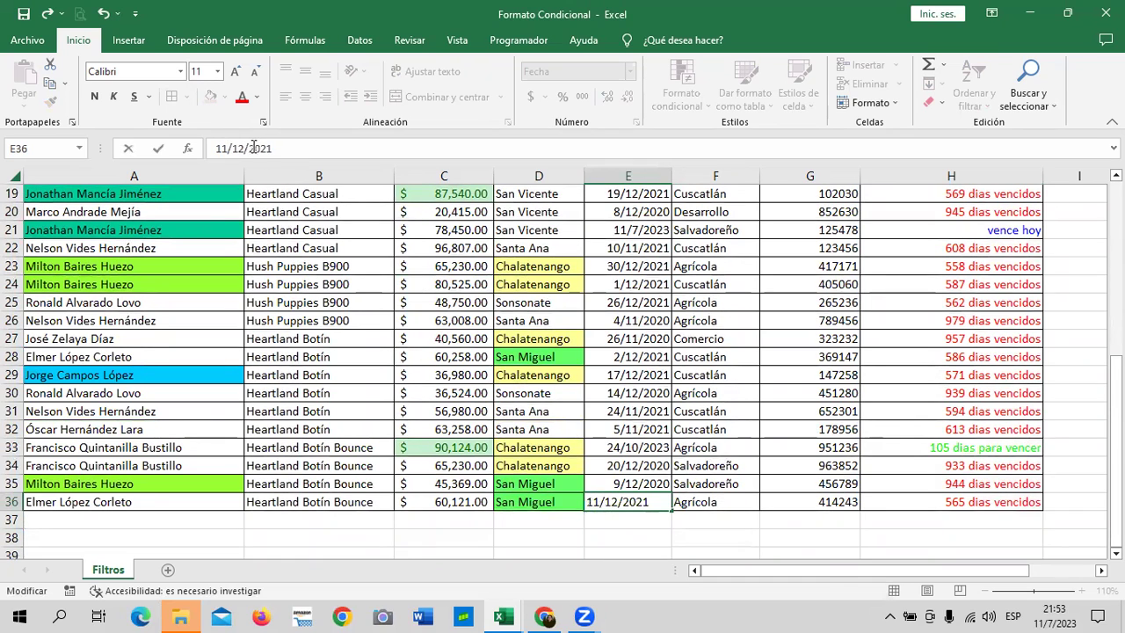
{"action": "key", "text": "BackSpace"}
{"action": "key", "text": "BackSpace"}
{"action": "type", "text": "7/202"}
{"action": "type", "text": "3"}
{"action": "key", "text": "Return"}
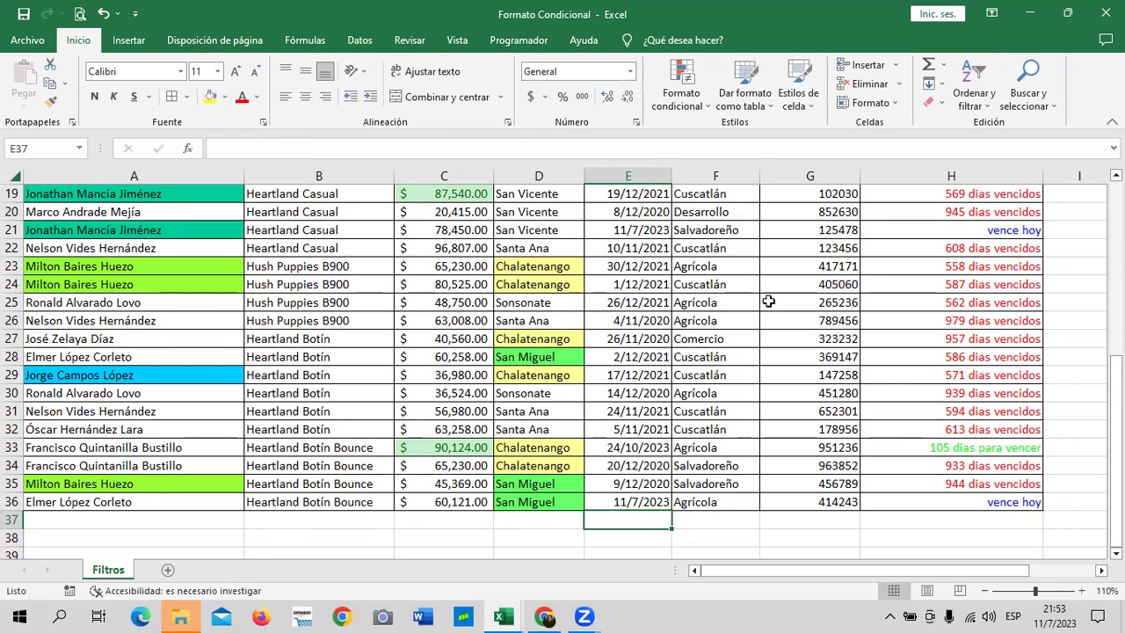
Step: Change the E26 date to 4/11/2023
{"action": "left_click", "coordinate": [639, 322]}
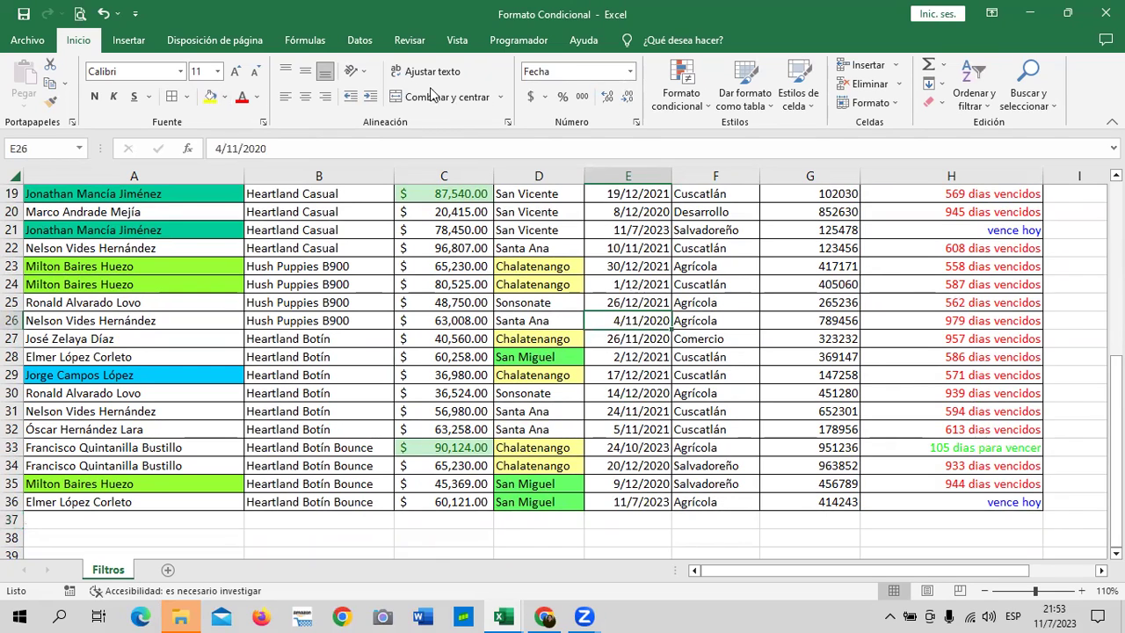
{"action": "left_click", "coordinate": [288, 147]}
{"action": "key", "text": "BackSpace"}
{"action": "type", "text": "3"}
{"action": "key", "text": "Return"}
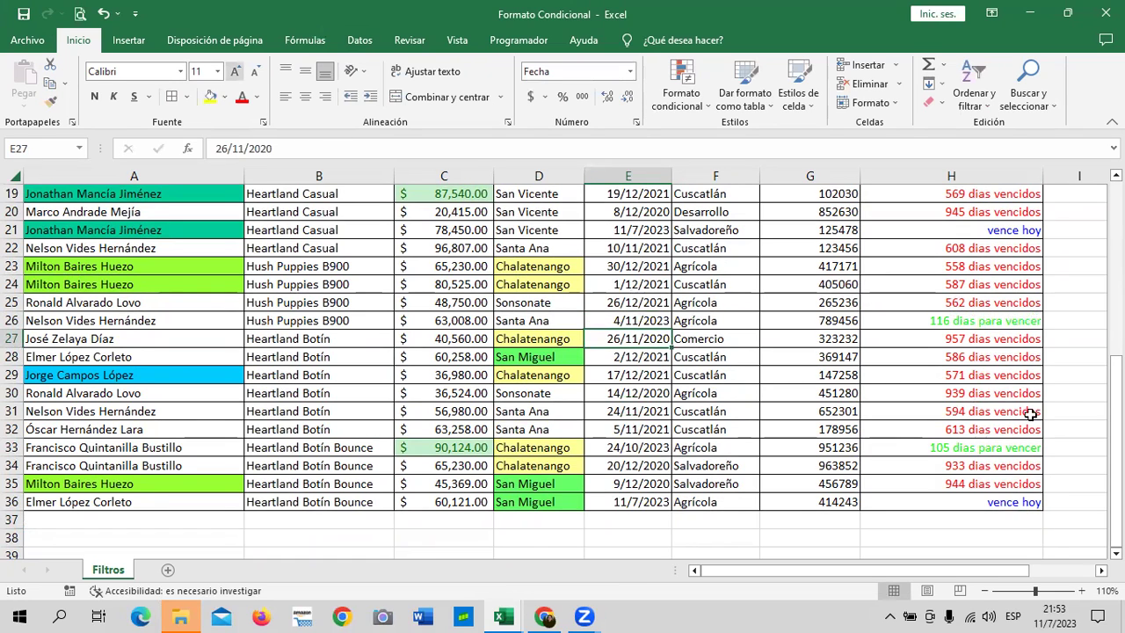
Step: Change the E9 date to 23/11/2024
{"action": "scroll", "coordinate": [1026, 411], "scroll_direction": "up", "scroll_amount": 2}
{"action": "scroll", "coordinate": [1026, 411], "scroll_direction": "up", "scroll_amount": 2}
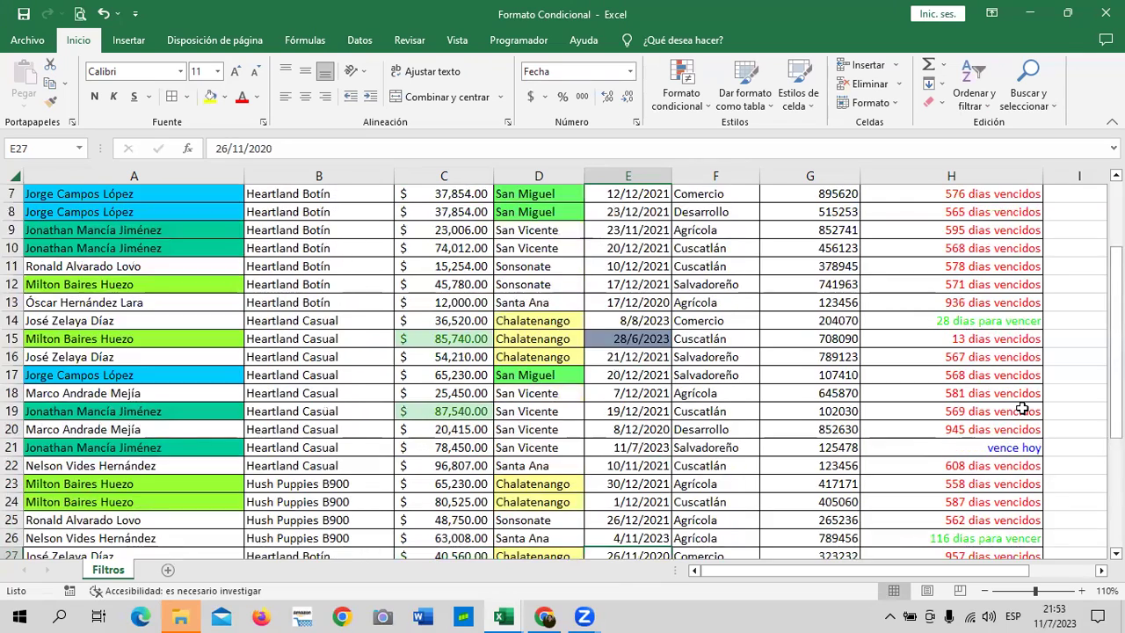
{"action": "scroll", "coordinate": [1024, 409], "scroll_direction": "up", "scroll_amount": 2}
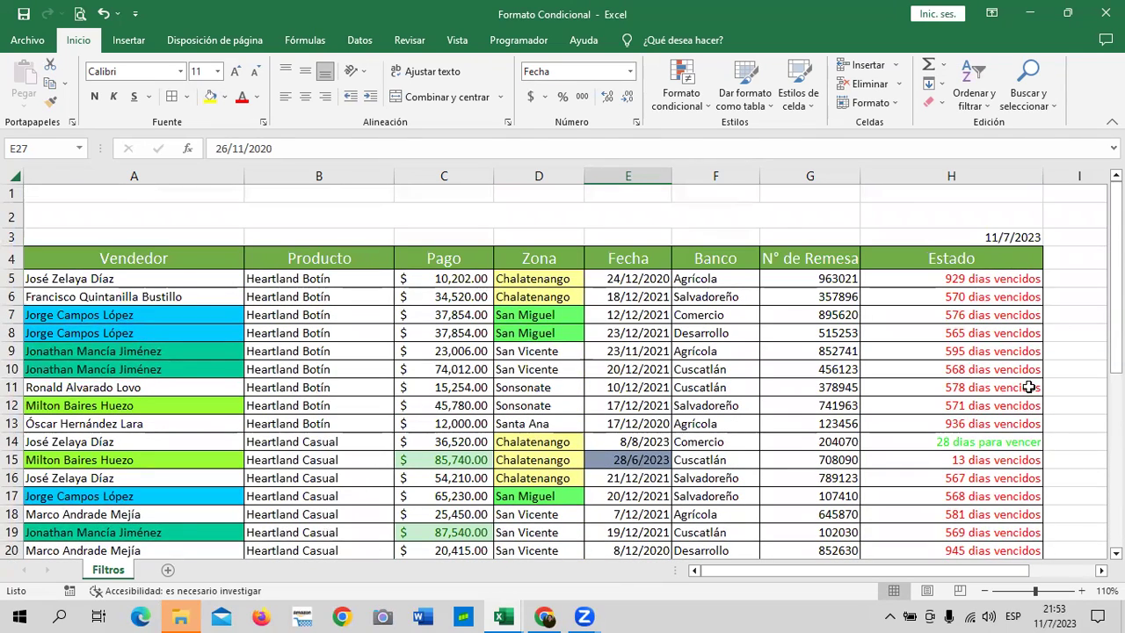
{"action": "left_click", "coordinate": [631, 345]}
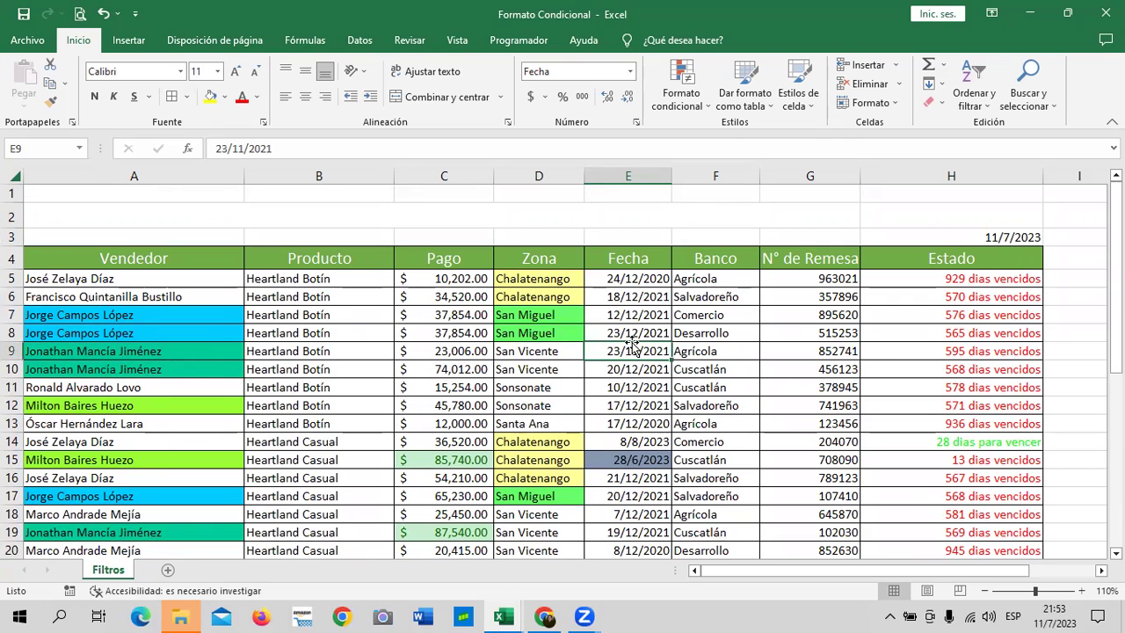
{"action": "left_click", "coordinate": [305, 153]}
{"action": "key", "text": "BackSpace"}
{"action": "type", "text": "4"}
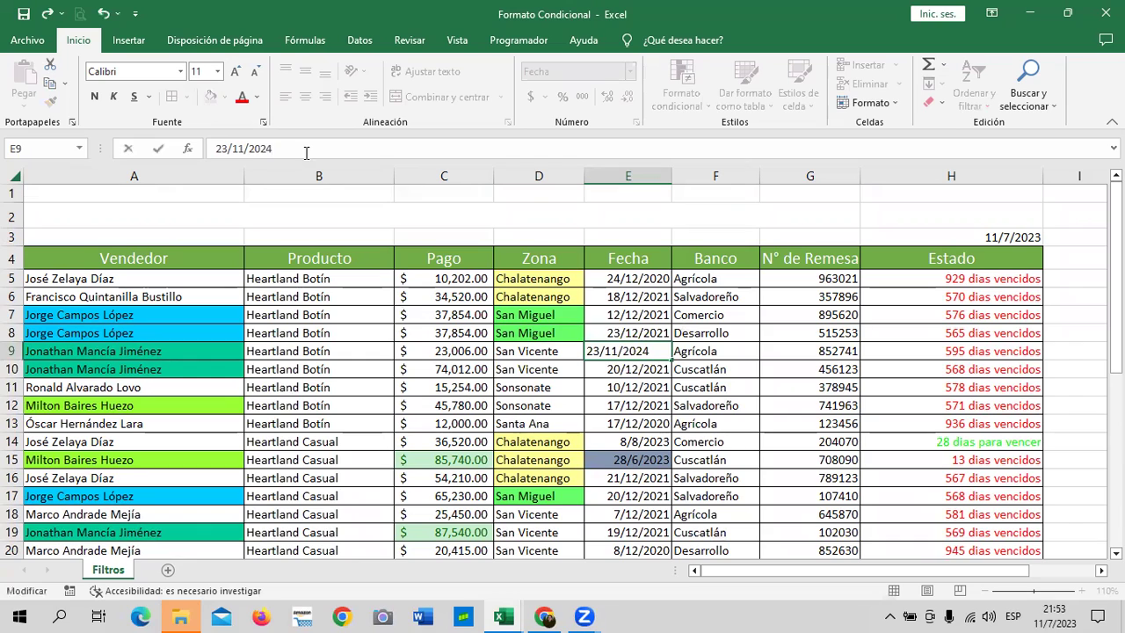
{"action": "key", "text": "Return"}
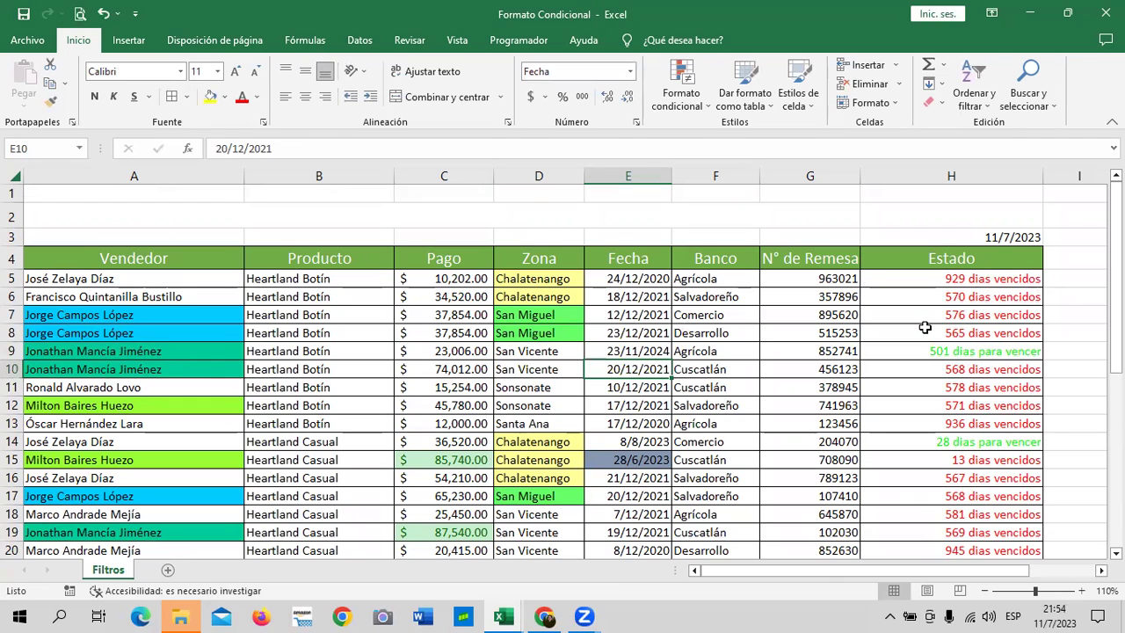
Step: Review today's date in H3 and H6's format, closing Formato de celdas unchanged
{"action": "left_click", "coordinate": [995, 236]}
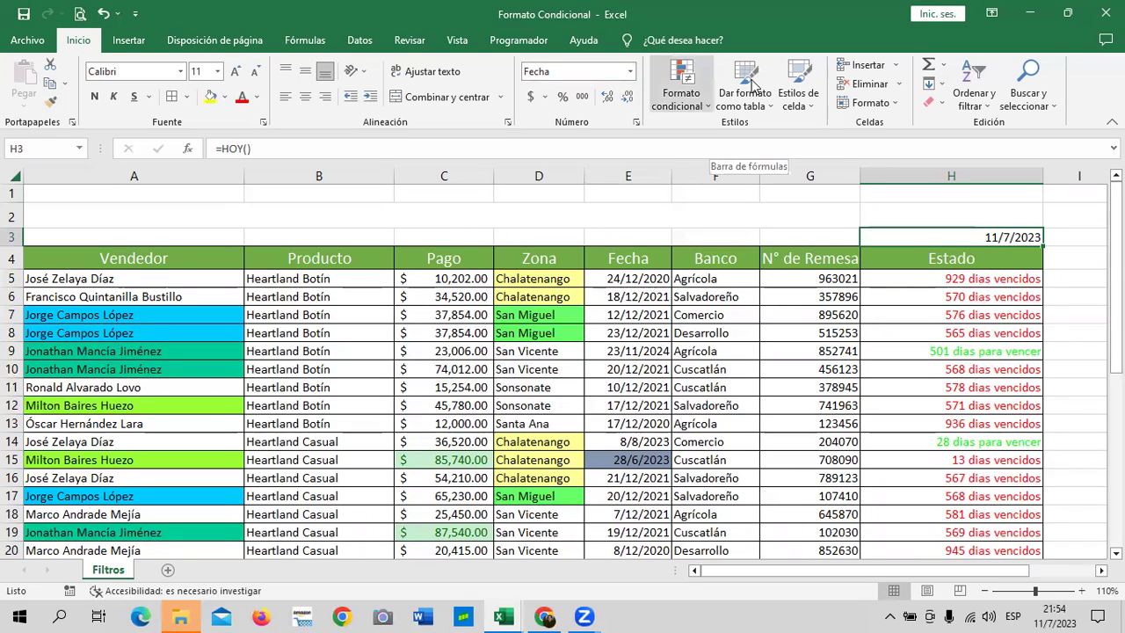
{"action": "left_click", "coordinate": [987, 411]}
{"action": "left_click", "coordinate": [985, 235]}
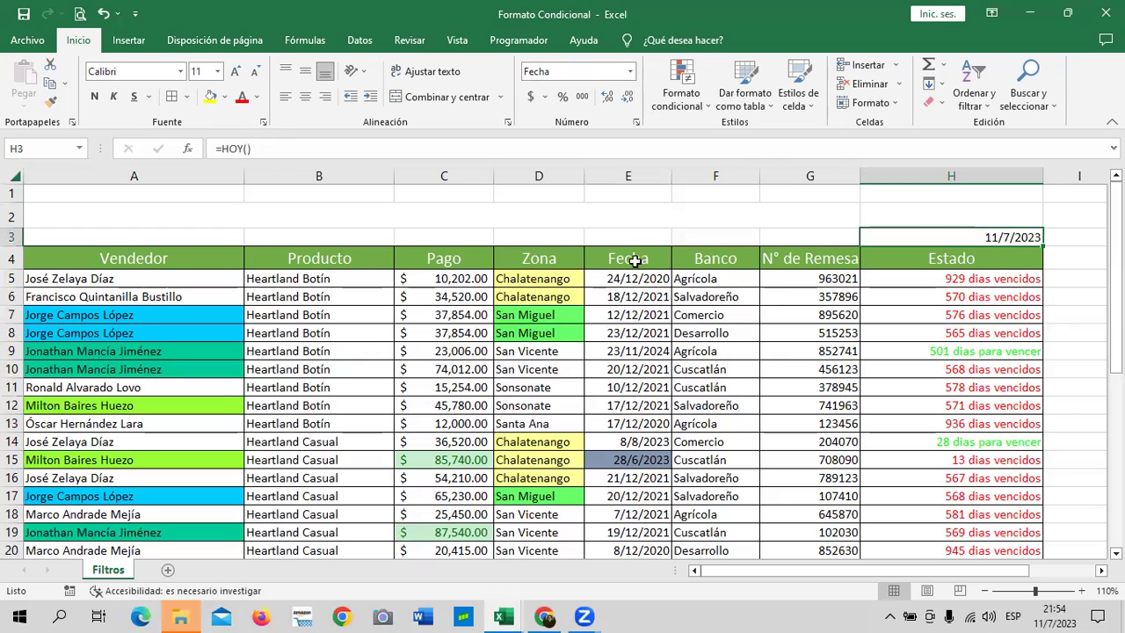
{"action": "left_click", "coordinate": [652, 171]}
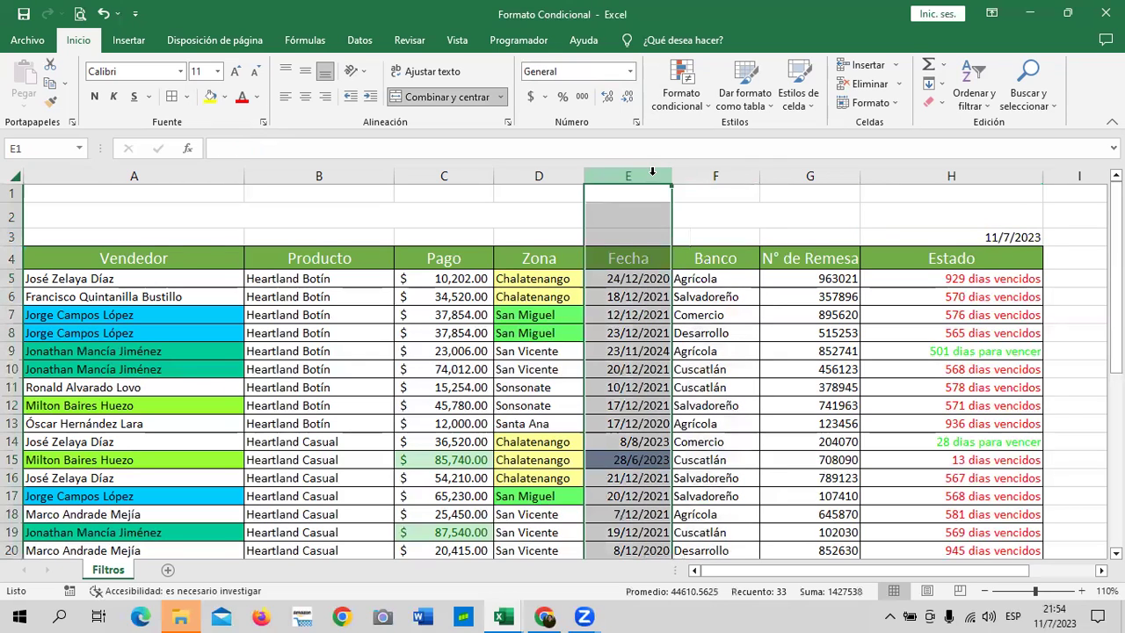
{"action": "left_click", "coordinate": [912, 300]}
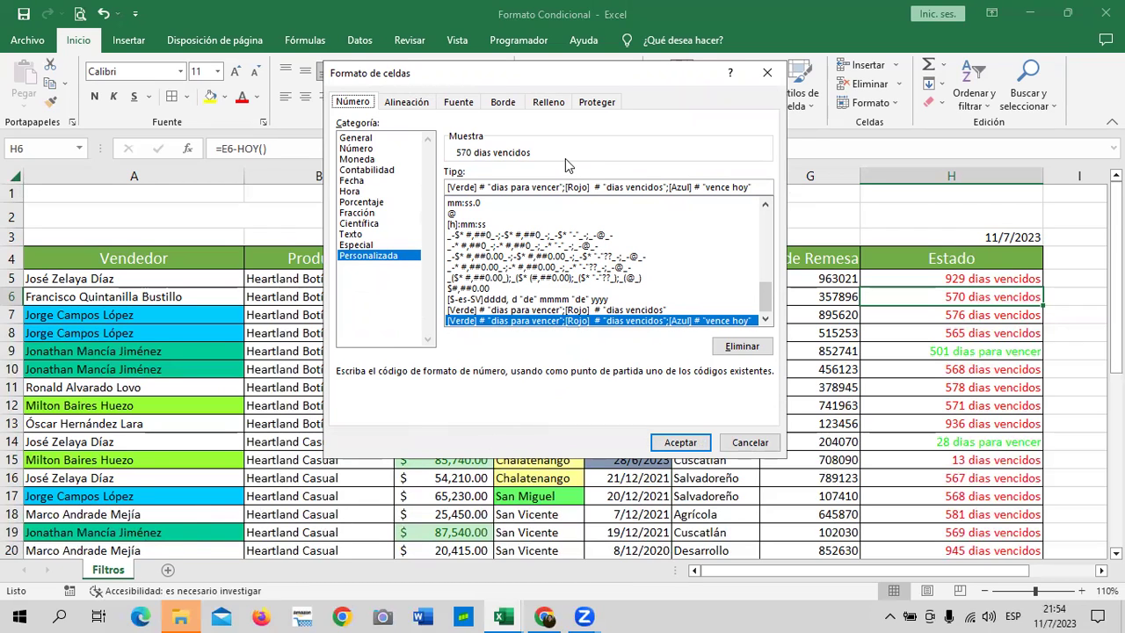
{"action": "left_click", "coordinate": [767, 72]}
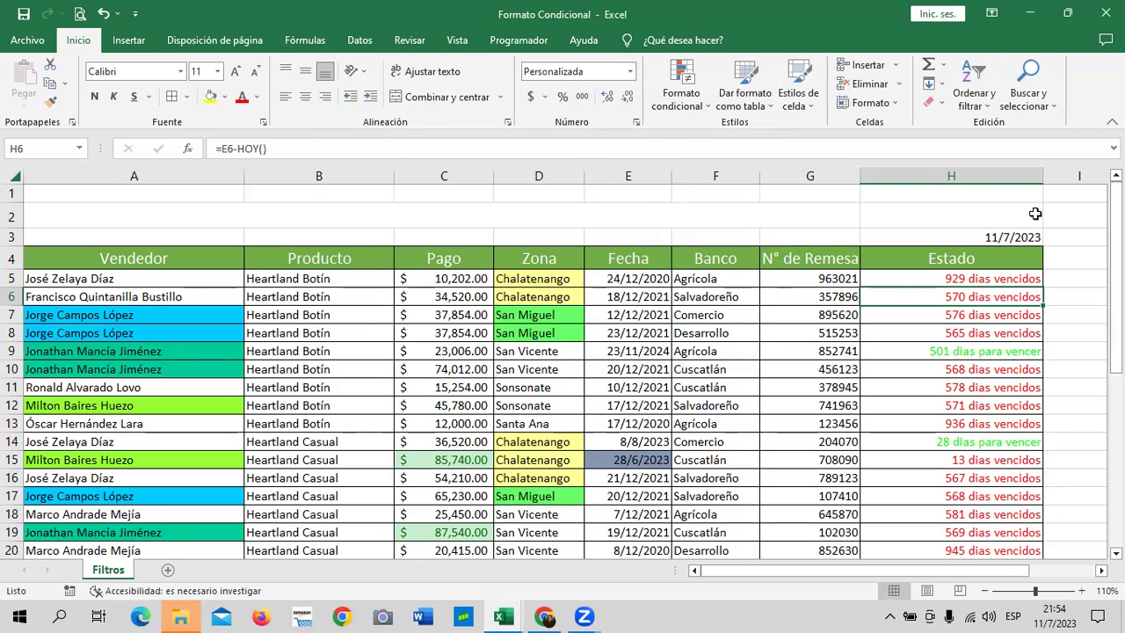
Step: Autofit column H's width to its Estado labels
{"action": "left_click_drag", "start_coordinate": [1043, 176], "coordinate": [1007, 175]}
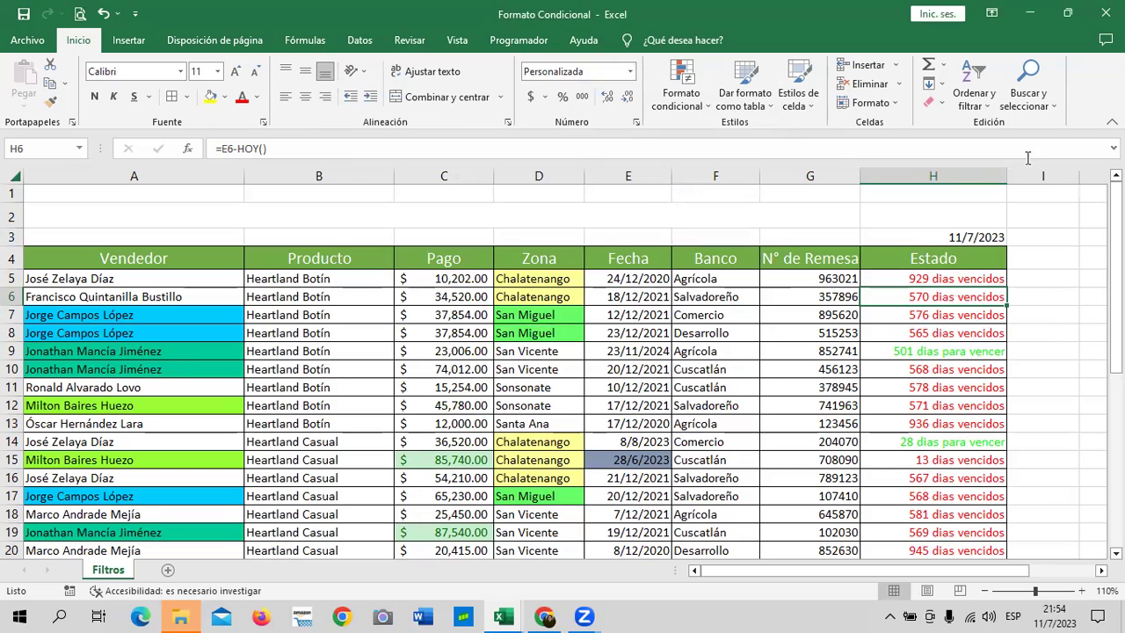
{"action": "double_click", "coordinate": [1007, 176]}
{"action": "scroll", "coordinate": [963, 342], "scroll_direction": "down", "scroll_amount": 2}
{"action": "scroll", "coordinate": [963, 342], "scroll_direction": "down", "scroll_amount": 3}
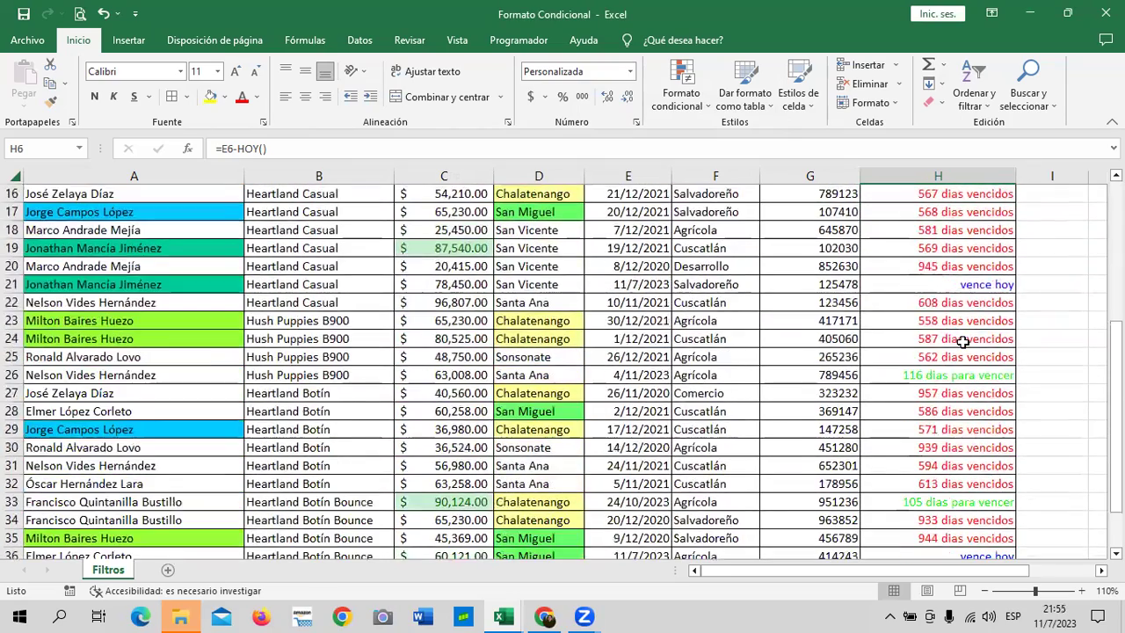
{"action": "scroll", "coordinate": [963, 342], "scroll_direction": "down", "scroll_amount": 2}
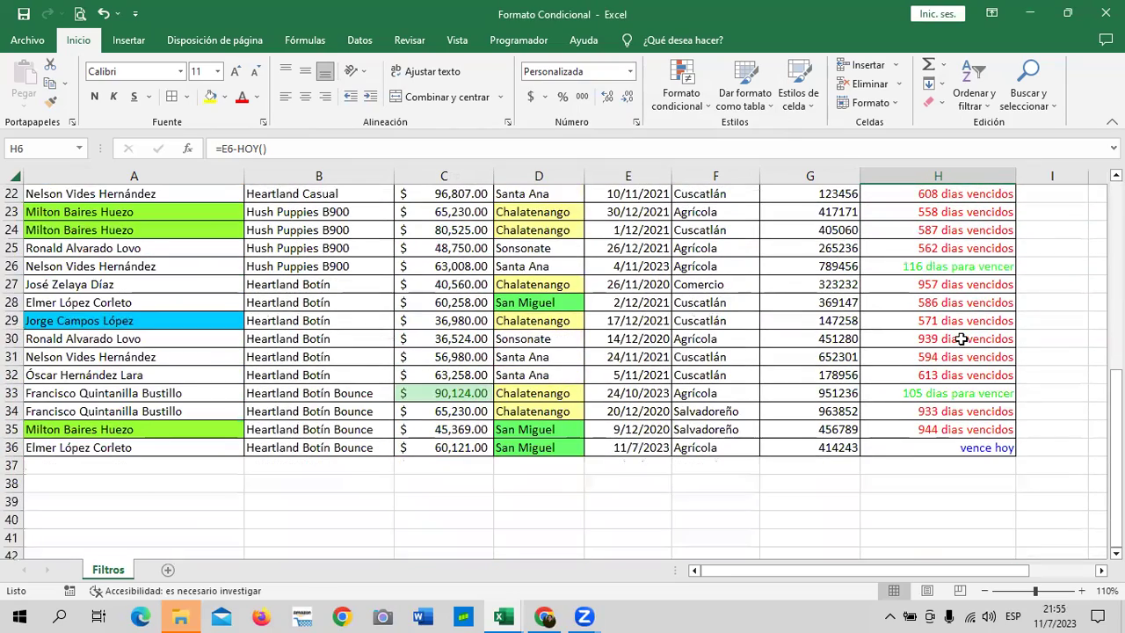
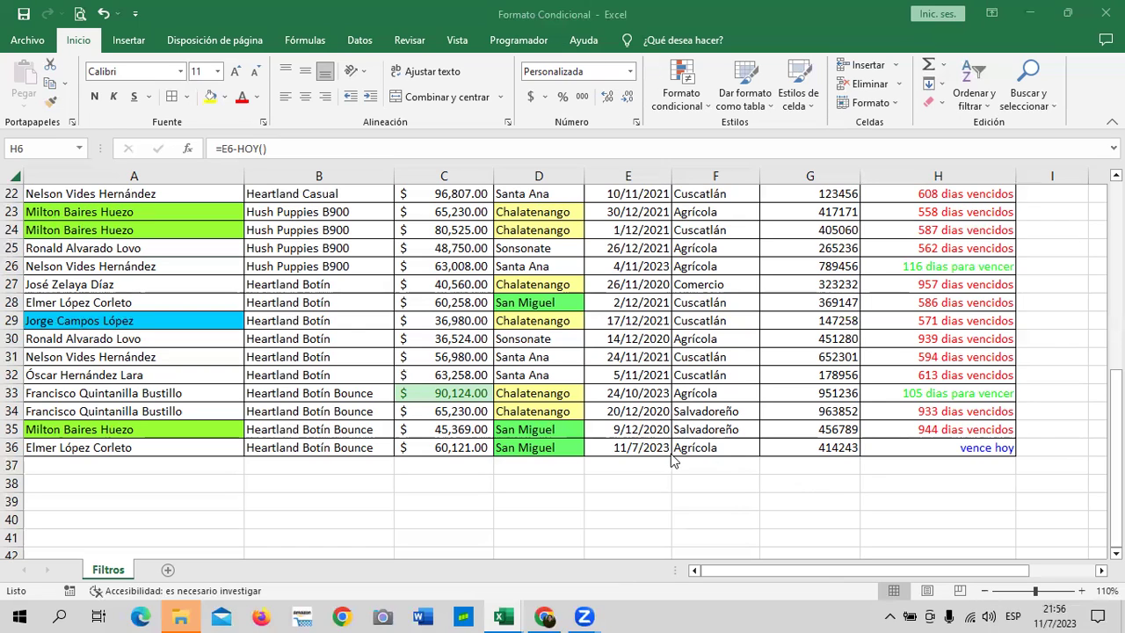
Step: Change the date in E36 to 11/2/2023
{"action": "left_click", "coordinate": [640, 449]}
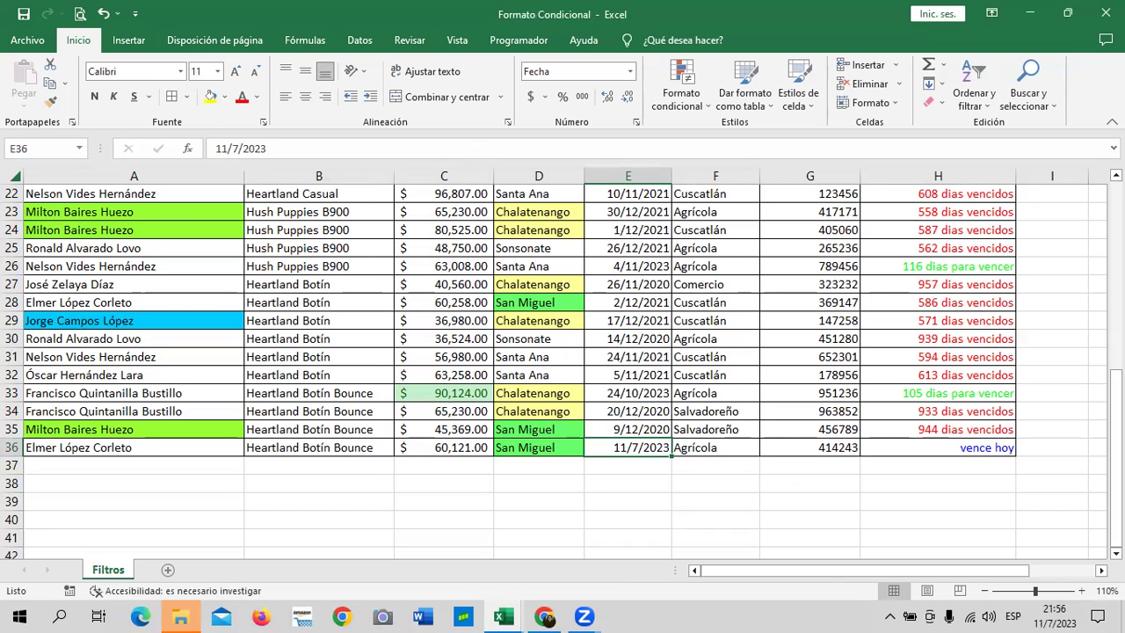
{"action": "left_click", "coordinate": [241, 148]}
{"action": "key", "text": "BackSpace"}
{"action": "type", "text": "2"}
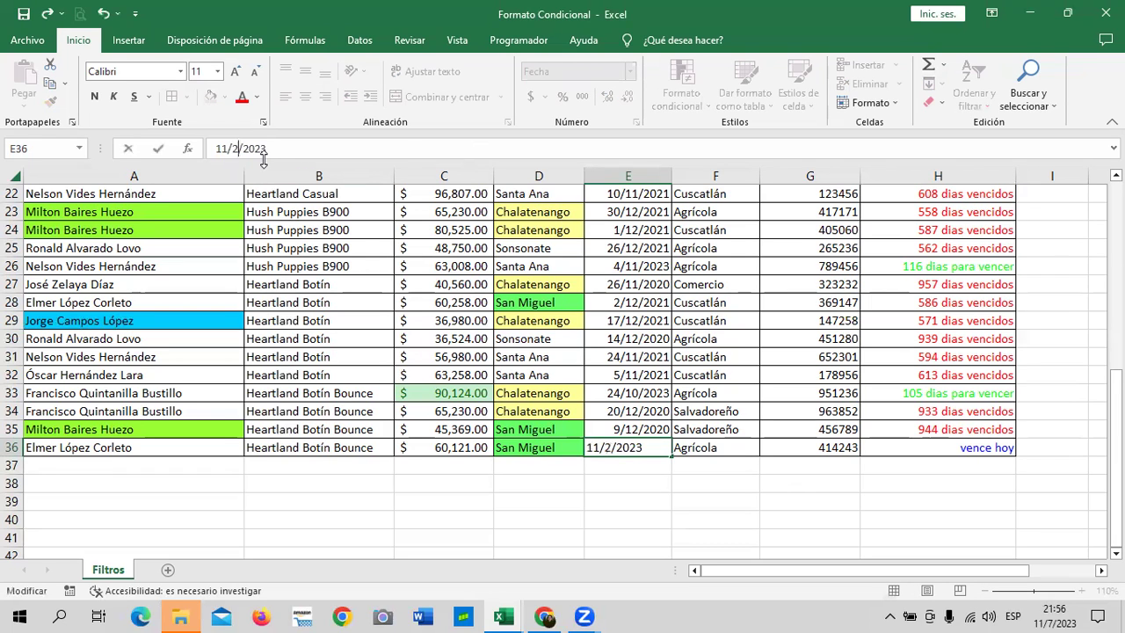
{"action": "key", "text": "Return"}
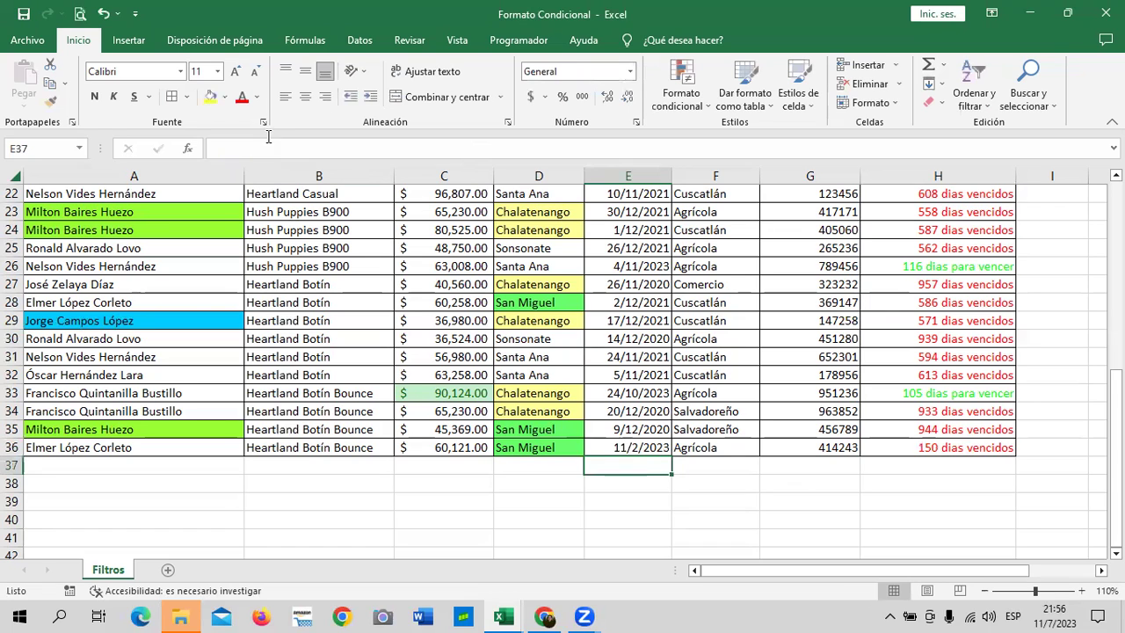
Step: Check the Estado formula in H36, now showing 150 días vencidos in red
{"action": "left_click", "coordinate": [944, 449]}
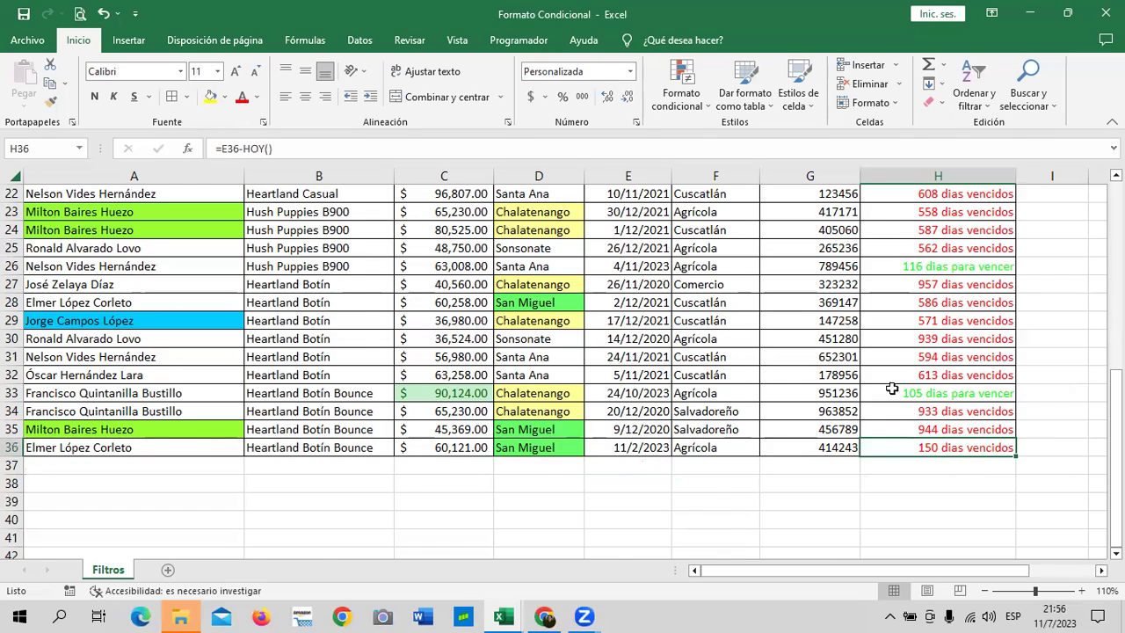
{"action": "scroll", "coordinate": [896, 387], "scroll_direction": "up", "scroll_amount": 2}
{"action": "scroll", "coordinate": [872, 422], "scroll_direction": "up", "scroll_amount": 3}
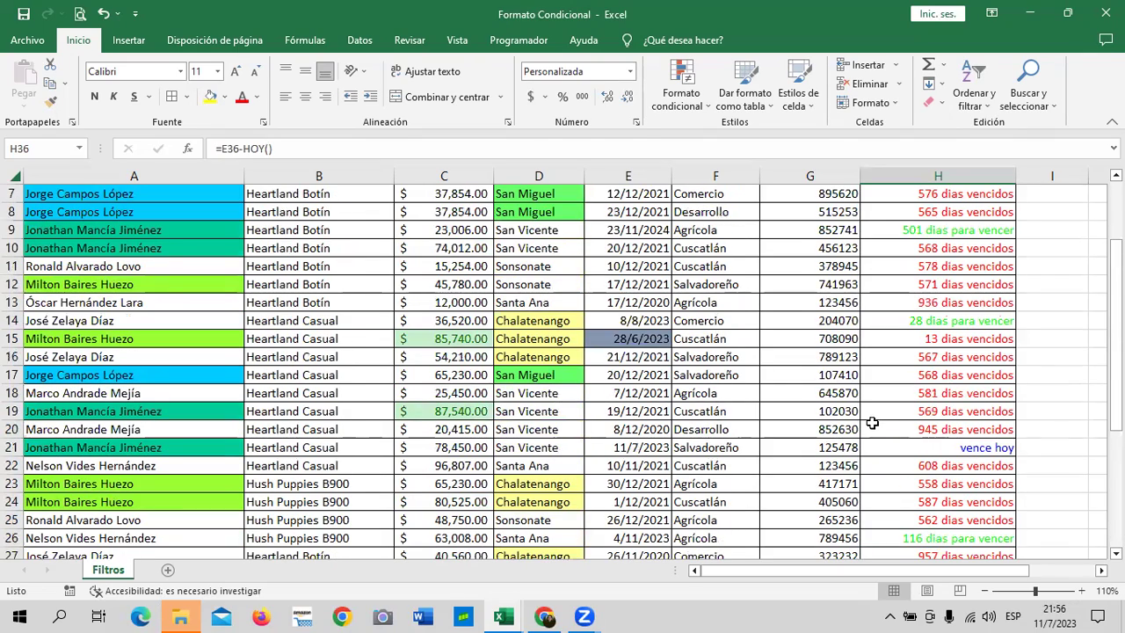
{"action": "scroll", "coordinate": [870, 422], "scroll_direction": "down", "scroll_amount": 1}
{"action": "scroll", "coordinate": [869, 423], "scroll_direction": "down", "scroll_amount": 1}
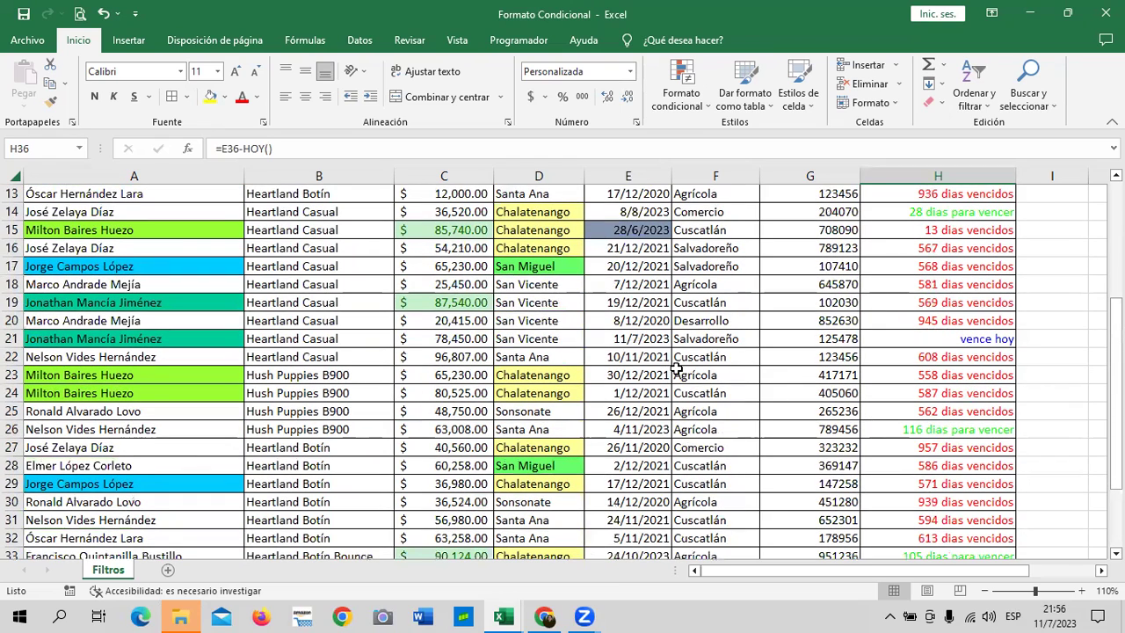
Step: Change E21's date to 12/7/2023 so H21 shows 1 días para vencer
{"action": "left_click", "coordinate": [632, 338]}
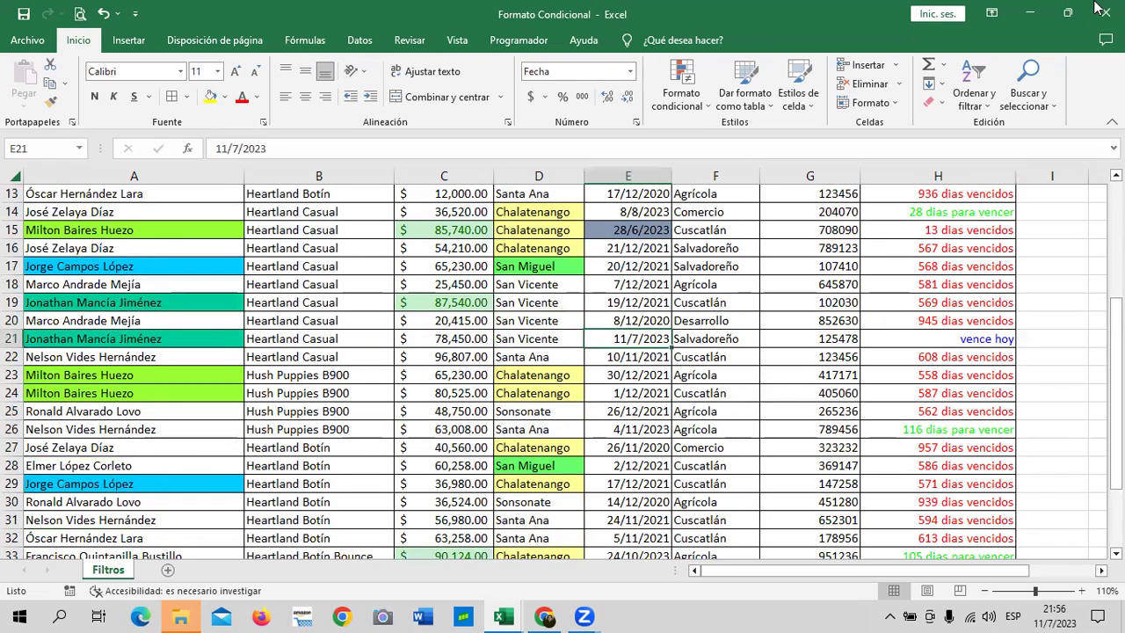
{"action": "left_click", "coordinate": [227, 148]}
{"action": "key", "text": "BackSpace"}
{"action": "type", "text": "2"}
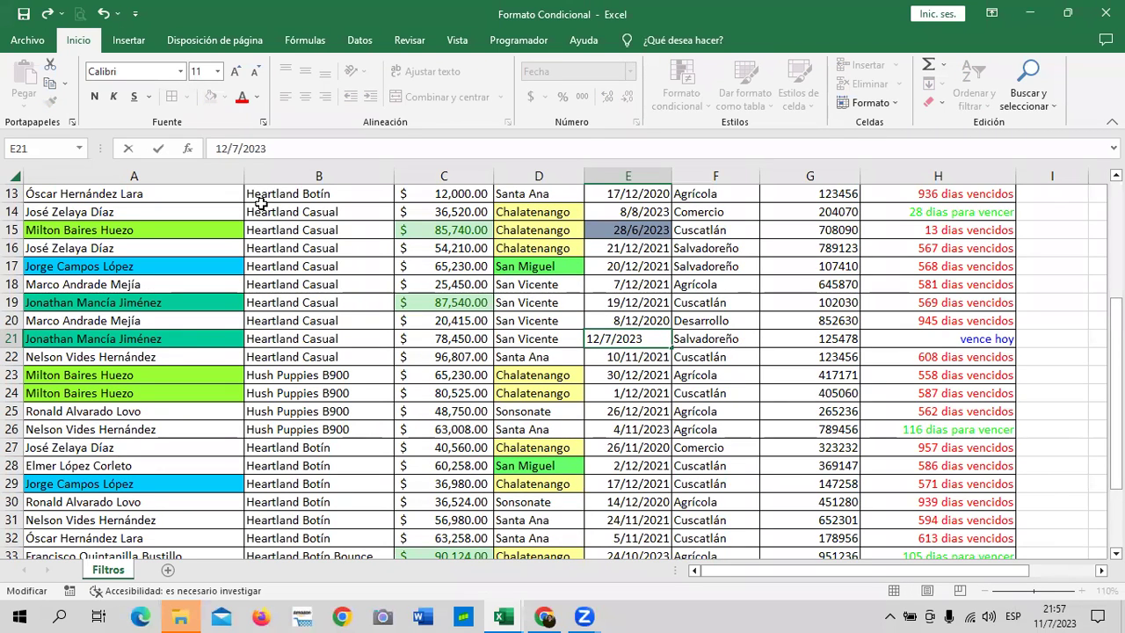
{"action": "key", "text": "Return"}
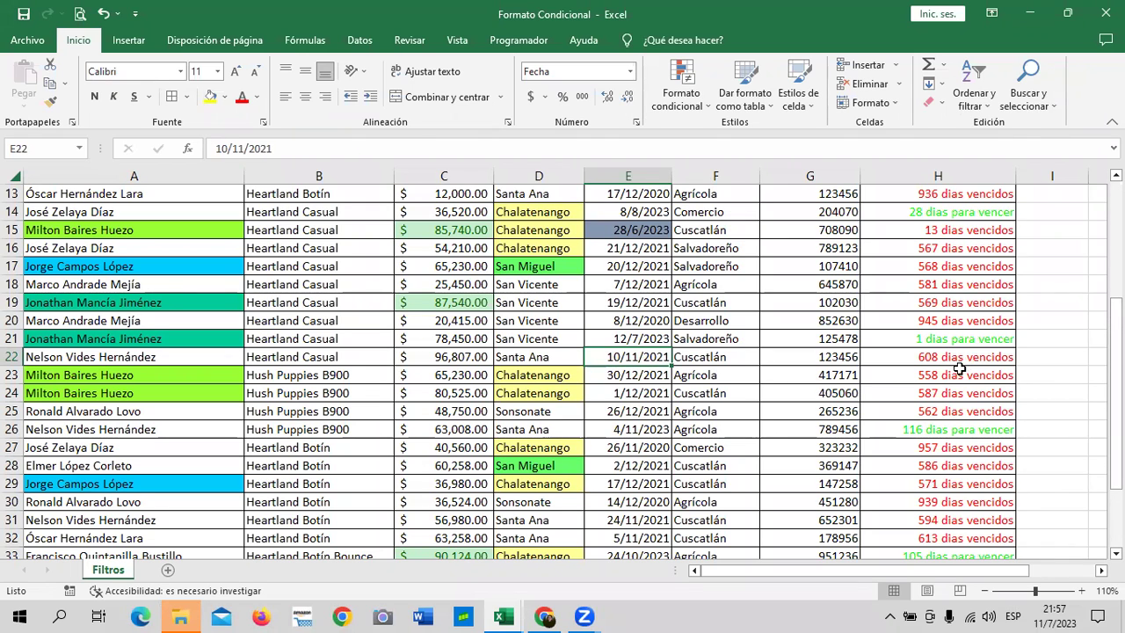
{"action": "scroll", "coordinate": [959, 370], "scroll_direction": "down", "scroll_amount": 2}
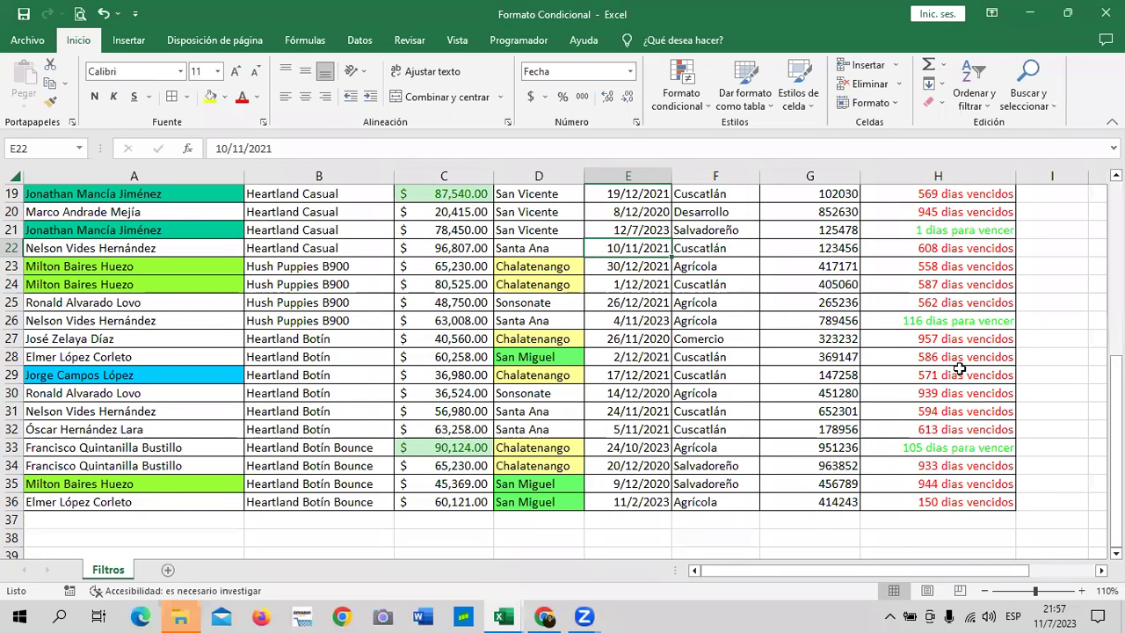
{"action": "scroll", "coordinate": [950, 383], "scroll_direction": "up", "scroll_amount": 2}
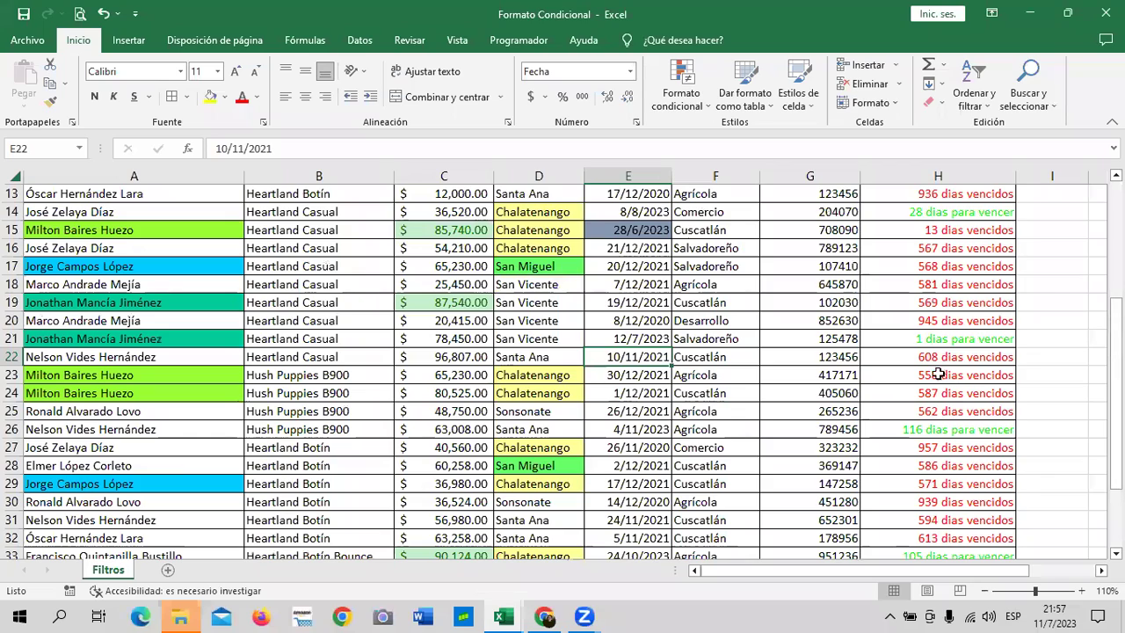
{"action": "scroll", "coordinate": [627, 323], "scroll_direction": "up", "scroll_amount": 3}
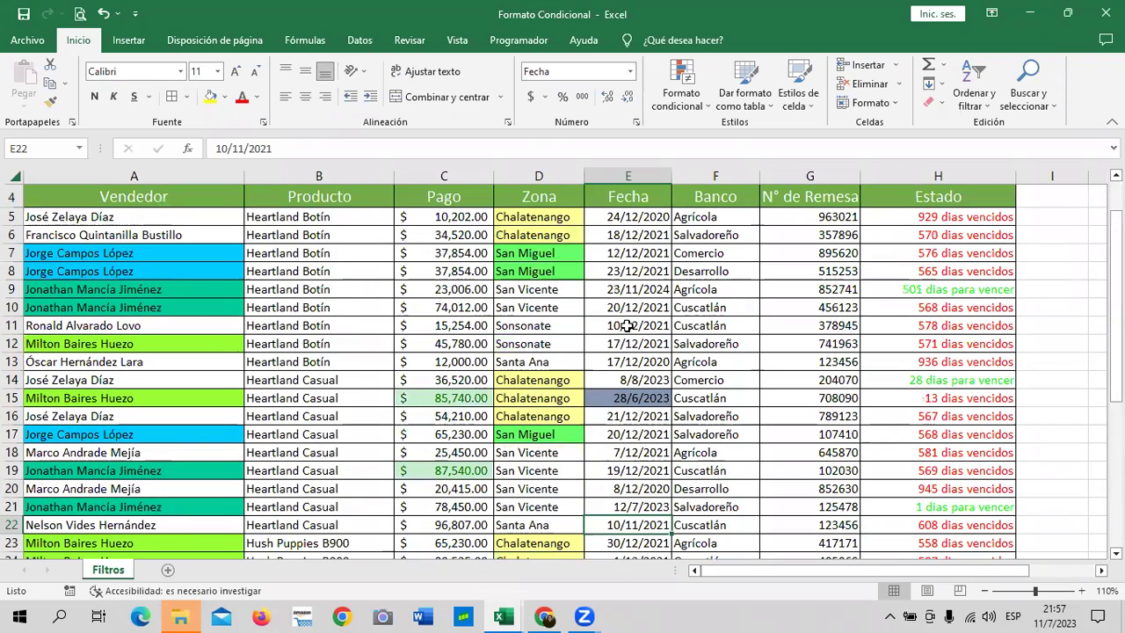
{"action": "scroll", "coordinate": [967, 365], "scroll_direction": "down", "scroll_amount": 3}
Step: Change E30's date to 14/12/2023, giving 156 días para vencer
{"action": "scroll", "coordinate": [966, 366], "scroll_direction": "down", "scroll_amount": 2}
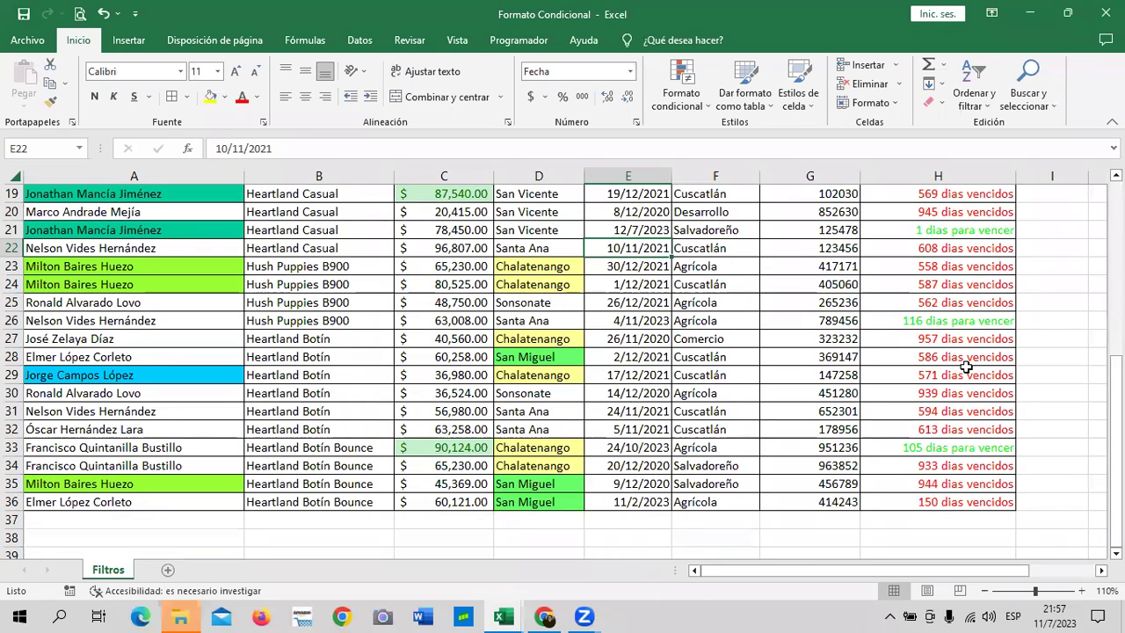
{"action": "left_click", "coordinate": [647, 393]}
{"action": "left_click", "coordinate": [364, 148]}
{"action": "key", "text": "BackSpace"}
{"action": "type", "text": "3"}
{"action": "key", "text": "Return"}
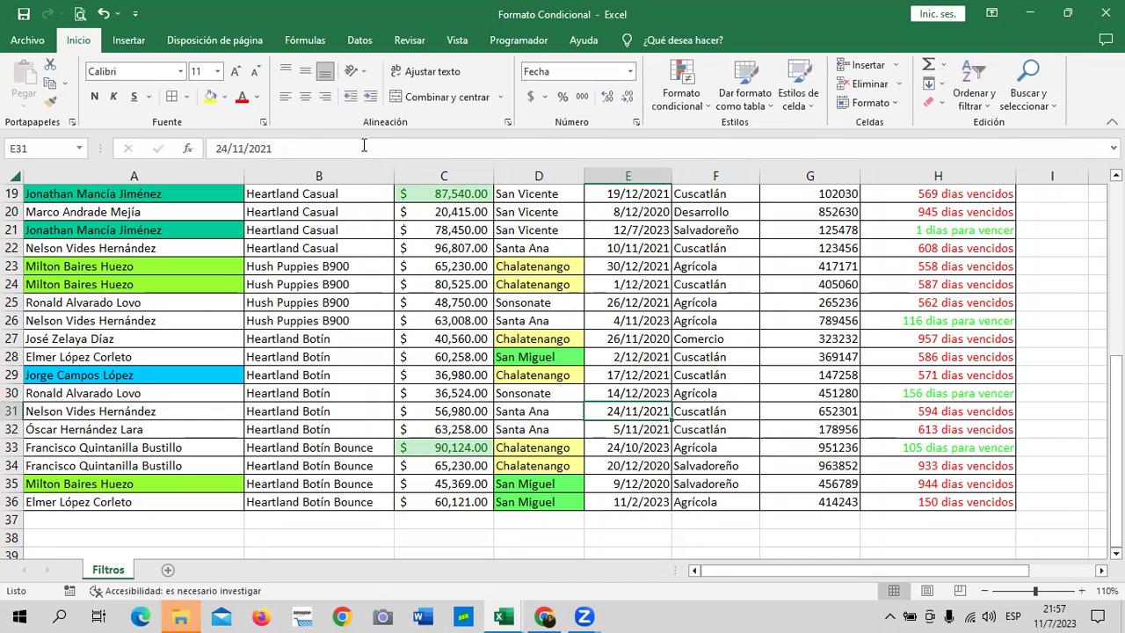
Step: Change E22's date to 10/11/2023, giving 122 días para vencer
{"action": "left_click", "coordinate": [633, 249]}
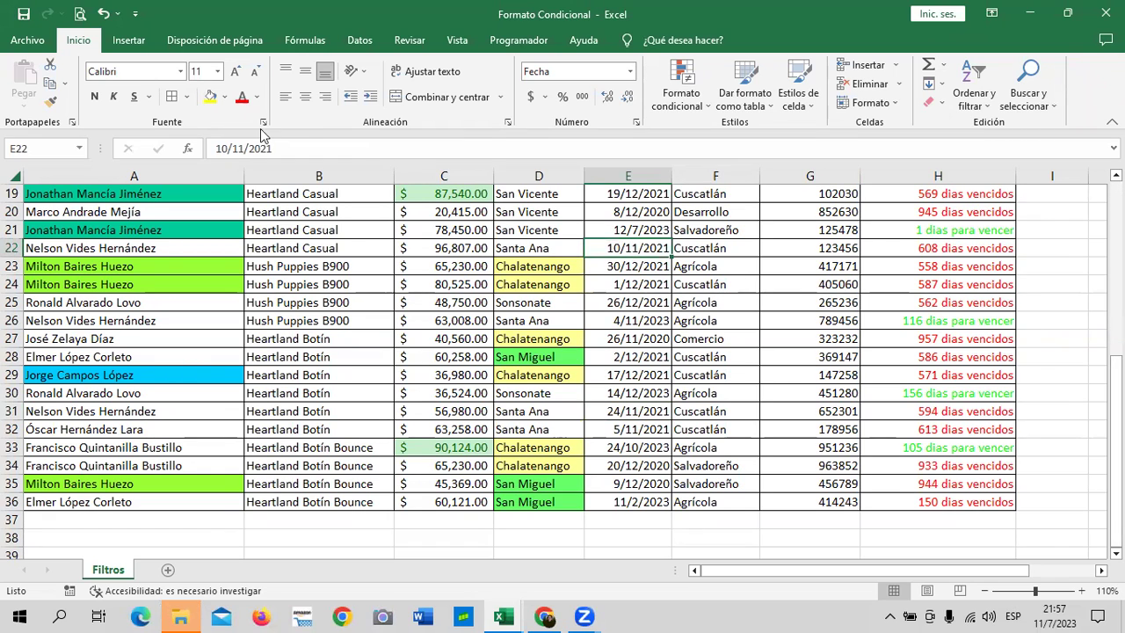
{"action": "left_click", "coordinate": [295, 153]}
{"action": "key", "text": "BackSpace"}
{"action": "type", "text": "3"}
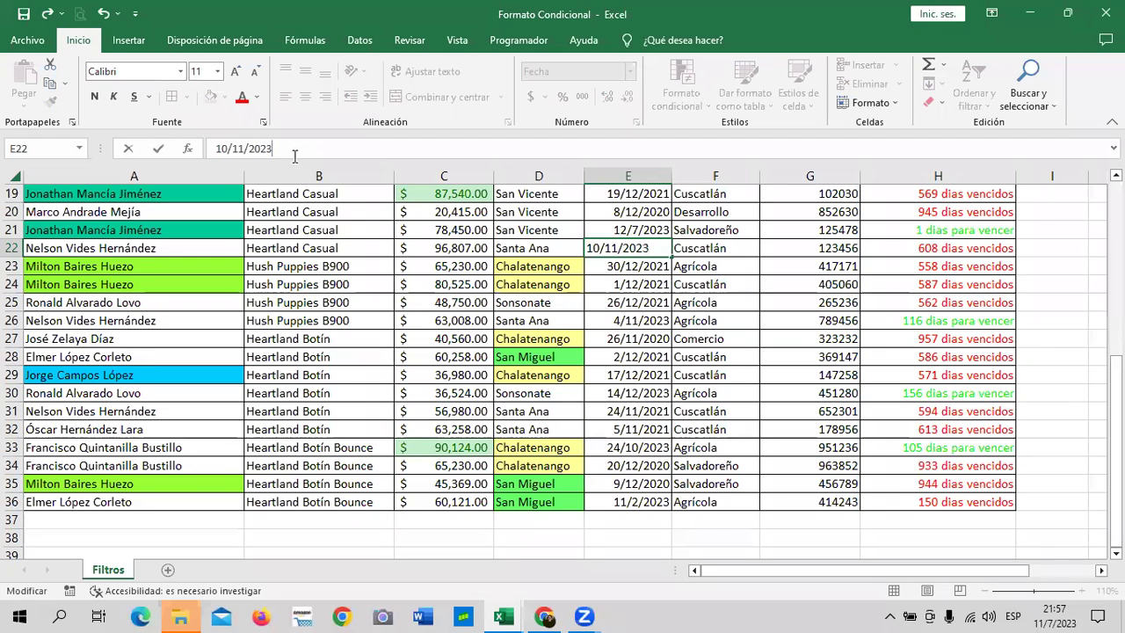
{"action": "key", "text": "Return"}
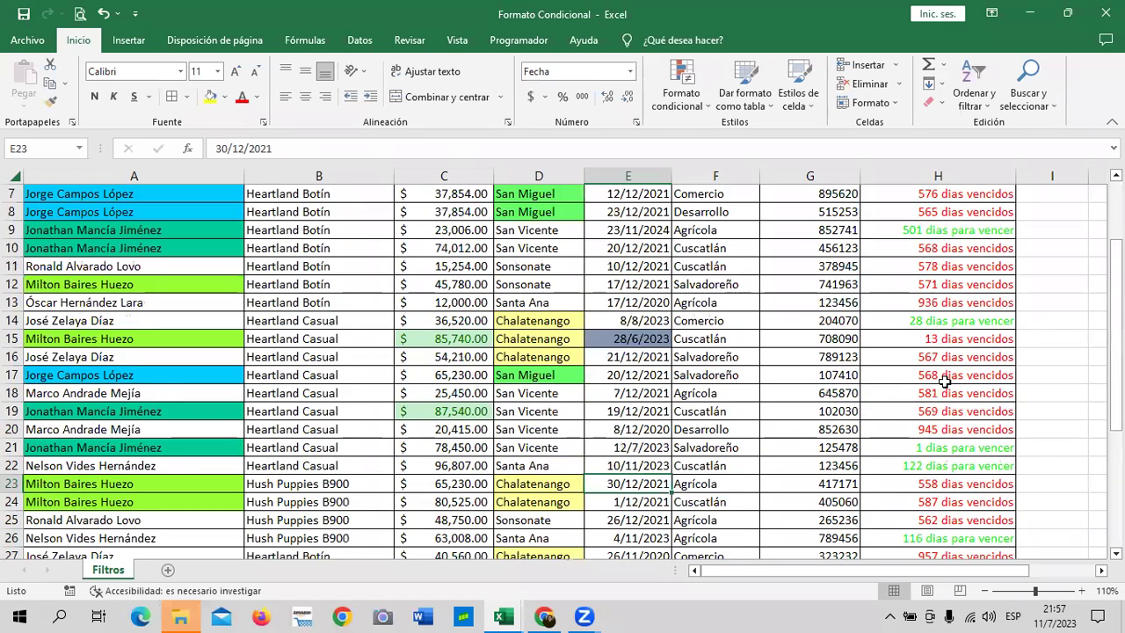
{"action": "scroll", "coordinate": [945, 381], "scroll_direction": "up", "scroll_amount": 2}
Step: Set E5 to today's date, 11/7/2023, so H5 reads vence hoy
{"action": "left_click", "coordinate": [660, 278]}
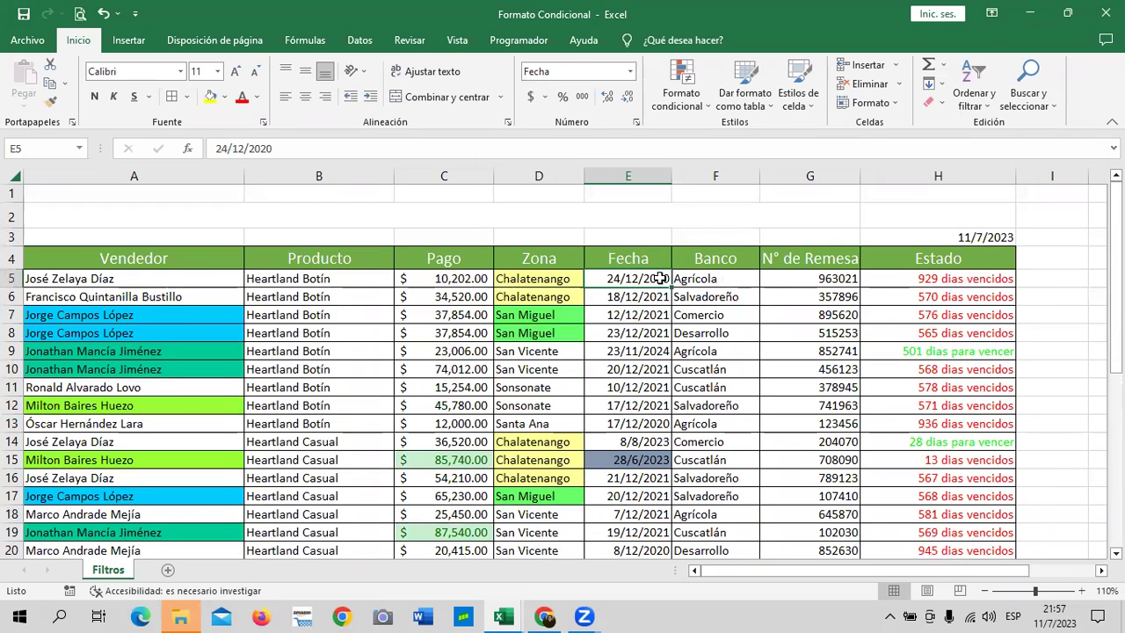
{"action": "left_click", "coordinate": [222, 146]}
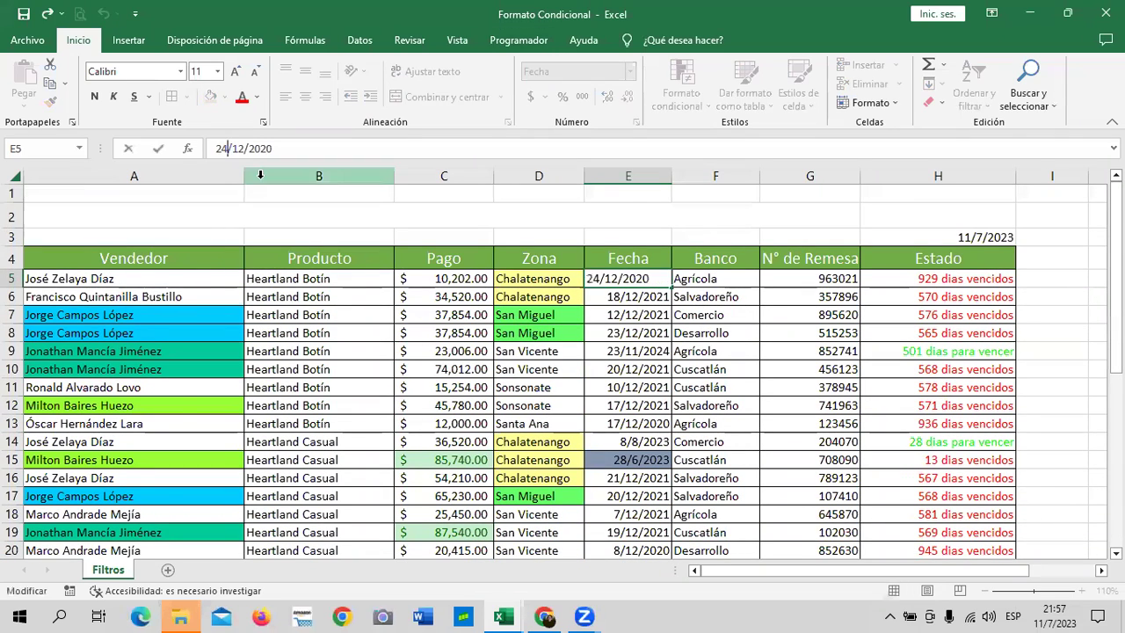
{"action": "key", "text": "BackSpace"}
{"action": "key", "text": "BackSpace"}
{"action": "type", "text": "11"}
{"action": "key", "text": "Right"}
{"action": "key", "text": "Right"}
{"action": "key", "text": "Right"}
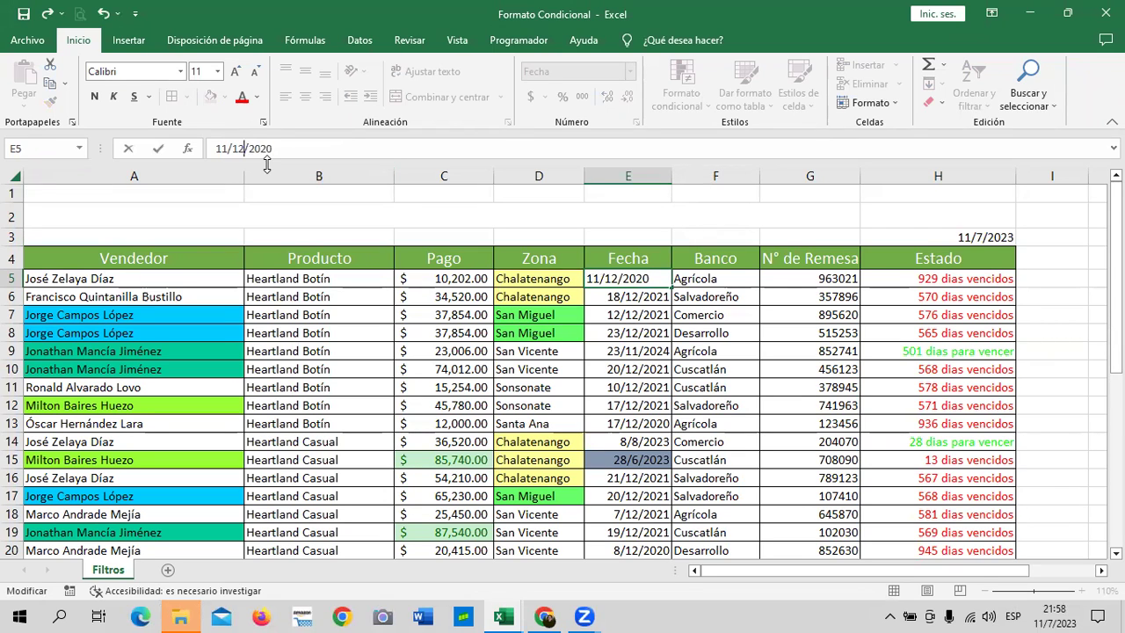
{"action": "key", "text": "BackSpace"}
{"action": "key", "text": "BackSpace"}
{"action": "type", "text": "7"}
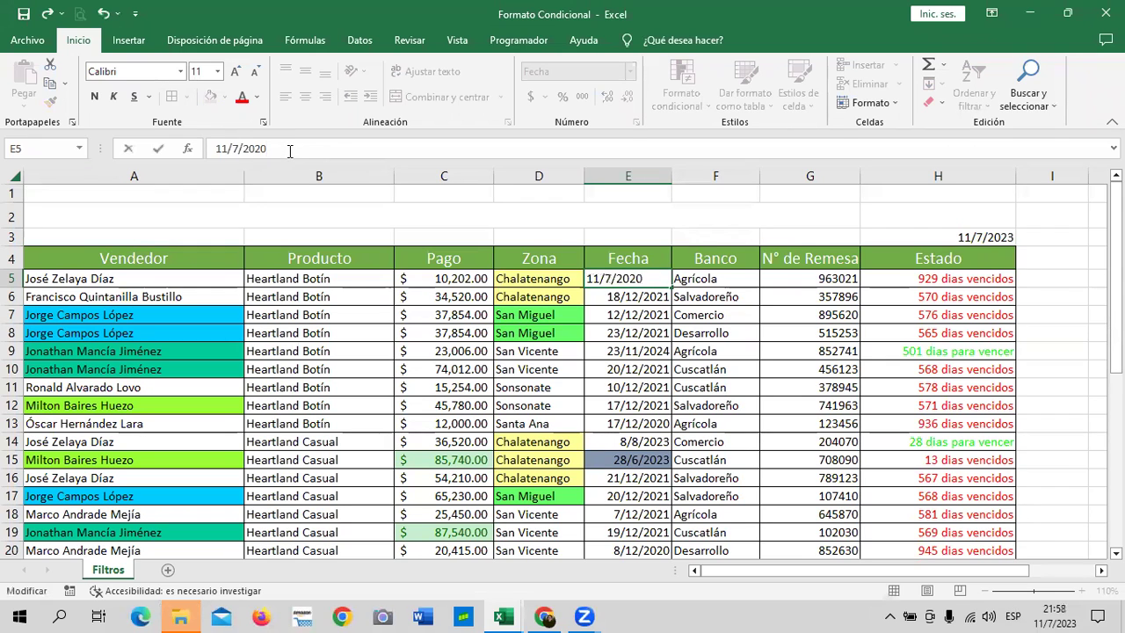
{"action": "key", "text": "Return"}
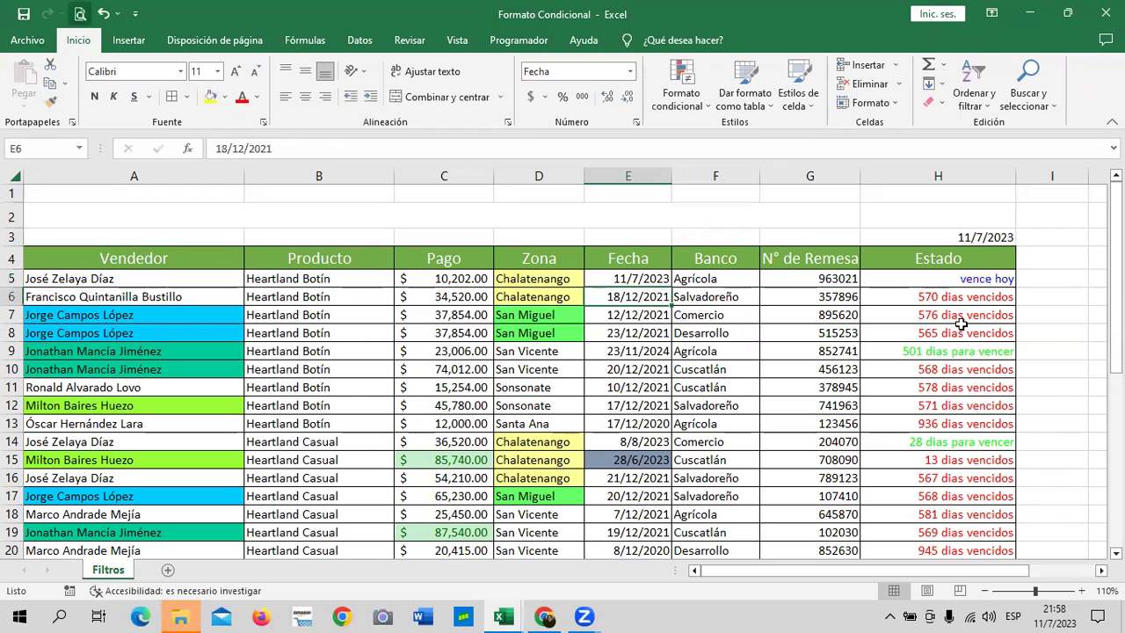
{"action": "scroll", "coordinate": [958, 356], "scroll_direction": "down", "scroll_amount": 3}
{"action": "scroll", "coordinate": [954, 355], "scroll_direction": "up", "scroll_amount": 3}
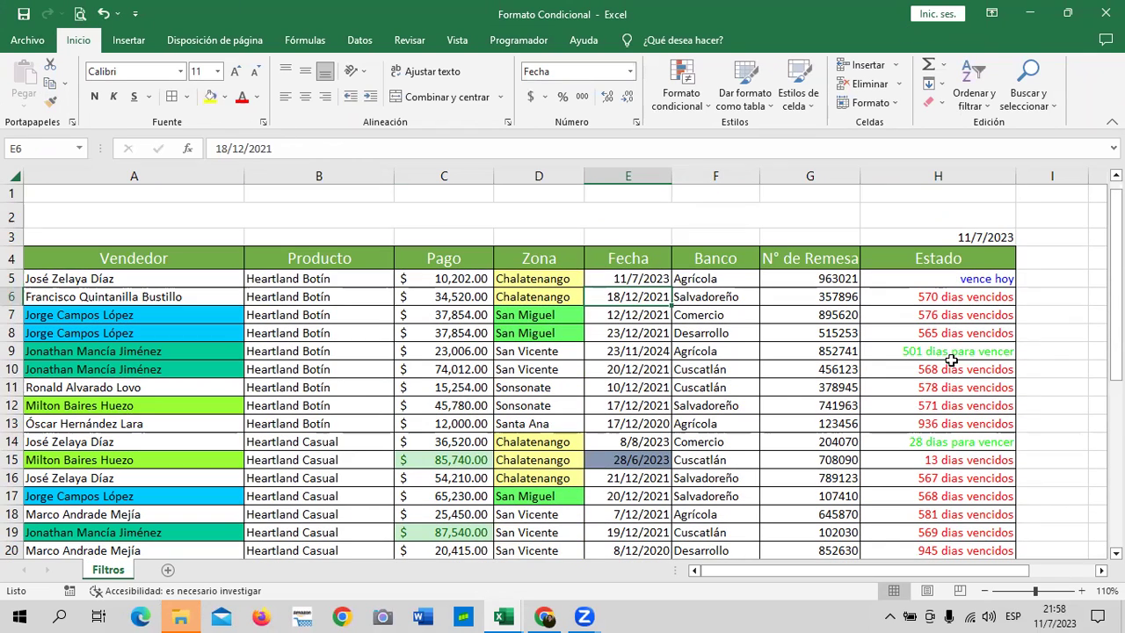
Step: From an empty column I cell, browse the Personalizada custom format codes in Formato de celdas
{"action": "left_click", "coordinate": [1028, 302]}
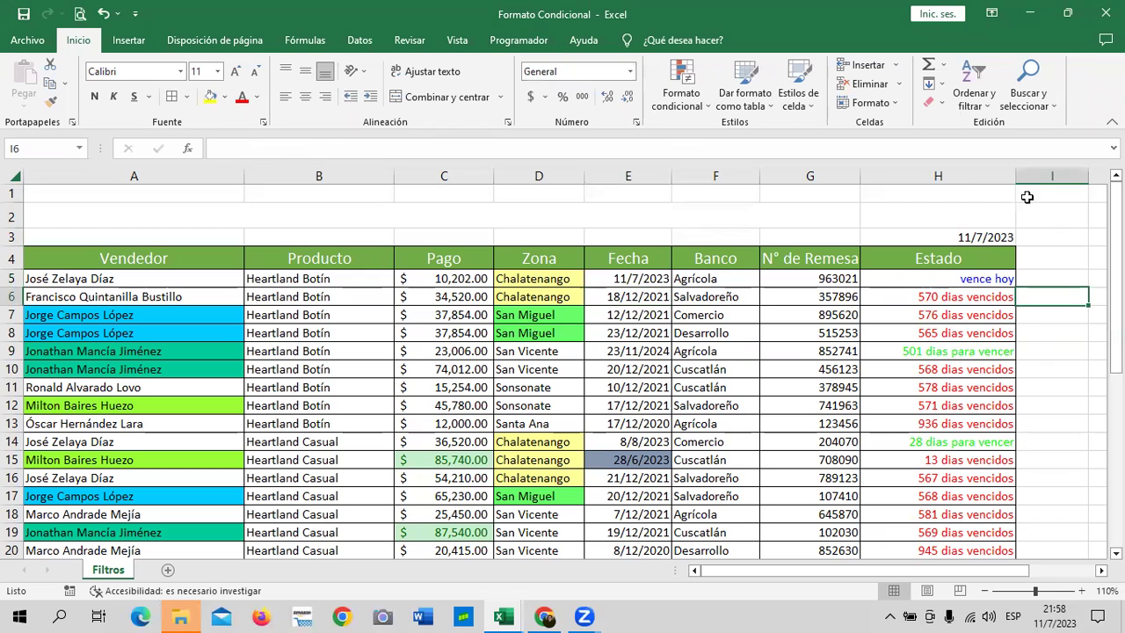
{"action": "left_click", "coordinate": [636, 122]}
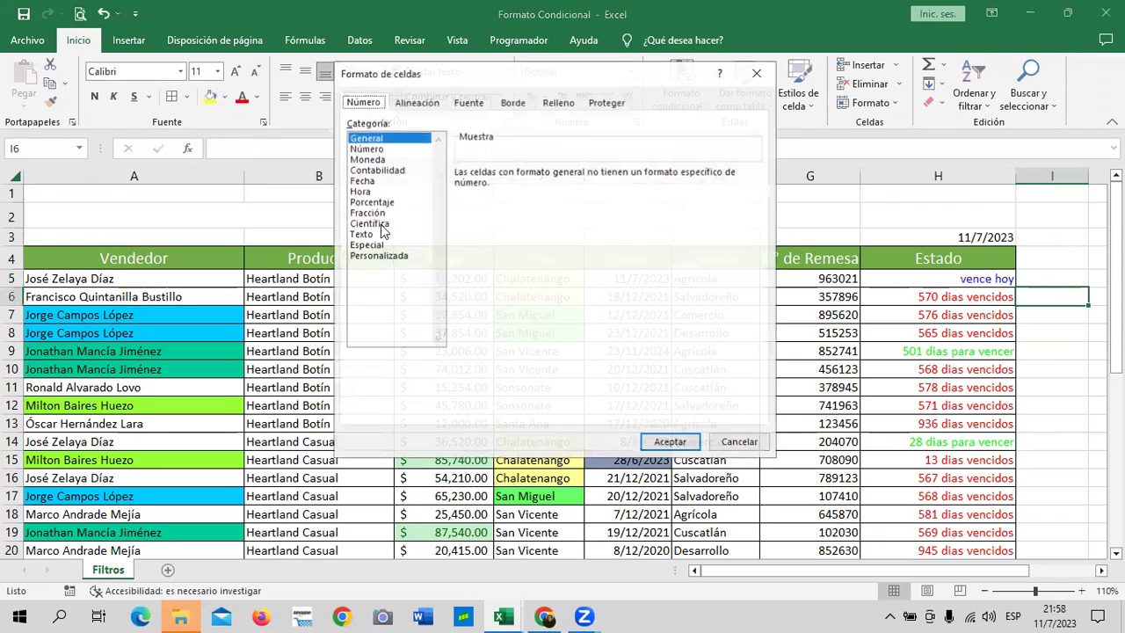
{"action": "left_click", "coordinate": [380, 254]}
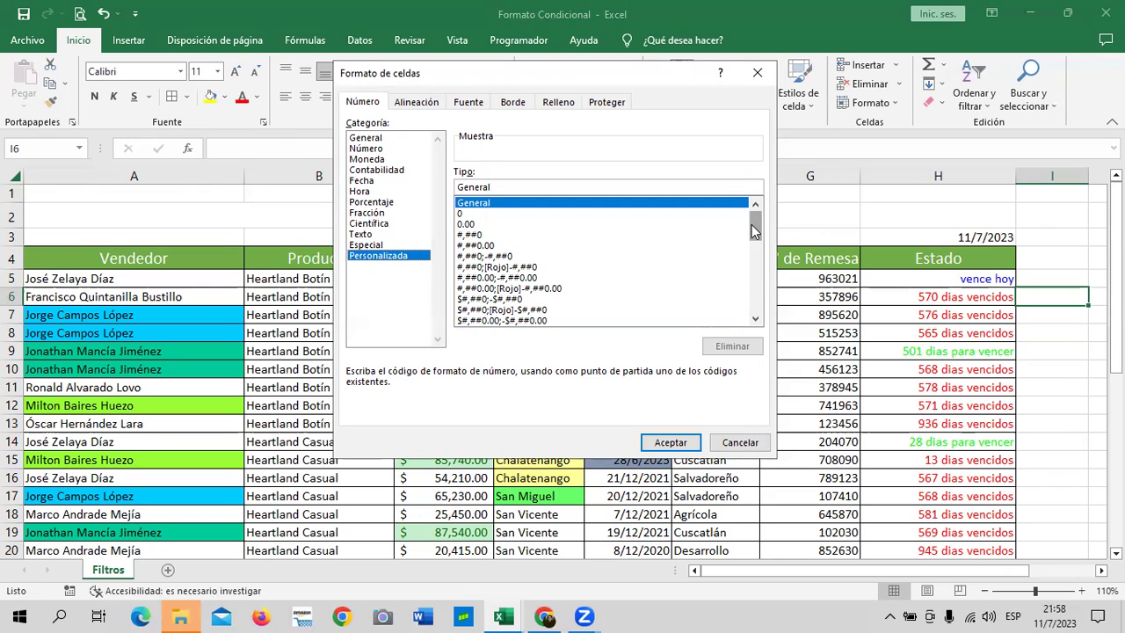
{"action": "left_click_drag", "start_coordinate": [752, 230], "coordinate": [752, 255]}
Step: Apply the [Verde]/[Rojo]/[Azul] custom días format to the Estado range H5:H36
{"action": "left_click", "coordinate": [670, 442]}
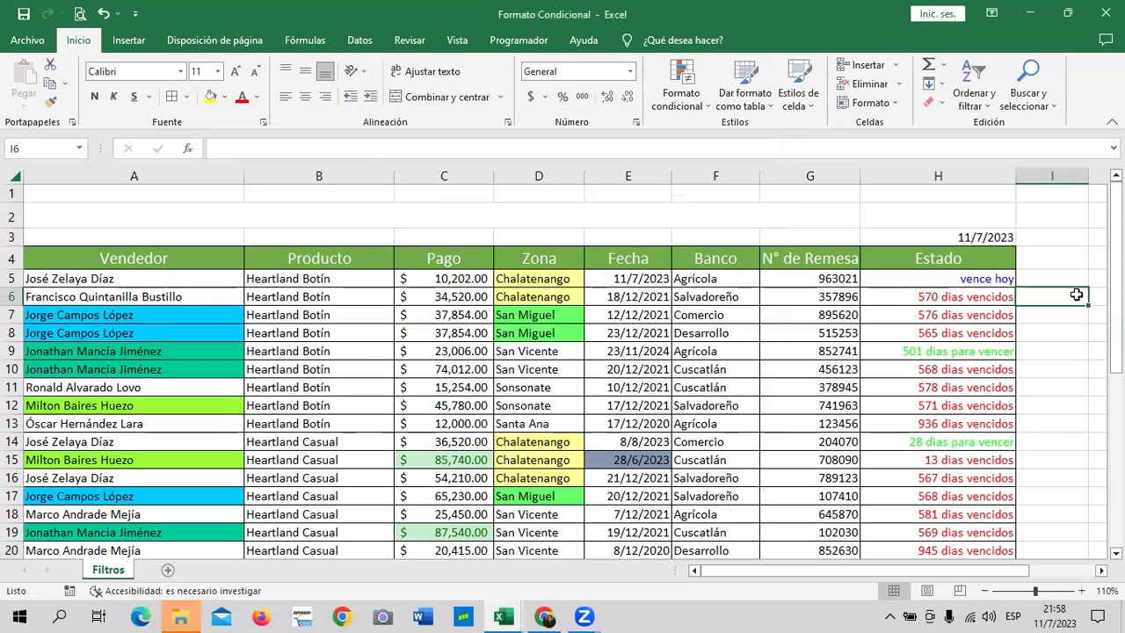
{"action": "left_click", "coordinate": [947, 315]}
{"action": "mouse_move", "coordinate": [925, 278]}
{"action": "left_mouse_down"}
{"action": "mouse_move", "coordinate": [921, 613]}
{"action": "mouse_move", "coordinate": [912, 507]}
{"action": "left_mouse_up"}
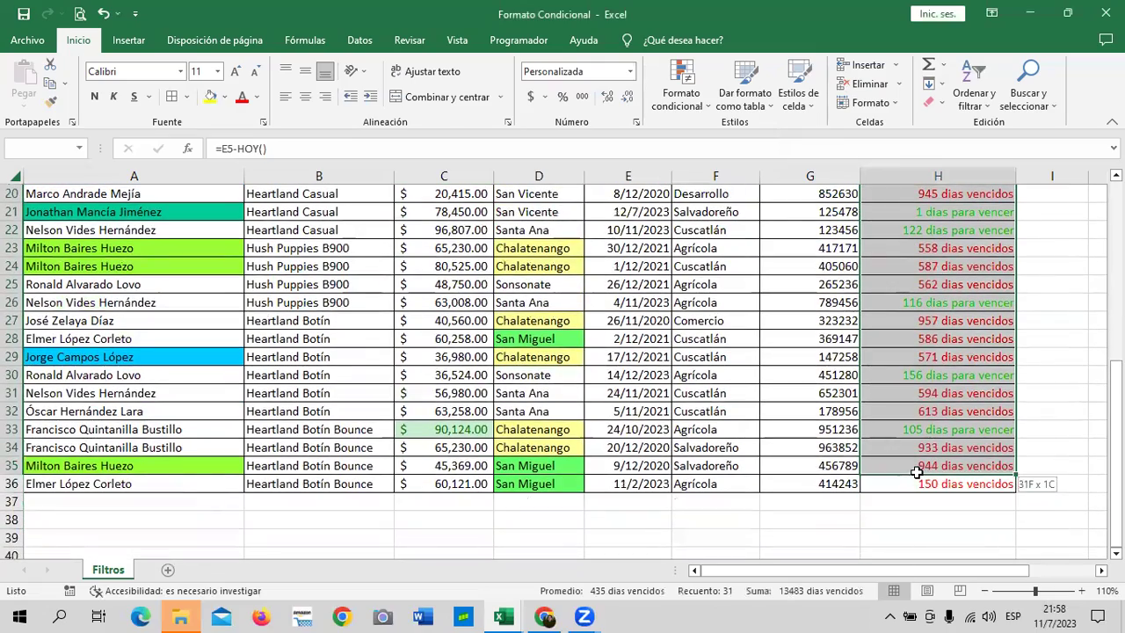
{"action": "left_click_drag", "start_coordinate": [912, 507], "coordinate": [914, 479]}
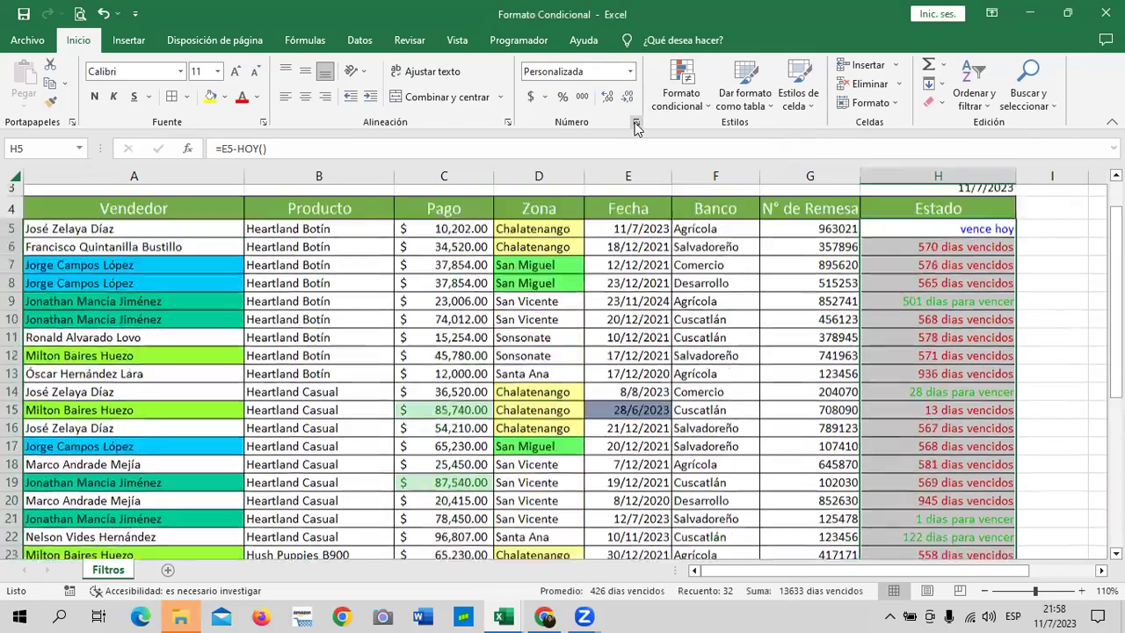
{"action": "left_click", "coordinate": [635, 122]}
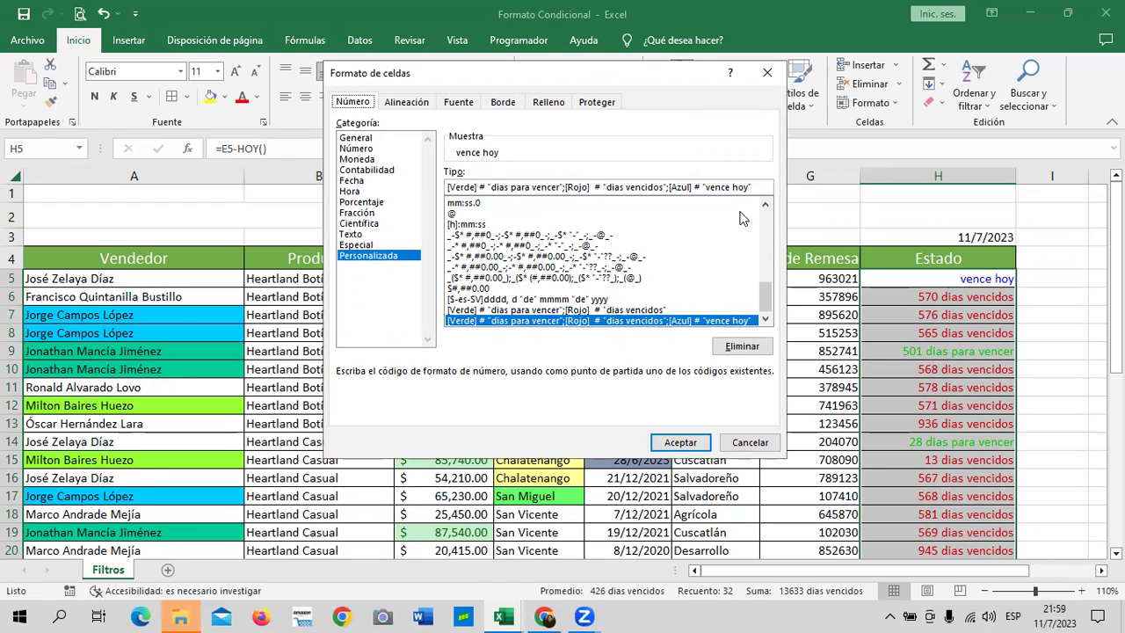
{"action": "left_click", "coordinate": [680, 443]}
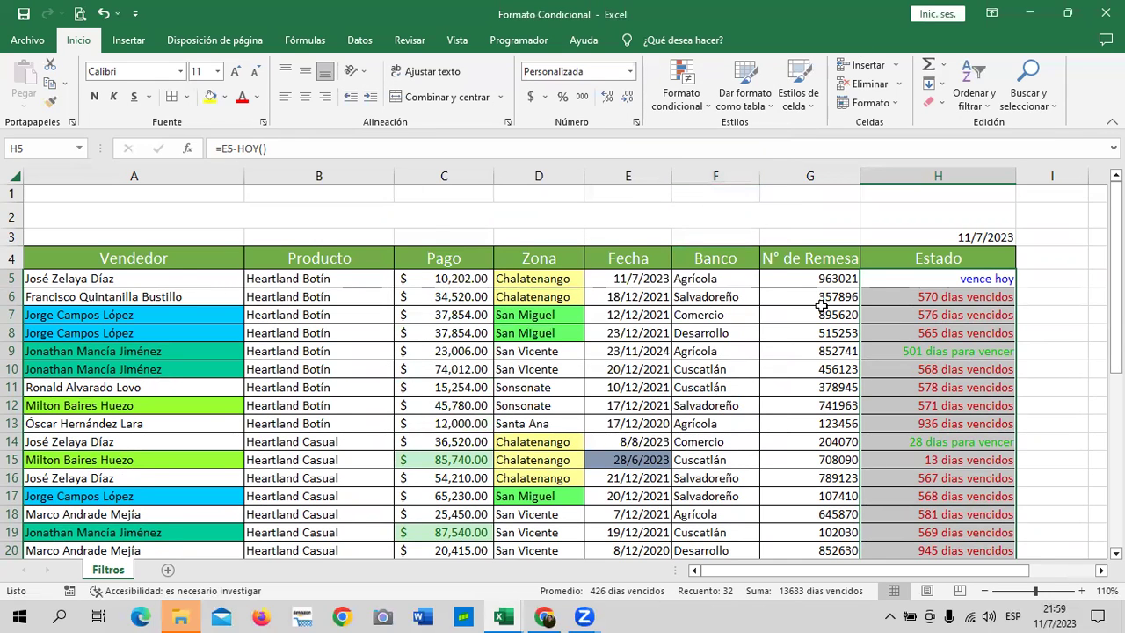
Step: Review the color-coded statuses down H5:H36, then deselect the range
{"action": "scroll", "coordinate": [821, 308], "scroll_direction": "down", "scroll_amount": 2}
{"action": "scroll", "coordinate": [817, 300], "scroll_direction": "down", "scroll_amount": 3}
{"action": "scroll", "coordinate": [817, 300], "scroll_direction": "down", "scroll_amount": 4}
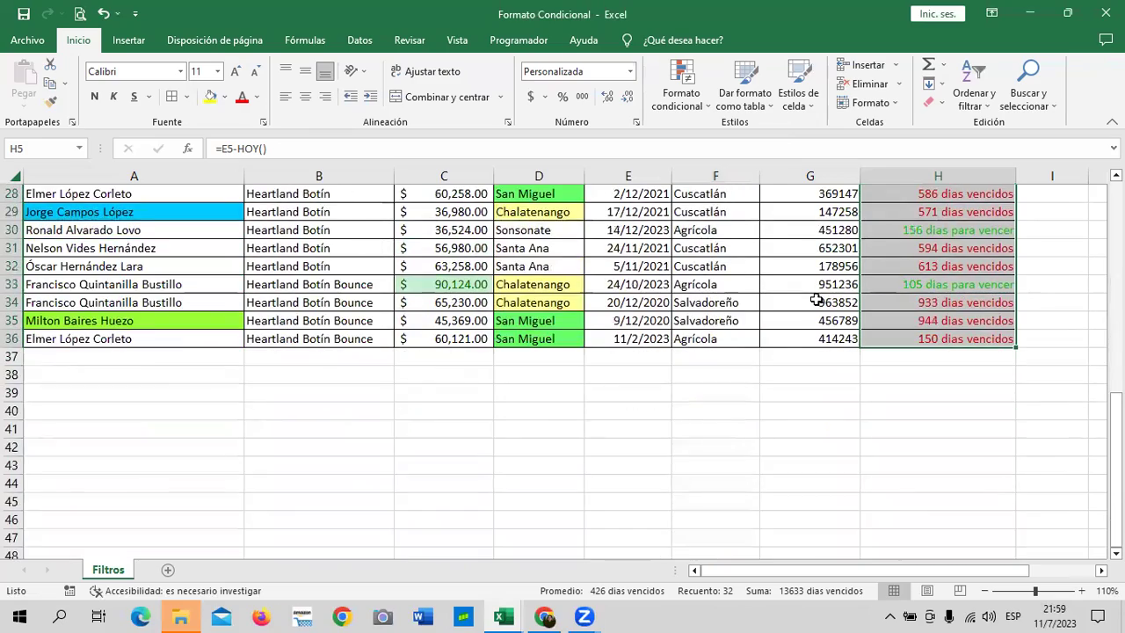
{"action": "scroll", "coordinate": [817, 300], "scroll_direction": "up", "scroll_amount": 6}
{"action": "scroll", "coordinate": [816, 300], "scroll_direction": "up", "scroll_amount": 2}
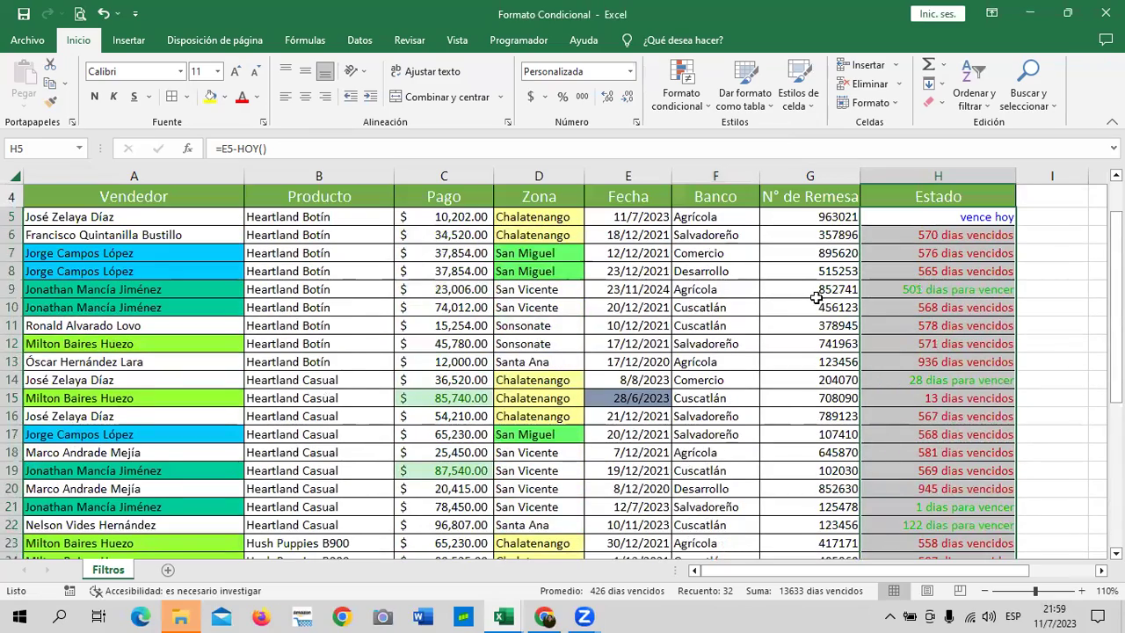
{"action": "scroll", "coordinate": [816, 299], "scroll_direction": "up", "scroll_amount": 1}
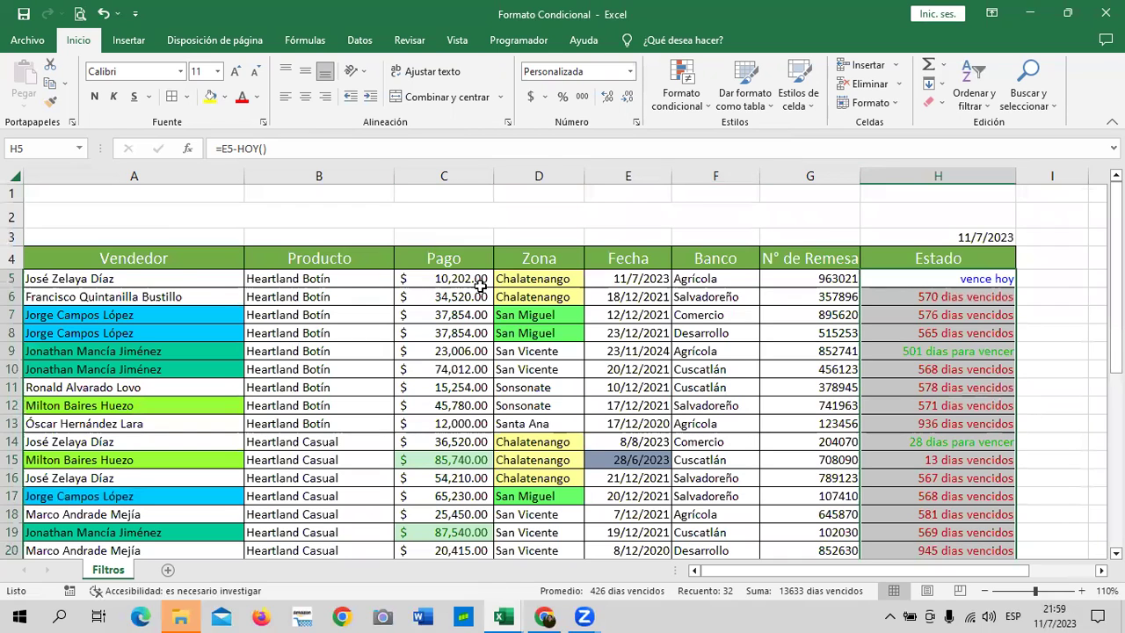
{"action": "left_click", "coordinate": [387, 291]}
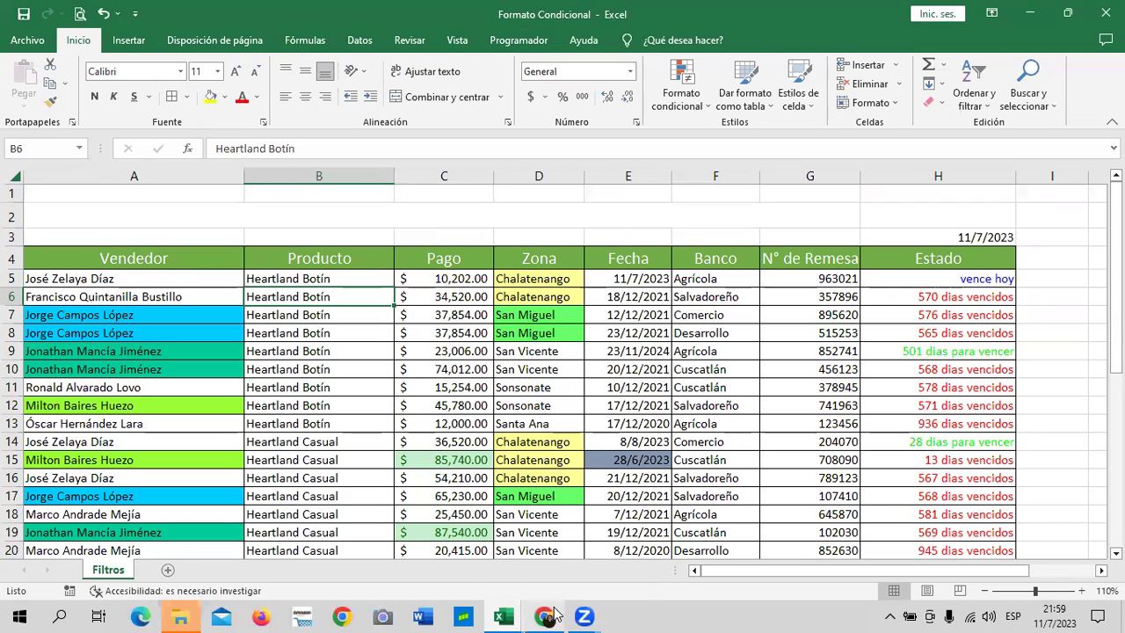
Step: Switch to the course in Chrome and open lesson 2.7 - Administrador de nombres
{"action": "mouse_move", "coordinate": [545, 616]}
{"action": "left_click", "coordinate": [527, 553]}
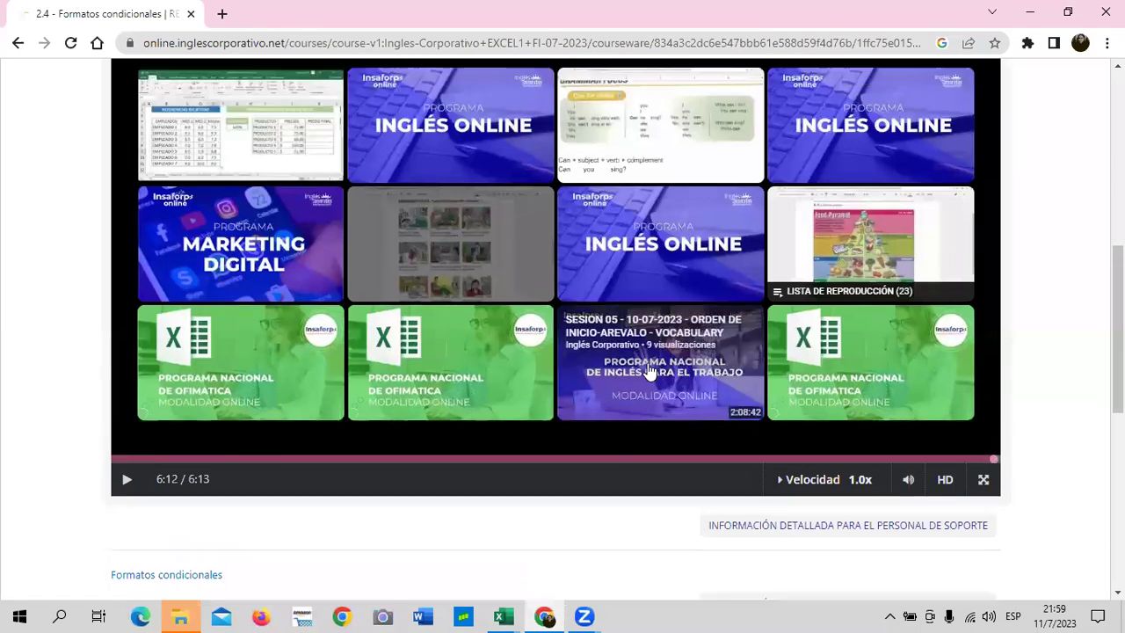
{"action": "scroll", "coordinate": [647, 373], "scroll_direction": "up", "scroll_amount": 5}
{"action": "left_click", "coordinate": [635, 274]}
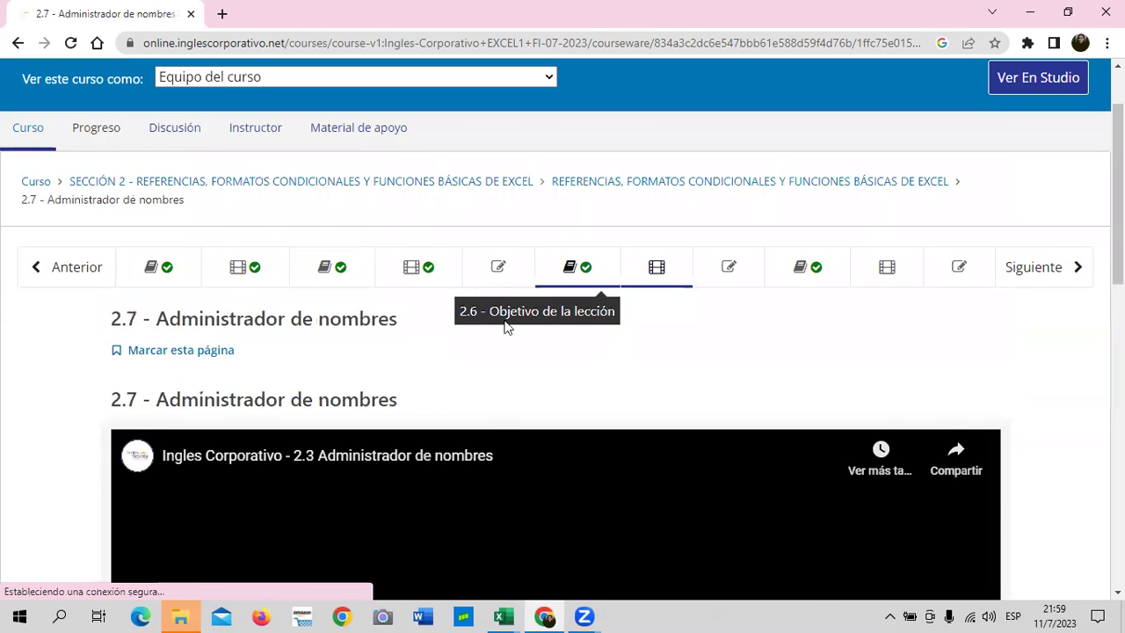
{"action": "scroll", "coordinate": [480, 418], "scroll_direction": "down", "scroll_amount": 3}
{"action": "scroll", "coordinate": [481, 418], "scroll_direction": "down", "scroll_amount": 3}
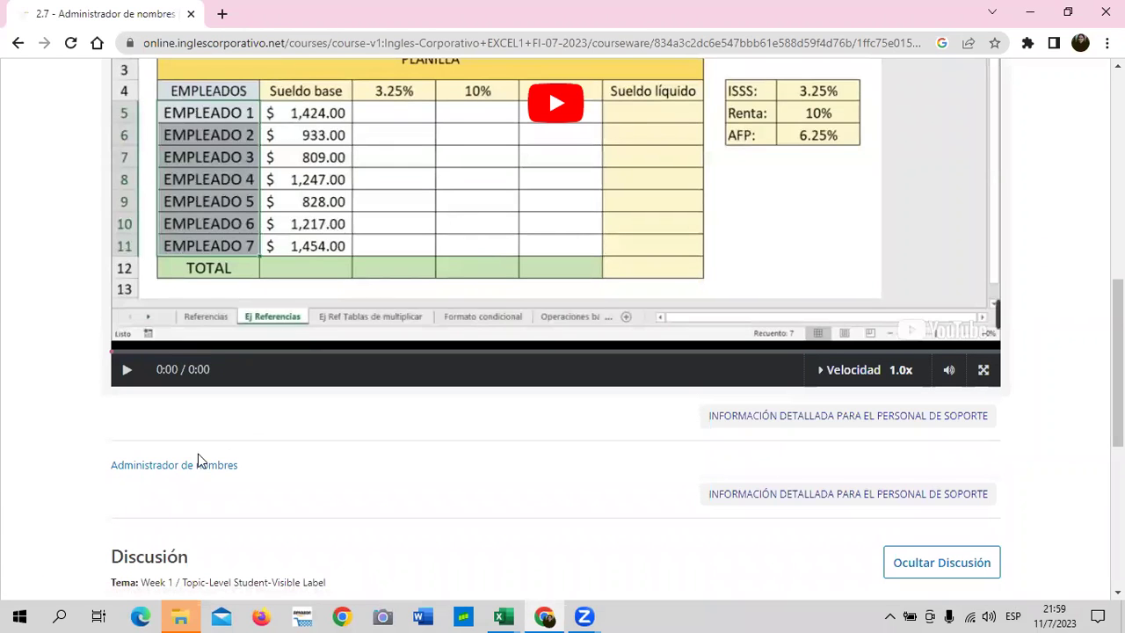
{"action": "scroll", "coordinate": [288, 452], "scroll_direction": "up", "scroll_amount": 2}
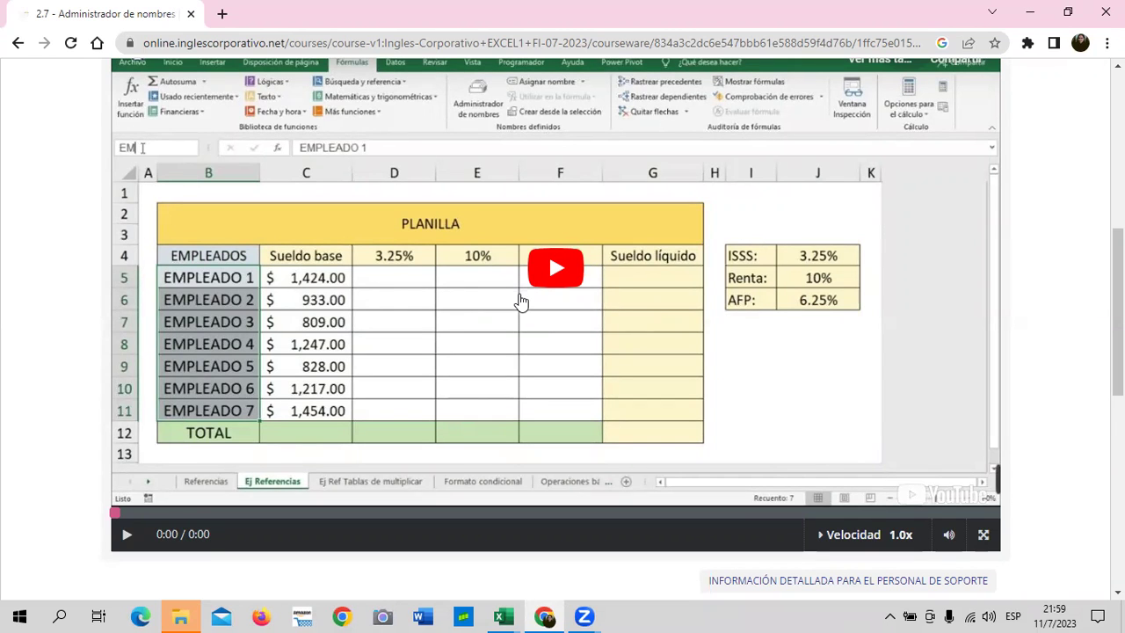
{"action": "scroll", "coordinate": [515, 326], "scroll_direction": "up", "scroll_amount": 1}
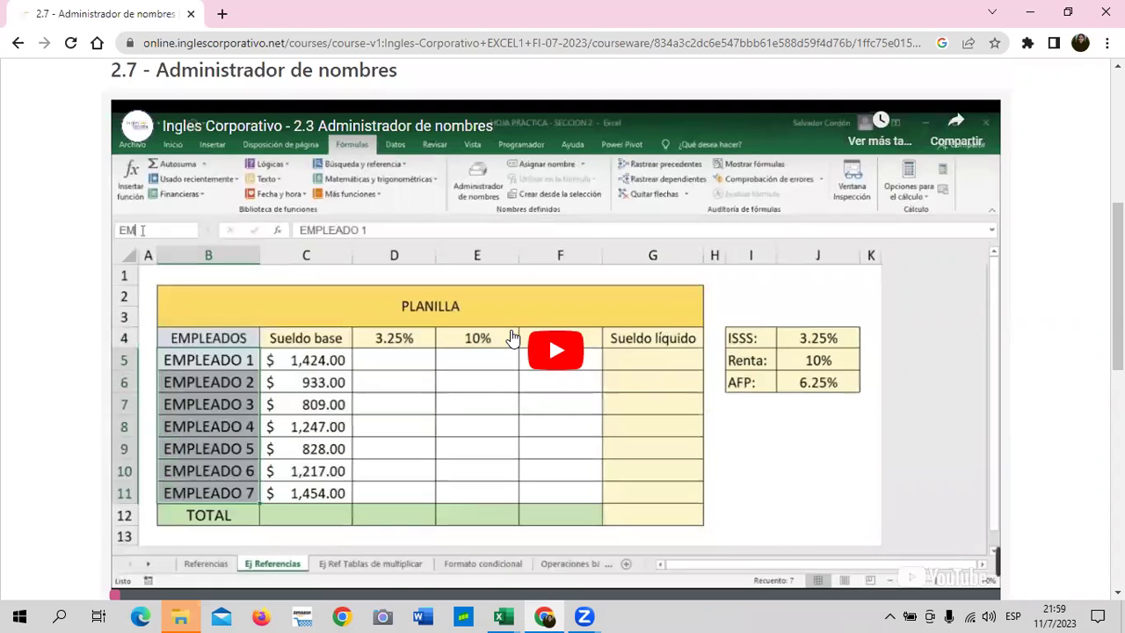
{"action": "scroll", "coordinate": [514, 331], "scroll_direction": "up", "scroll_amount": 2}
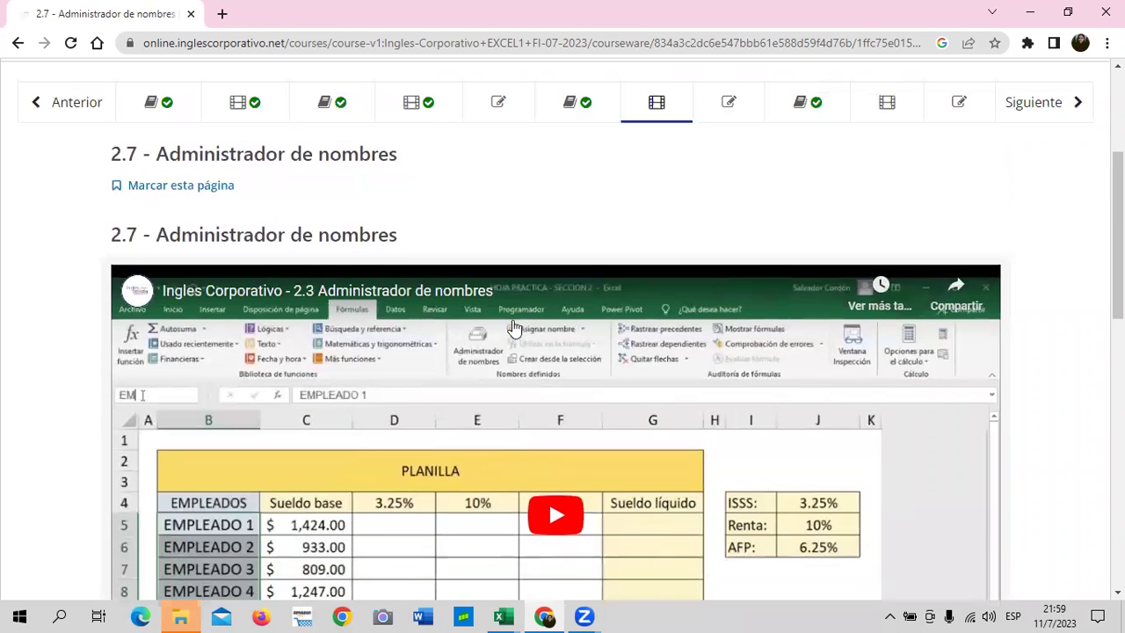
{"action": "scroll", "coordinate": [558, 300], "scroll_direction": "down", "scroll_amount": 2}
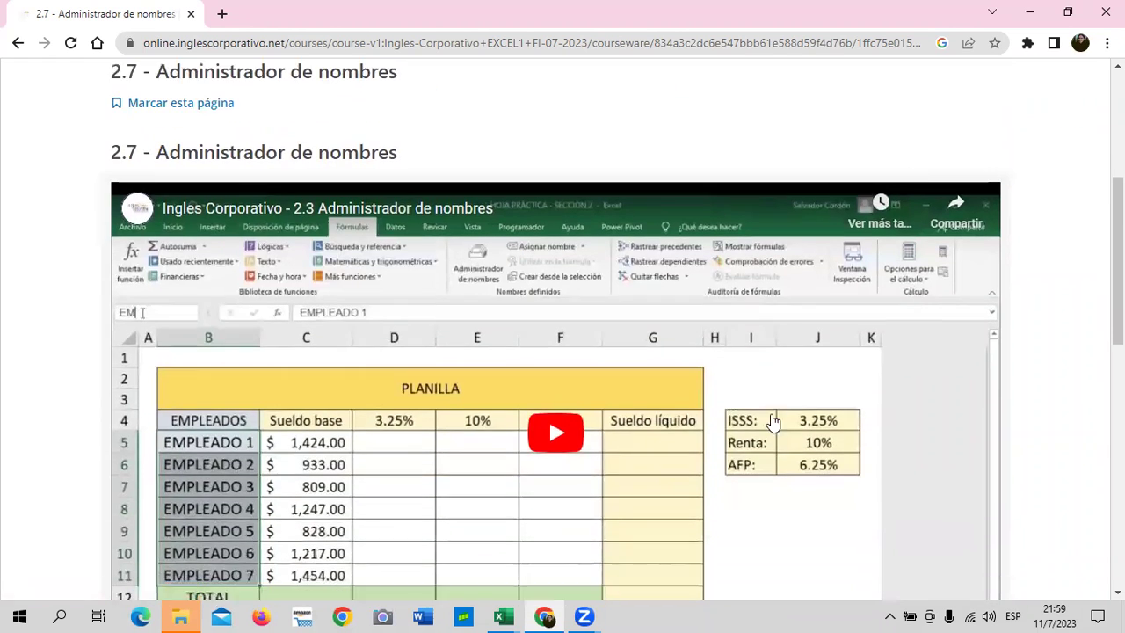
{"action": "scroll", "coordinate": [530, 369], "scroll_direction": "up", "scroll_amount": 2}
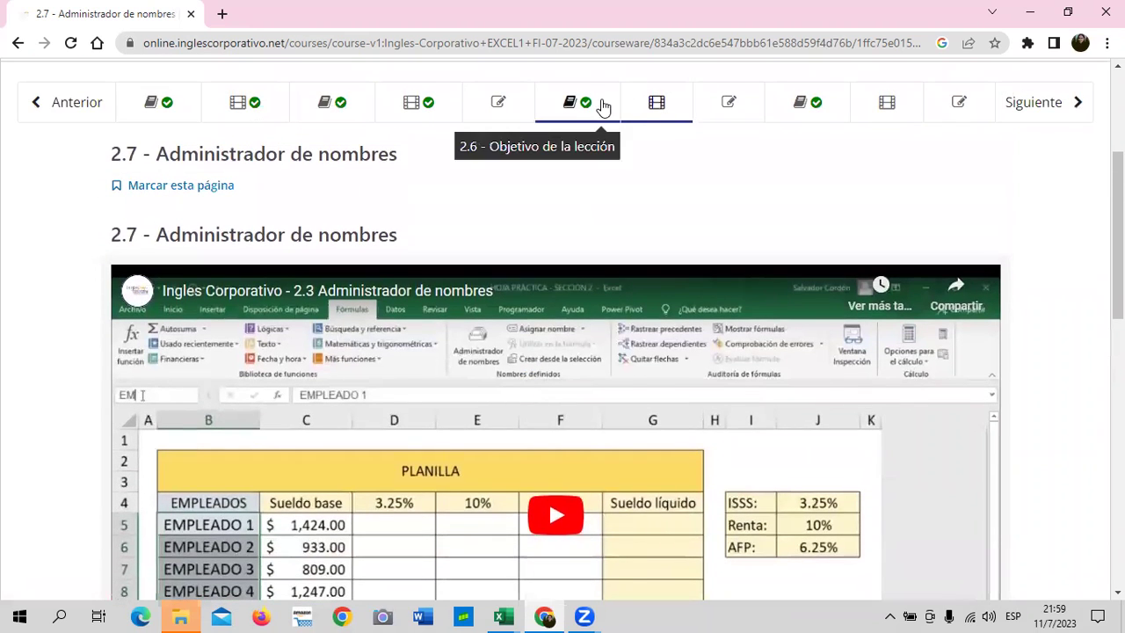
Step: Open lesson 2.6 - Objetivo de la lección and read through its named ranges and constants content
{"action": "left_click", "coordinate": [603, 105]}
{"action": "scroll", "coordinate": [655, 344], "scroll_direction": "down", "scroll_amount": 3}
{"action": "scroll", "coordinate": [655, 352], "scroll_direction": "down", "scroll_amount": 3}
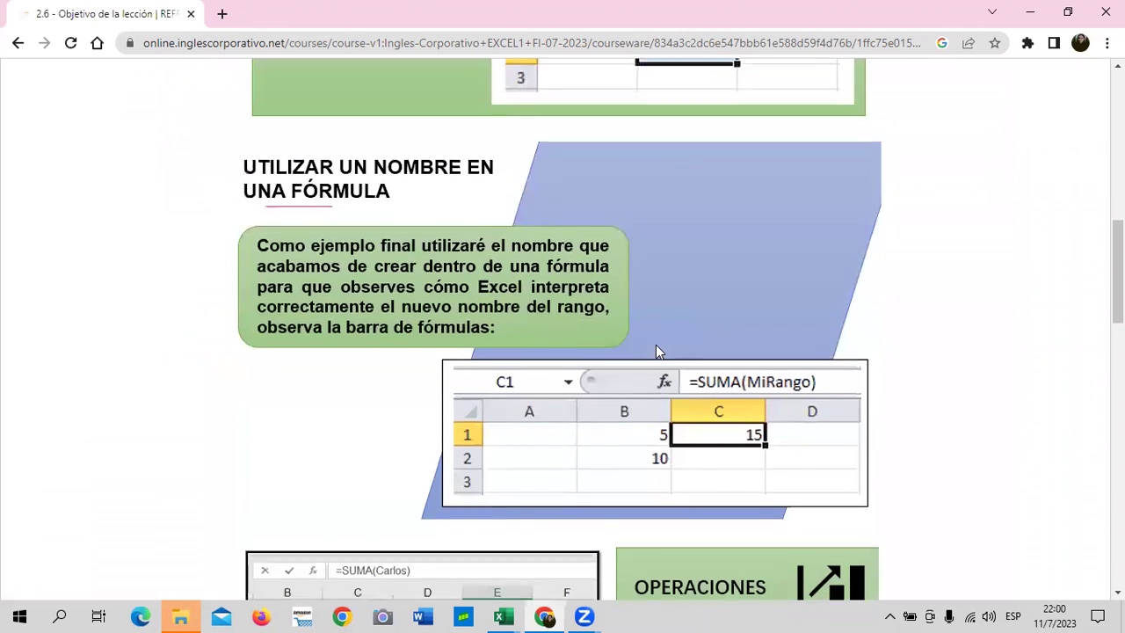
{"action": "scroll", "coordinate": [655, 352], "scroll_direction": "down", "scroll_amount": 3}
{"action": "scroll", "coordinate": [472, 204], "scroll_direction": "down", "scroll_amount": 2}
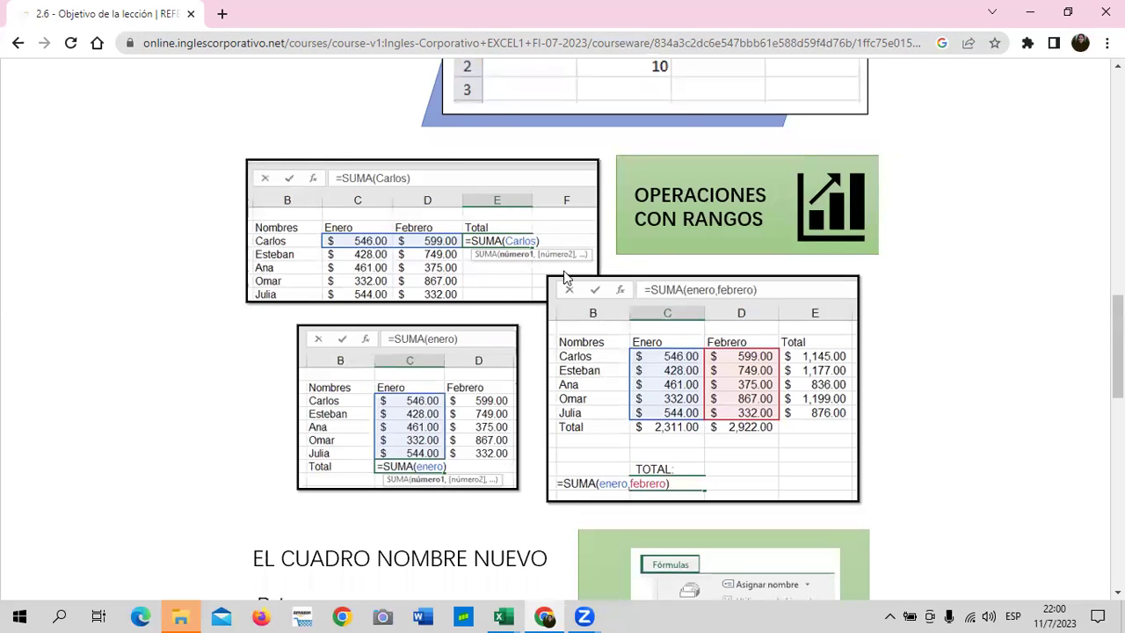
{"action": "scroll", "coordinate": [564, 278], "scroll_direction": "down", "scroll_amount": 2}
{"action": "scroll", "coordinate": [563, 275], "scroll_direction": "down", "scroll_amount": 2}
{"action": "scroll", "coordinate": [563, 275], "scroll_direction": "down", "scroll_amount": 2}
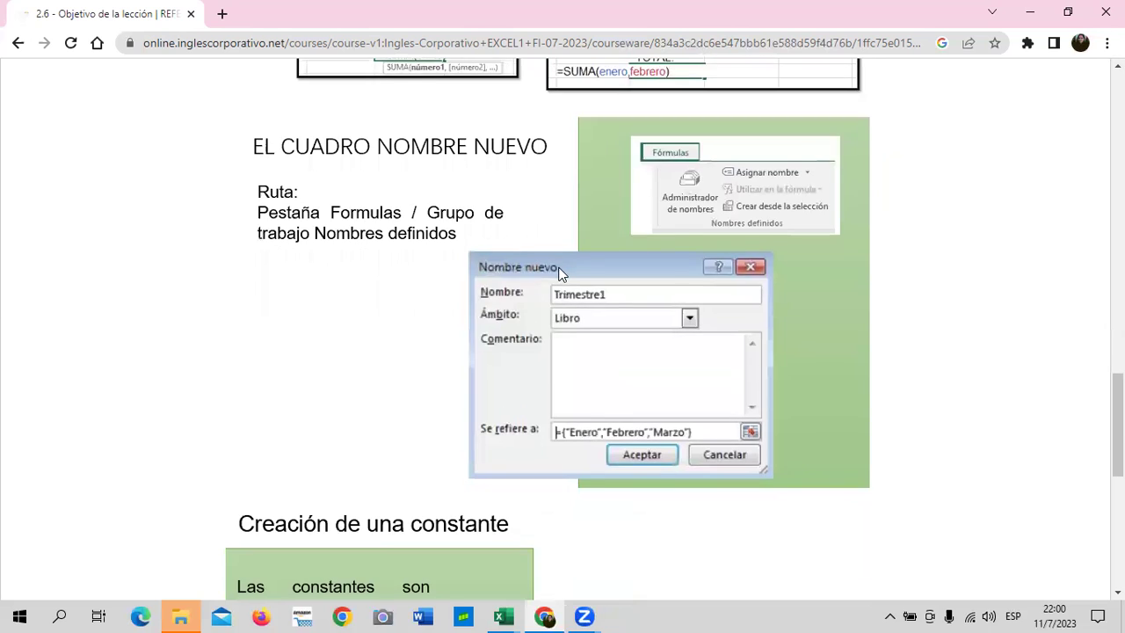
{"action": "scroll", "coordinate": [562, 275], "scroll_direction": "down", "scroll_amount": 2}
{"action": "scroll", "coordinate": [563, 275], "scroll_direction": "down", "scroll_amount": 2}
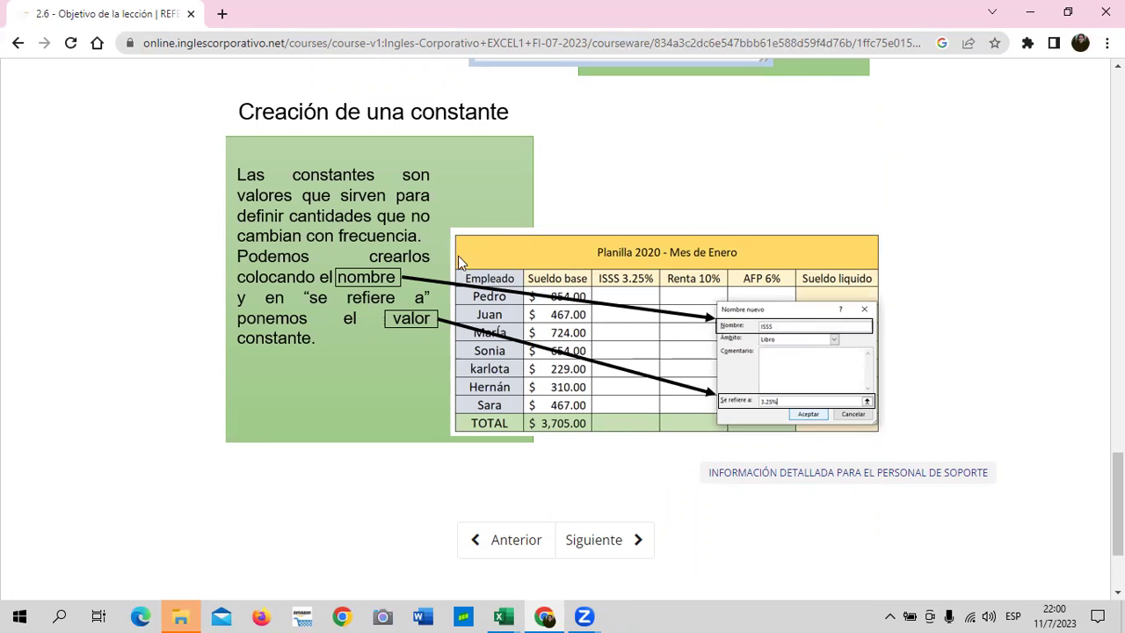
{"action": "scroll", "coordinate": [666, 448], "scroll_direction": "up", "scroll_amount": 2}
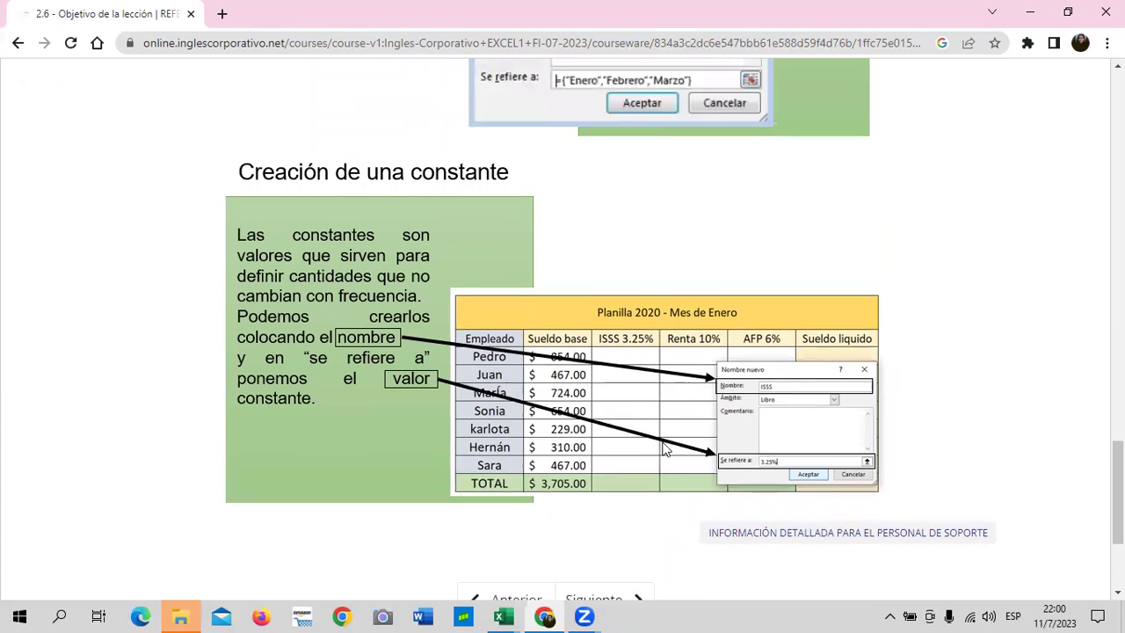
{"action": "scroll", "coordinate": [667, 448], "scroll_direction": "down", "scroll_amount": 3}
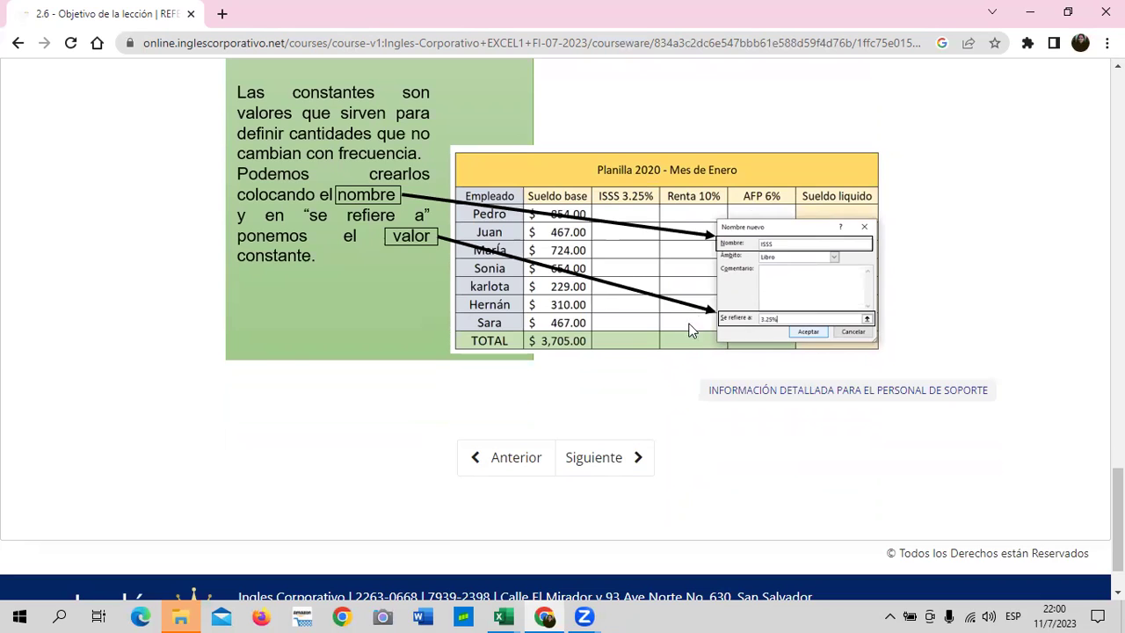
{"action": "scroll", "coordinate": [682, 362], "scroll_direction": "up", "scroll_amount": 1}
{"action": "scroll", "coordinate": [682, 360], "scroll_direction": "up", "scroll_amount": 2}
{"action": "scroll", "coordinate": [682, 367], "scroll_direction": "up", "scroll_amount": 2}
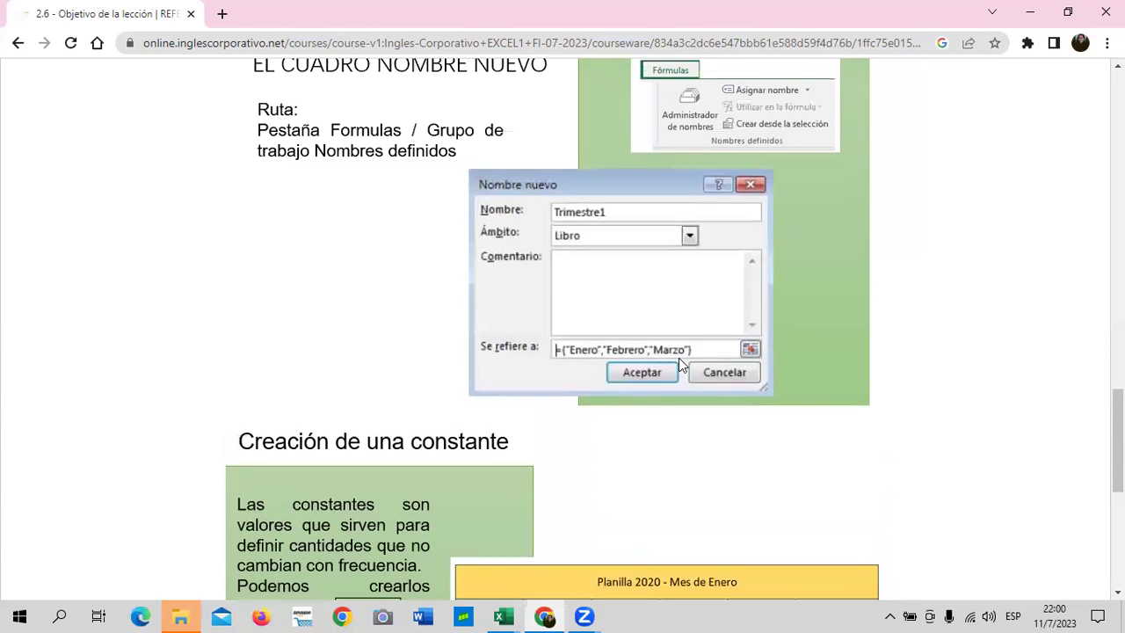
{"action": "scroll", "coordinate": [678, 358], "scroll_direction": "up", "scroll_amount": 3}
{"action": "scroll", "coordinate": [678, 358], "scroll_direction": "up", "scroll_amount": 2}
{"action": "scroll", "coordinate": [678, 357], "scroll_direction": "up", "scroll_amount": 2}
{"action": "scroll", "coordinate": [677, 359], "scroll_direction": "up", "scroll_amount": 2}
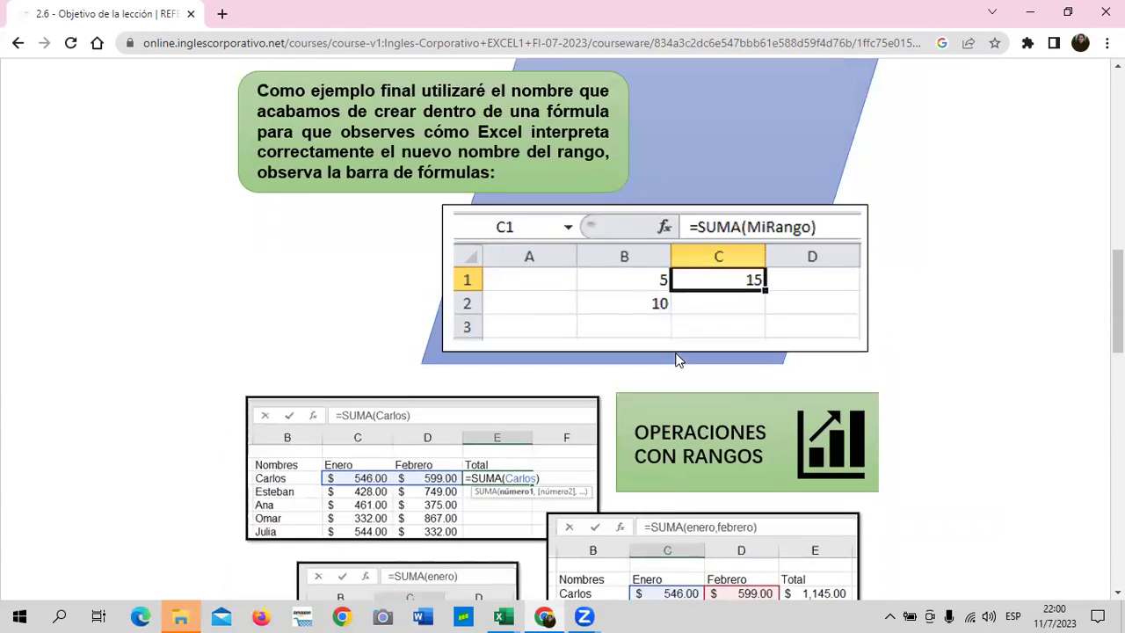
{"action": "scroll", "coordinate": [675, 353], "scroll_direction": "down", "scroll_amount": 3}
{"action": "scroll", "coordinate": [677, 358], "scroll_direction": "down", "scroll_amount": 3}
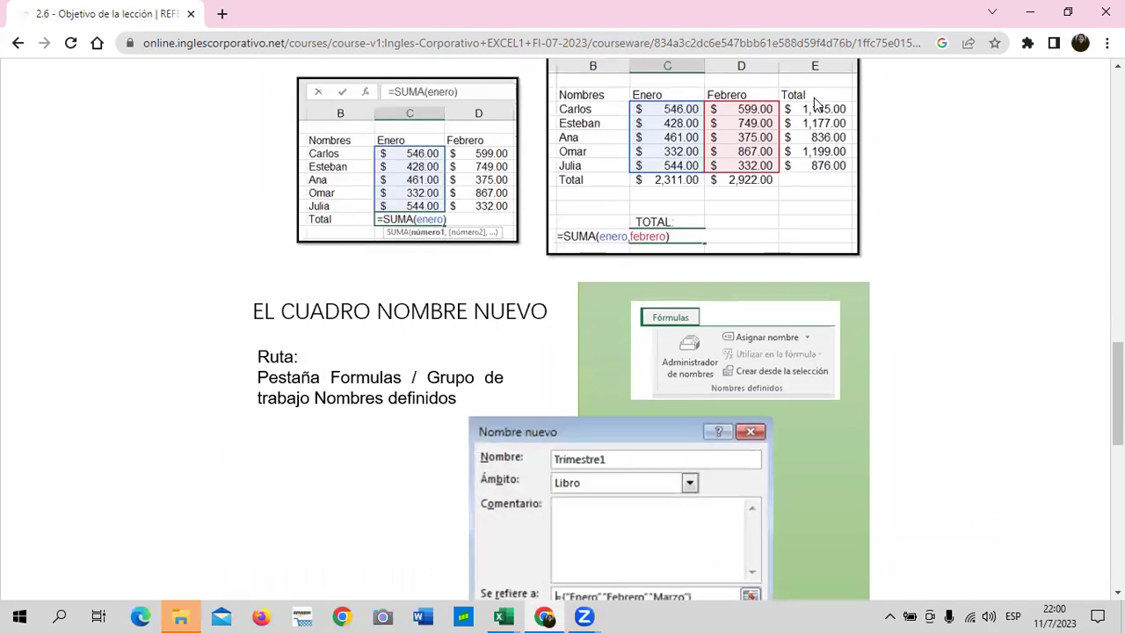